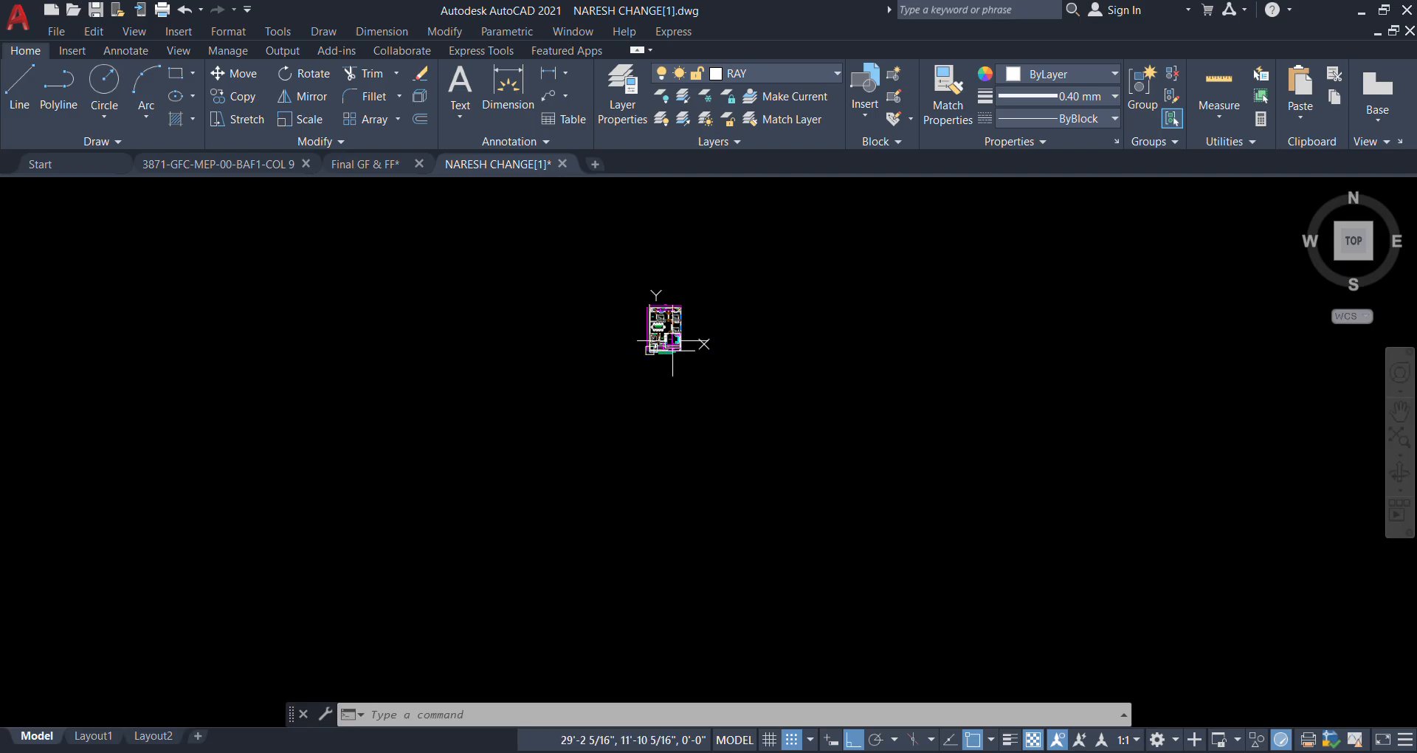
# Select the entire ground floor plan and move it horizontally away from the origin.
pyautogui.scroll(-5, 607, 430)
pyautogui.click(724, 309)
pyautogui.click(604, 477)
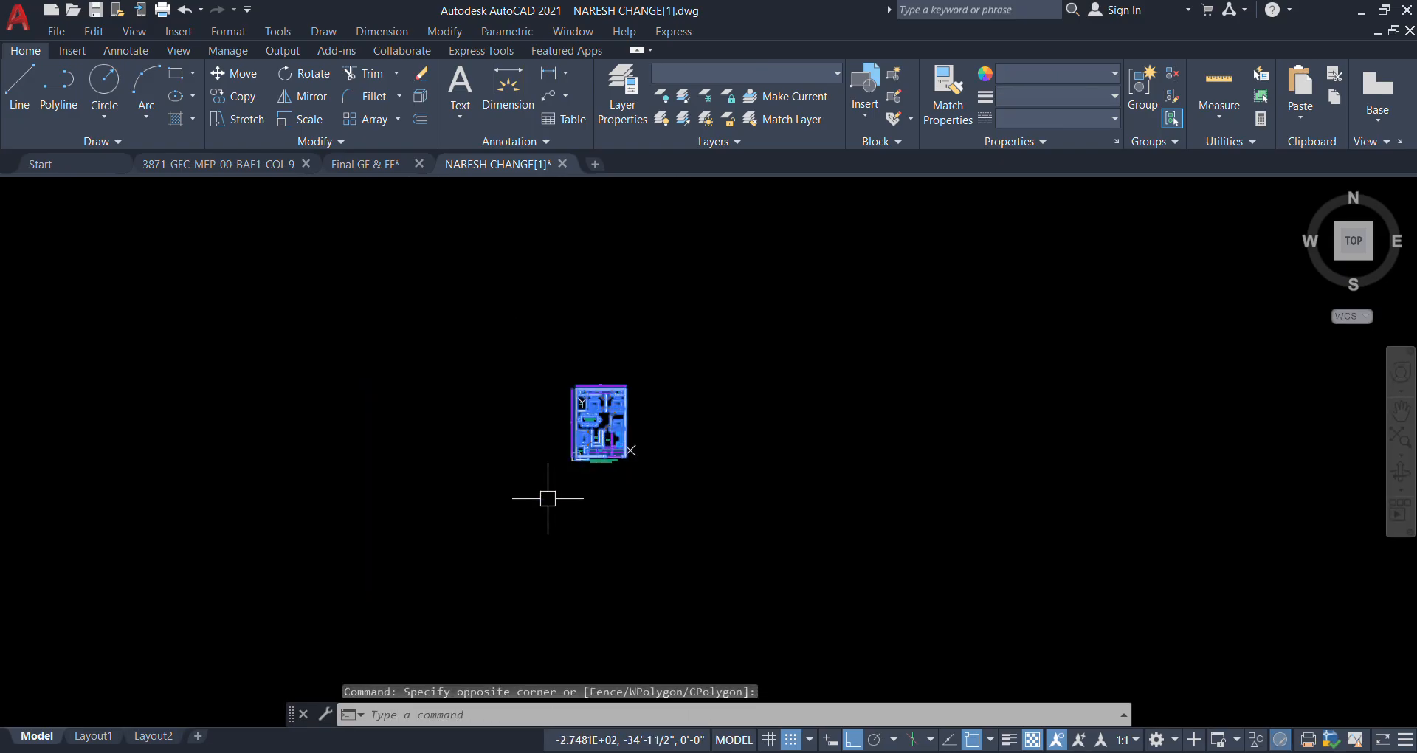
pyautogui.click(240, 73)
pyautogui.click(670, 496)
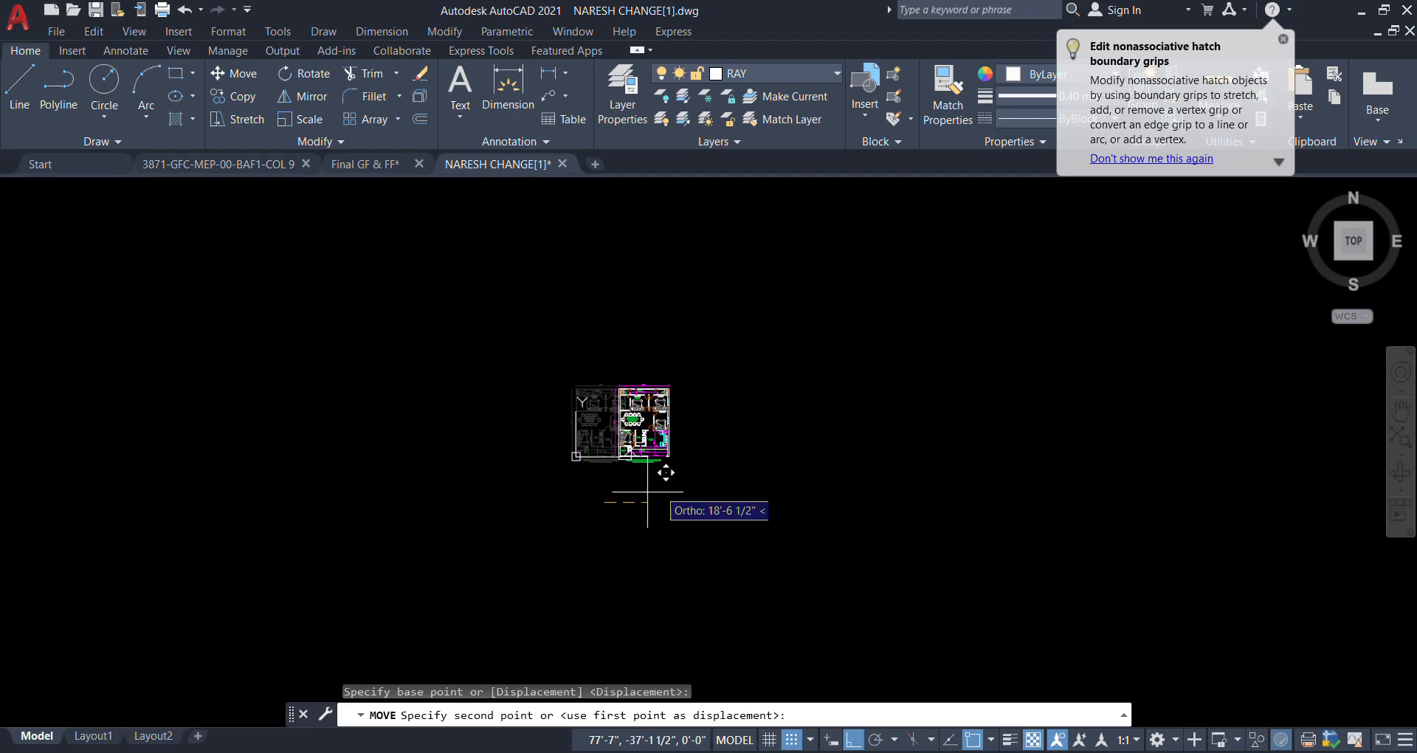
pyautogui.click(1166, 496)
pyautogui.moveTo(982, 546); pyautogui.dragTo(818, 541, button='middle')
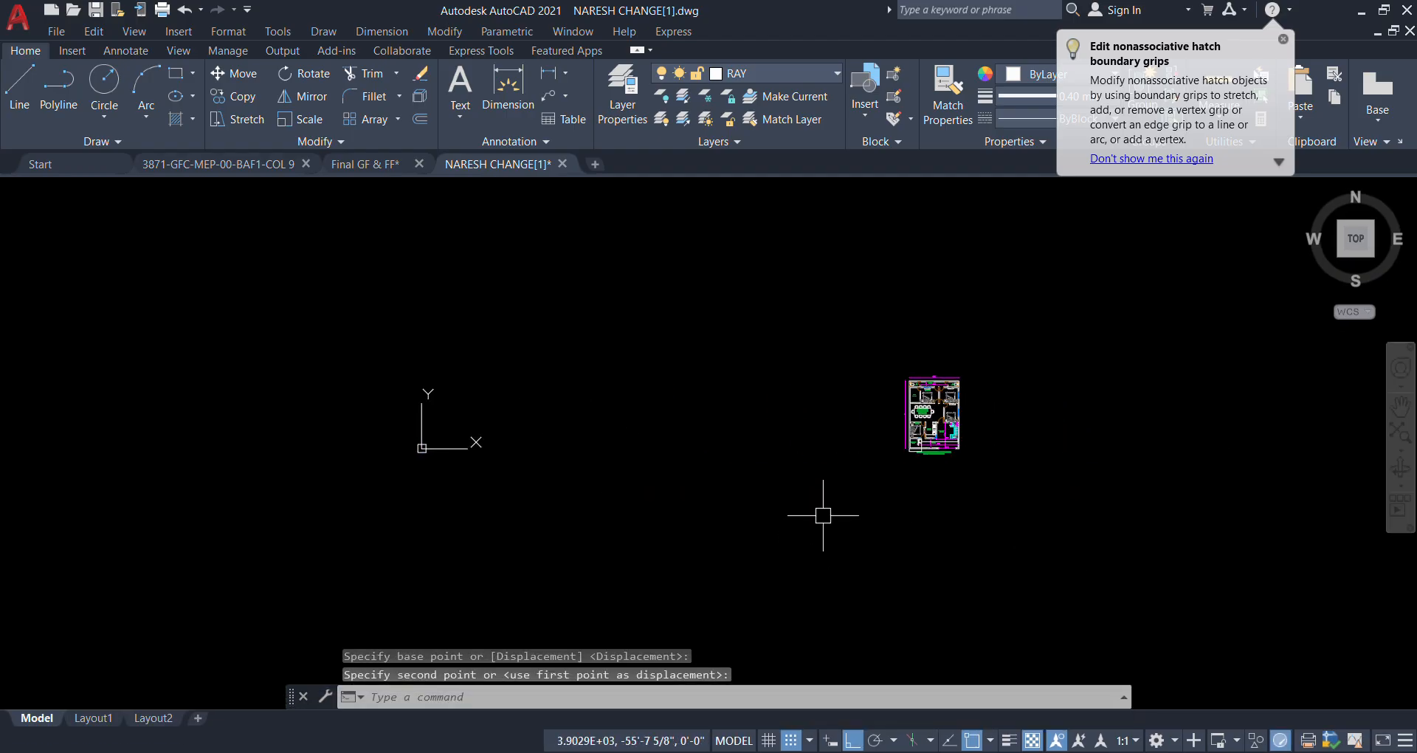
pyautogui.scroll(5, 945, 414)
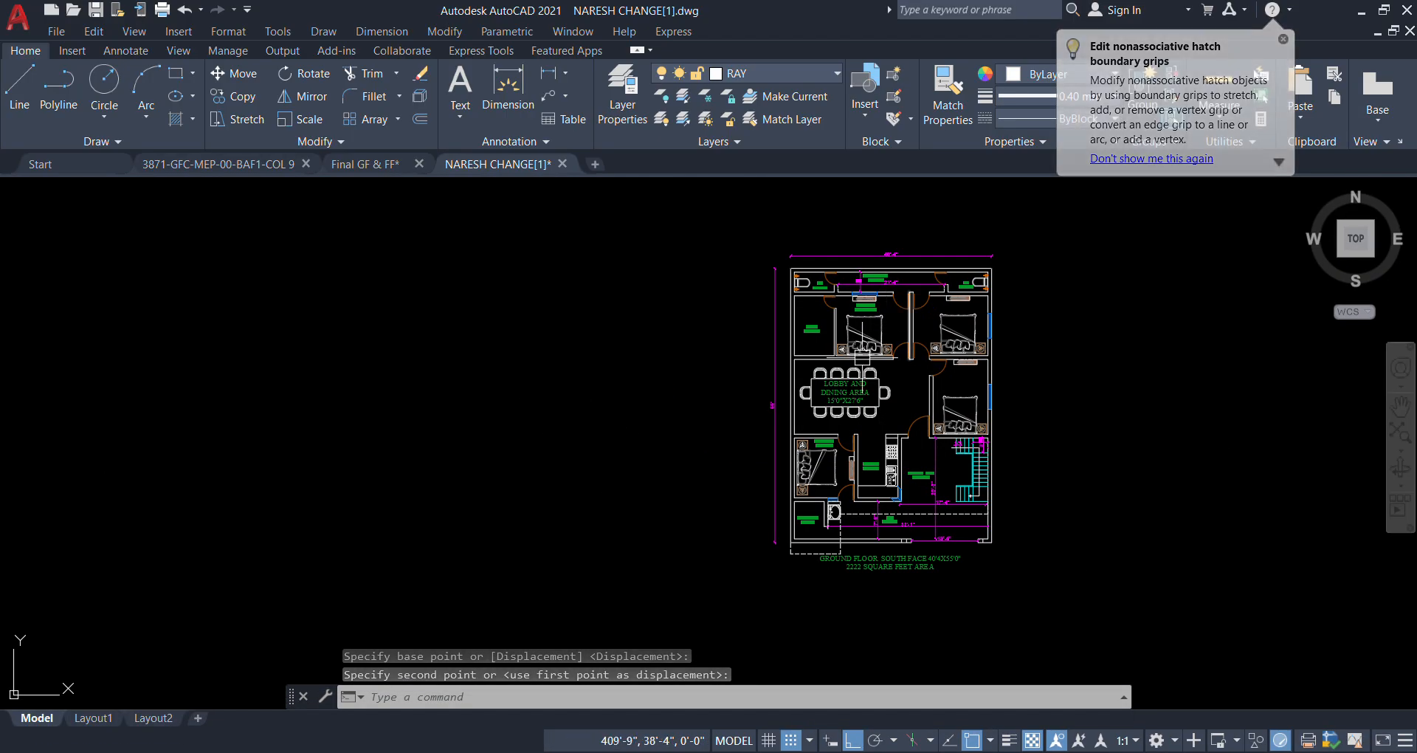
# Move the whole floor plan so that its lower-left outer wall corner sits at 0,0.
pyautogui.click(1074, 236)
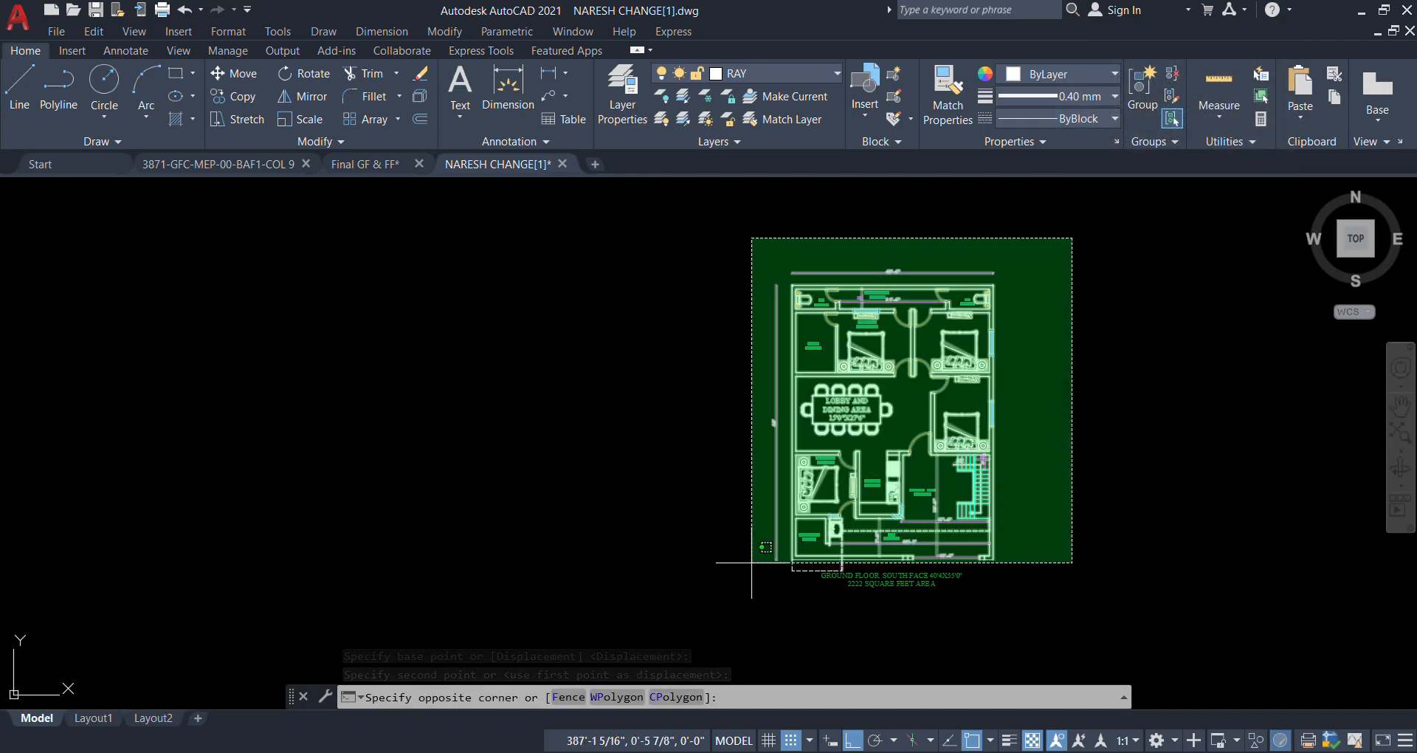
pyautogui.click(714, 582)
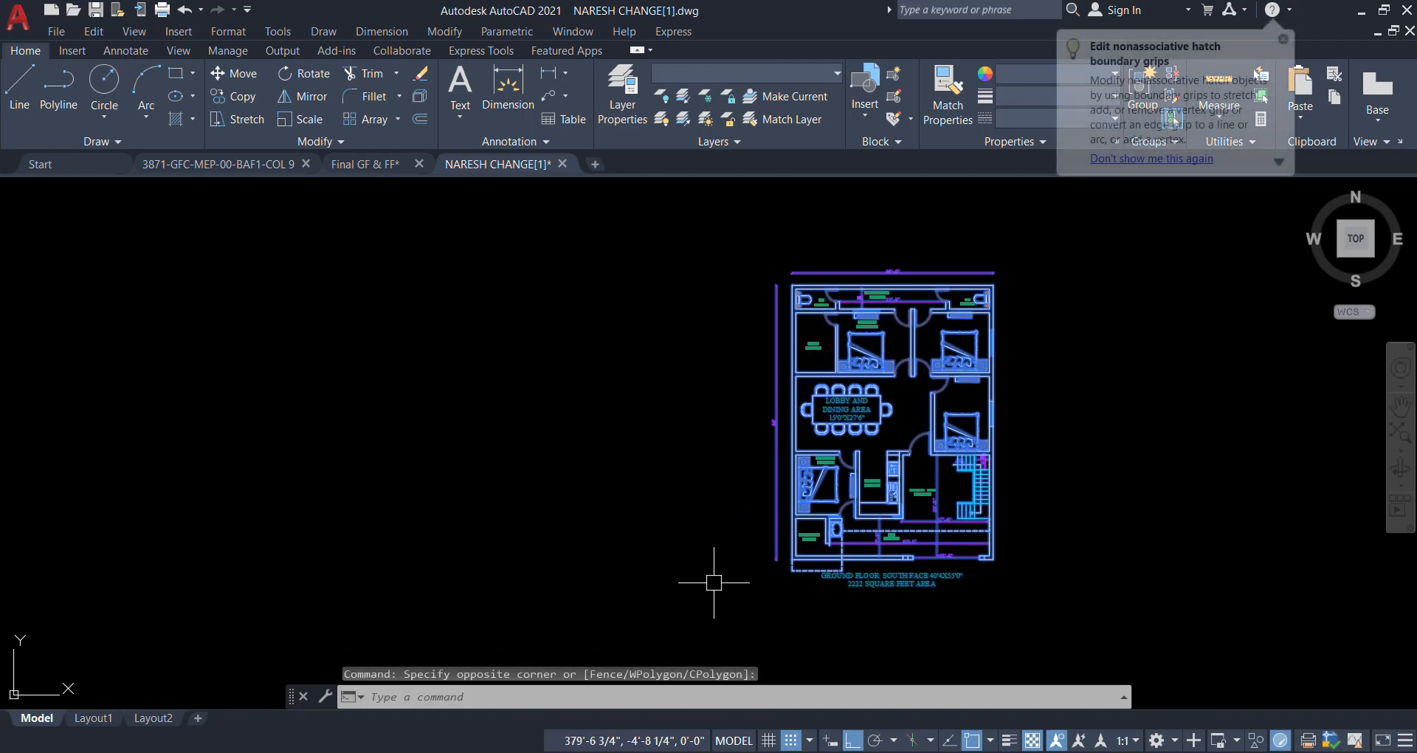
pyautogui.click(242, 74)
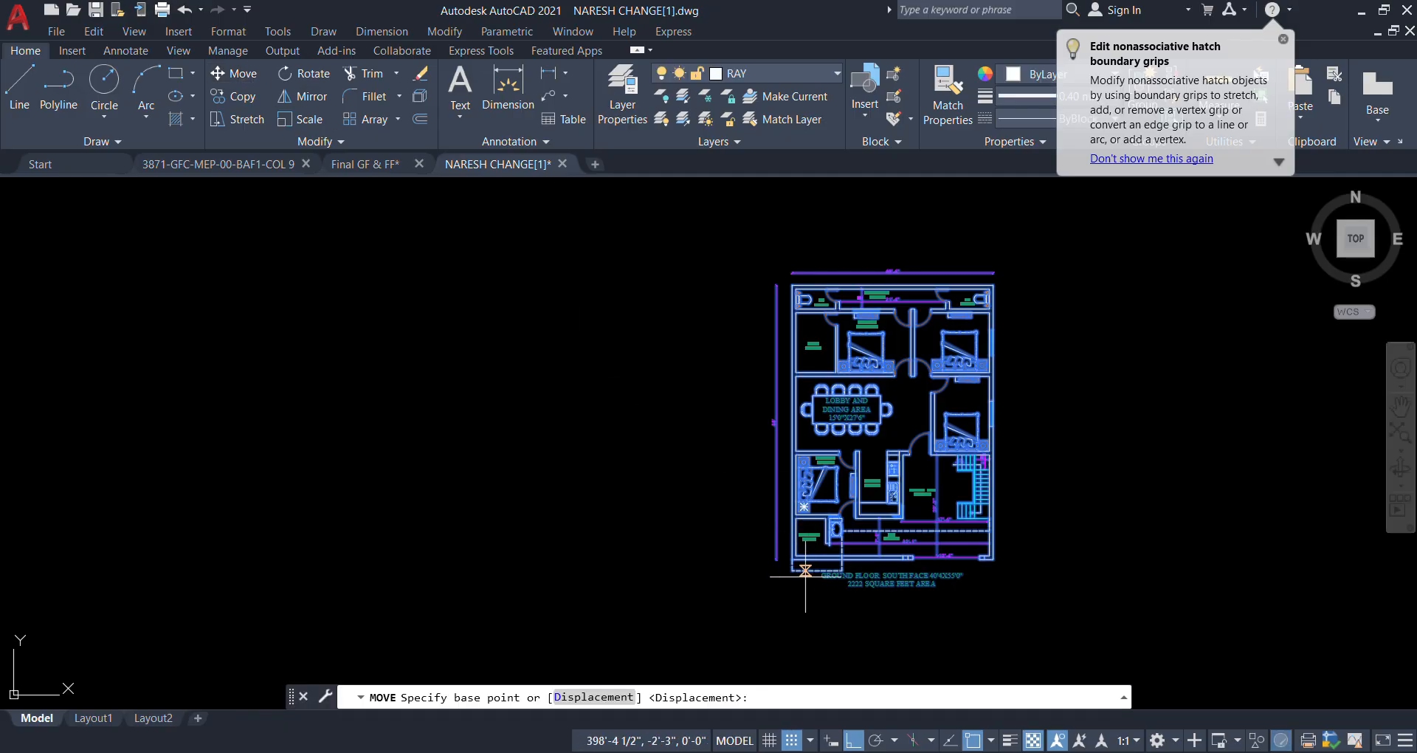
pyautogui.scroll(6, 805, 570)
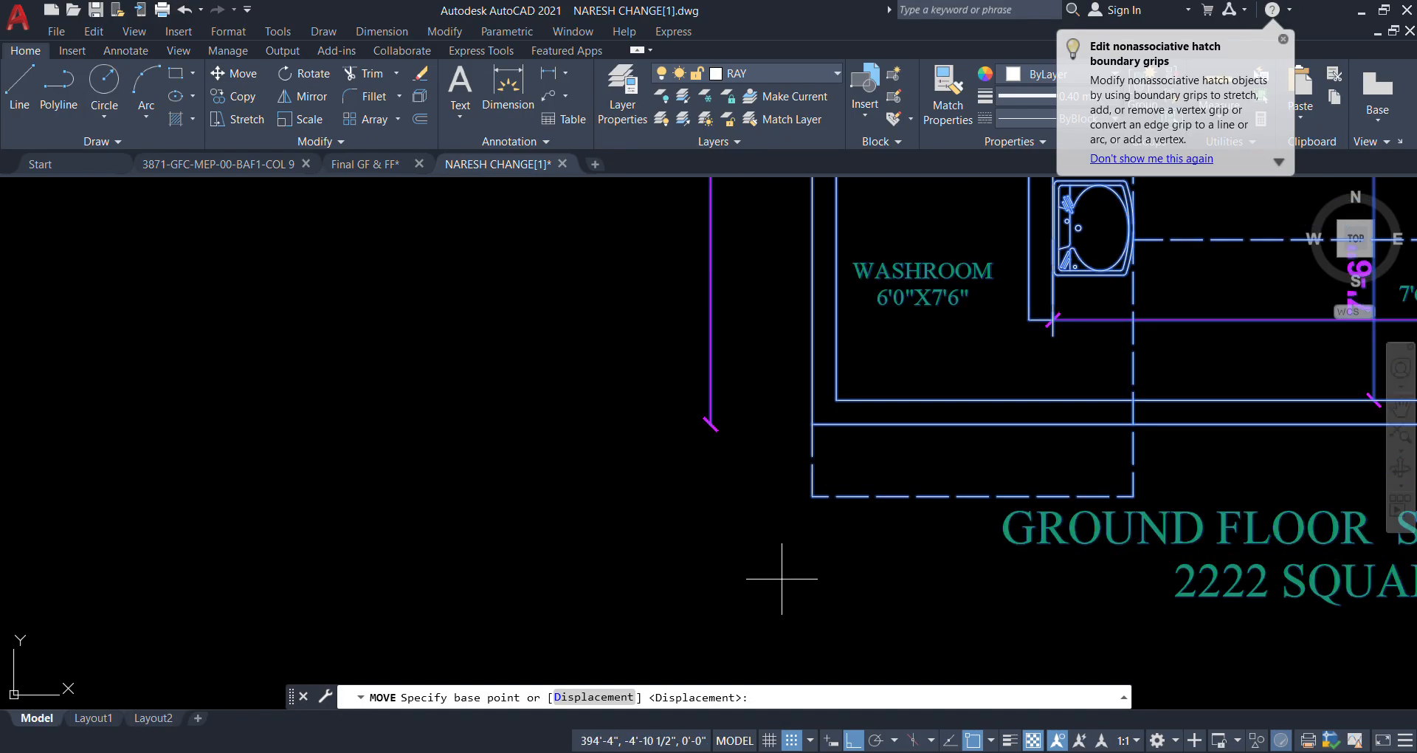
pyautogui.click(812, 424)
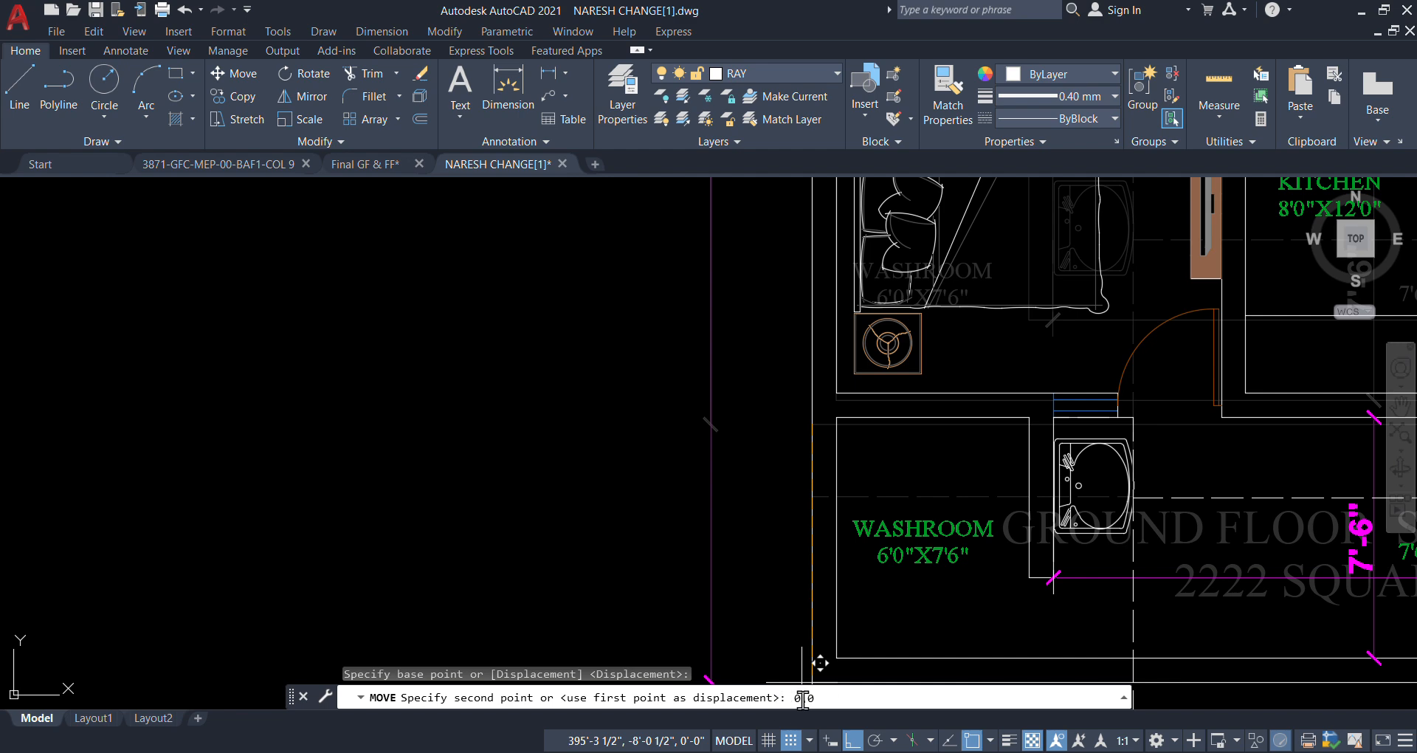
pyautogui.write('0,0')
pyautogui.press('Return')
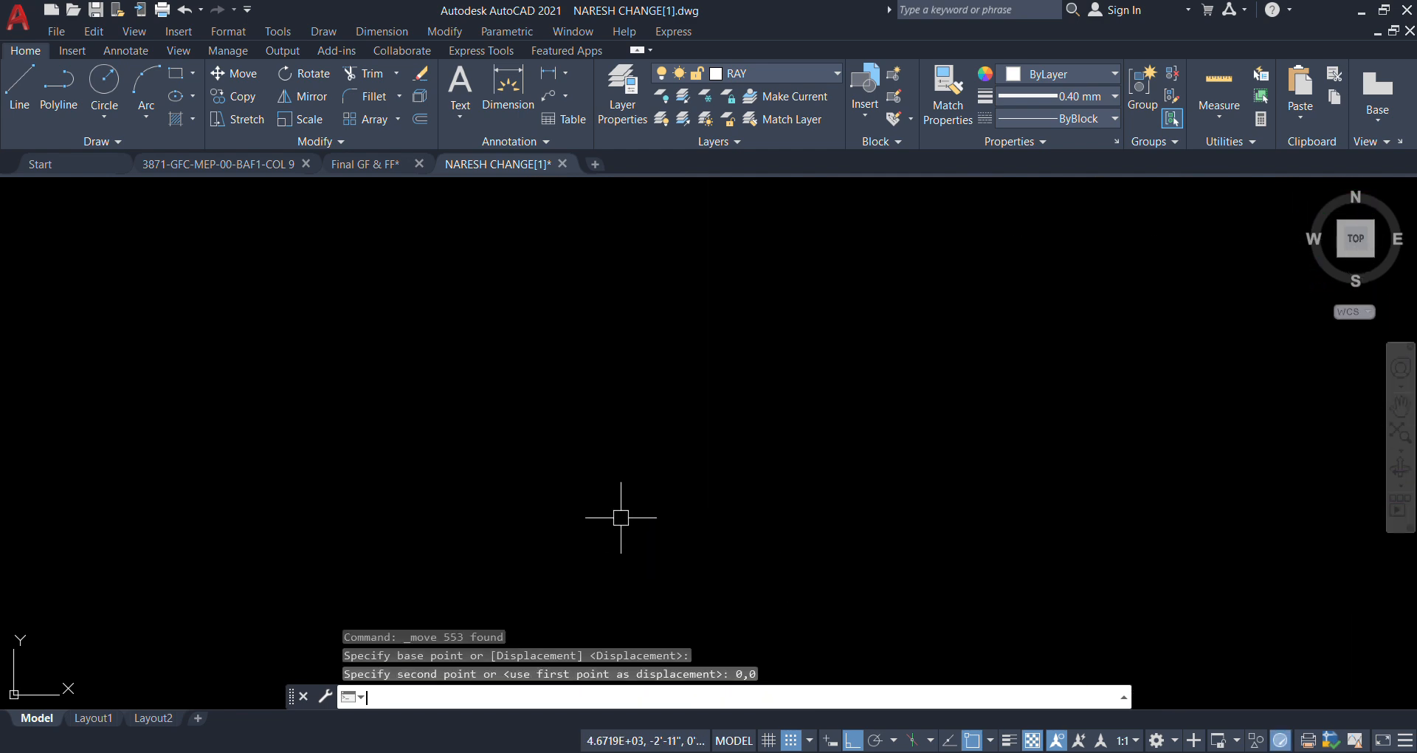
pyautogui.scroll(-8, 712, 464)
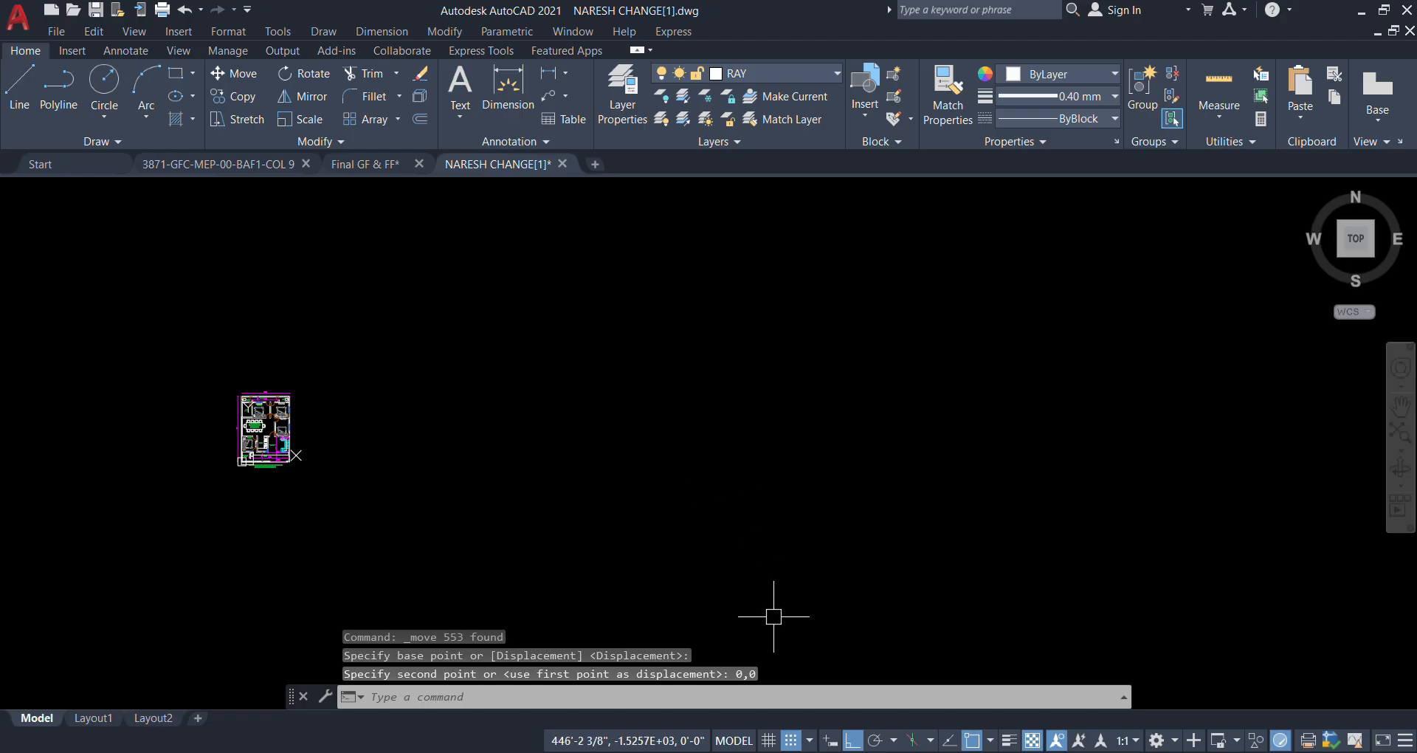
# Turn on the grid display around the floor plan.
pyautogui.click(768, 740)
pyautogui.moveTo(196, 472); pyautogui.dragTo(591, 506, button='middle')
pyautogui.scroll(3, 668, 502)
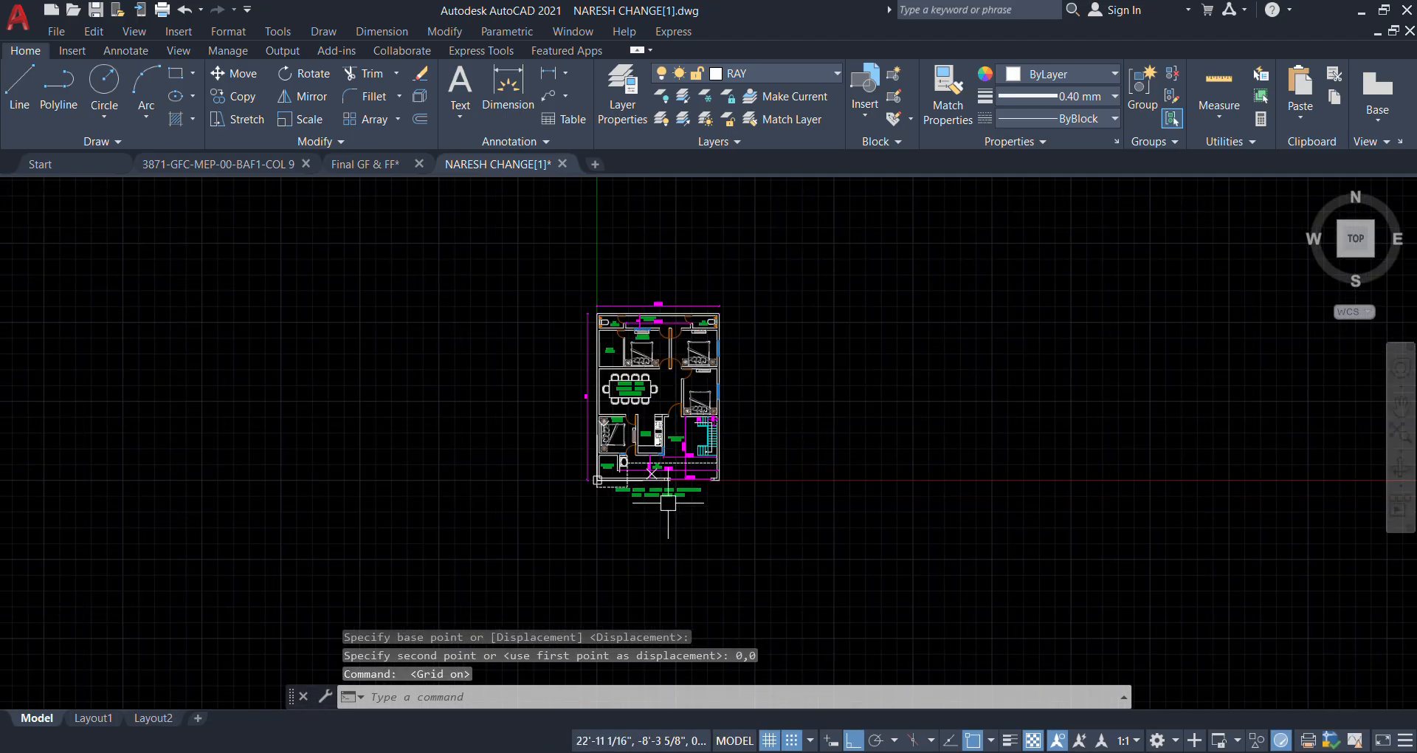
pyautogui.scroll(6, 632, 382)
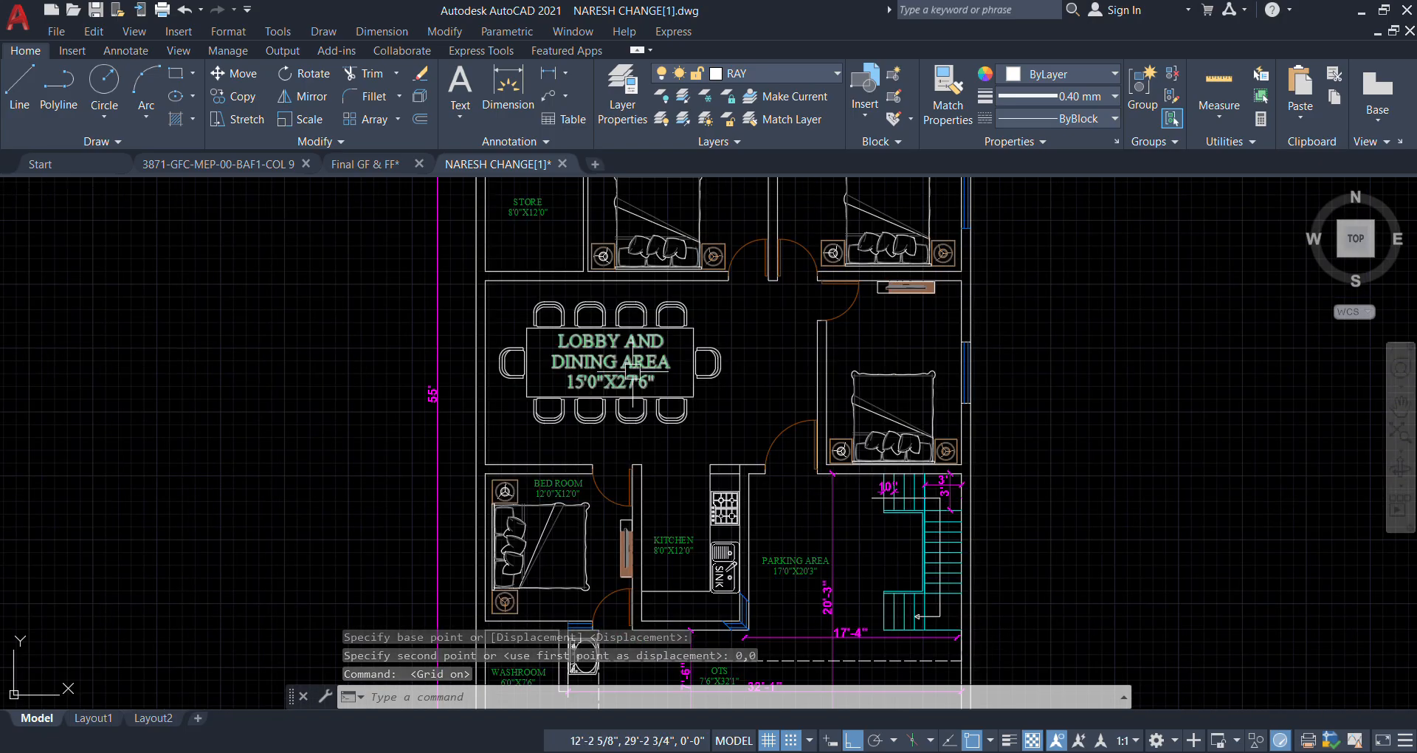
pyautogui.scroll(-6, 632, 371)
pyautogui.moveTo(629, 435); pyautogui.dragTo(698, 493, button='middle')
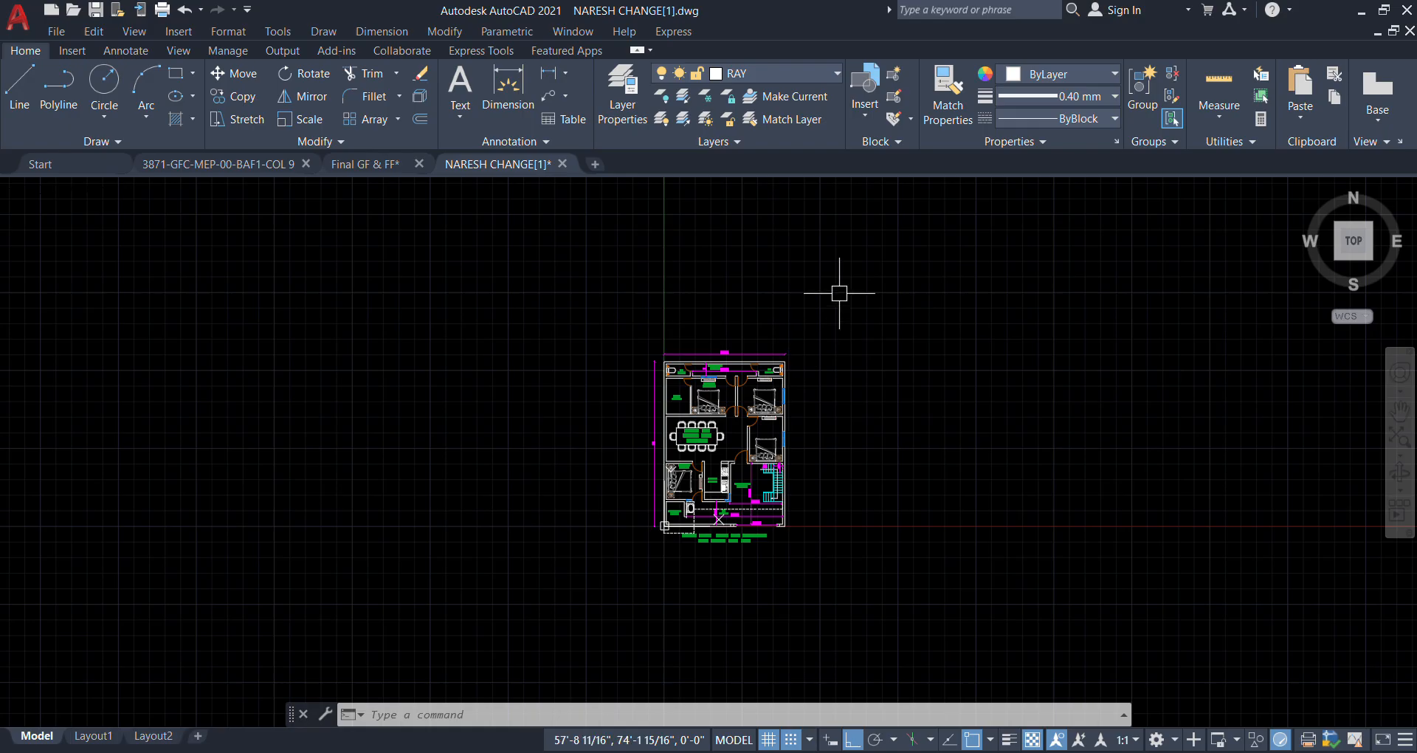
# Examine the distant areas of model space for stray objects lying far from the floor plan.
pyautogui.scroll(-10, 575, 383)
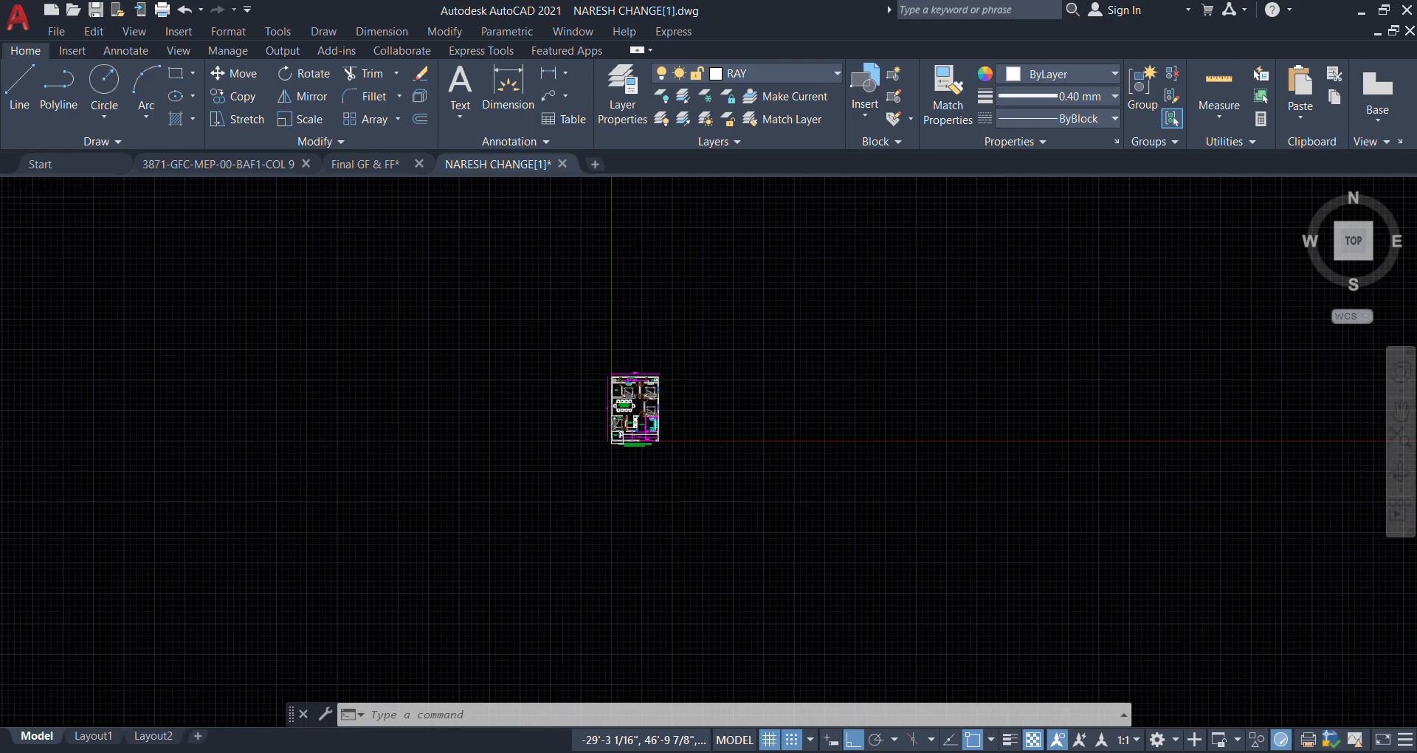
pyautogui.scroll(-6, 687, 432)
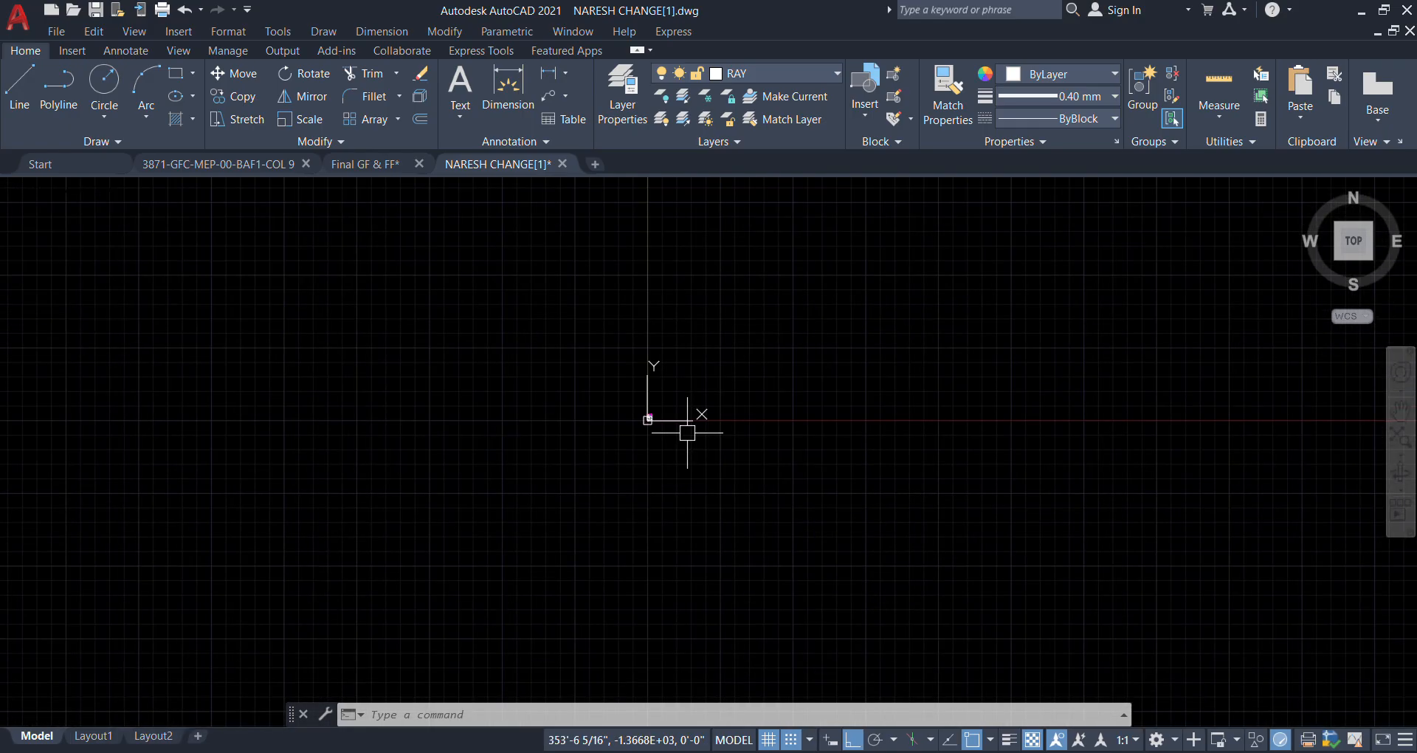
pyautogui.scroll(-2, 682, 477)
pyautogui.moveTo(692, 521); pyautogui.dragTo(623, 485, button='middle')
pyautogui.scroll(8, 619, 425)
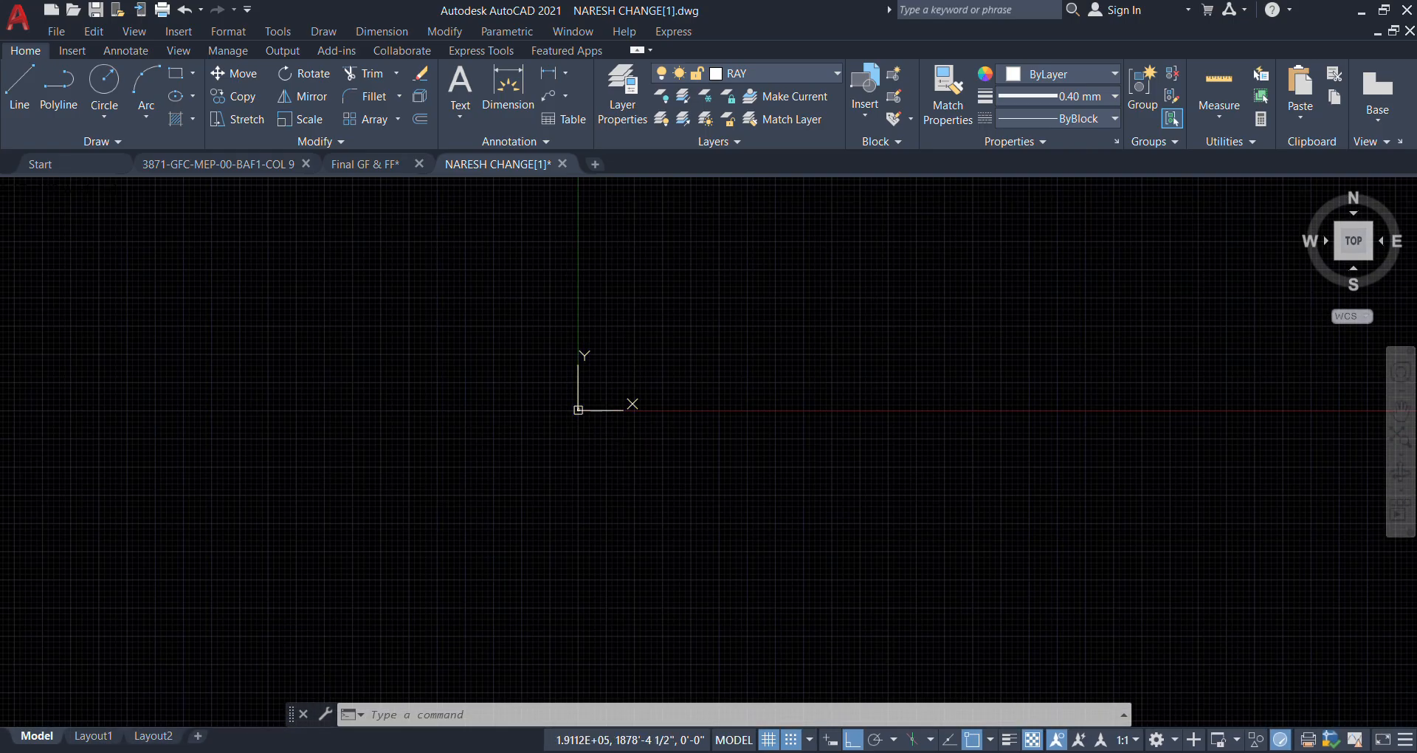
pyautogui.click(1352, 251)
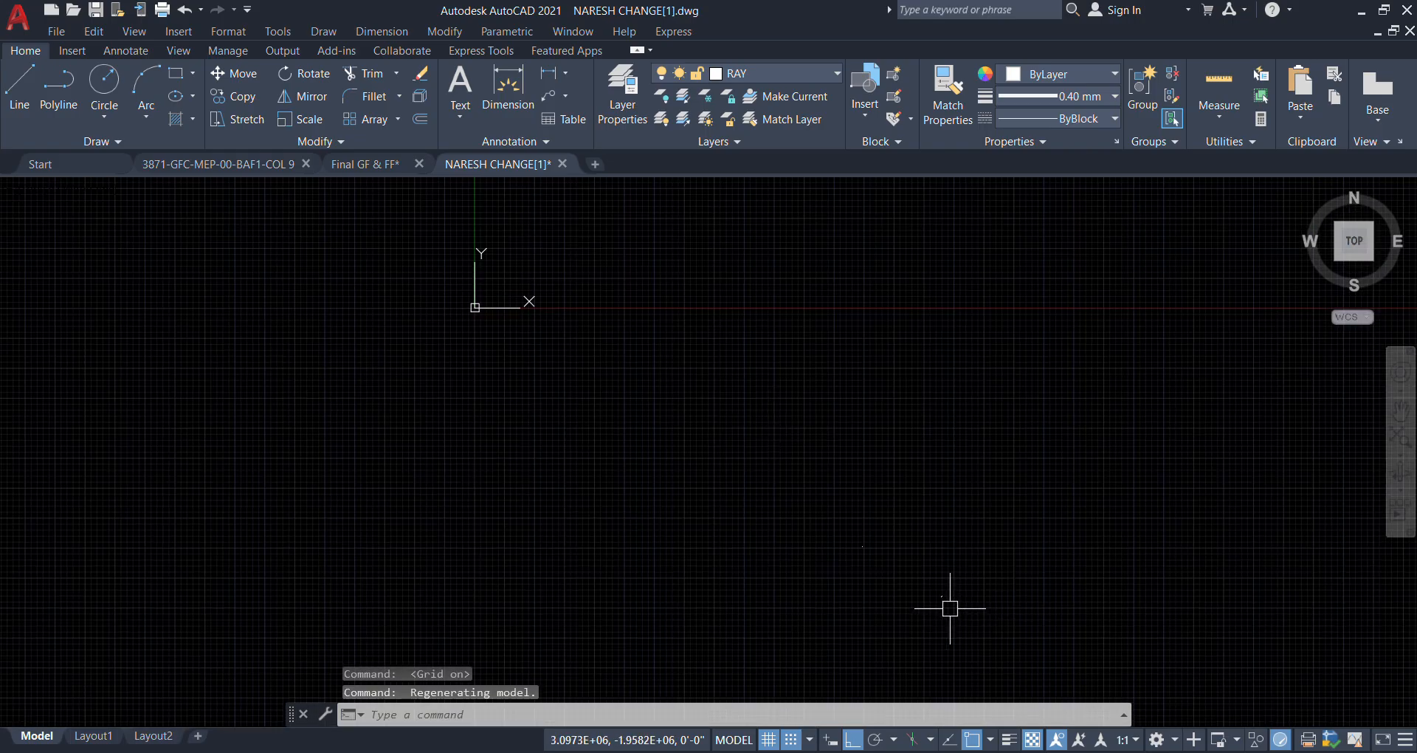
pyautogui.scroll(5, 950, 608)
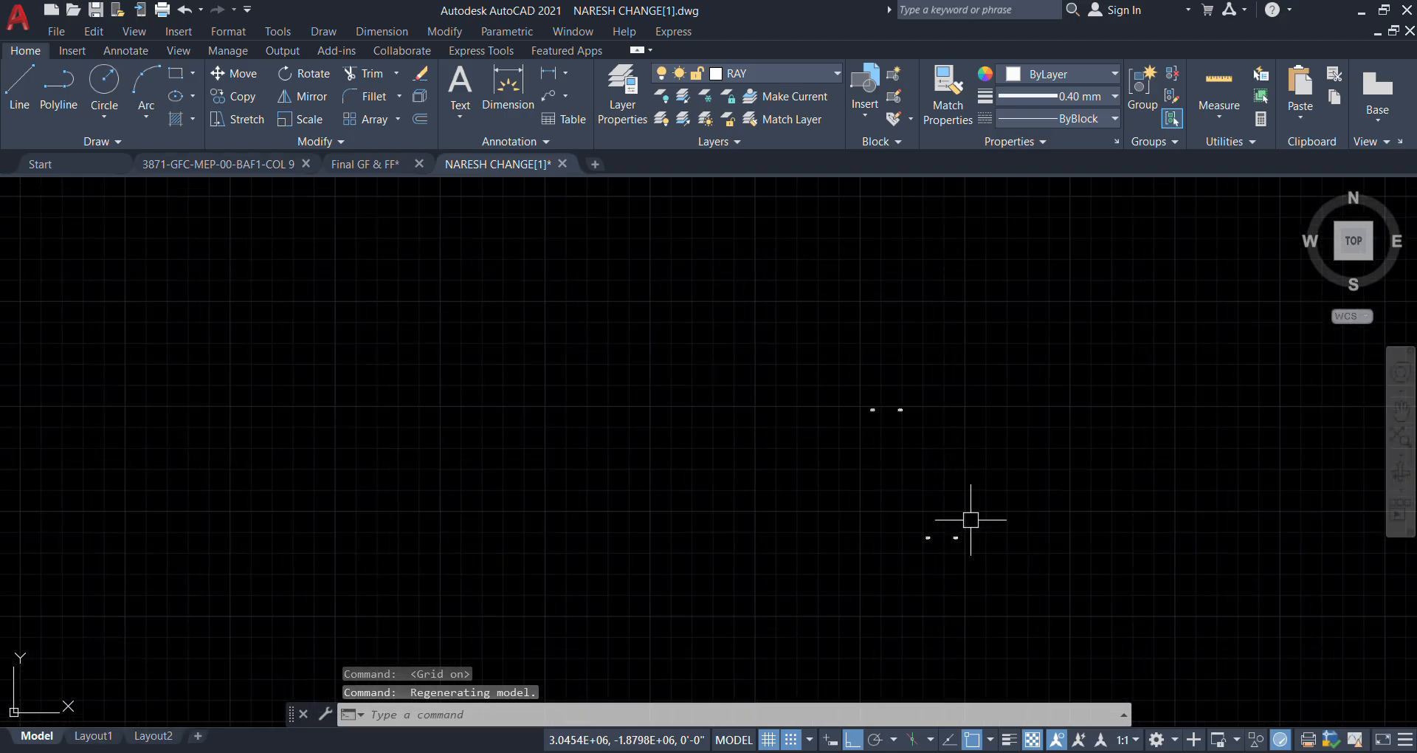
pyautogui.scroll(6, 971, 519)
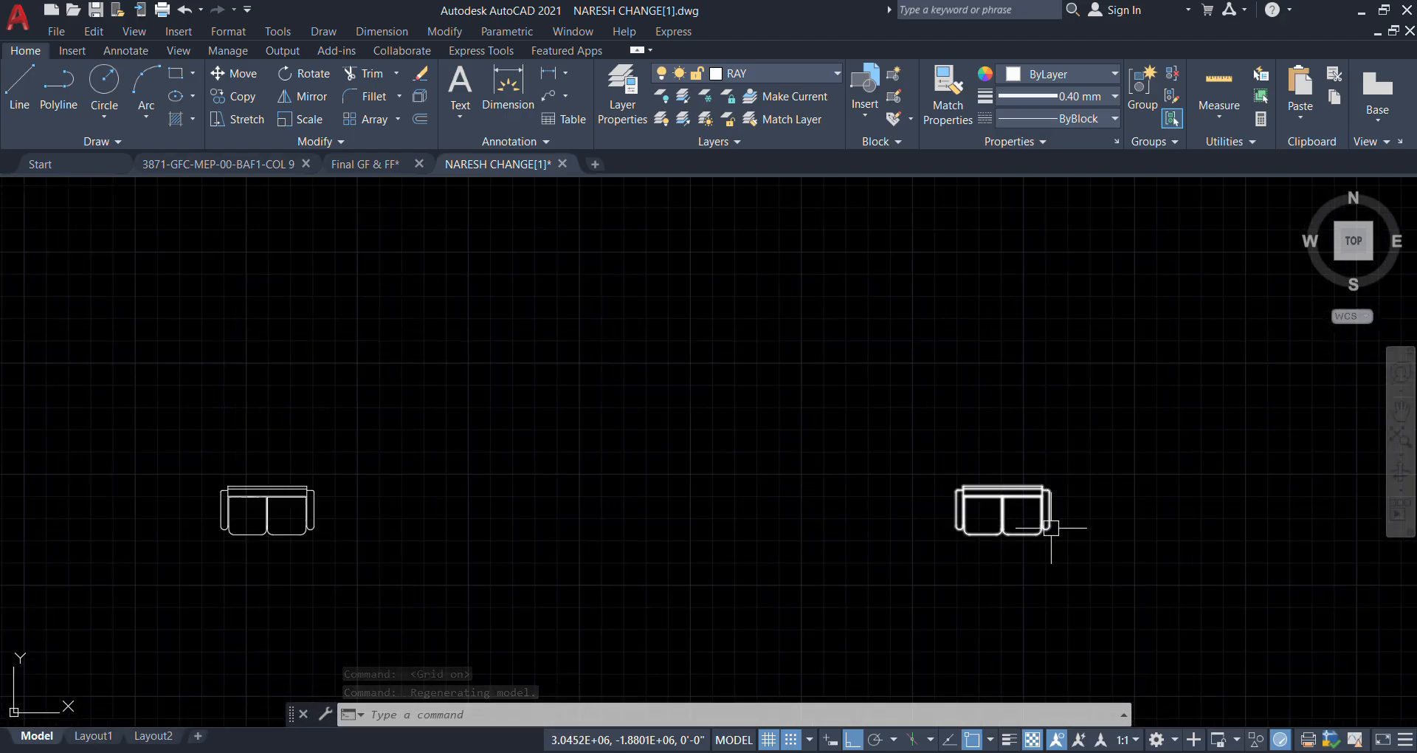
pyautogui.scroll(-6, 1034, 535)
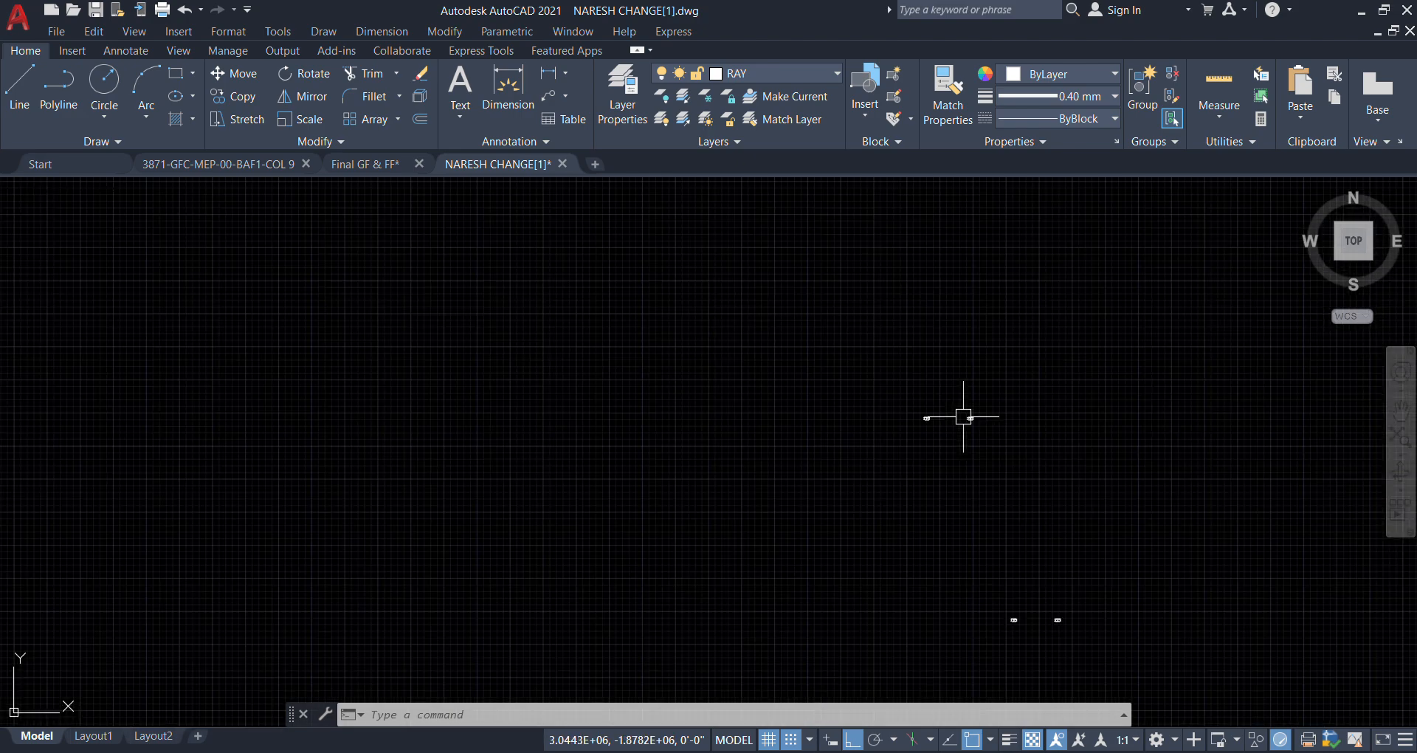
pyautogui.scroll(2, 963, 417)
pyautogui.scroll(-4, 1009, 462)
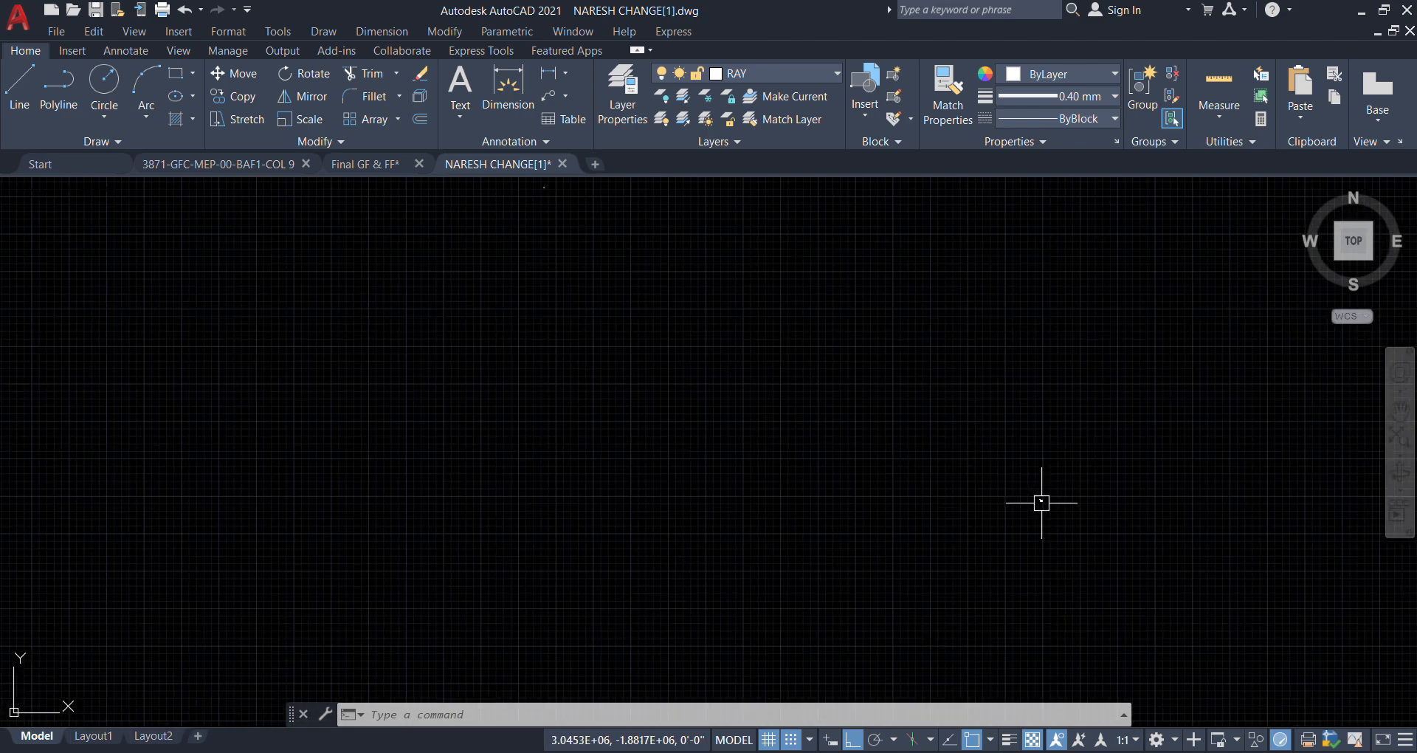
pyautogui.scroll(-4, 1044, 520)
pyautogui.scroll(4, 834, 399)
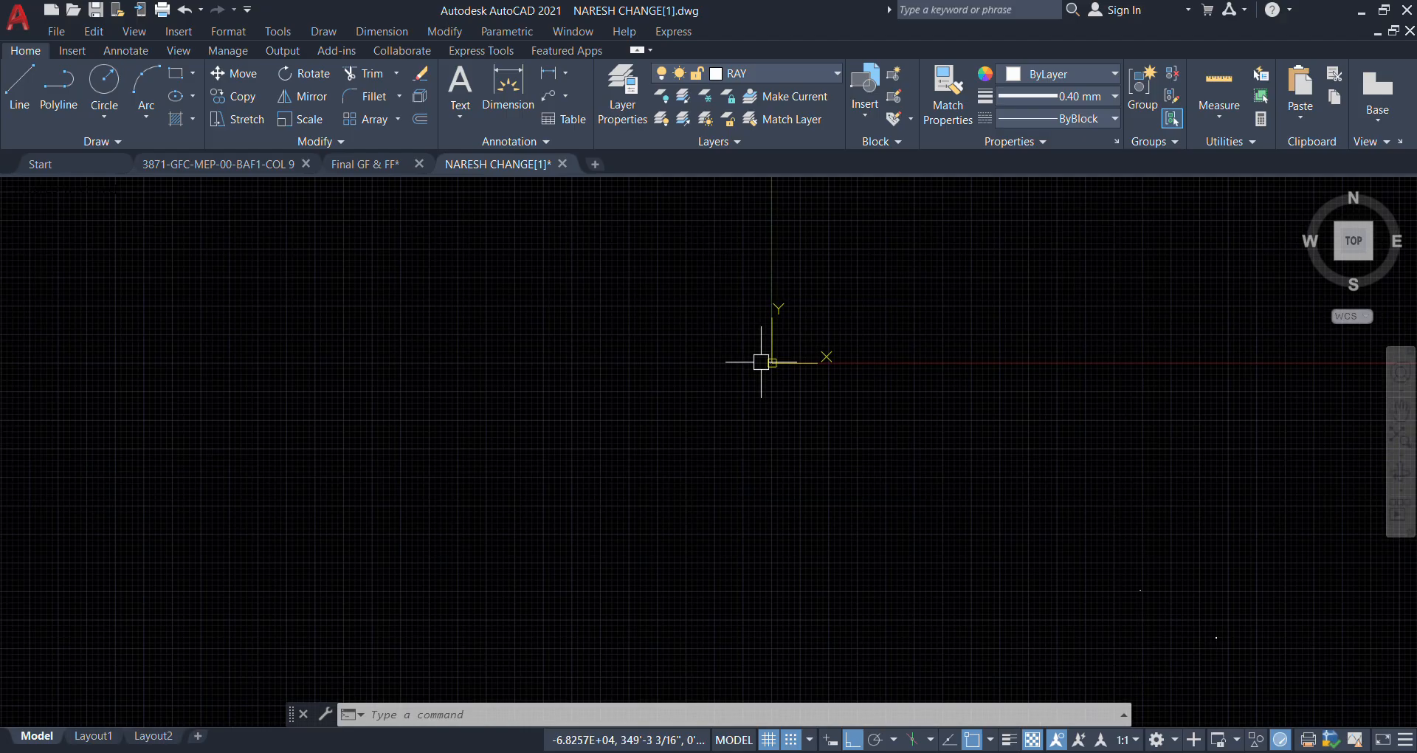
pyautogui.scroll(6, 838, 377)
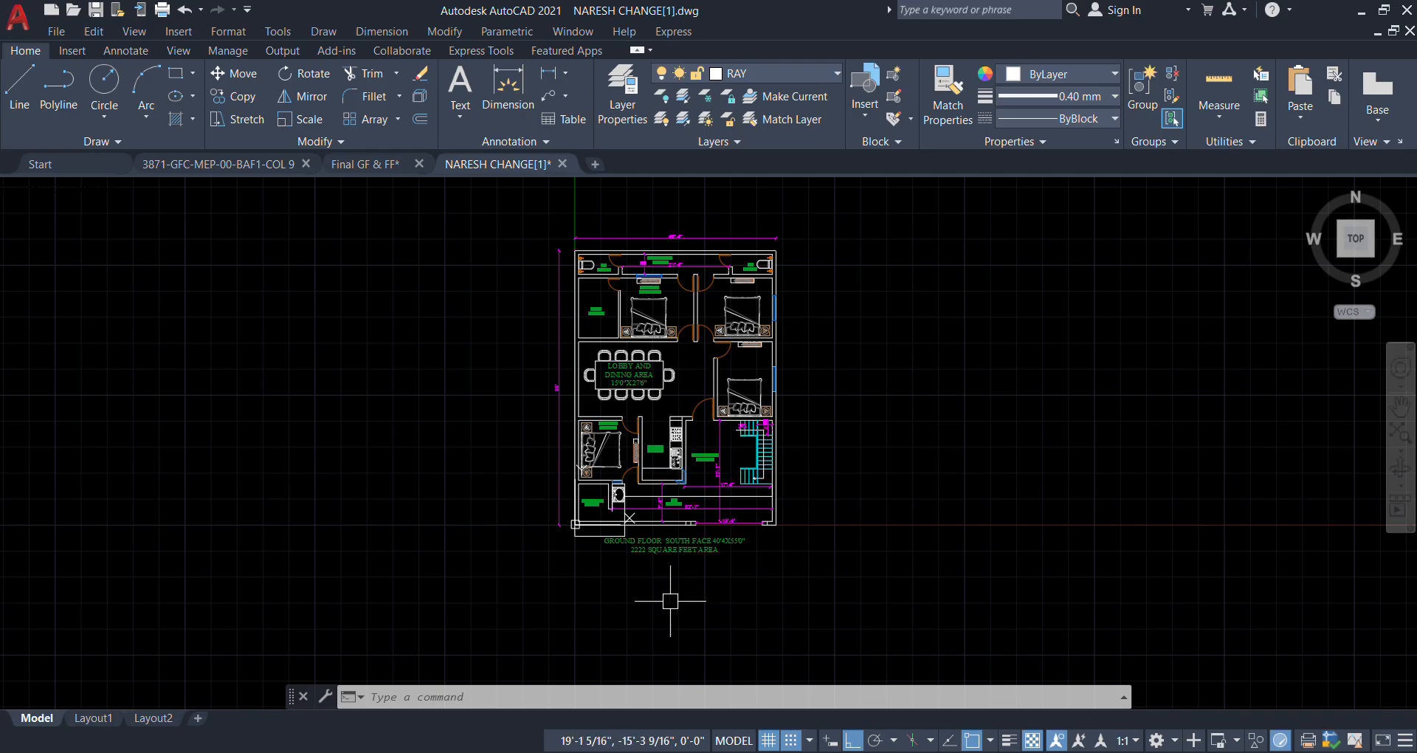
pyautogui.moveTo(856, 493); pyautogui.dragTo(830, 514, button='middle')
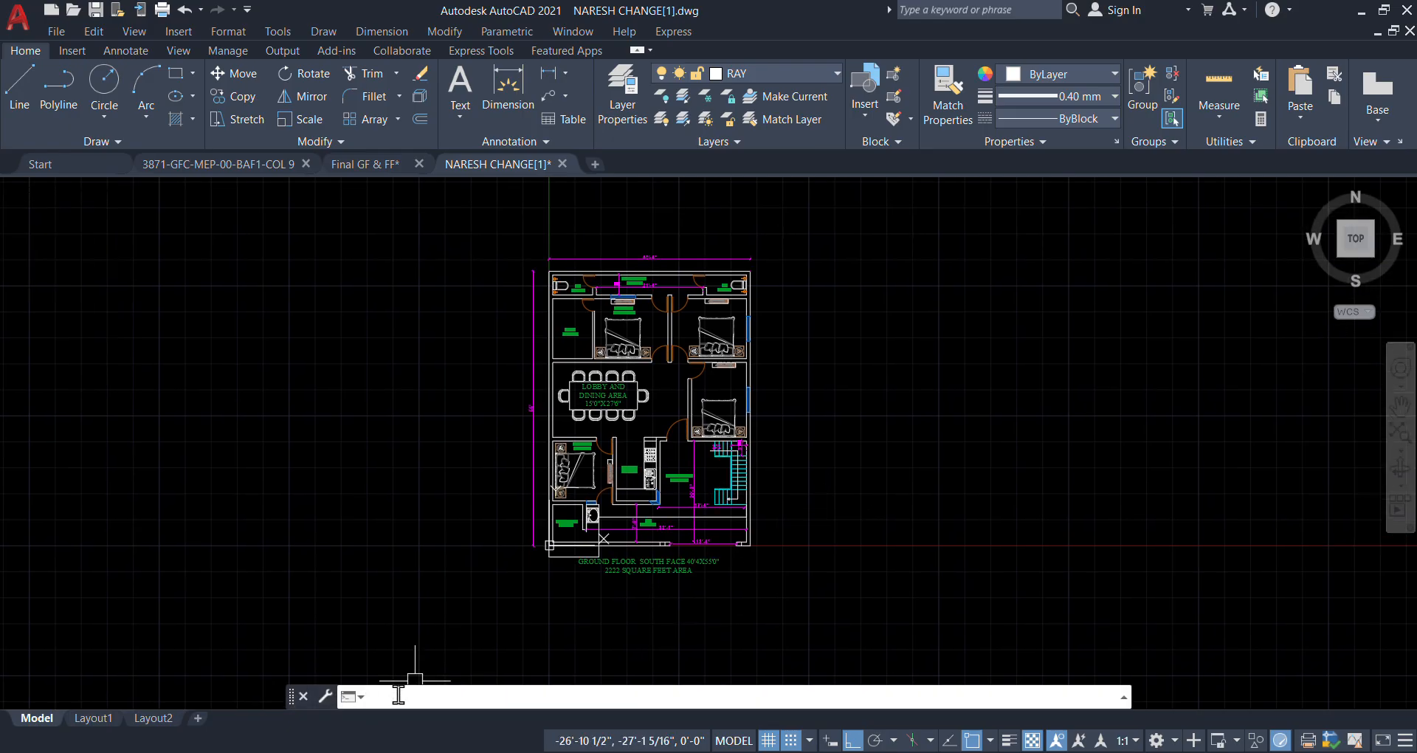
# Select everything in the drawing except the floor plan and erase those stray objects.
pyautogui.hotkey('ctrl', 'a')
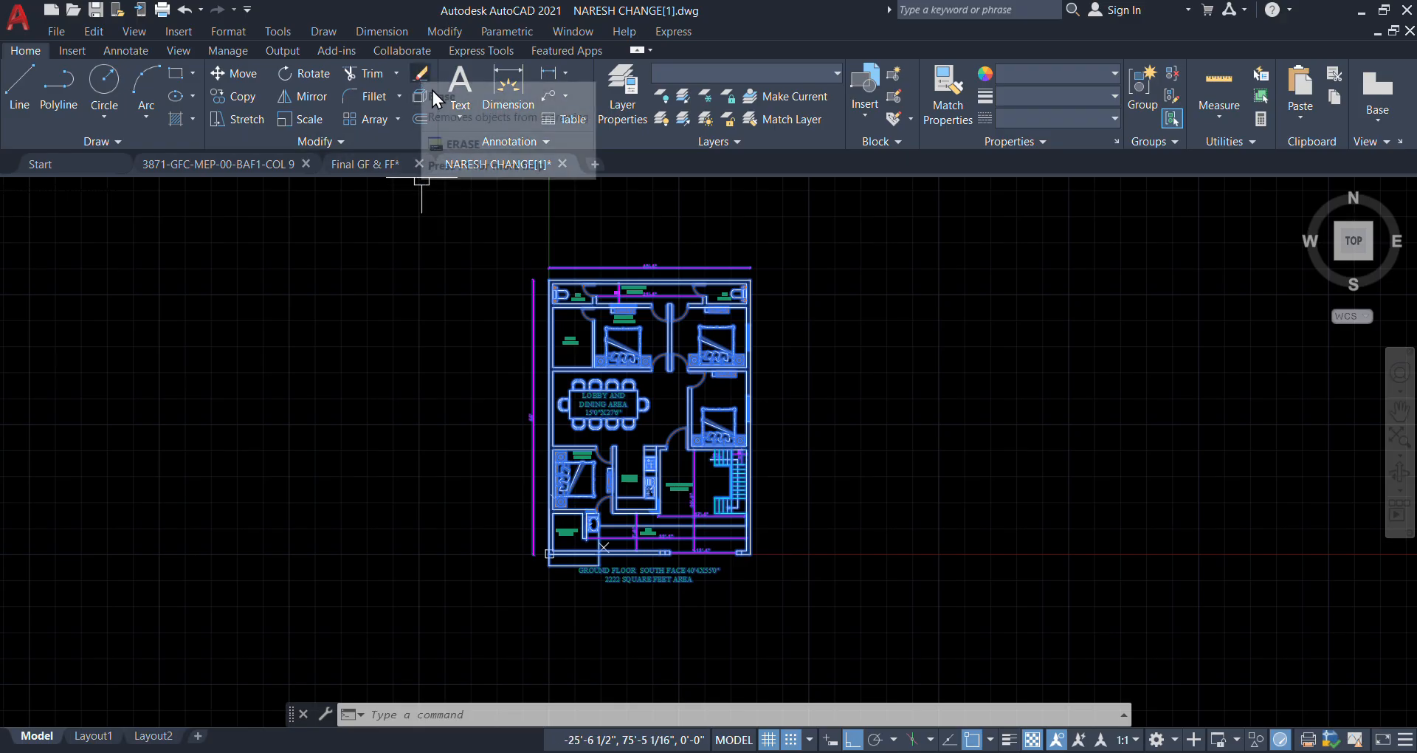
pyautogui.moveTo(661, 315)
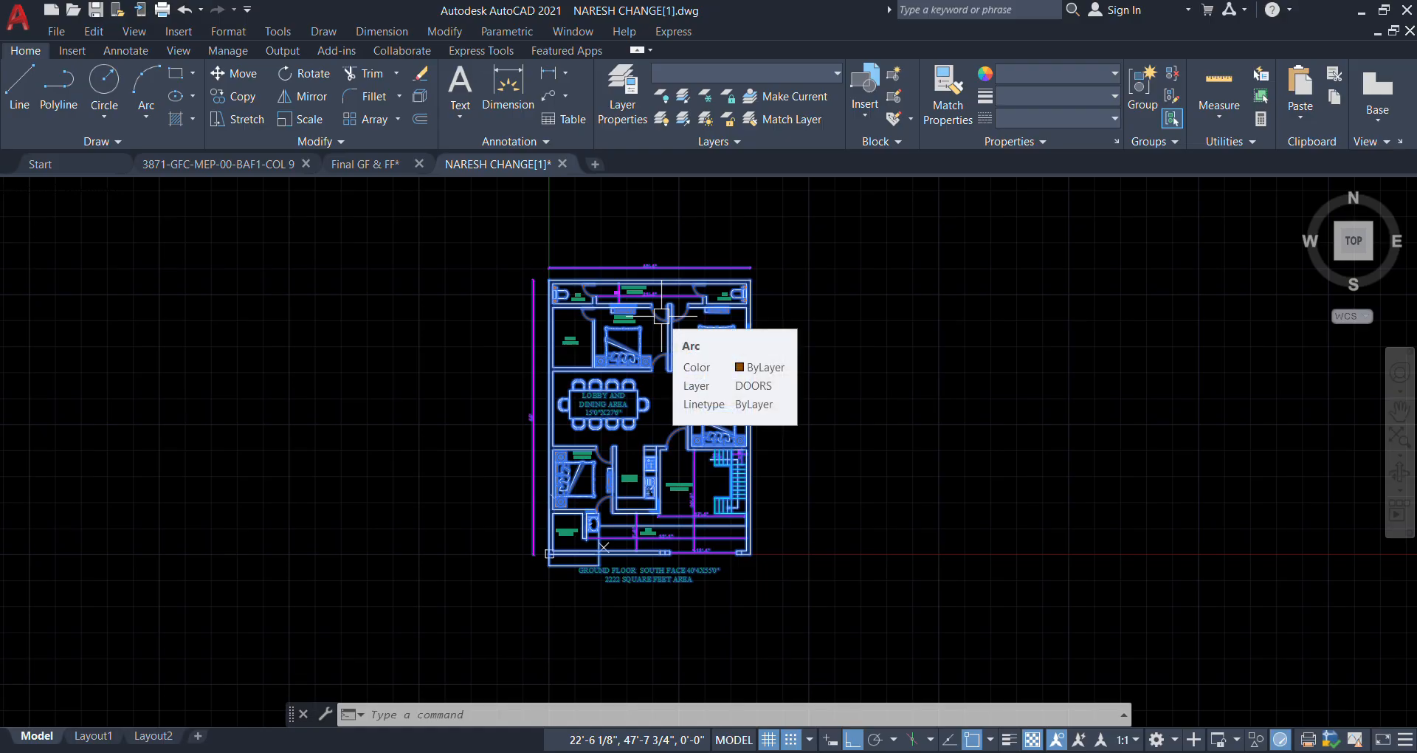
pyautogui.click(797, 237)
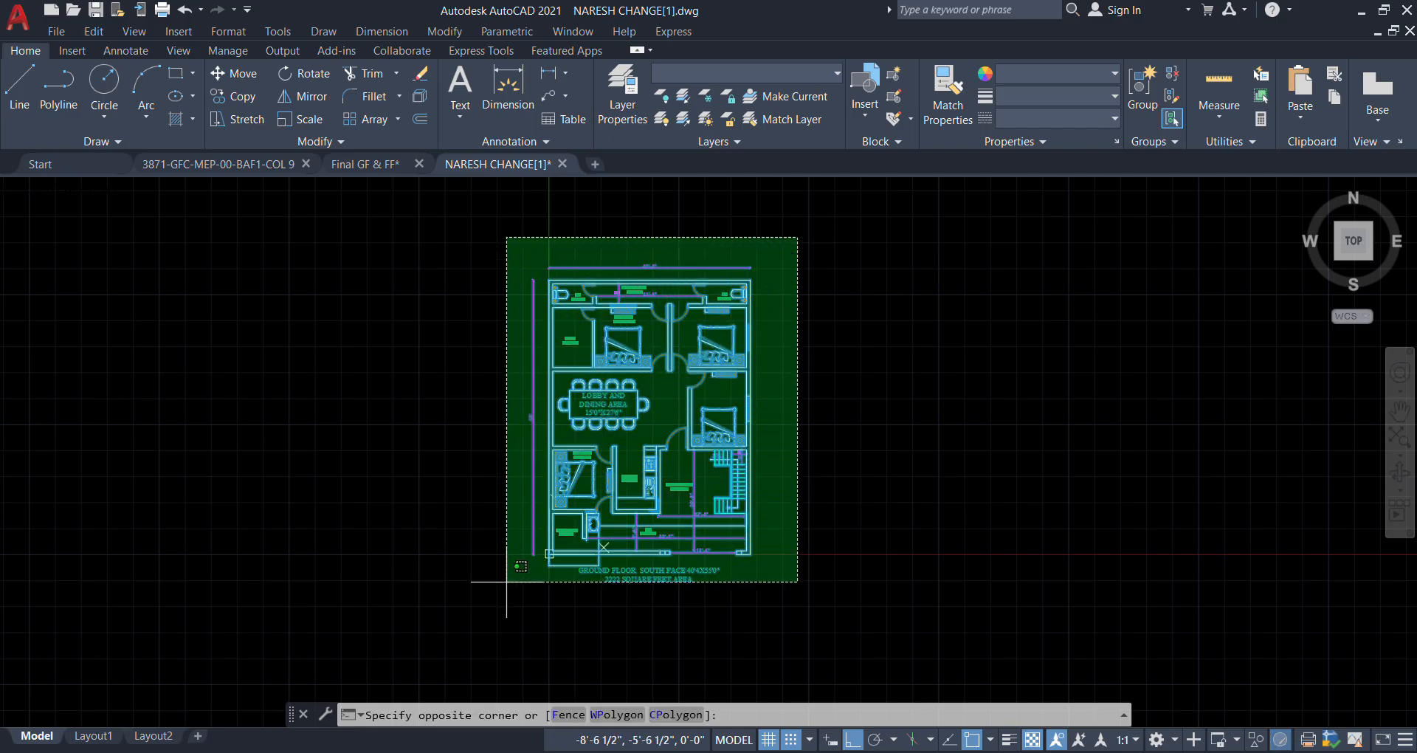
pyautogui.click(503, 611)
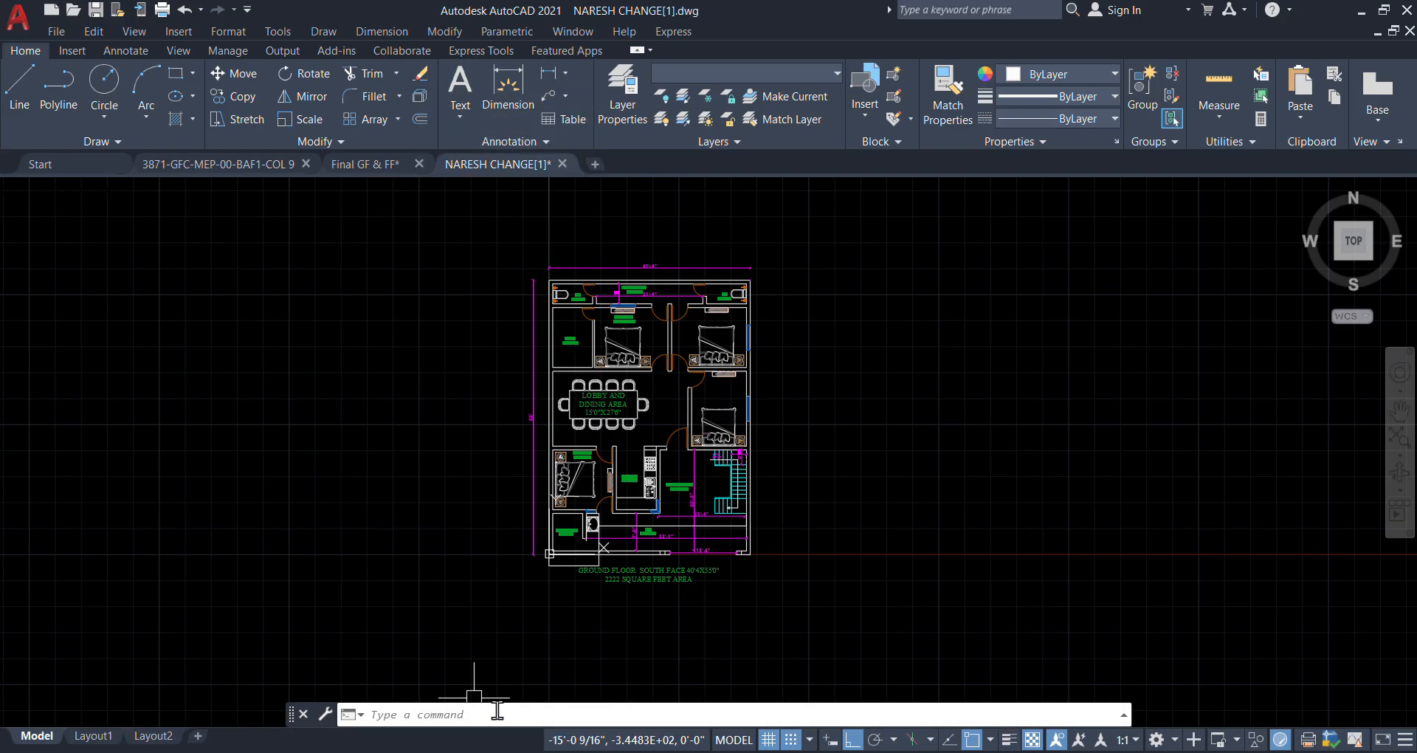
pyautogui.click(420, 74)
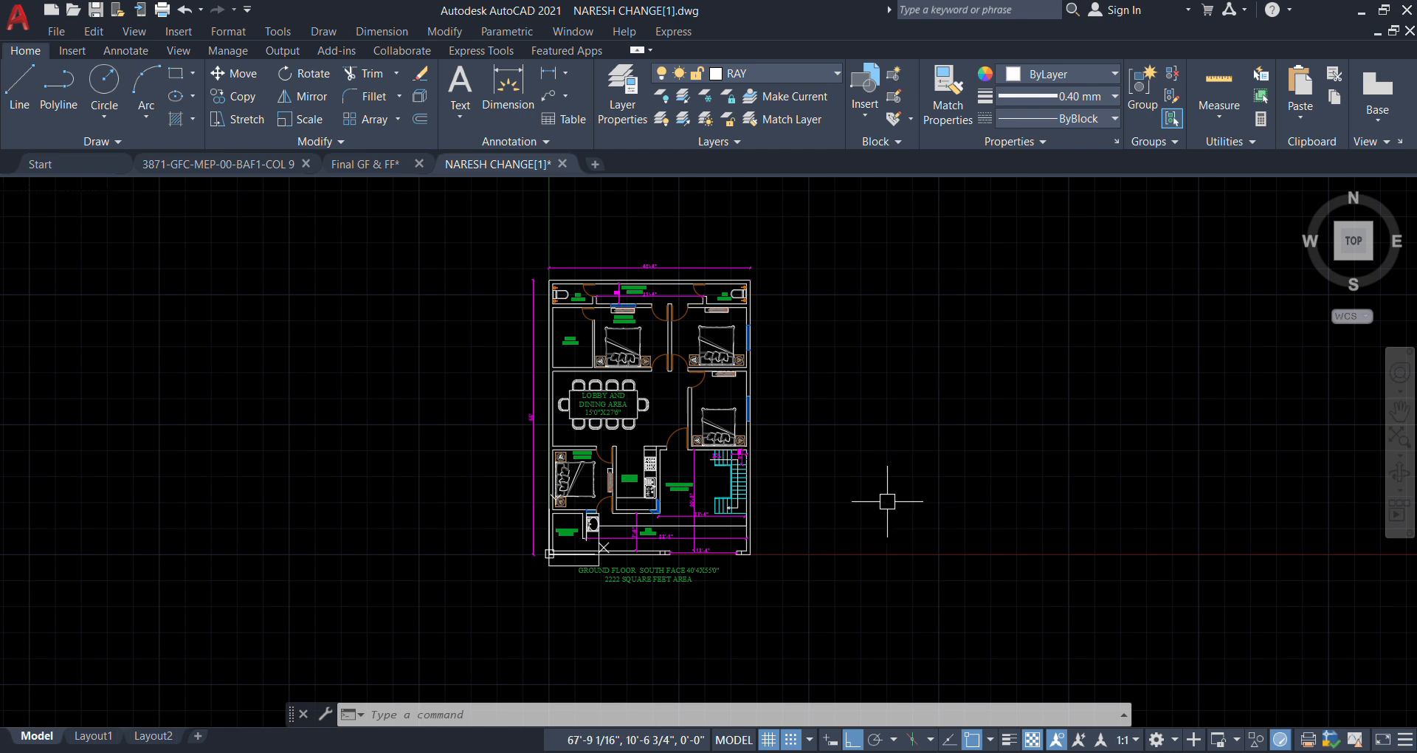
# Check the drawing's length type, precision and insertion scale in the Drawing Units settings, and accept them.
pyautogui.scroll(-3, 847, 418)
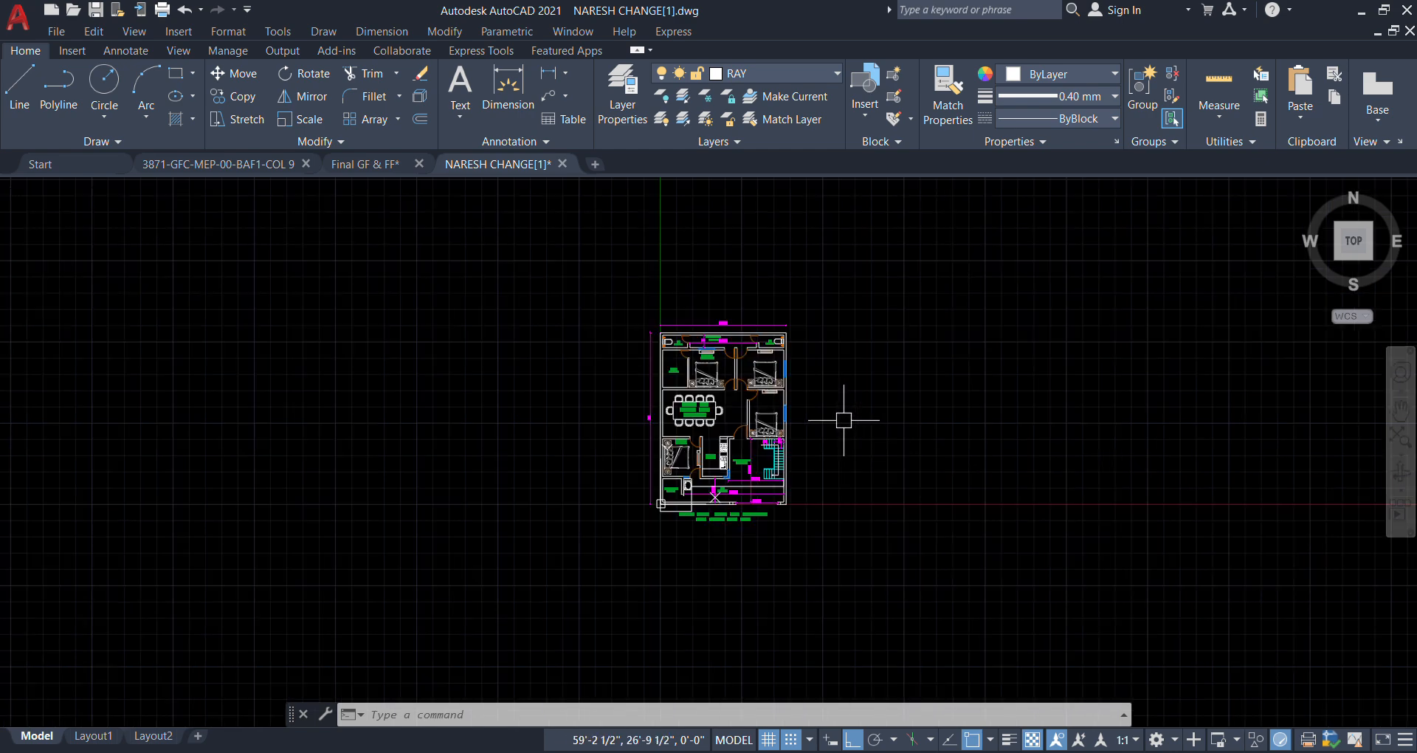
pyautogui.scroll(3, 804, 414)
pyautogui.moveTo(804, 414); pyautogui.dragTo(724, 443, button='middle')
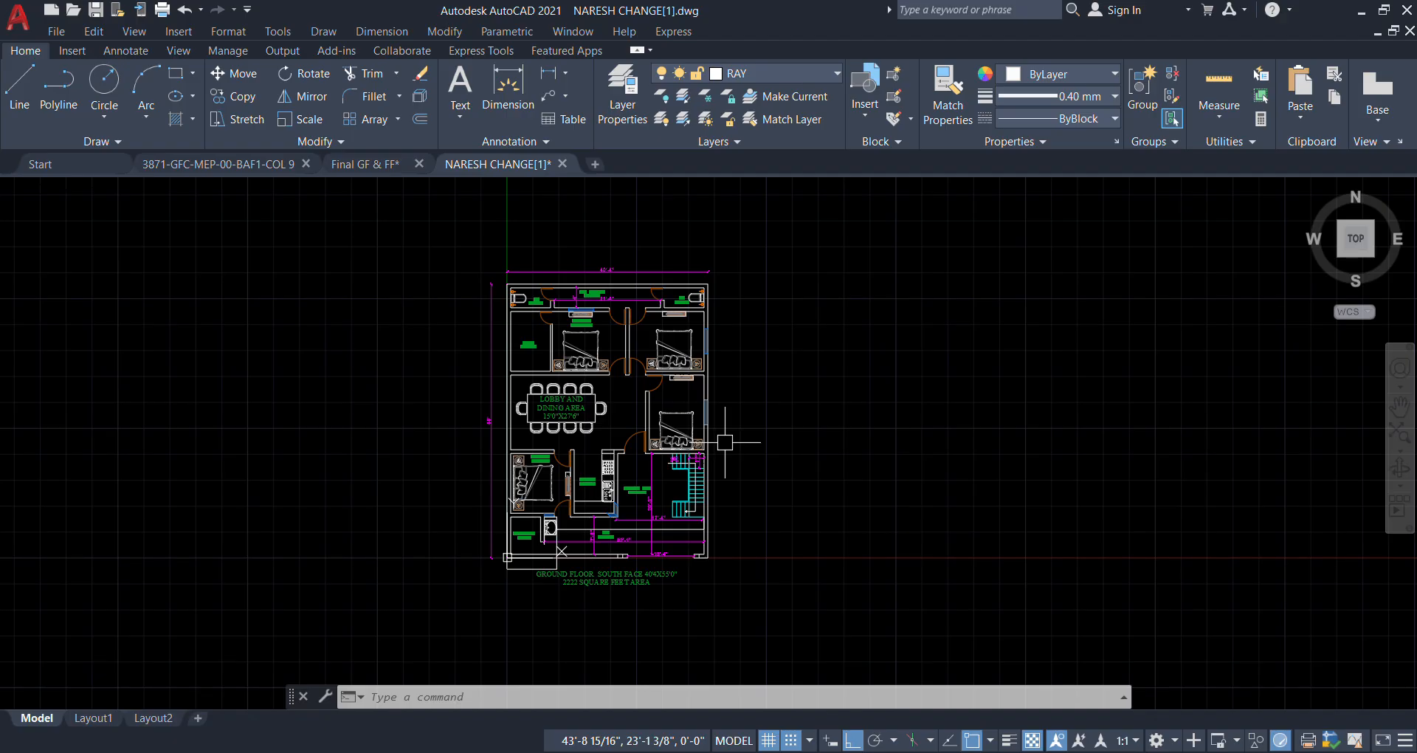
pyautogui.write('un')
pyautogui.press('Return')
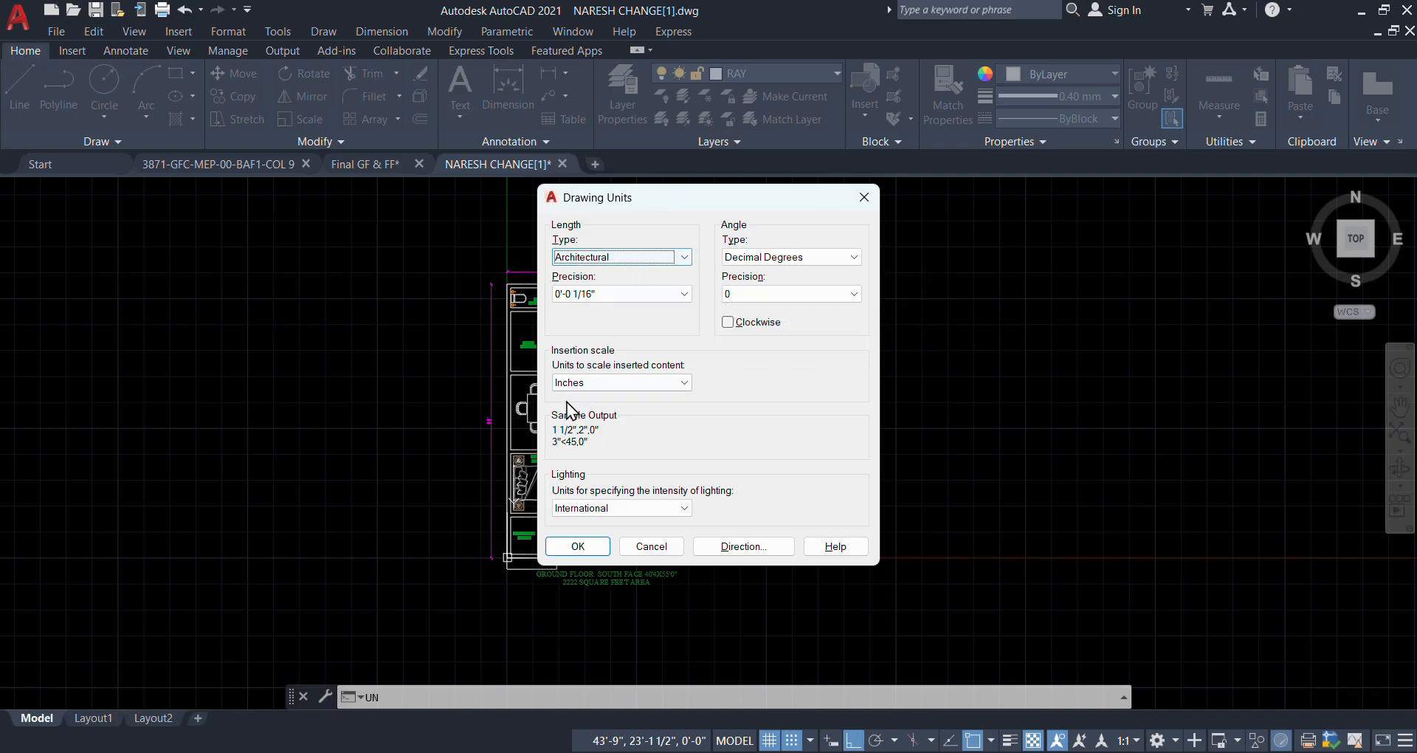
pyautogui.click(587, 547)
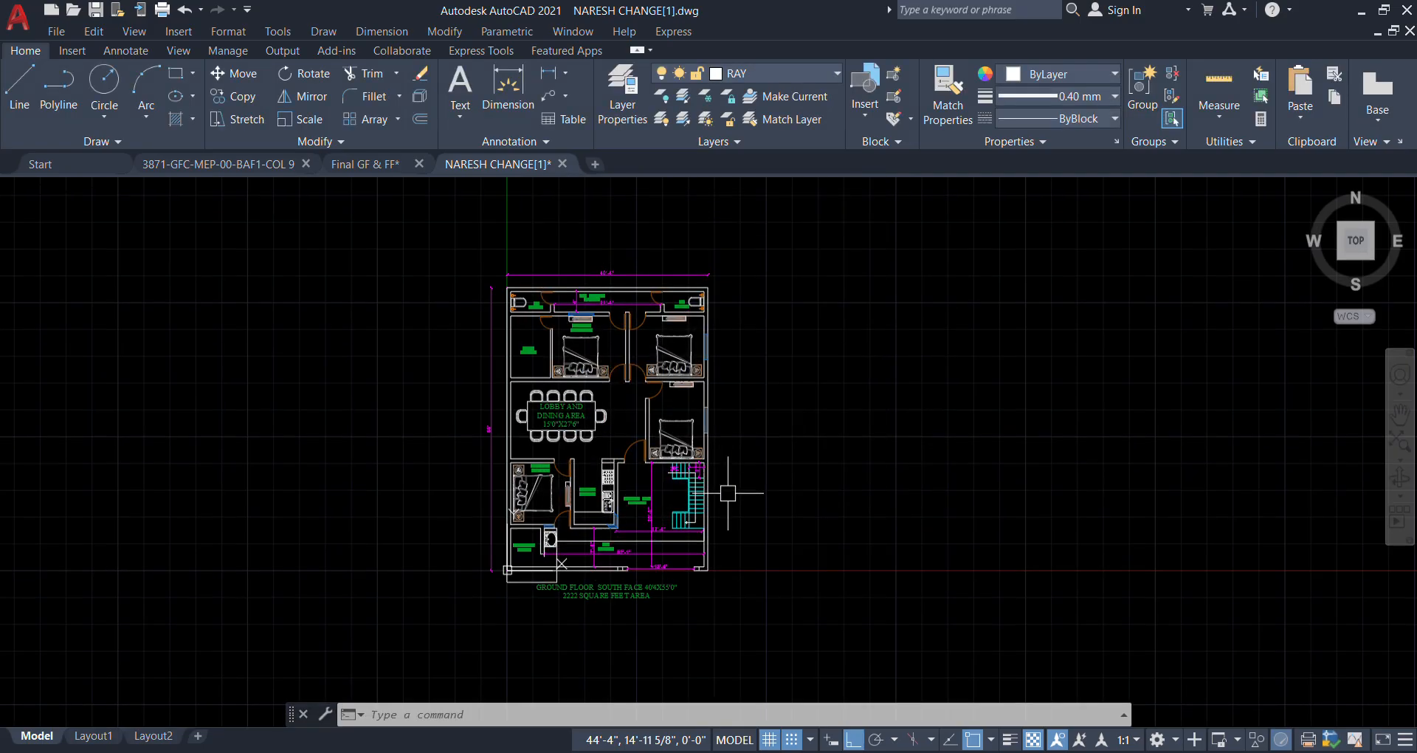
pyautogui.moveTo(642, 434); pyautogui.dragTo(718, 431, button='middle')
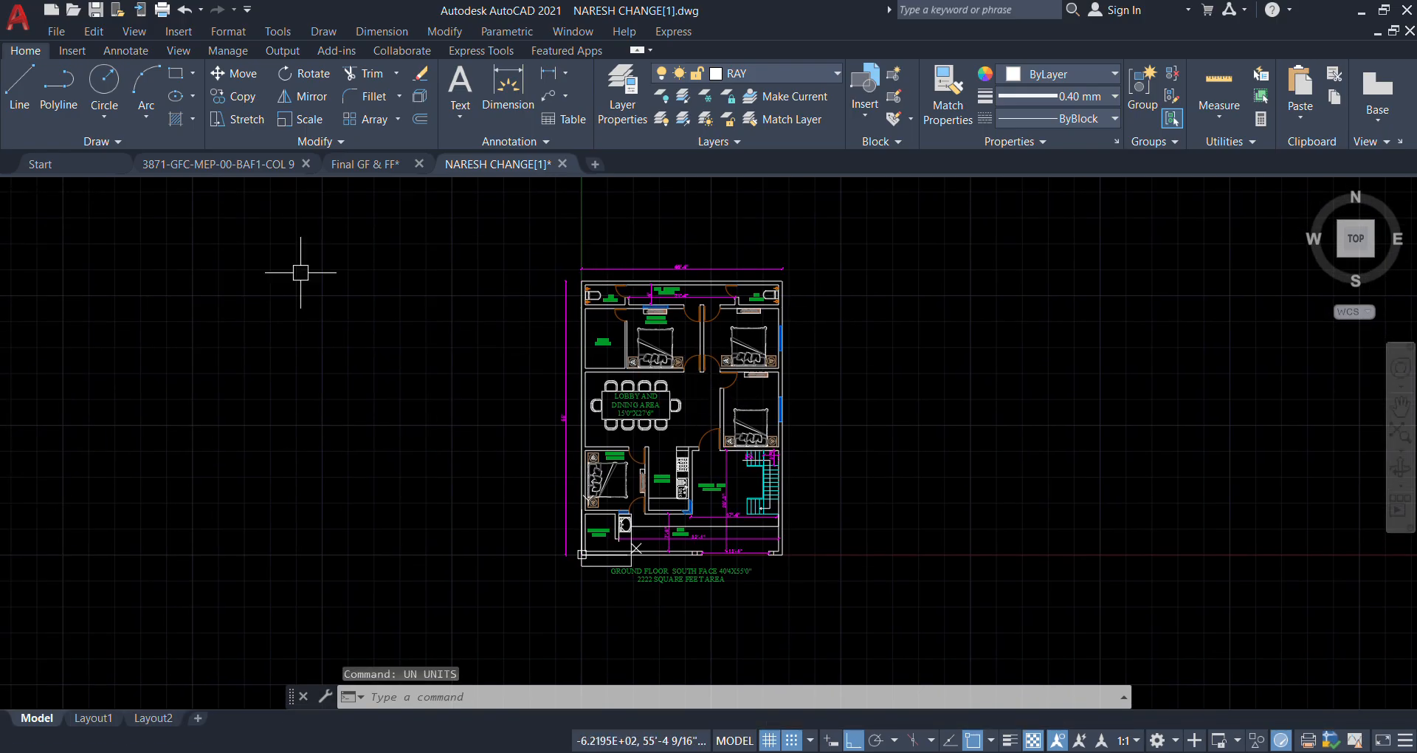
# Save the floor plan drawing to the Desktop as swati123 in the AutoCAD 2010/LT2010 Drawing format.
pyautogui.click(20, 24)
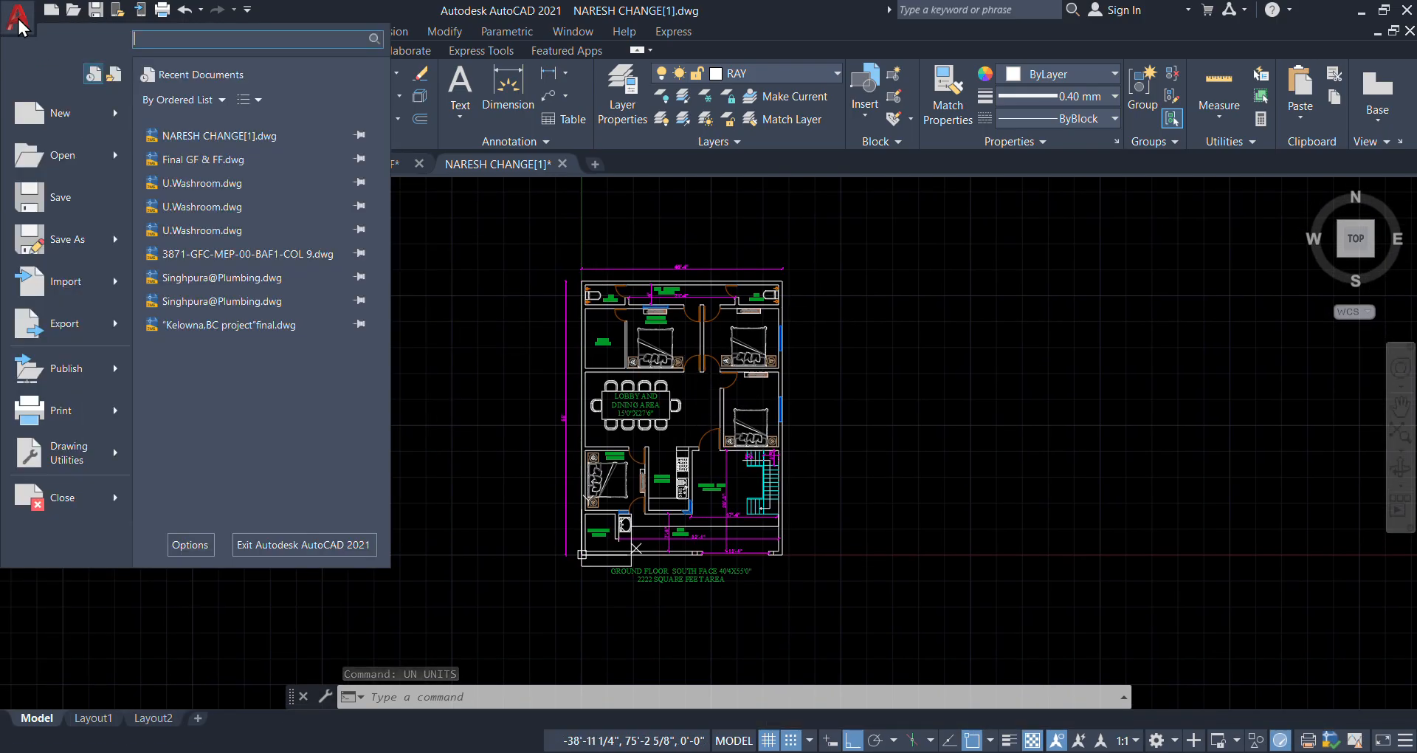
pyautogui.click(78, 249)
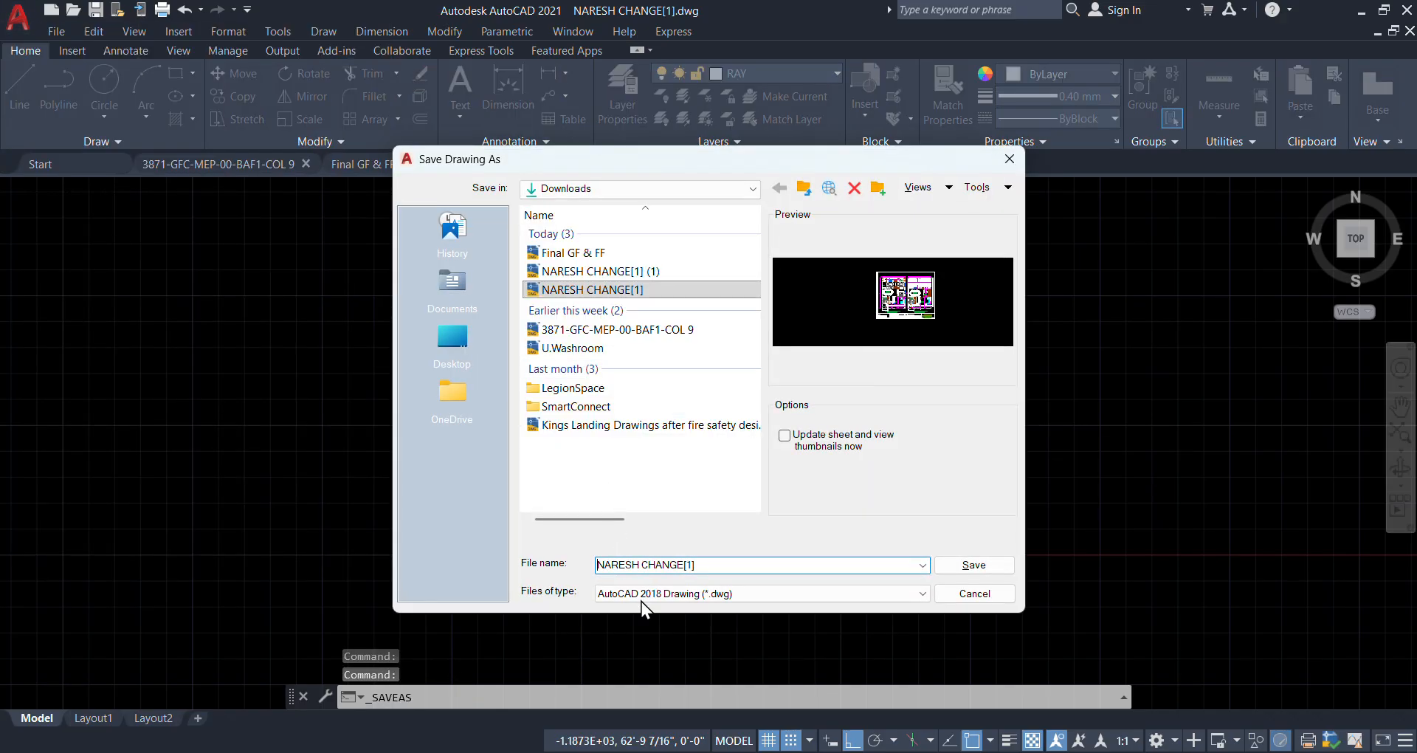
pyautogui.click(663, 594)
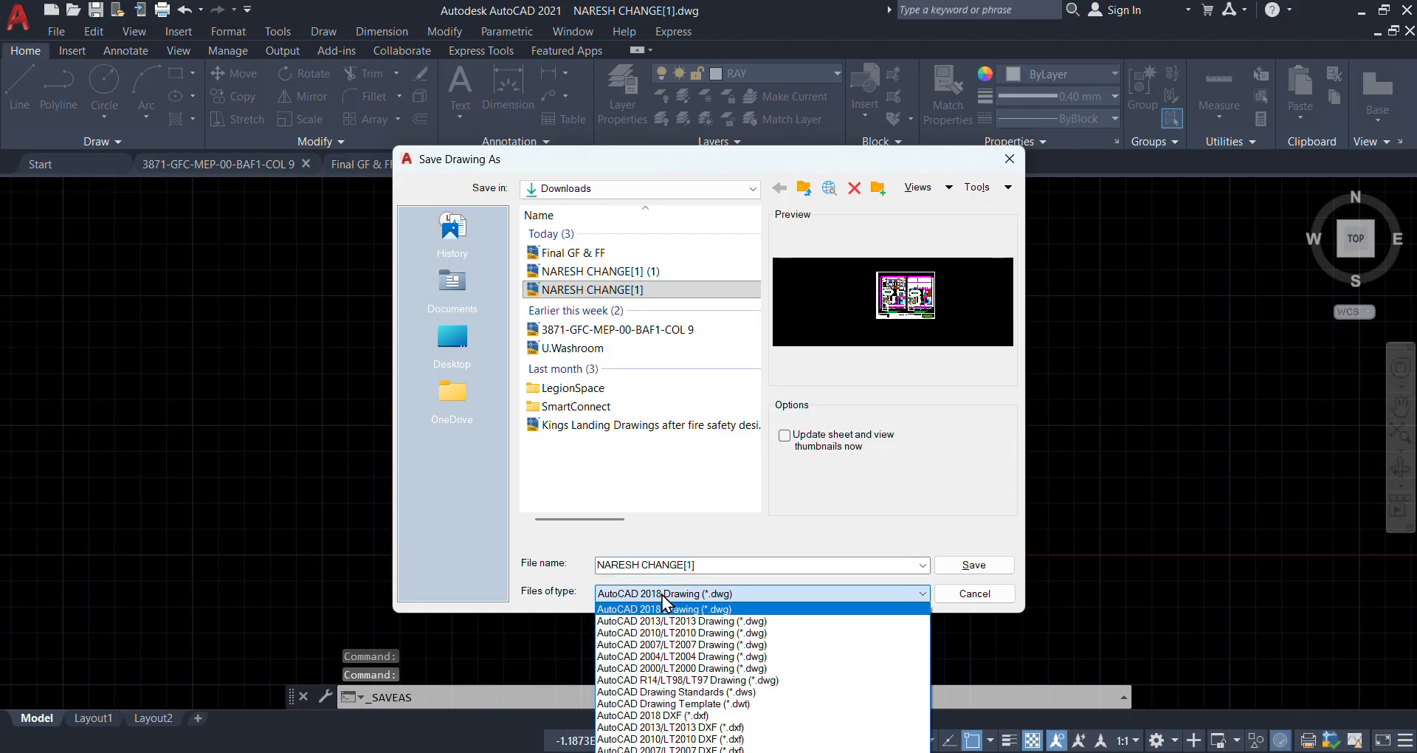
pyautogui.click(668, 632)
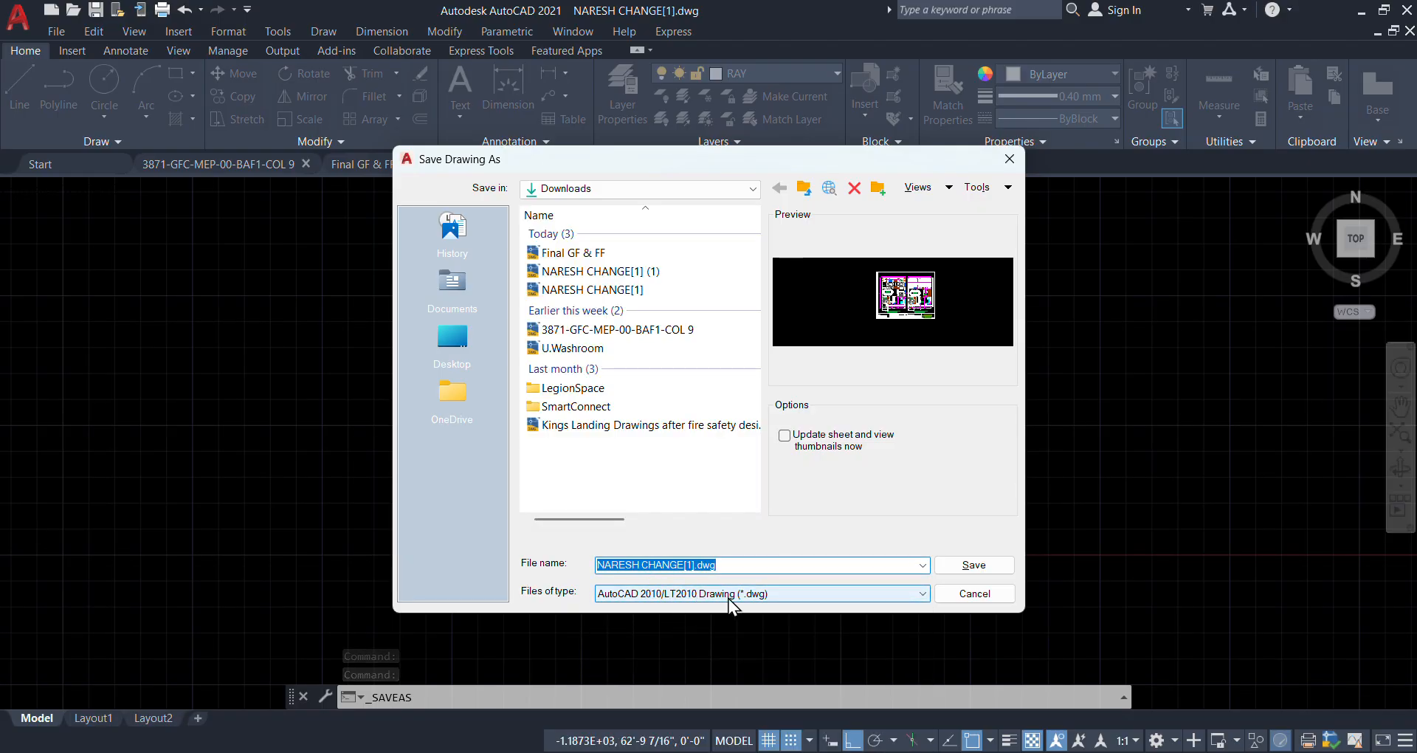
pyautogui.click(455, 347)
pyautogui.moveTo(635, 519); pyautogui.dragTo(688, 525)
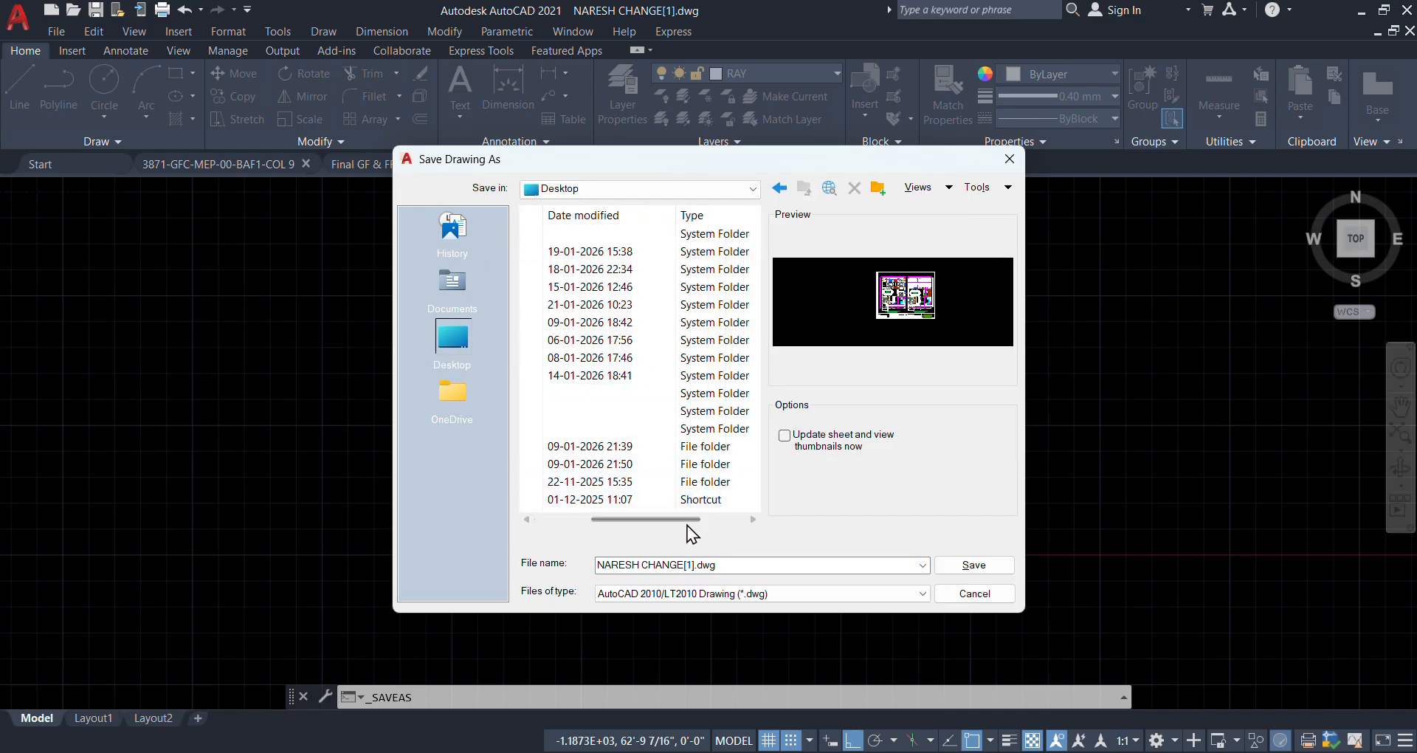
pyautogui.click(738, 563)
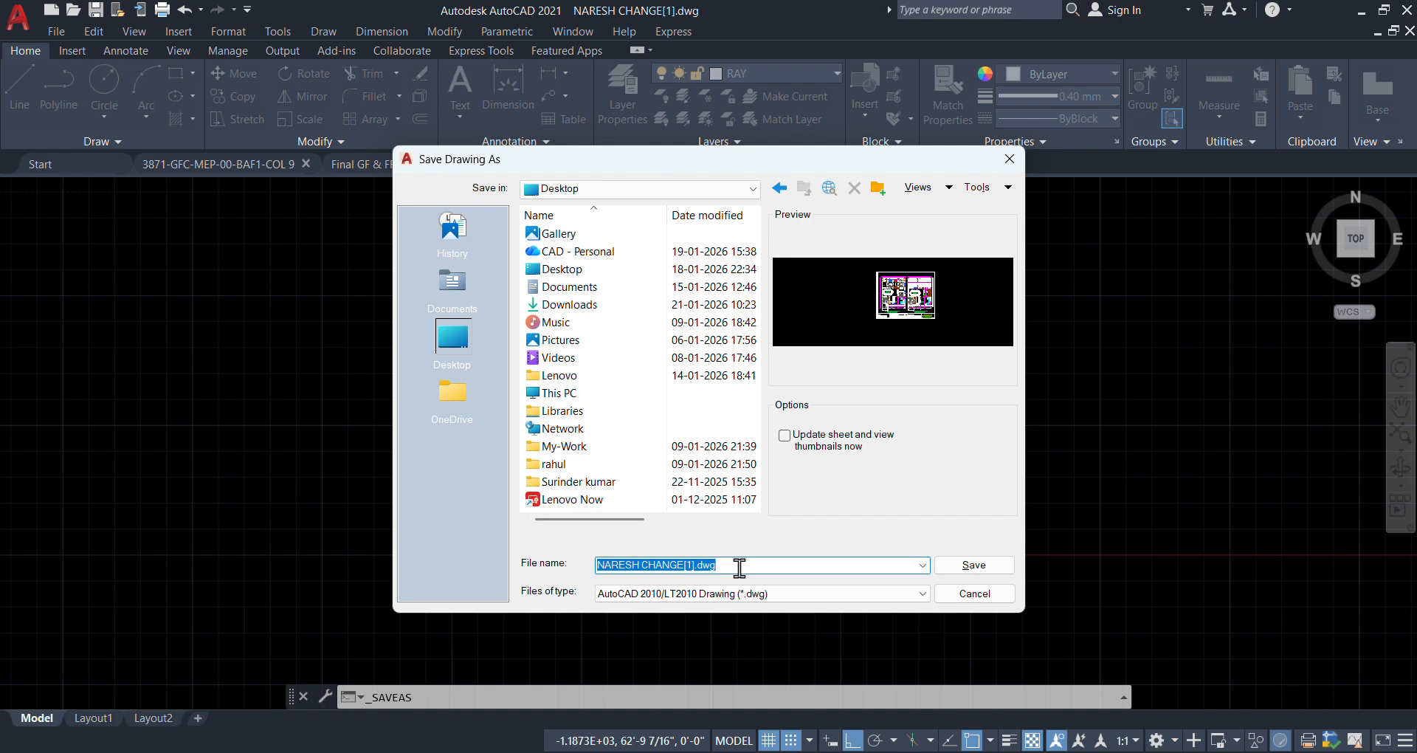
pyautogui.write('swati123')
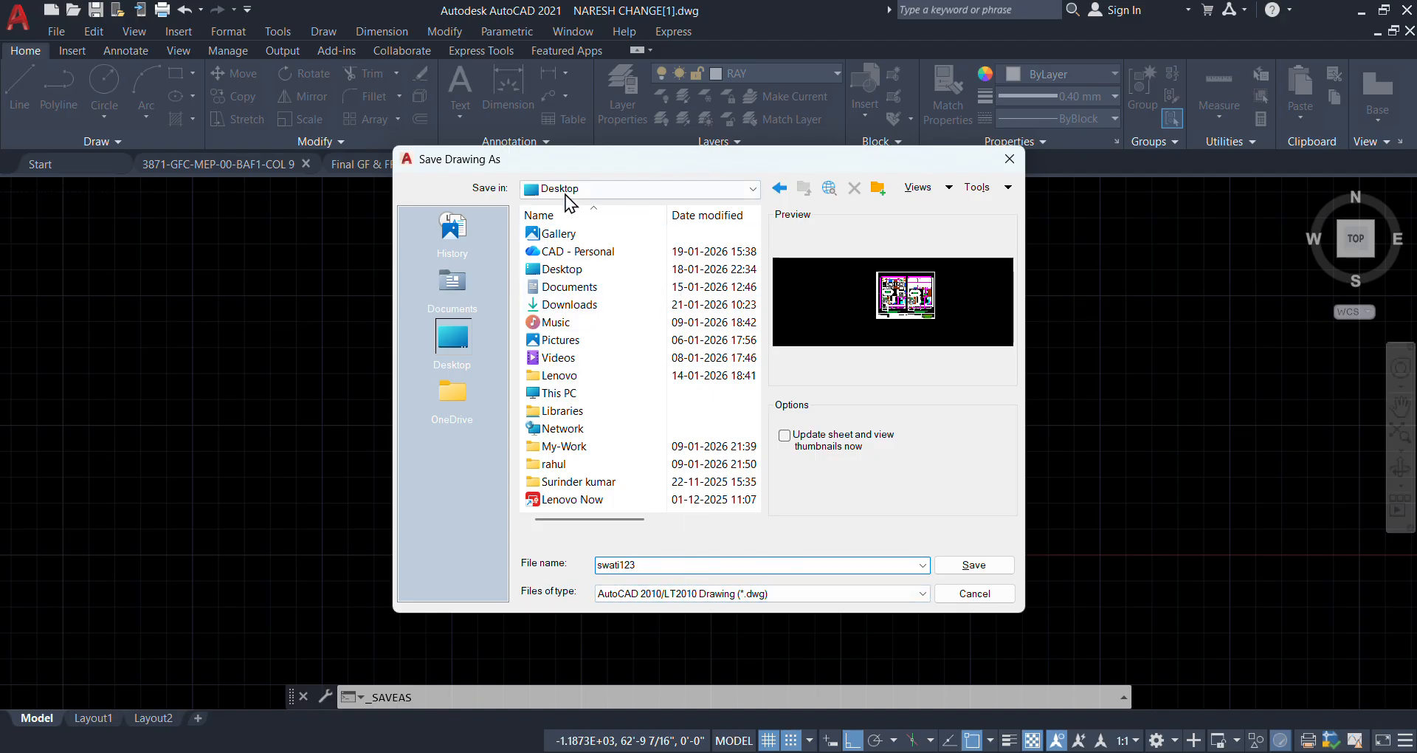
pyautogui.click(976, 570)
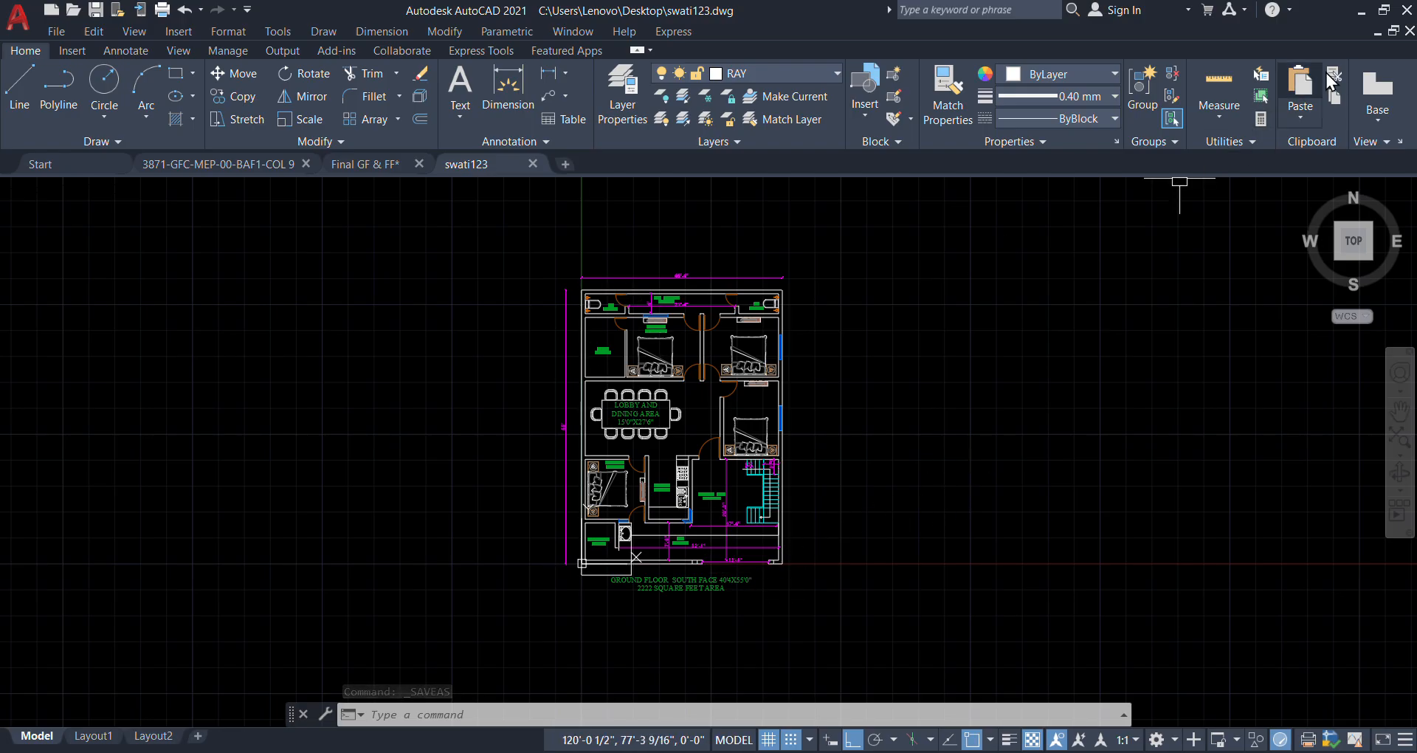
# Clear the AutoCAD, browser and Downloads windows off the screen and switch to 3ds Max.
pyautogui.click(1362, 13)
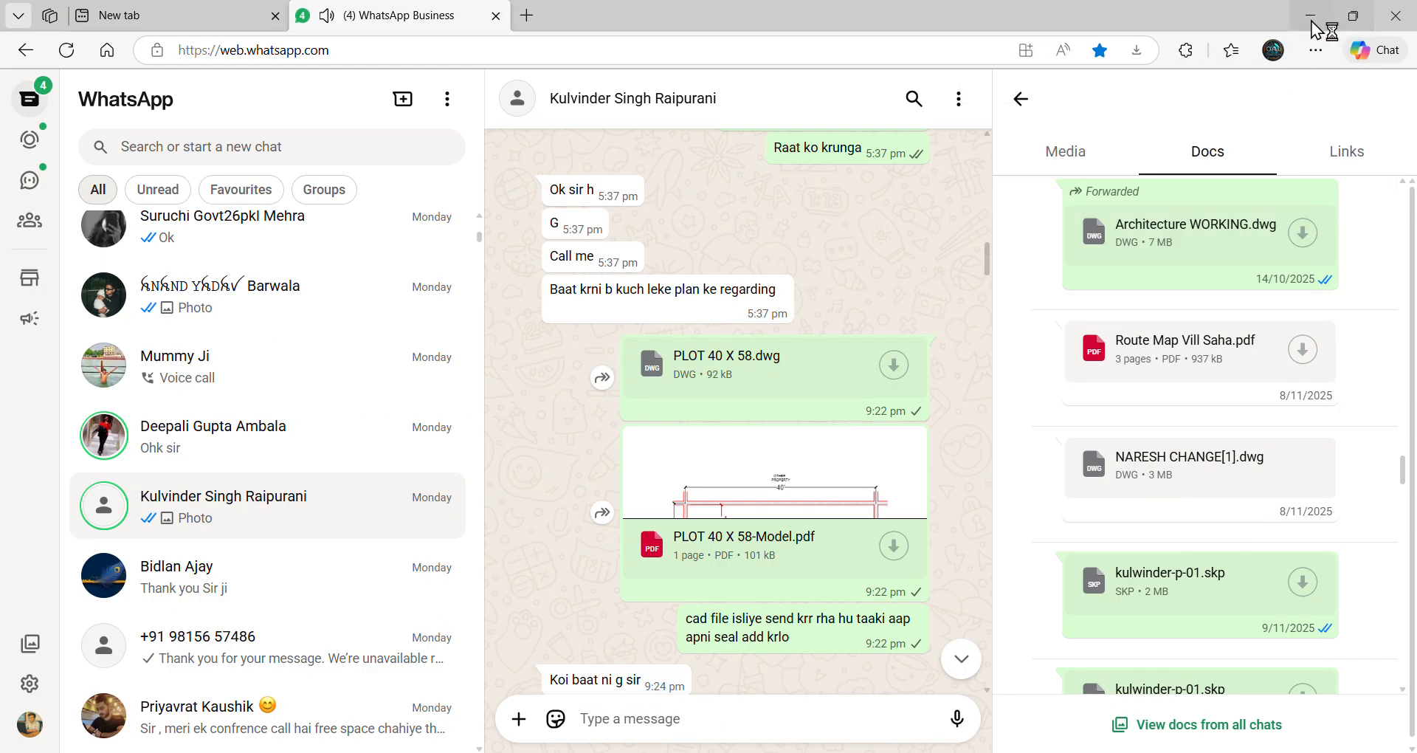
pyautogui.click(1311, 17)
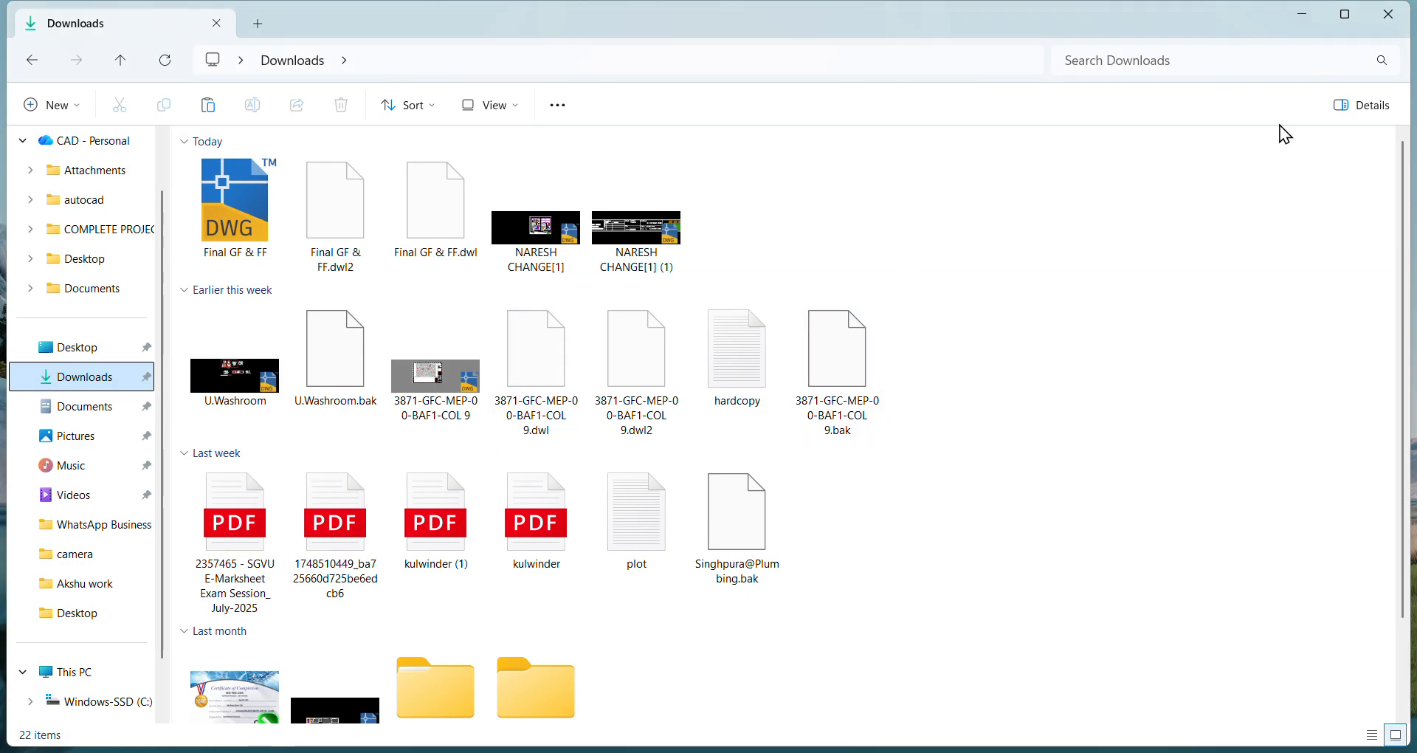
pyautogui.click(1391, 14)
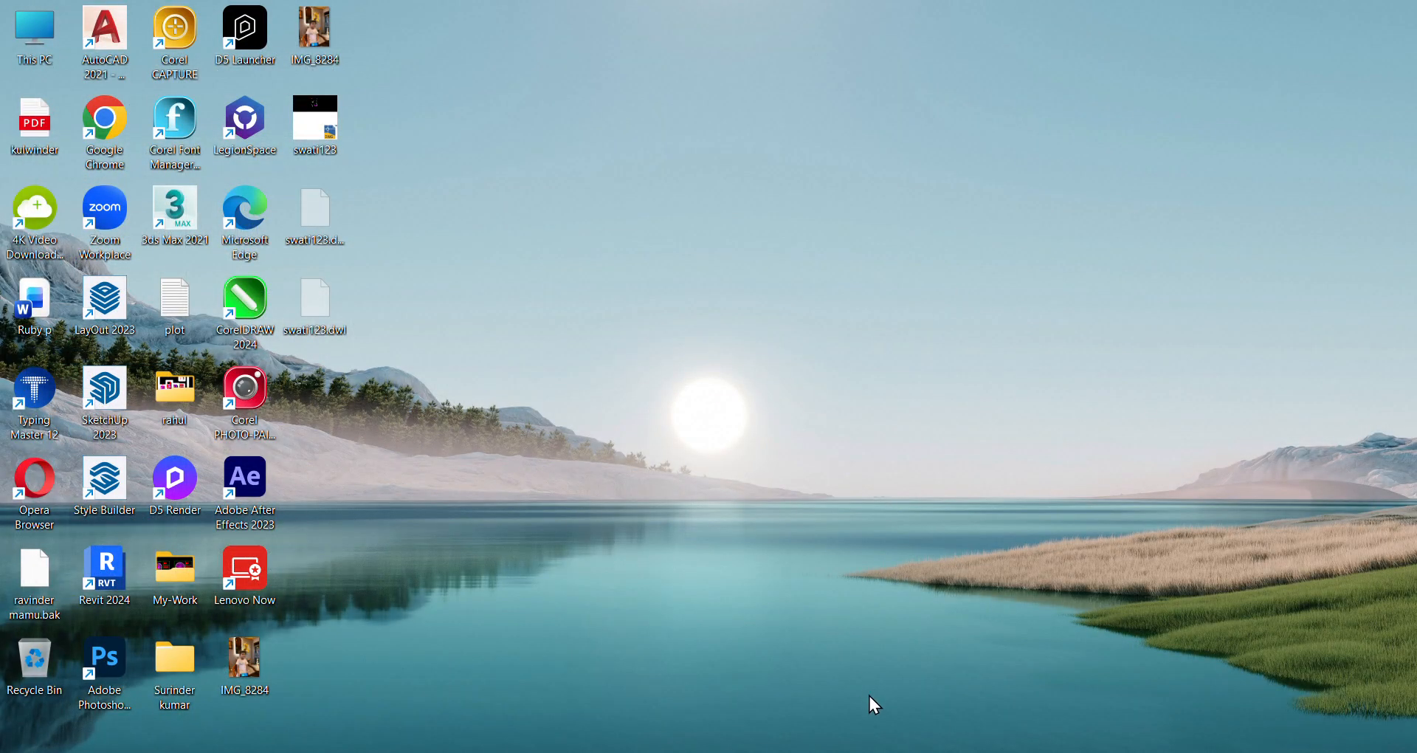
pyautogui.click(908, 633)
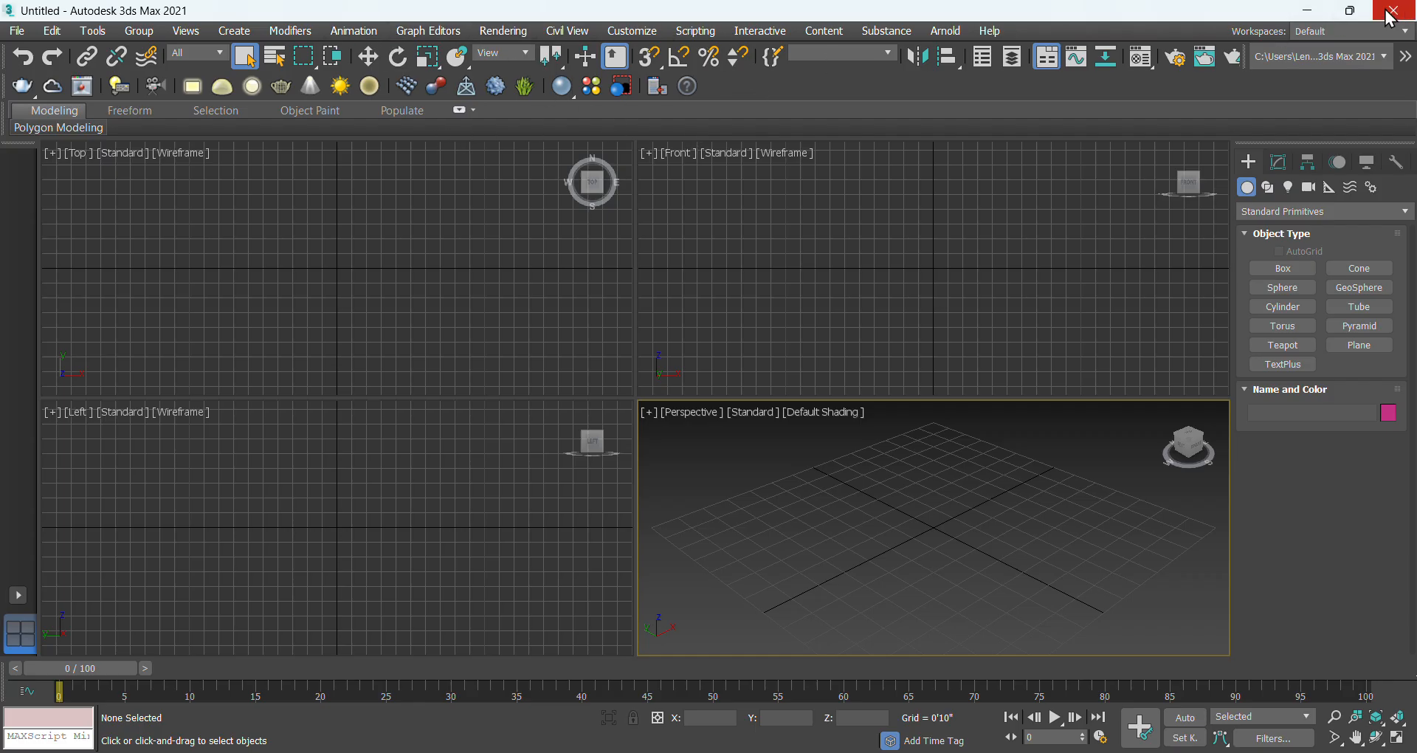
# Set the display unit scale to US Standard, Feet w/Fractional Inches, with a precision of 1/16.
pyautogui.click(1351, 12)
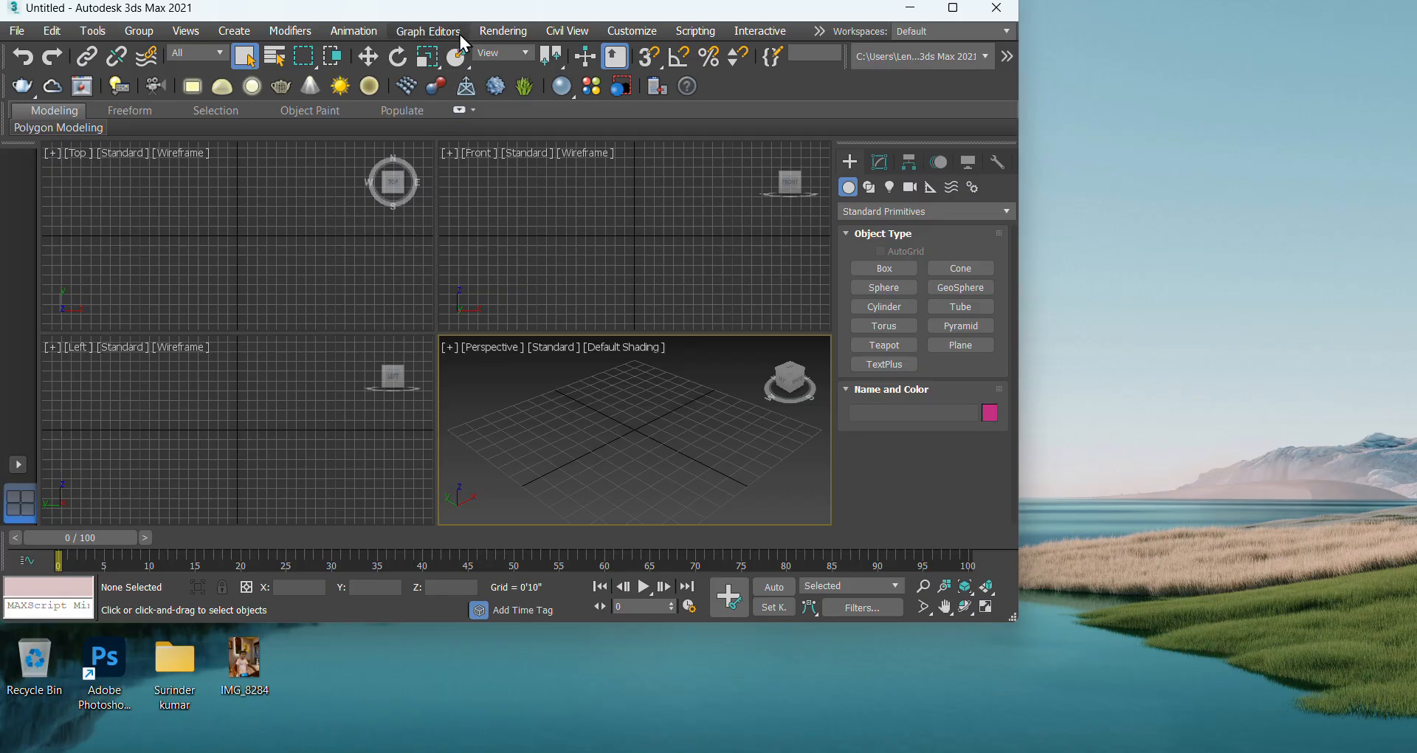
pyautogui.moveTo(465, 22); pyautogui.dragTo(609, 112)
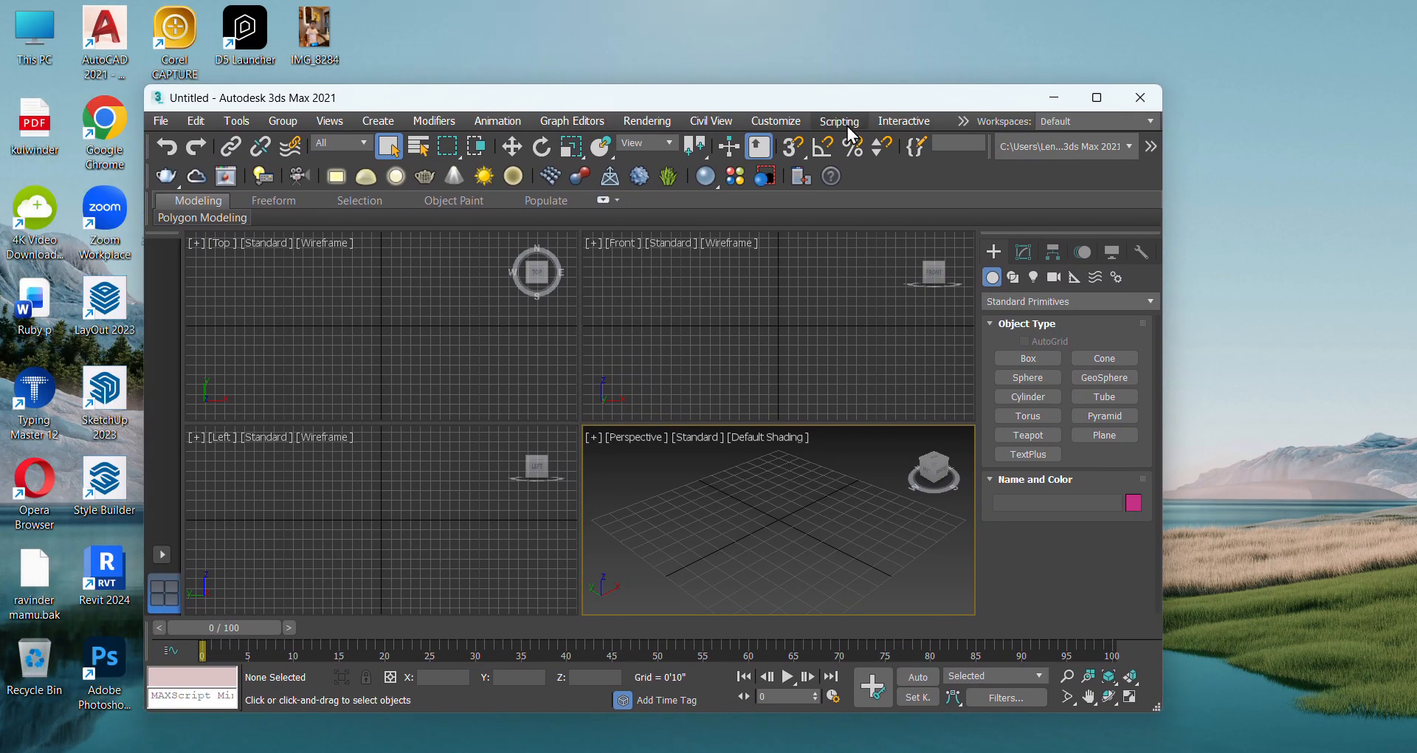
pyautogui.click(775, 122)
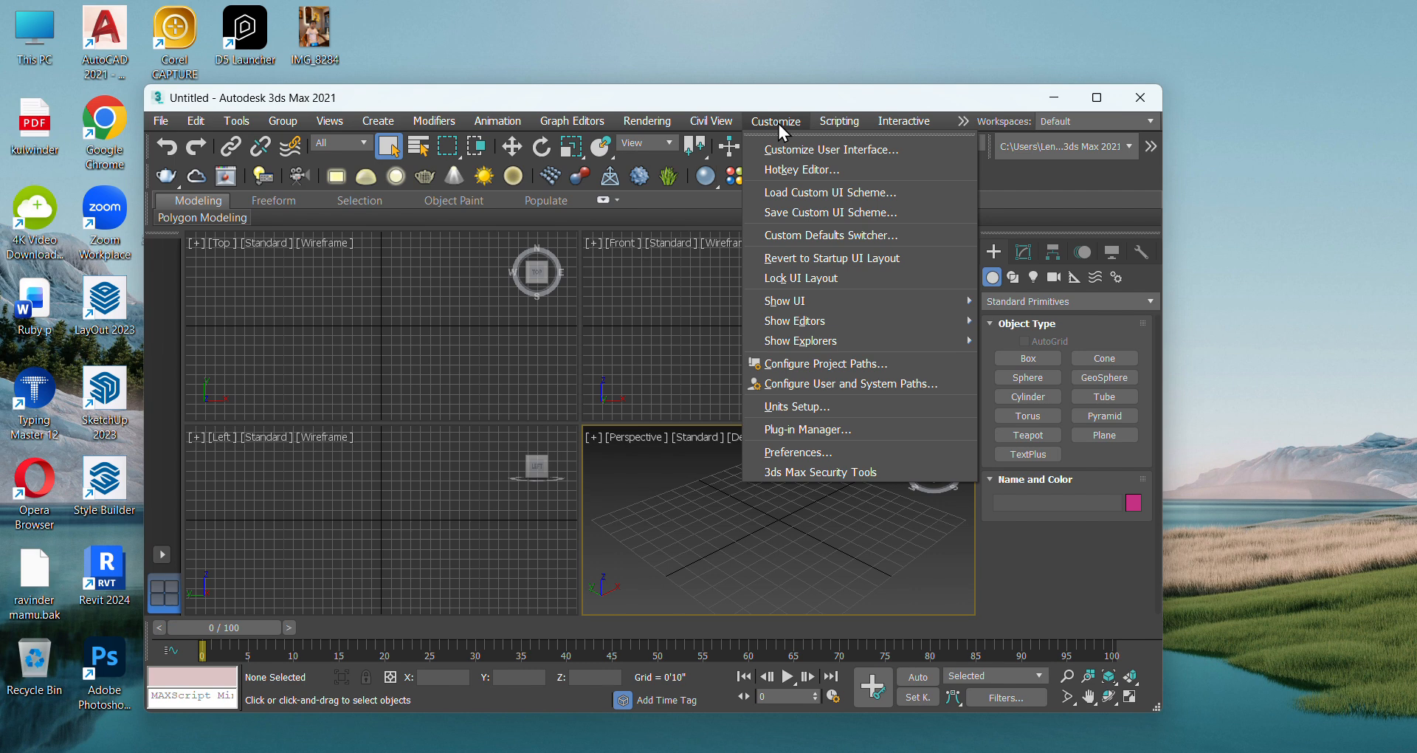
pyautogui.click(799, 408)
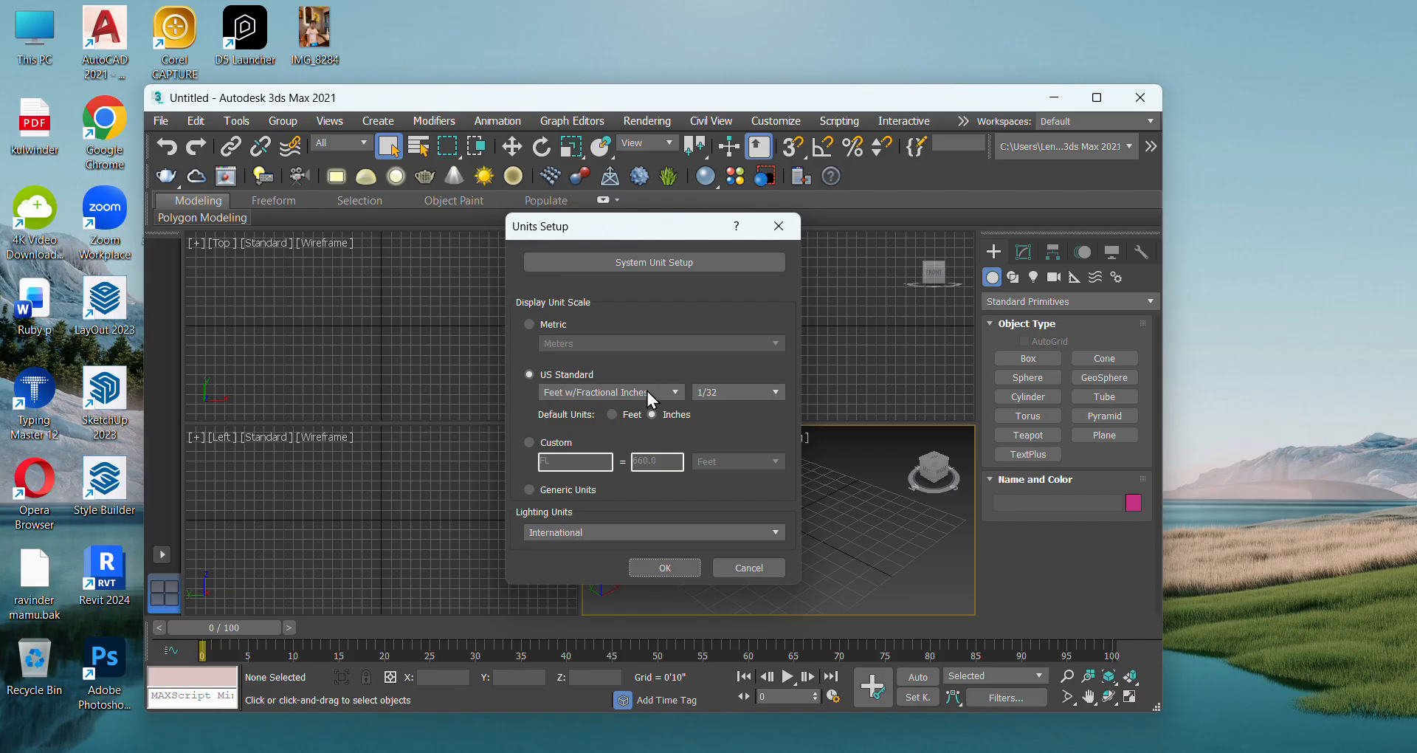
pyautogui.click(530, 324)
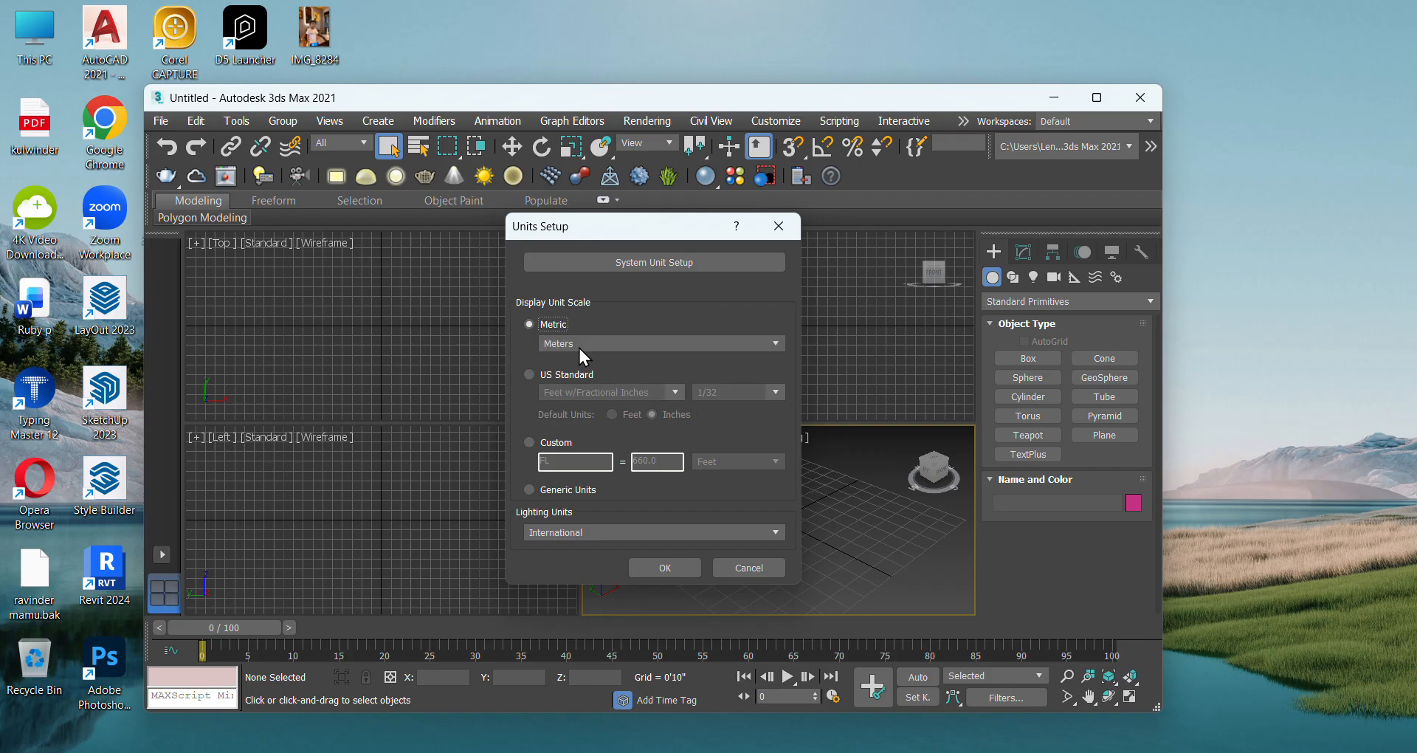
pyautogui.click(529, 375)
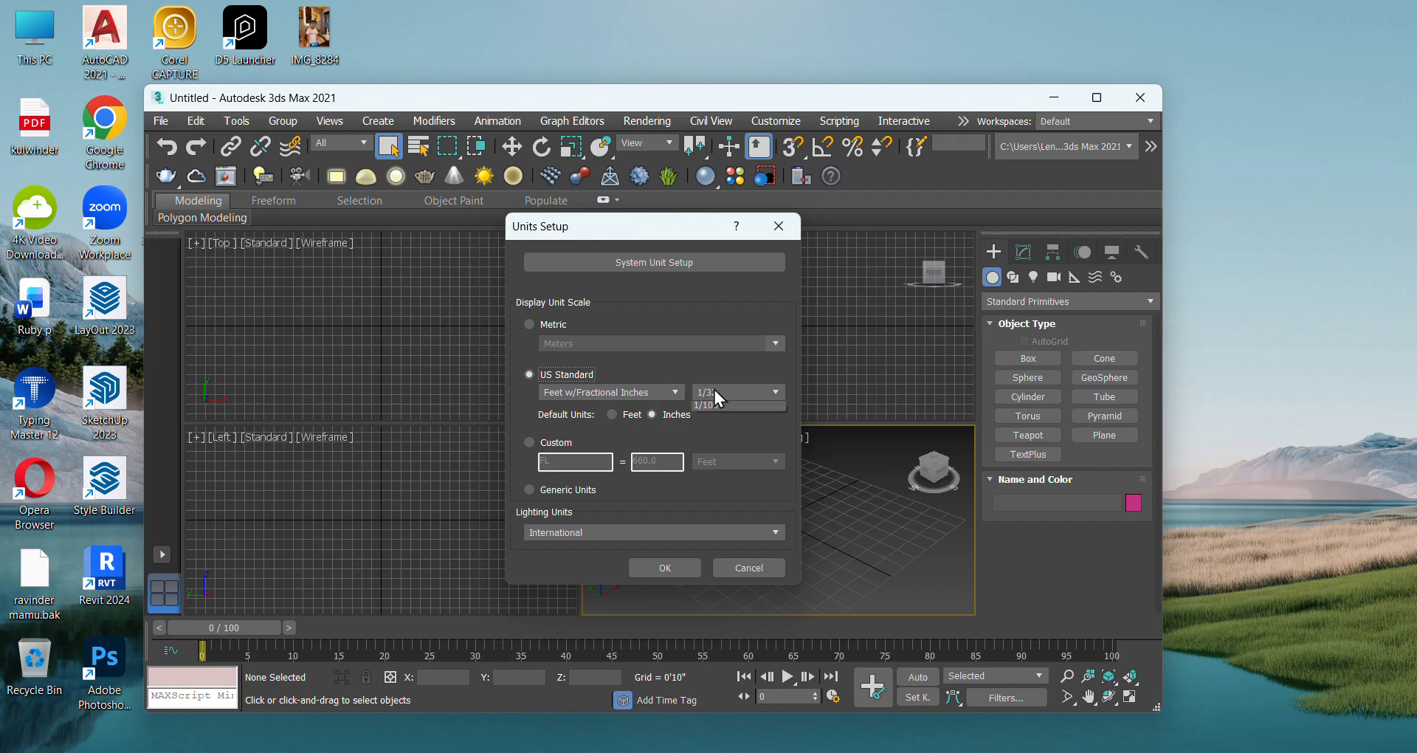
pyautogui.click(710, 467)
pyautogui.click(737, 391)
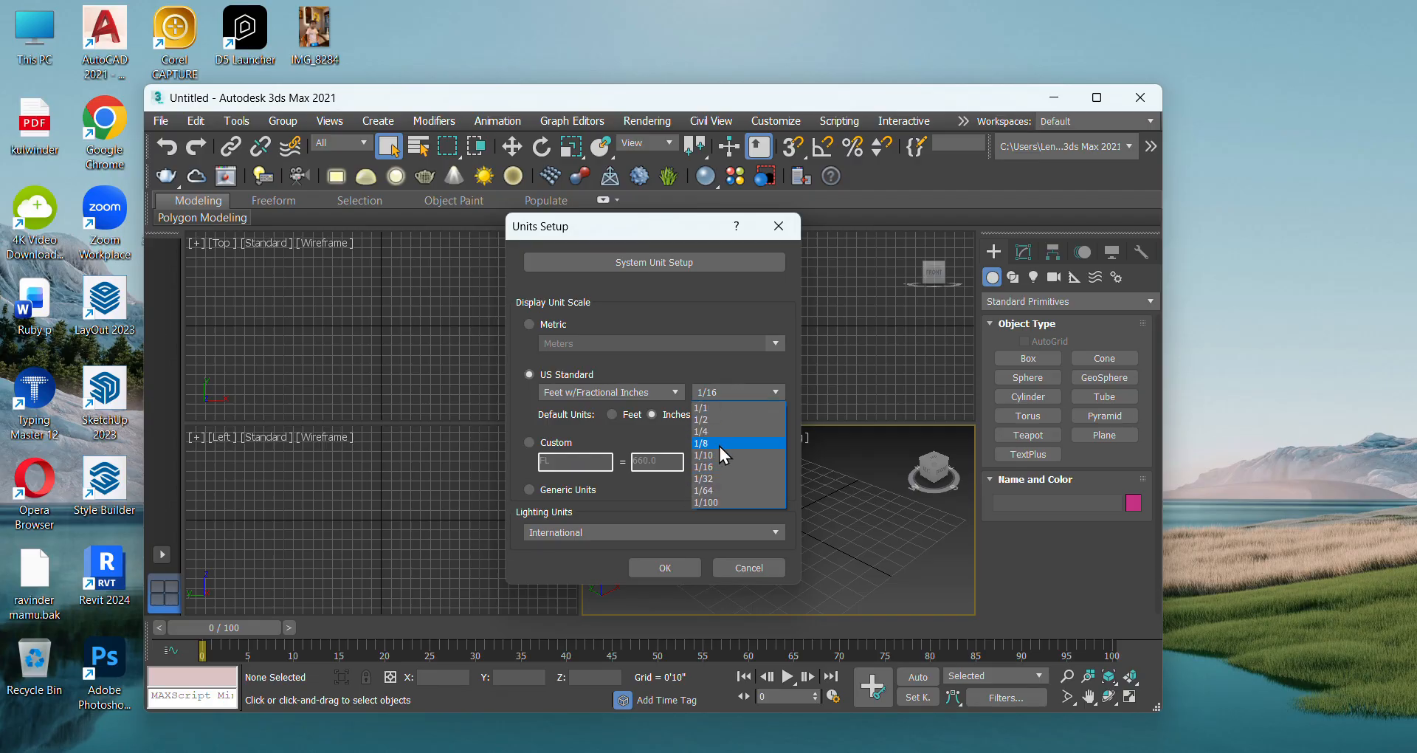
pyautogui.click(714, 466)
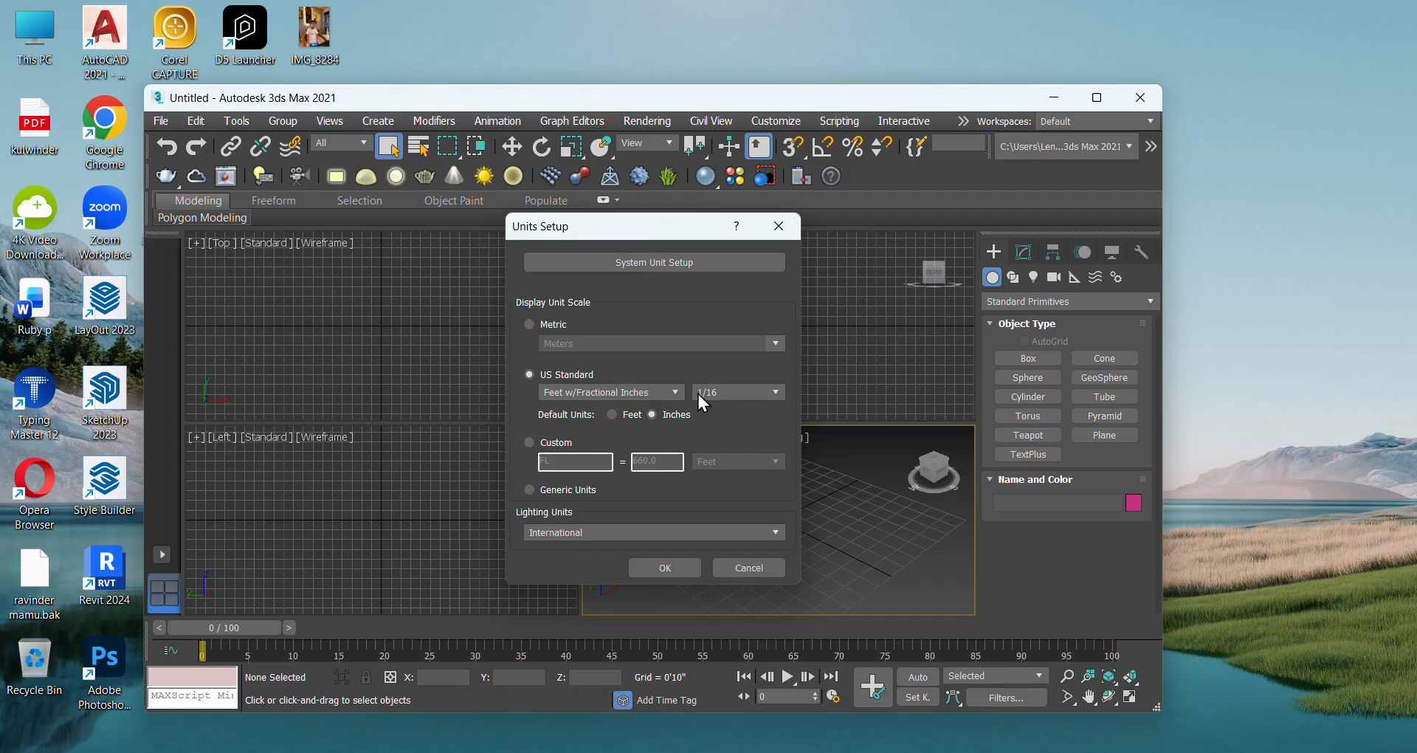
pyautogui.click(664, 568)
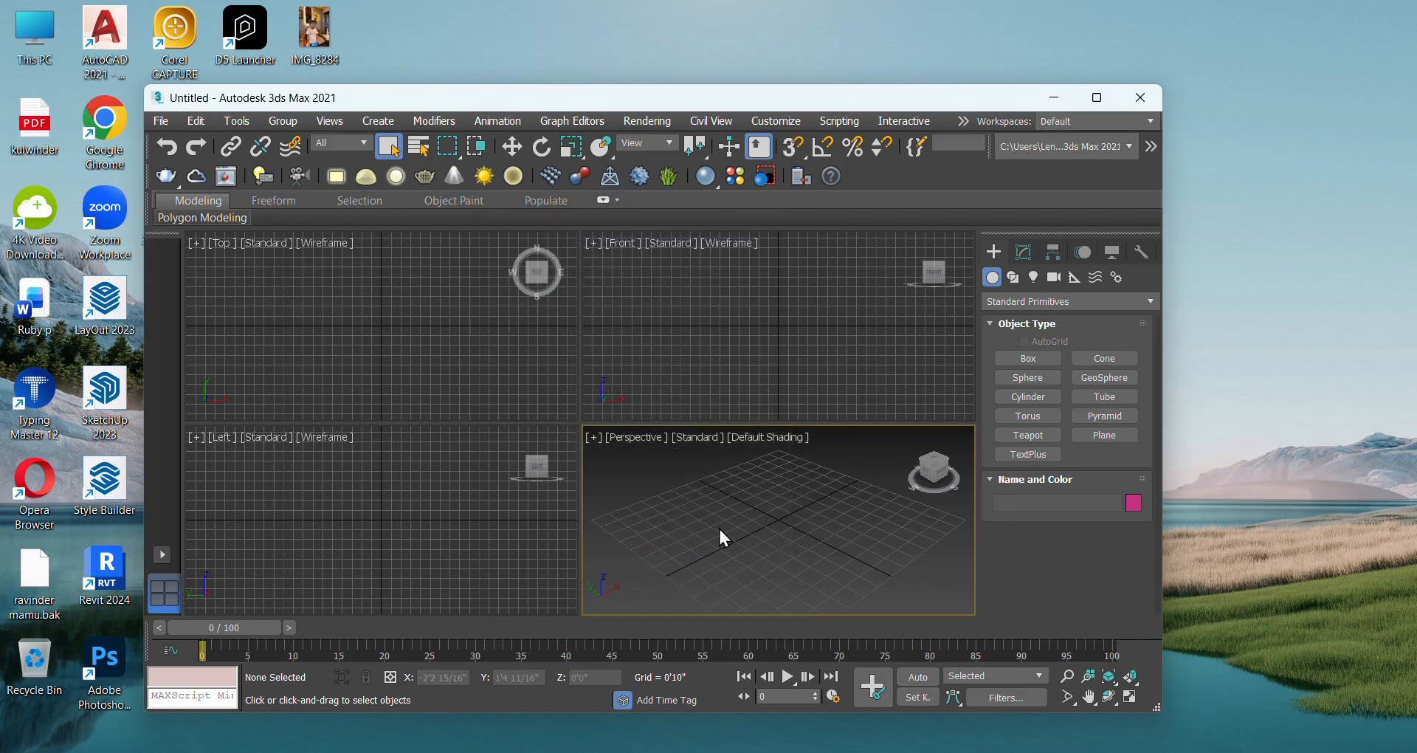
# Maximize the 3ds Max window and enlarge the Top viewport to fill the whole viewport area.
pyautogui.click(1097, 98)
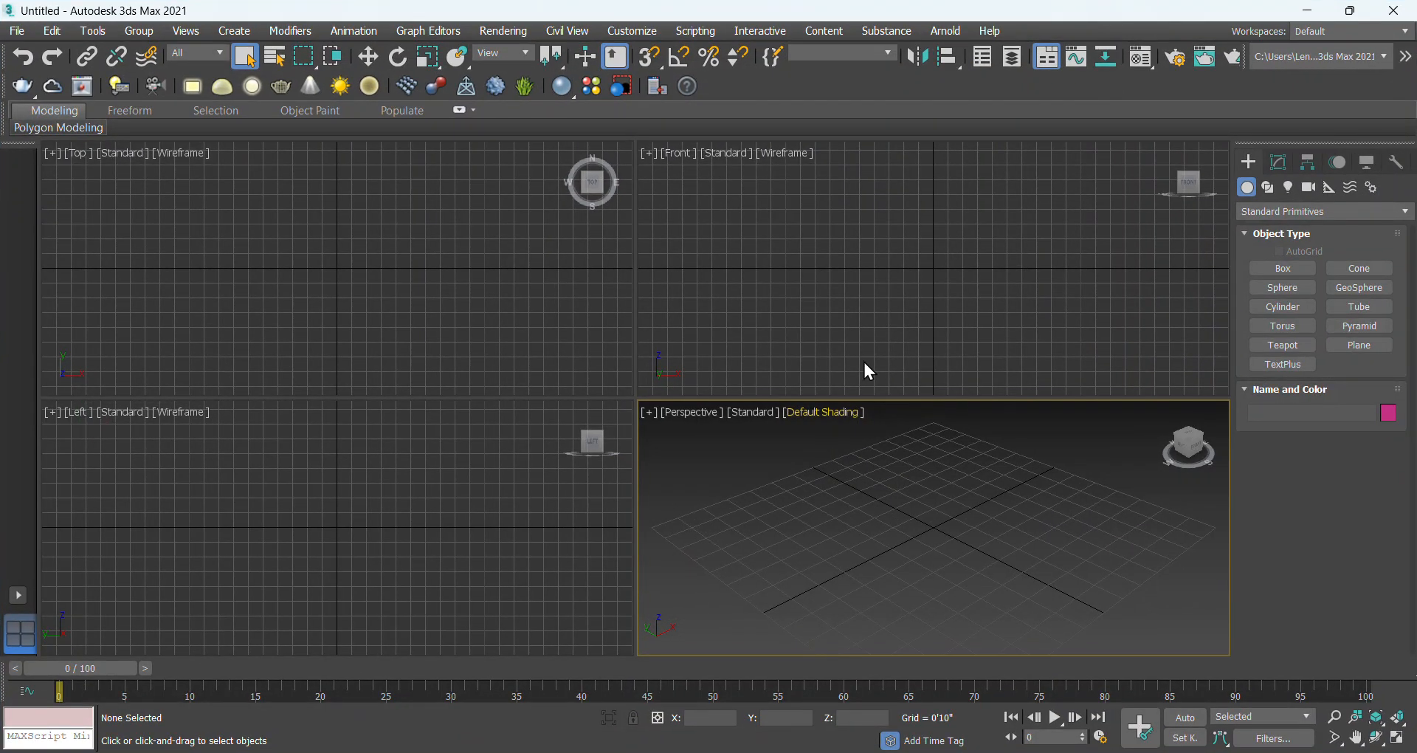
pyautogui.click(322, 281)
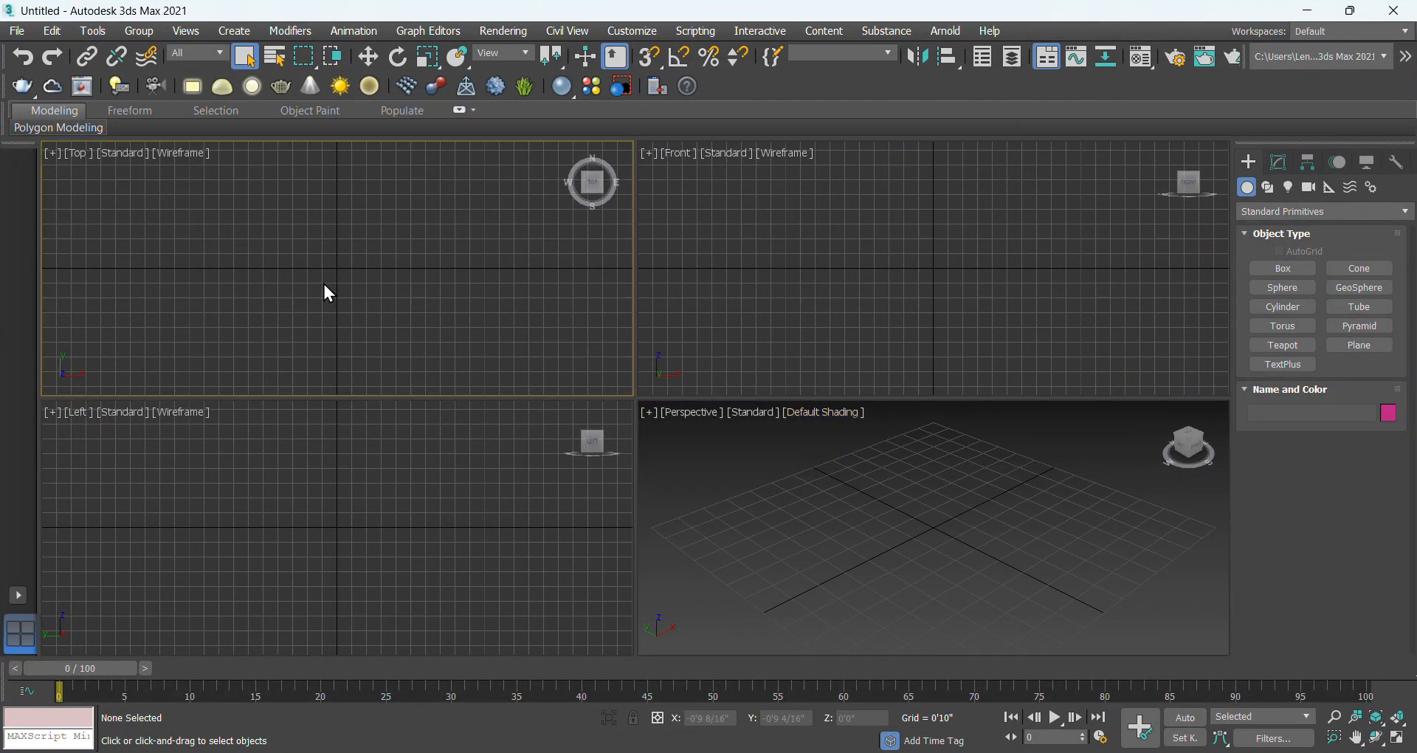
pyautogui.click(1397, 738)
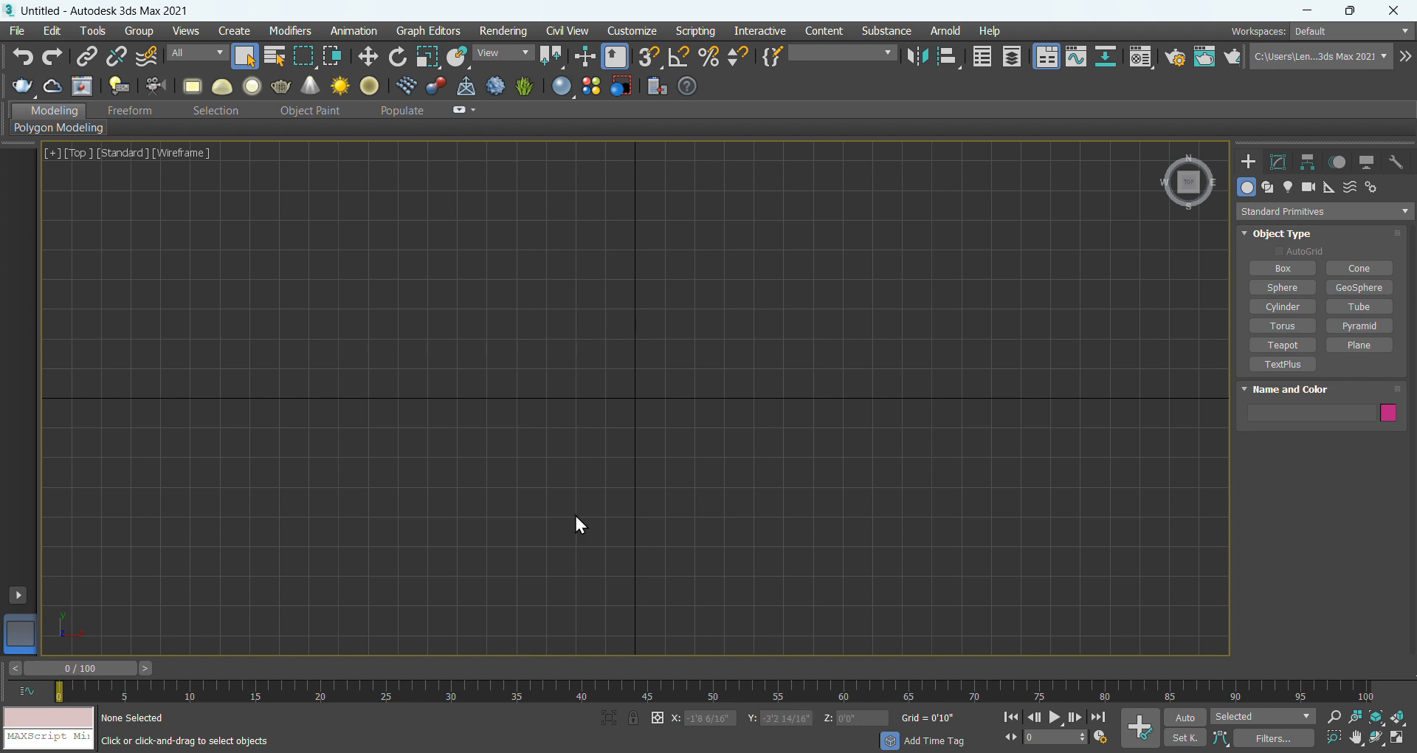
# Choose the swati123 DWG file on the Desktop for import and continue despite its proxy objects, suppressing further such messages.
pyautogui.click(16, 31)
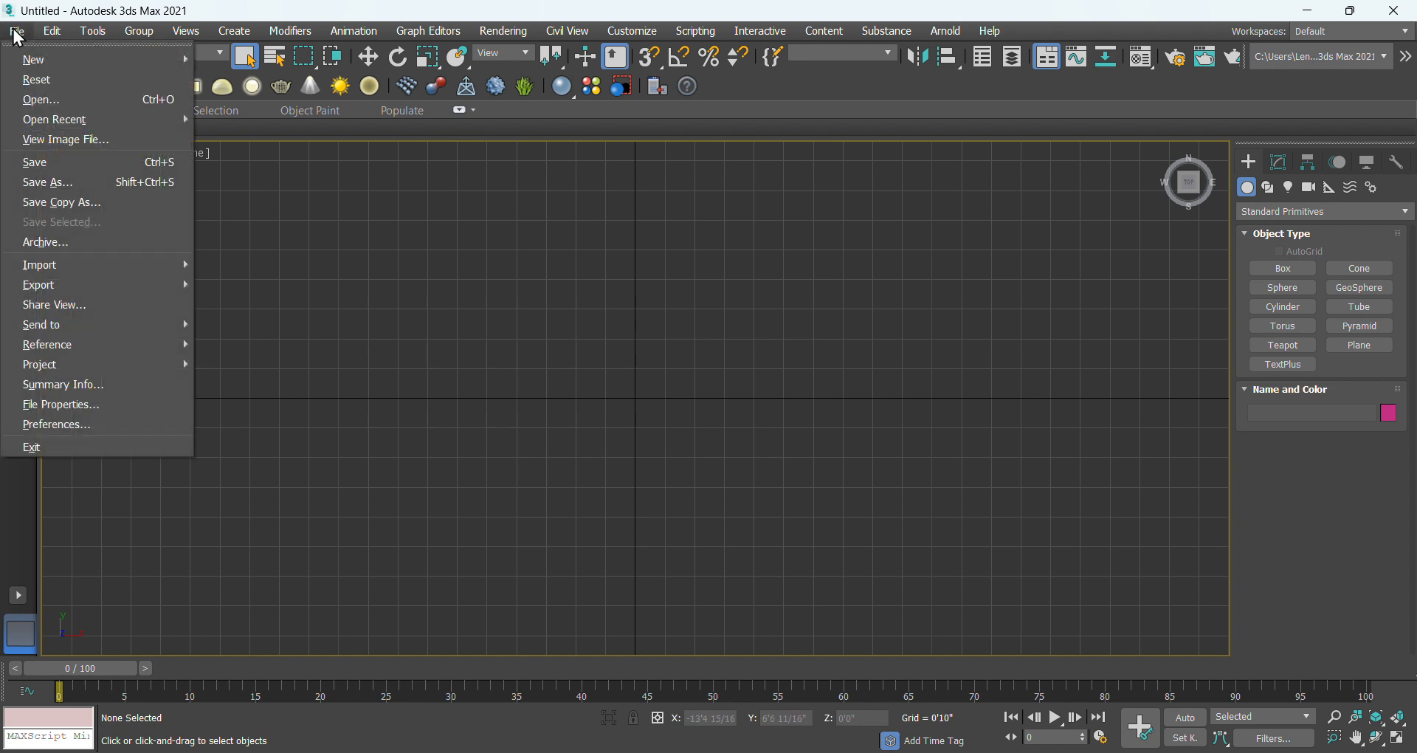
pyautogui.moveTo(64, 265)
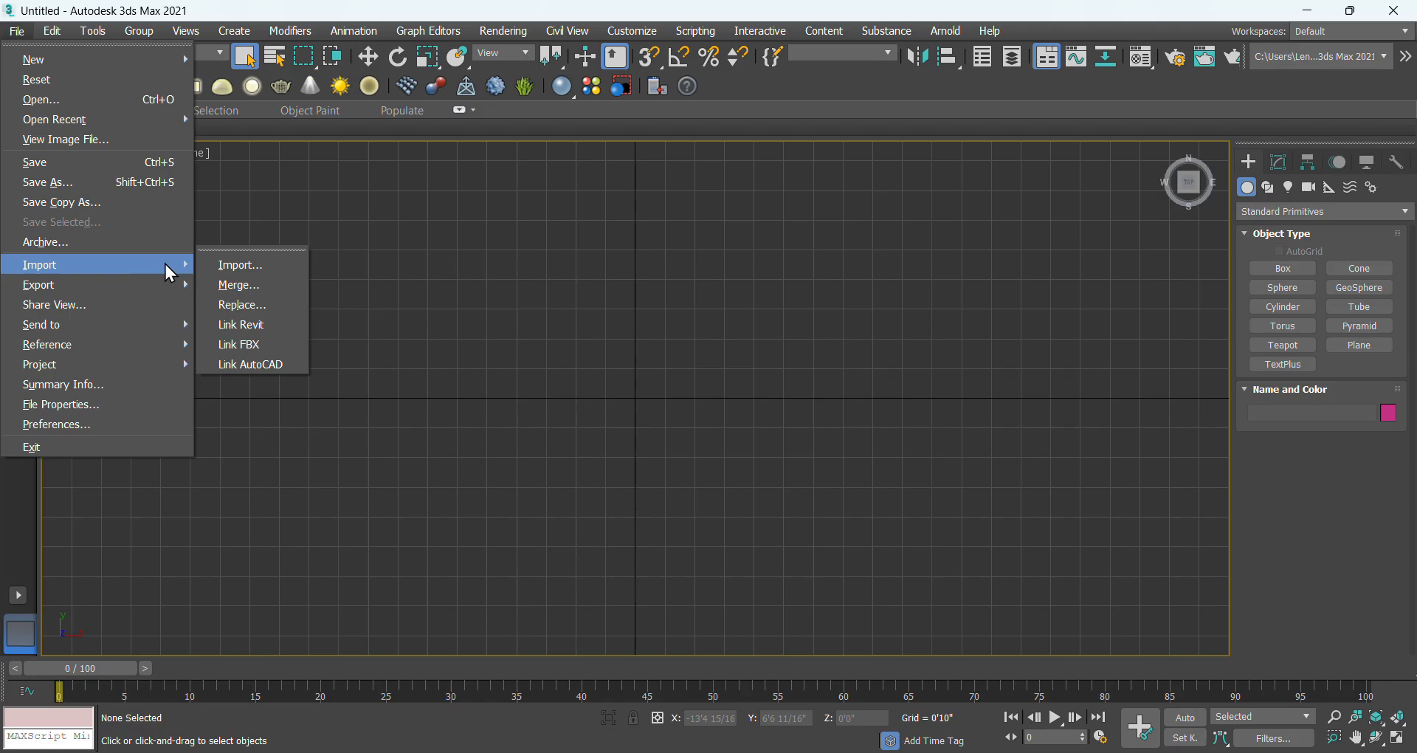
pyautogui.click(251, 265)
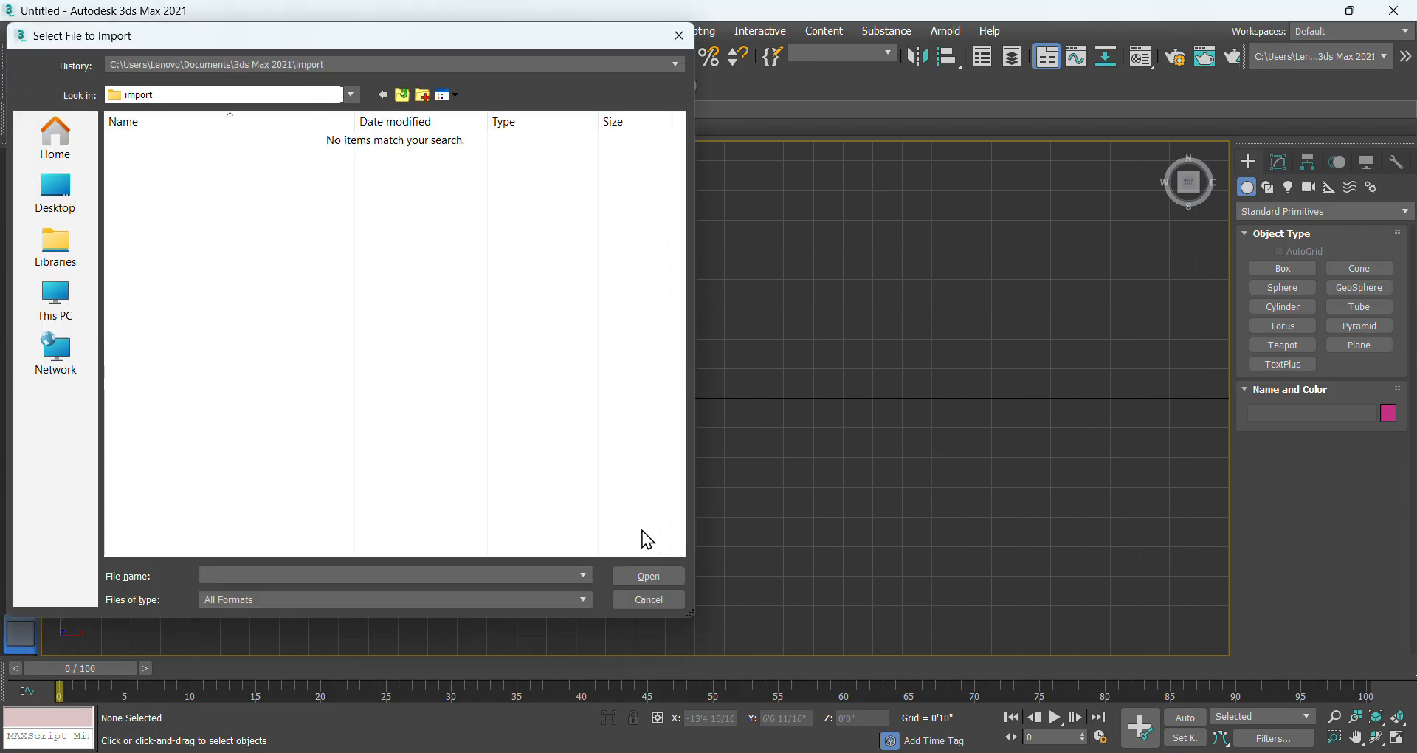
pyautogui.click(67, 195)
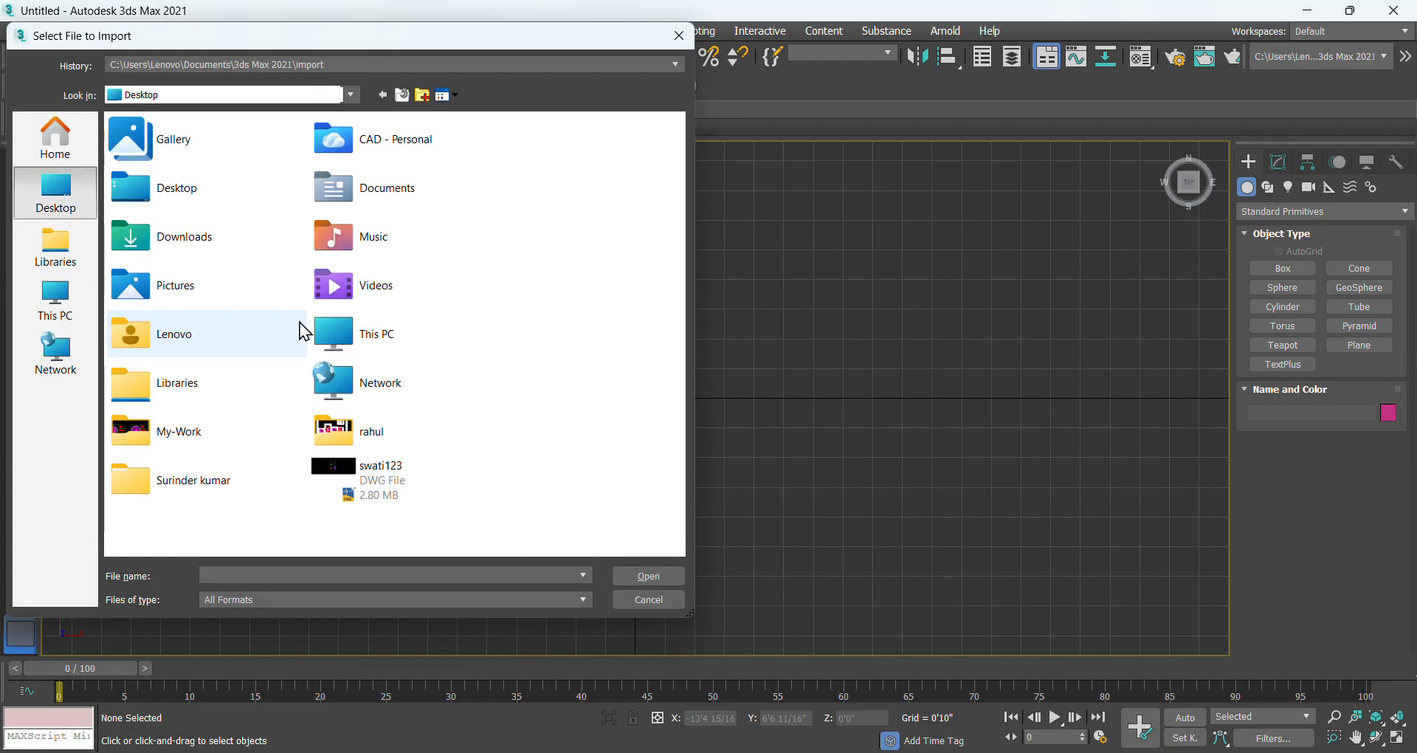
pyautogui.click(388, 479)
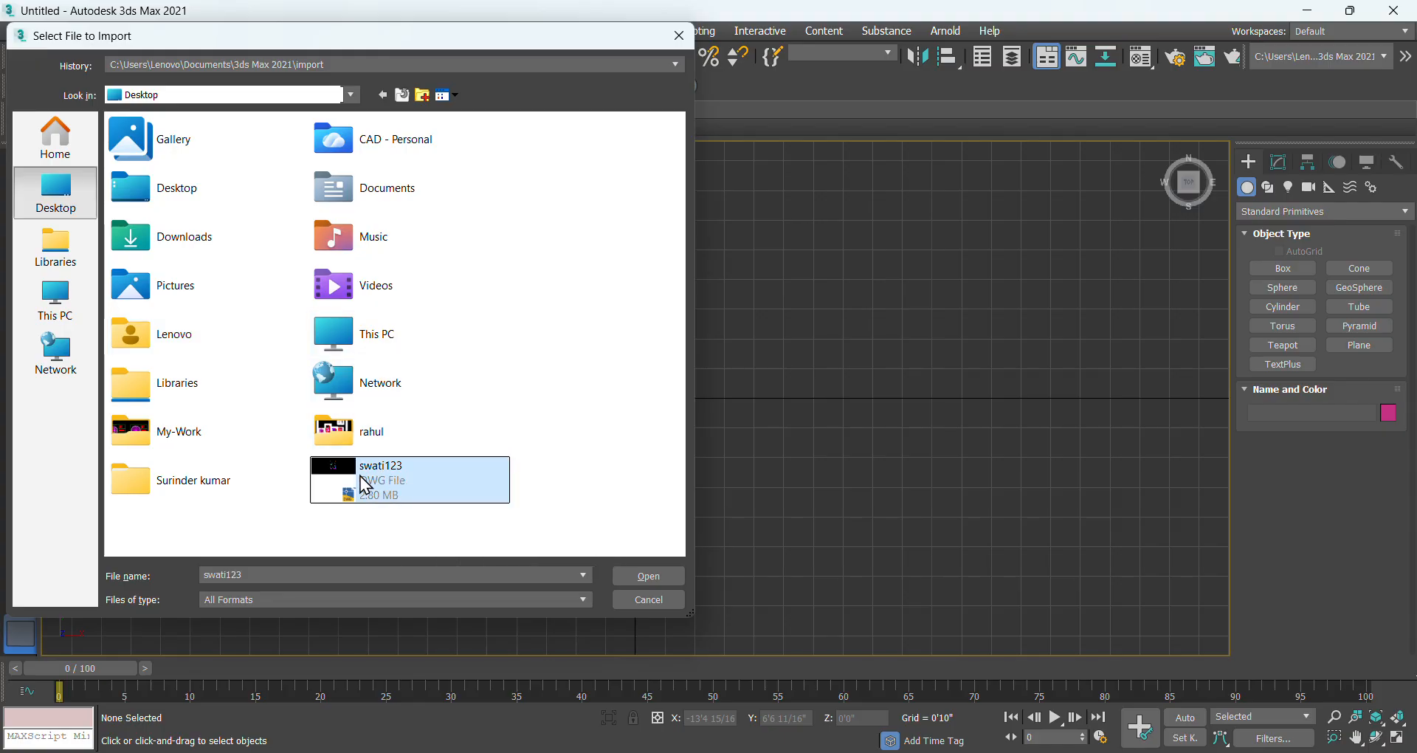
pyautogui.click(649, 579)
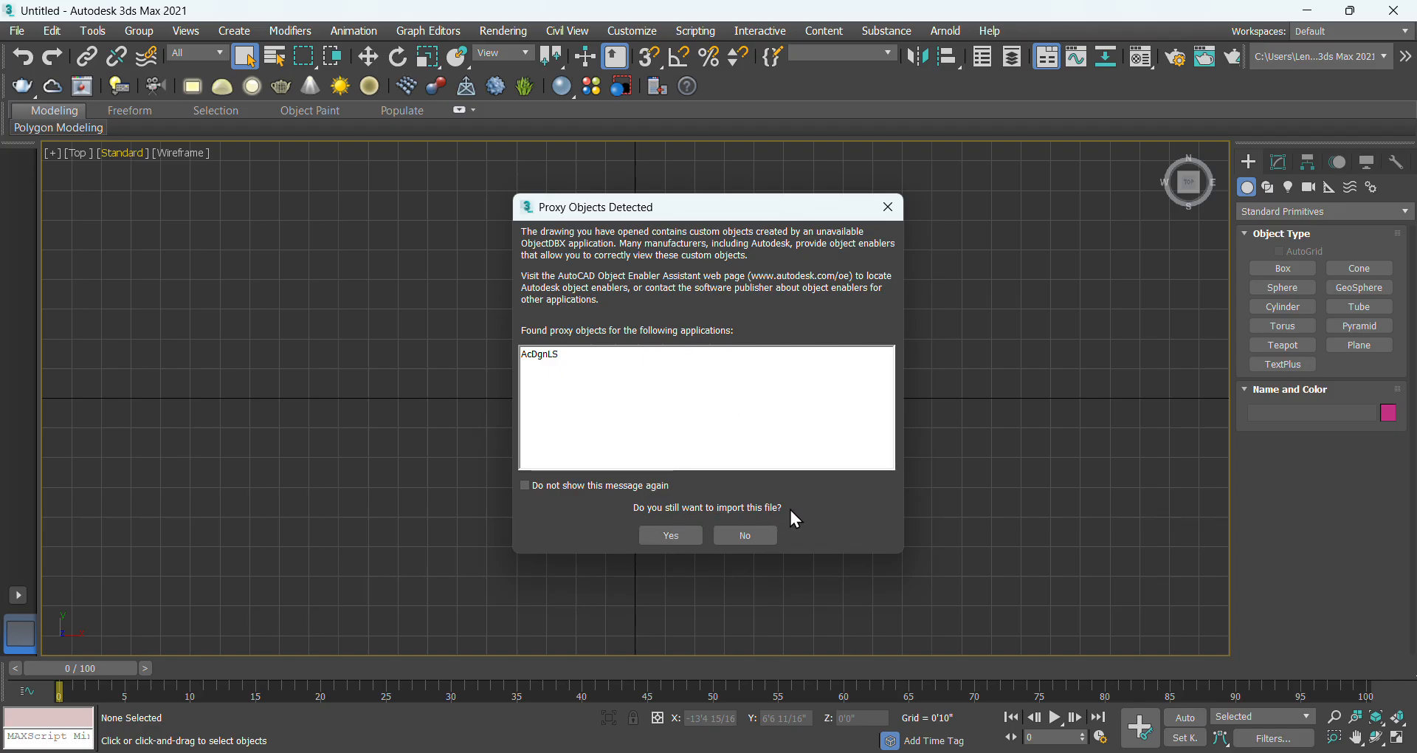
pyautogui.click(534, 486)
pyautogui.click(671, 535)
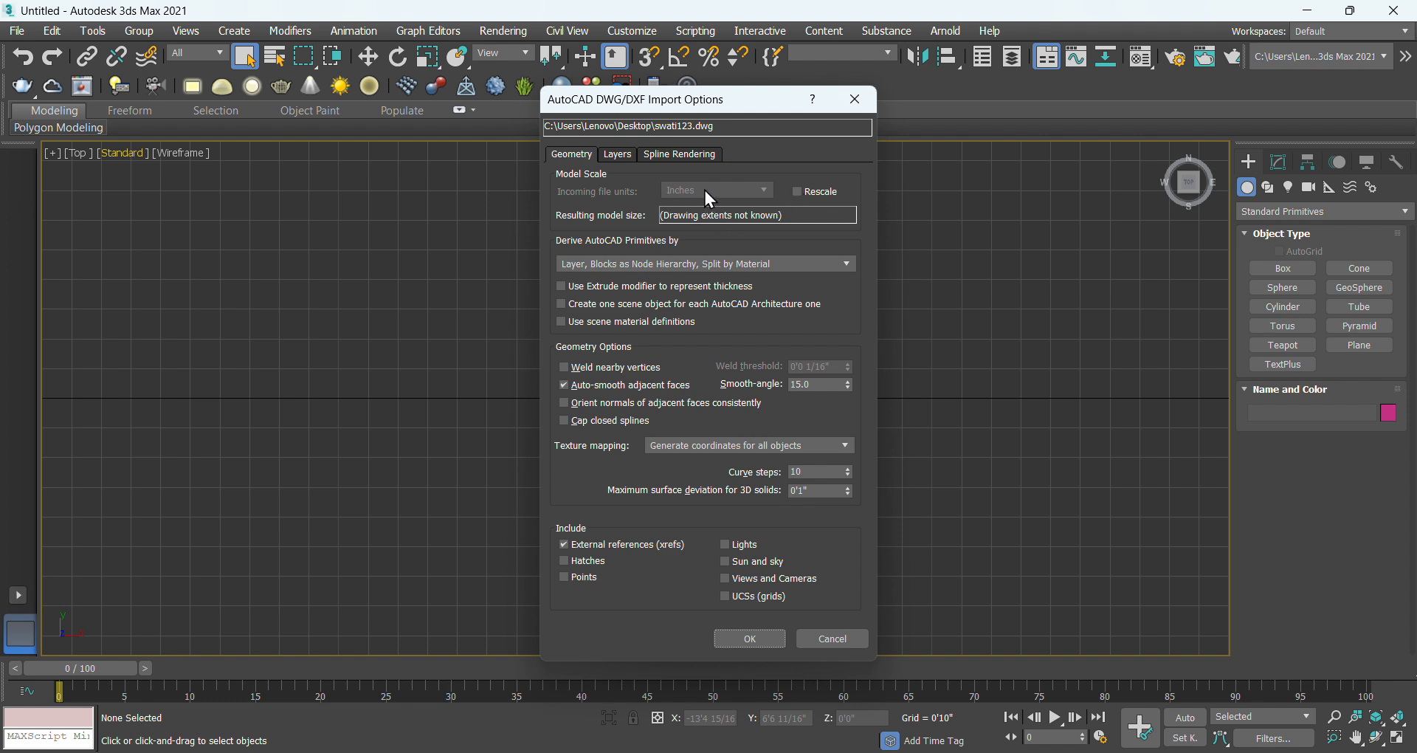
# Enable Rescale with Inches as the incoming file units in the DWG import options and complete the import.
pyautogui.click(799, 194)
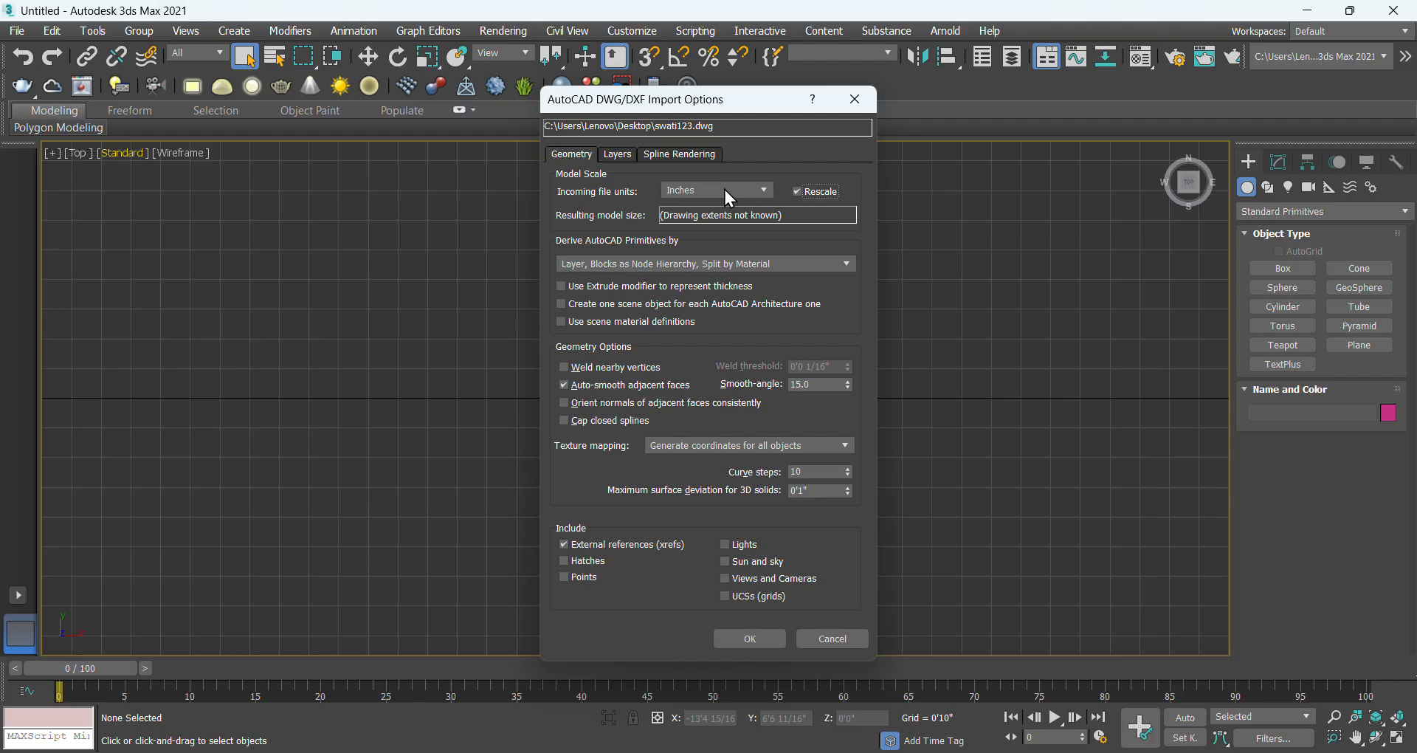
pyautogui.click(719, 192)
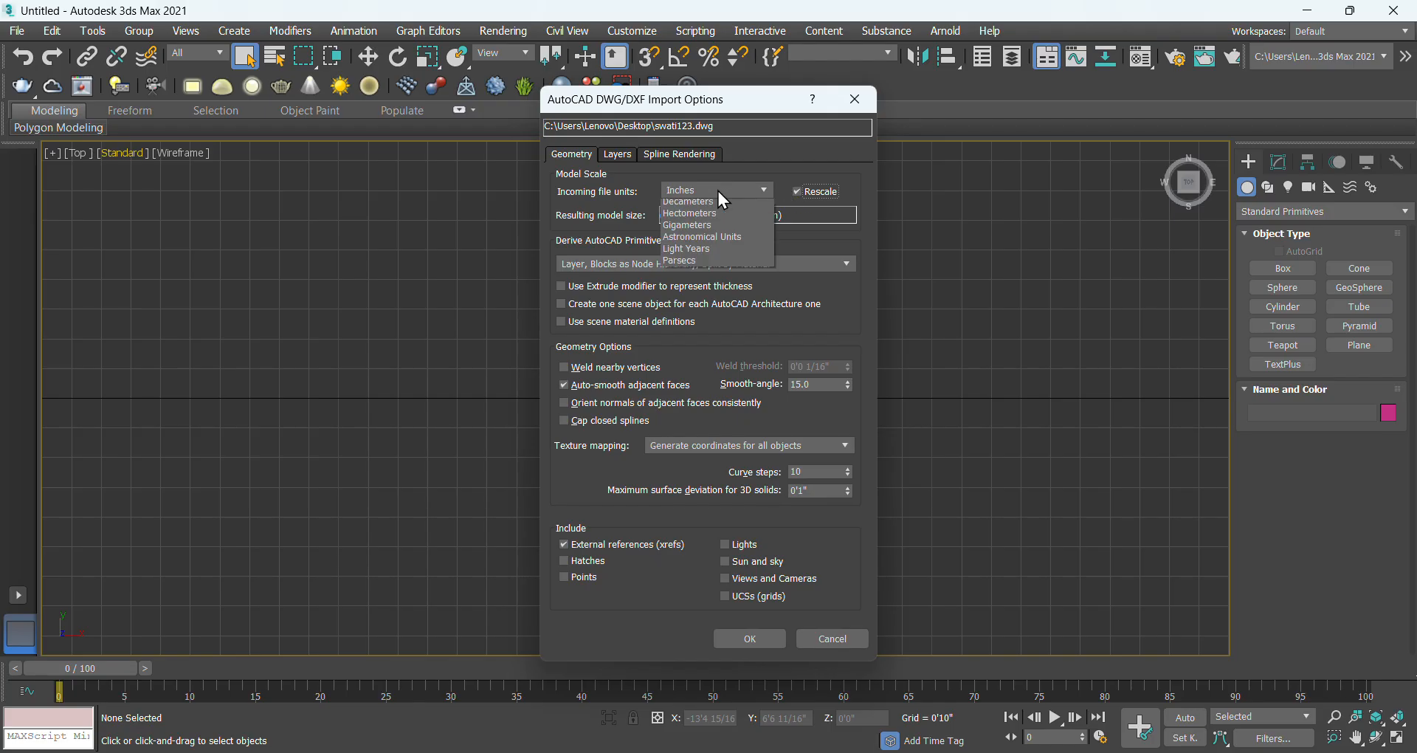
pyautogui.click(719, 192)
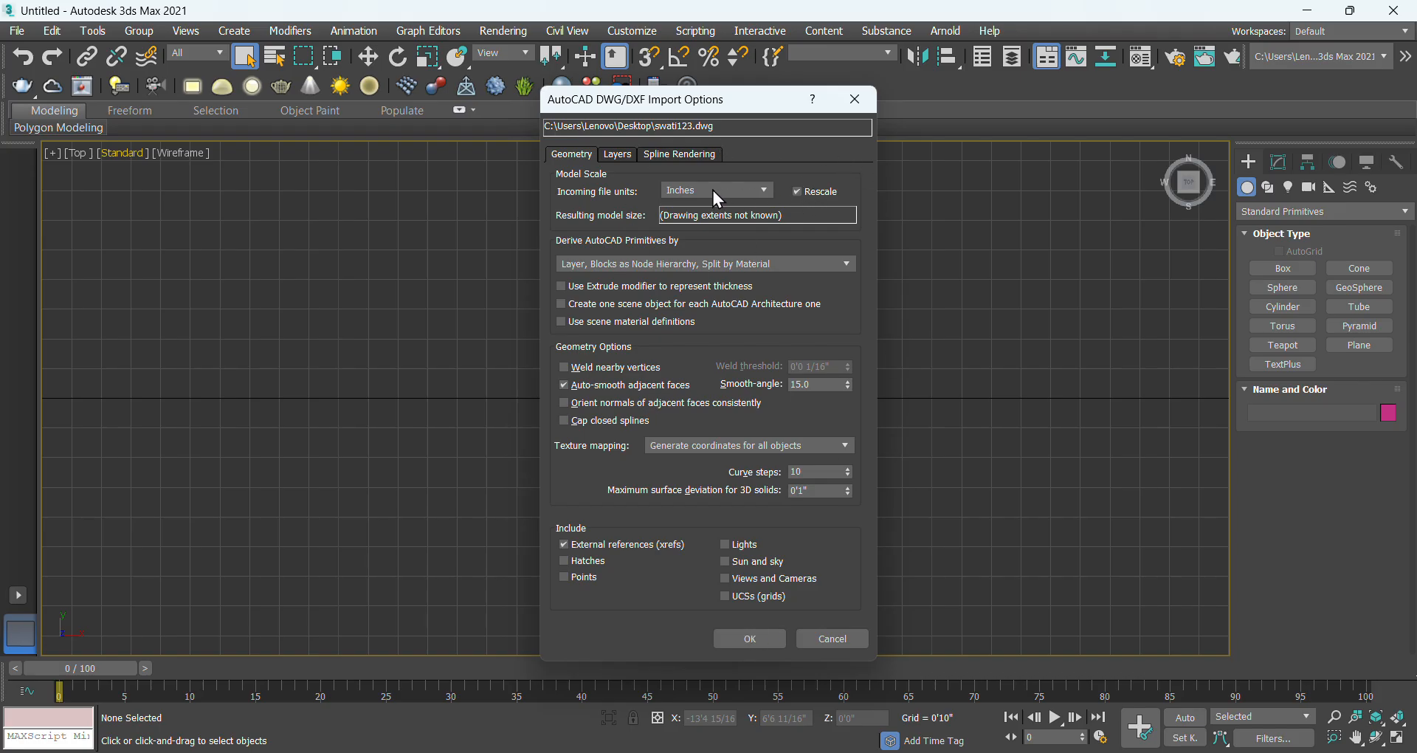
pyautogui.click(759, 641)
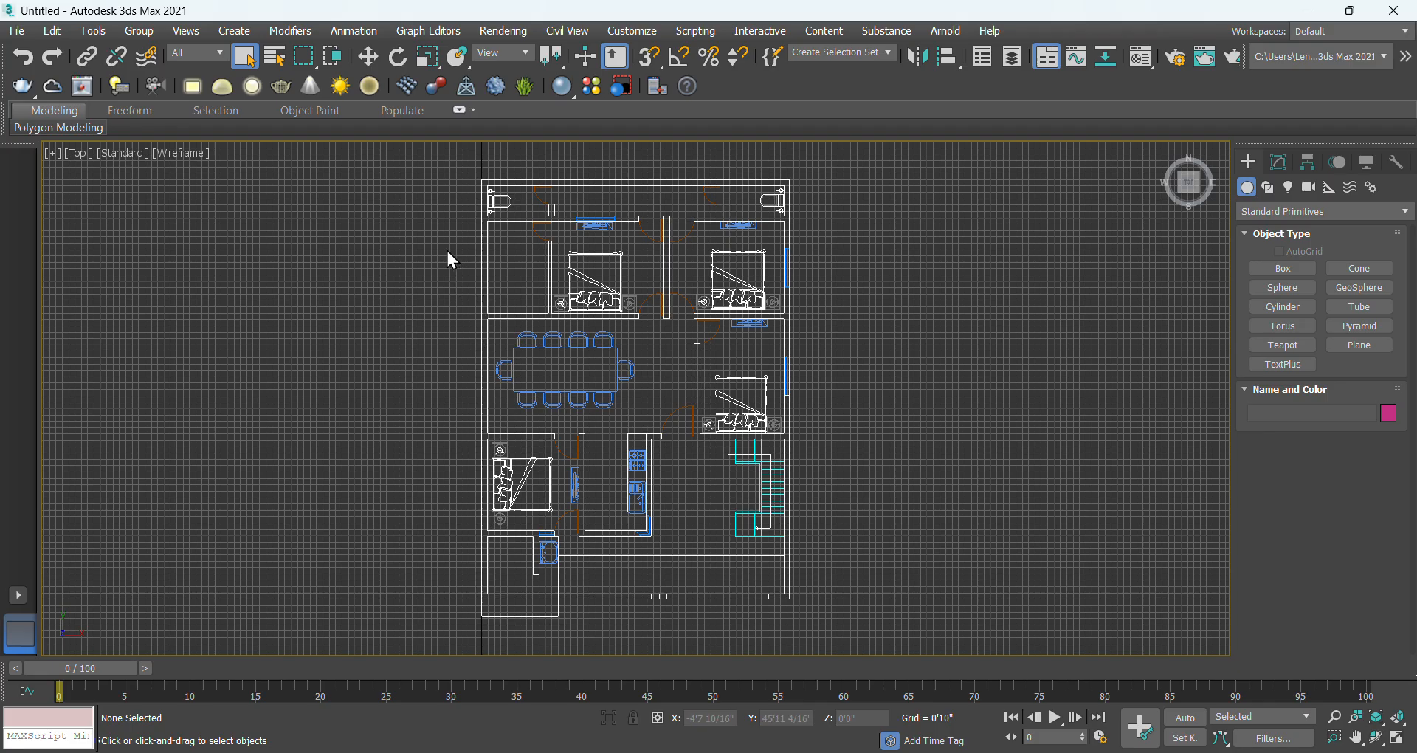
# Switch to AutoCAD to examine the original swati123 floor plan, and return to 3ds Max.
pyautogui.moveTo(446, 248); pyautogui.dragTo(462, 321, button='middle')
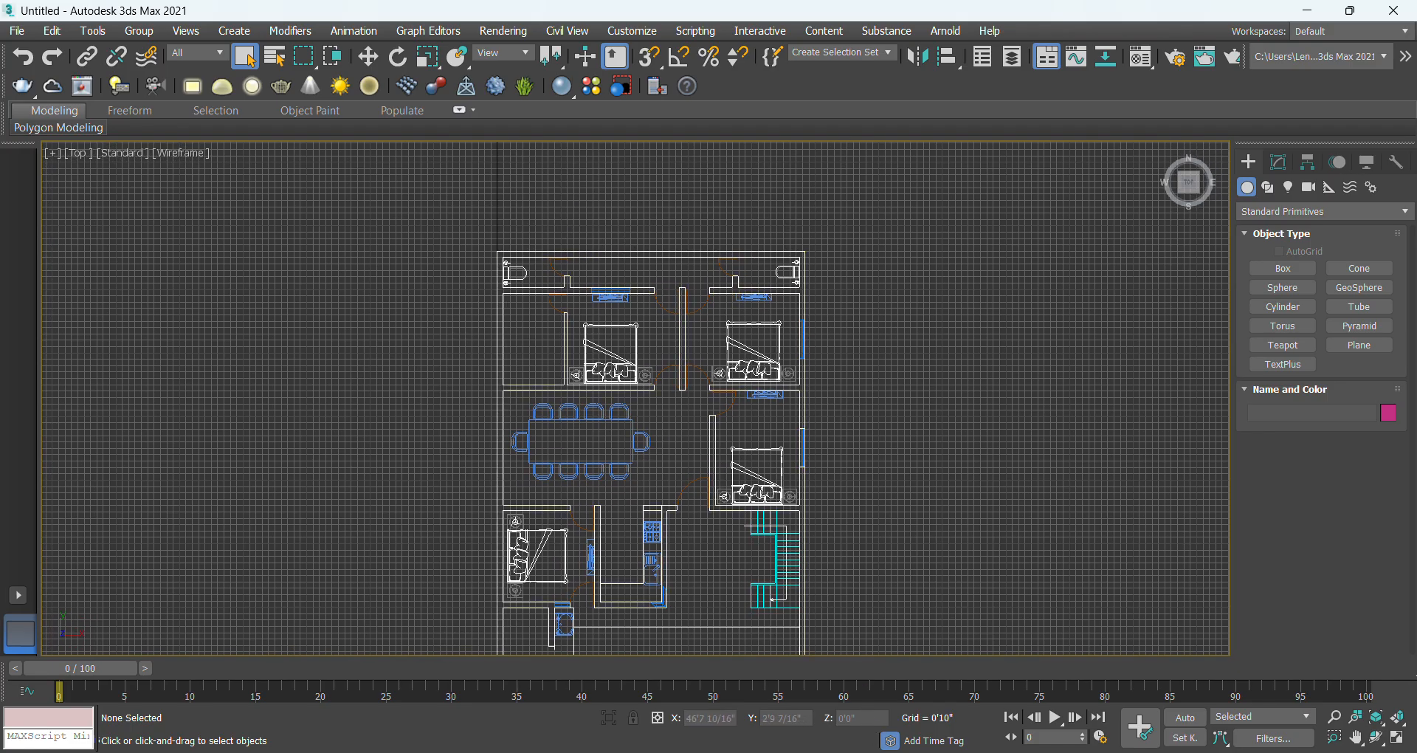
pyautogui.moveTo(998, 751)
pyautogui.click(1192, 673)
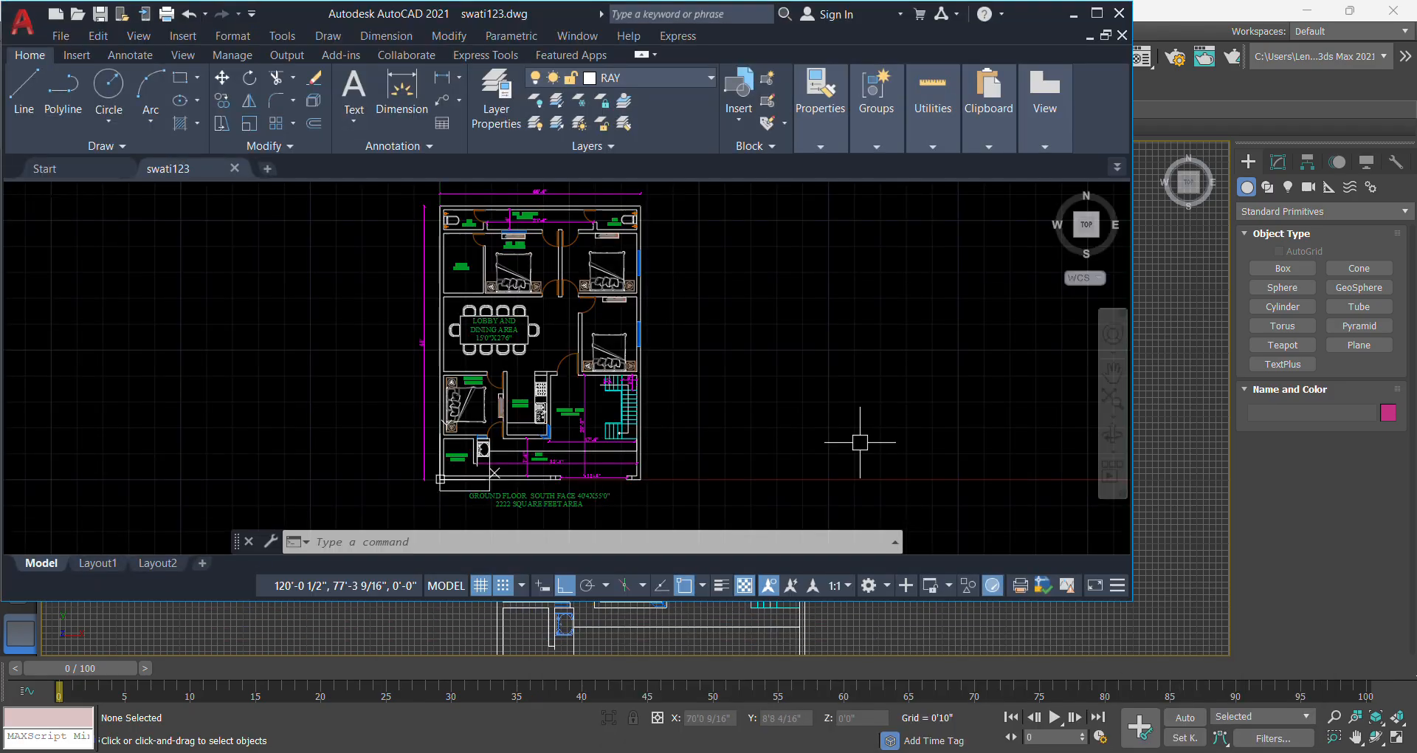
pyautogui.moveTo(550, 253)
pyautogui.mouseDown(button='middle')
pyautogui.moveTo(590, 388)
pyautogui.moveTo(553, 295)
pyautogui.mouseUp(button='middle')
pyautogui.scroll(5, 563, 316)
pyautogui.scroll(-2, 563, 317)
pyautogui.scroll(4, 554, 285)
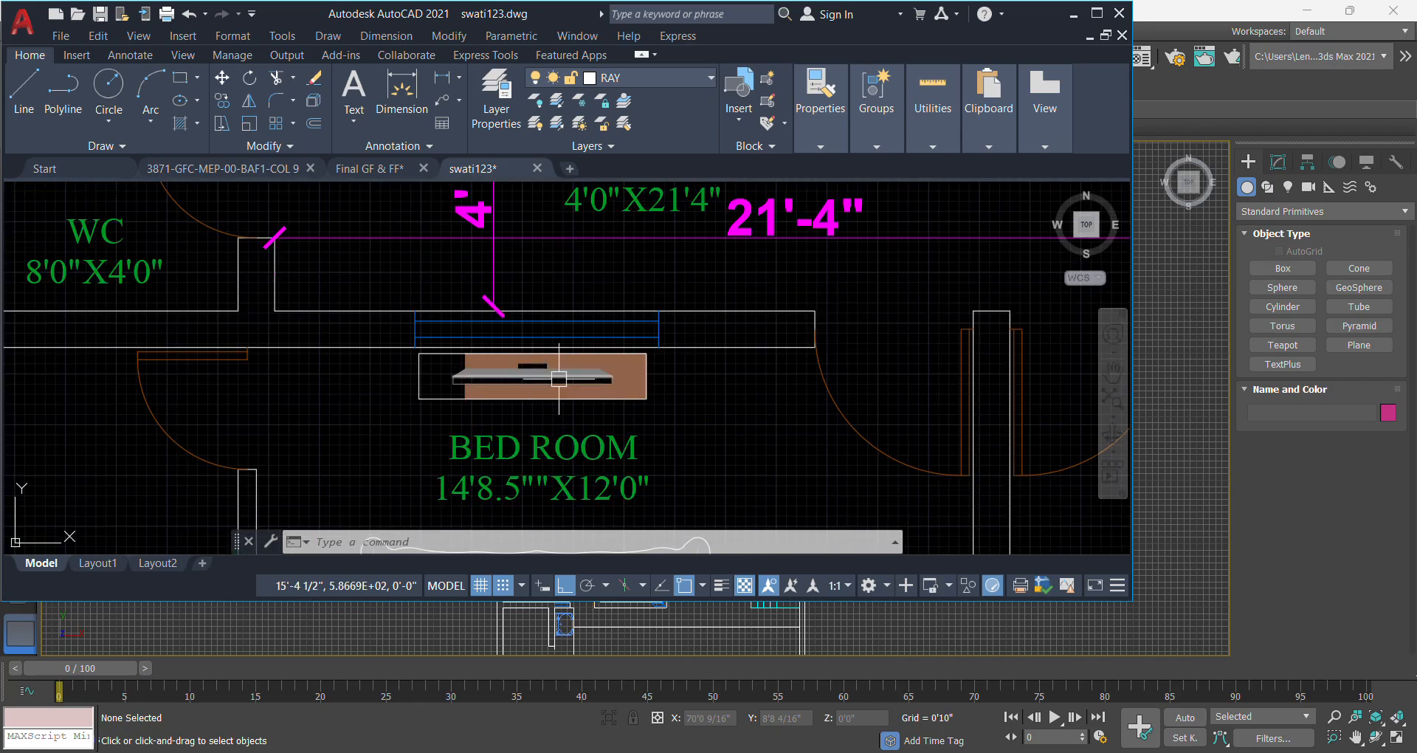
pyautogui.scroll(-4, 551, 282)
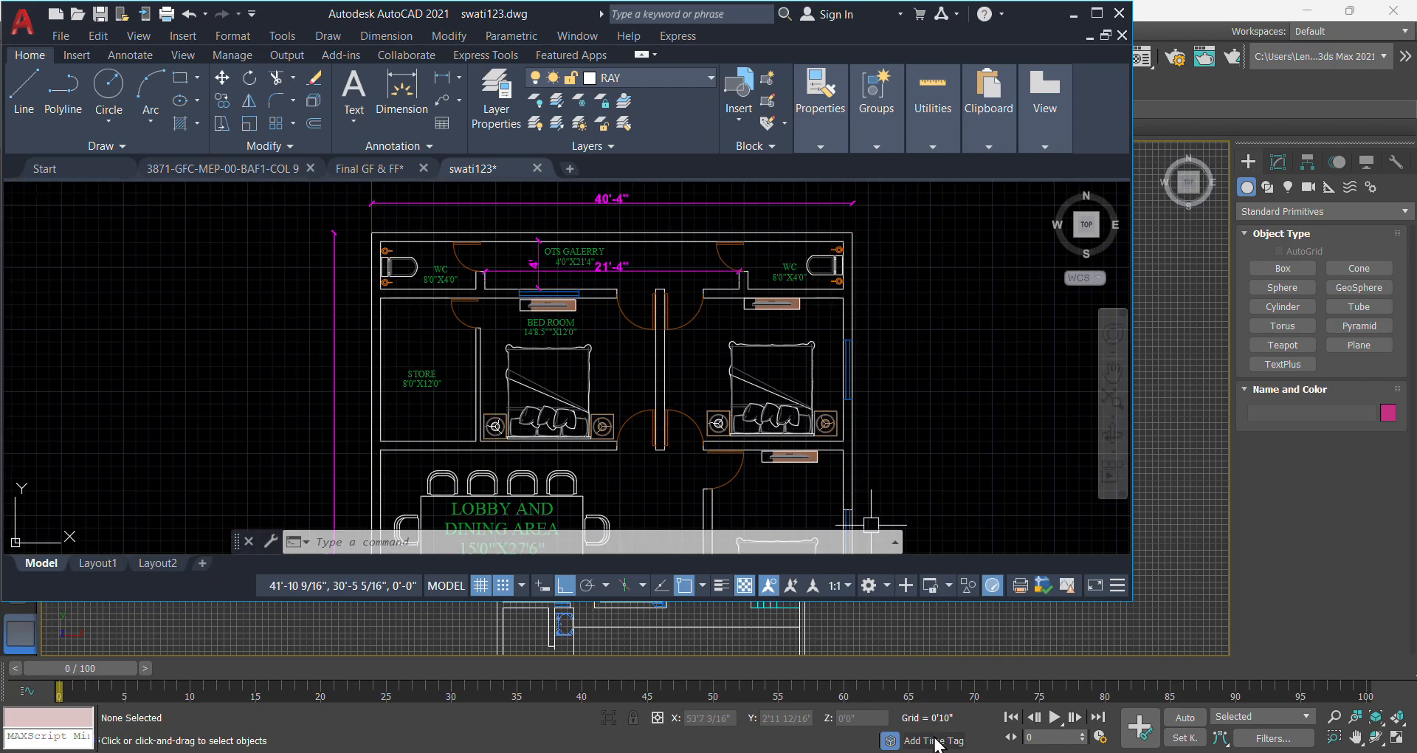
pyautogui.click(974, 752)
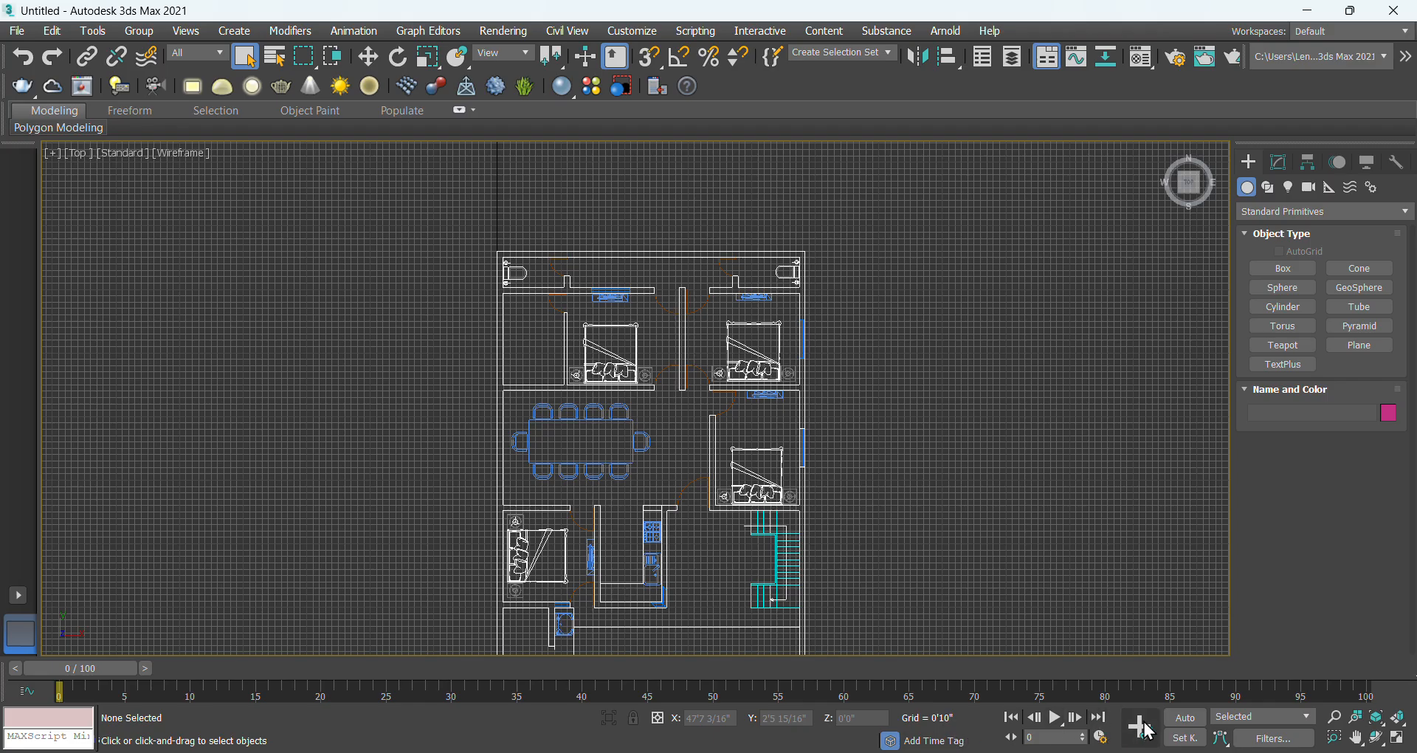
# Hide the grid in the Top viewport.
pyautogui.moveTo(795, 434); pyautogui.dragTo(806, 338, button='middle')
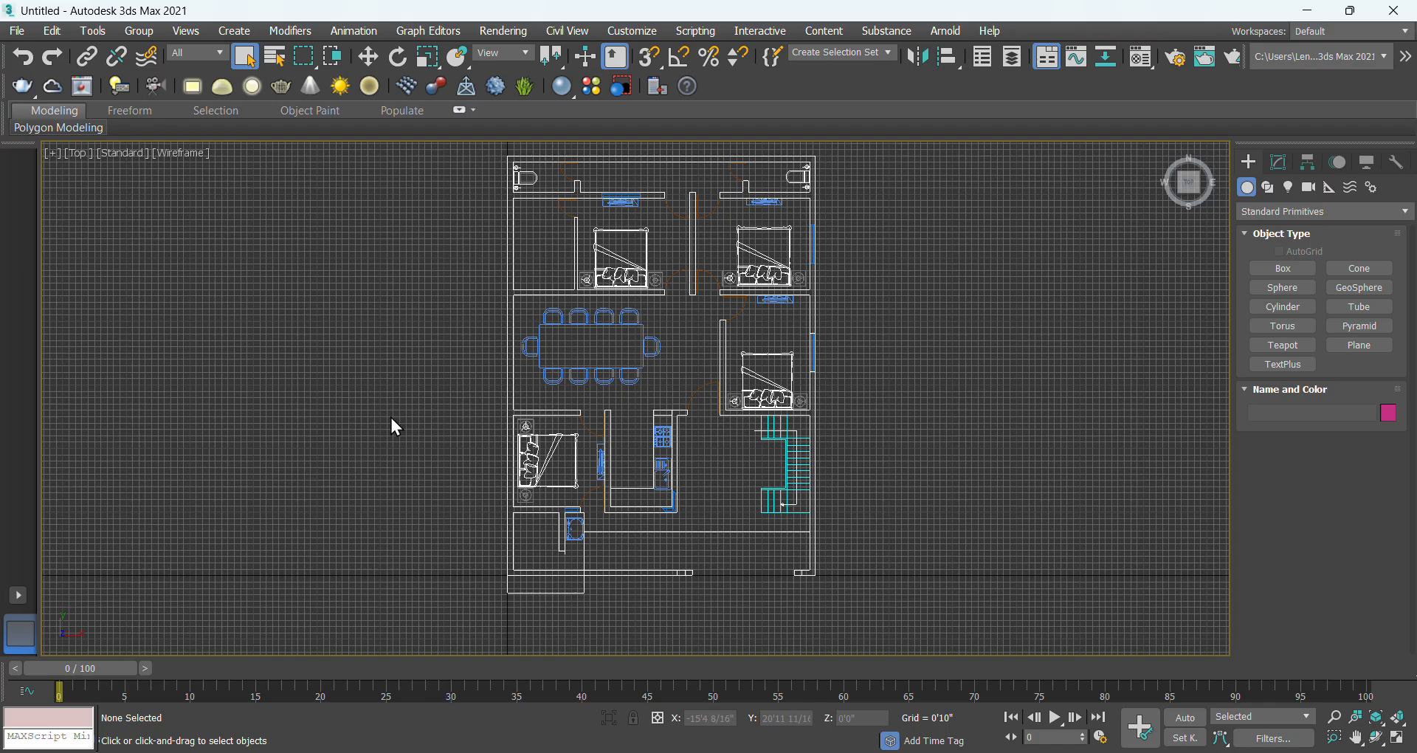
pyautogui.press('g')
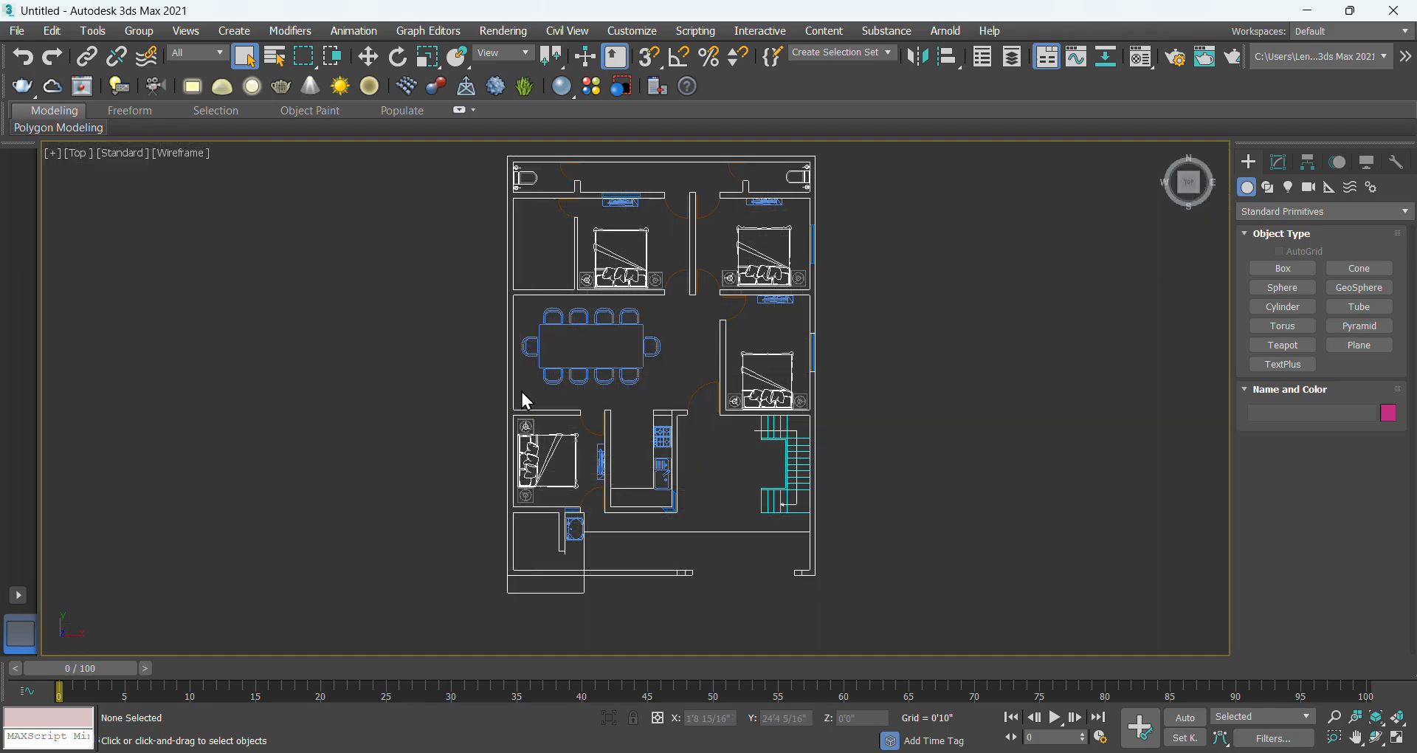
pyautogui.moveTo(617, 349); pyautogui.dragTo(685, 418, button='middle')
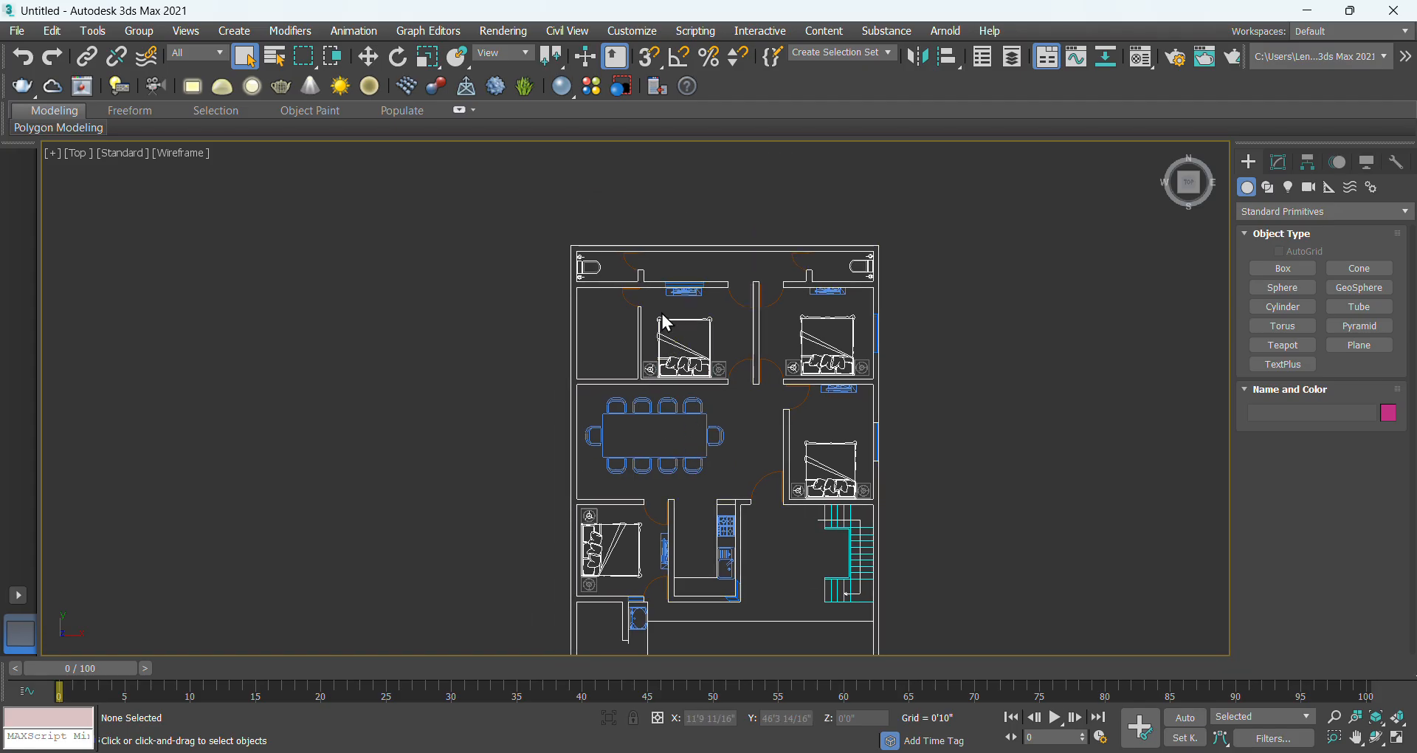
# Examine the imported plan's upper wall corner, toilet, rooms and front entrance wall up close.
pyautogui.scroll(4, 710, 239)
pyautogui.scroll(-4, 587, 231)
pyautogui.scroll(4, 593, 235)
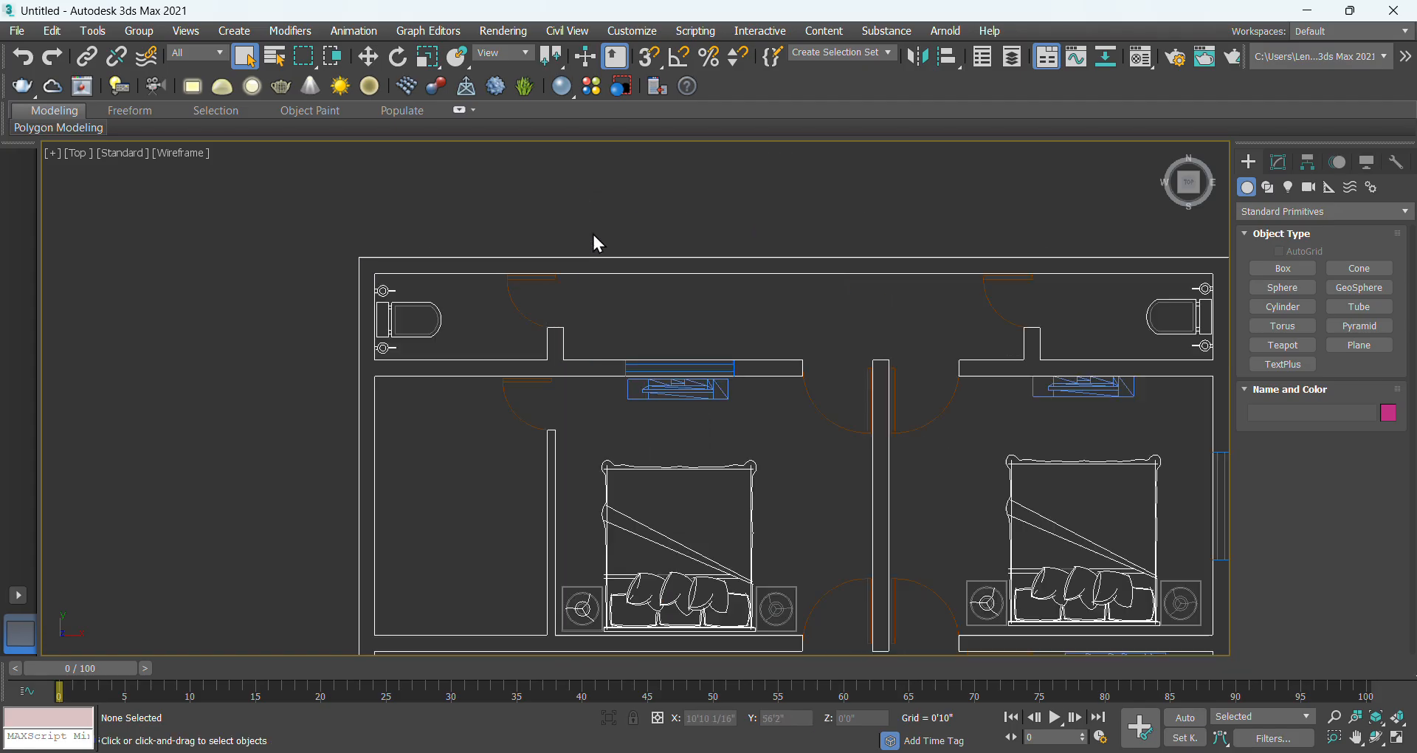
pyautogui.scroll(5, 378, 259)
pyautogui.moveTo(378, 259); pyautogui.dragTo(443, 331, button='middle')
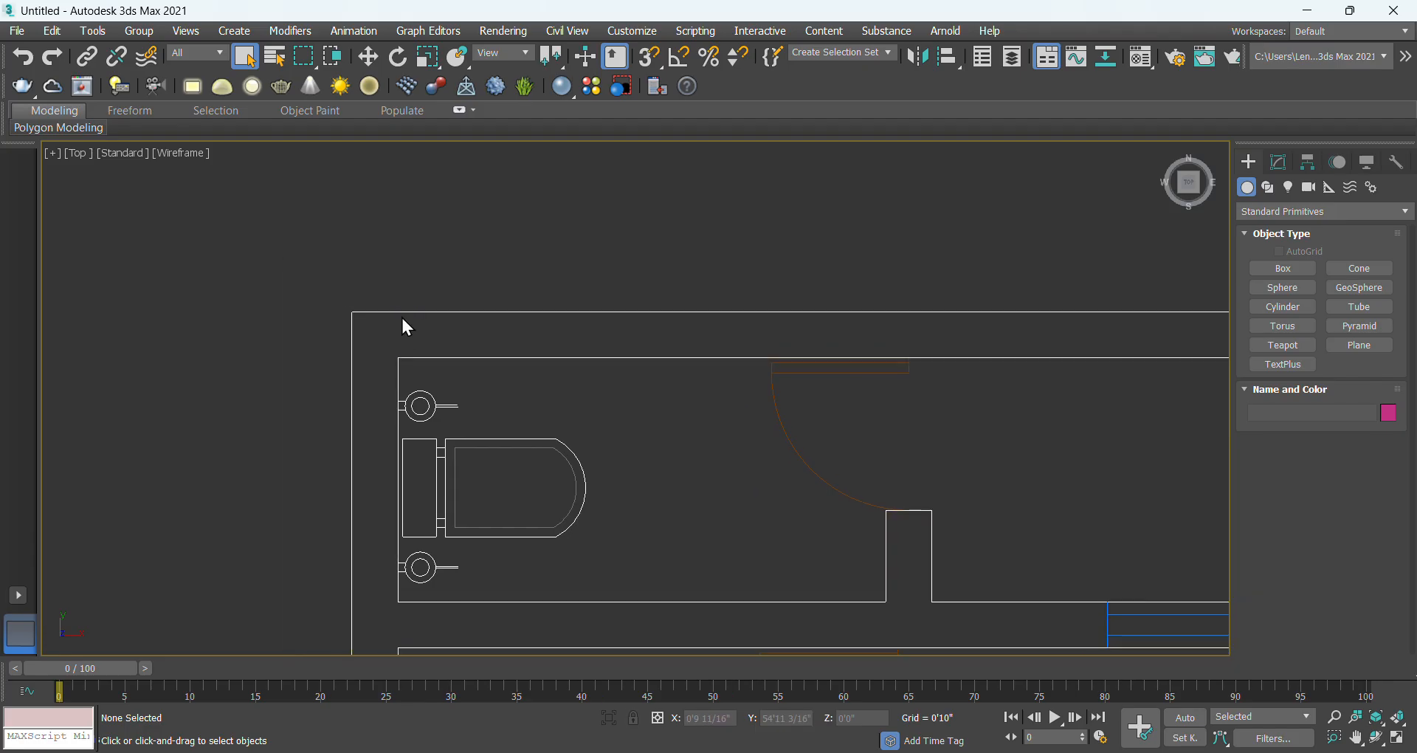
pyautogui.scroll(-10, 404, 308)
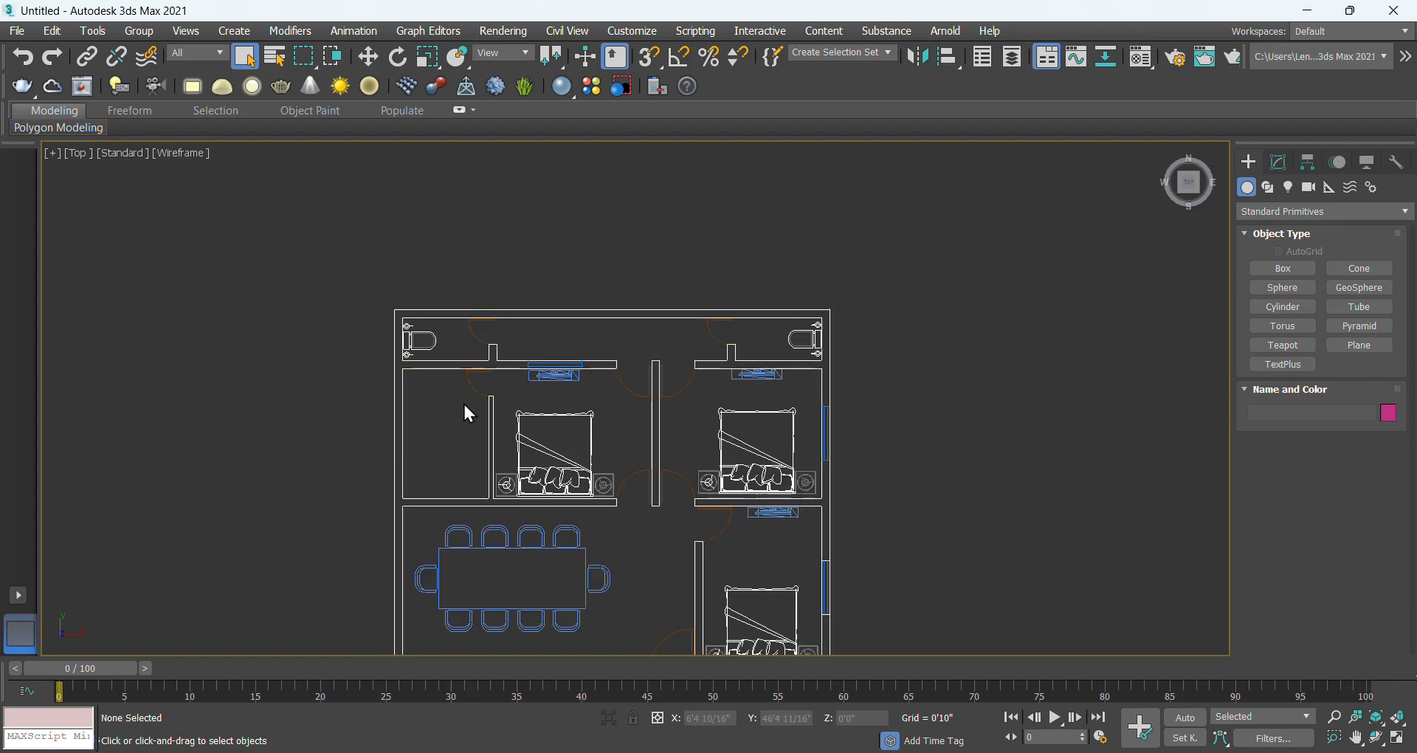
pyautogui.moveTo(473, 399); pyautogui.dragTo(567, 253, button='middle')
pyautogui.moveTo(784, 472); pyautogui.dragTo(760, 309, button='middle')
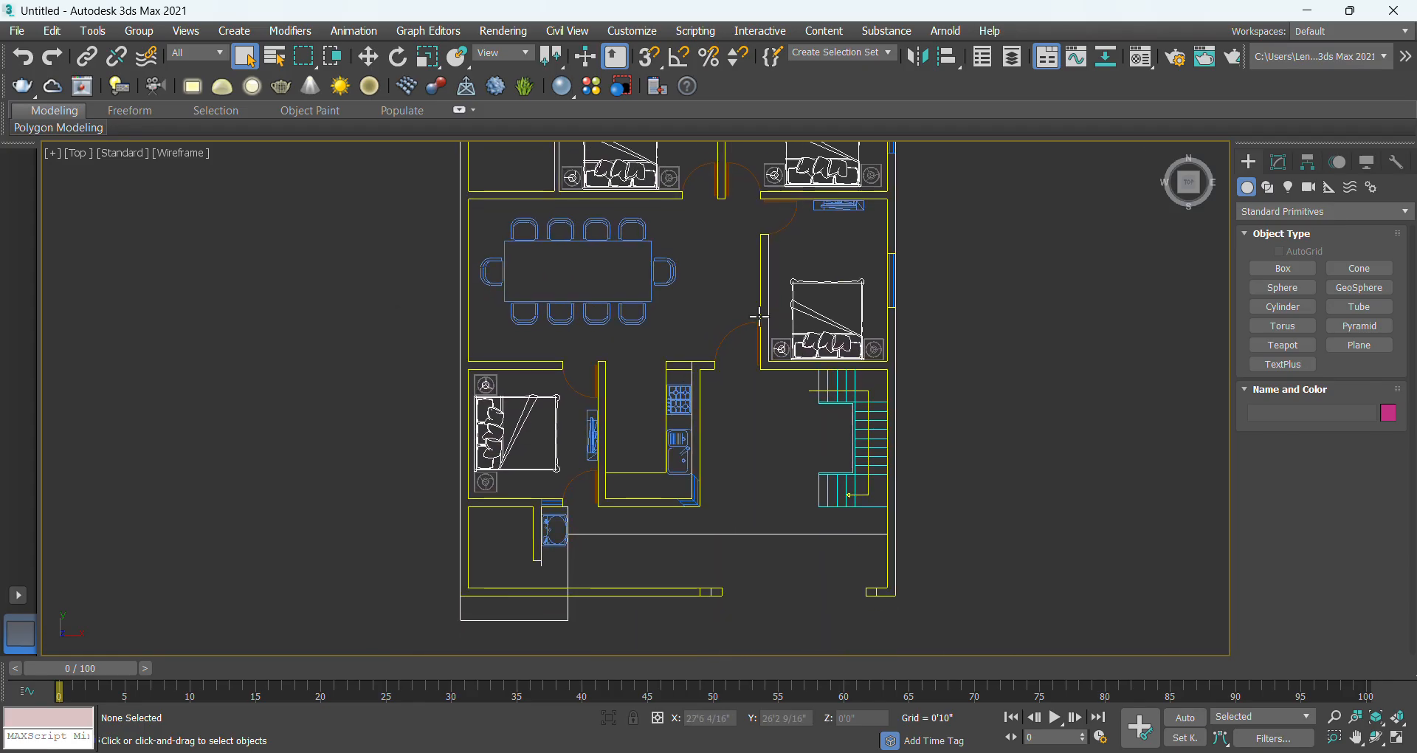
pyautogui.scroll(8, 667, 627)
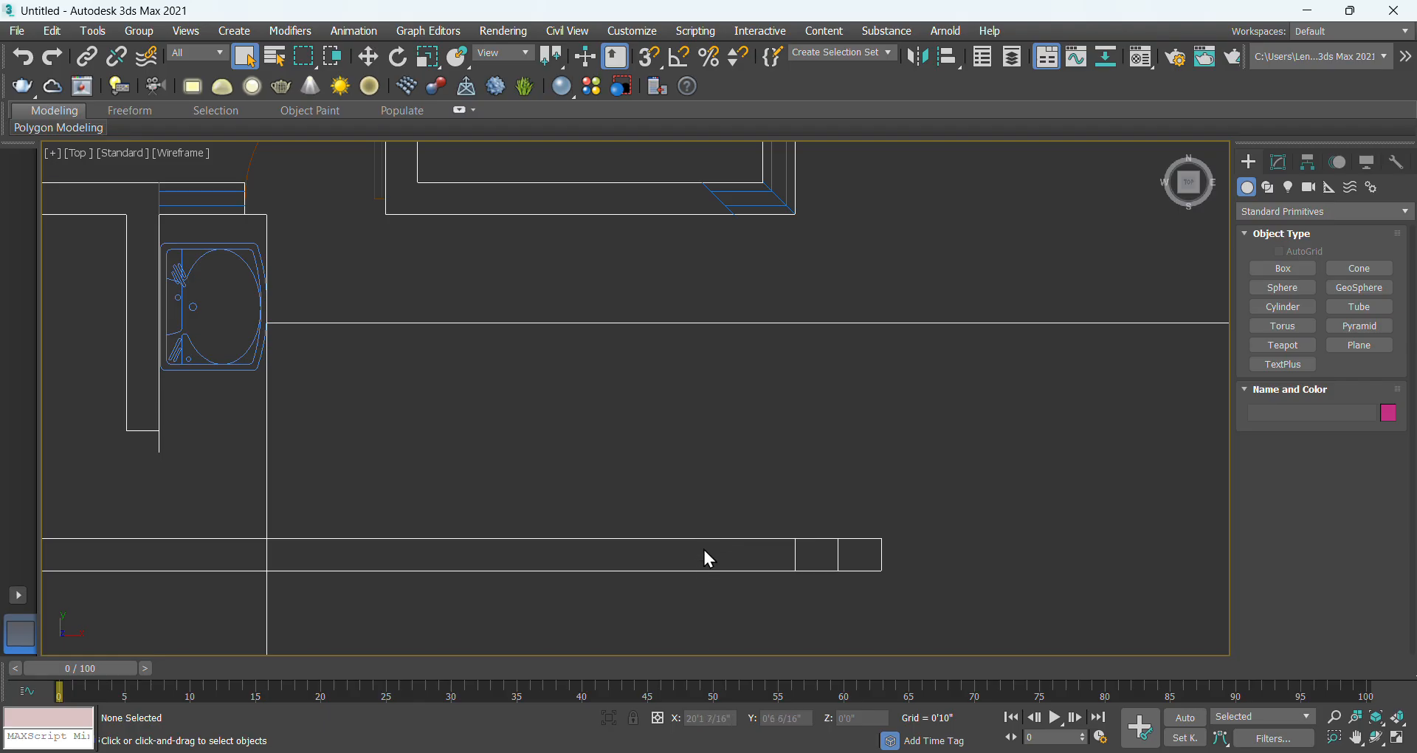
pyautogui.scroll(-8, 713, 558)
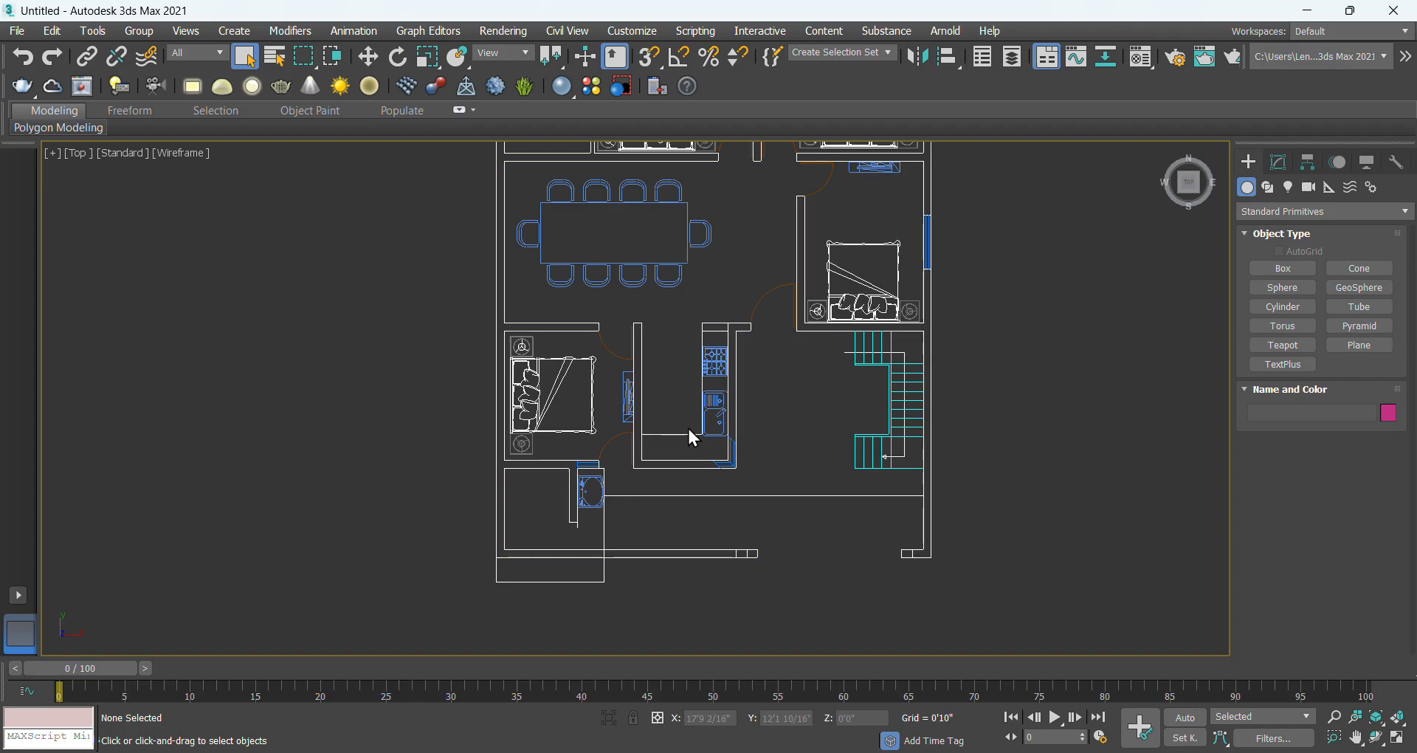
# Select the kitchen-side linework, a wall and the dining set in turn to check which lines belong to each imported shape.
pyautogui.click(738, 427)
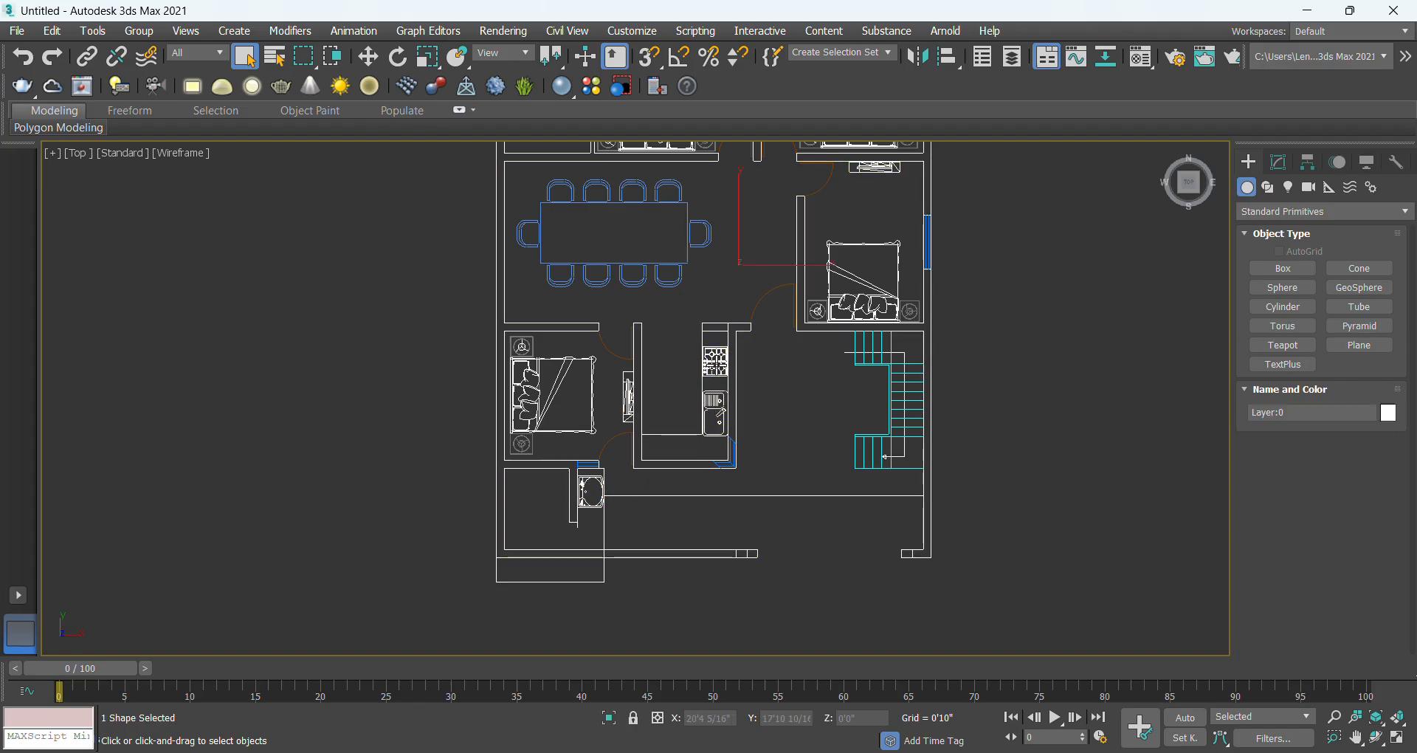
pyautogui.moveTo(744, 425); pyautogui.dragTo(686, 491, button='middle')
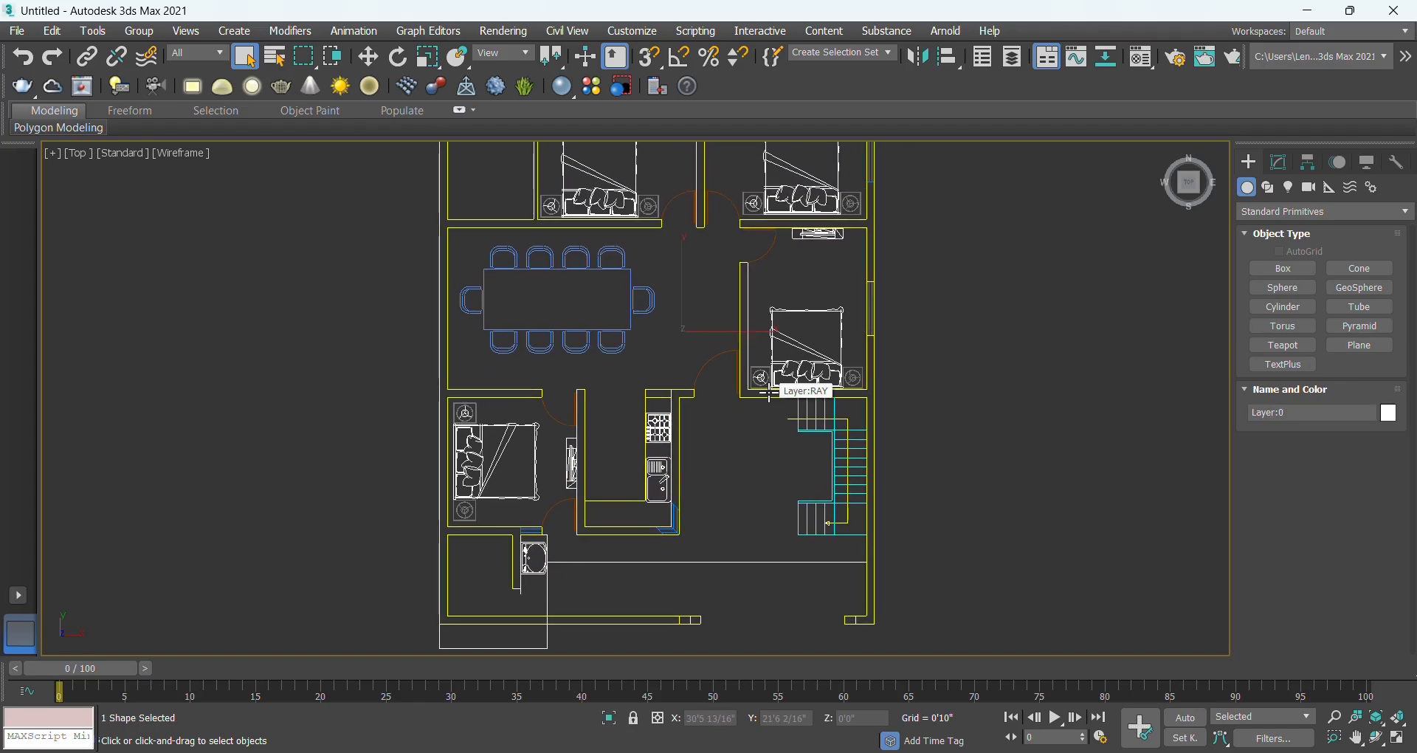
pyautogui.click(768, 393)
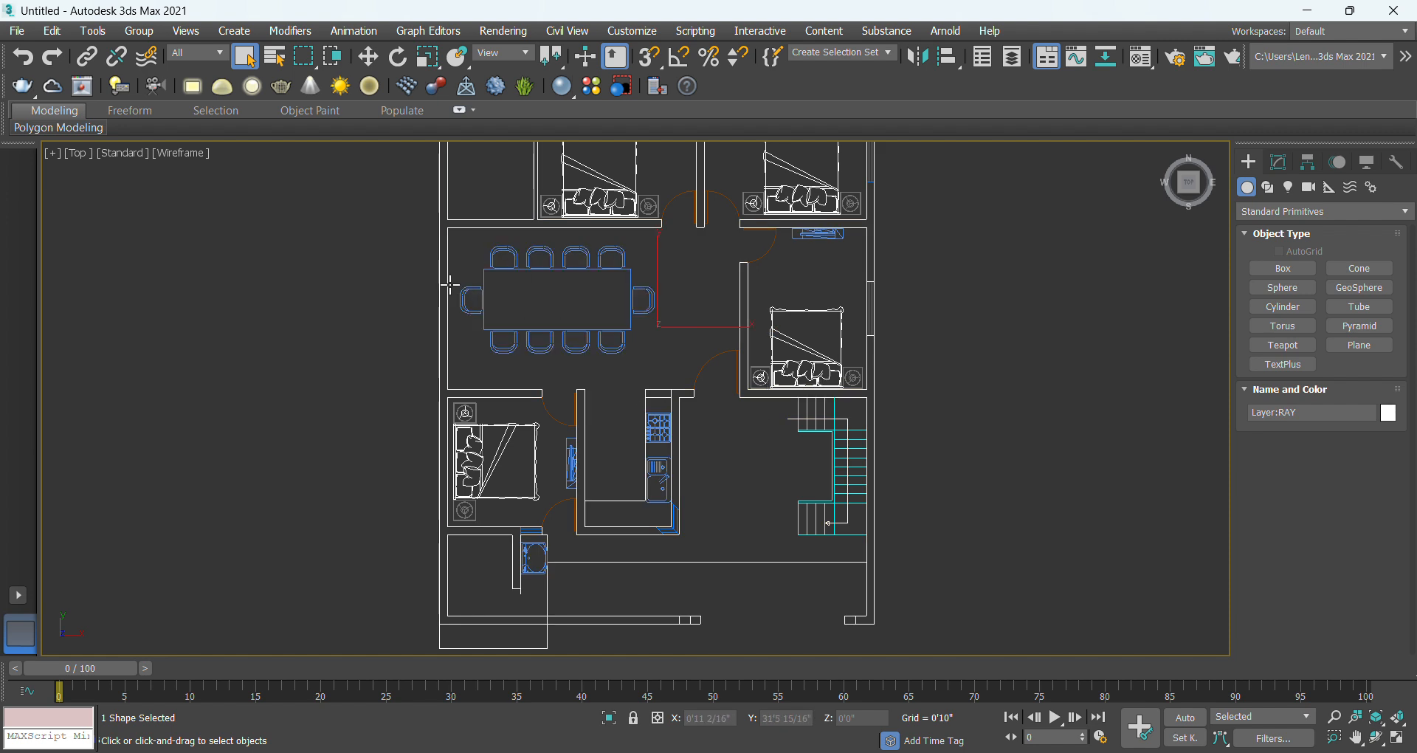
pyautogui.click(539, 313)
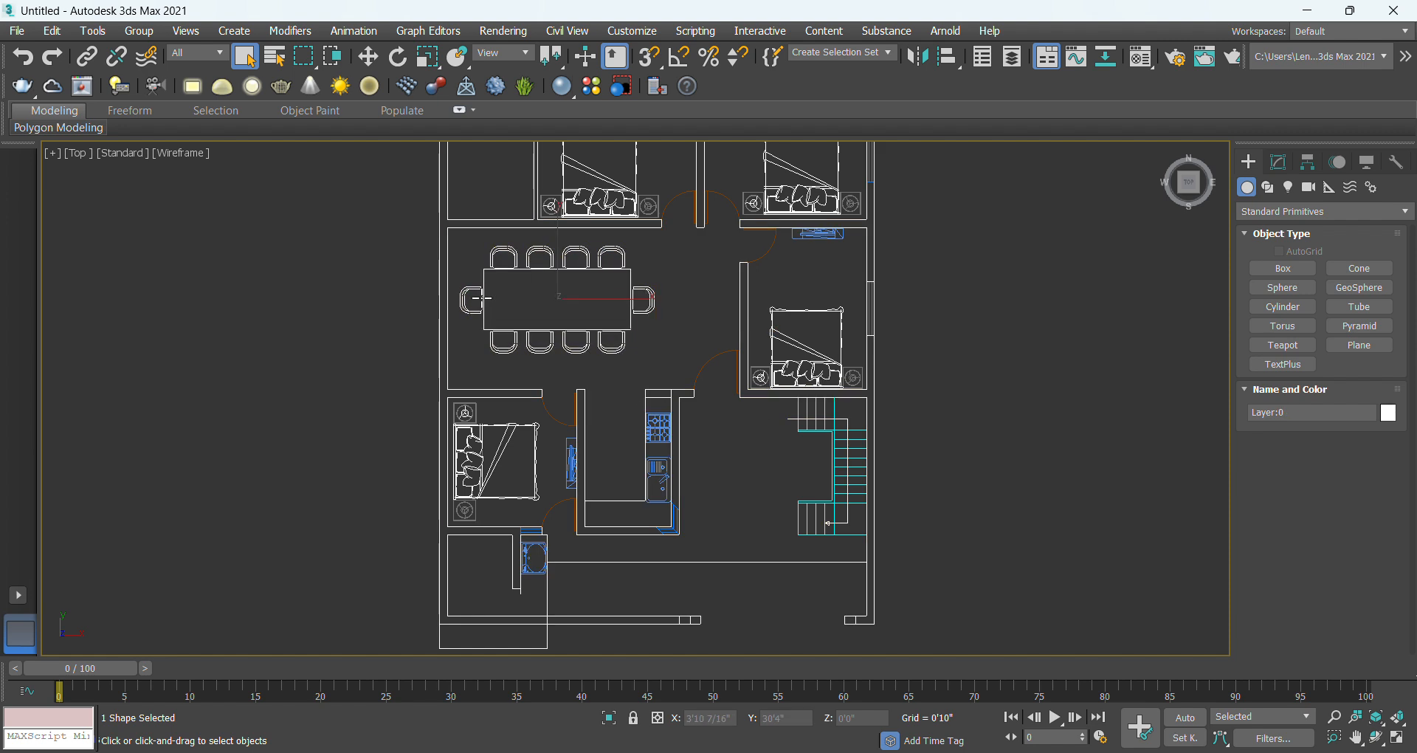
# Try to move the dining furniture shape along X and undo the move.
pyautogui.click(367, 56)
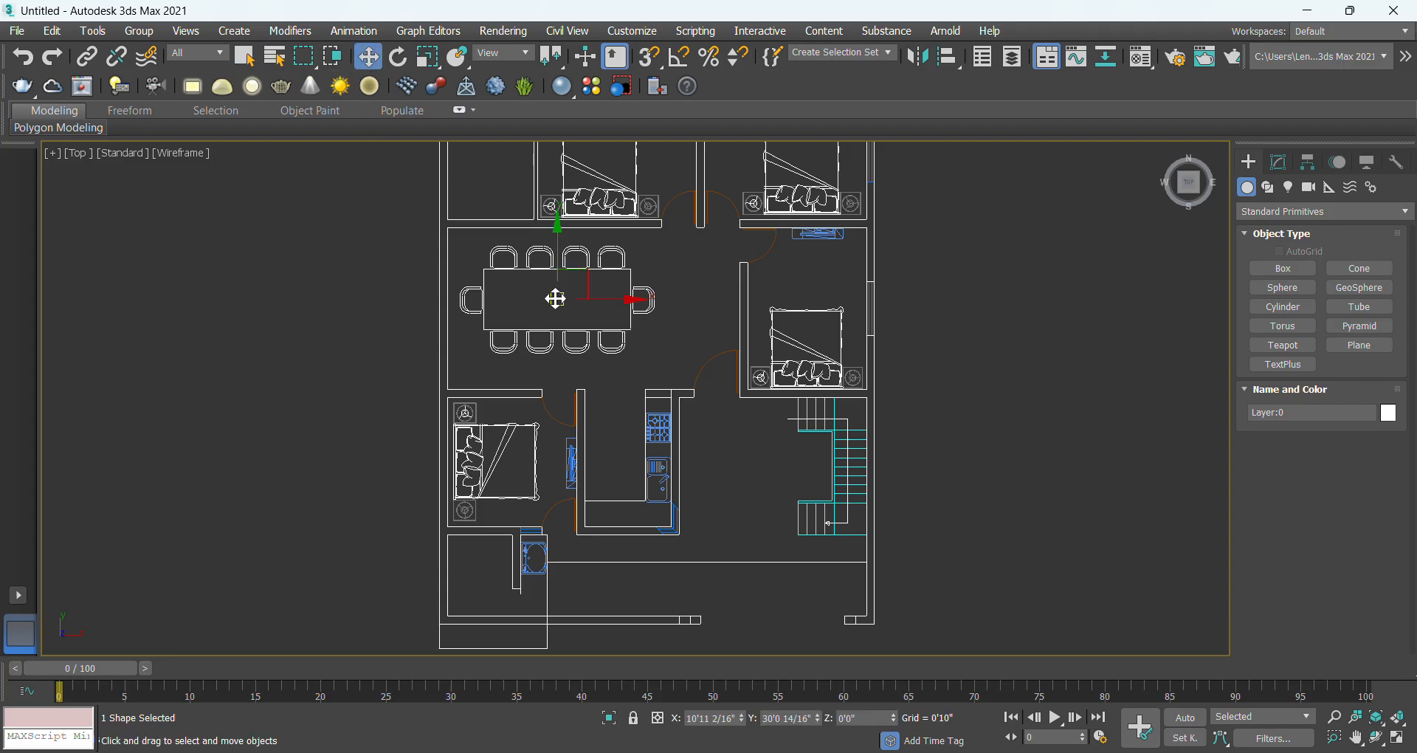
pyautogui.press('Delete')
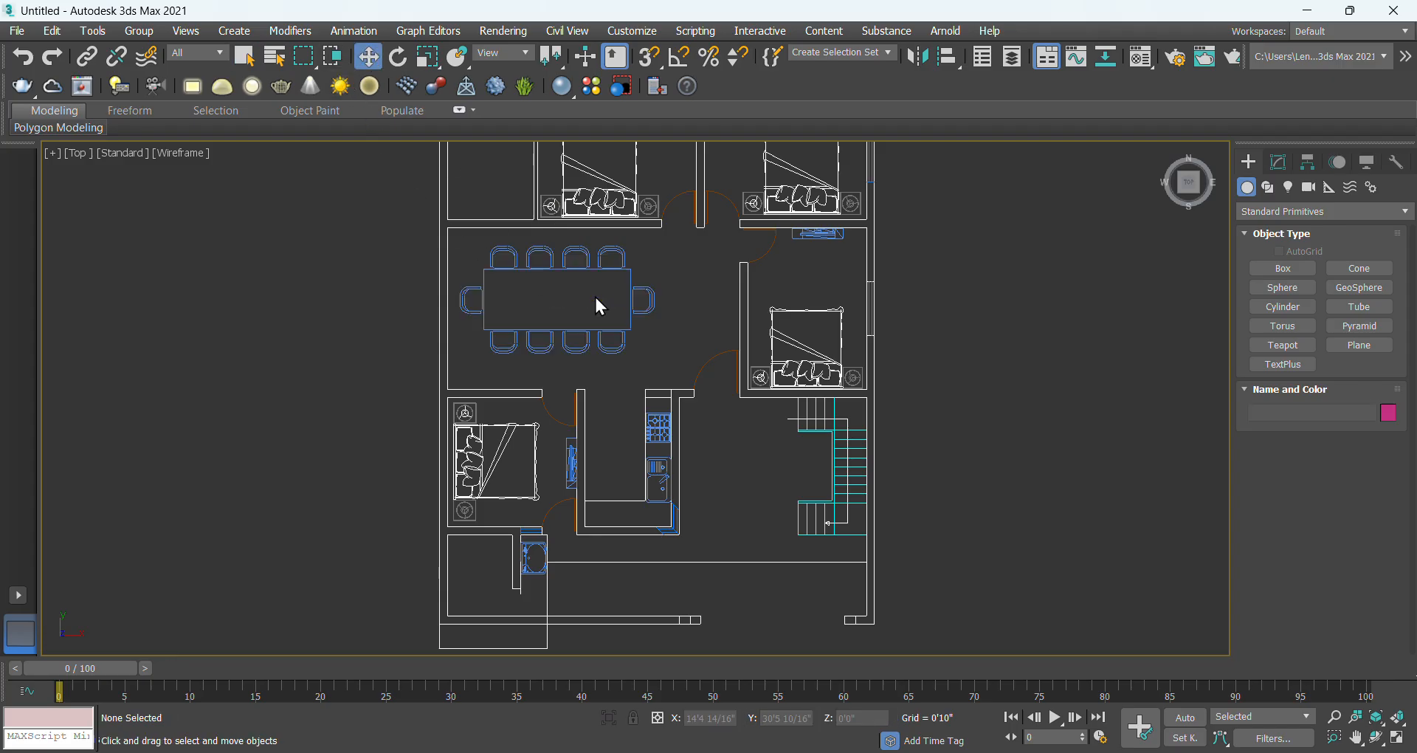
pyautogui.click(592, 336)
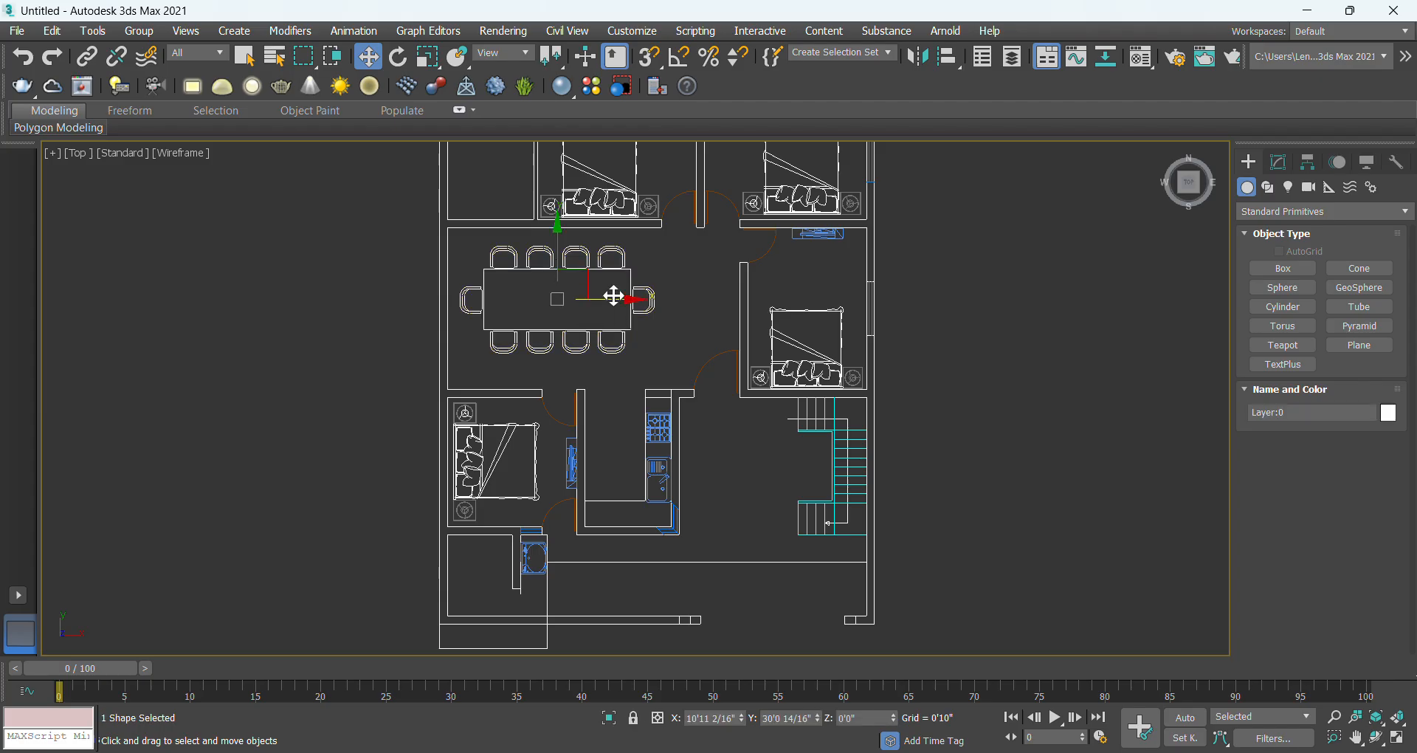
pyautogui.moveTo(611, 294); pyautogui.dragTo(375, 299)
pyautogui.hotkey('ctrl', 'z')
# Try to move the wall shape on layer RAY along X, cancel the move and deselect it.
pyautogui.click(438, 332)
pyautogui.click(439, 332)
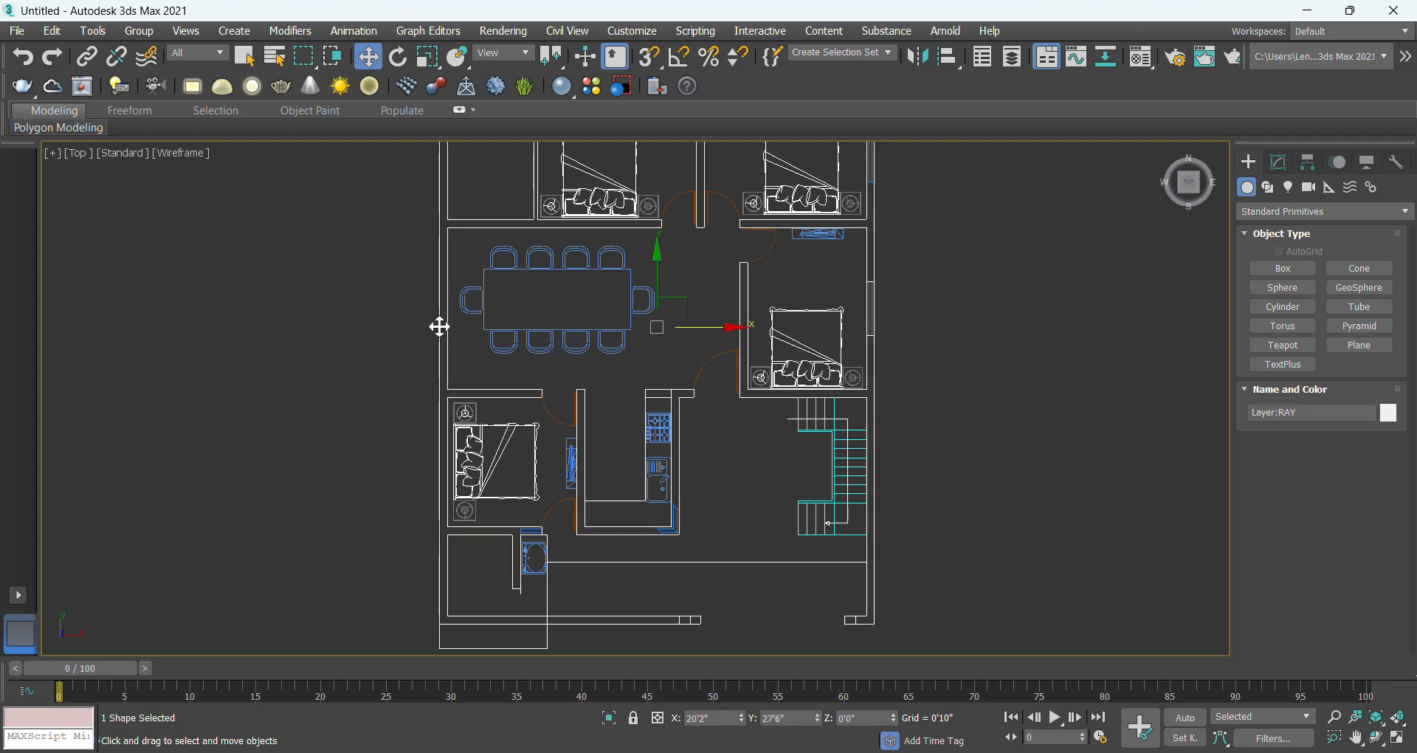
pyautogui.moveTo(693, 326); pyautogui.dragTo(149, 334)
pyautogui.rightClick(148, 334)
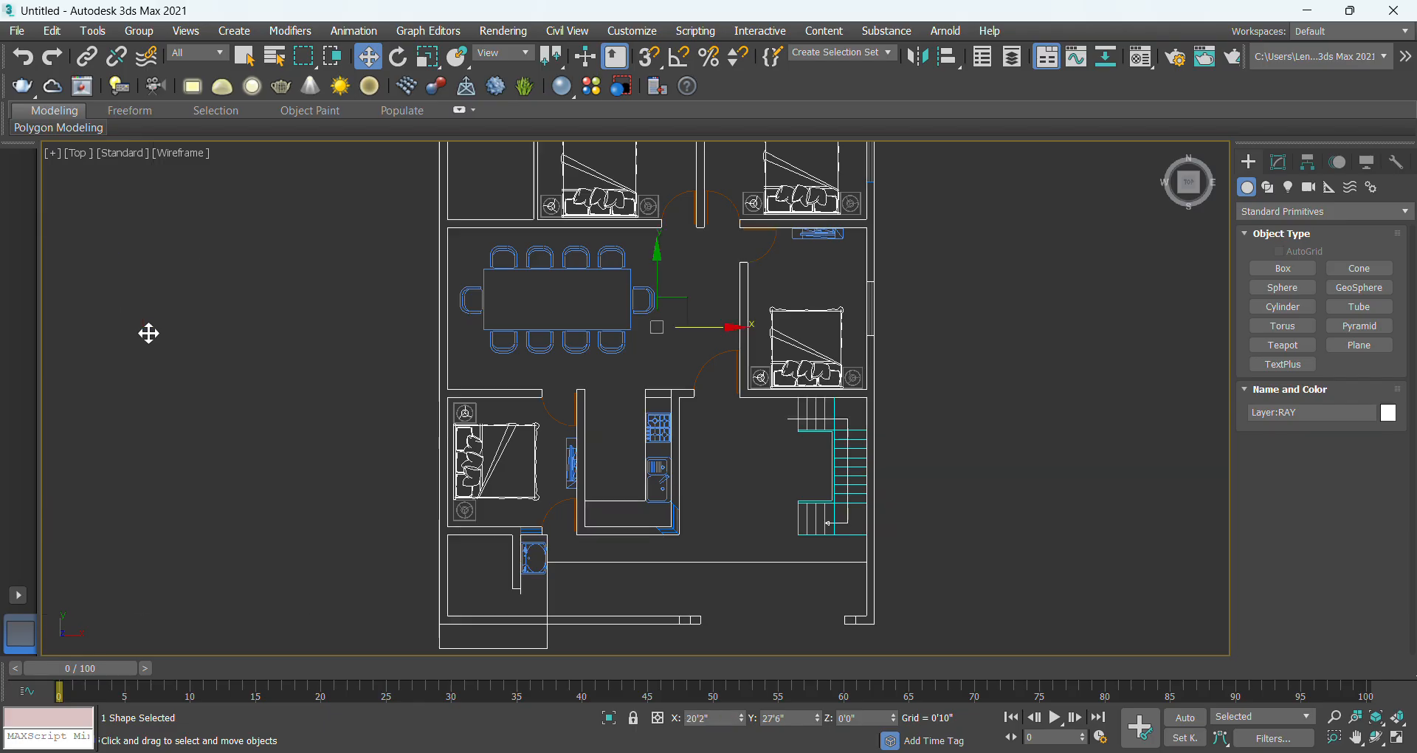
pyautogui.click(1012, 397)
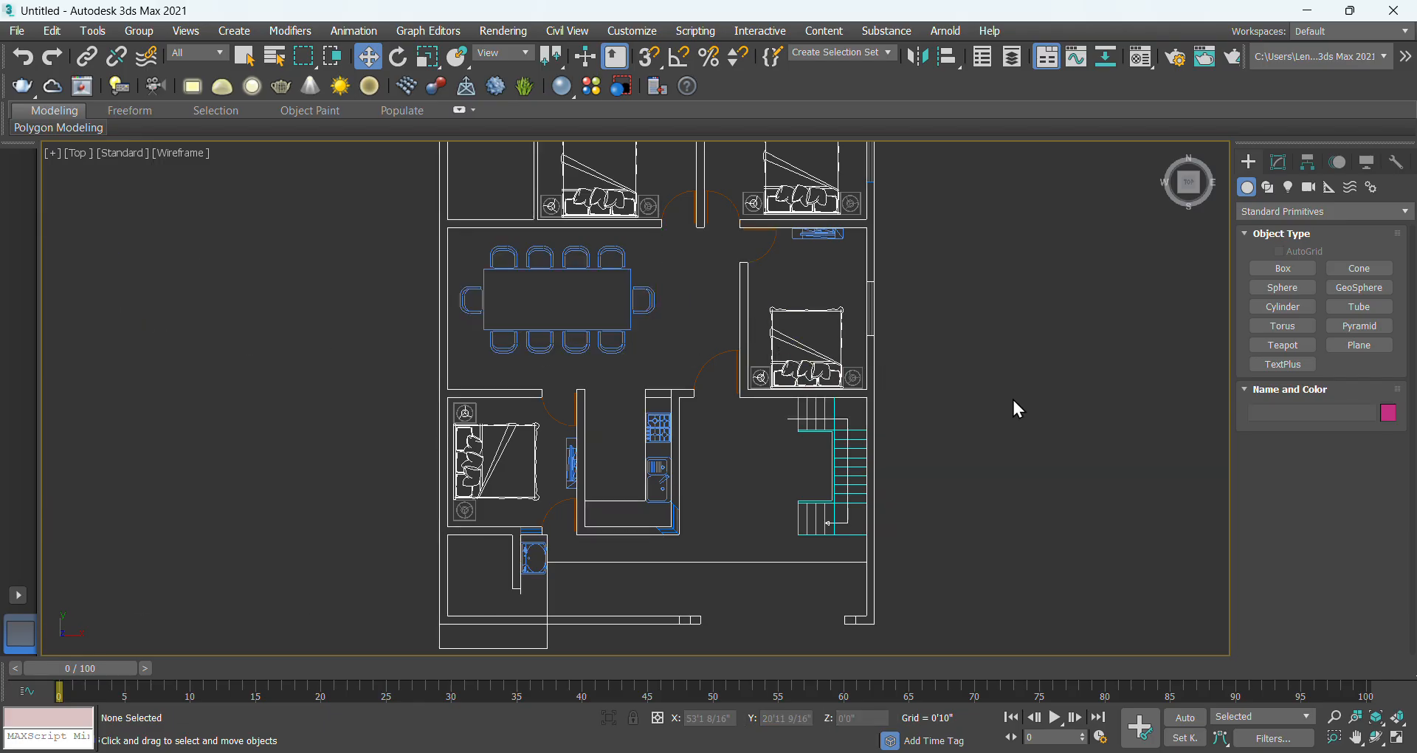
# View the imported plan in the enlarged Perspective viewport from an angle and return to the four-viewport layout.
pyautogui.scroll(-4, 974, 457)
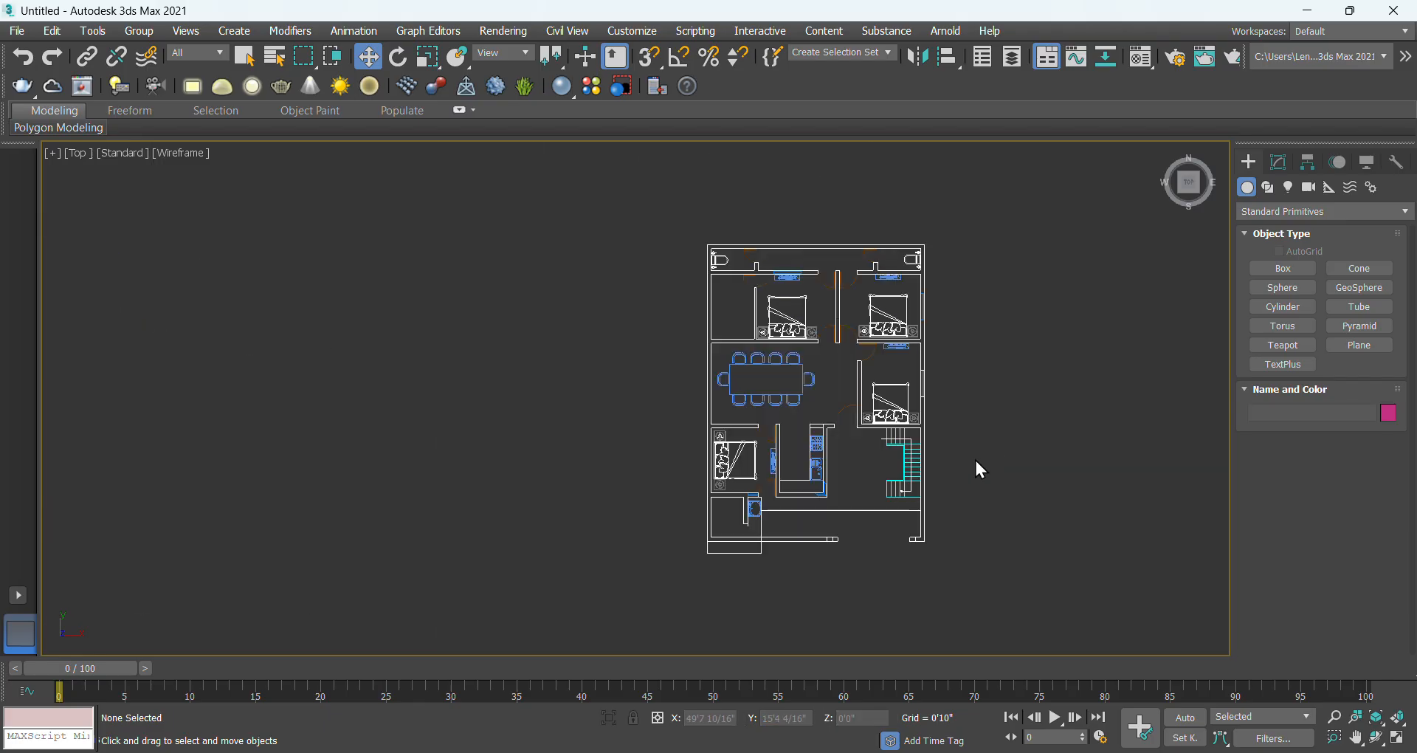
pyautogui.click(1397, 740)
pyautogui.moveTo(901, 492); pyautogui.dragTo(879, 567, button='middle')
pyautogui.scroll(-8, 877, 550)
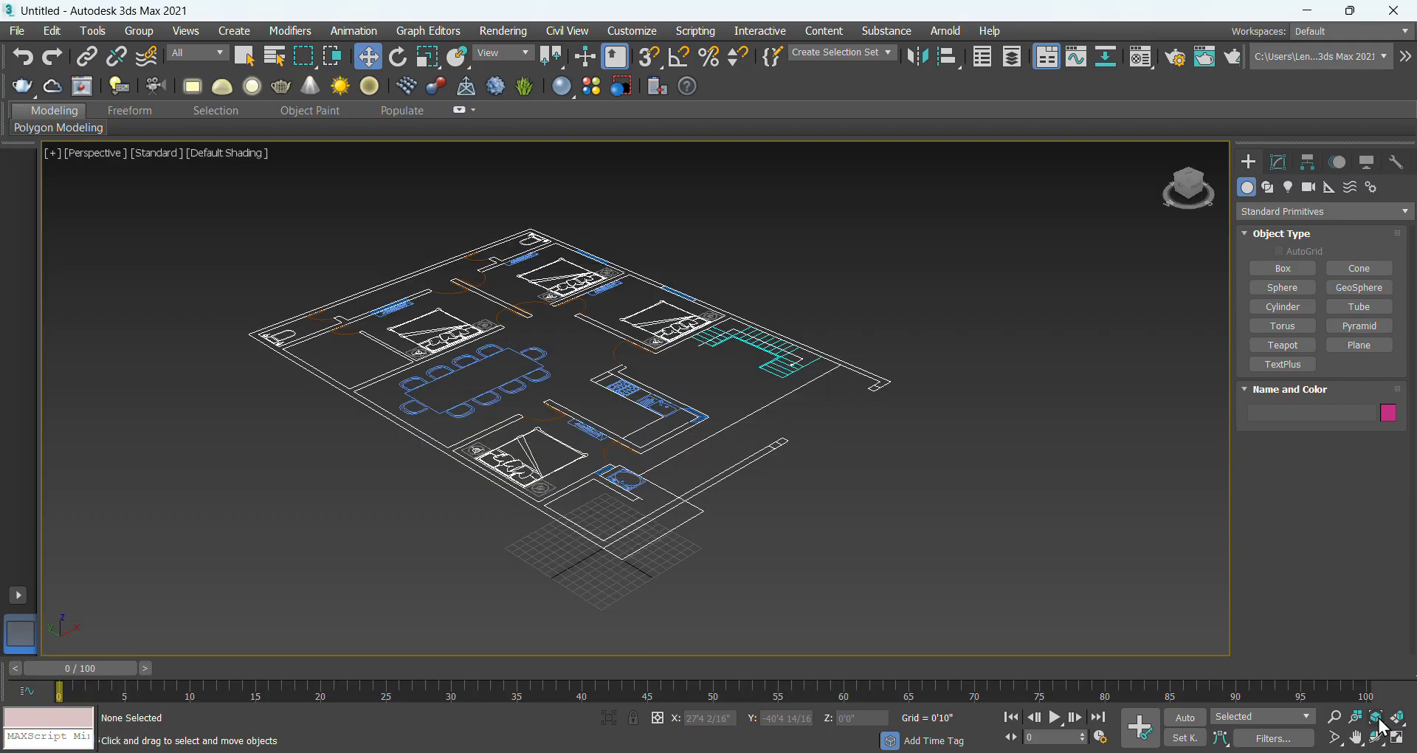
pyautogui.click(1398, 738)
pyautogui.click(1400, 738)
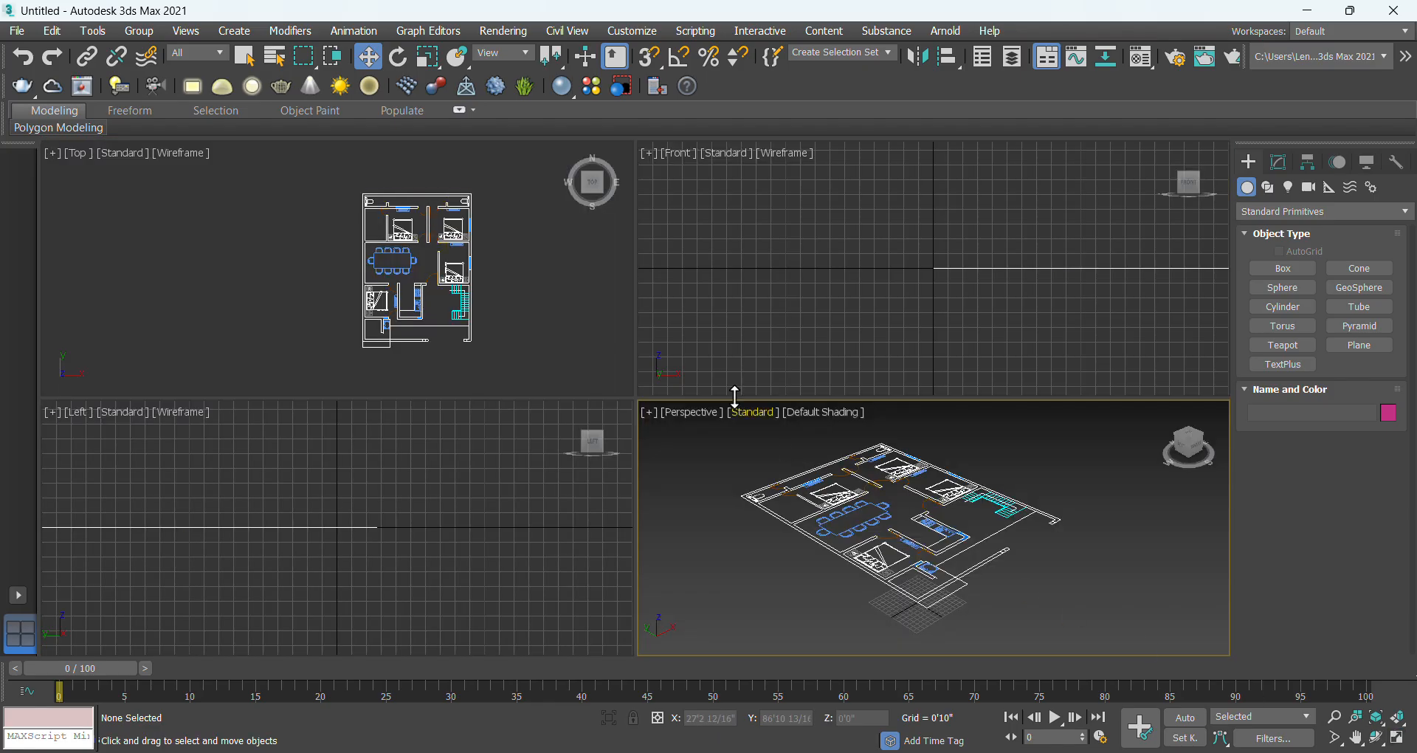
# Activate the Top viewport with nothing selected and enlarge it to fill the viewport area.
pyautogui.moveTo(453, 271); pyautogui.dragTo(457, 273)
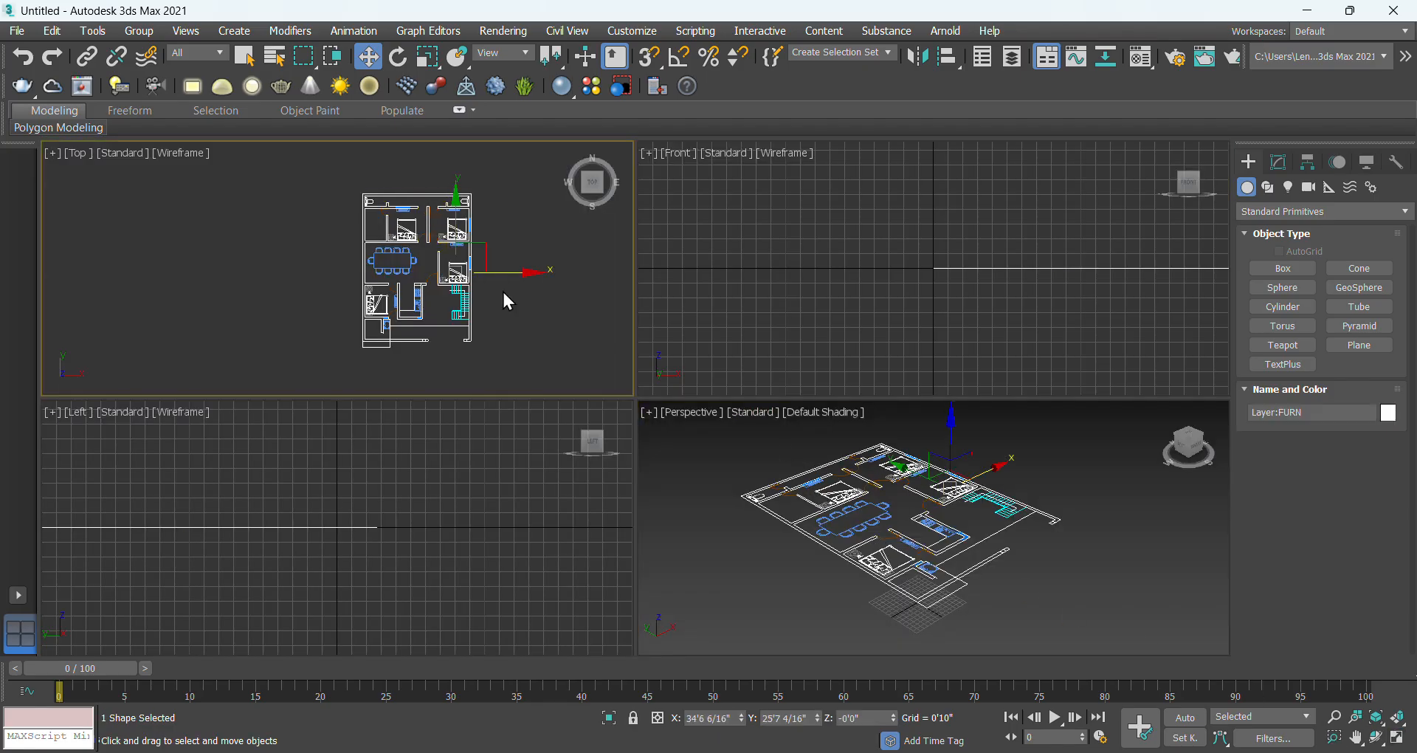
pyautogui.click(561, 302)
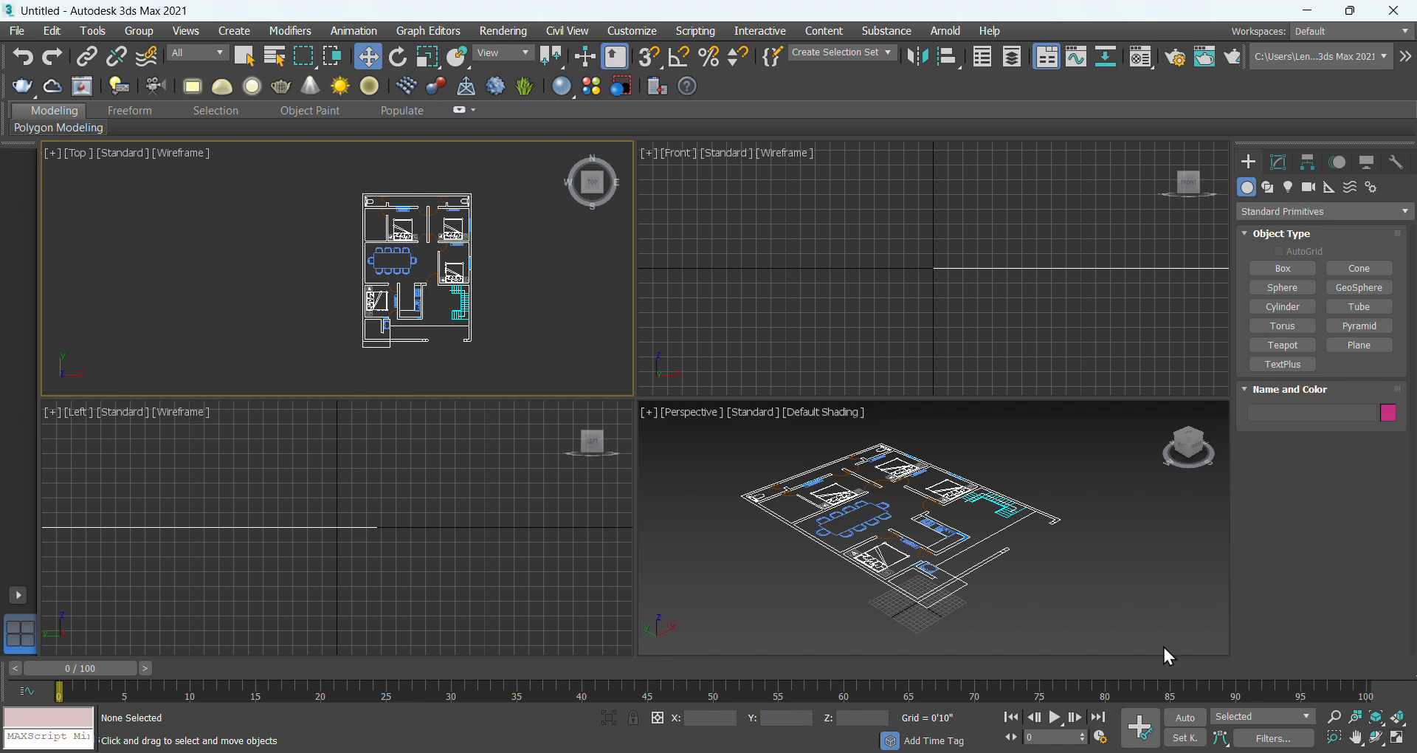
pyautogui.click(1405, 738)
pyautogui.moveTo(787, 403); pyautogui.dragTo(725, 418, button='middle')
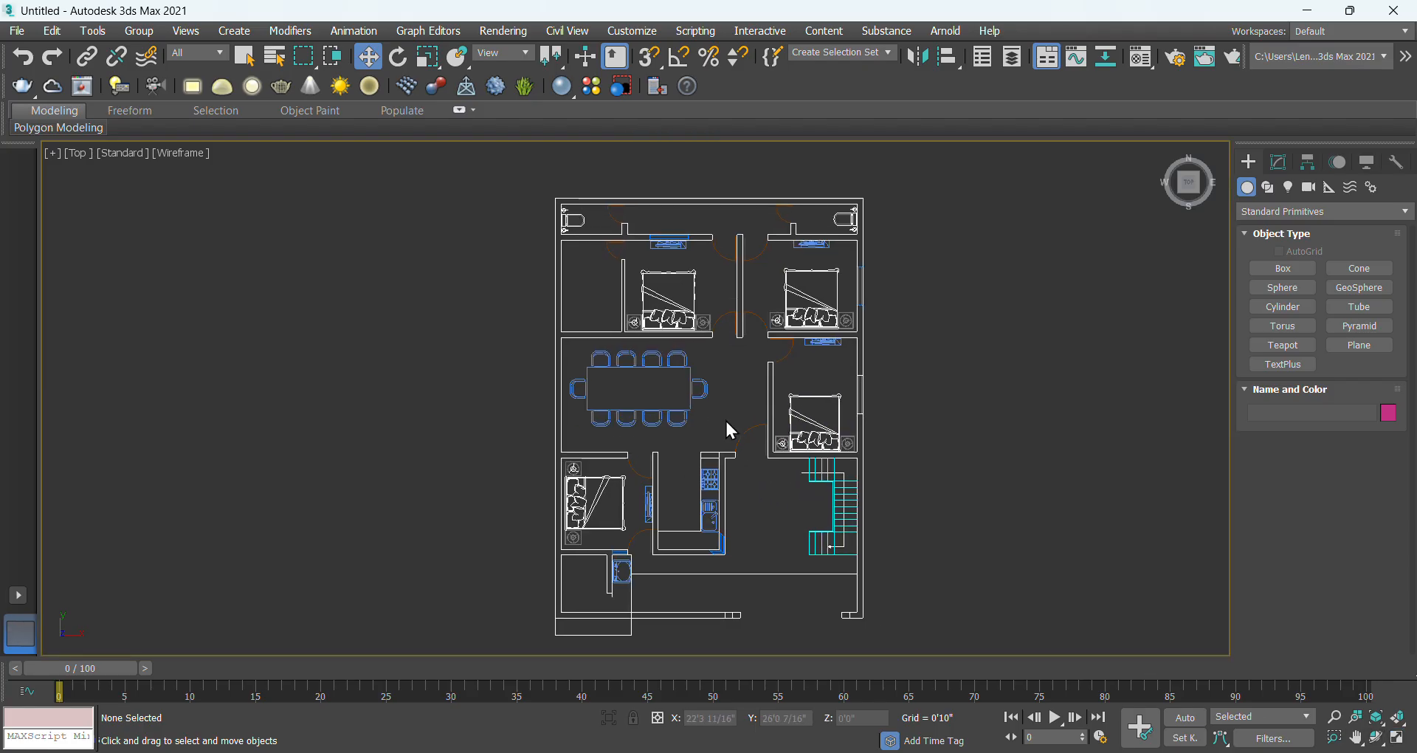
# Select the entire floor plan and clone it along X as one Copy beside the original.
pyautogui.scroll(-3, 891, 241)
pyautogui.moveTo(967, 161); pyautogui.dragTo(647, 496)
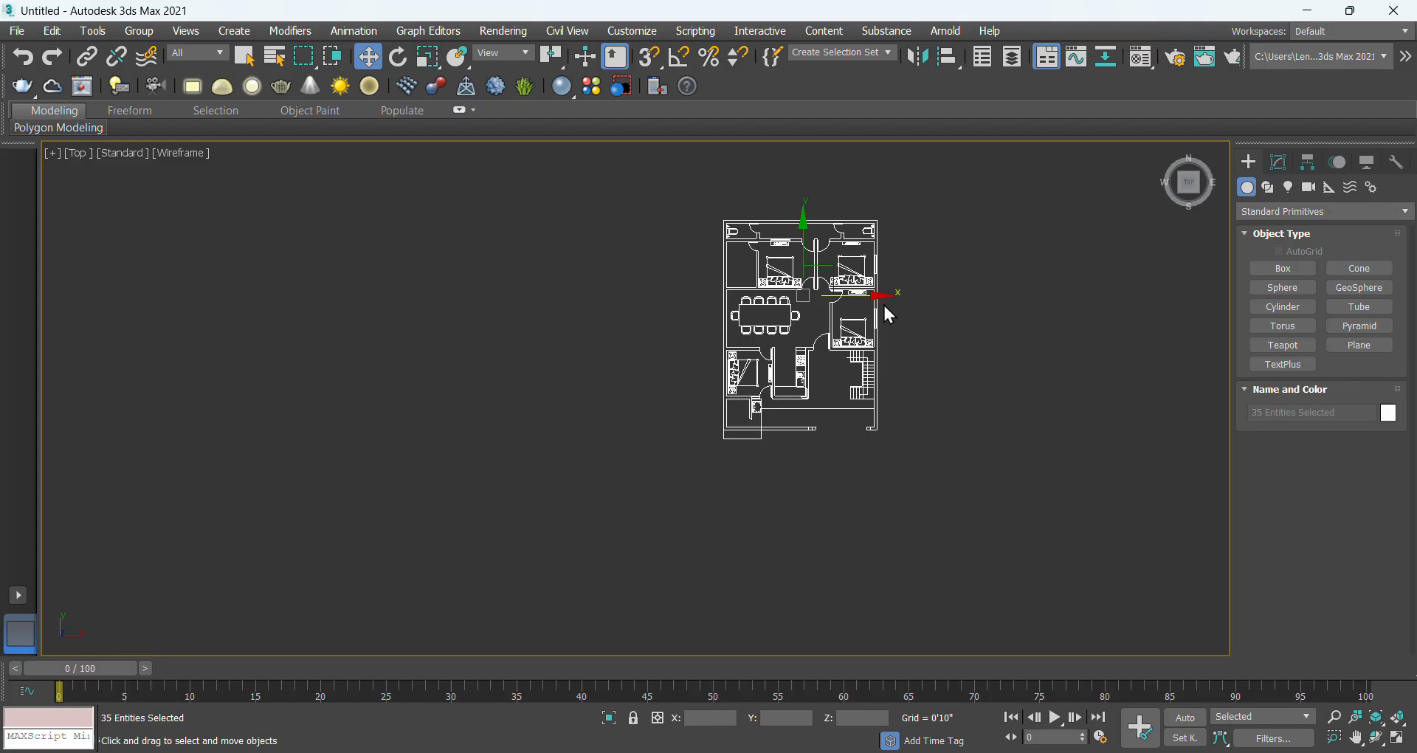
pyautogui.keyDown('shift'); pyautogui.moveTo(891, 294); pyautogui.dragTo(1184, 294); pyautogui.keyUp('shift')
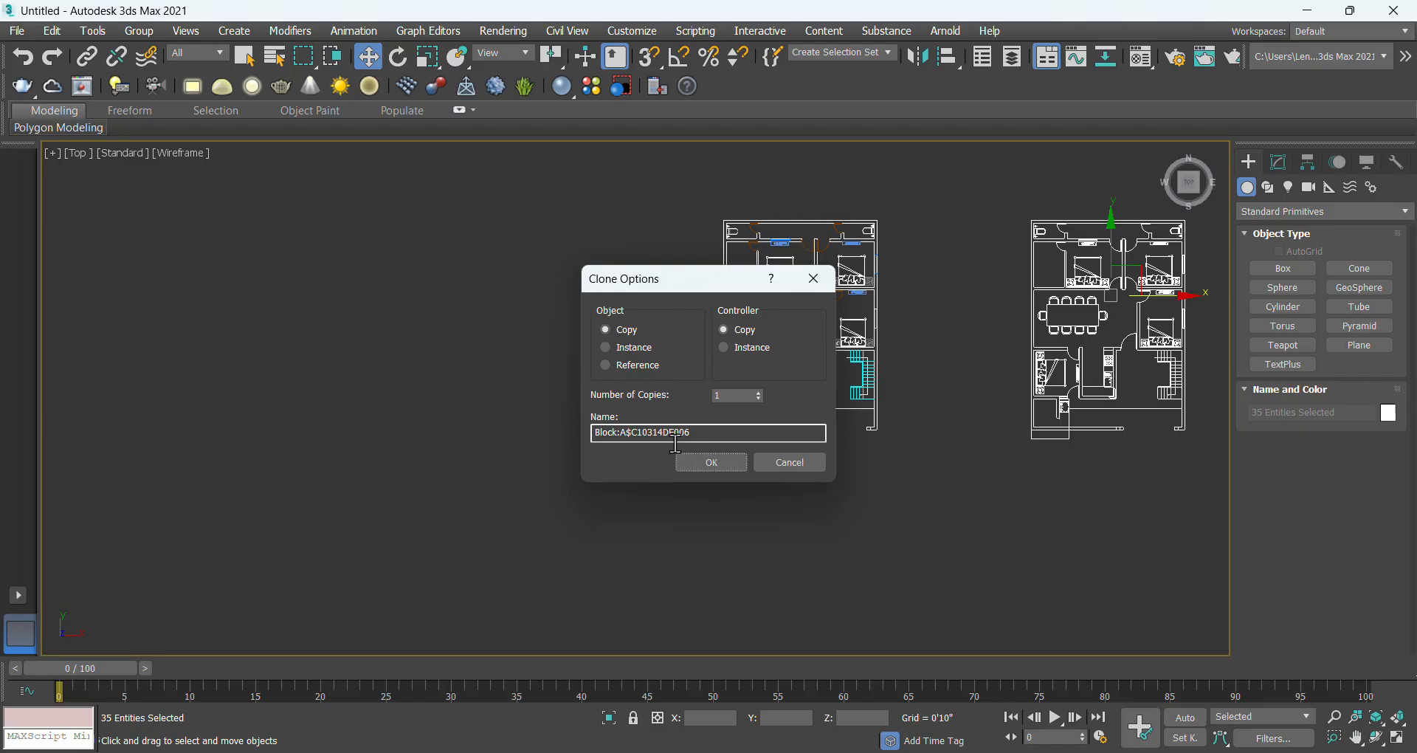
pyautogui.click(713, 462)
pyautogui.click(817, 414)
pyautogui.moveTo(765, 432); pyautogui.dragTo(642, 468, button='middle')
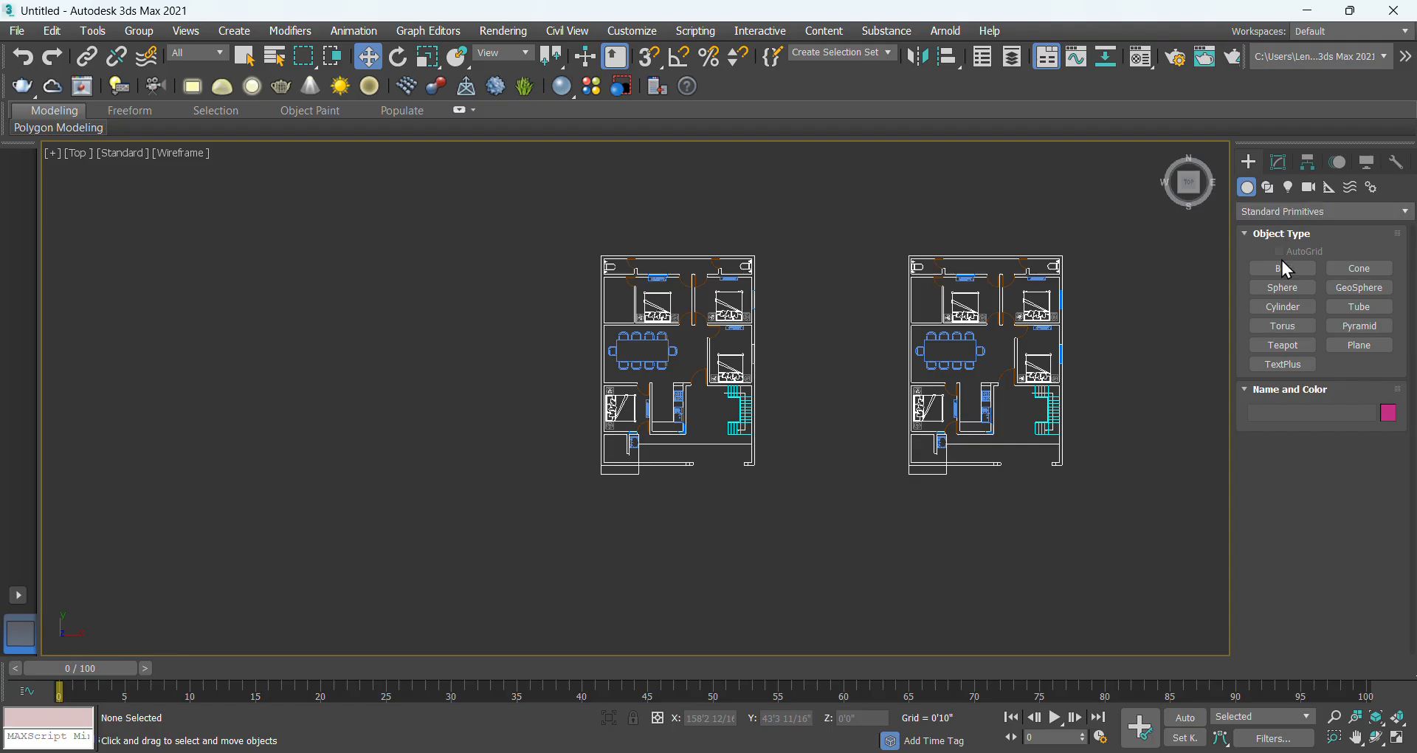
# Start an AEC Extended Wall with width 0'9", height 8'0" and Left justification.
pyautogui.click(1290, 211)
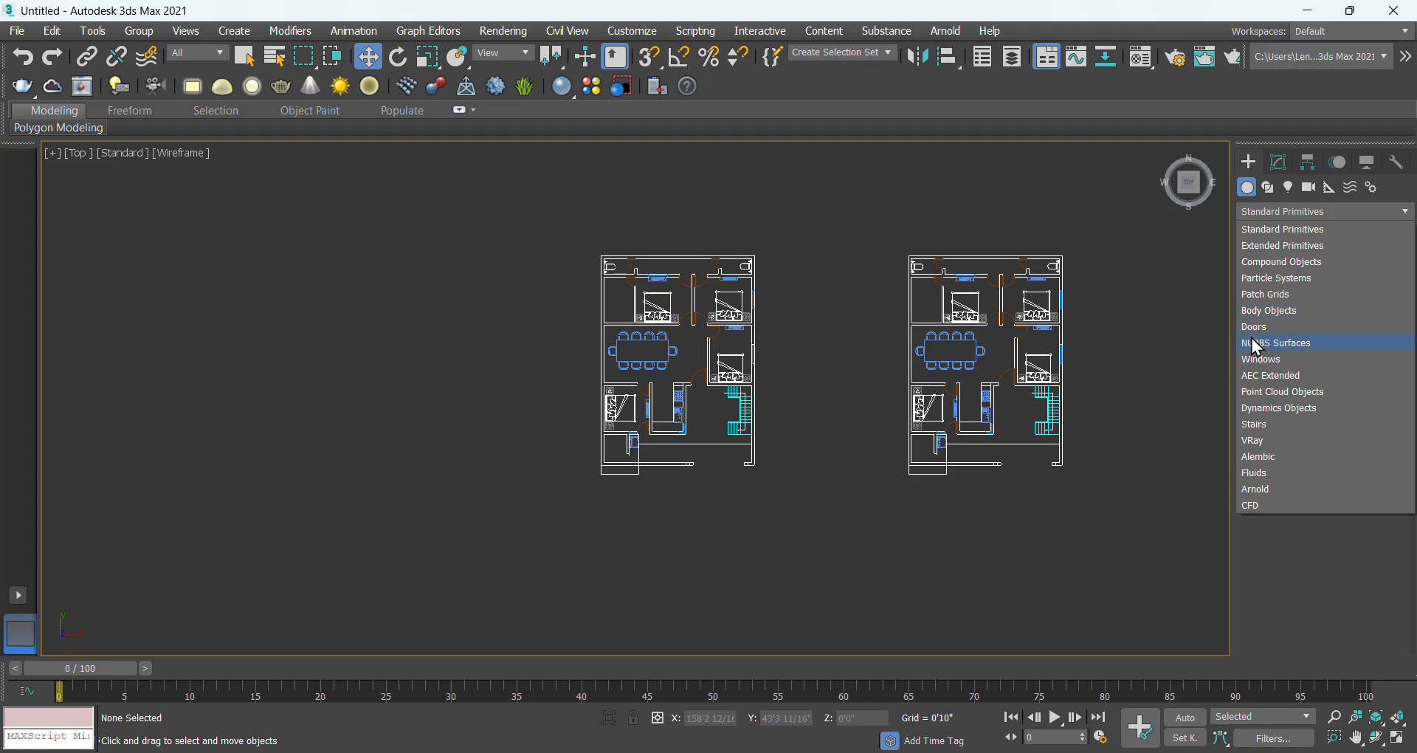
pyautogui.click(1290, 375)
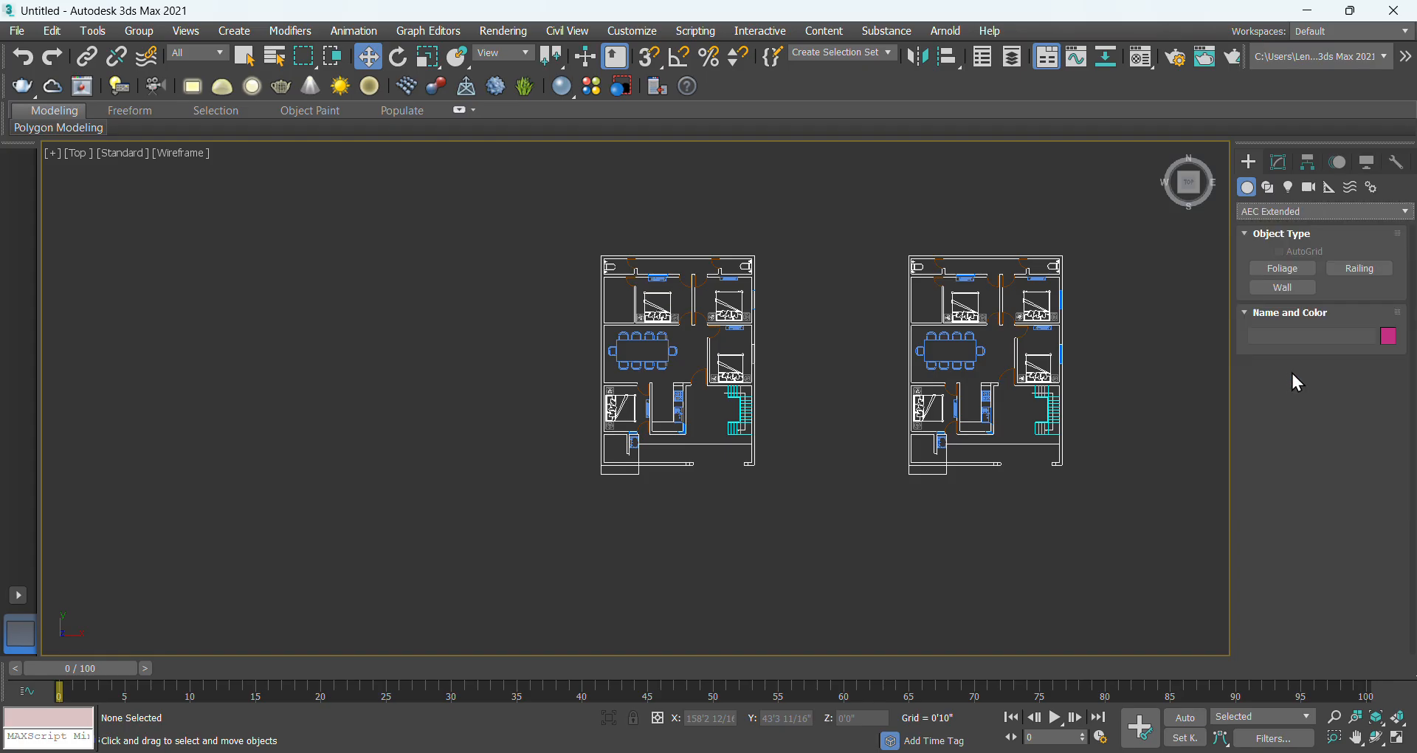
pyautogui.click(1282, 287)
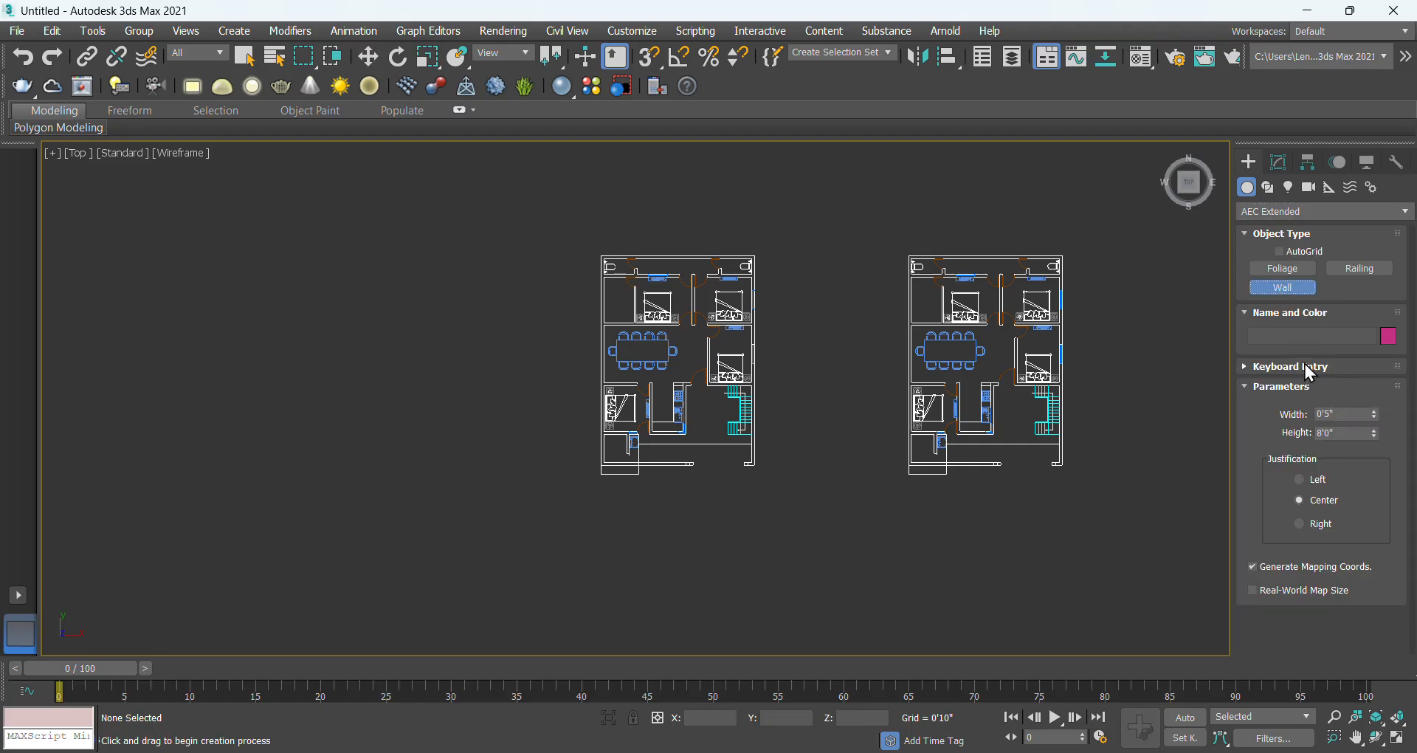
pyautogui.click(1332, 413)
pyautogui.write('9"')
pyautogui.click(1344, 433)
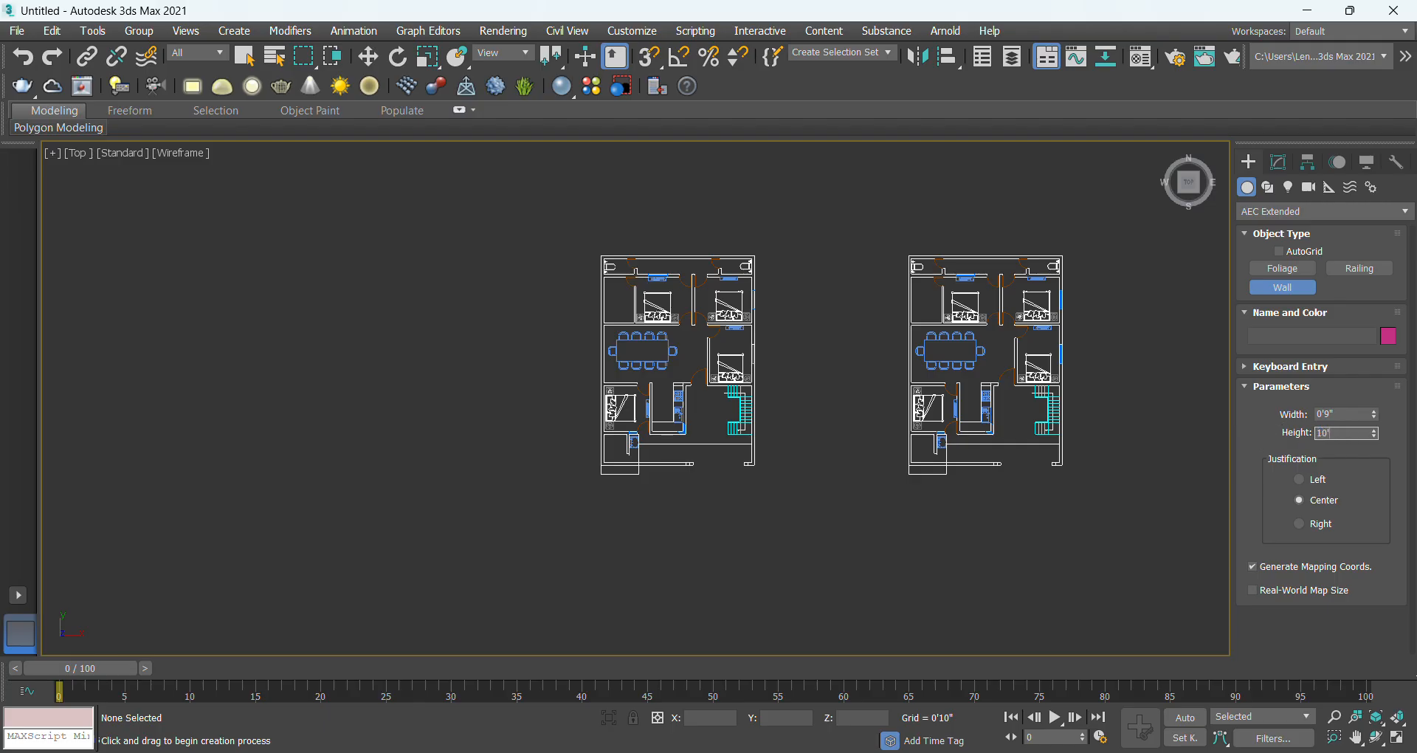
pyautogui.click(1299, 480)
pyautogui.scroll(6, 674, 285)
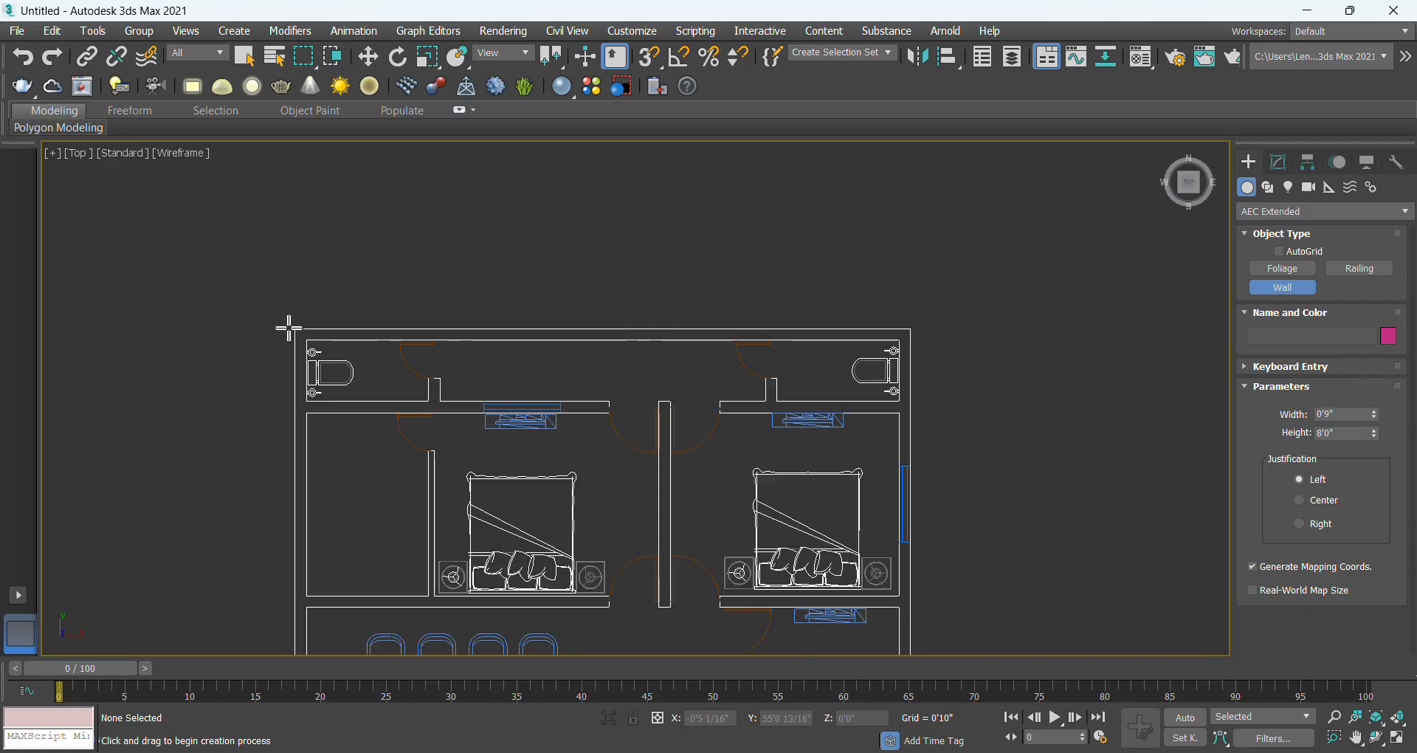
pyautogui.click(293, 328)
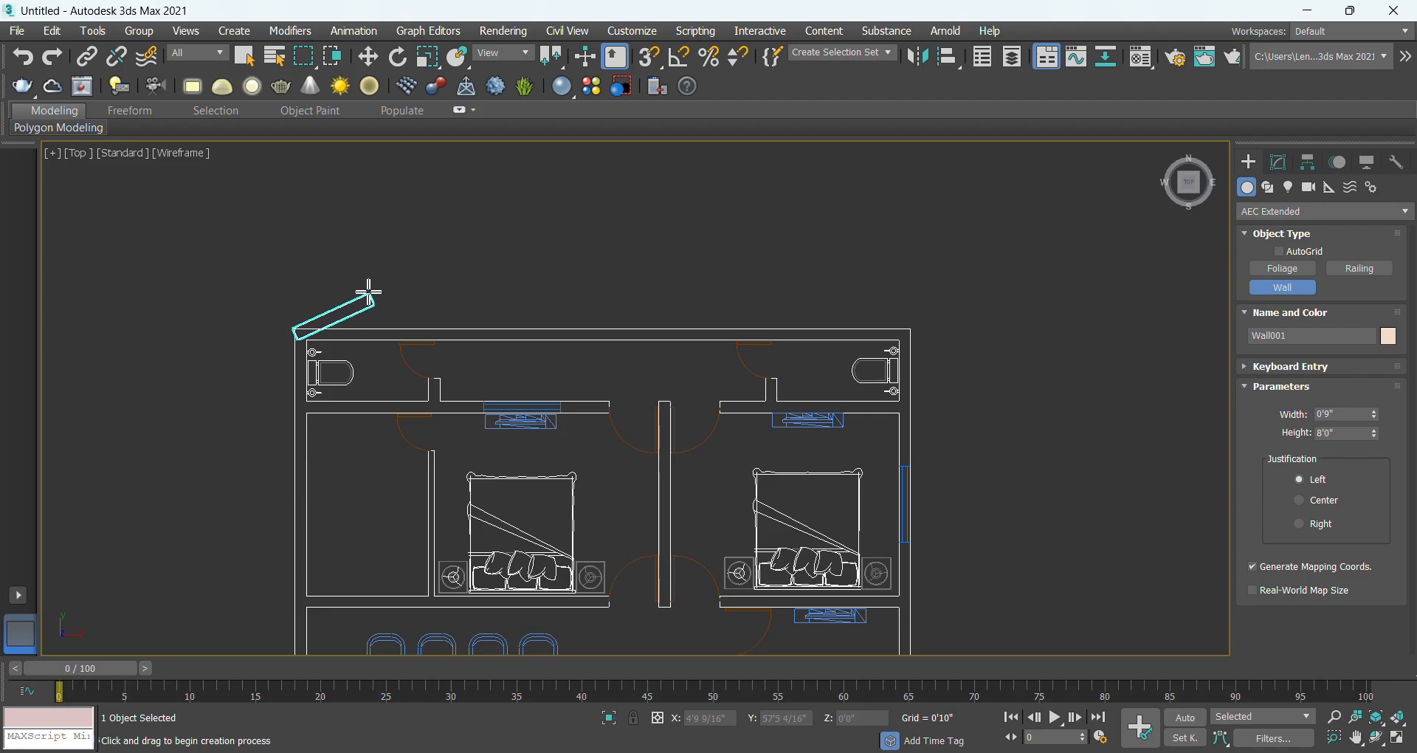
pyautogui.rightClick(381, 279)
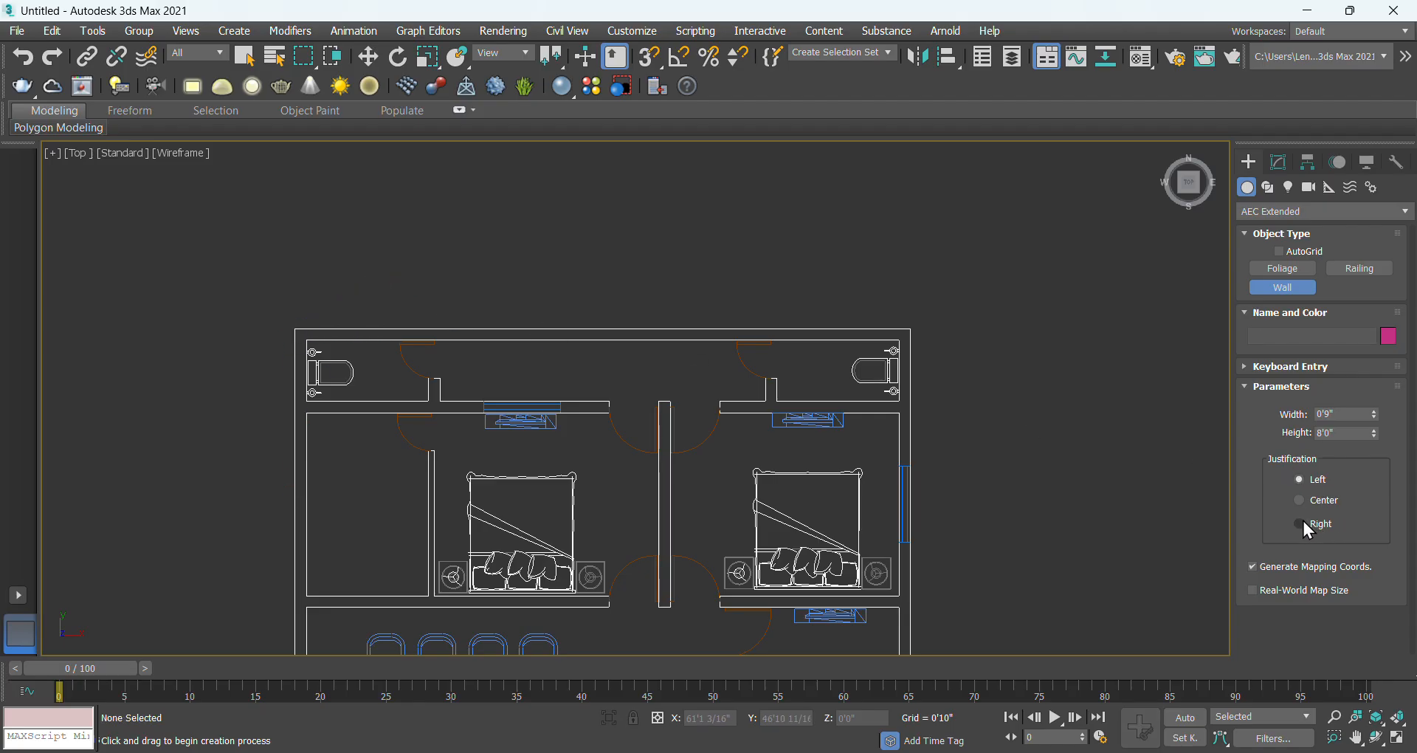
pyautogui.click(293, 329)
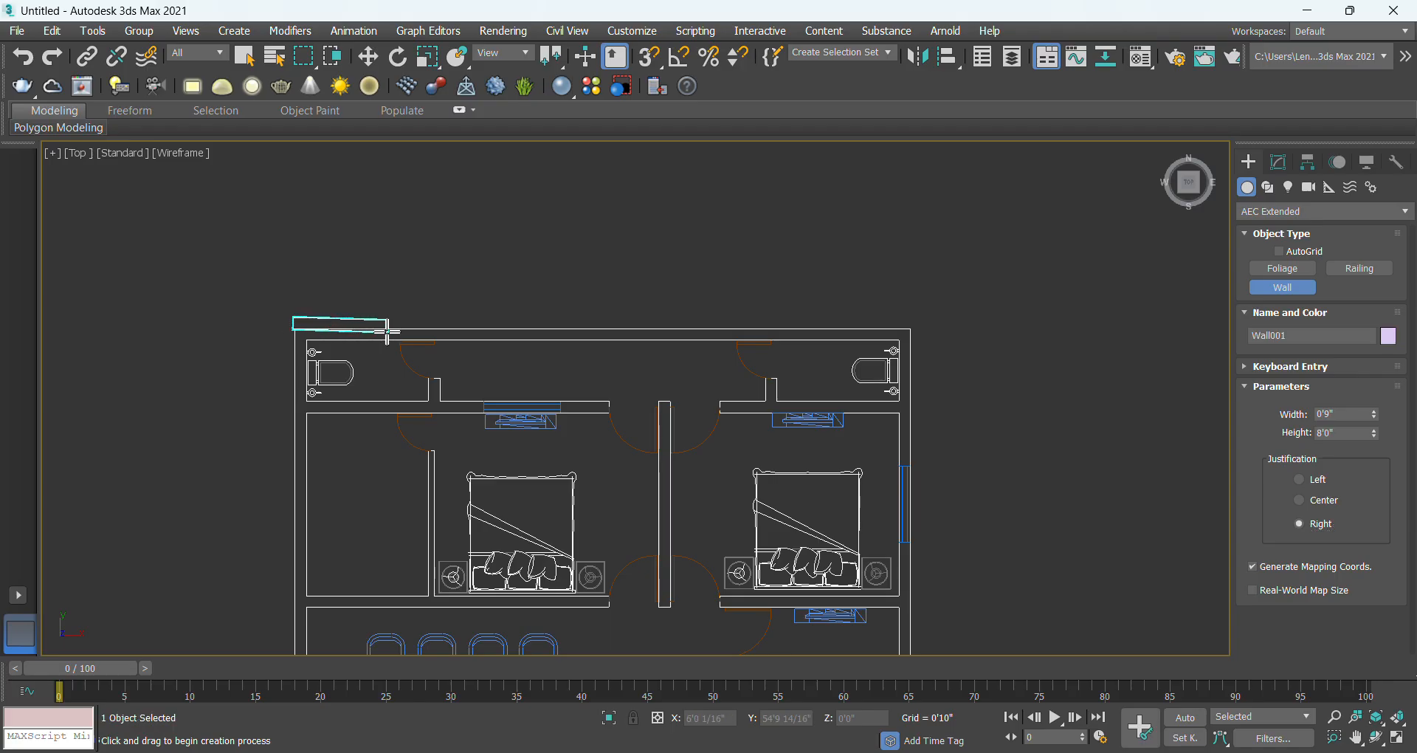
pyautogui.click(714, 329)
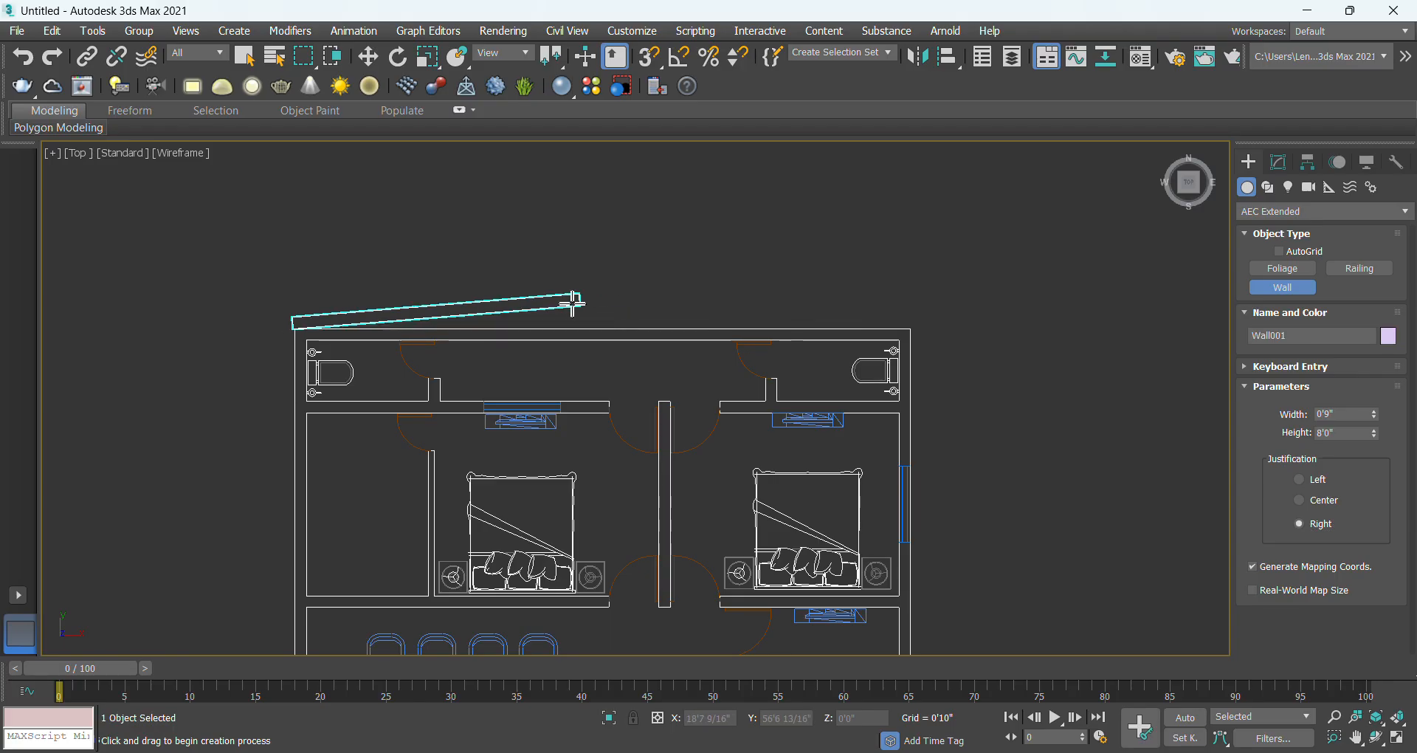
pyautogui.rightClick(471, 286)
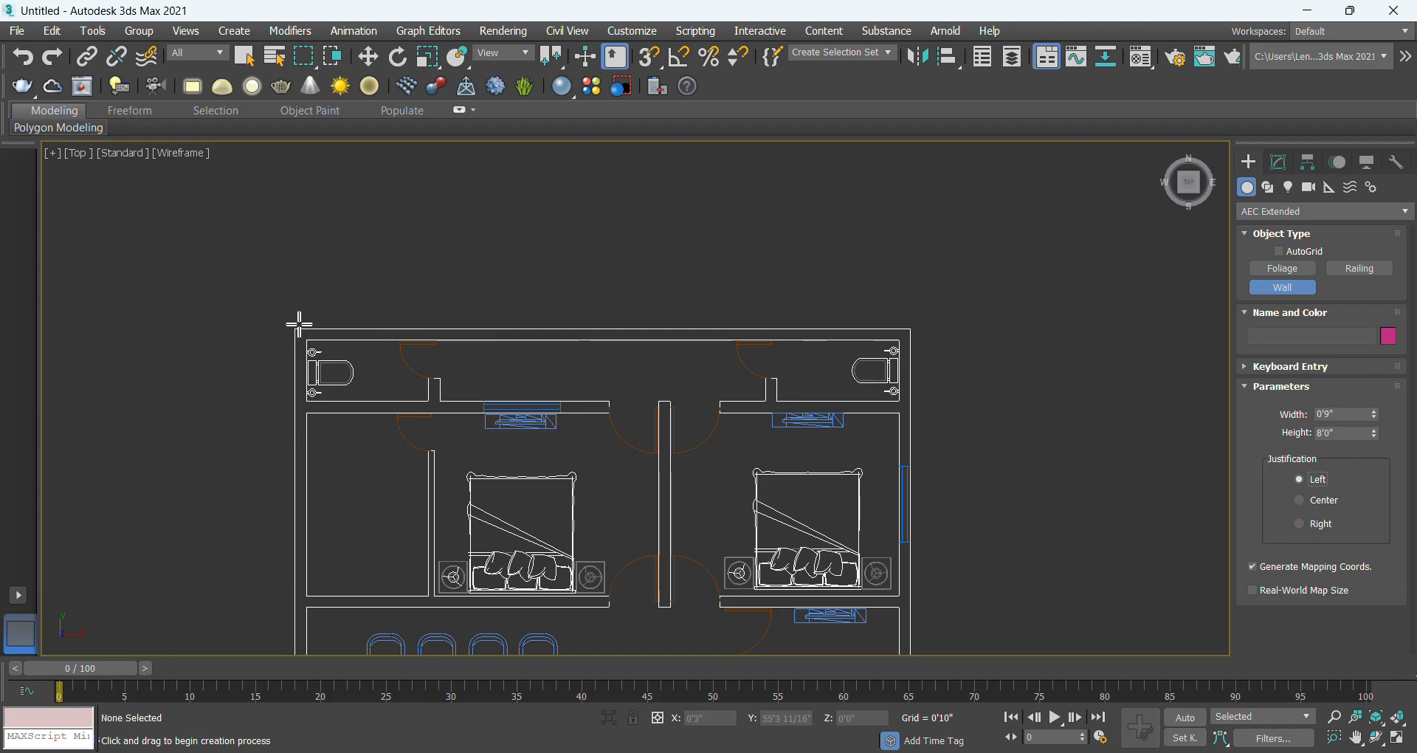
# Turn on object snapping with Endpoint as the only snap type.
pyautogui.scroll(4, 291, 331)
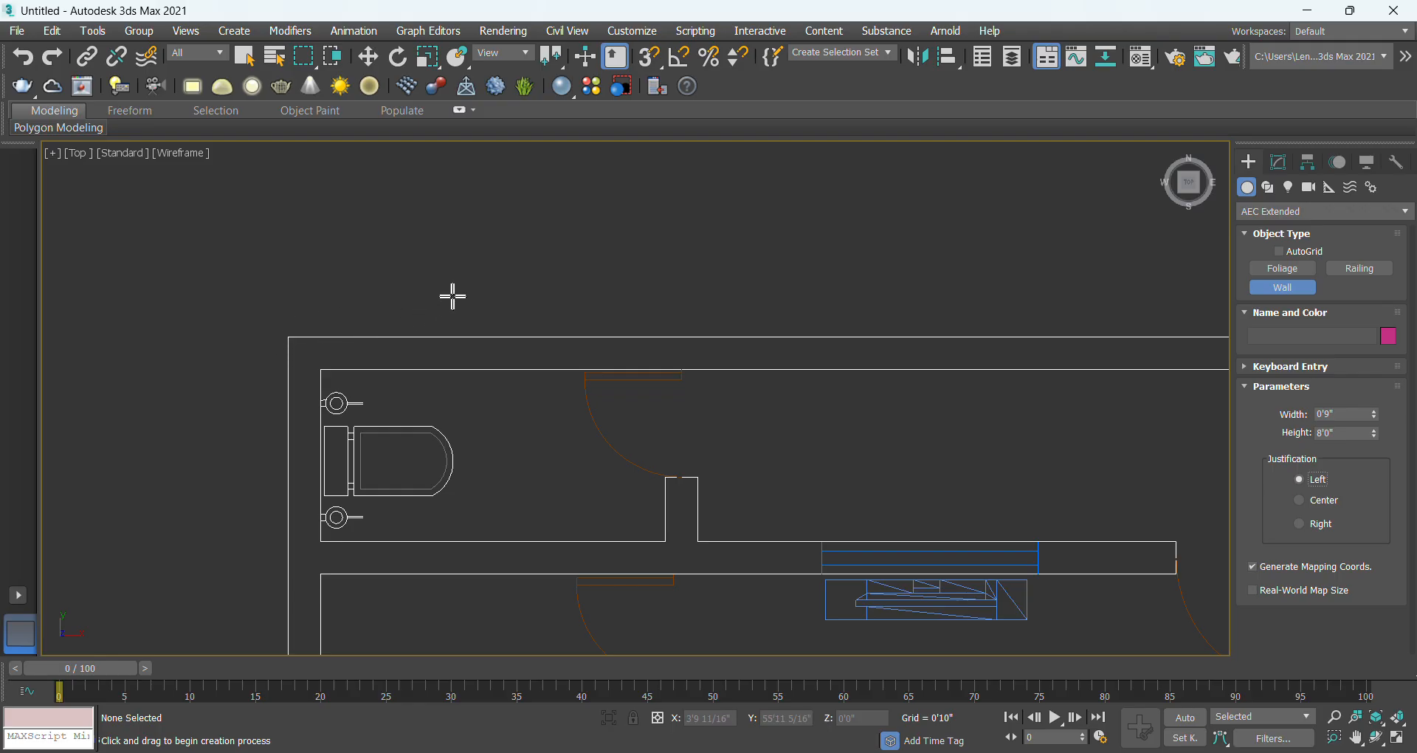
pyautogui.rightClick(658, 68)
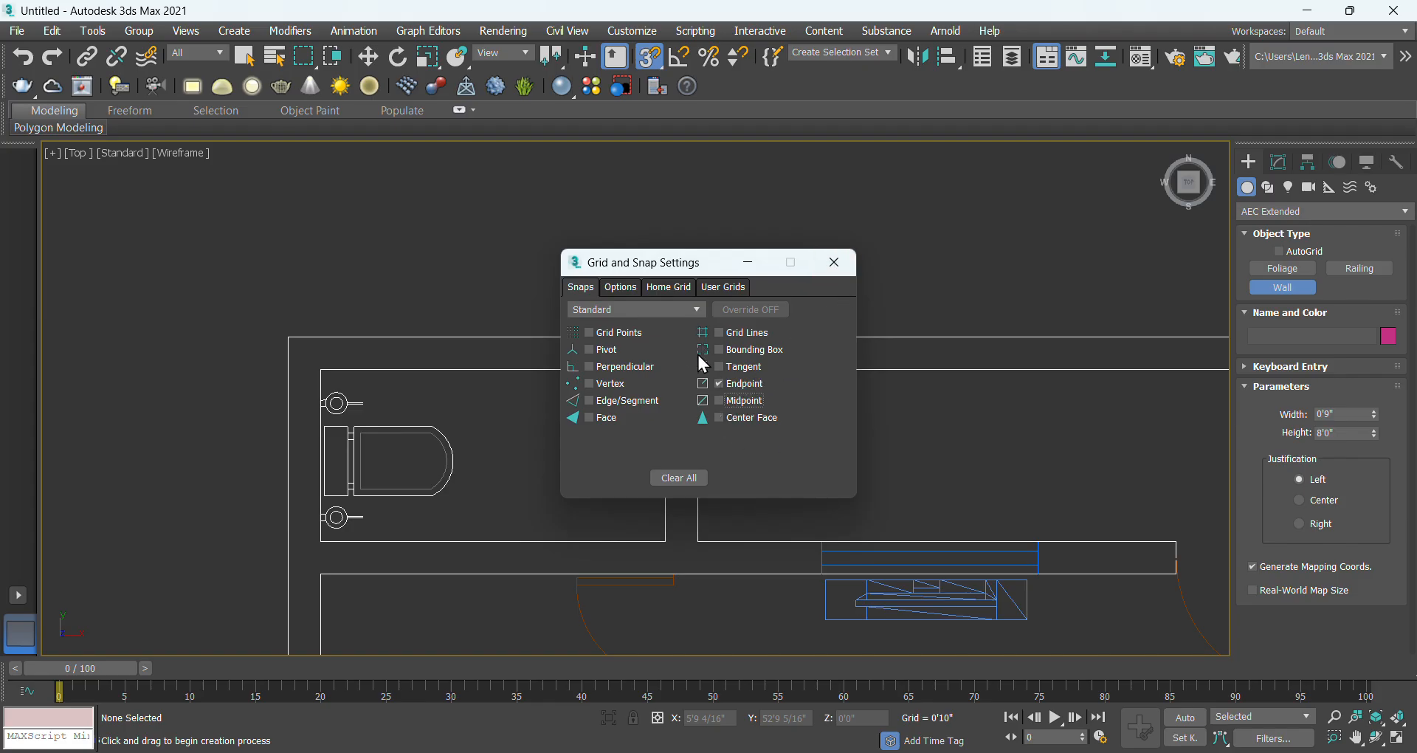
pyautogui.click(834, 262)
# Draw the wall along the original plan's top outer edge, from the upper-left outer corner to the upper-right outer corner at 40'4".
pyautogui.click(288, 338)
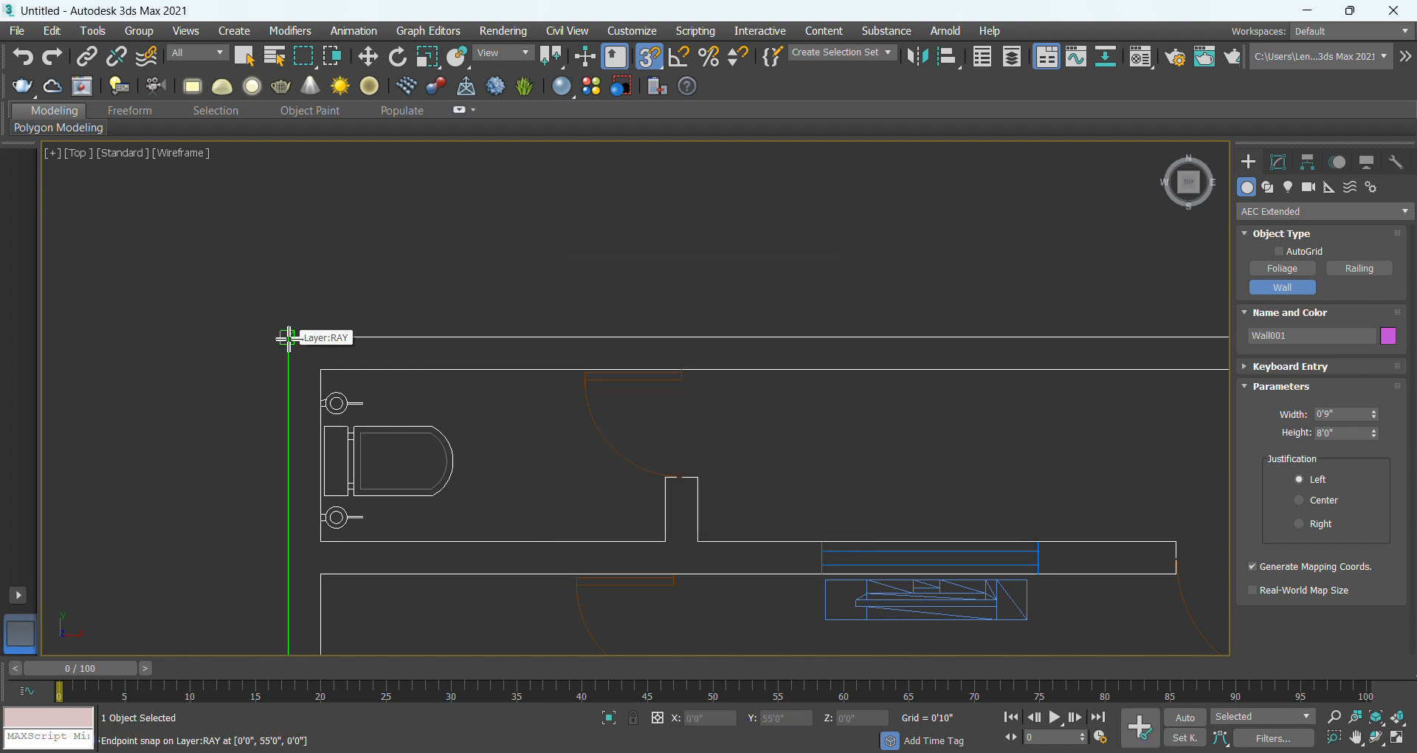
pyautogui.scroll(-2, 322, 330)
pyautogui.scroll(-2, 322, 331)
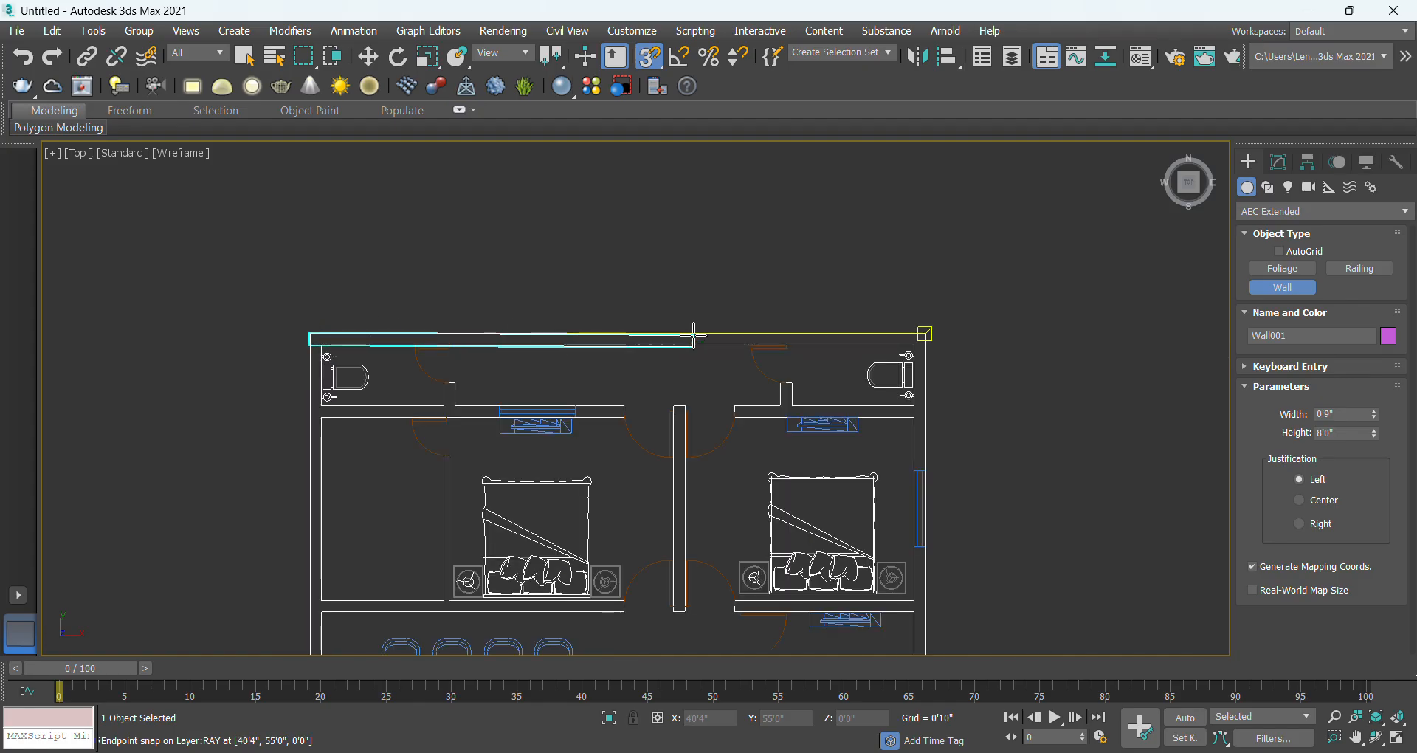
pyautogui.click(924, 333)
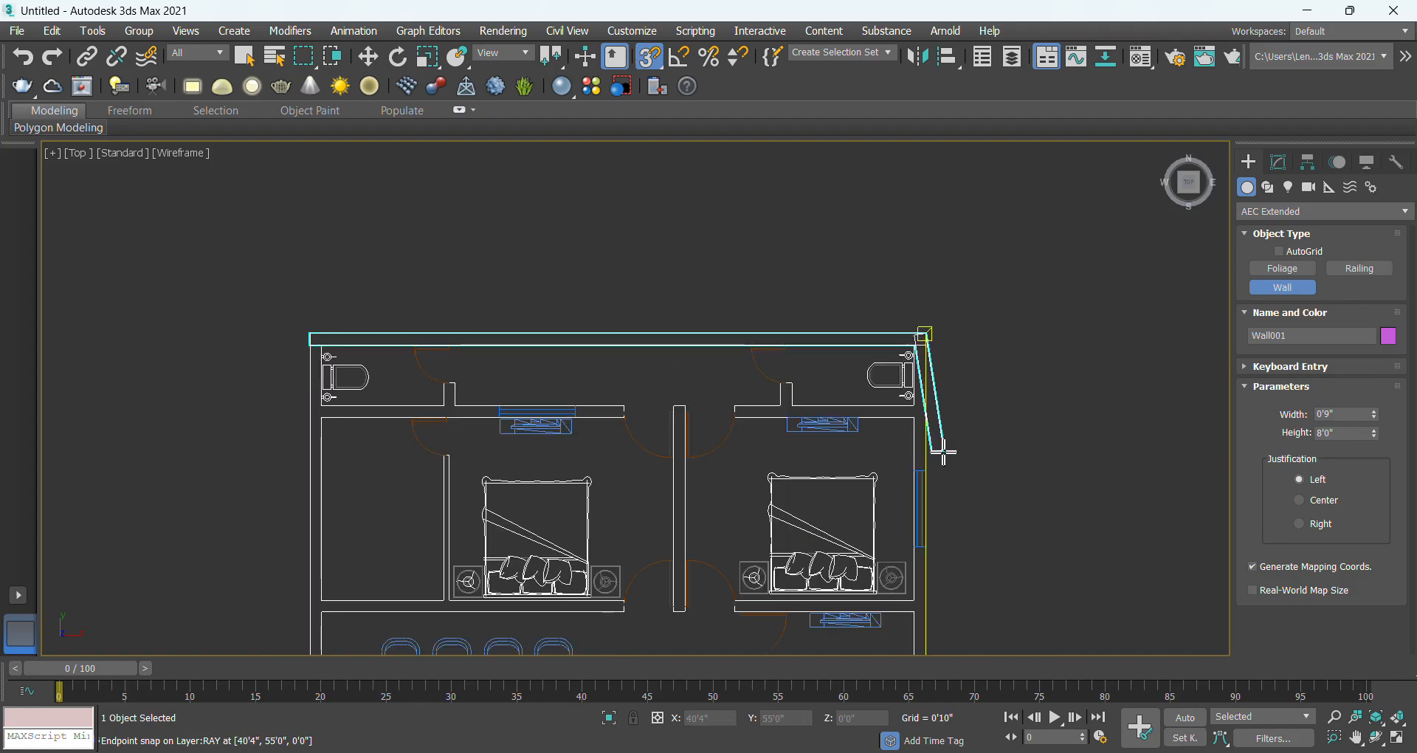
# Continue the wall down the plan's right outer edge and around the short front return to X 37'7", and finish it.
pyautogui.moveTo(949, 538); pyautogui.dragTo(947, 299, button='middle')
pyautogui.scroll(-3, 949, 307)
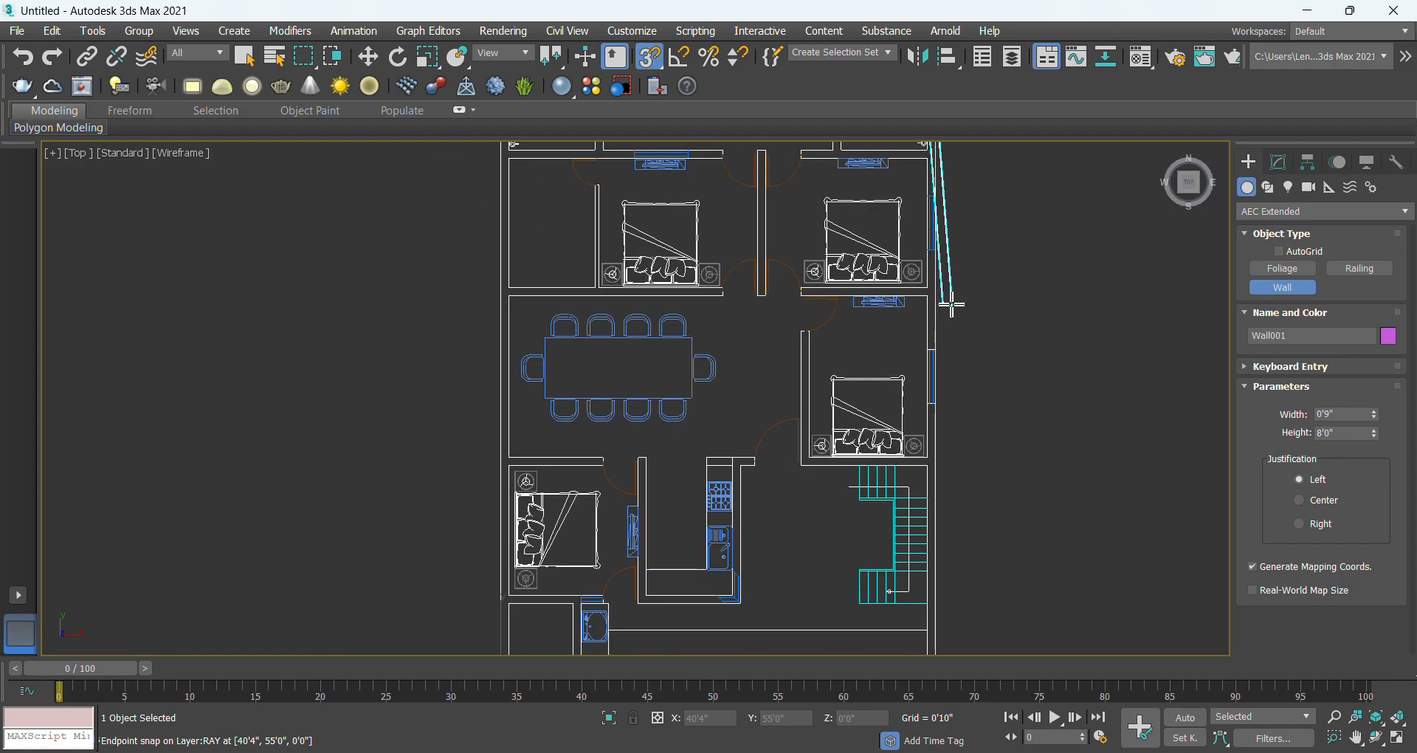
pyautogui.scroll(5, 947, 568)
pyautogui.click(946, 568)
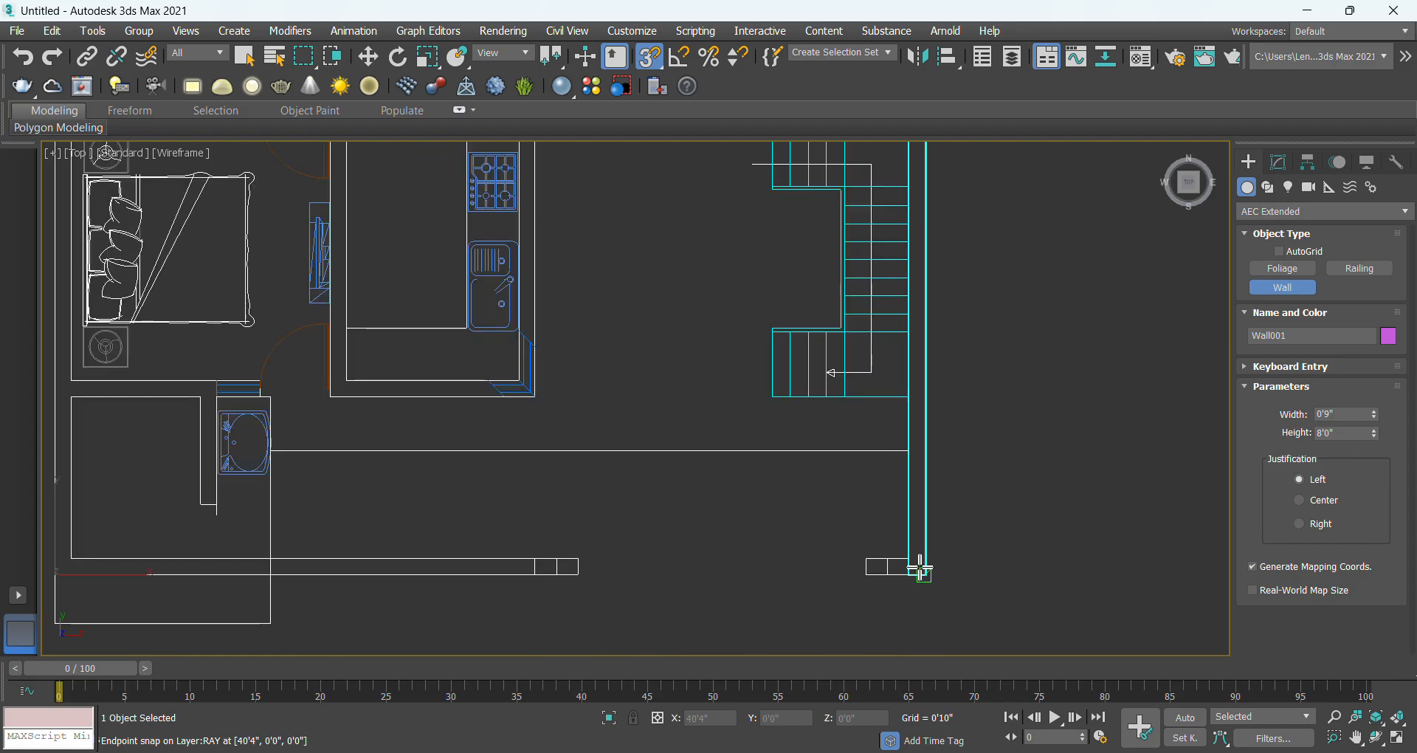
pyautogui.scroll(3, 879, 601)
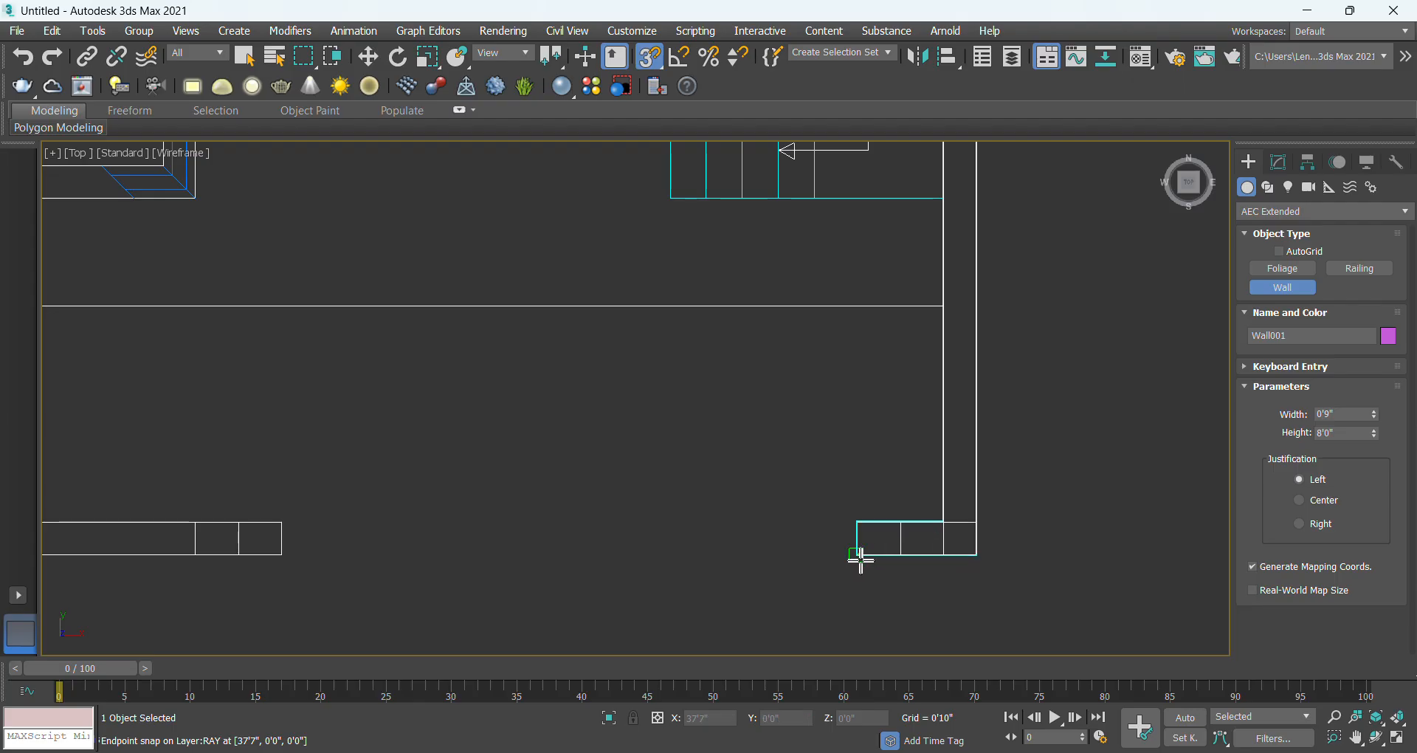
pyautogui.click(862, 558)
pyautogui.rightClick(750, 509)
pyautogui.scroll(-6, 785, 586)
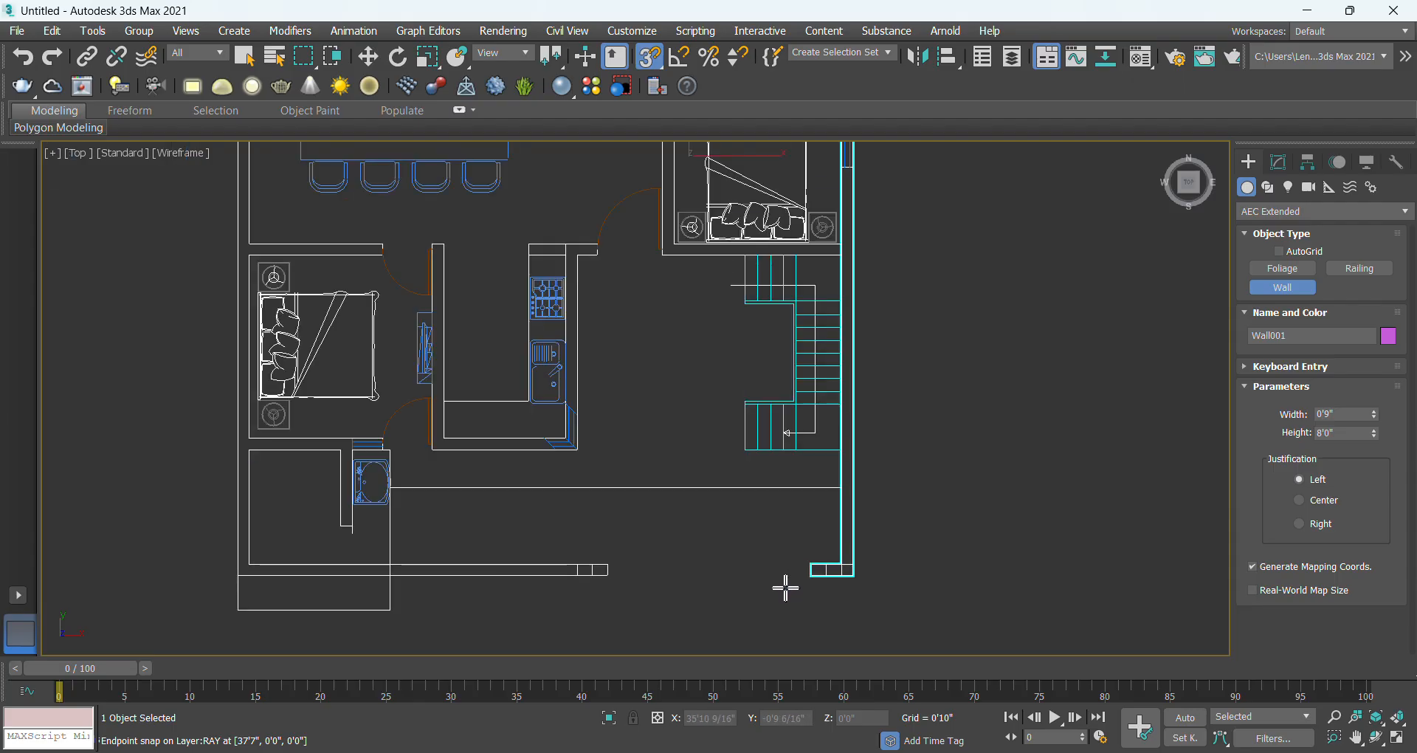
pyautogui.moveTo(771, 252); pyautogui.dragTo(738, 509, button='middle')
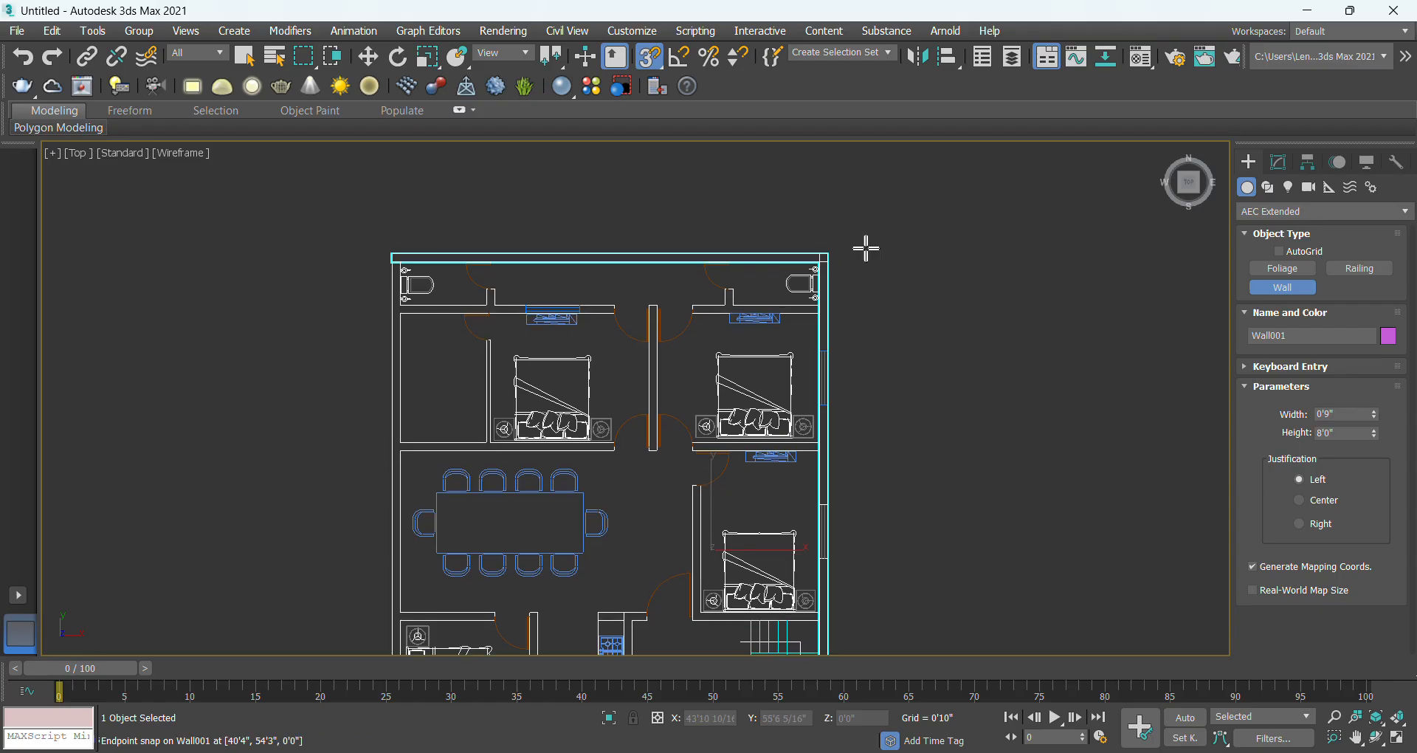
pyautogui.scroll(7, 414, 303)
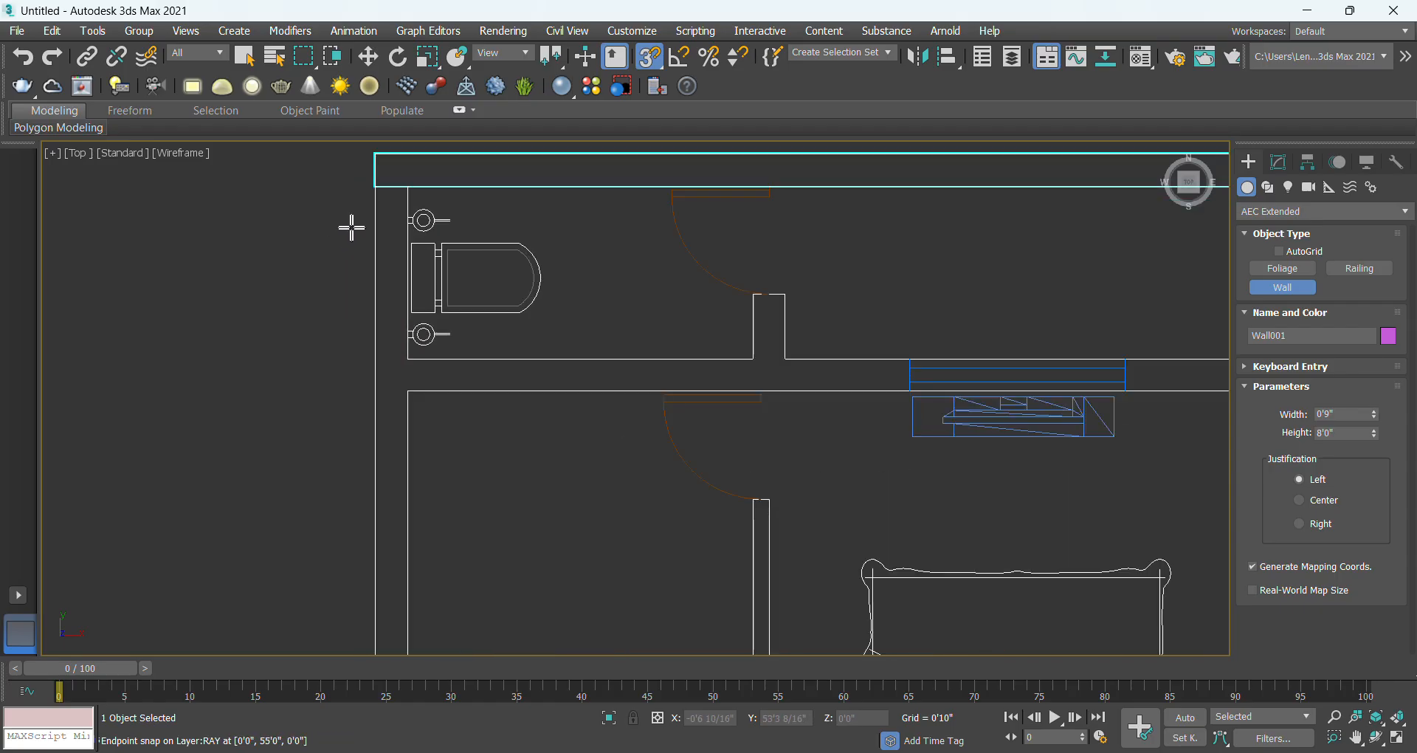
pyautogui.click(376, 188)
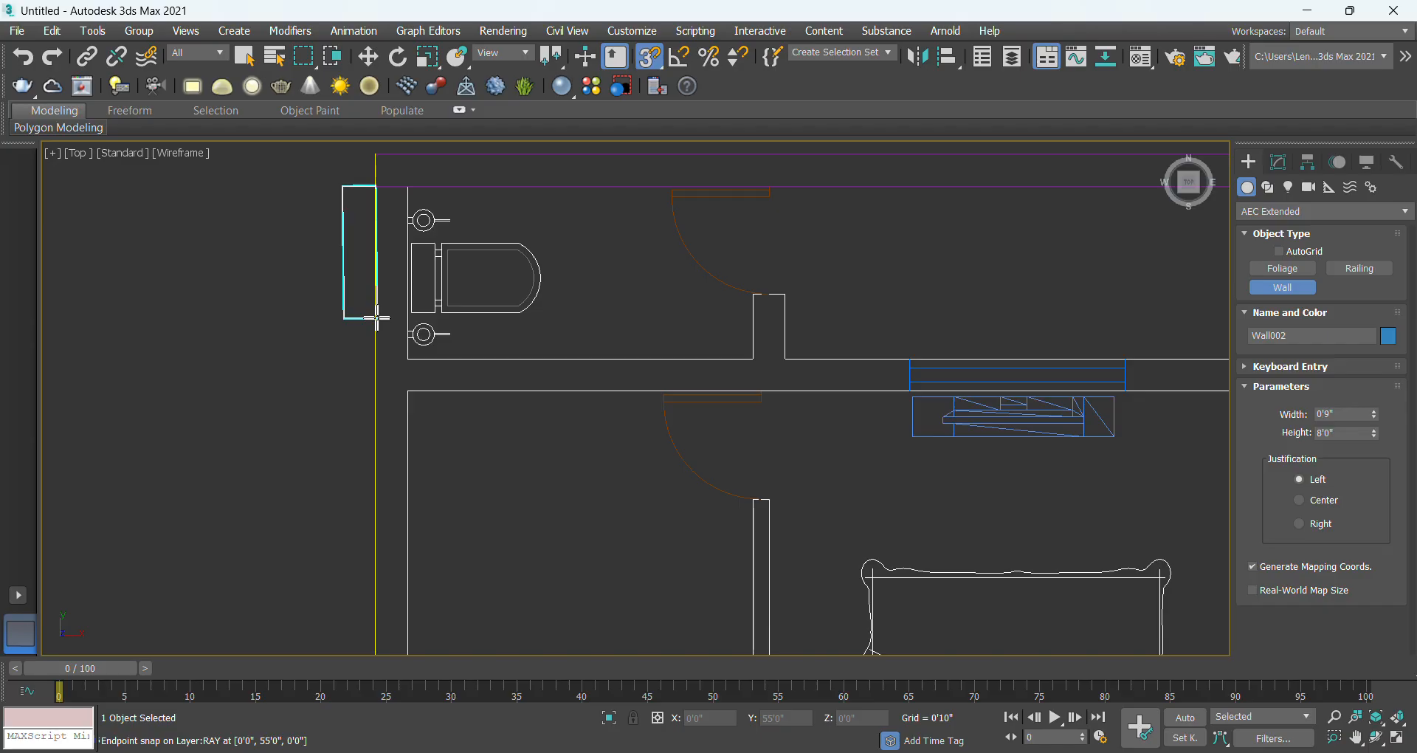
pyautogui.rightClick(329, 285)
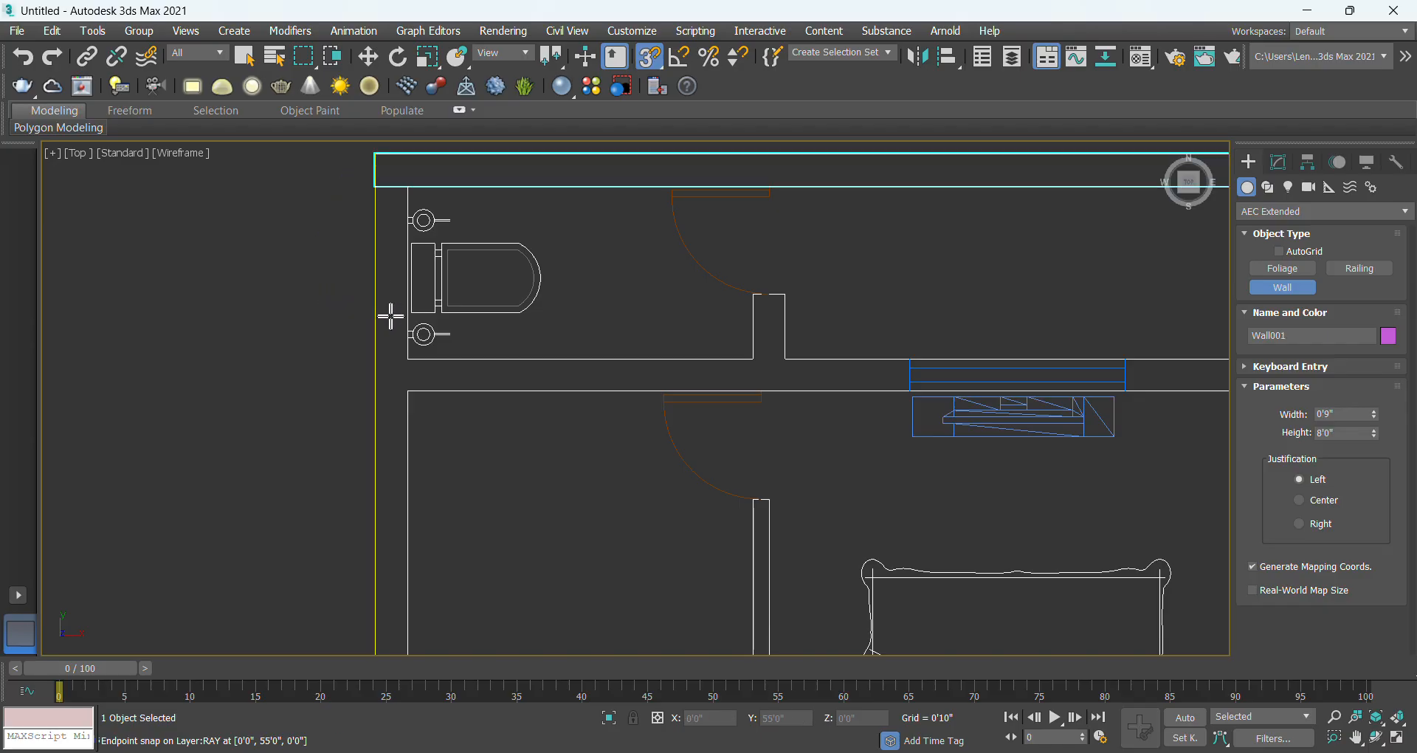
pyautogui.click(398, 356)
pyautogui.rightClick(412, 215)
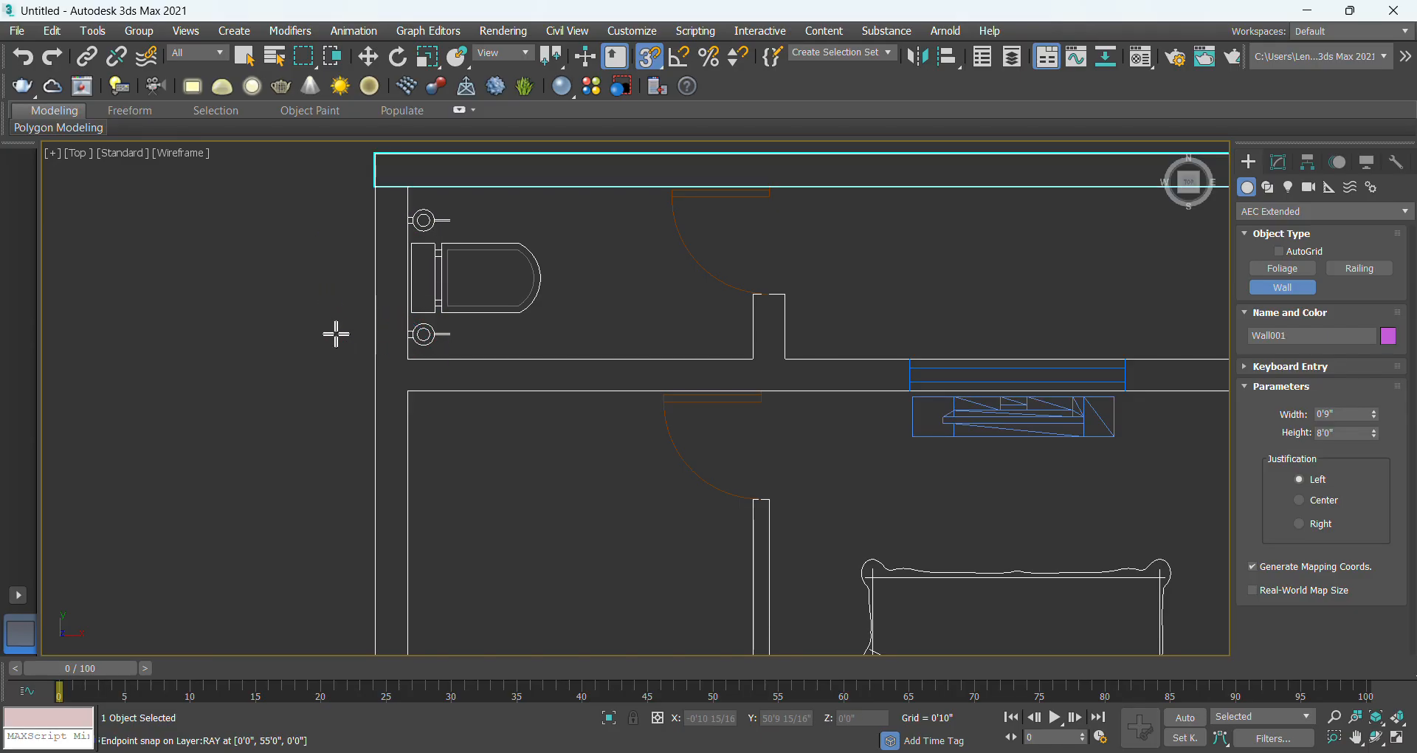
# Draw the left outer wall from the plan's lower-left outer corner up to the inner face of the top wall at Y 54'3".
pyautogui.scroll(-5, 502, 244)
pyautogui.scroll(-3, 502, 247)
pyautogui.scroll(10, 491, 516)
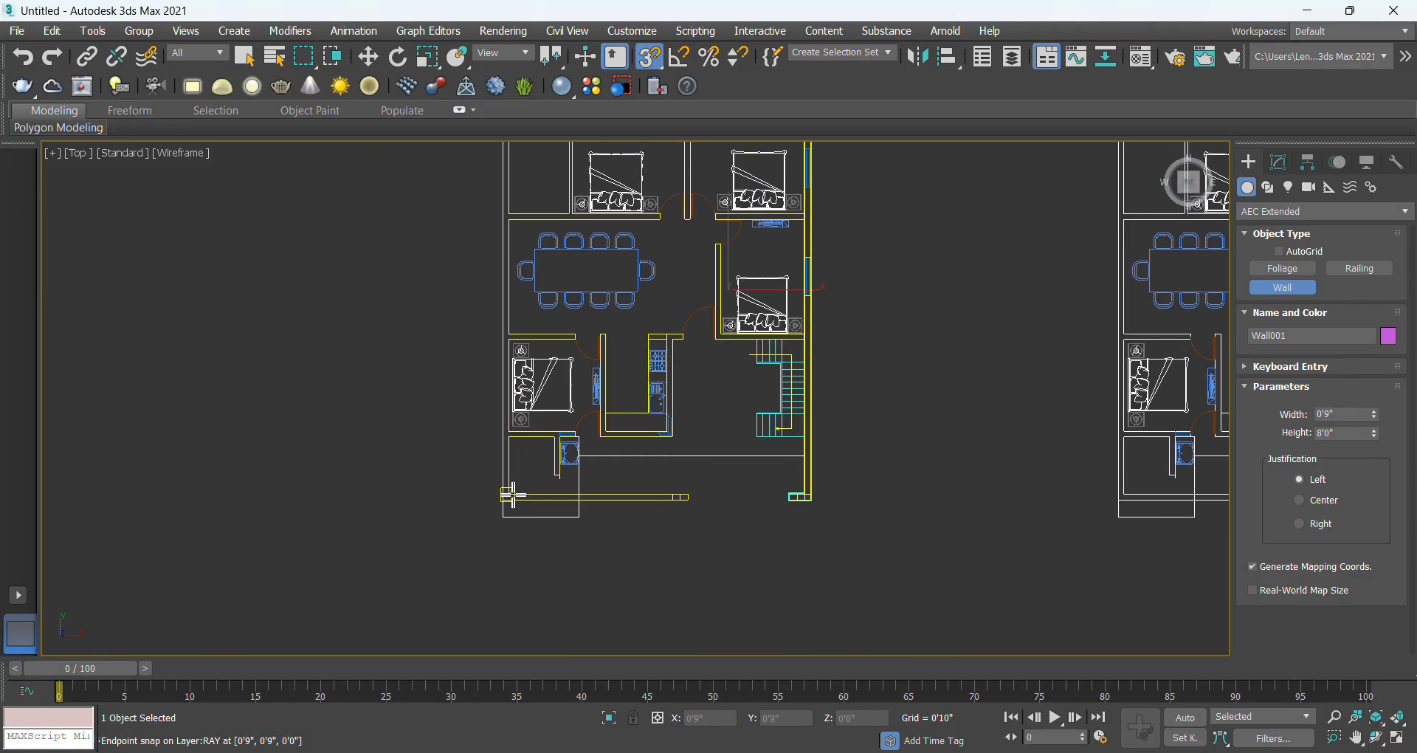
pyautogui.click(488, 508)
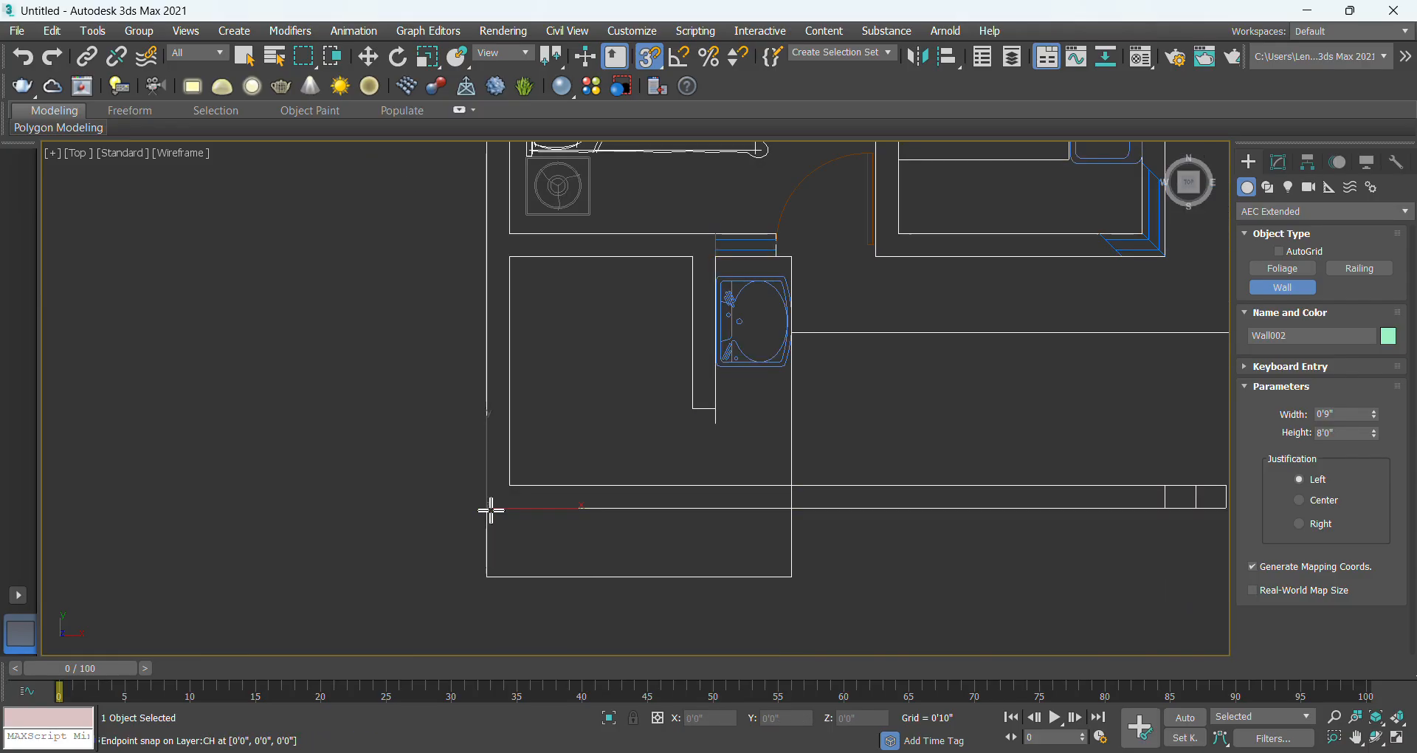
pyautogui.scroll(-3, 481, 389)
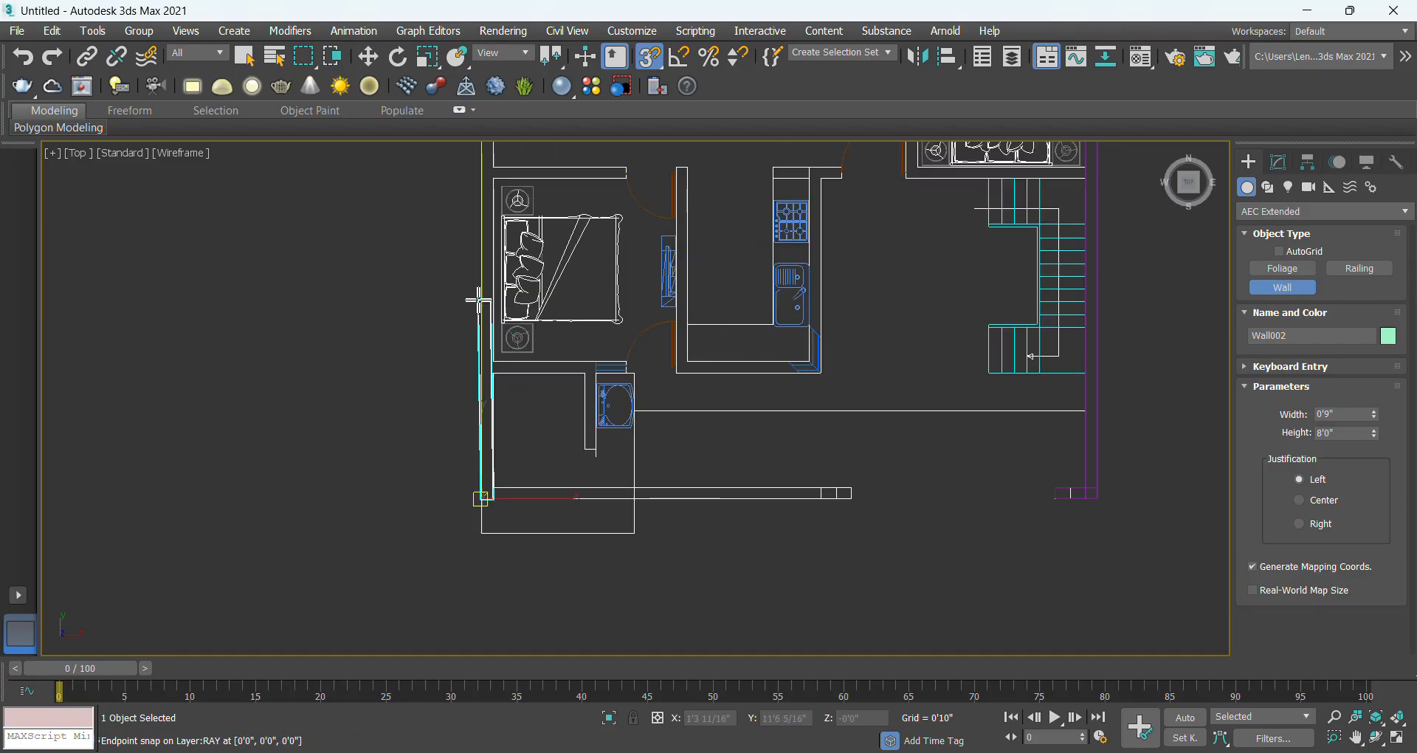
pyautogui.scroll(2, 493, 614)
pyautogui.scroll(3, 475, 215)
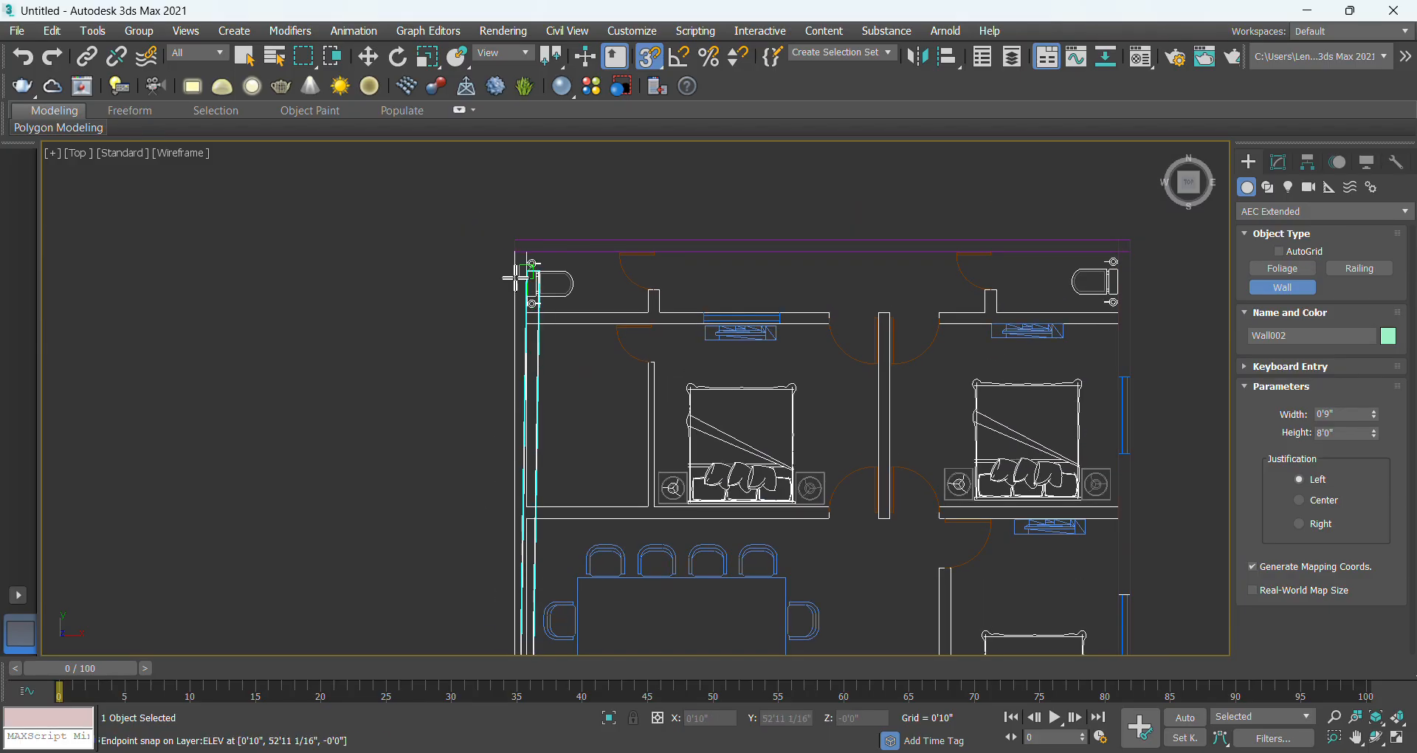
pyautogui.scroll(2, 509, 274)
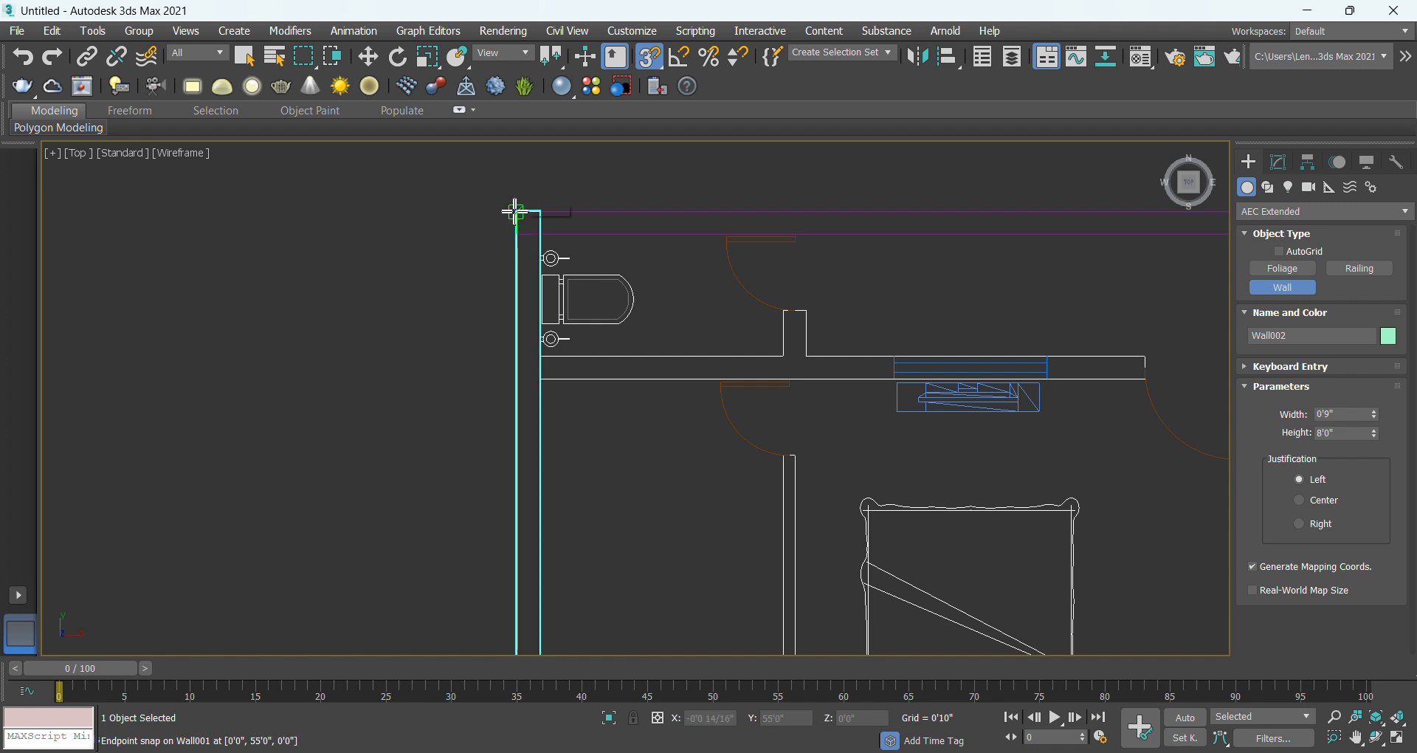
pyautogui.scroll(4, 513, 230)
pyautogui.click(525, 249)
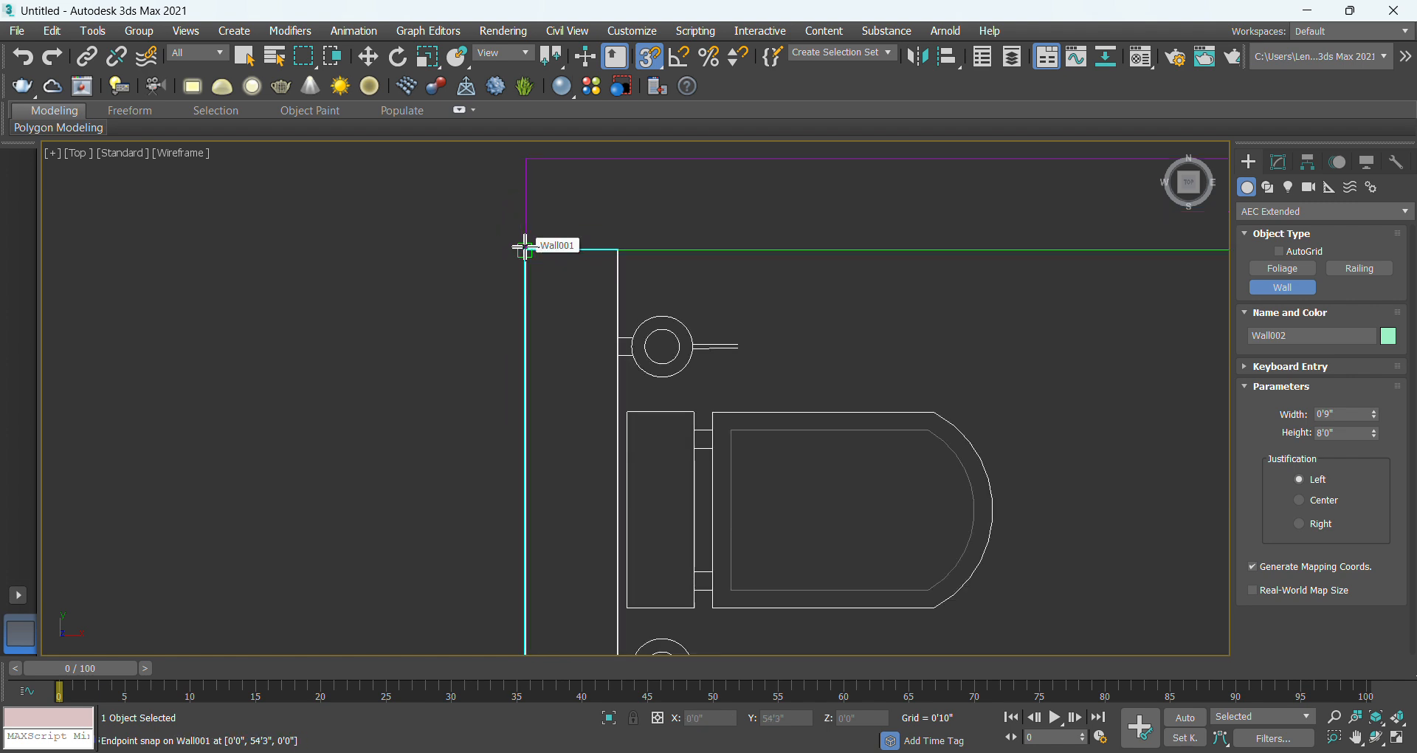
pyautogui.rightClick(357, 288)
pyautogui.scroll(-5, 522, 263)
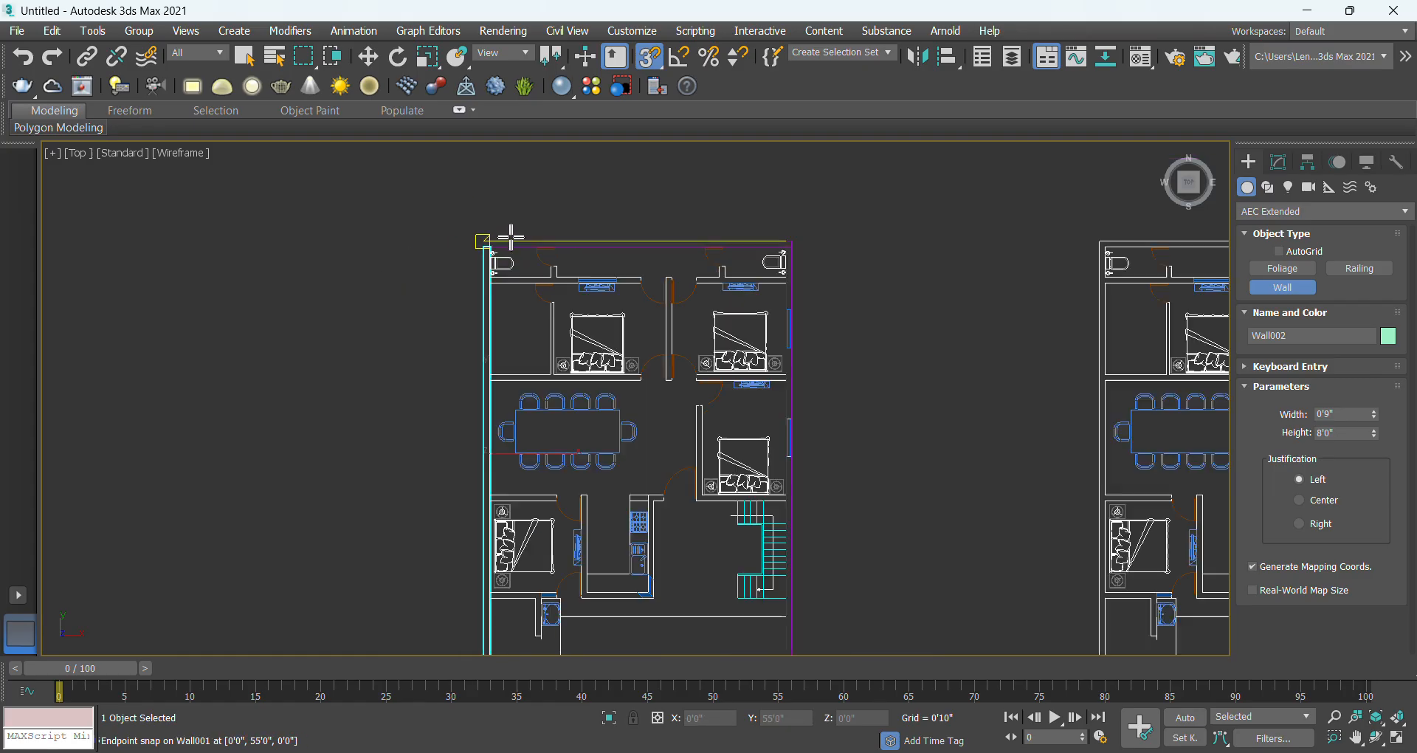
pyautogui.scroll(2, 620, 307)
pyautogui.scroll(2, 401, 259)
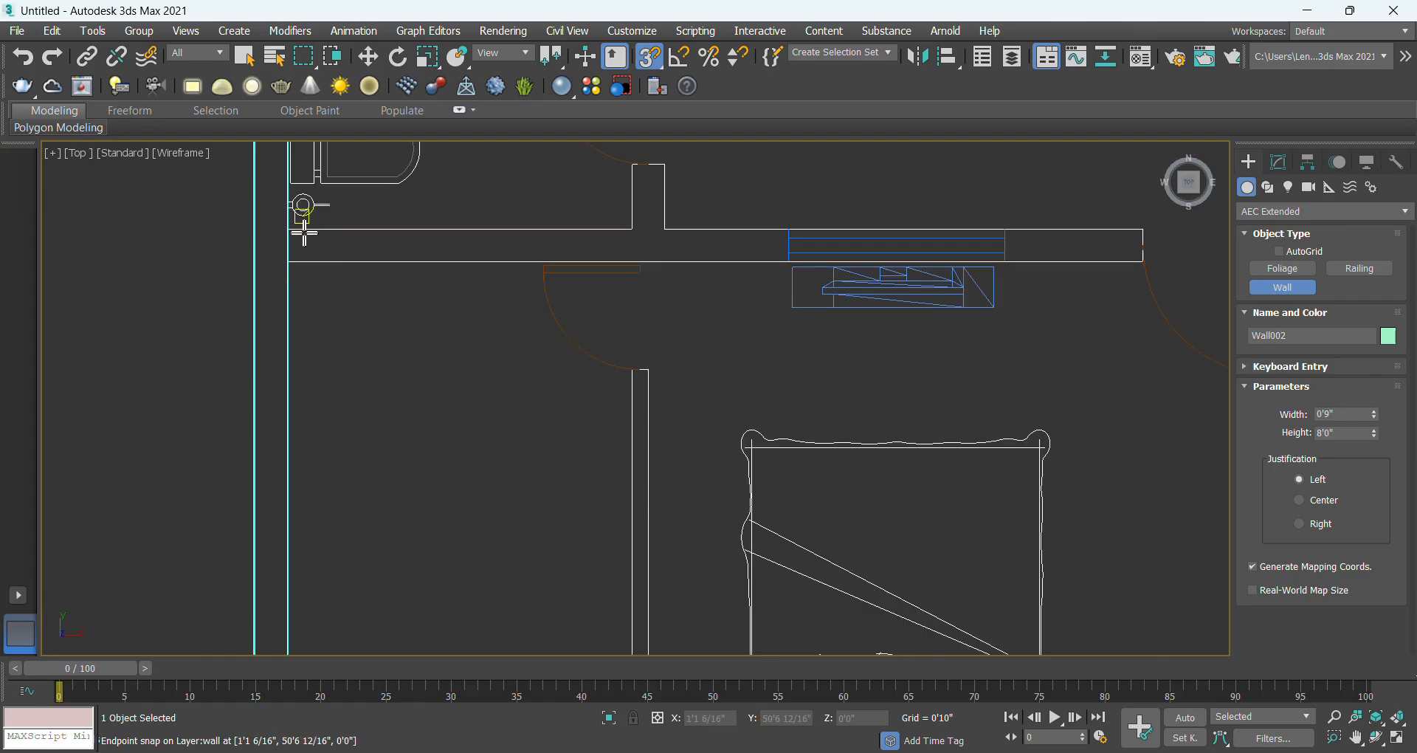
pyautogui.scroll(-2, 405, 348)
pyautogui.scroll(-1, 659, 365)
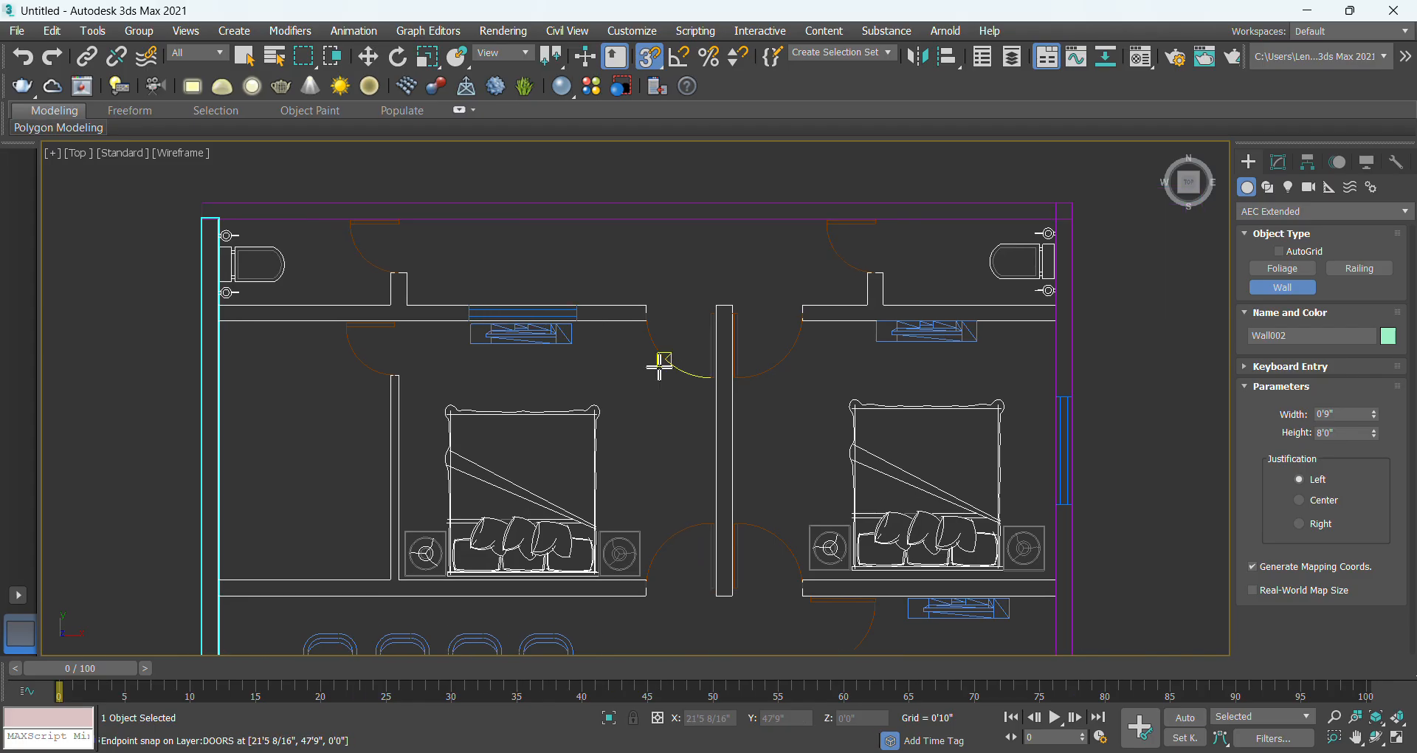
pyautogui.click(1050, 305)
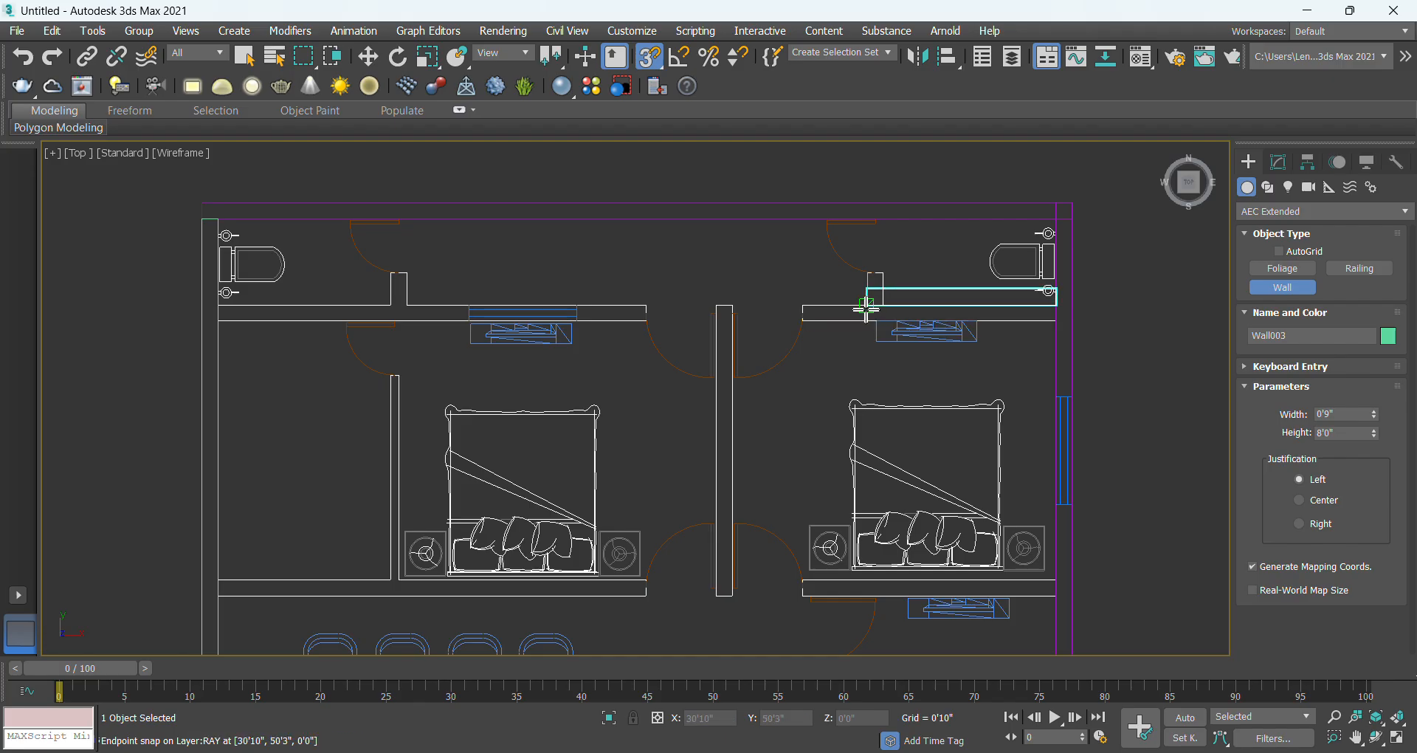
pyautogui.rightClick(822, 282)
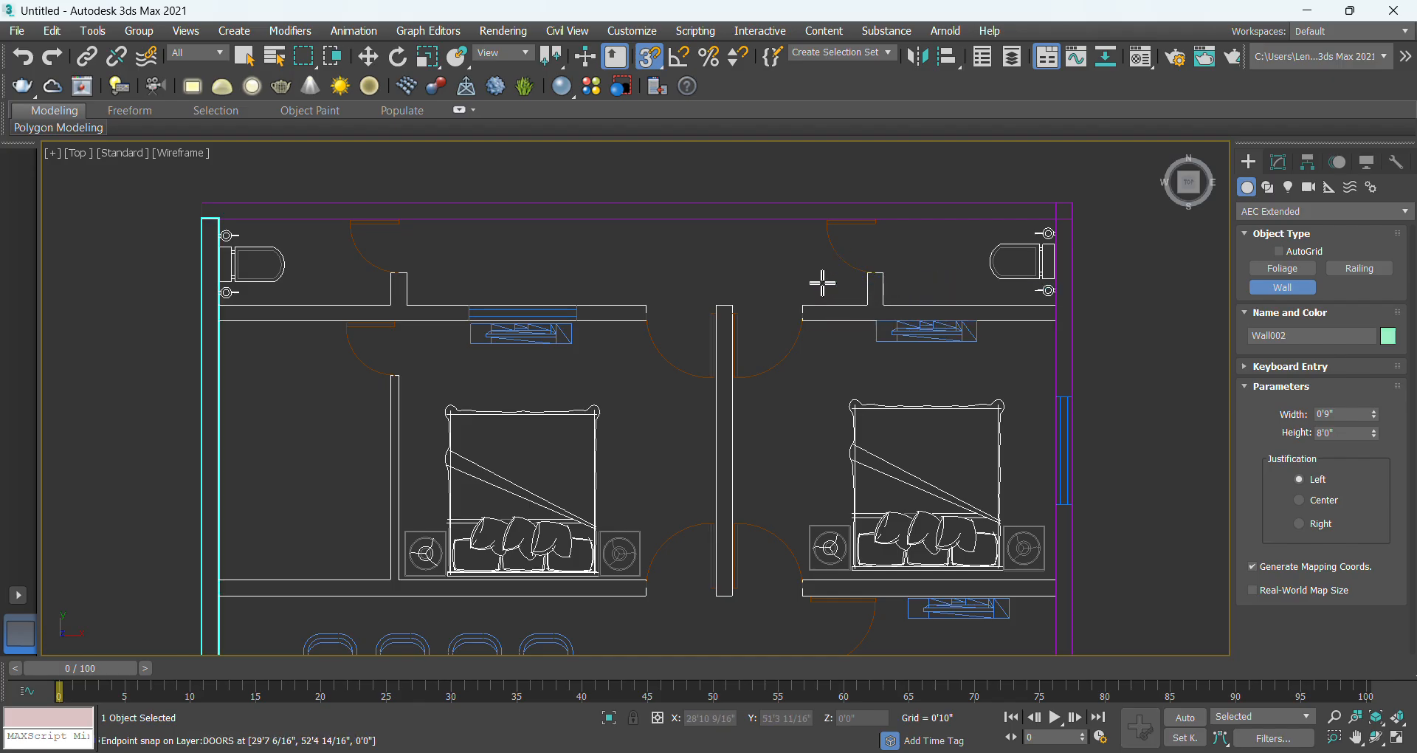
# Draw an interior wall along the plan's upper partition, from the left wall's inner face to the right wall's inner face at X 39'7".
pyautogui.click(221, 322)
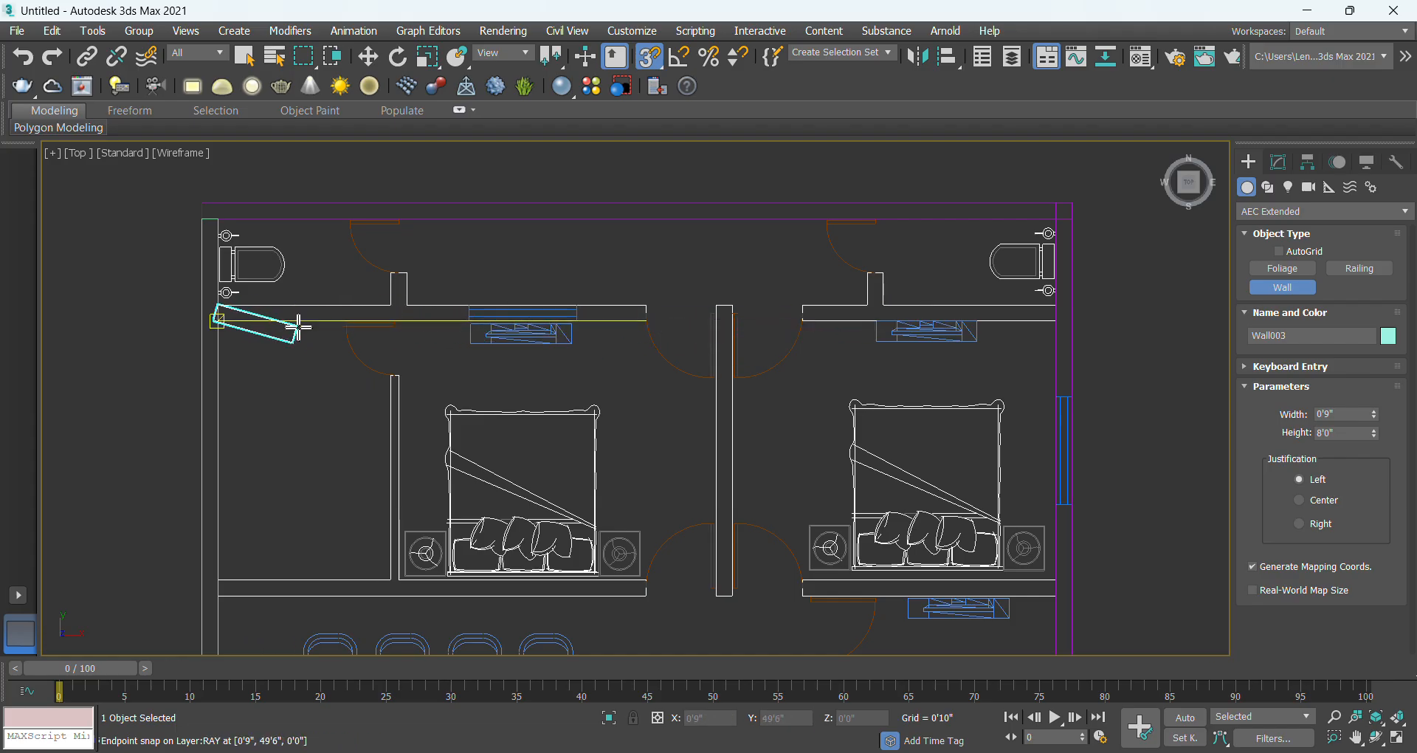
pyautogui.moveTo(297, 326); pyautogui.dragTo(369, 345, button='middle')
pyautogui.scroll(3, 454, 343)
pyautogui.scroll(-2, 450, 343)
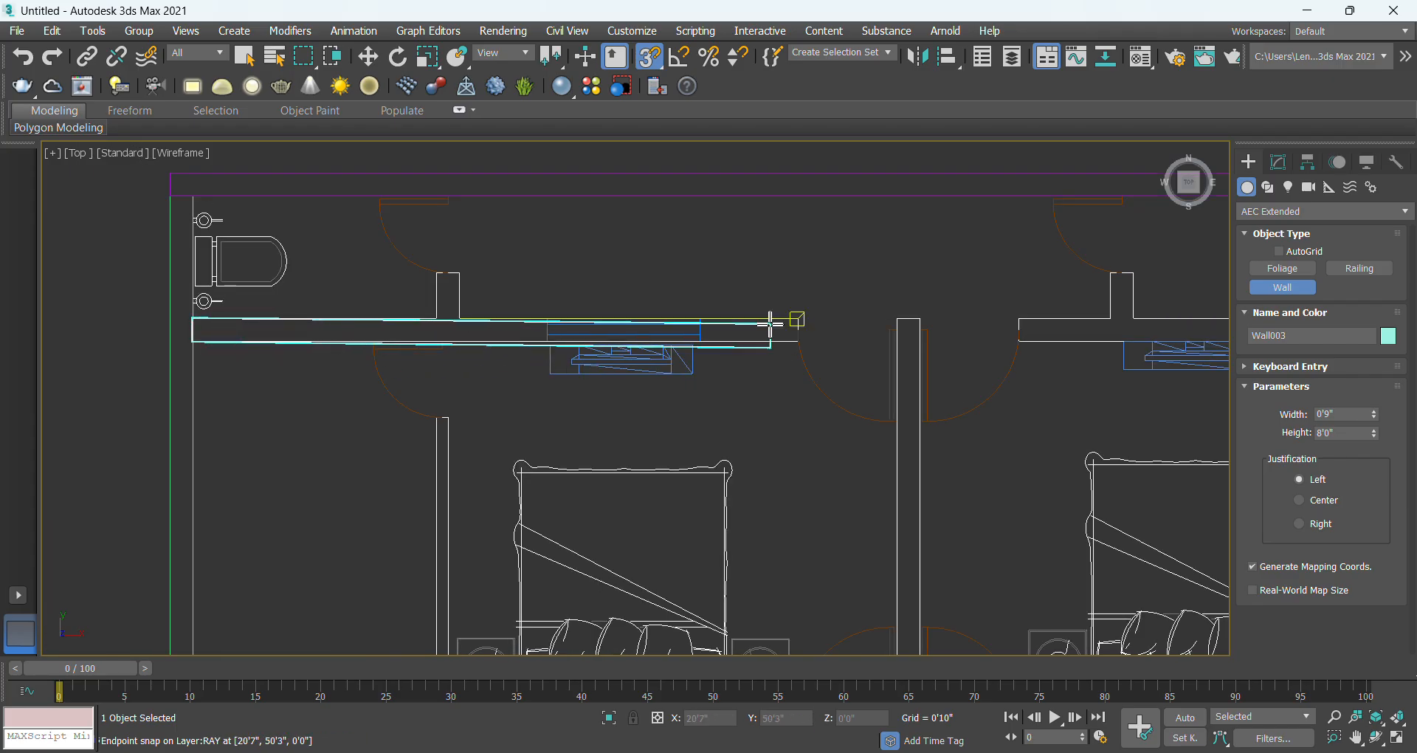
pyautogui.scroll(2, 838, 348)
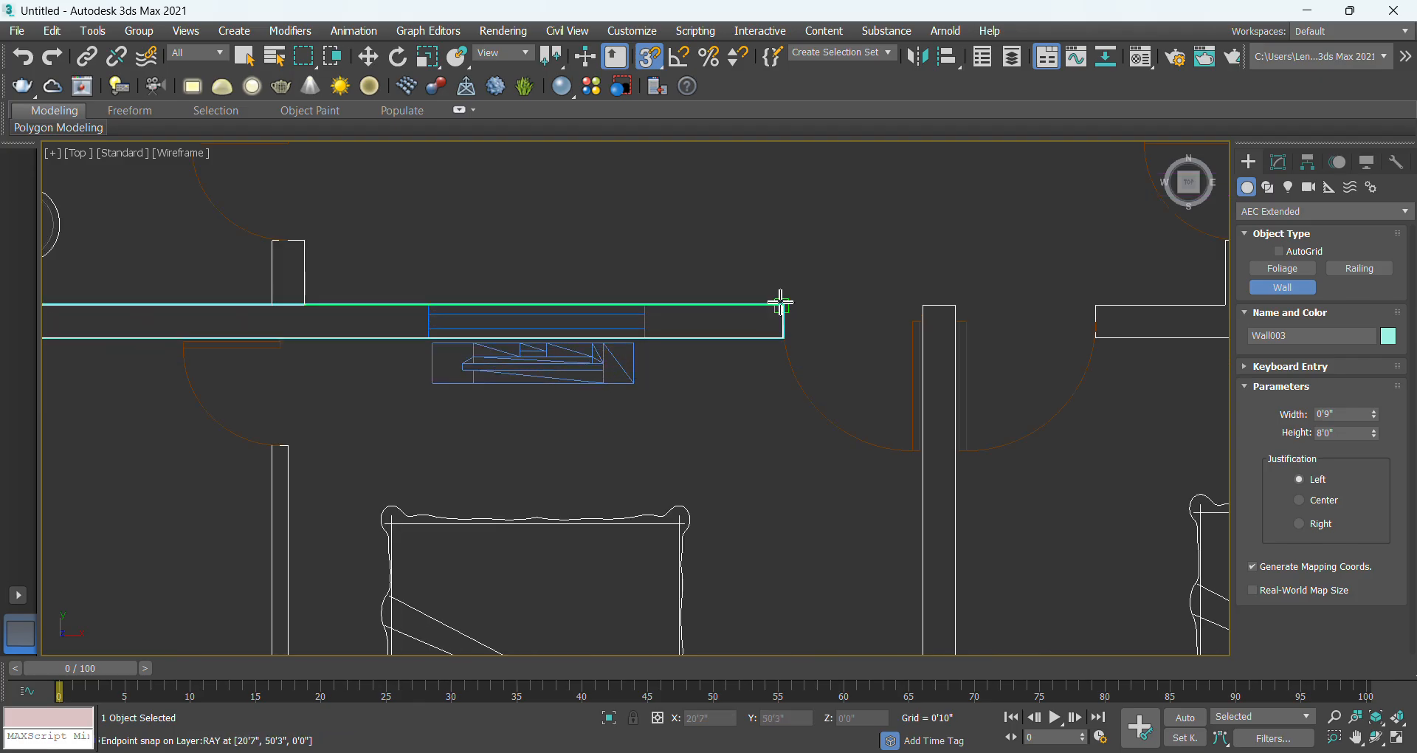
pyautogui.scroll(-2, 728, 307)
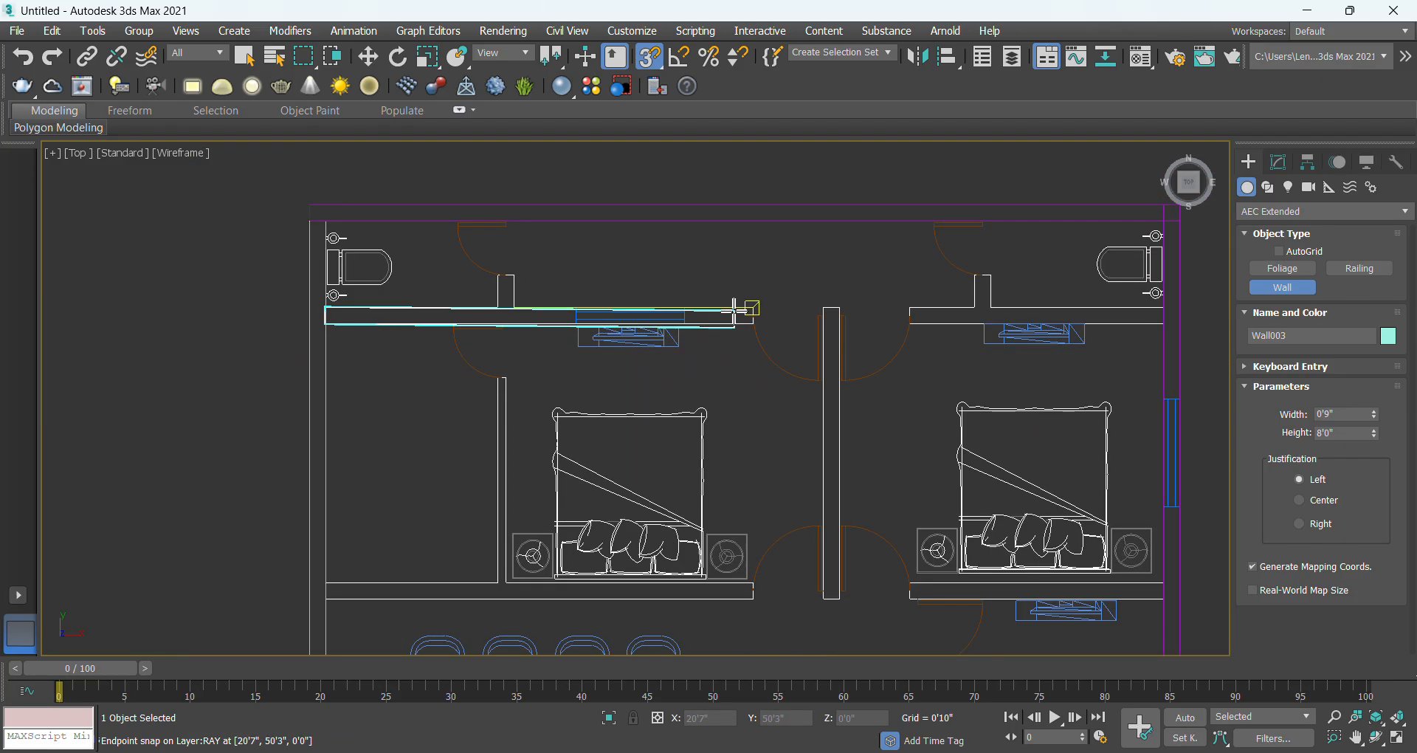
pyautogui.moveTo(964, 307); pyautogui.dragTo(775, 325, button='middle')
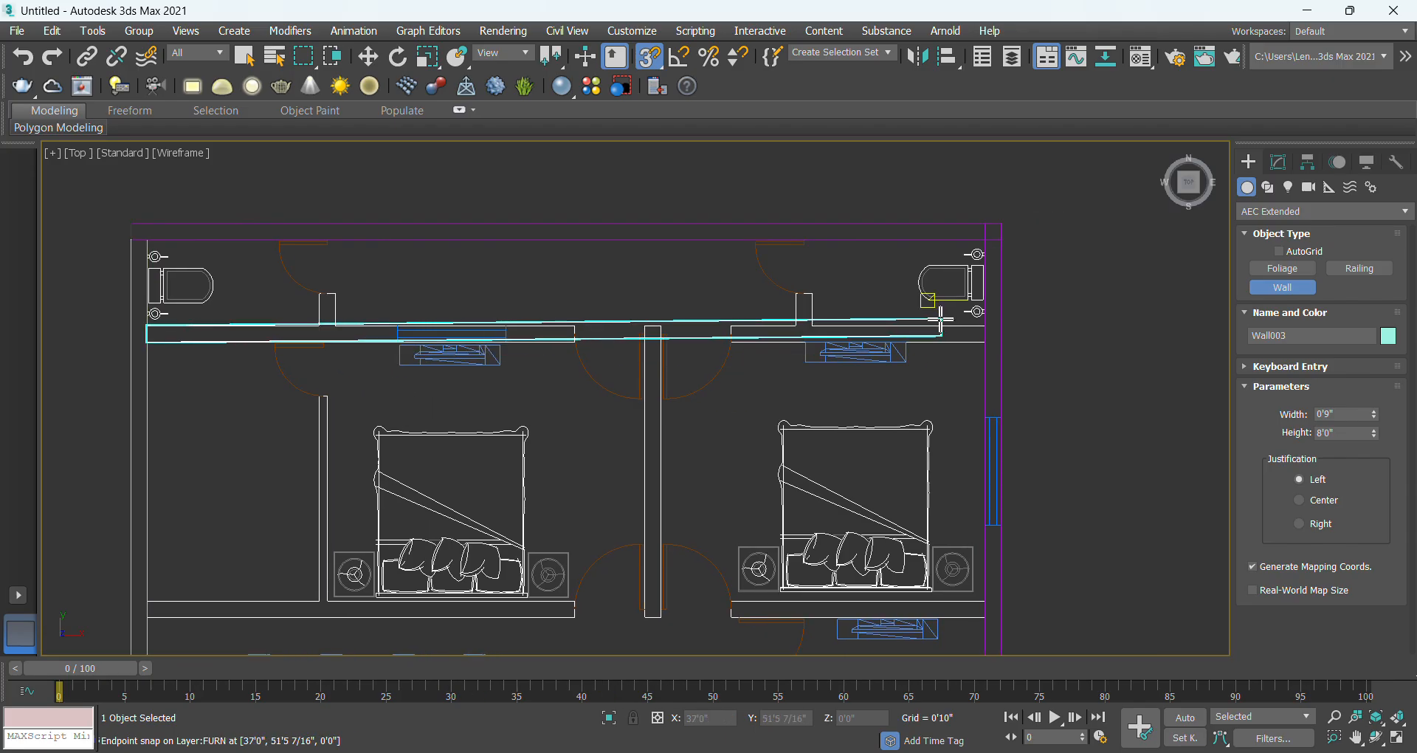
pyautogui.click(981, 323)
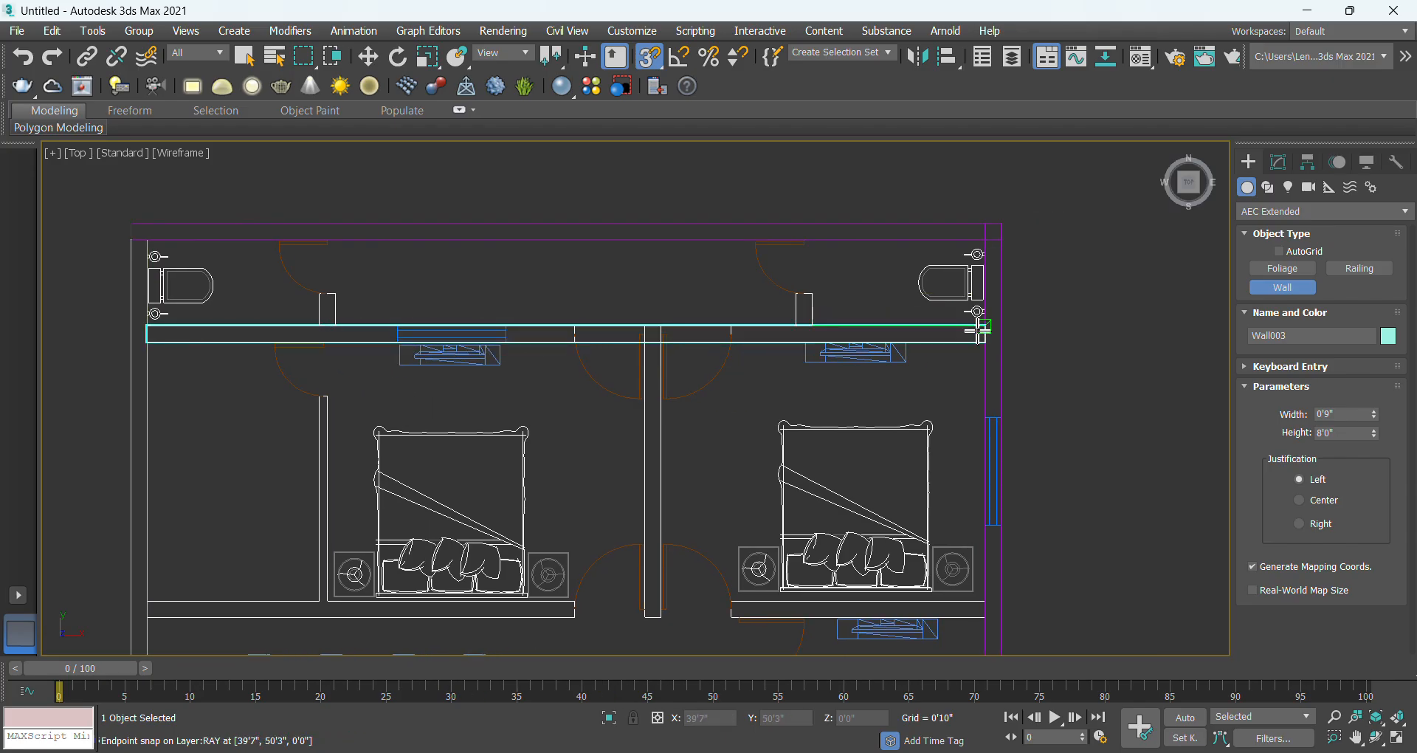
pyautogui.rightClick(847, 381)
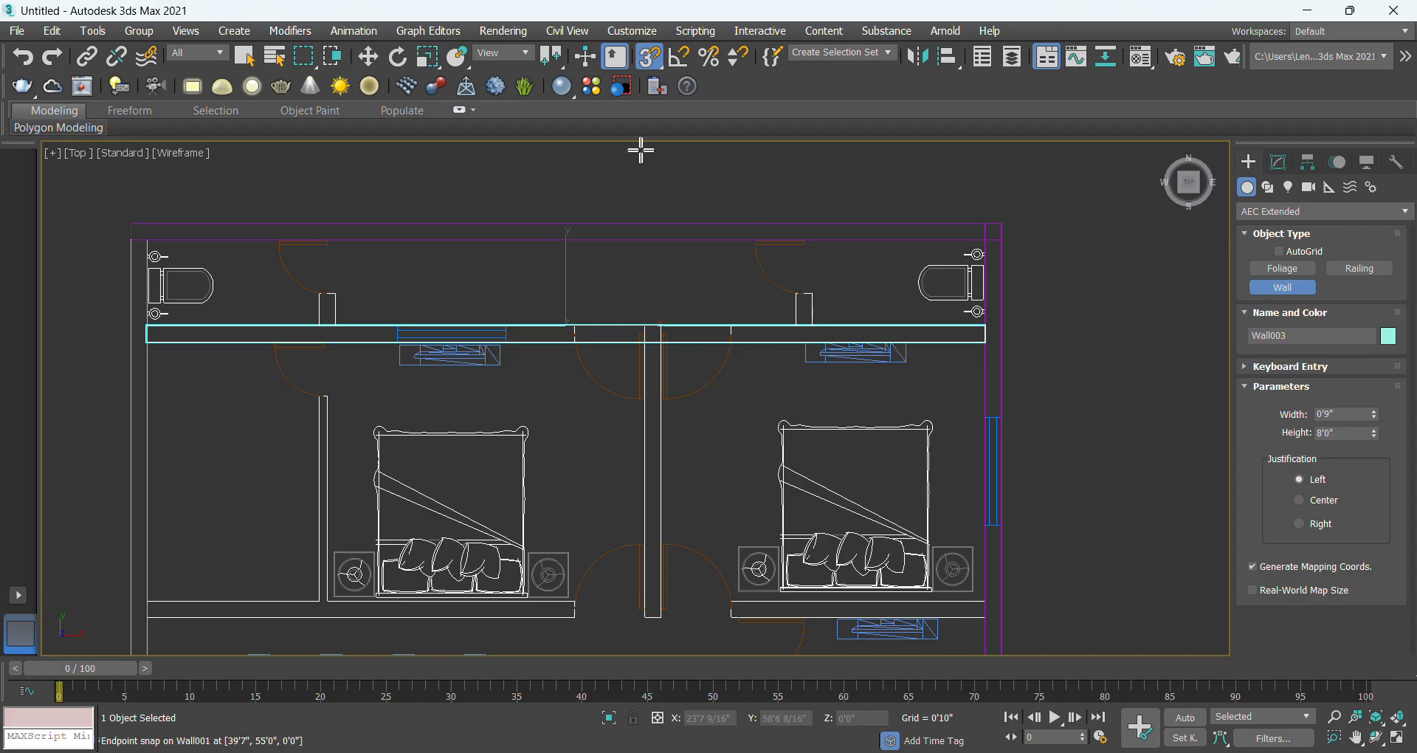
# Turn off object snapping, leave wall creation for the Move tool, and deselect the new partition wall.
pyautogui.press('s')
pyautogui.press('w')
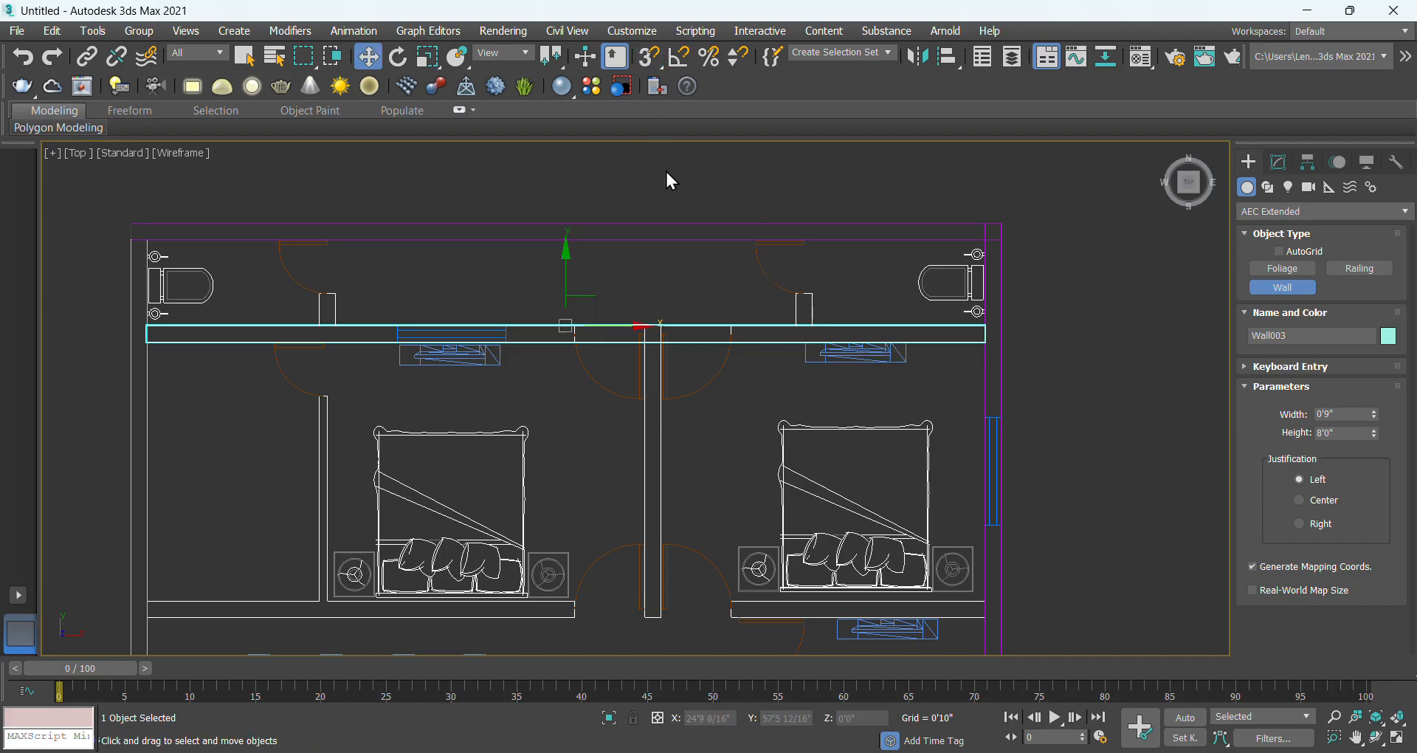
pyautogui.click(670, 185)
pyautogui.scroll(-5, 624, 251)
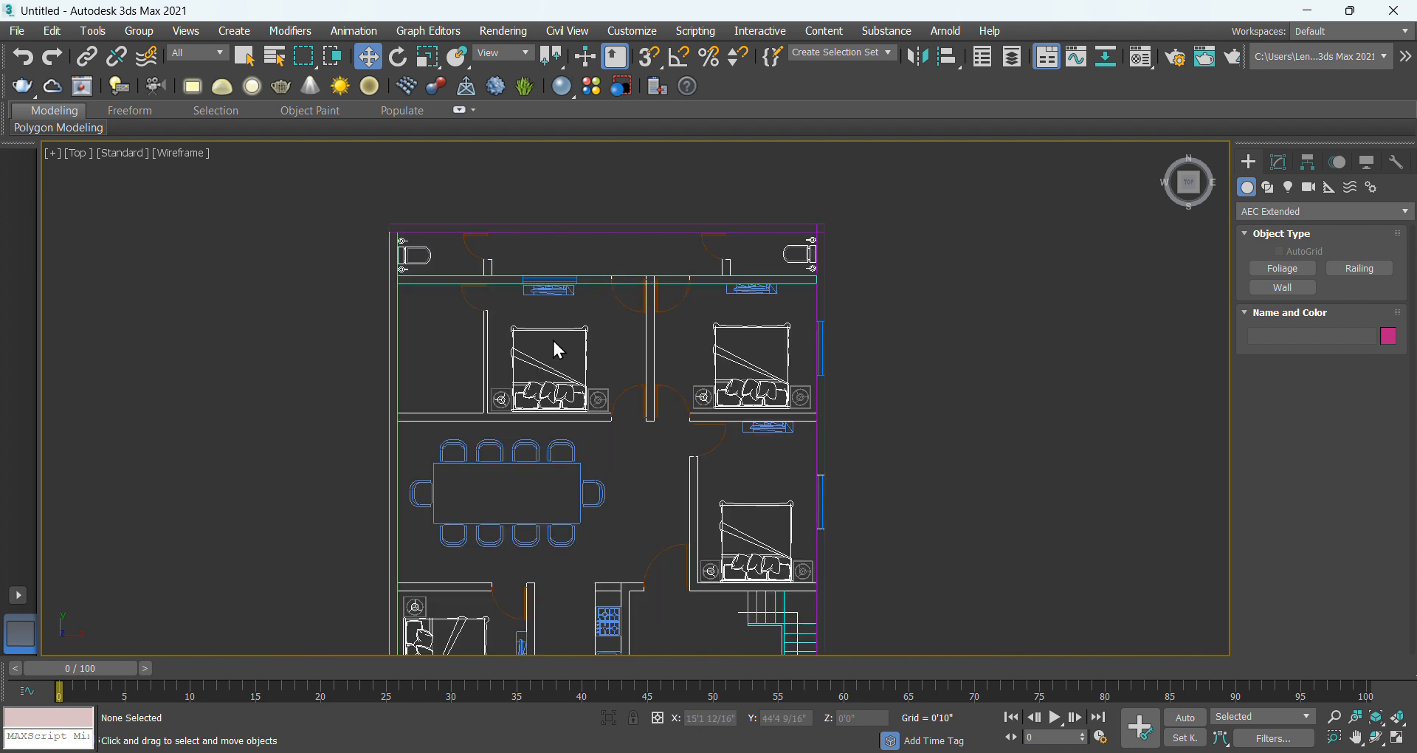
# Change the Top viewport's shading from wireframe to Clay.
pyautogui.click(178, 154)
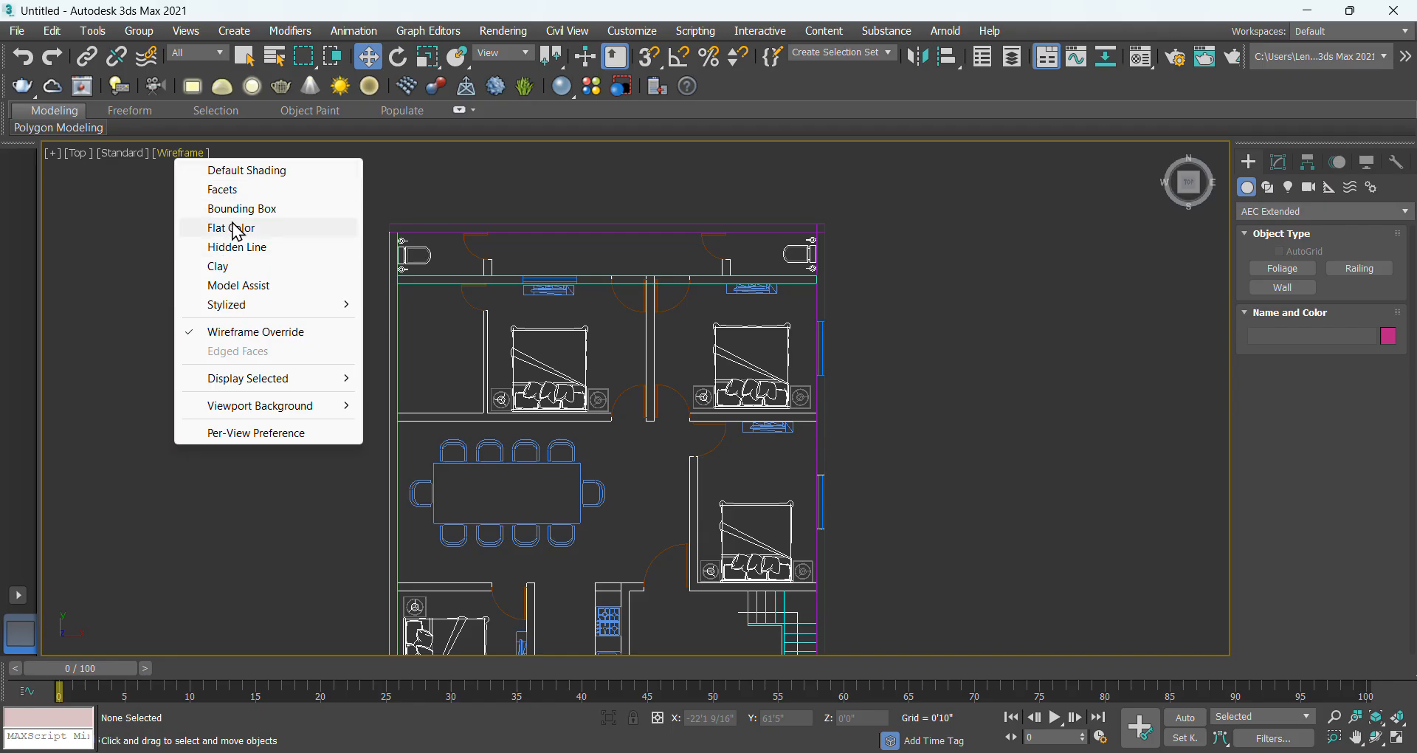
pyautogui.click(228, 268)
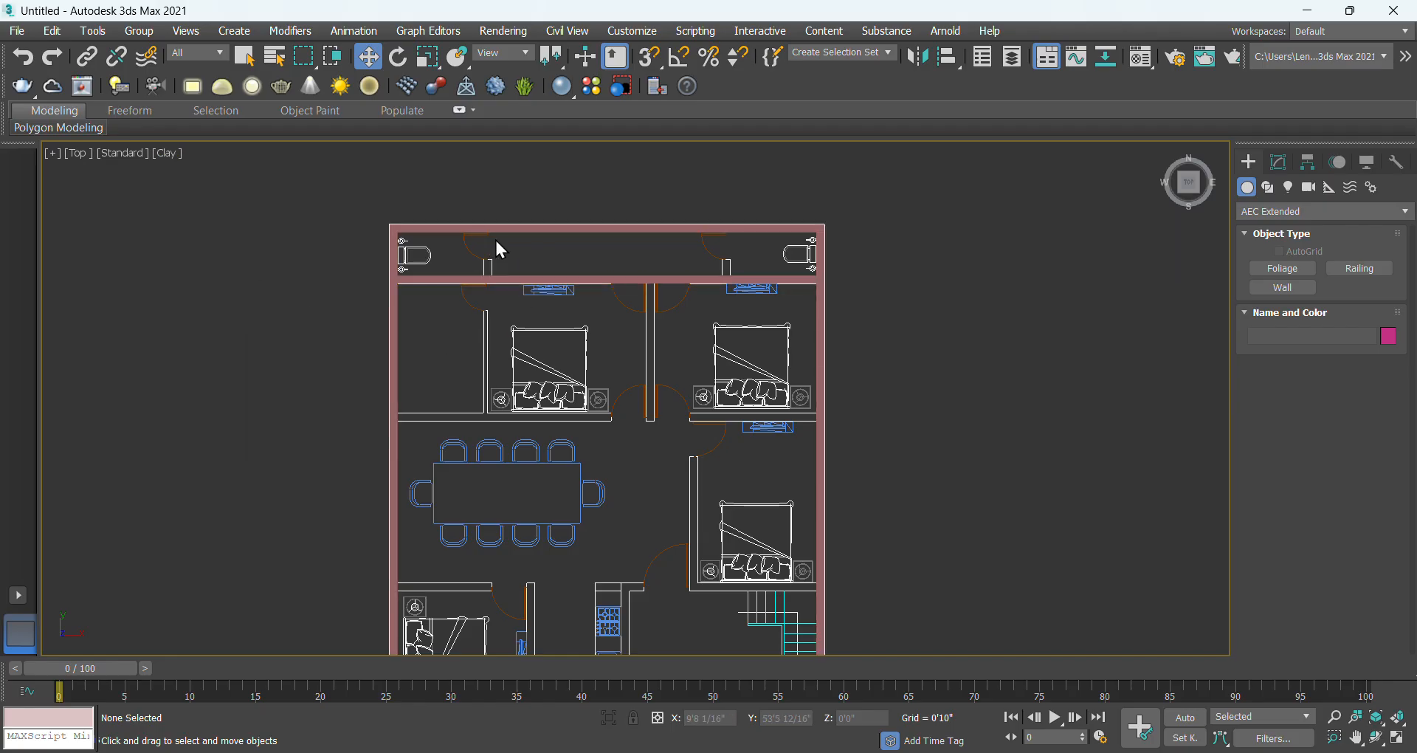
pyautogui.scroll(4, 499, 249)
pyautogui.scroll(-4, 676, 239)
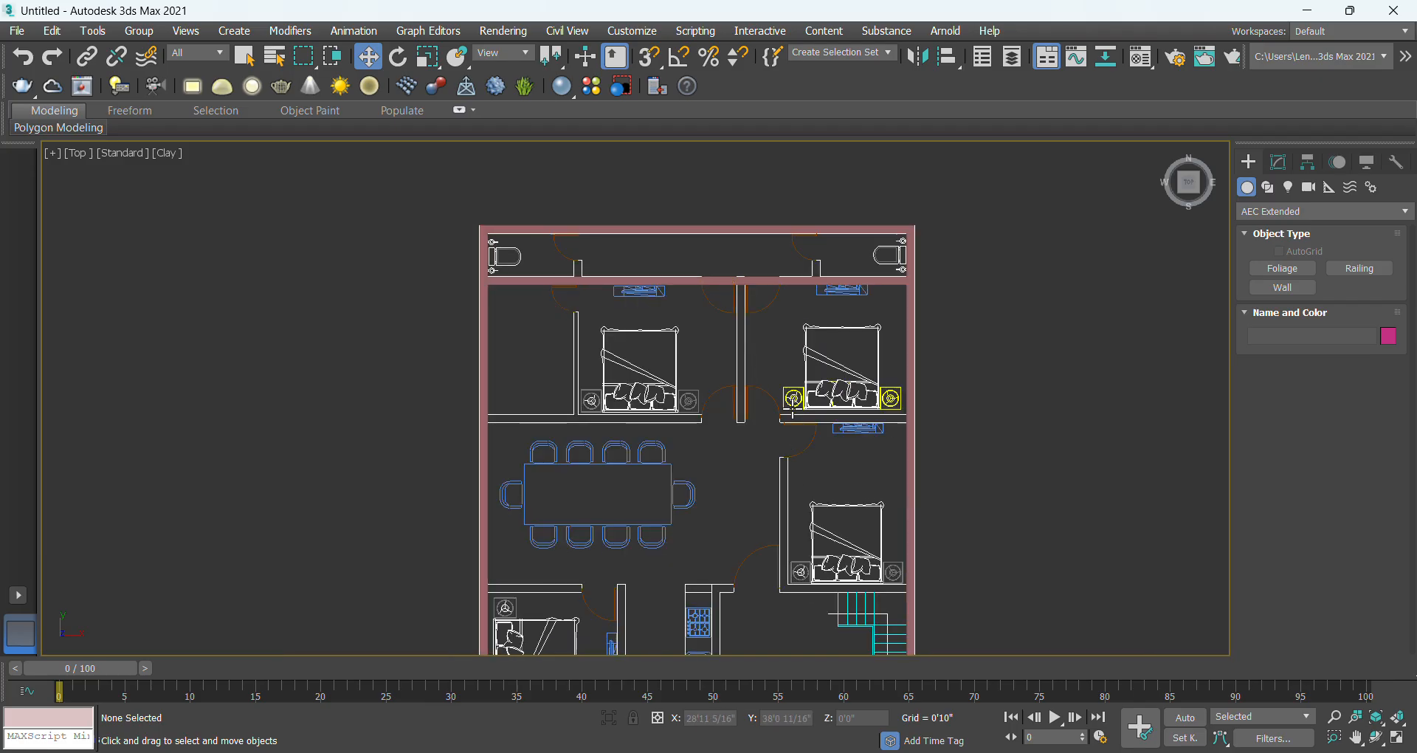
pyautogui.scroll(4, 711, 251)
pyautogui.scroll(-4, 703, 273)
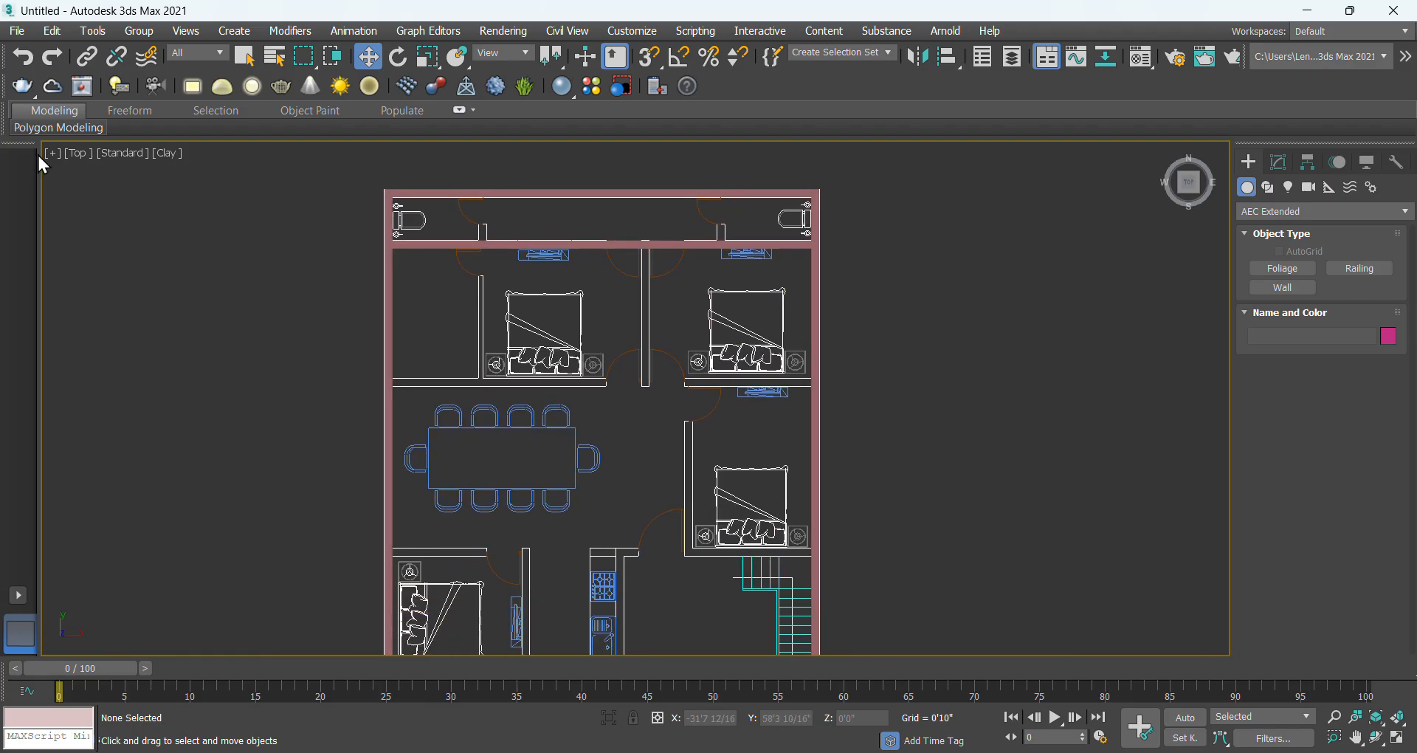
# Return to the four-viewport layout and maximize the Perspective viewport.
pyautogui.click(1397, 738)
pyautogui.moveTo(974, 518); pyautogui.dragTo(973, 588, button='middle')
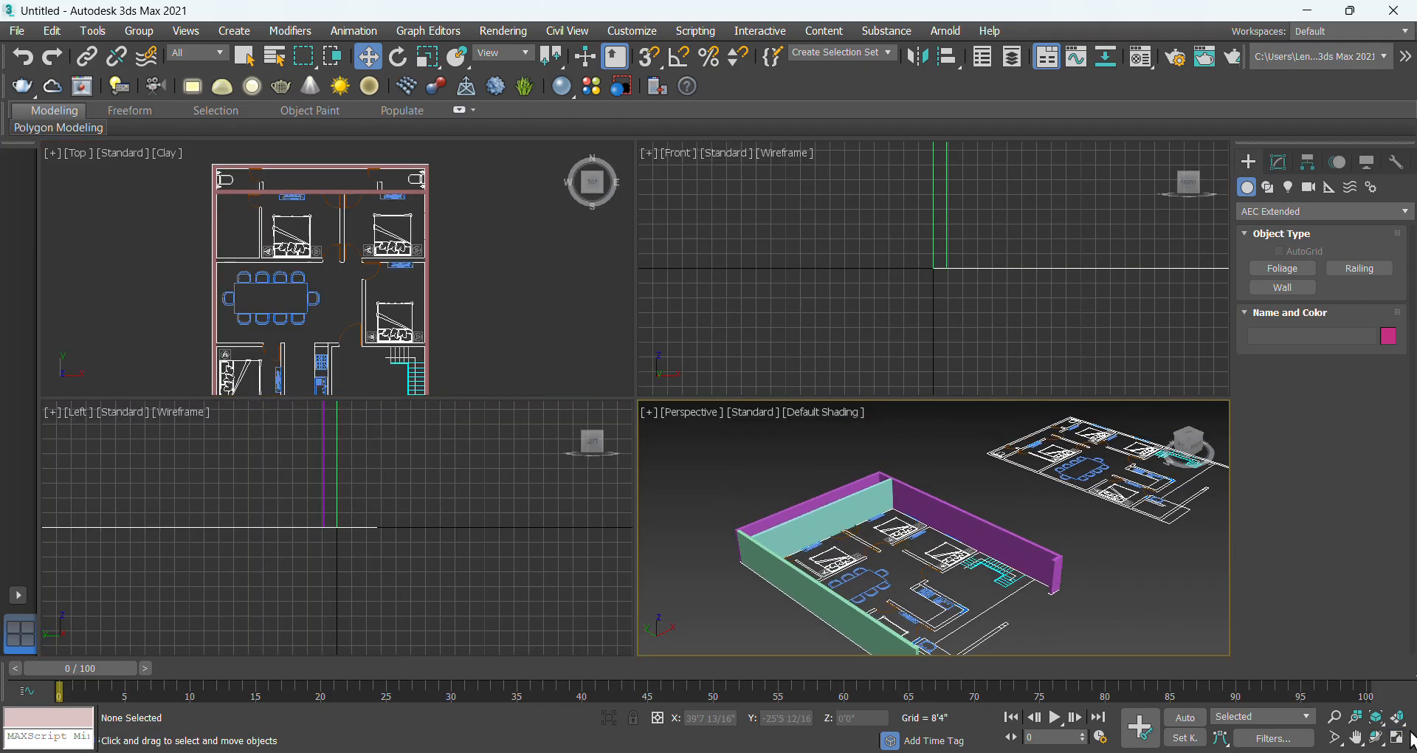
pyautogui.click(1397, 738)
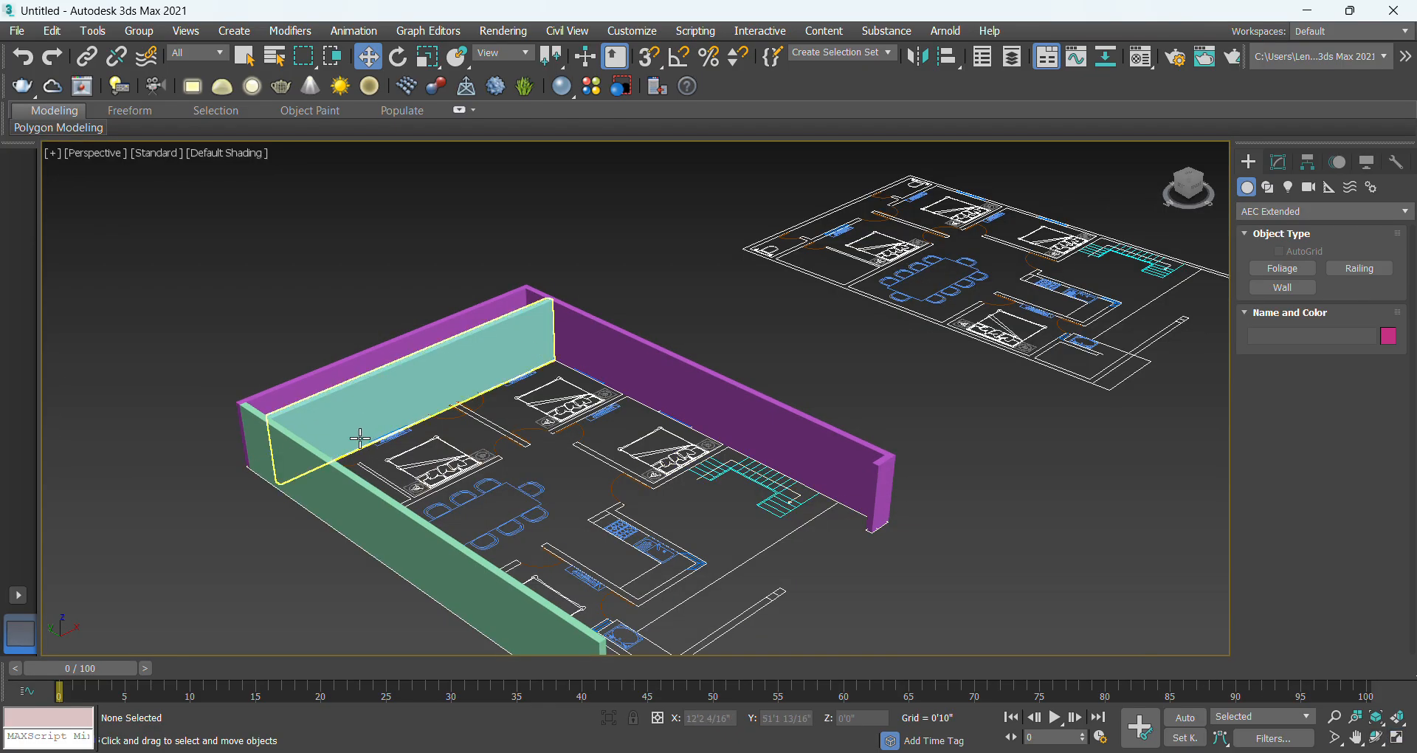
# Examine the outer walls and the new partition from several angles in the Perspective view.
pyautogui.scroll(5, 356, 430)
pyautogui.scroll(-6, 355, 431)
pyautogui.scroll(2, 554, 405)
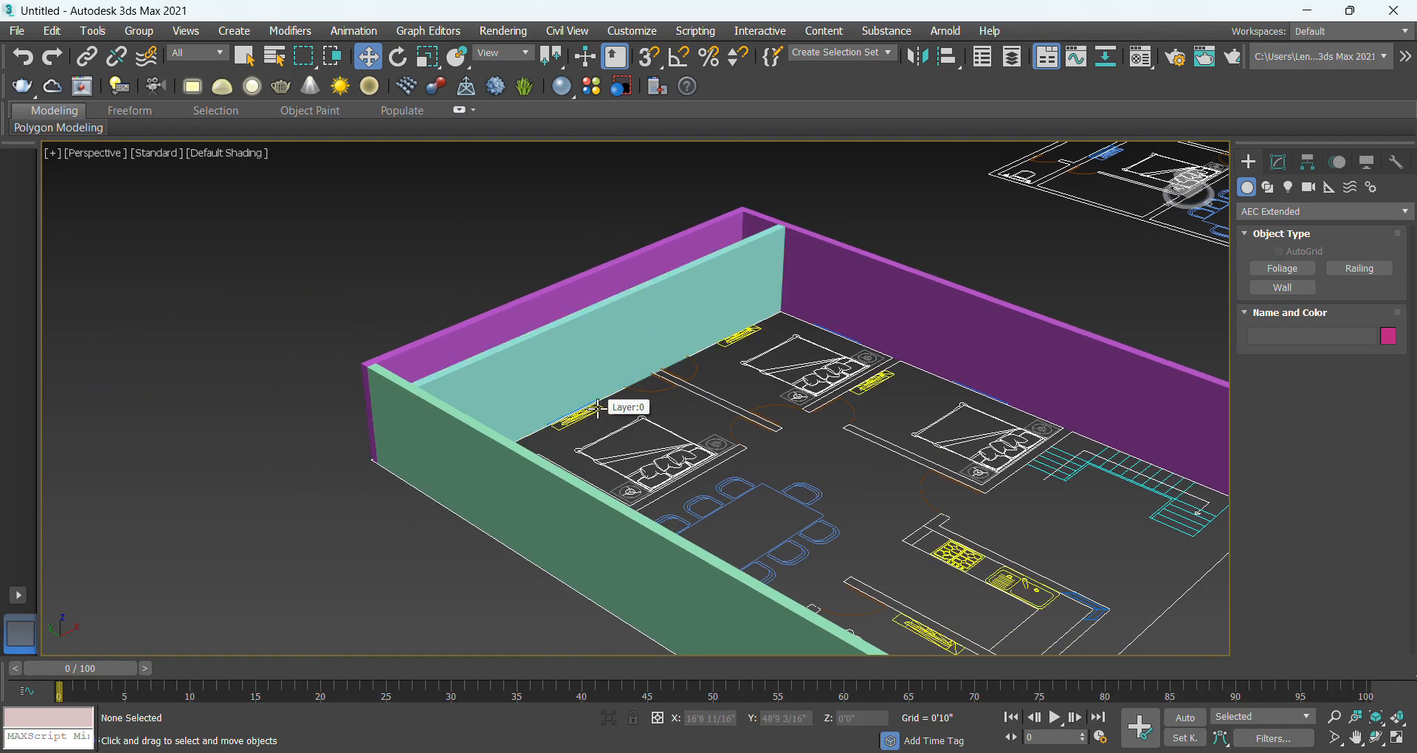
pyautogui.keyDown('alt'); pyautogui.moveTo(609, 413); pyautogui.dragTo(689, 426, button='middle'); pyautogui.keyUp('alt')
pyautogui.keyDown('alt'); pyautogui.moveTo(428, 436); pyautogui.dragTo(681, 429, button='middle'); pyautogui.keyUp('alt')
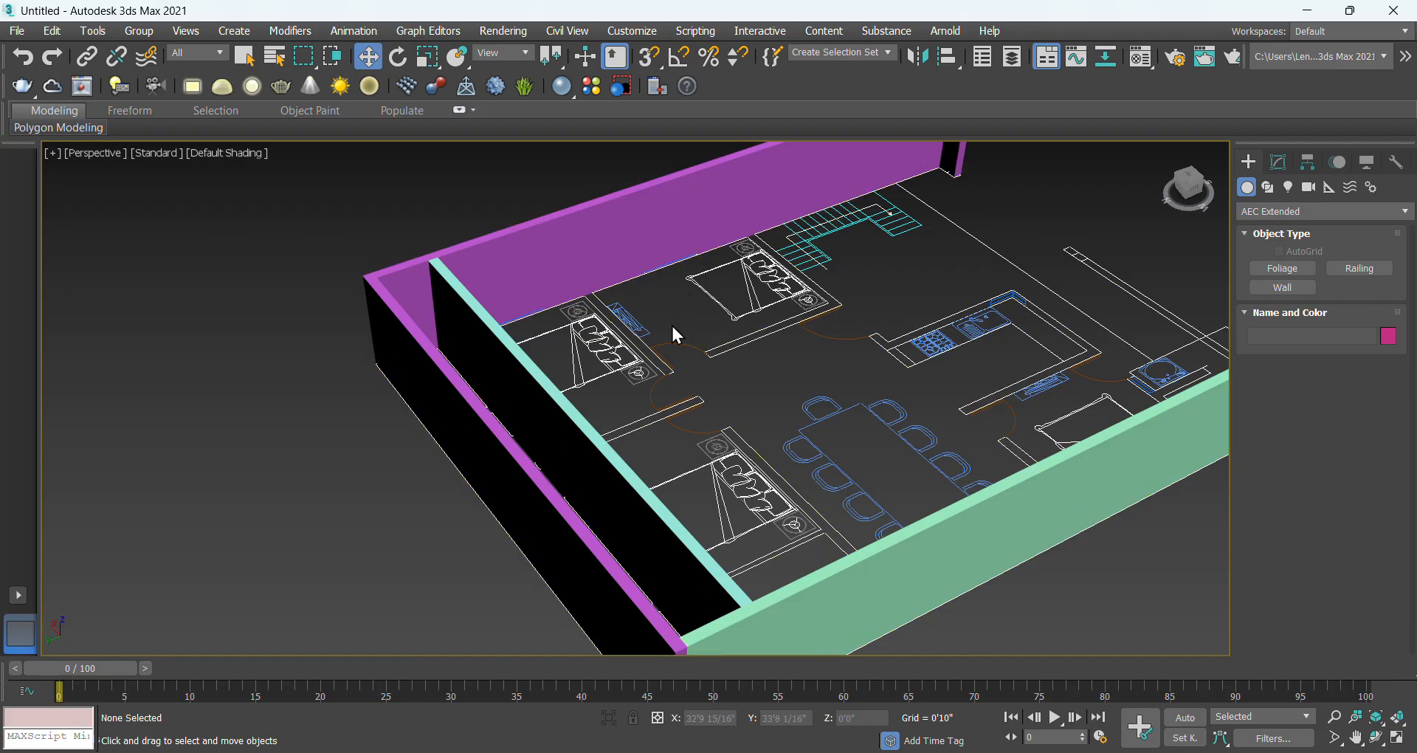
pyautogui.moveTo(726, 394)
pyautogui.keyDown('alt'); pyautogui.mouseDown(button='middle')
pyautogui.moveTo(617, 408)
pyautogui.moveTo(750, 405)
pyautogui.moveTo(709, 410)
pyautogui.mouseUp(button='middle'); pyautogui.keyUp('alt')
pyautogui.scroll(-5, 709, 411)
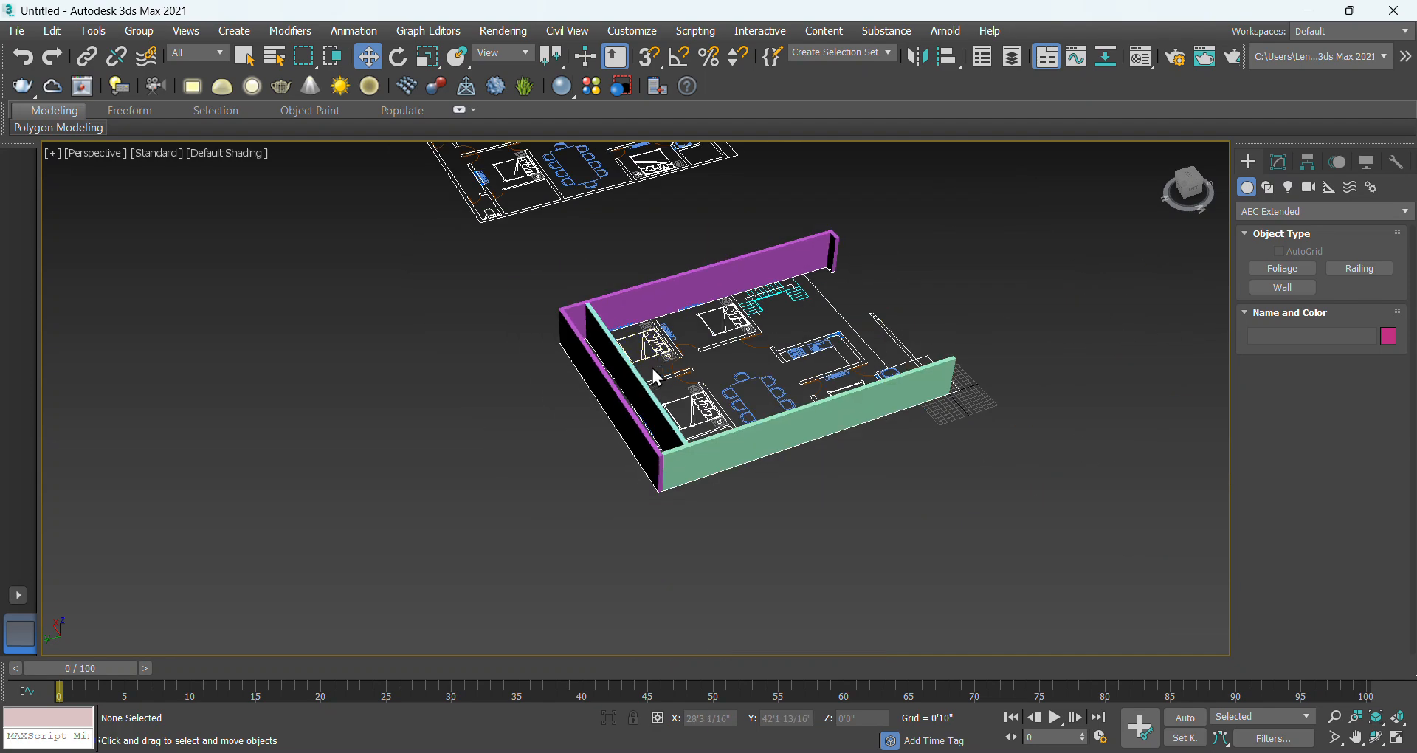
pyautogui.scroll(8, 632, 433)
pyautogui.moveTo(653, 447)
pyautogui.keyDown('alt'); pyautogui.mouseDown(button='middle')
pyautogui.moveTo(686, 440)
pyautogui.moveTo(699, 475)
pyautogui.moveTo(662, 456)
pyautogui.mouseUp(button='middle'); pyautogui.keyUp('alt')
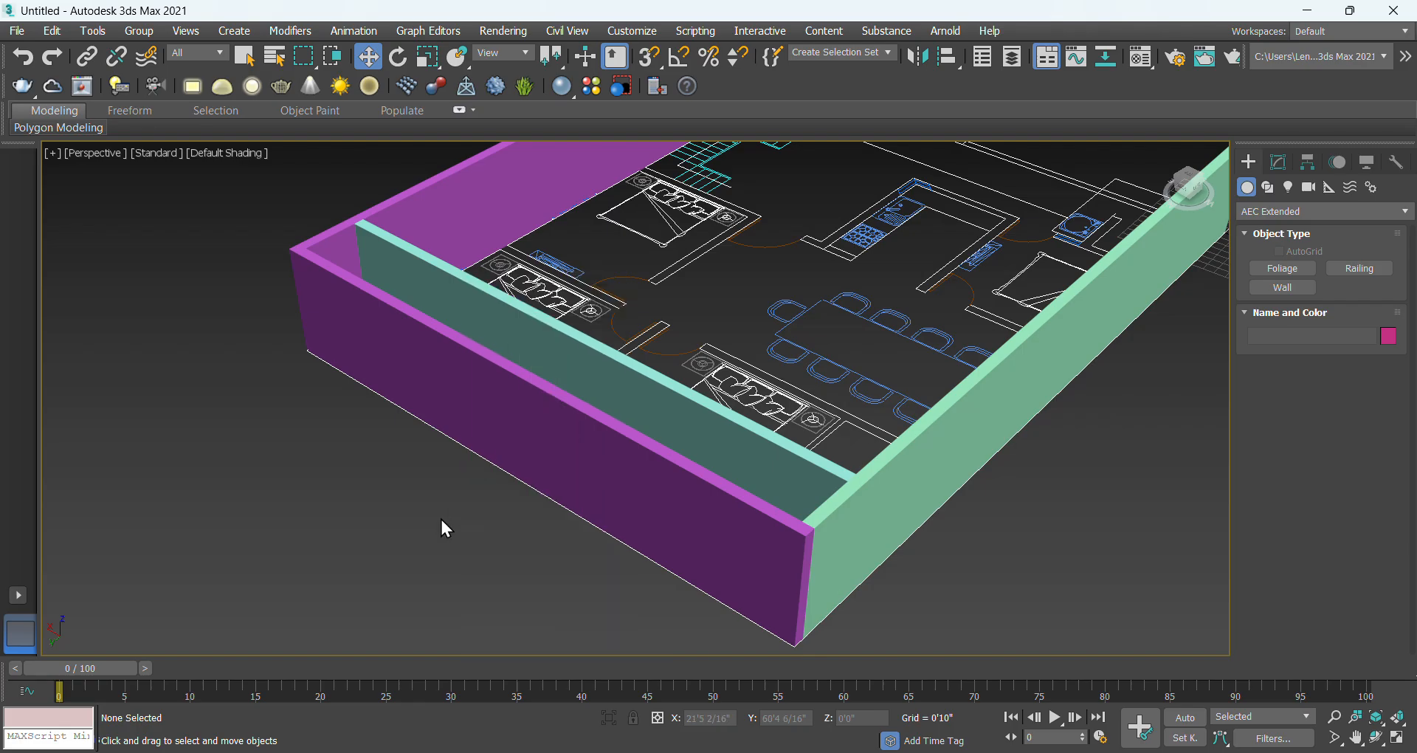
# Enter Segment level on the purple outer wall and select its segment along the plan's top edge.
pyautogui.click(550, 393)
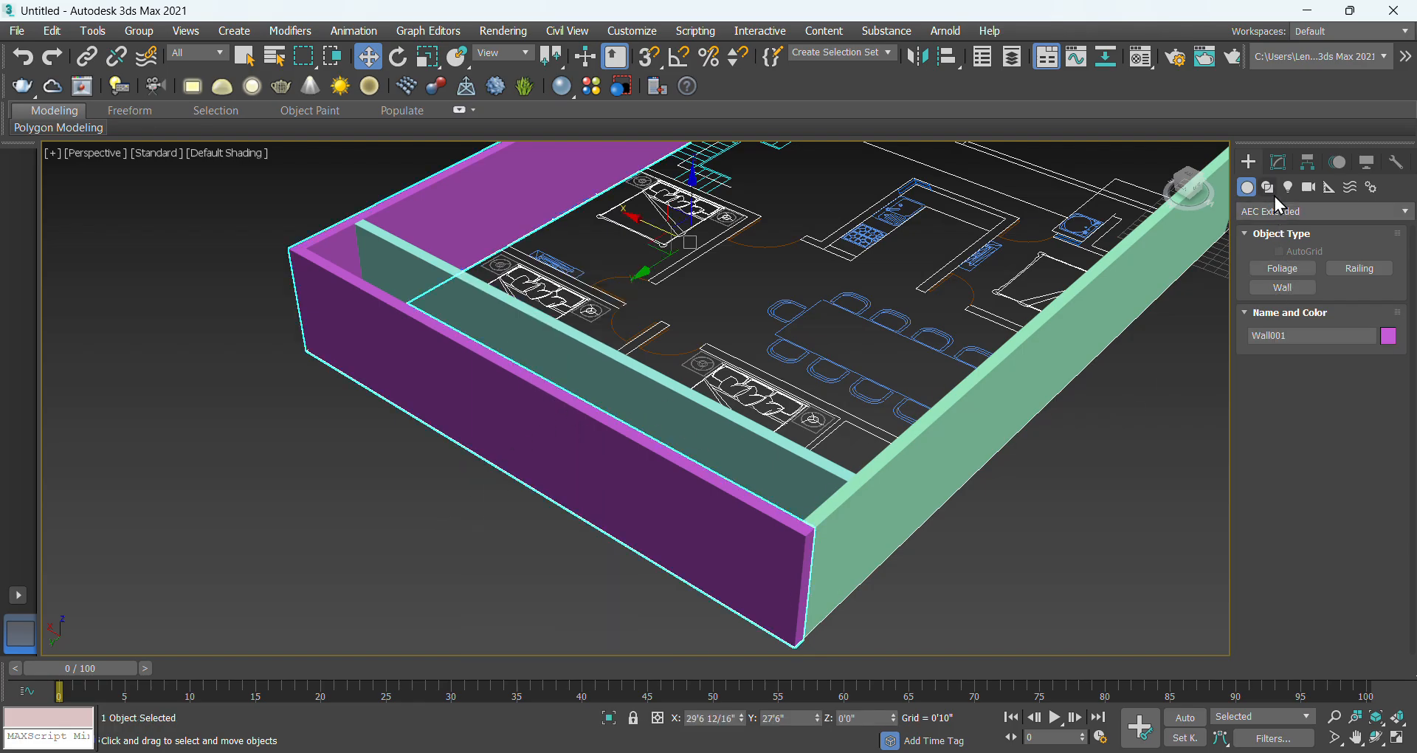
pyautogui.click(1278, 162)
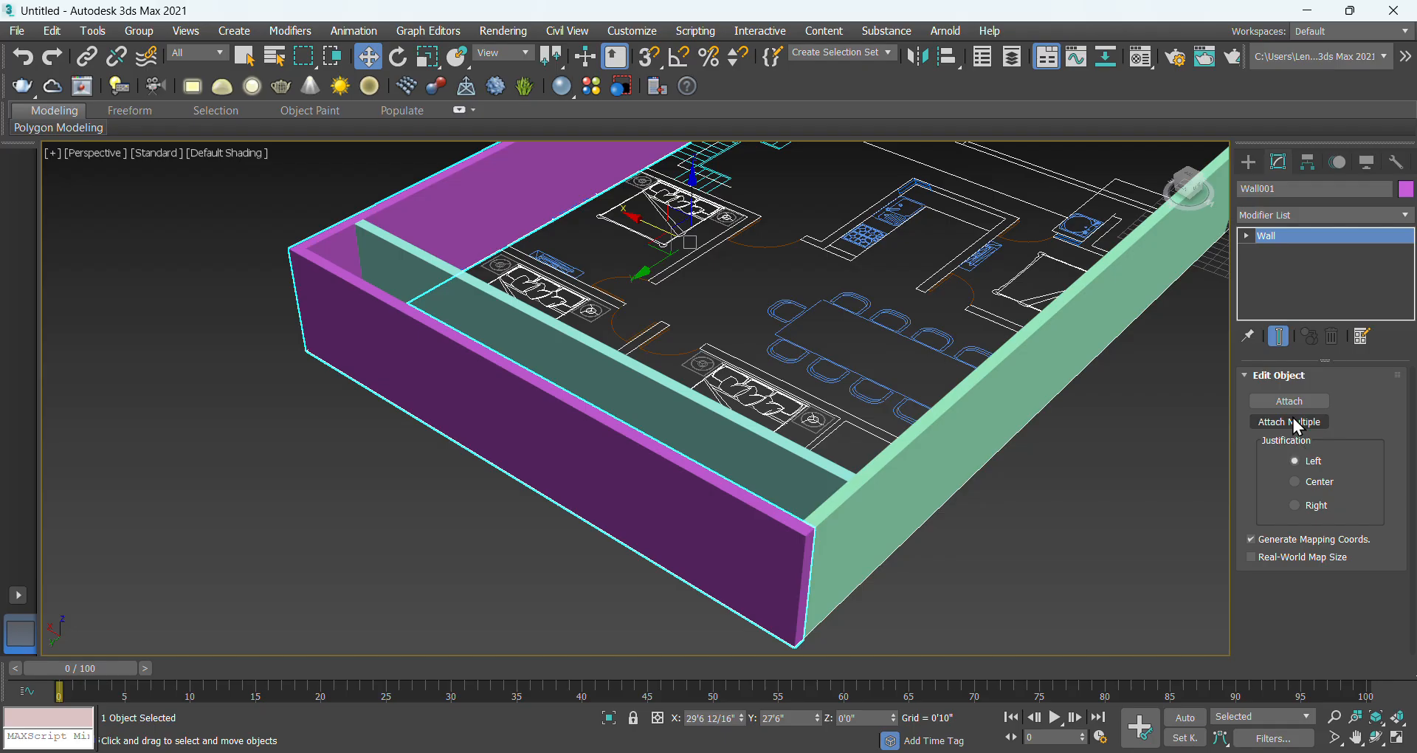
pyautogui.click(1247, 236)
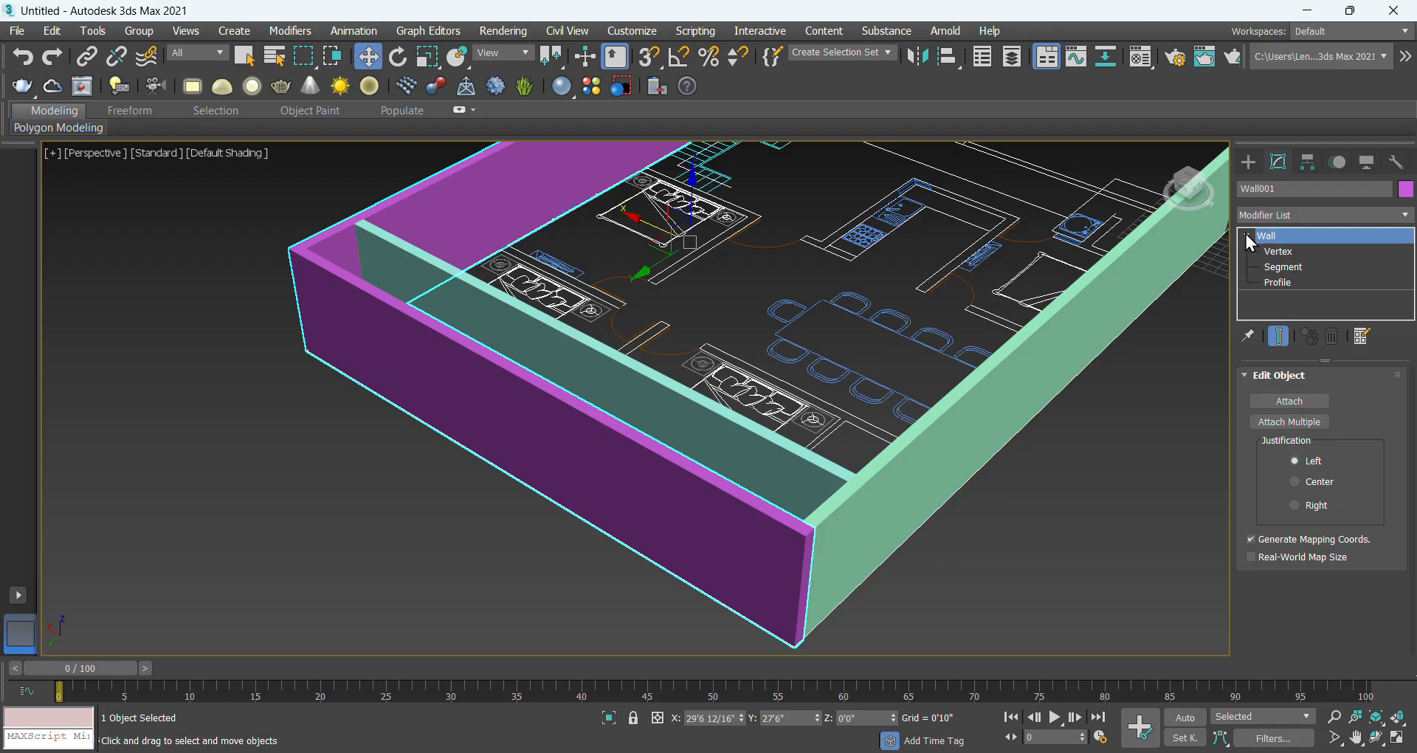
pyautogui.click(1282, 268)
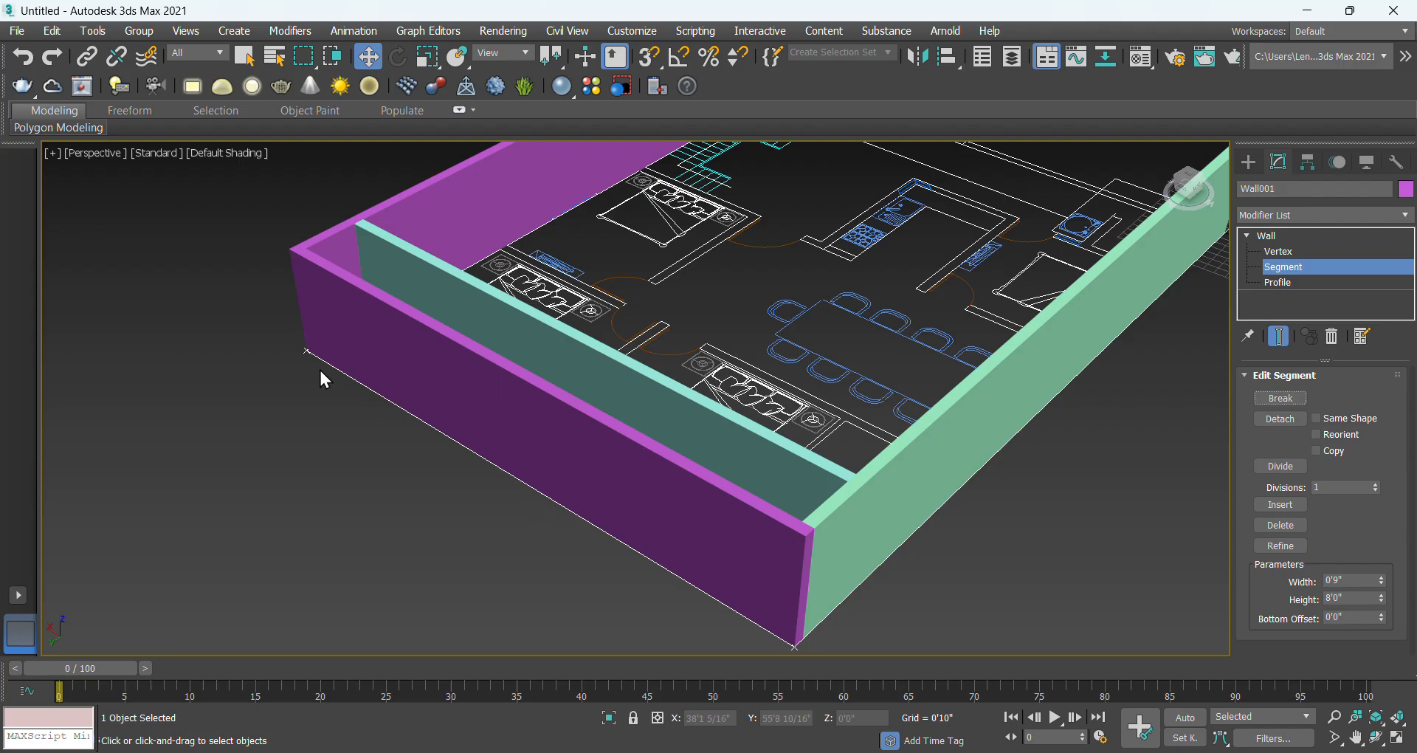
pyautogui.click(503, 472)
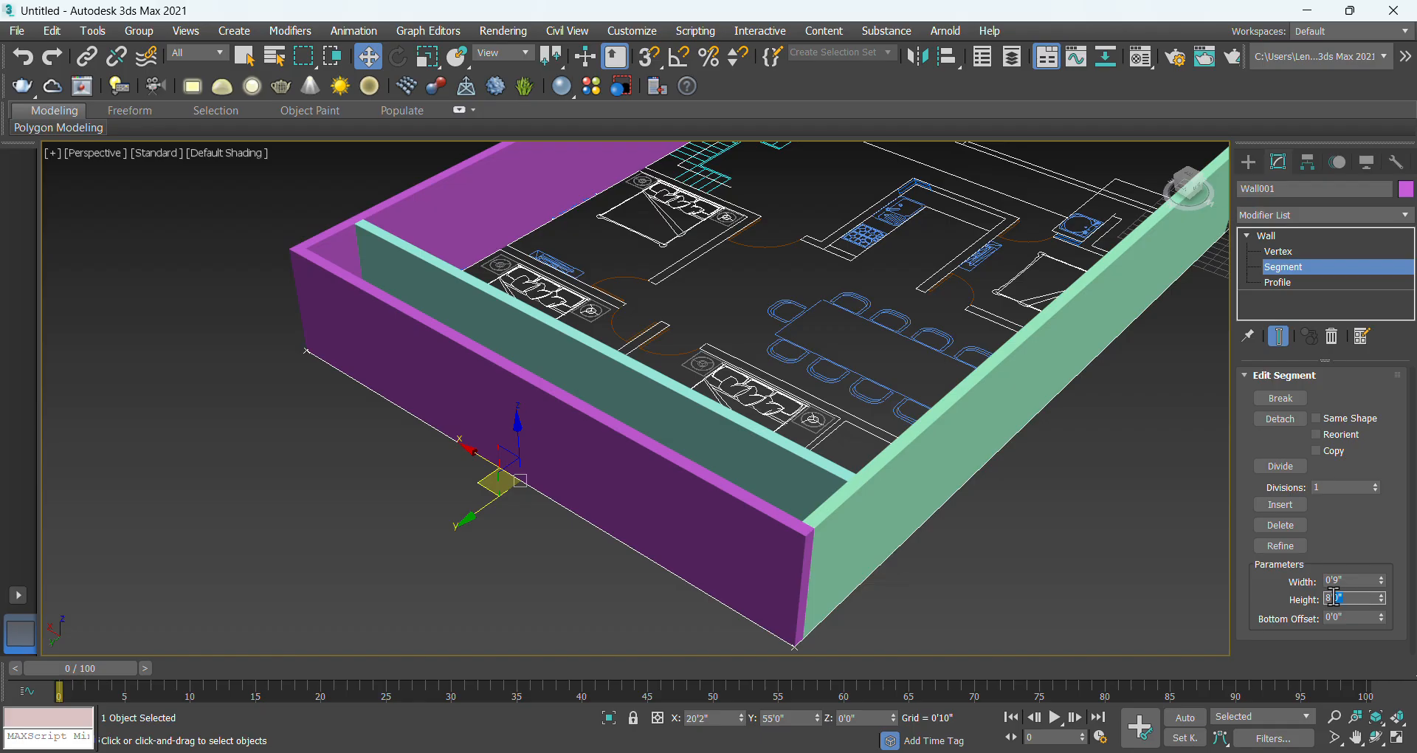
# Try segment heights of 5'0", about 8'10" and 10'0", and return the height to 8'0".
pyautogui.write('5')
pyautogui.press('Return')
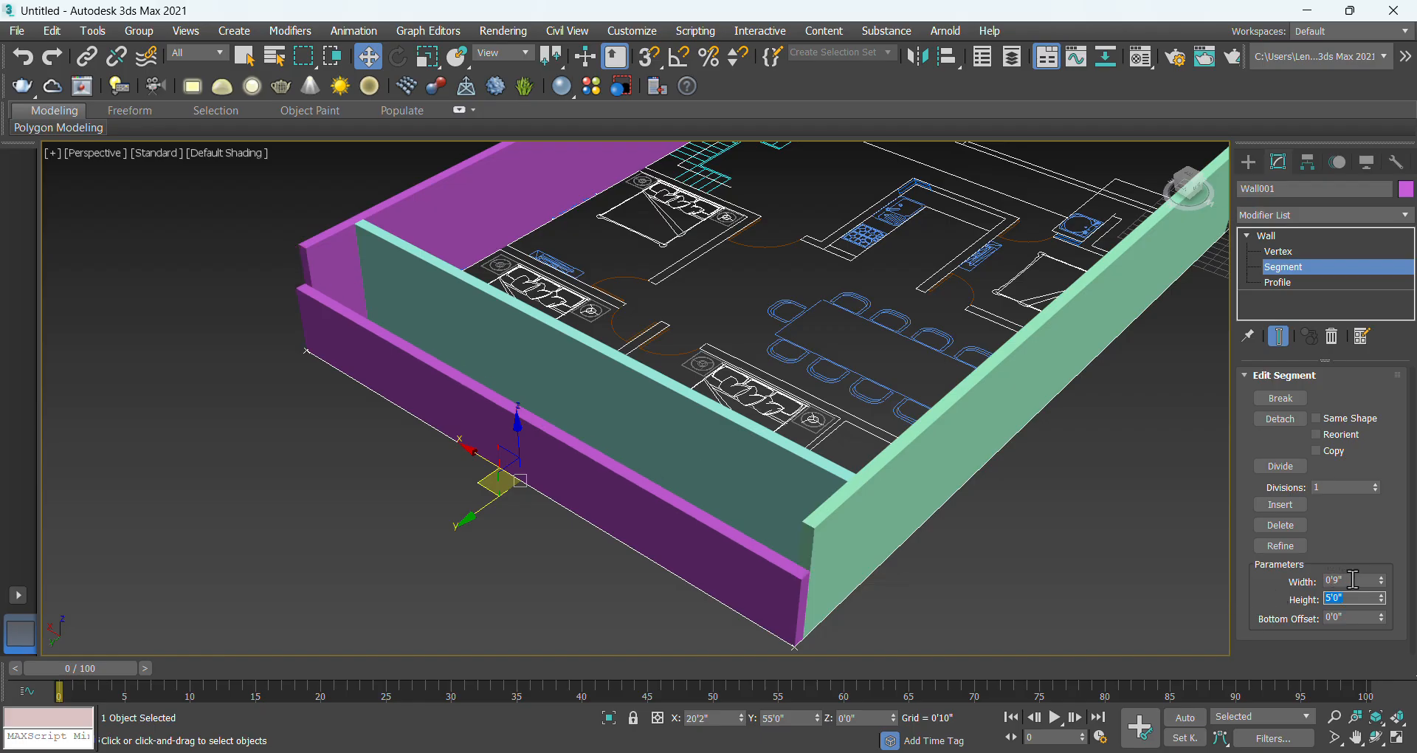
pyautogui.moveTo(1379, 600); pyautogui.dragTo(1380, 535)
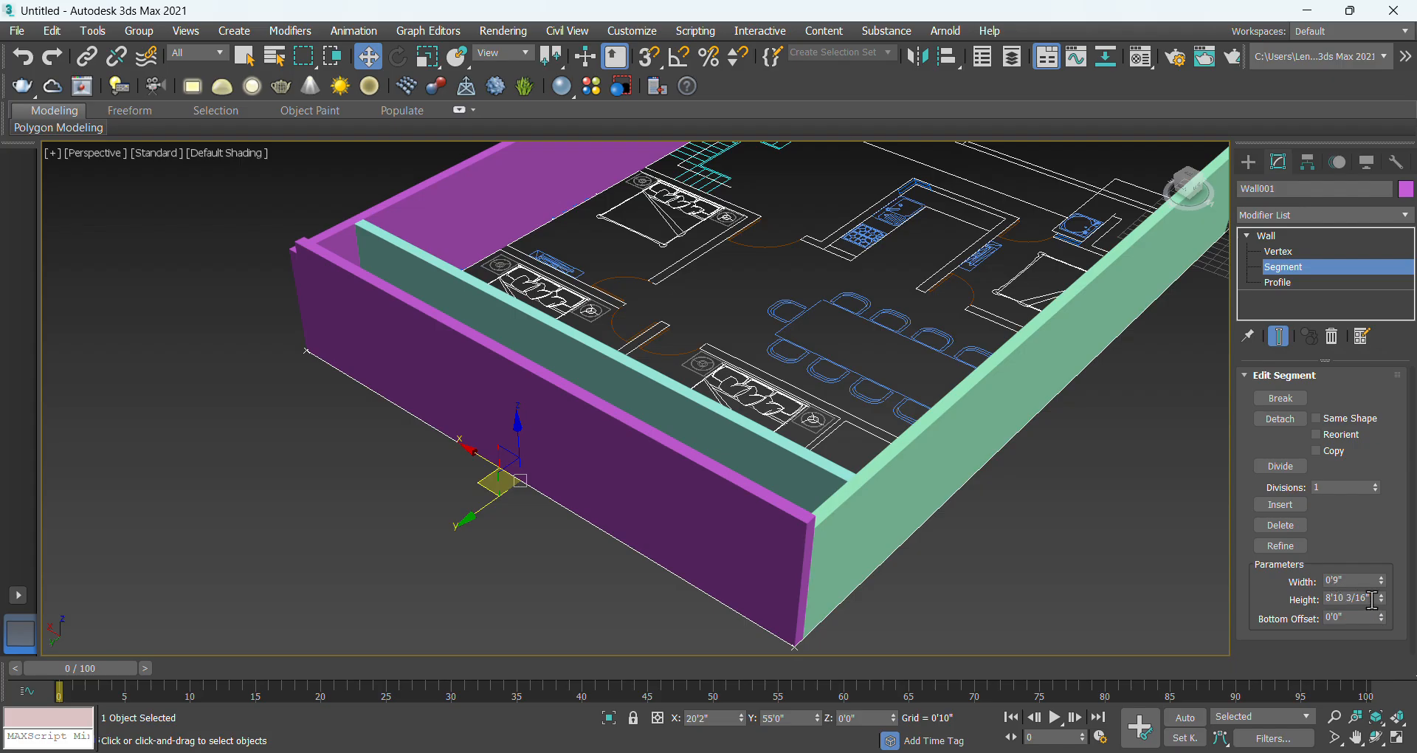
pyautogui.moveTo(1372, 599); pyautogui.dragTo(1304, 601)
pyautogui.write('10')
pyautogui.press('Return')
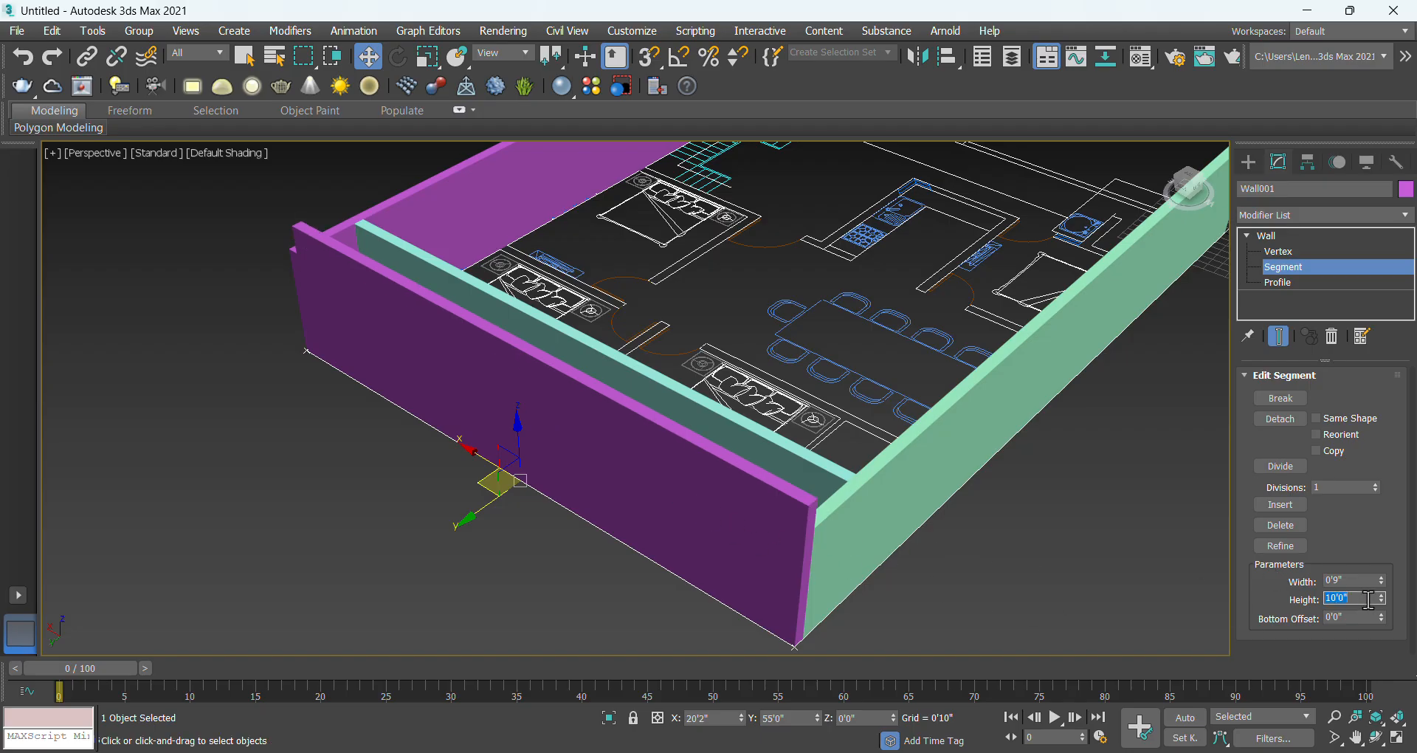
pyautogui.write('8')
pyautogui.press('Return')
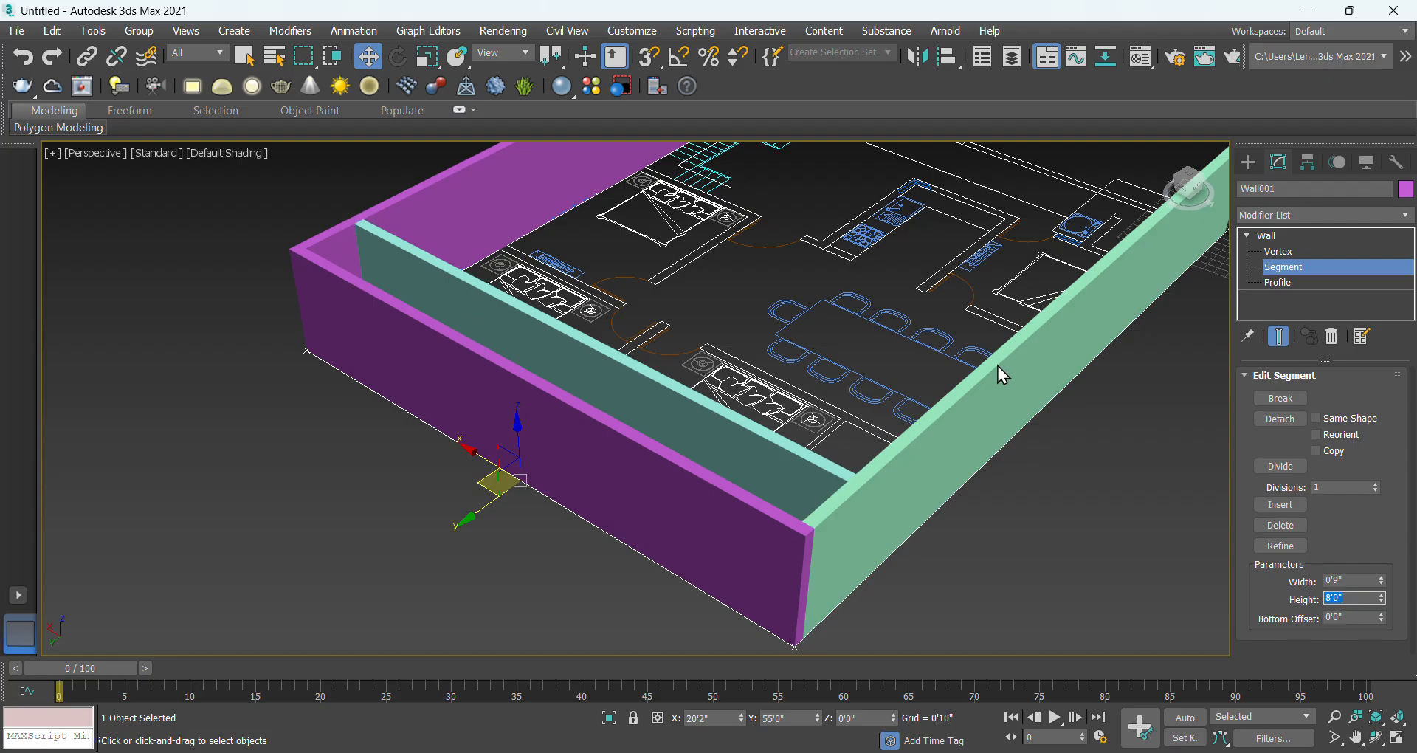
# Reset the selected top outer wall segment's height to 0'0".
pyautogui.moveTo(739, 522); pyautogui.dragTo(450, 532, button='middle')
pyautogui.scroll(3, 354, 384)
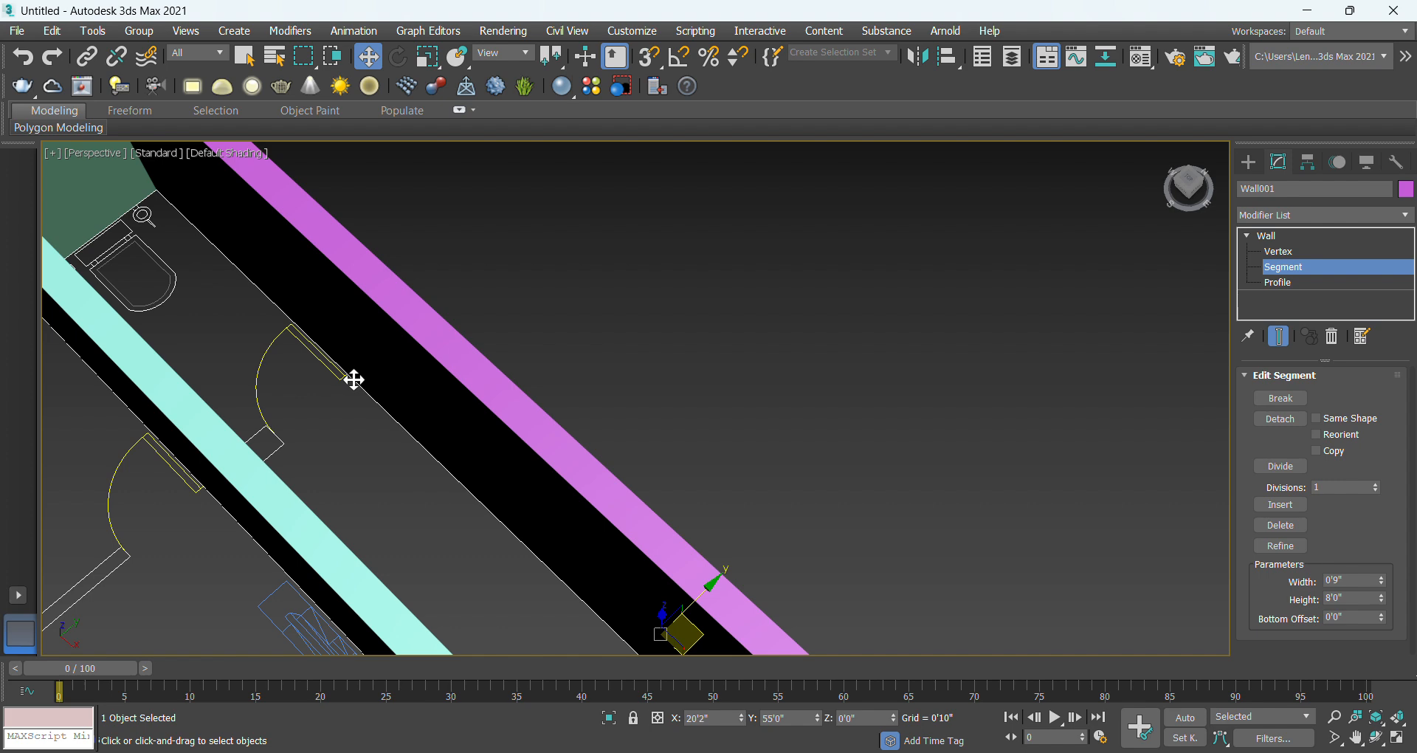
pyautogui.moveTo(572, 408)
pyautogui.keyDown('alt'); pyautogui.mouseDown(button='middle')
pyautogui.moveTo(617, 389)
pyautogui.moveTo(599, 405)
pyautogui.mouseUp(button='middle'); pyautogui.keyUp('alt')
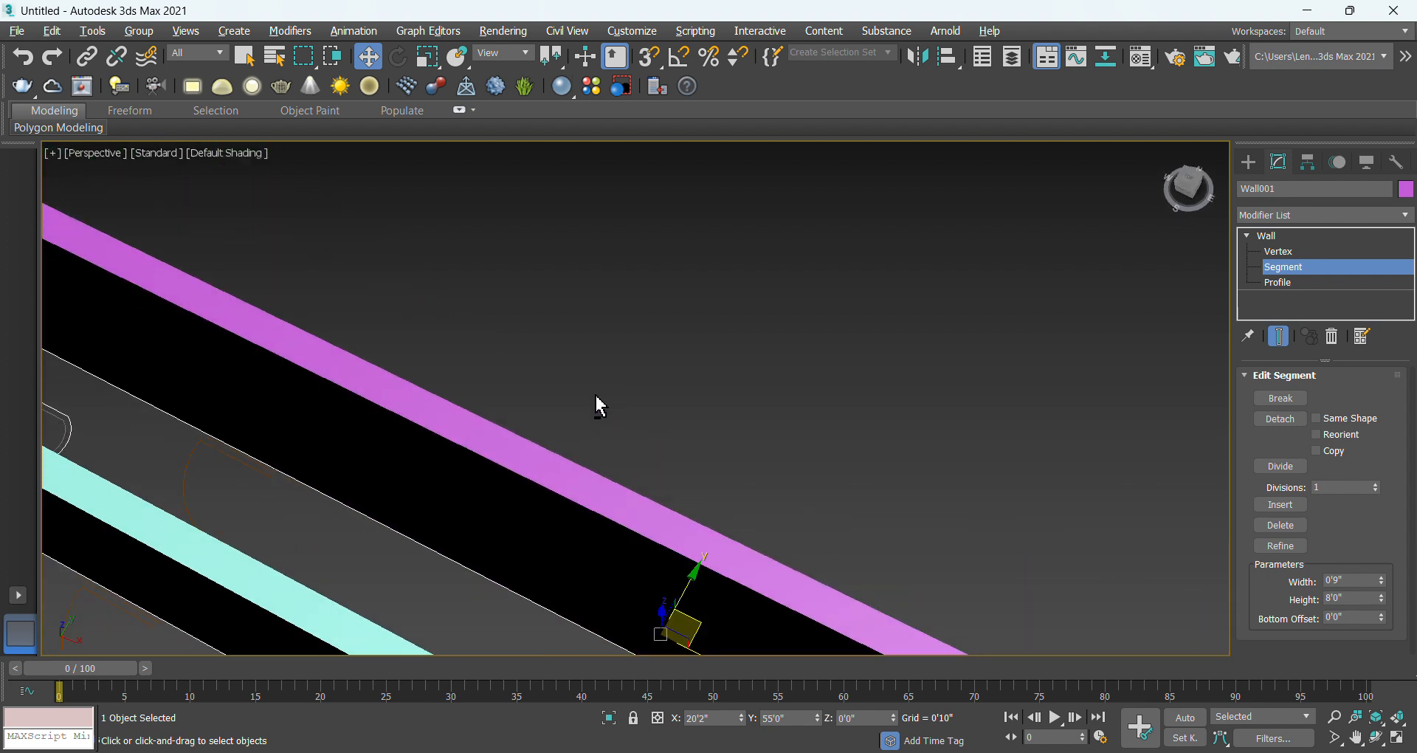
pyautogui.keyDown('alt'); pyautogui.moveTo(481, 414); pyautogui.dragTo(367, 415, button='middle'); pyautogui.keyUp('alt')
pyautogui.moveTo(876, 484); pyautogui.dragTo(816, 513, button='middle')
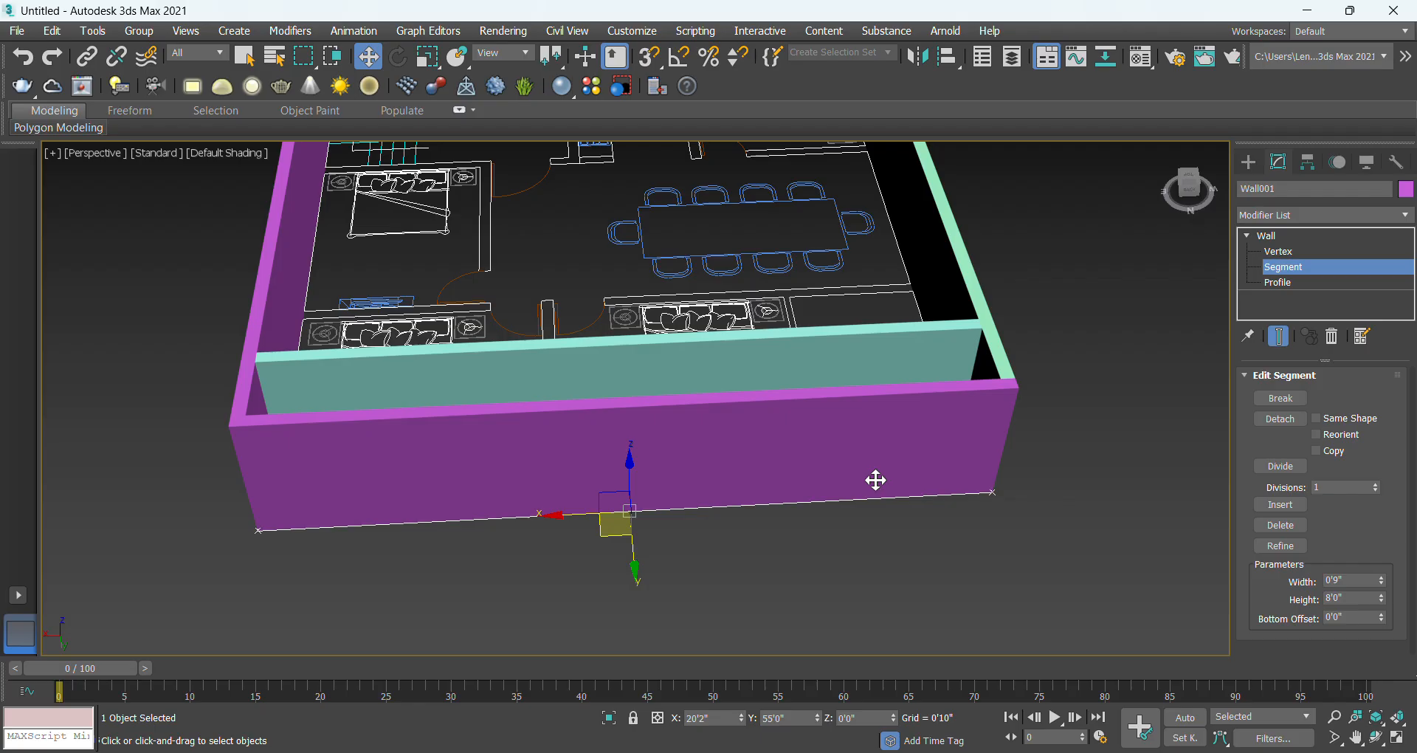
pyautogui.rightClick(1381, 599)
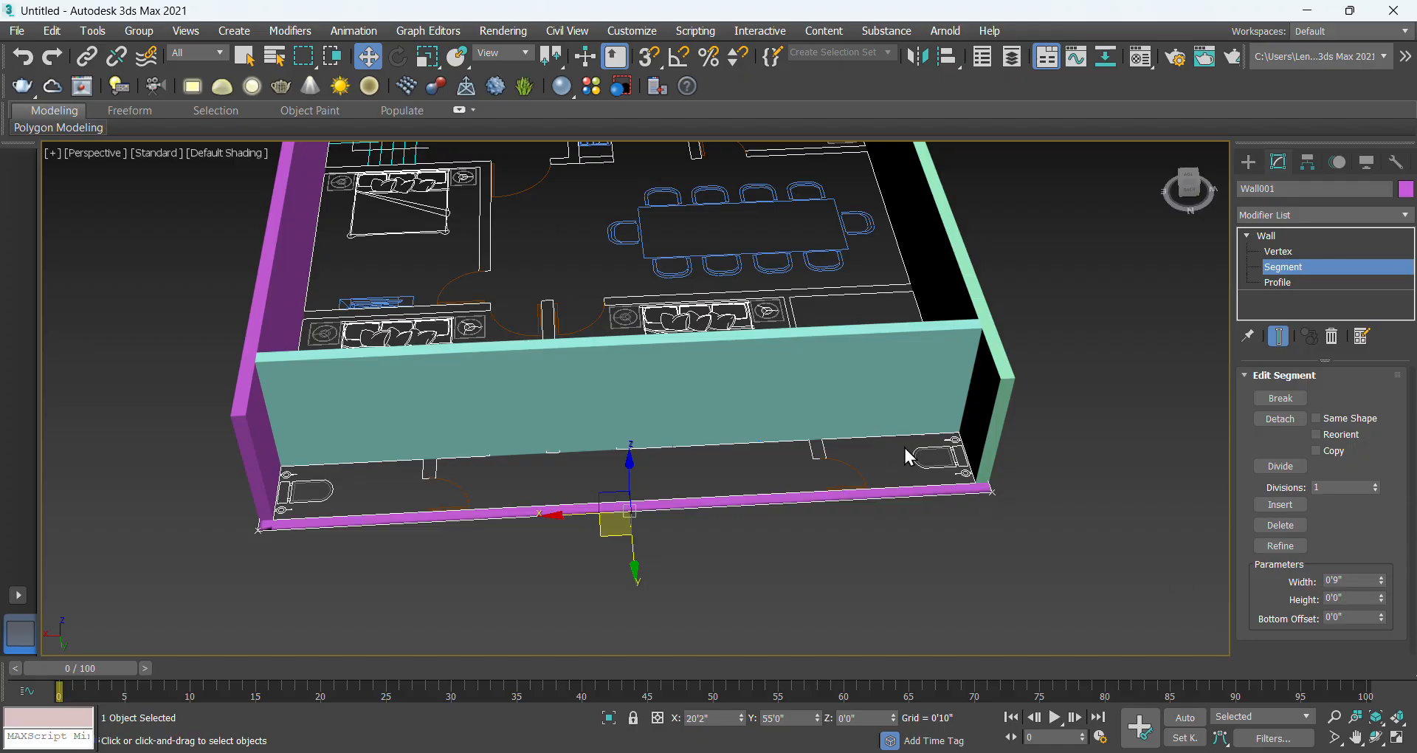
# Break the zero-height top outer wall segment beside the bathroom door nearest the green outer wall.
pyautogui.scroll(10, 842, 511)
pyautogui.scroll(-10, 750, 507)
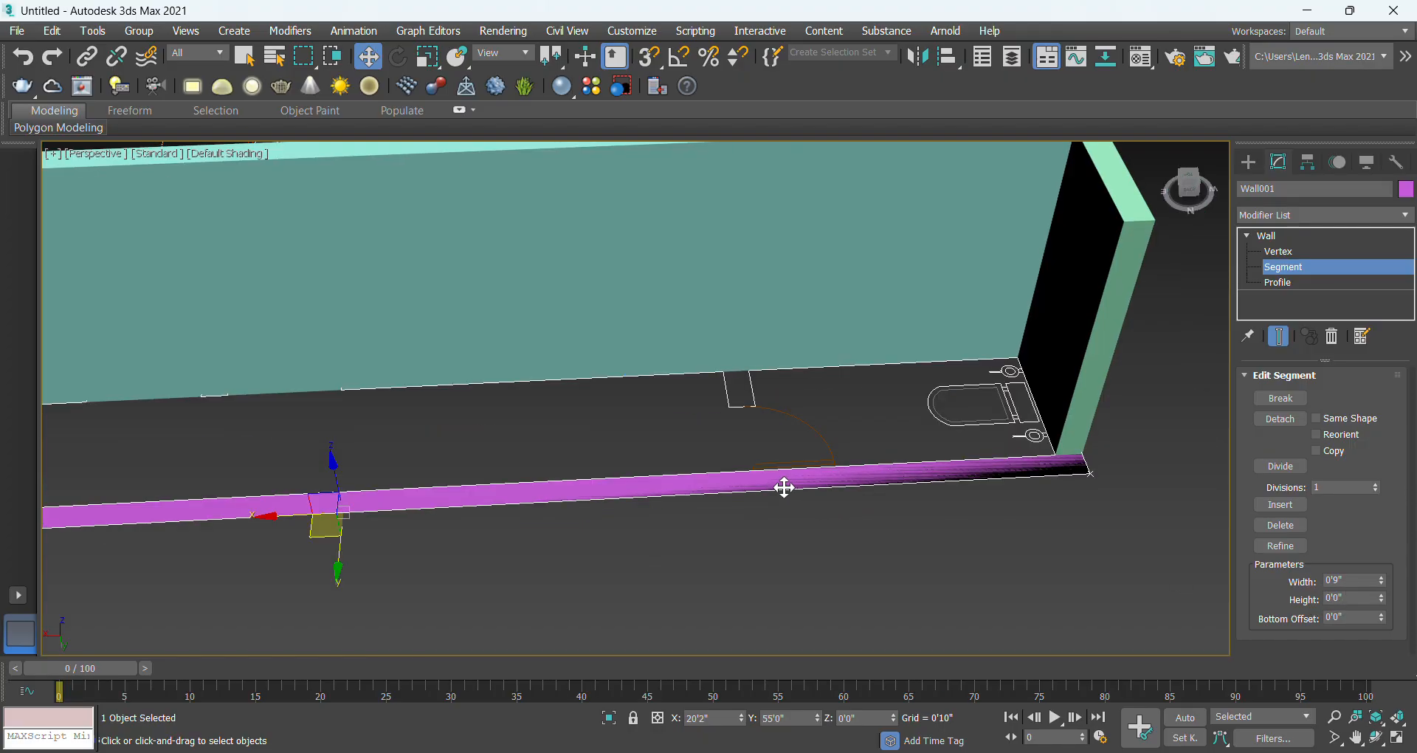
pyautogui.click(1278, 401)
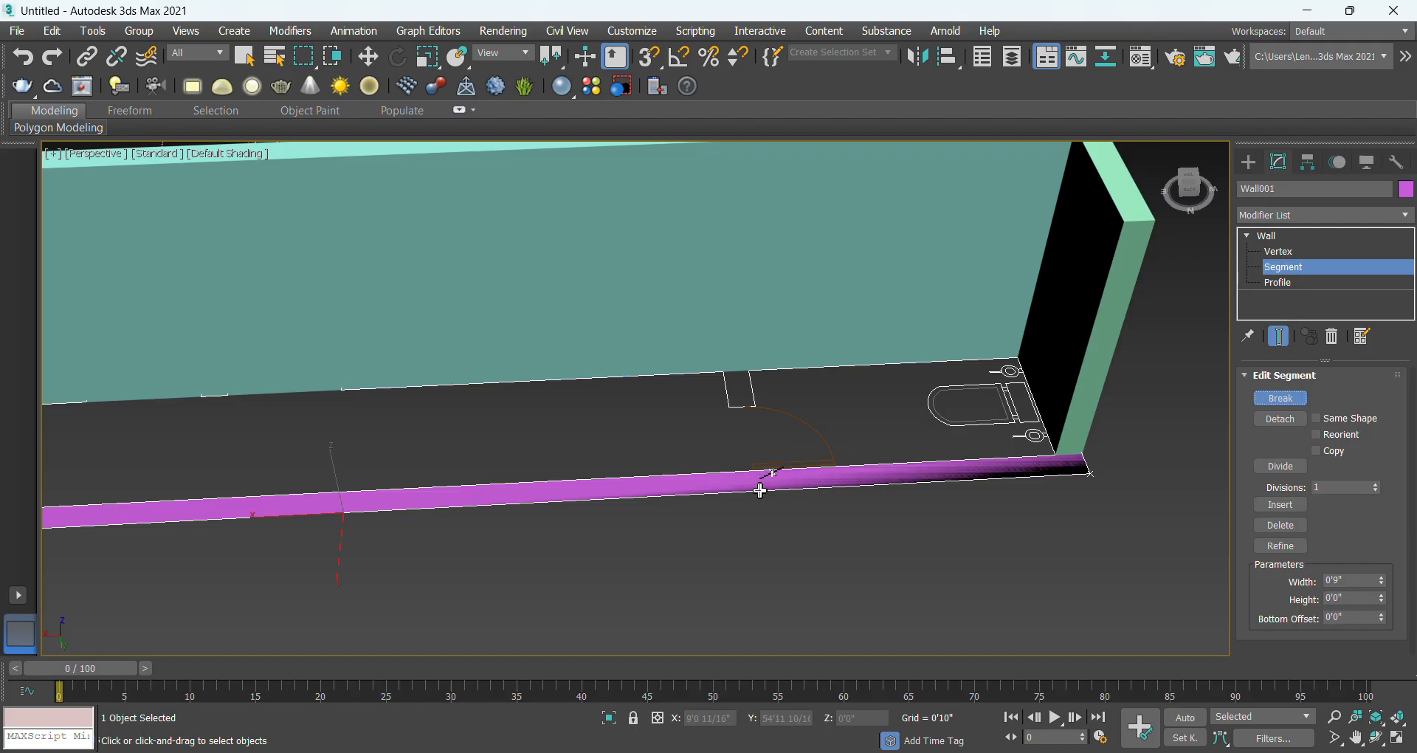
pyautogui.scroll(2, 756, 493)
pyautogui.scroll(-1, 758, 490)
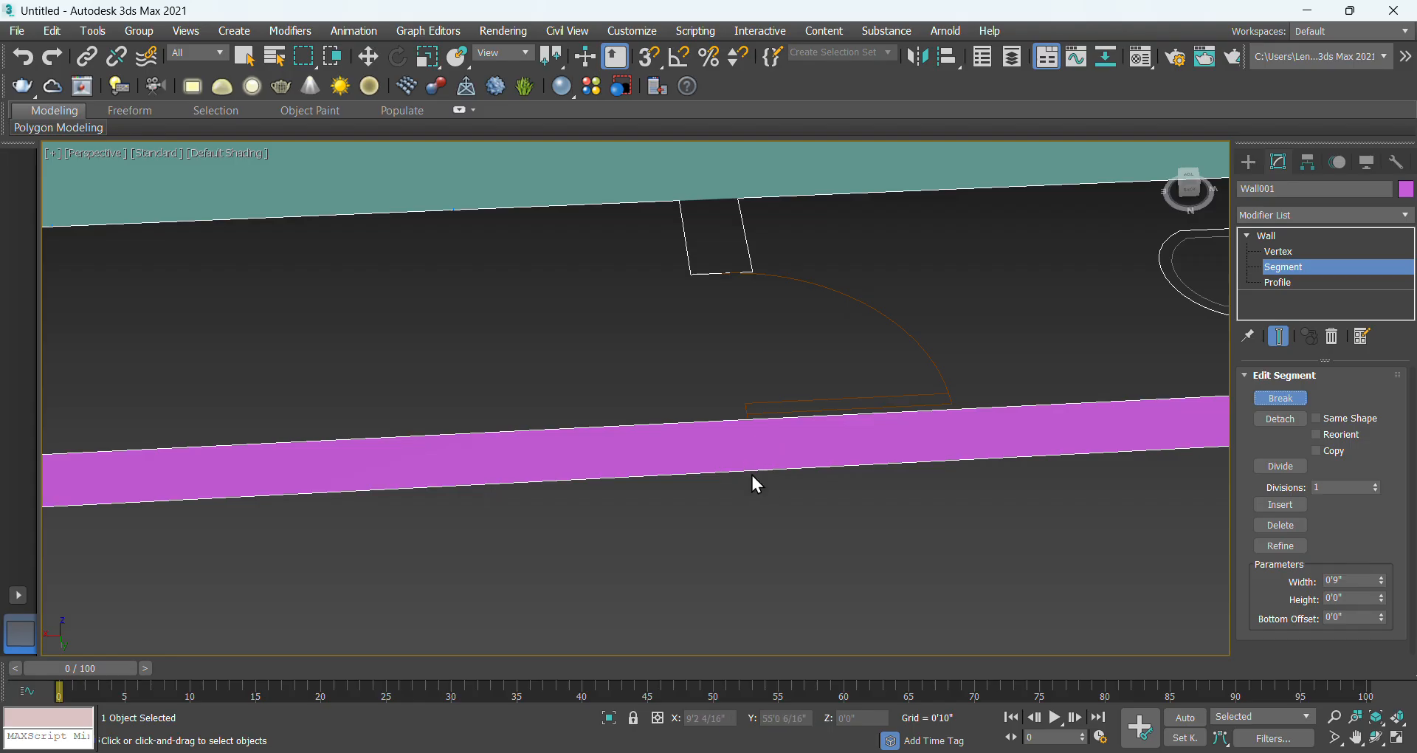
pyautogui.scroll(-6, 739, 470)
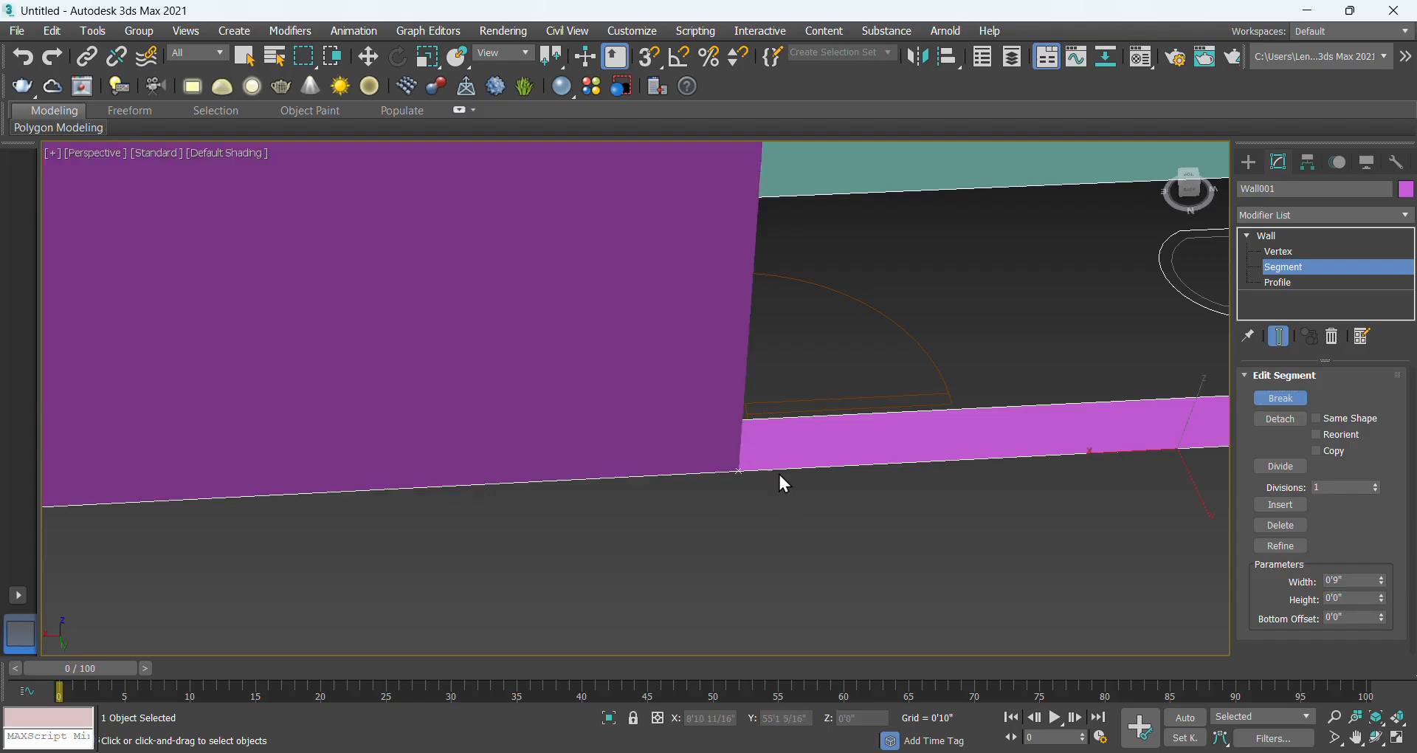
pyautogui.scroll(3, 782, 479)
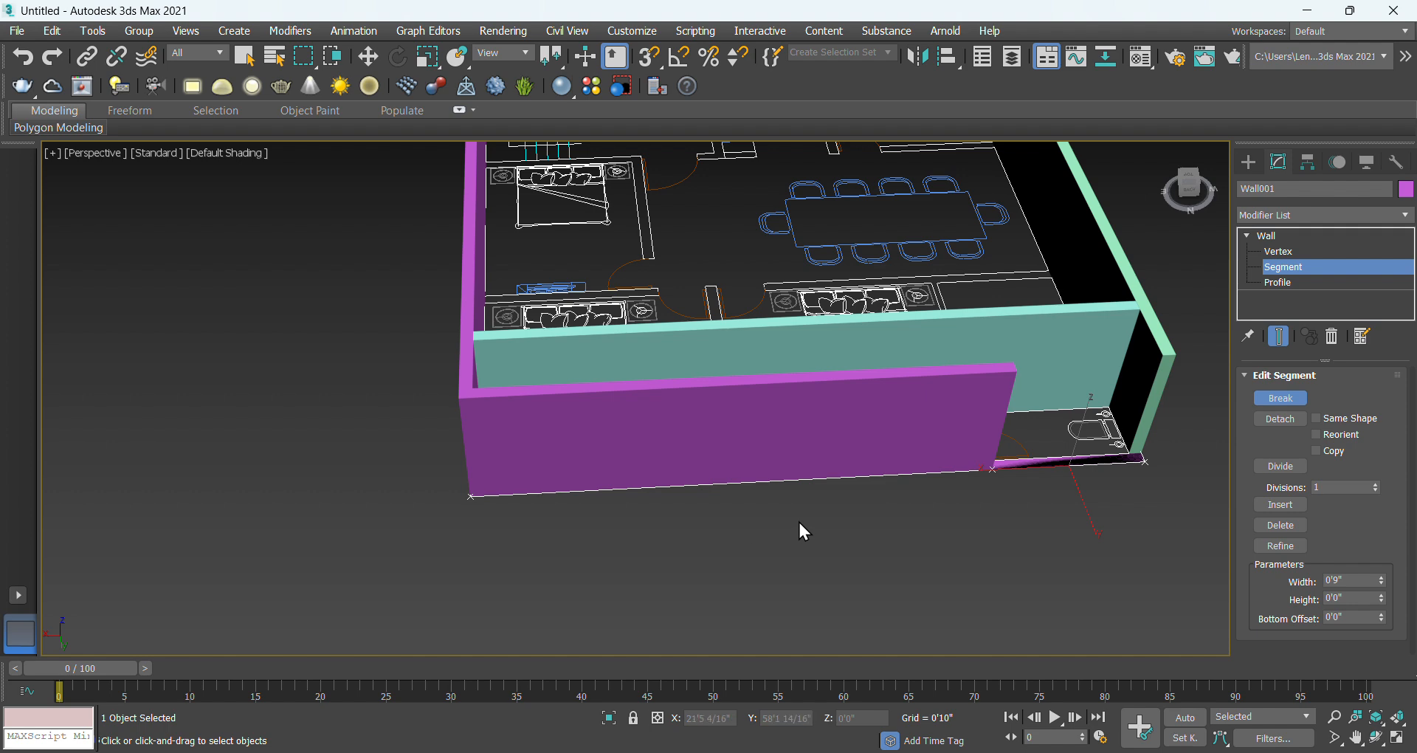
# Break the same outer wall again beside the opposite bathroom's door, near the purple corner, and leave the Break command.
pyautogui.keyDown('alt'); pyautogui.moveTo(799, 519); pyautogui.dragTo(743, 401, button='middle'); pyautogui.keyUp('alt')
pyautogui.scroll(5, 744, 401)
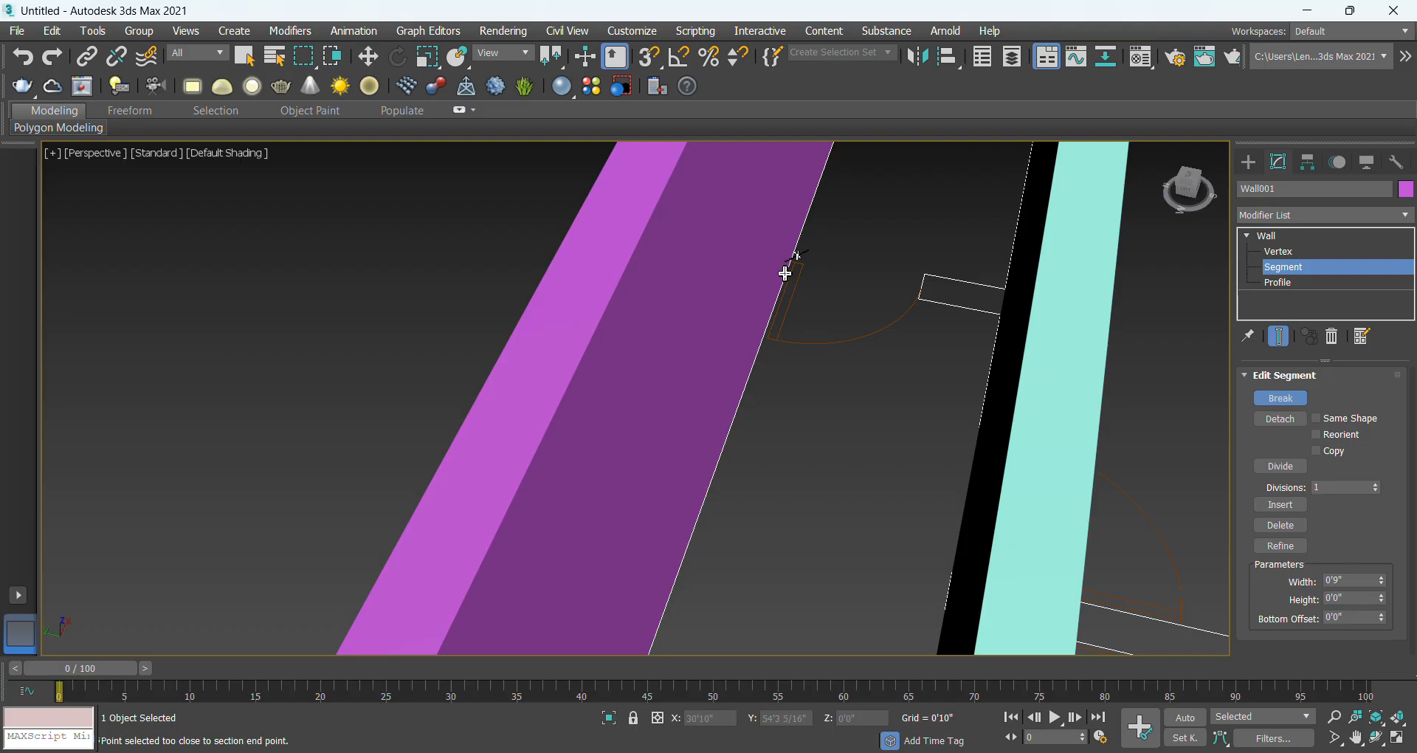
pyautogui.moveTo(785, 348)
pyautogui.keyDown('alt'); pyautogui.mouseDown(button='middle')
pyautogui.moveTo(815, 347)
pyautogui.moveTo(779, 358)
pyautogui.mouseUp(button='middle'); pyautogui.keyUp('alt')
pyautogui.scroll(-5, 811, 340)
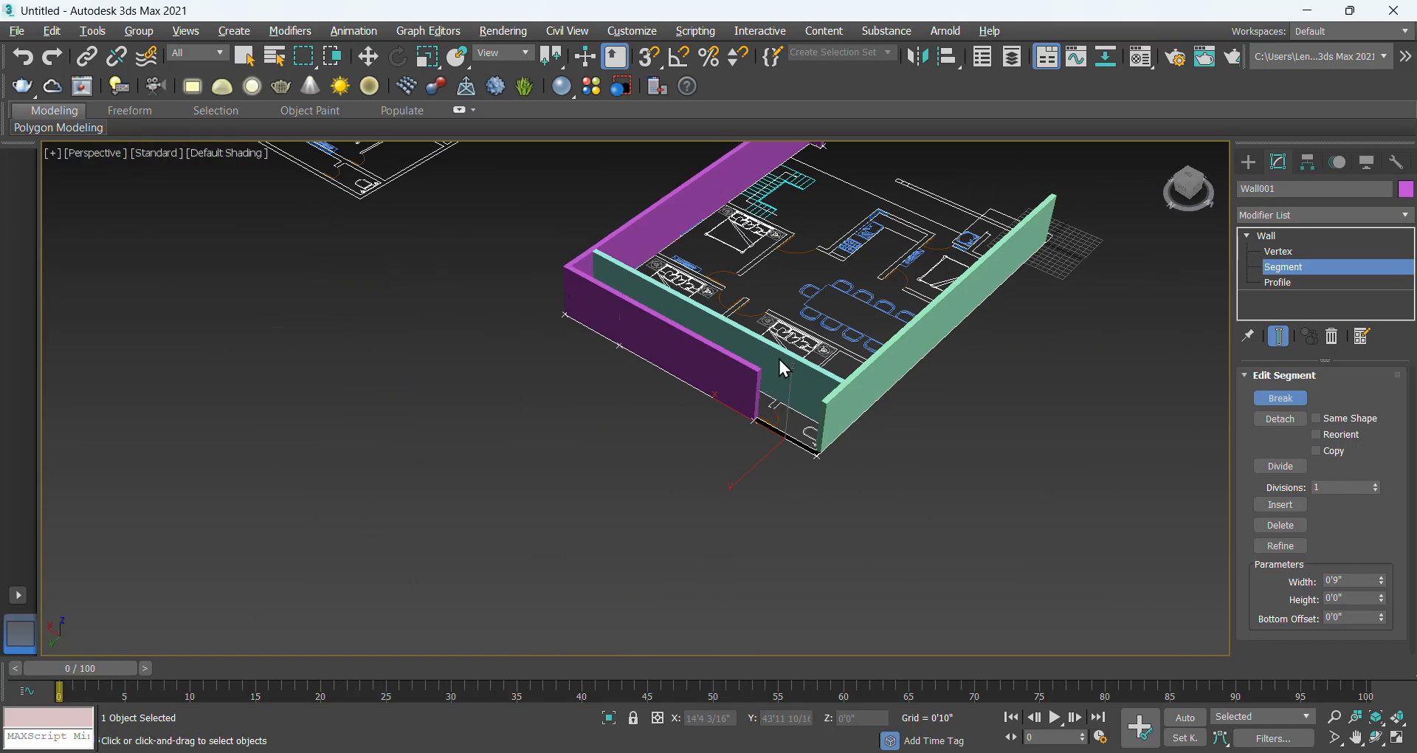
pyautogui.scroll(5, 646, 350)
pyautogui.scroll(-3, 634, 347)
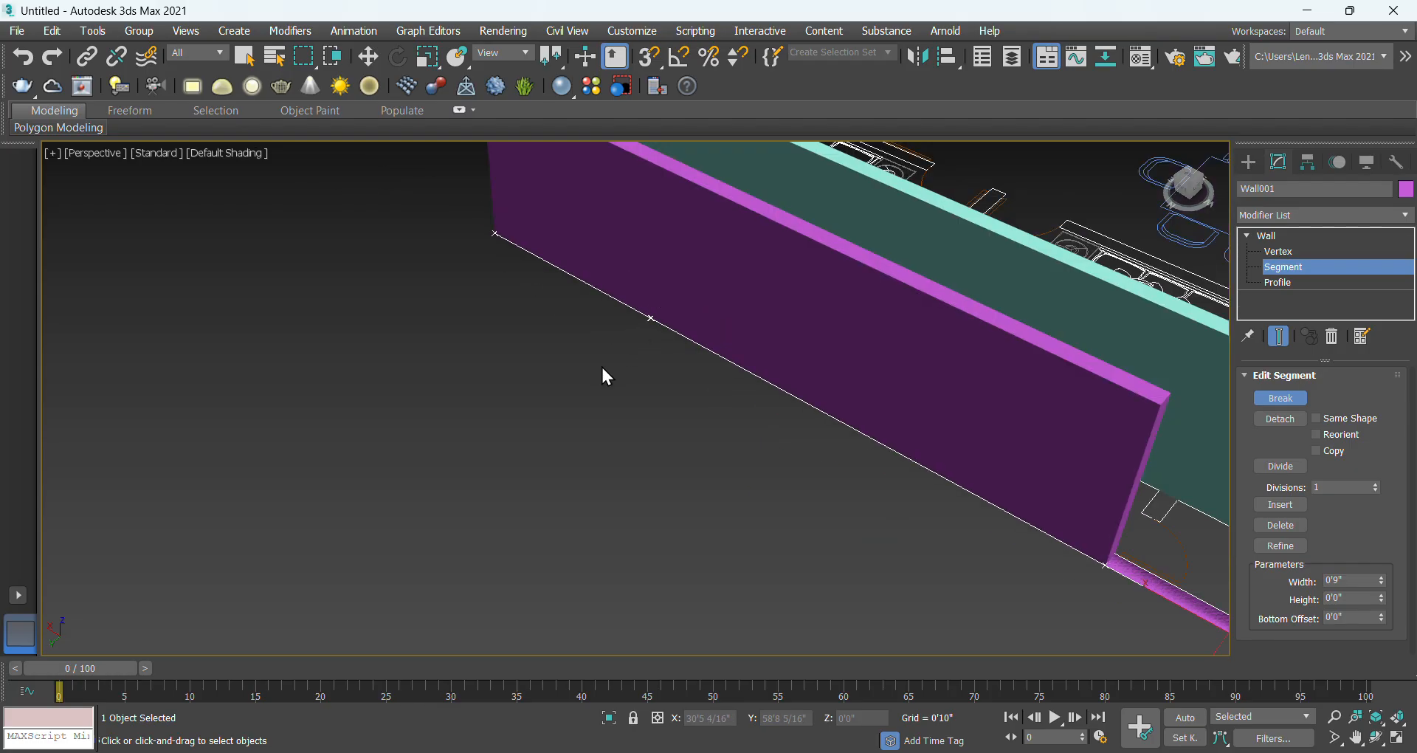
pyautogui.scroll(3, 646, 324)
pyautogui.scroll(2, 653, 330)
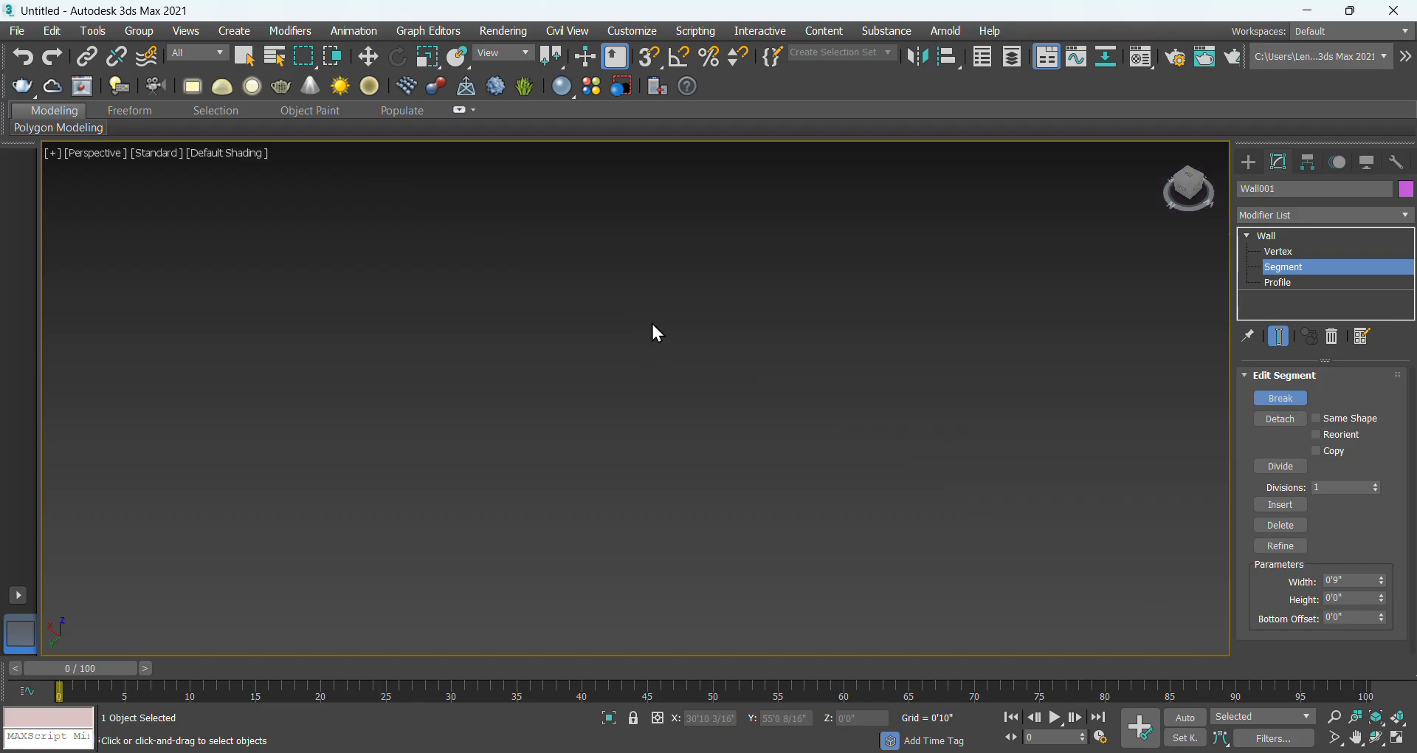
pyautogui.scroll(-5, 657, 336)
pyautogui.press('w')
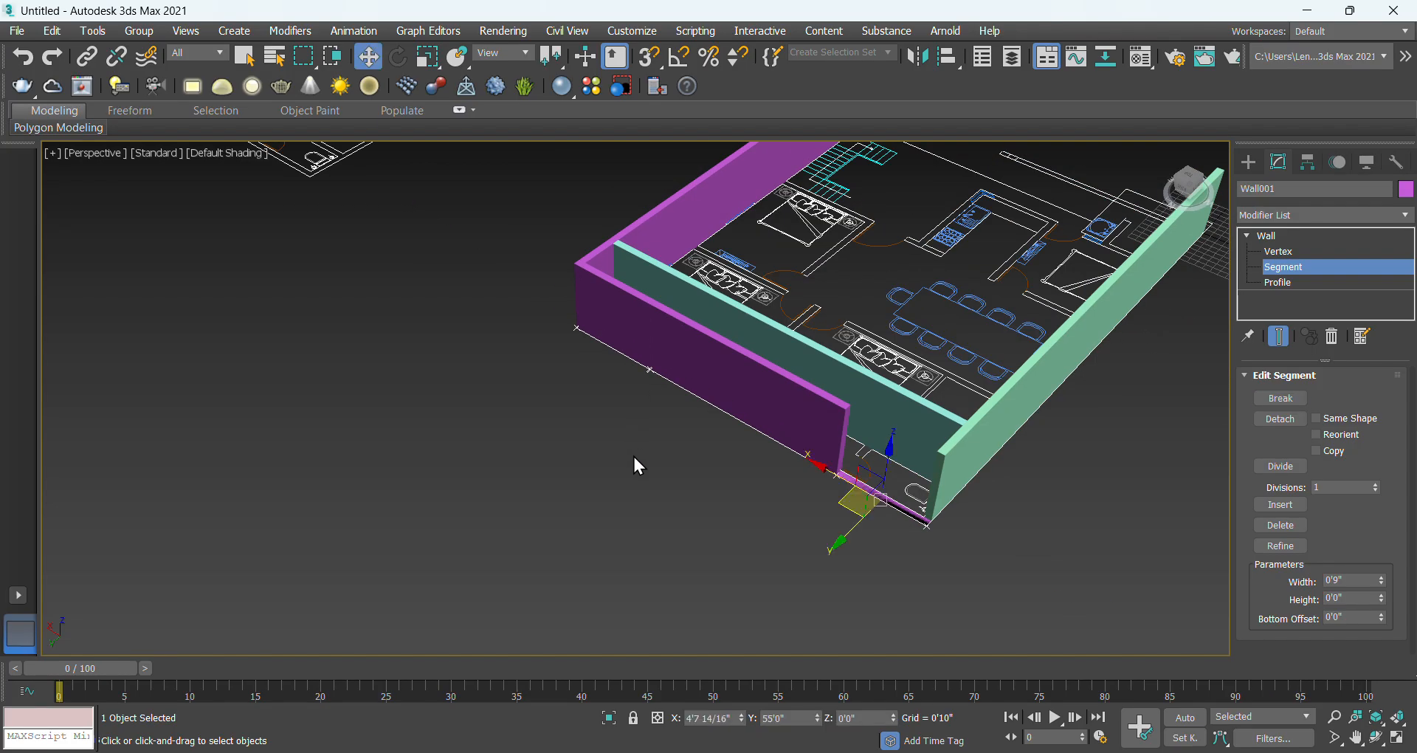
# Lower the middle segment between the two breaks to a height of about 2'8 10/16".
pyautogui.scroll(3, 734, 439)
pyautogui.moveTo(791, 391); pyautogui.dragTo(778, 421, button='middle')
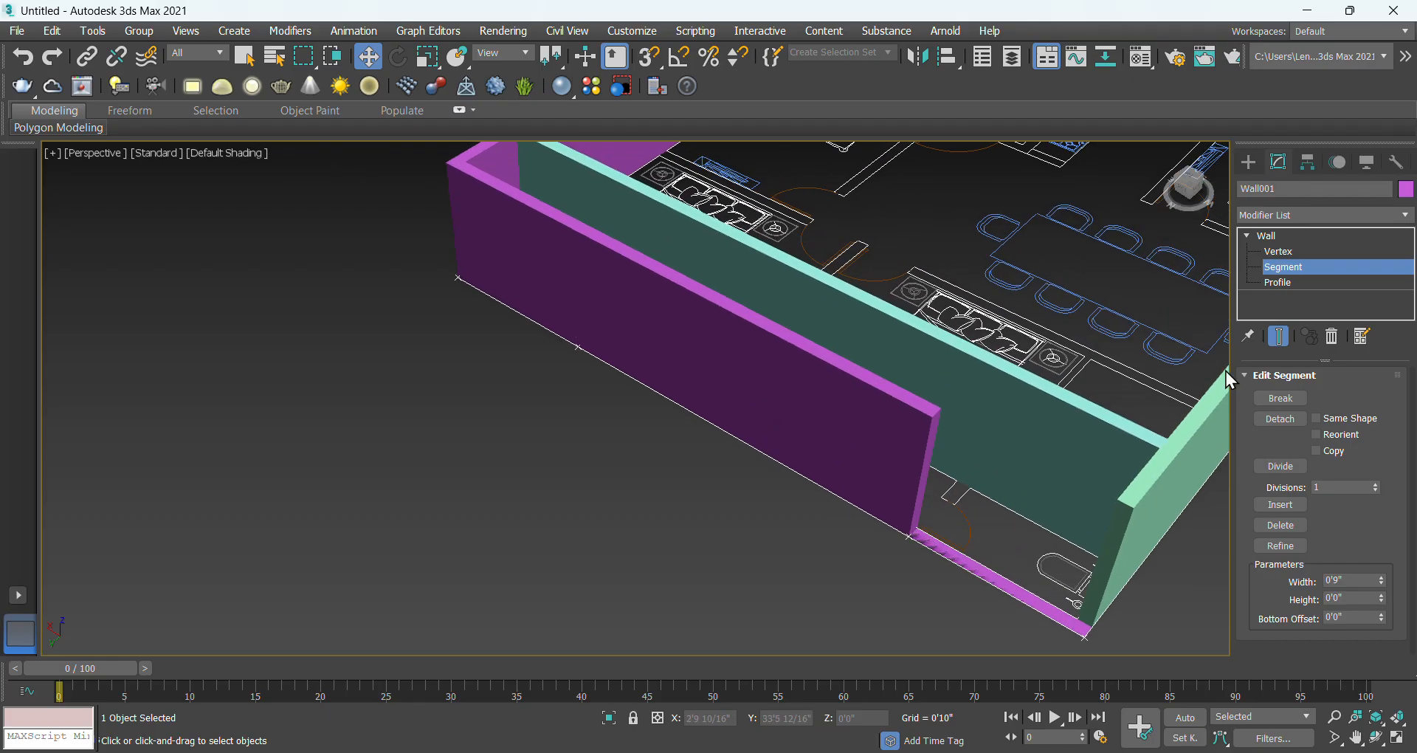
pyautogui.click(741, 437)
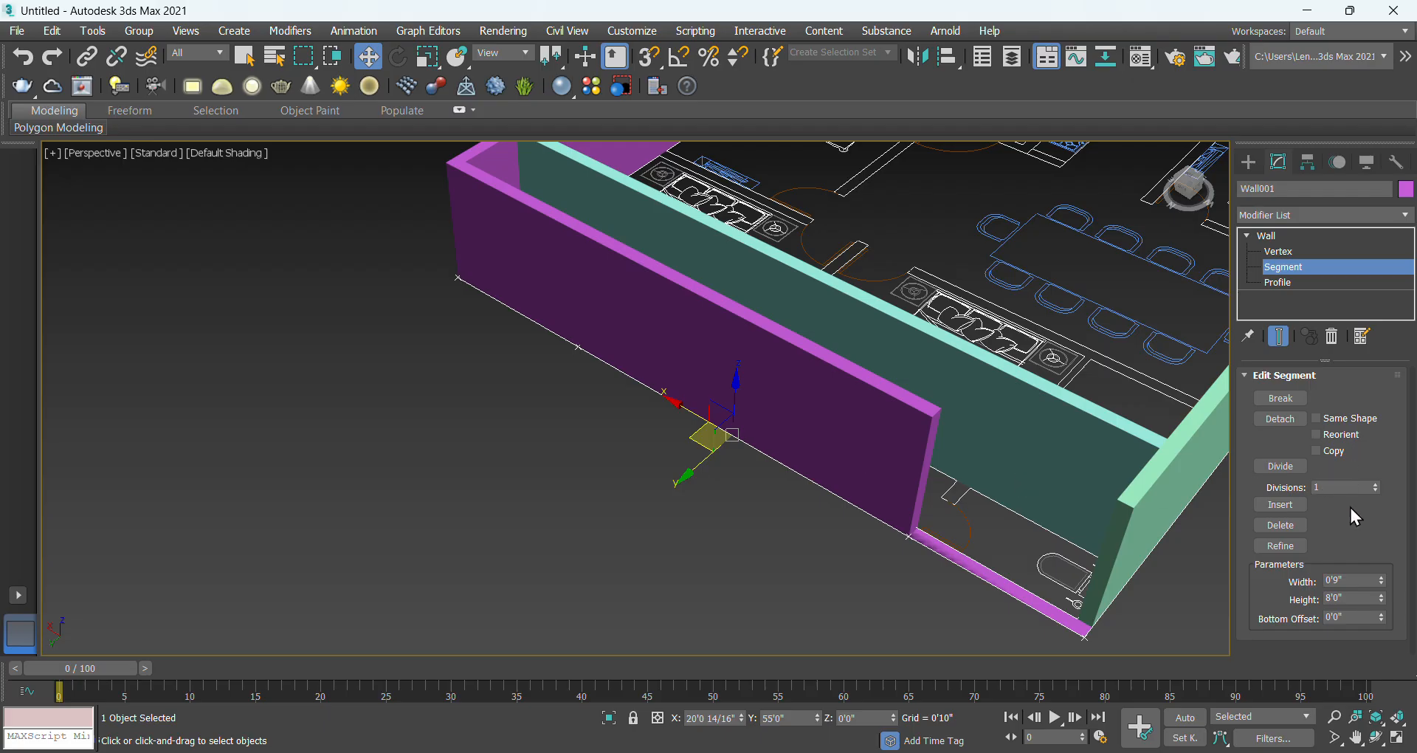
pyautogui.moveTo(1382, 600); pyautogui.dragTo(1375, 643)
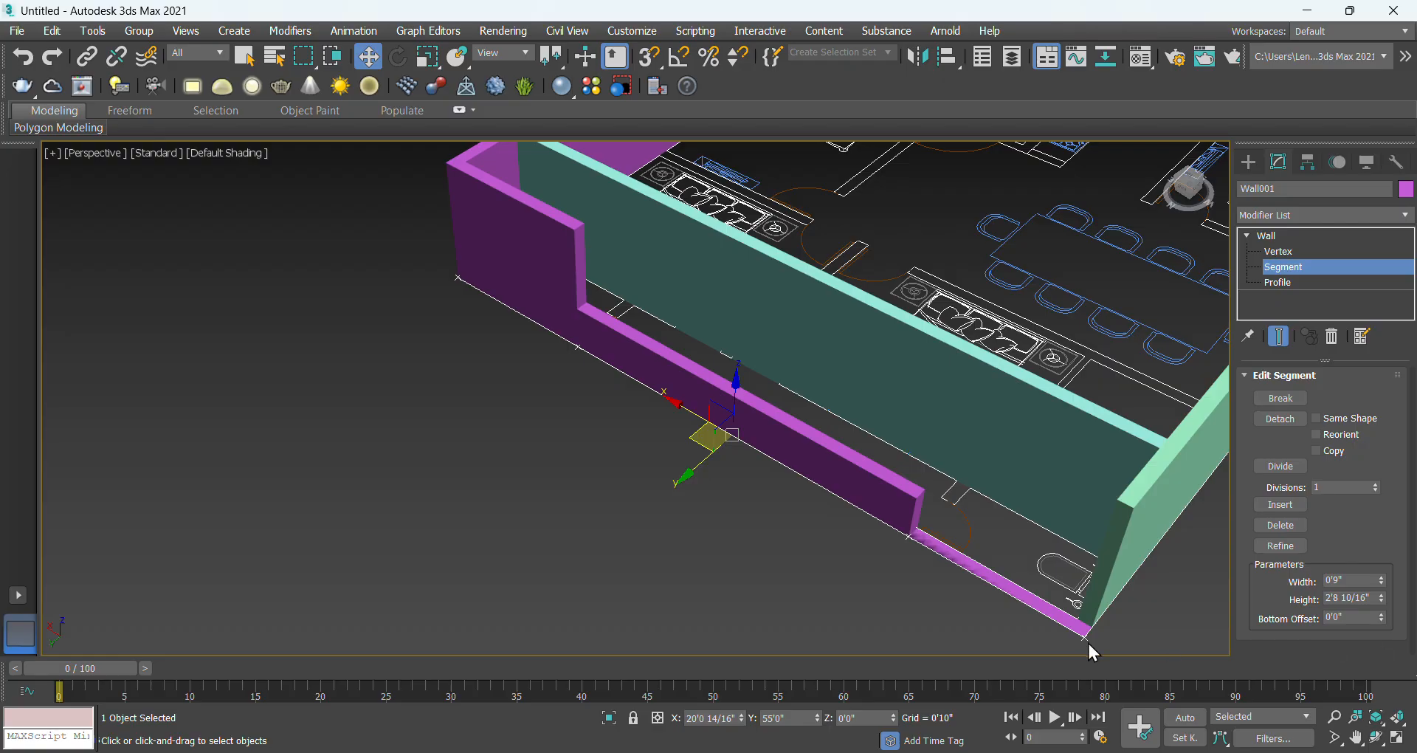
# Set the height of the end segment next to the green outer wall to 8'0".
pyautogui.click(1023, 605)
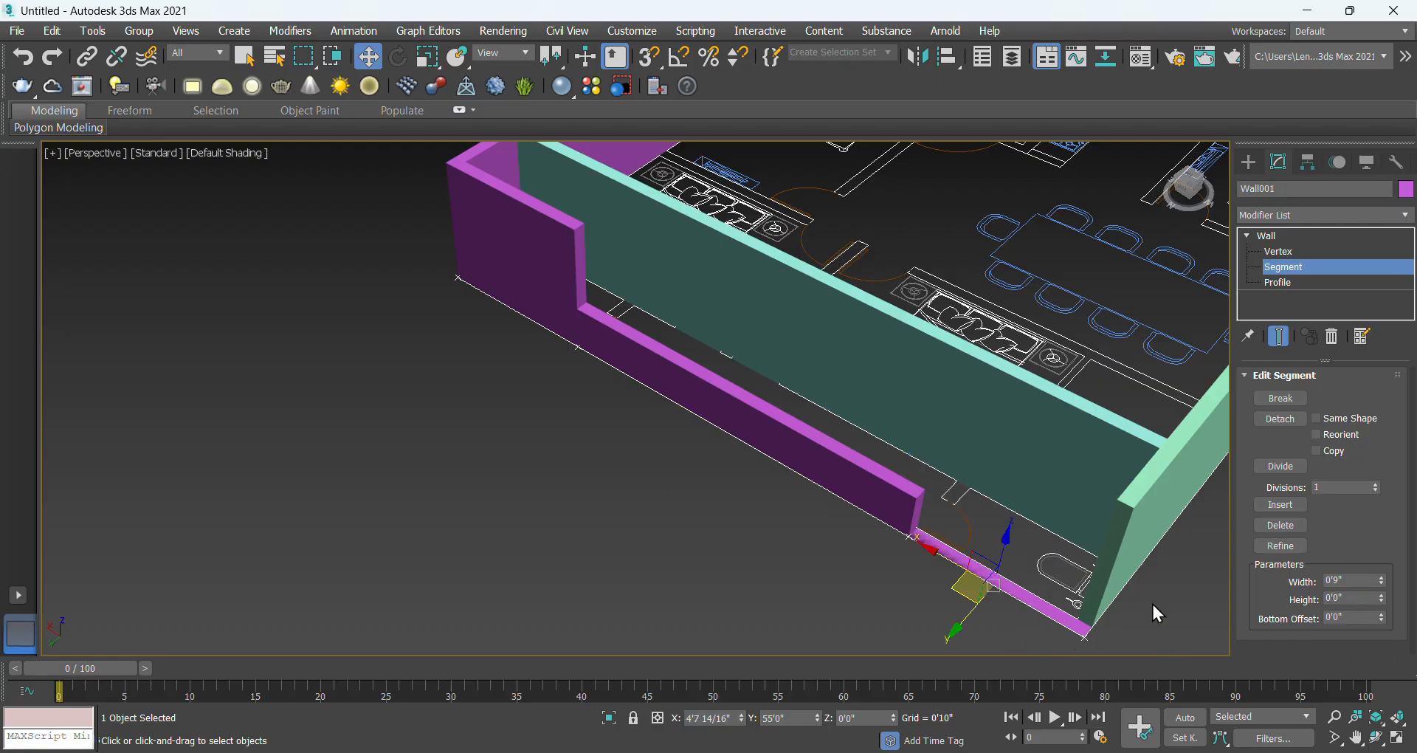
pyautogui.doubleClick(1355, 601)
pyautogui.write("8'")
pyautogui.press('Return')
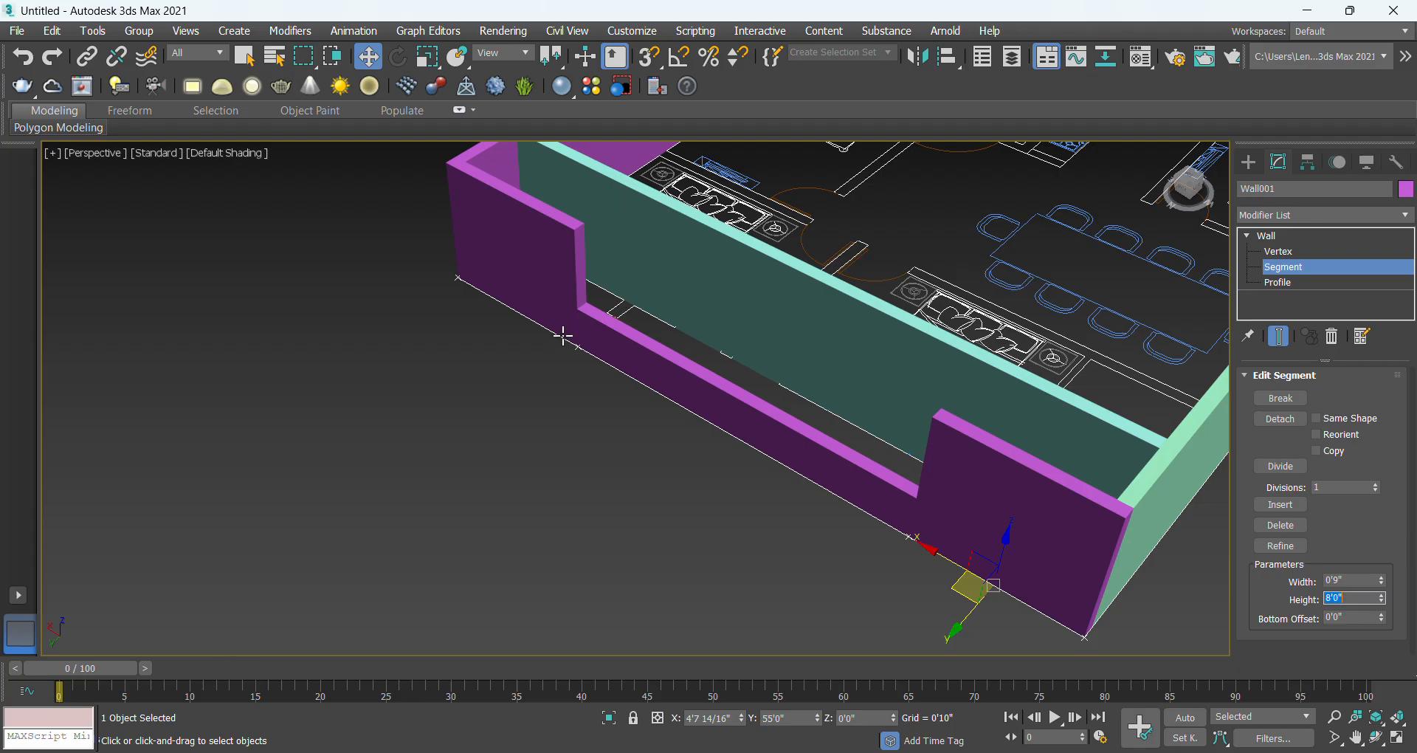
# At Vertex level, move the break point near the purple corner along the wall towards the corner, declining the weld.
pyautogui.moveTo(522, 341); pyautogui.dragTo(546, 437, button='middle')
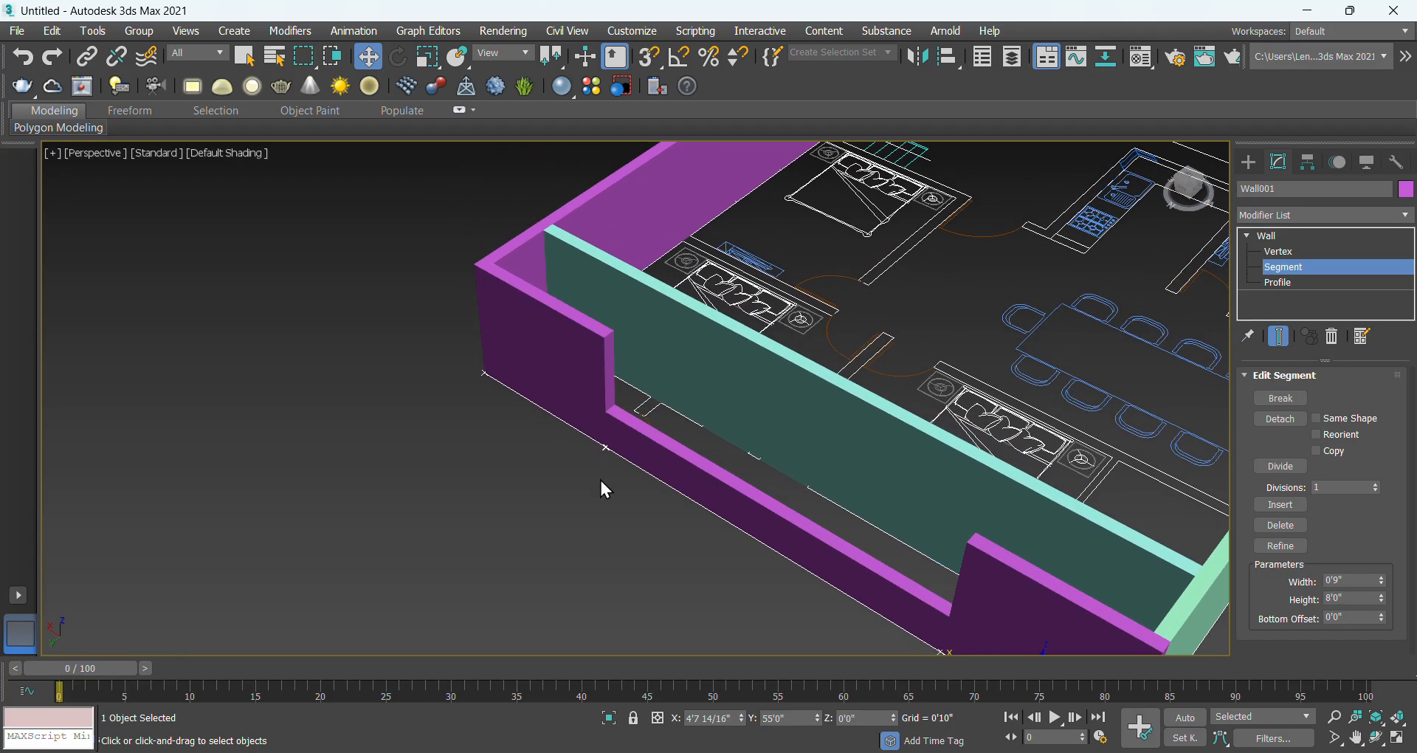
pyautogui.scroll(5, 591, 455)
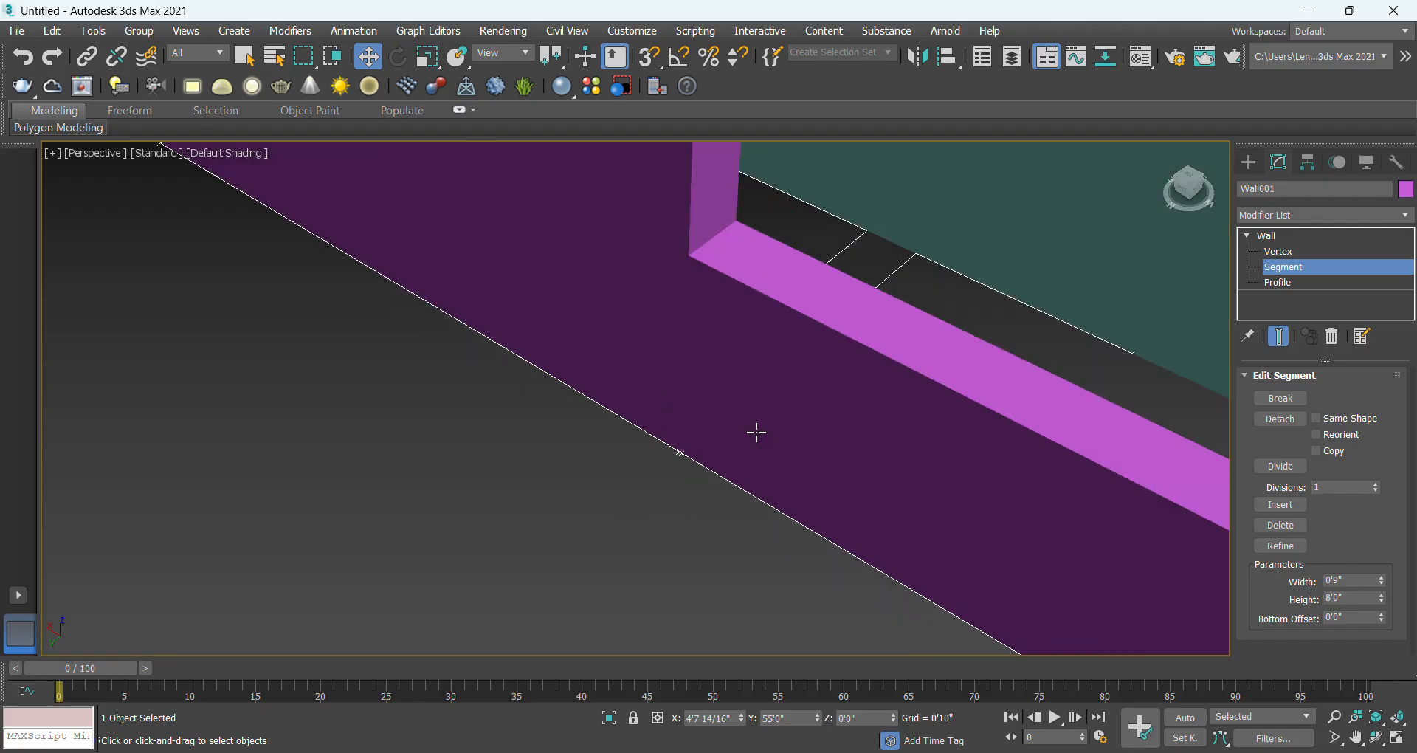
pyautogui.click(1279, 252)
pyautogui.click(678, 454)
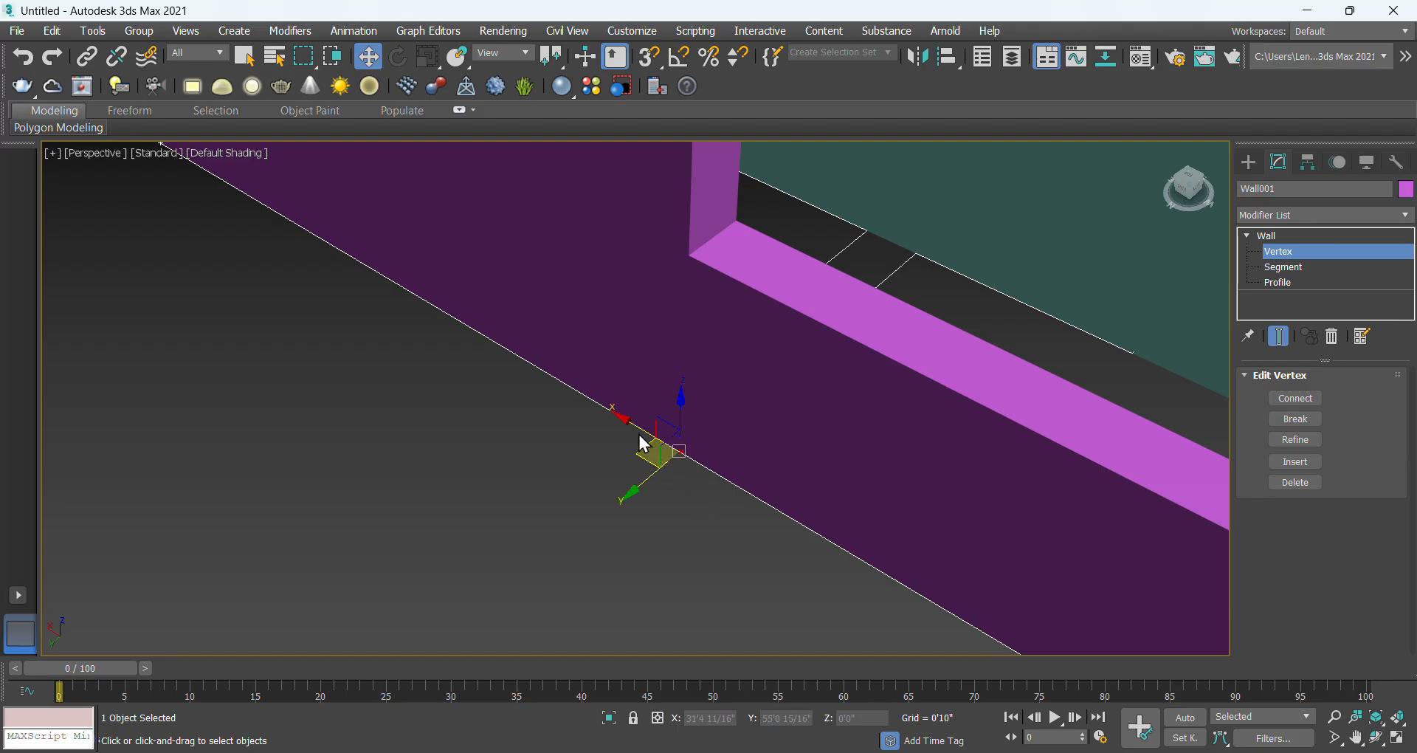
pyautogui.moveTo(644, 444); pyautogui.dragTo(598, 431)
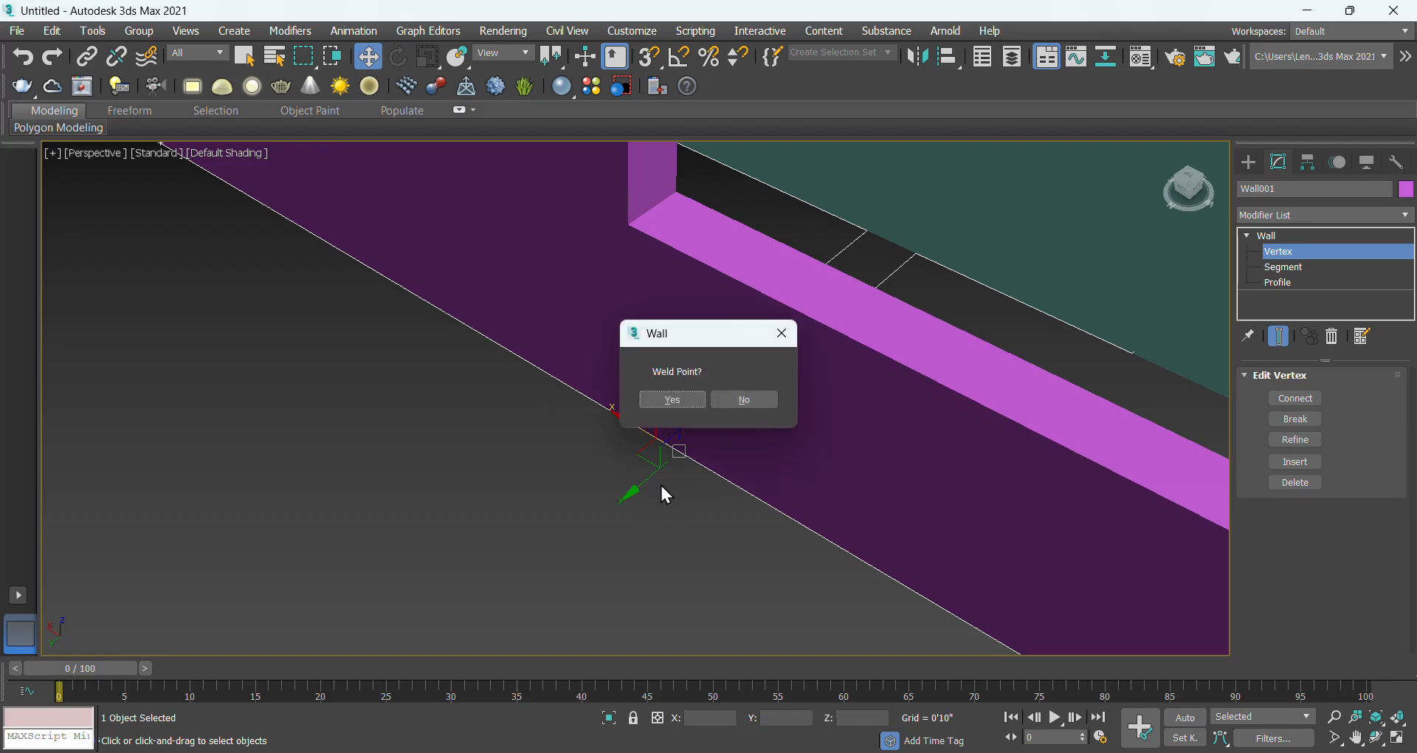
pyautogui.click(744, 400)
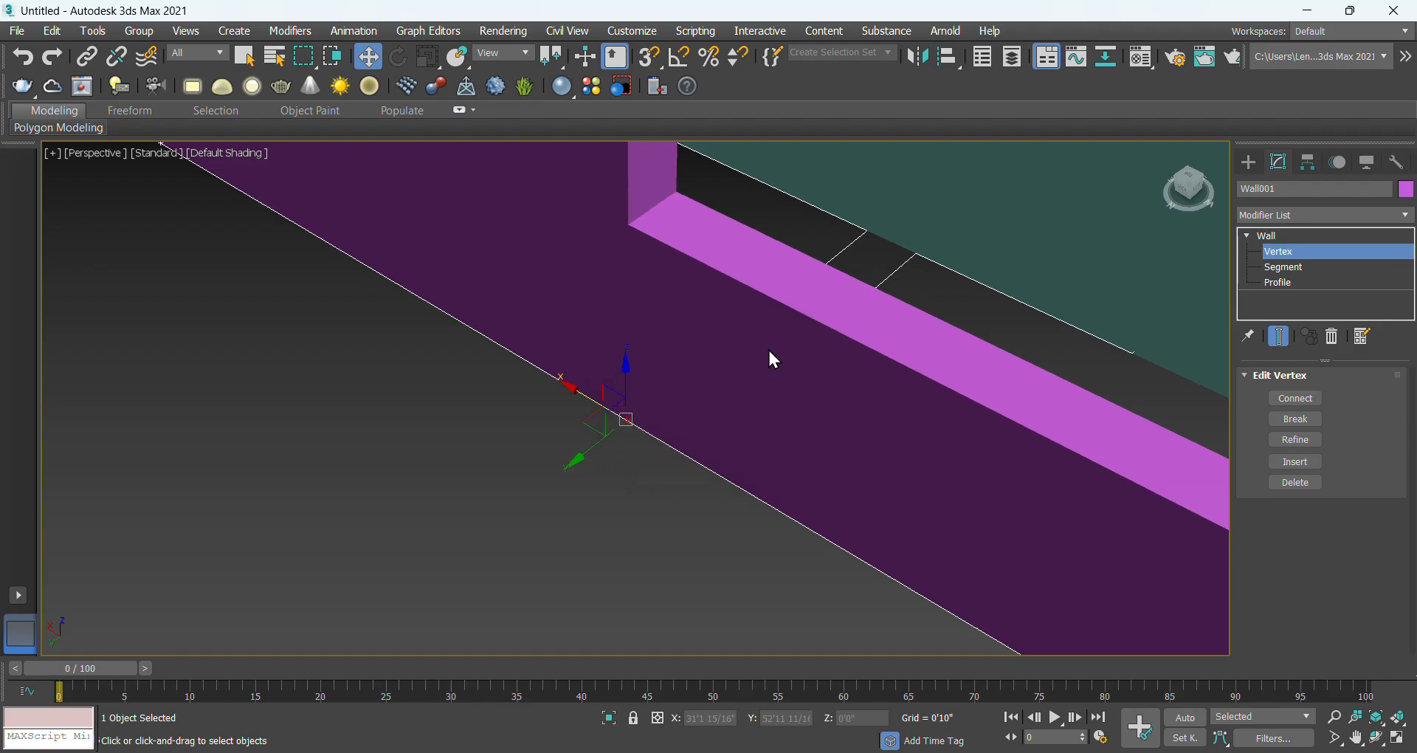
# Move that vertex away from the corner to about X 29'11" in two adjustments, accepting the weld each time.
pyautogui.scroll(-6, 654, 506)
pyautogui.scroll(3, 632, 491)
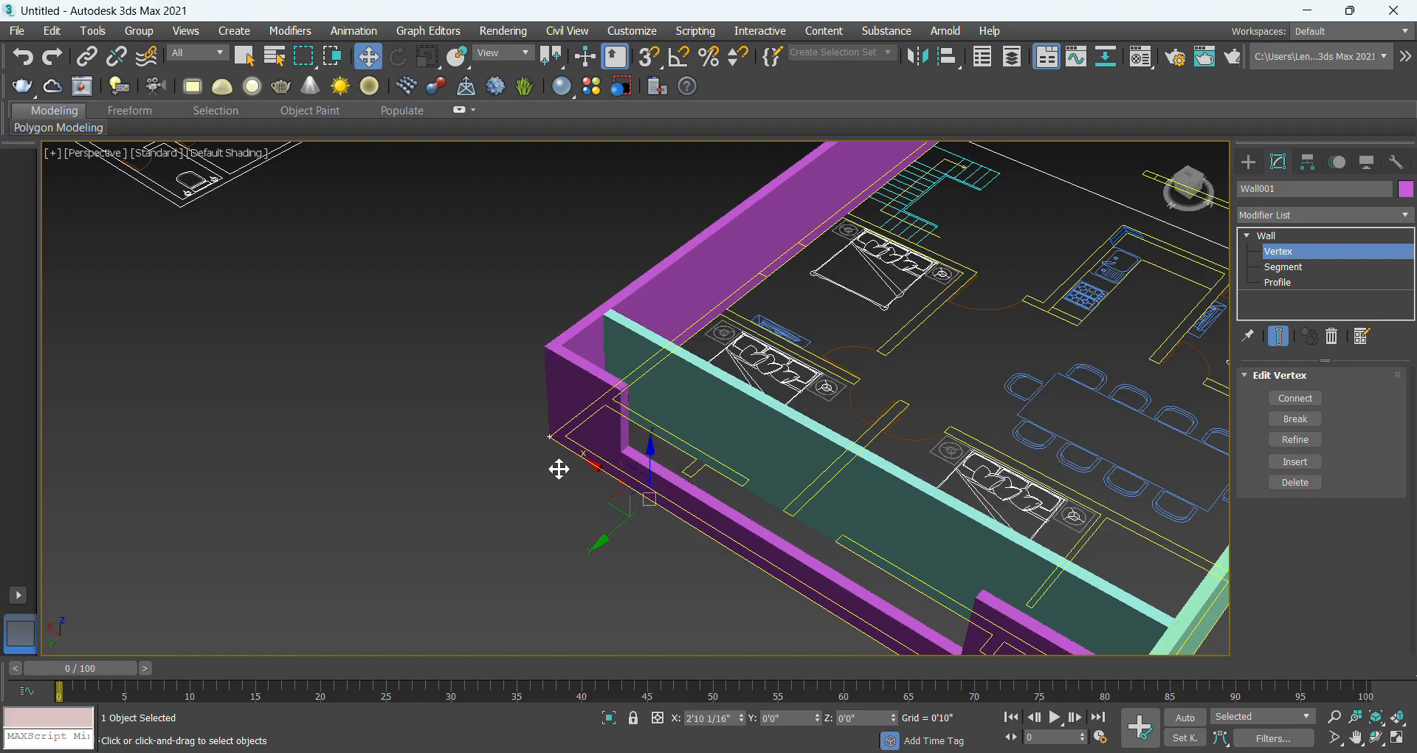
pyautogui.moveTo(577, 508)
pyautogui.mouseDown()
pyautogui.moveTo(632, 563)
pyautogui.moveTo(569, 499)
pyautogui.moveTo(582, 512)
pyautogui.mouseUp()
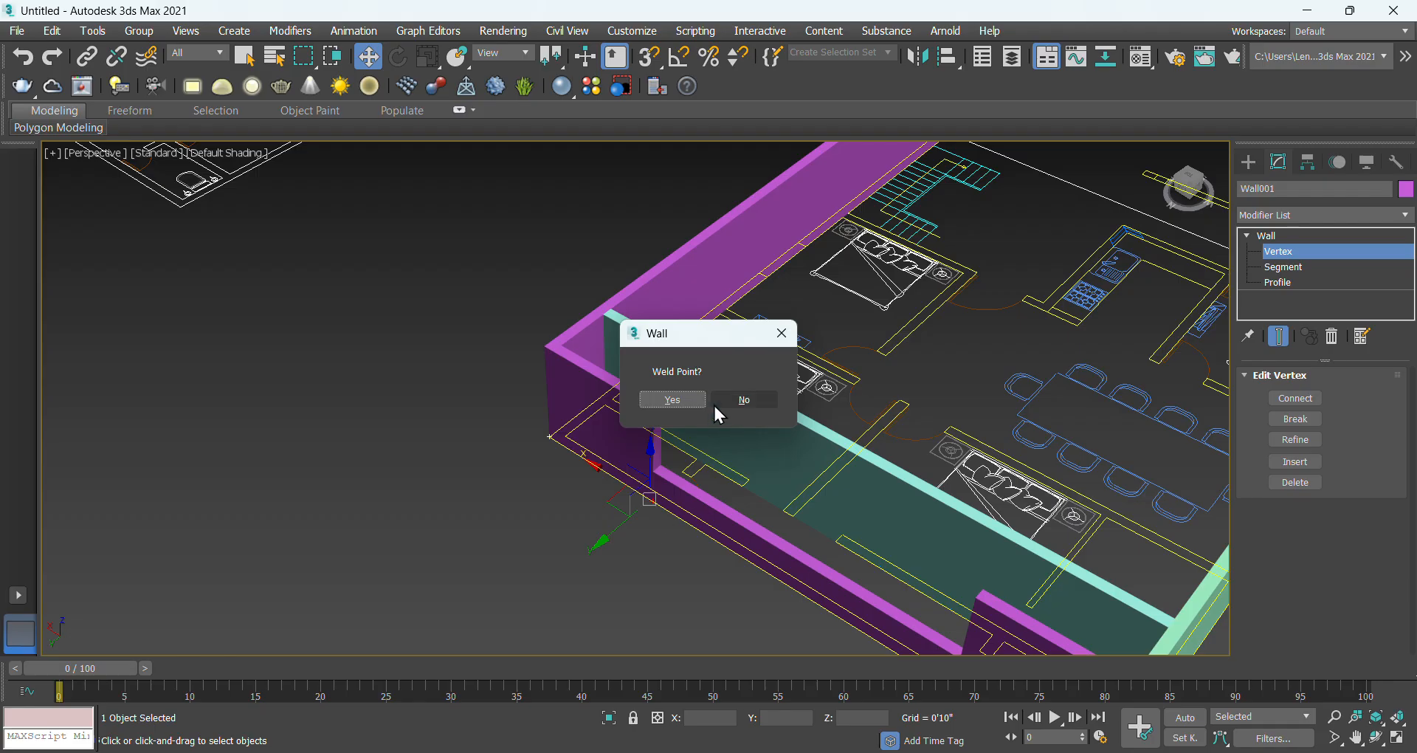
pyautogui.click(672, 400)
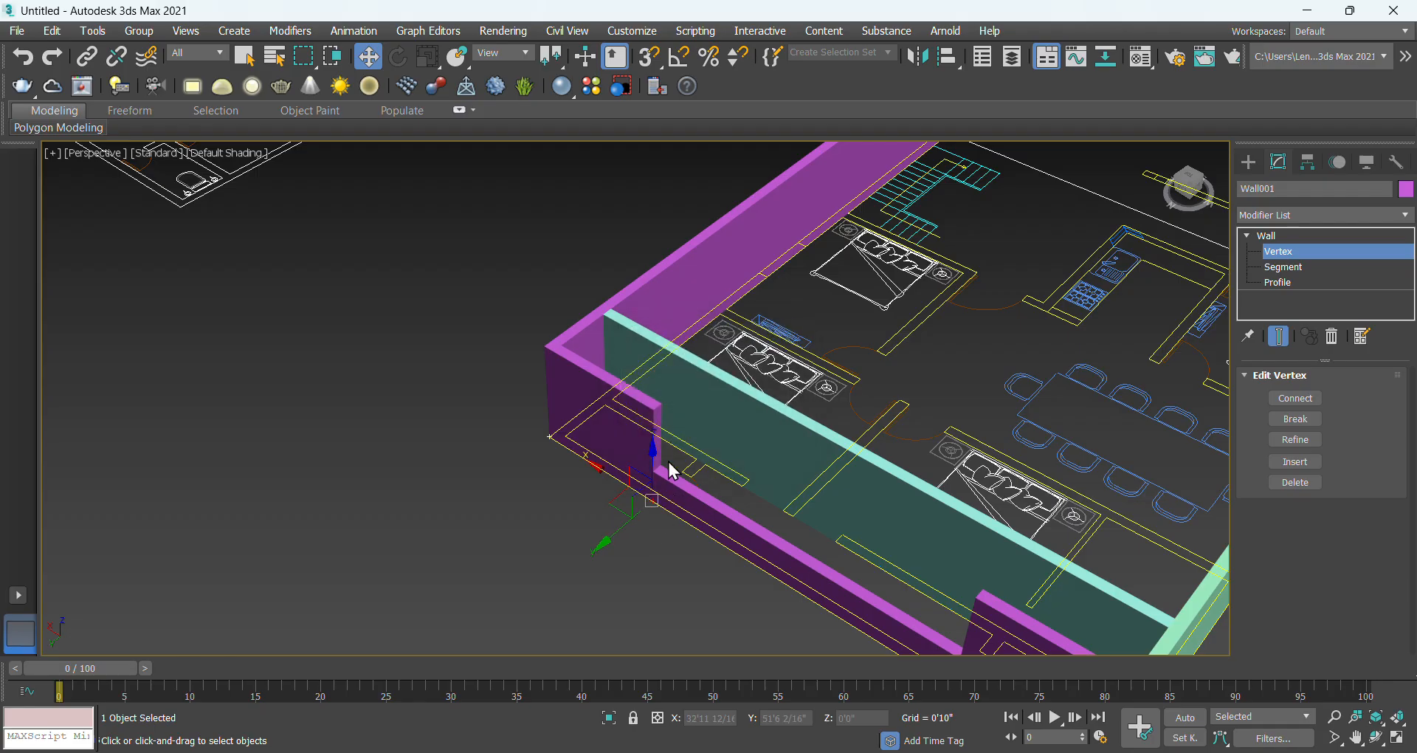
pyautogui.scroll(5, 645, 501)
pyautogui.scroll(-5, 699, 504)
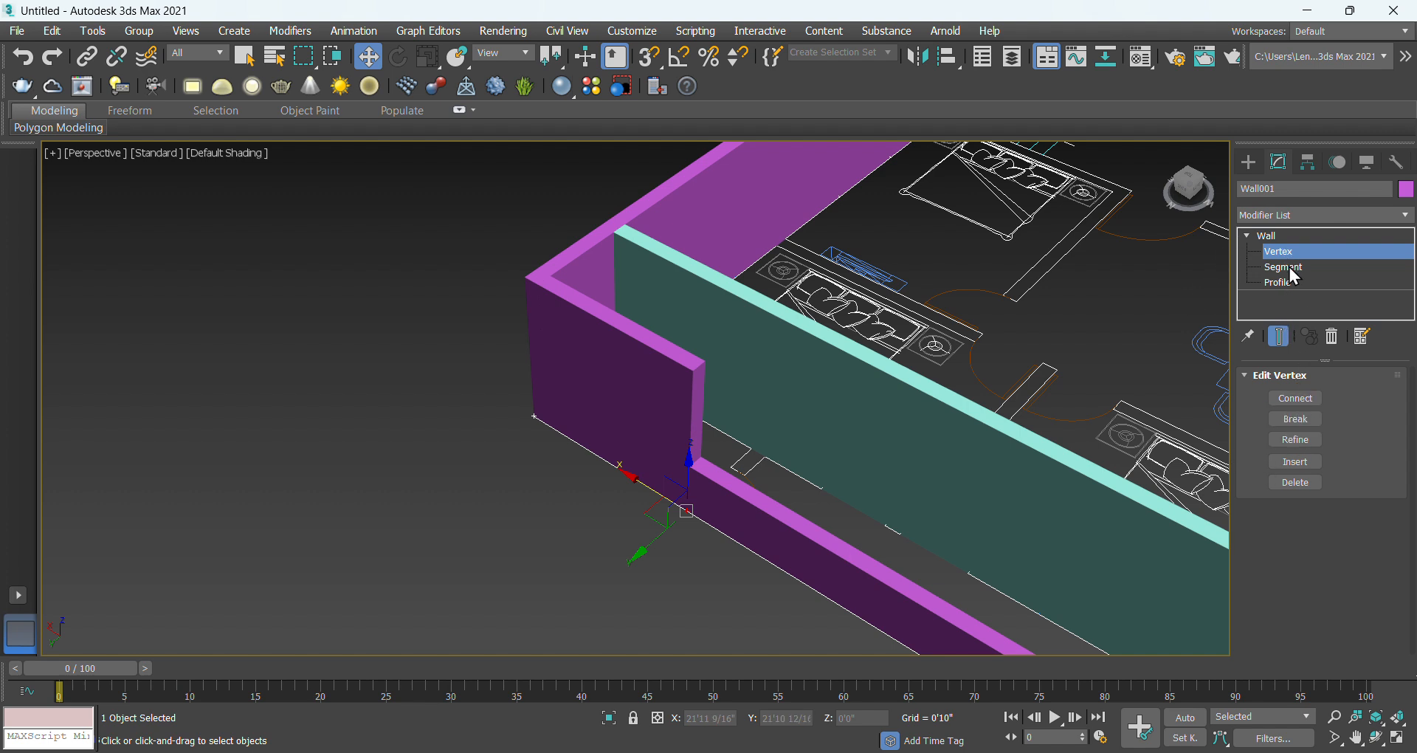
pyautogui.moveTo(640, 573); pyautogui.dragTo(584, 553, button='middle')
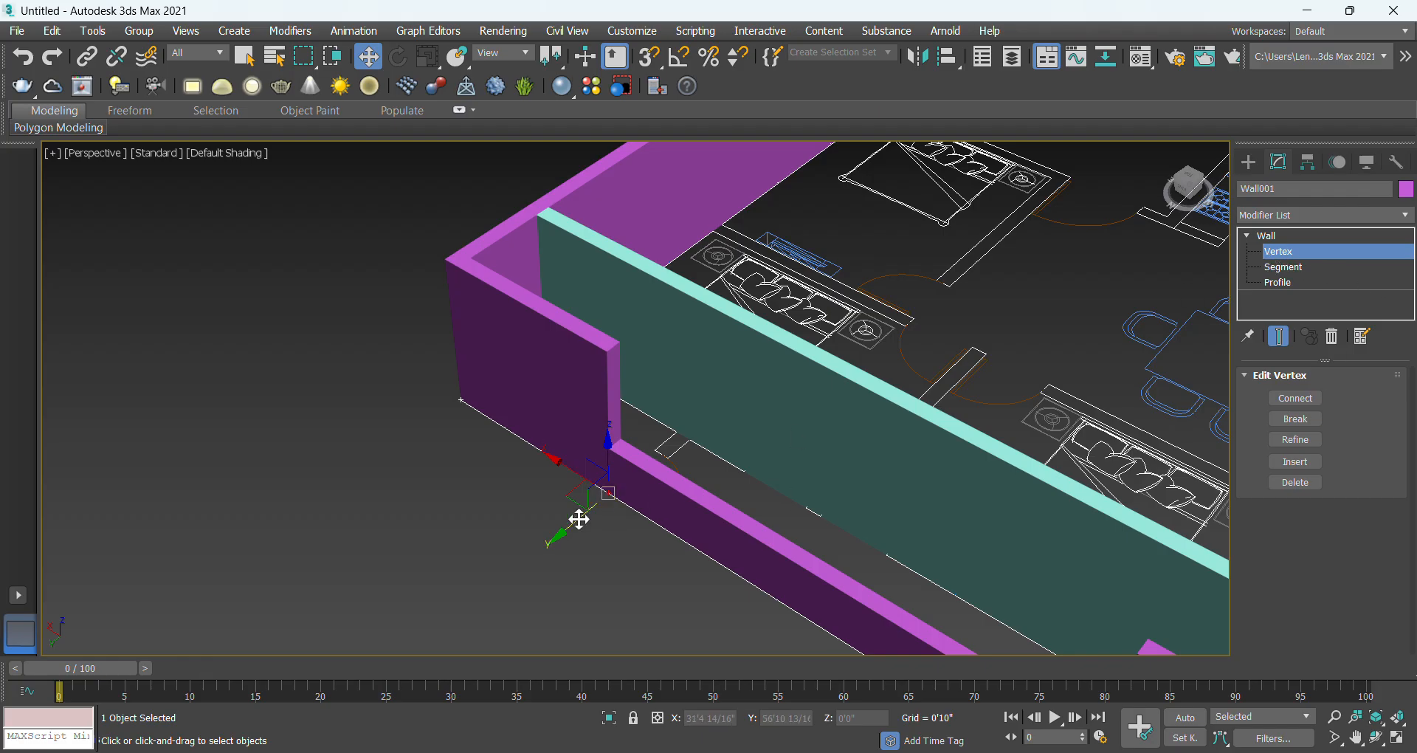
pyautogui.scroll(3, 608, 508)
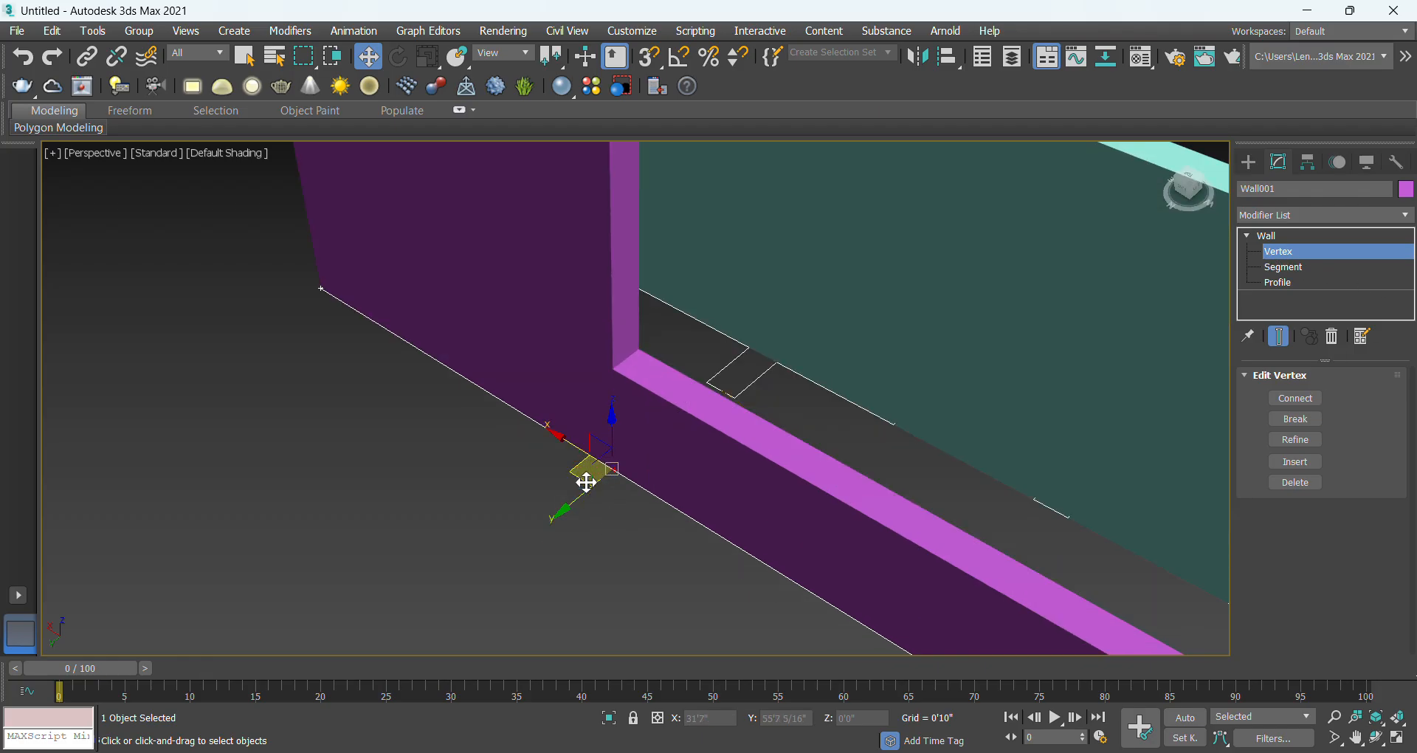
pyautogui.scroll(-4, 585, 481)
pyautogui.moveTo(564, 484); pyautogui.dragTo(547, 506)
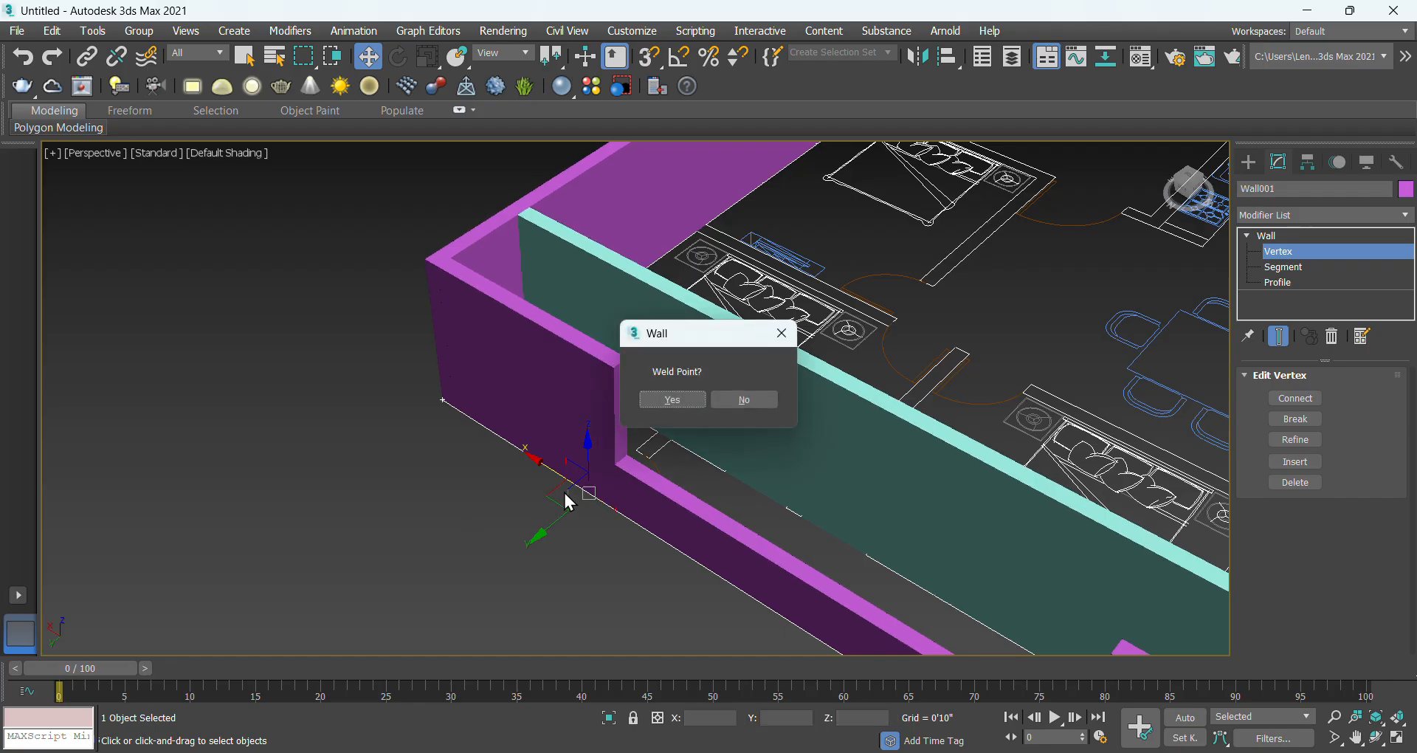
pyautogui.click(688, 400)
pyautogui.scroll(-5, 412, 428)
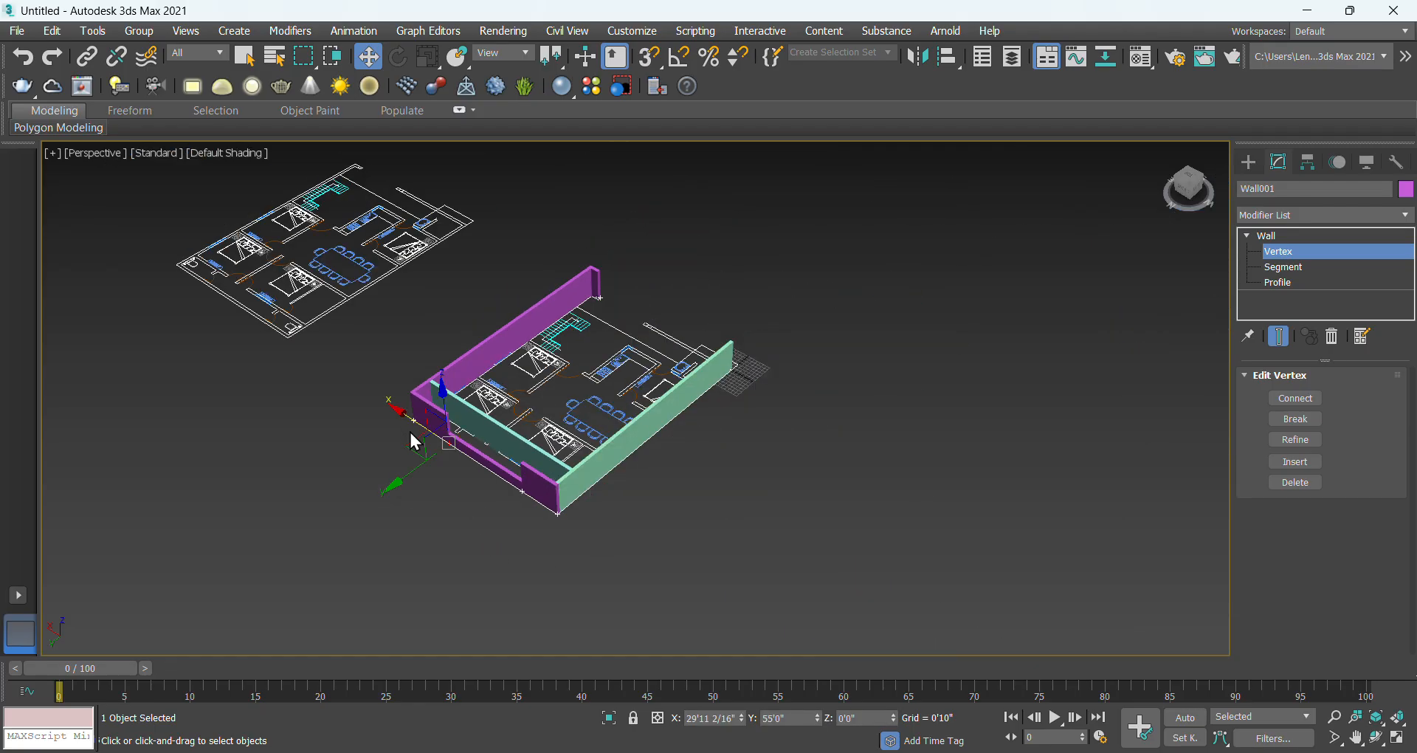
# Examine the walls from all around and view the unbuilt side of the plan beyond the kitchen and staircase.
pyautogui.scroll(5, 446, 468)
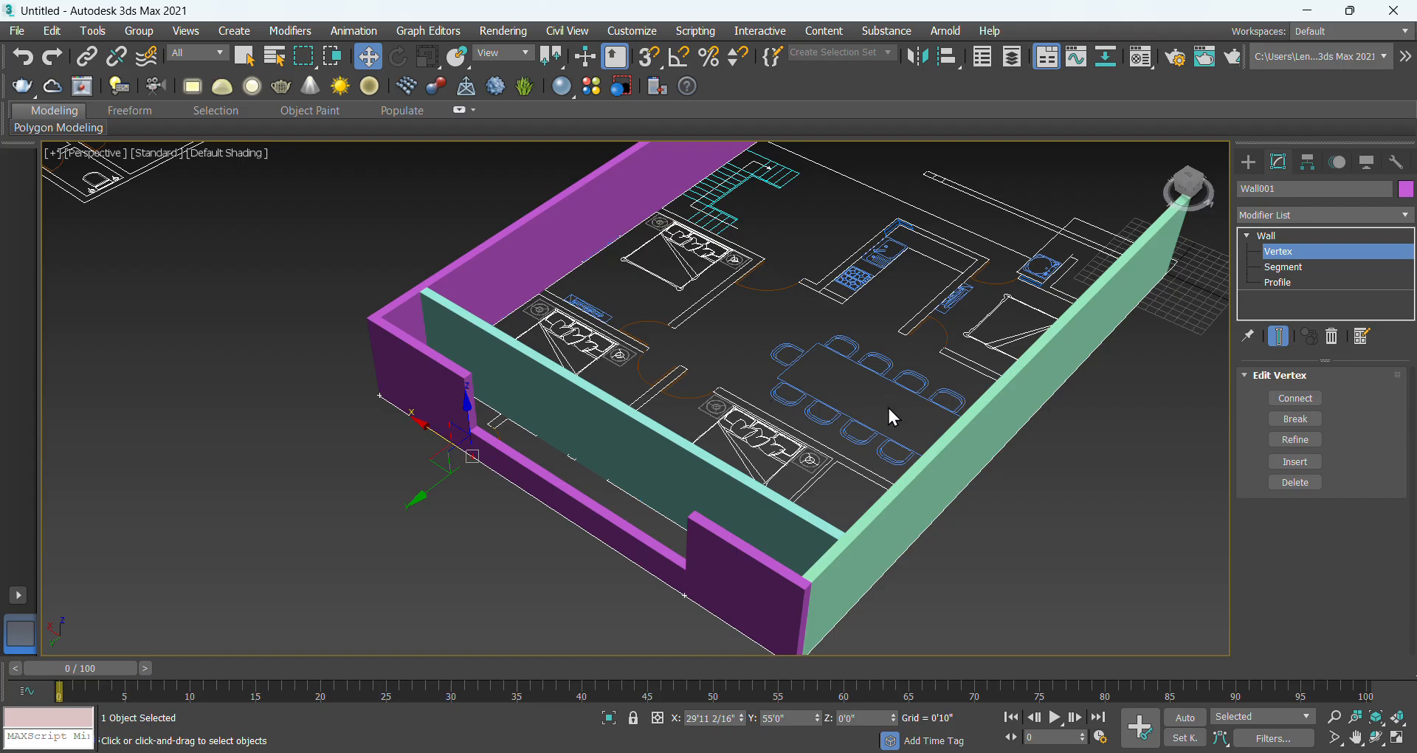
pyautogui.moveTo(1017, 220); pyautogui.dragTo(936, 346, button='middle')
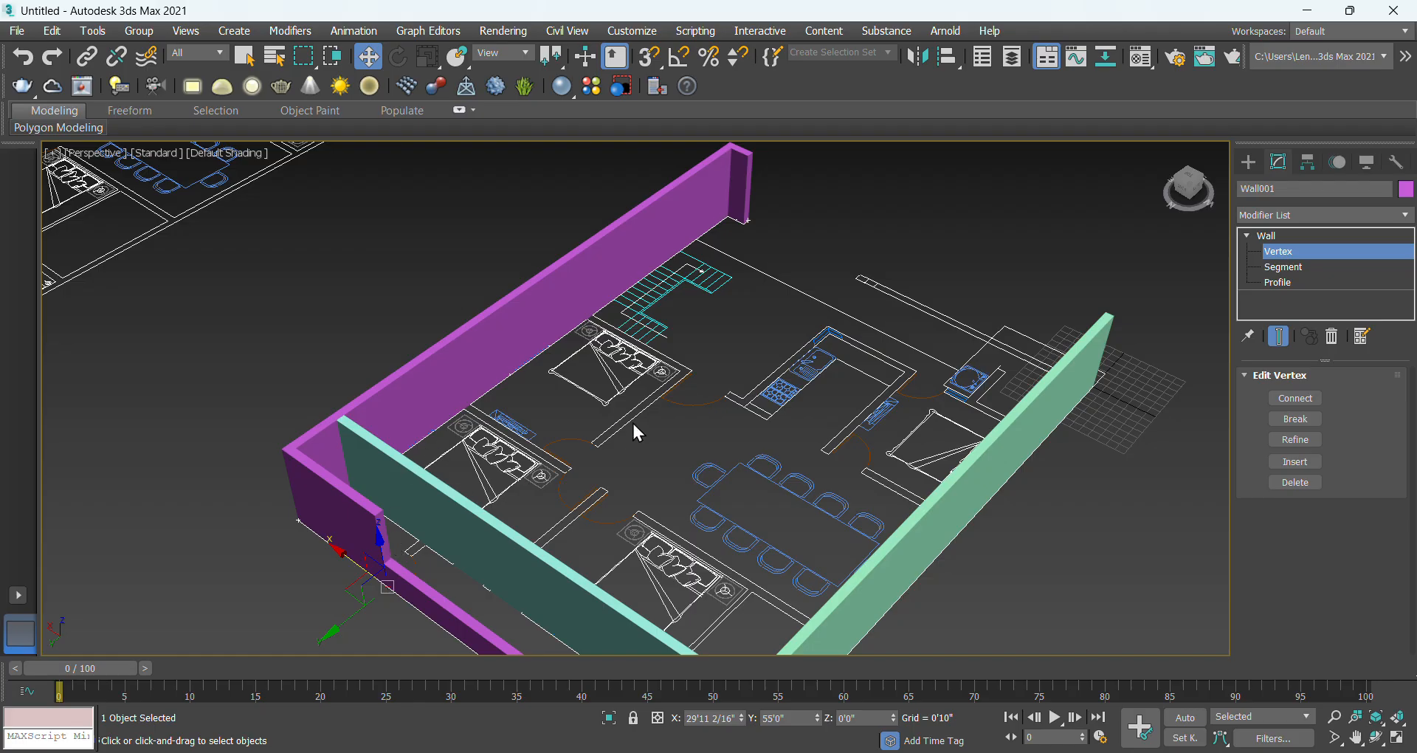
pyautogui.scroll(-5, 639, 419)
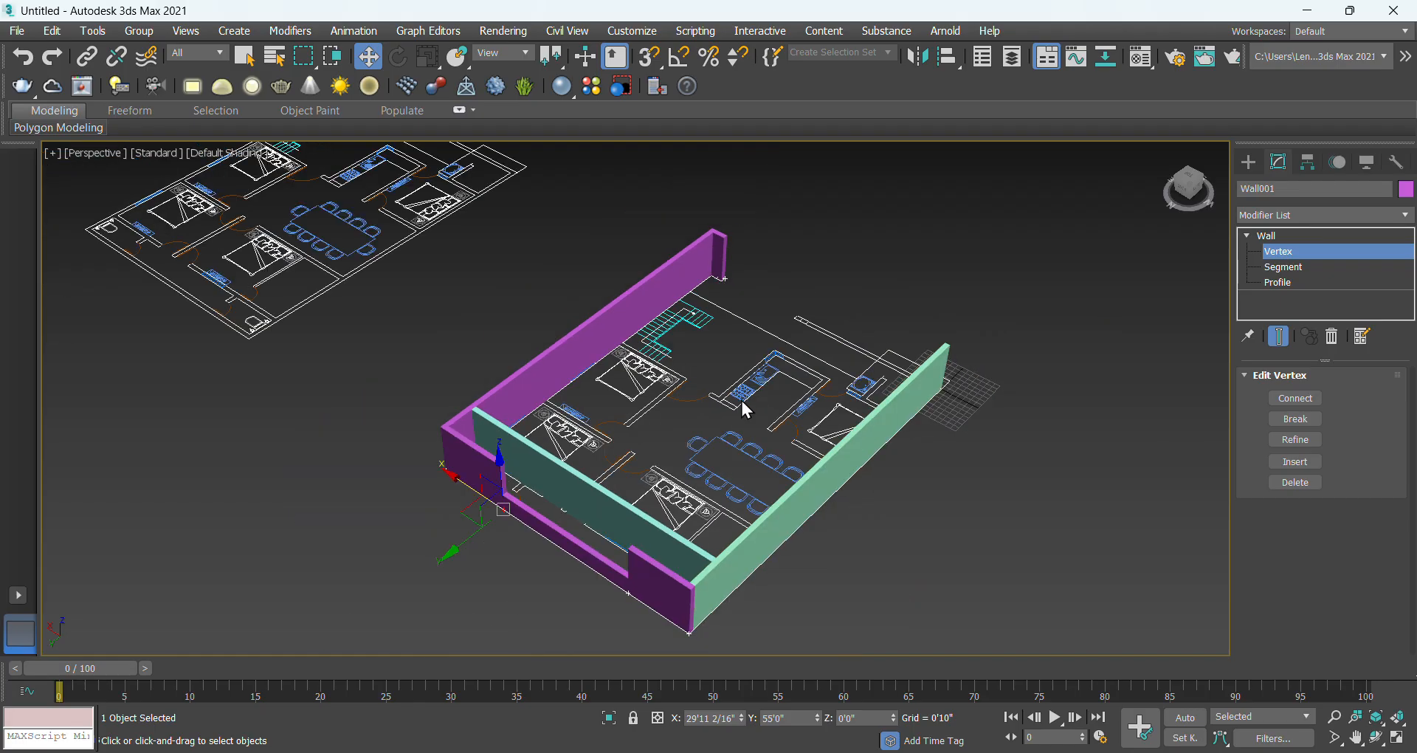
pyautogui.moveTo(742, 401); pyautogui.dragTo(642, 414, button='middle')
pyautogui.write('xx')
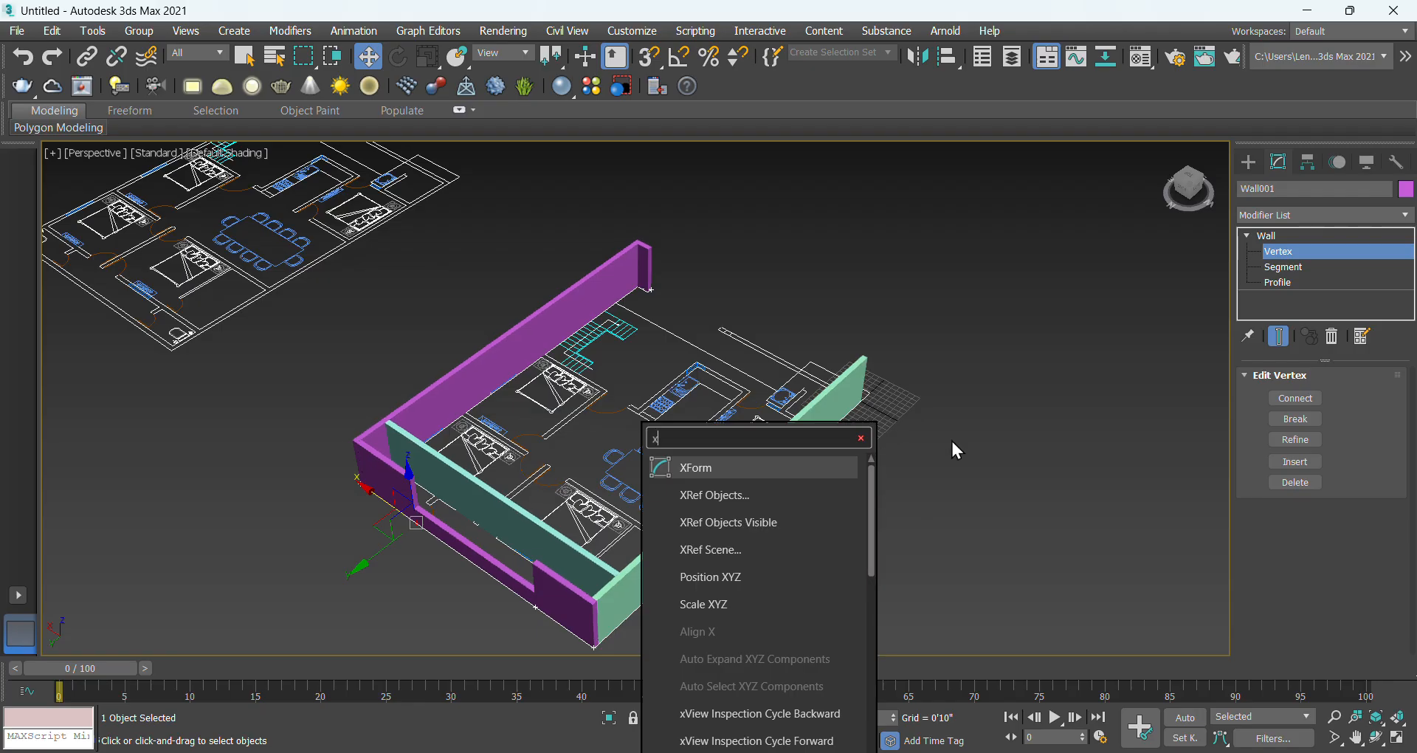
pyautogui.click(1036, 425)
pyautogui.keyDown('alt'); pyautogui.moveTo(939, 544); pyautogui.dragTo(598, 467, button='middle'); pyautogui.keyUp('alt')
pyautogui.moveTo(415, 370); pyautogui.dragTo(596, 474, button='middle')
pyautogui.scroll(5, 456, 408)
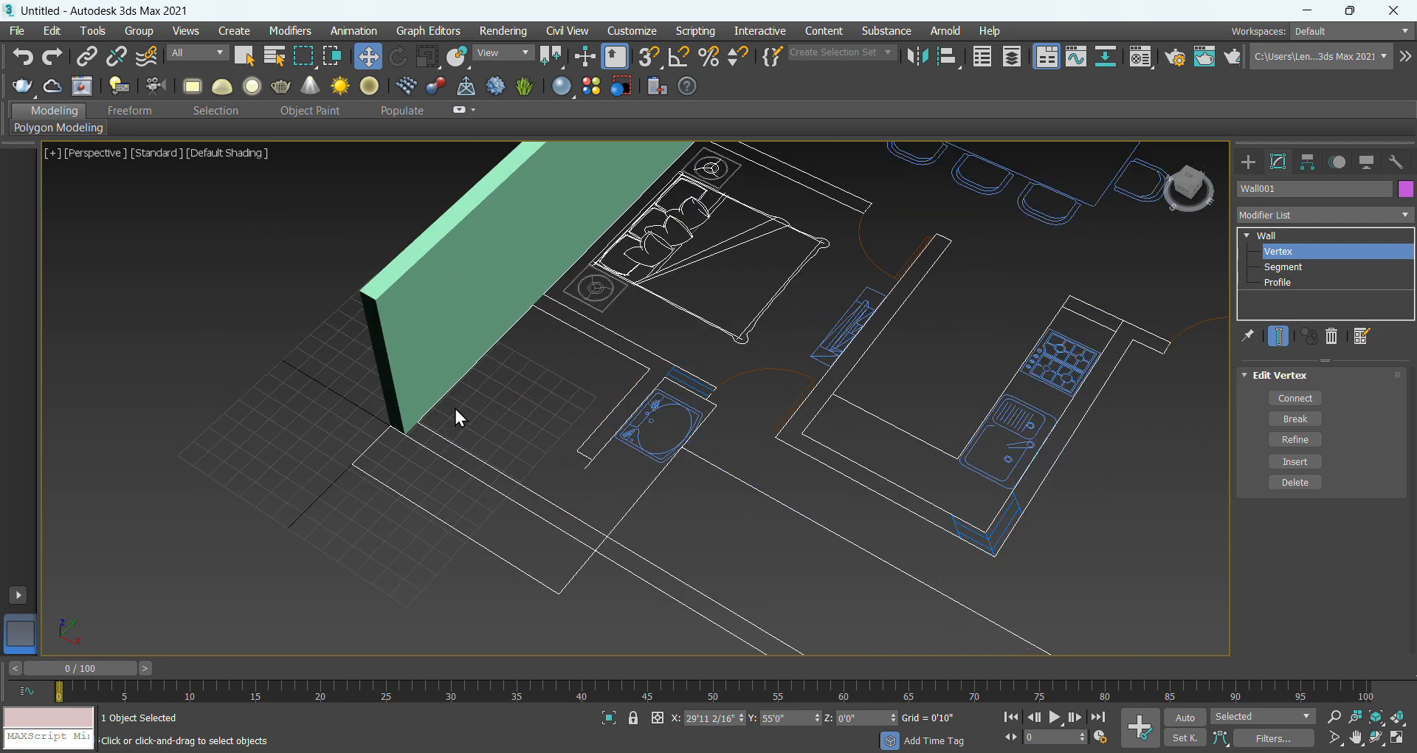
pyautogui.scroll(-4, 437, 410)
pyautogui.scroll(3, 465, 472)
pyautogui.moveTo(547, 486); pyautogui.dragTo(426, 339, button='middle')
pyautogui.moveTo(601, 488); pyautogui.dragTo(465, 430, button='middle')
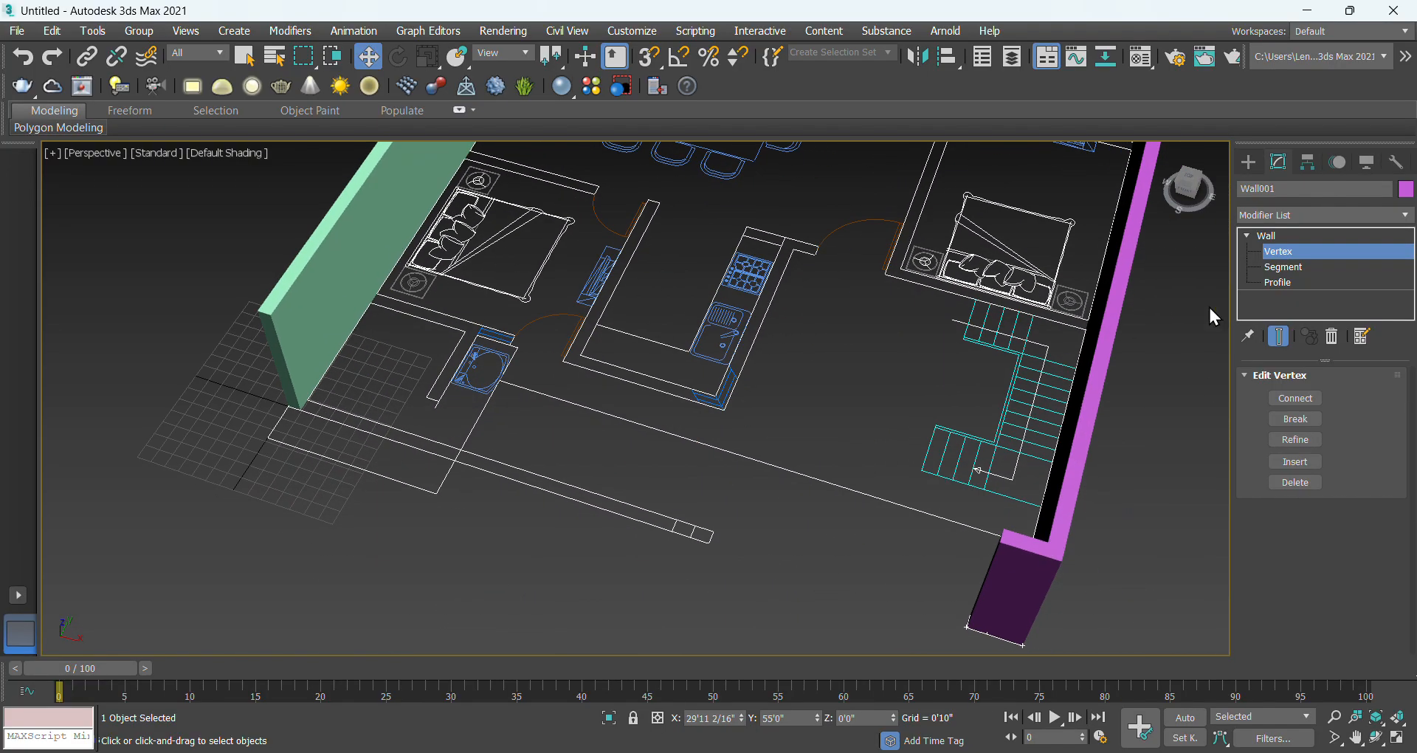
# Leave Vertex level, start a new Wall with snapping on, and try drawing it from the plan endpoint at the green wall's end.
pyautogui.click(1269, 236)
pyautogui.click(967, 525)
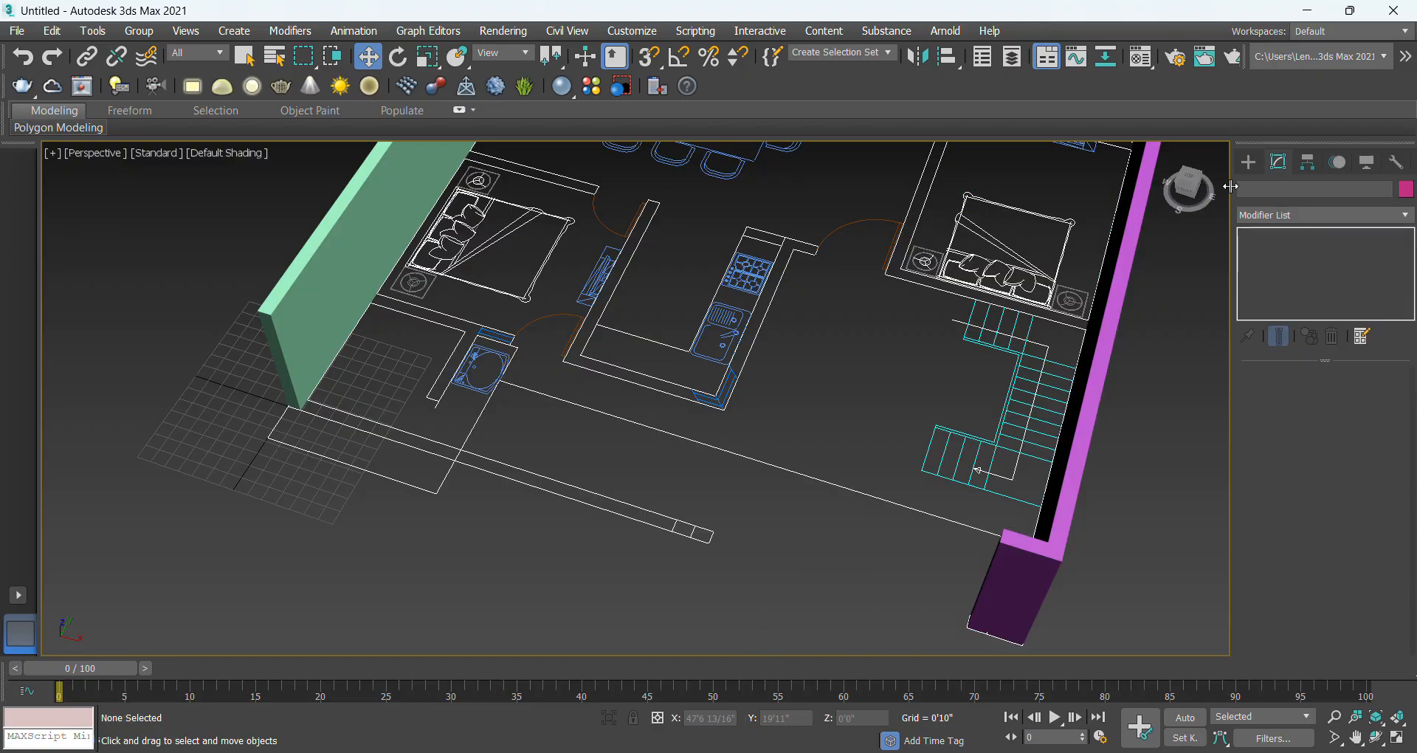
pyautogui.click(1250, 164)
pyautogui.click(1286, 287)
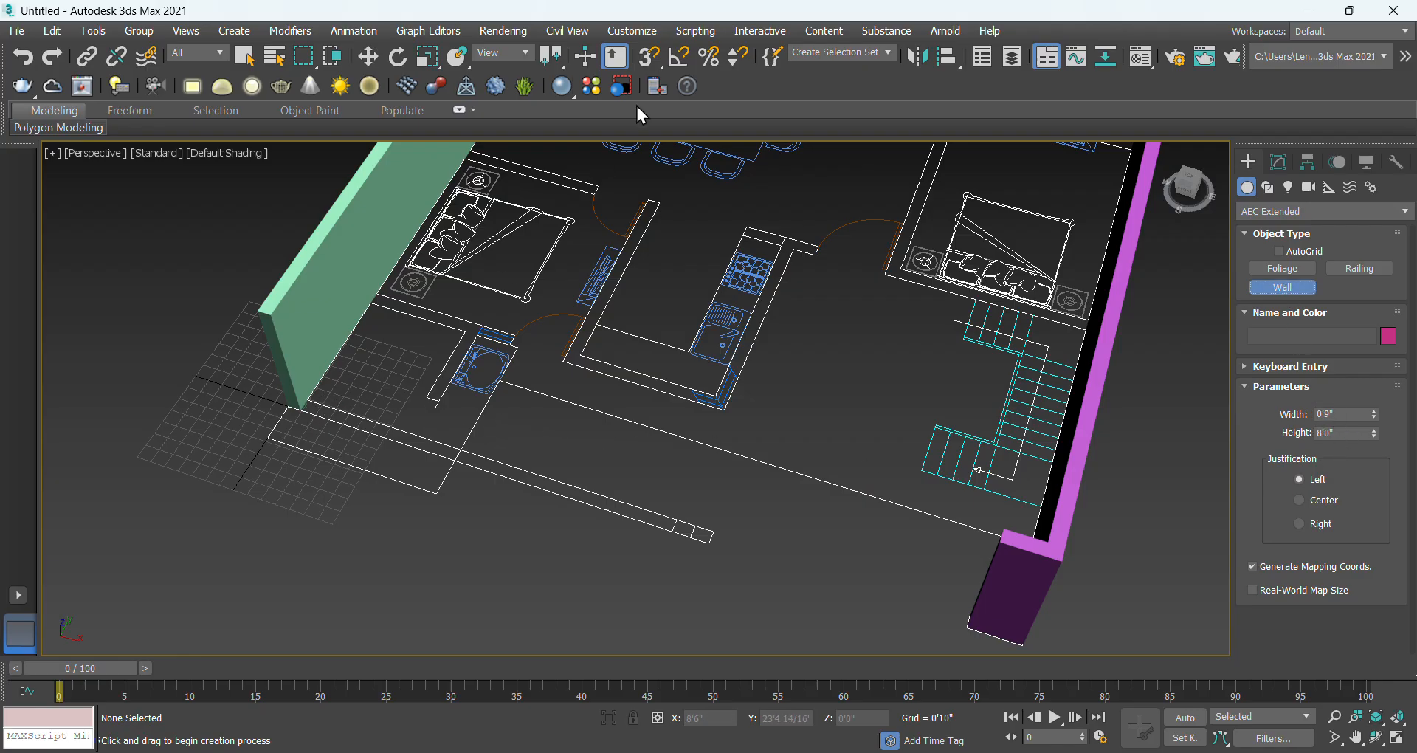
pyautogui.press('s')
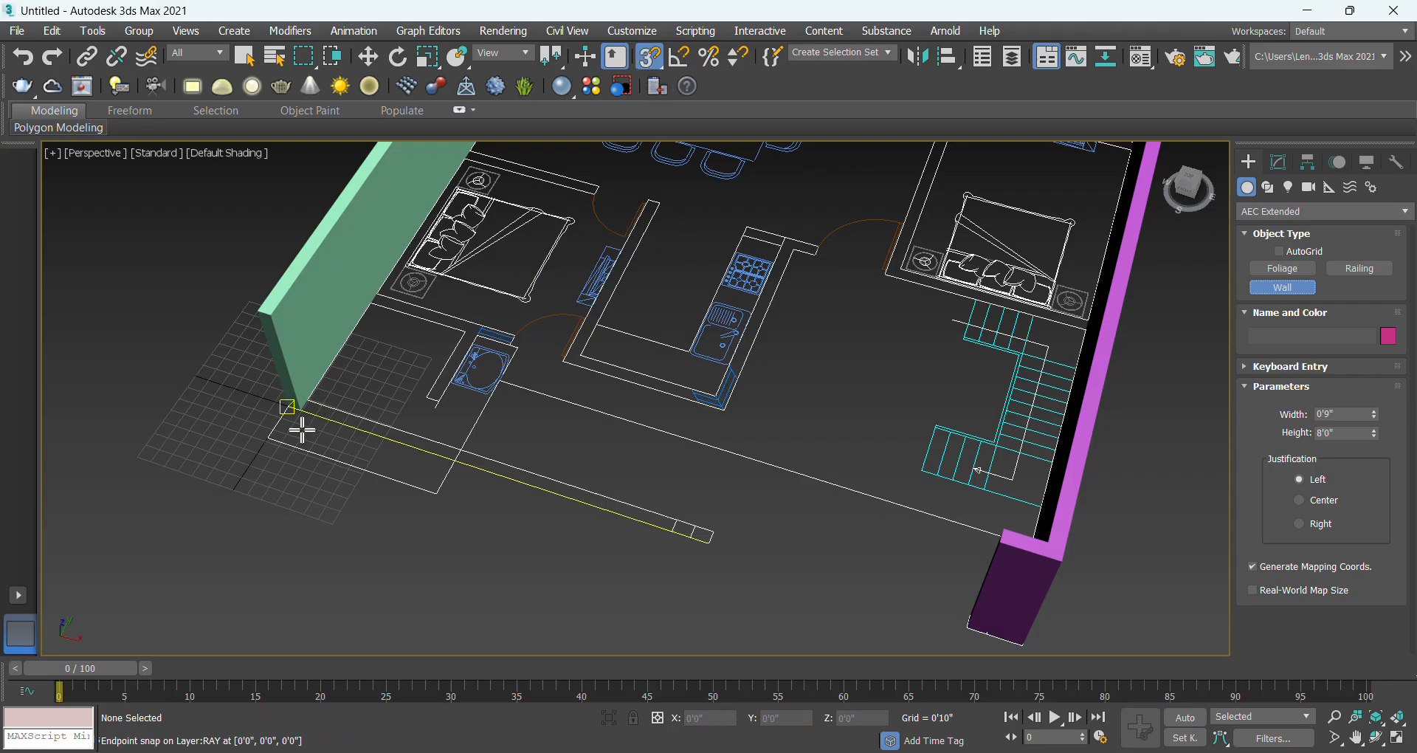
pyautogui.click(290, 407)
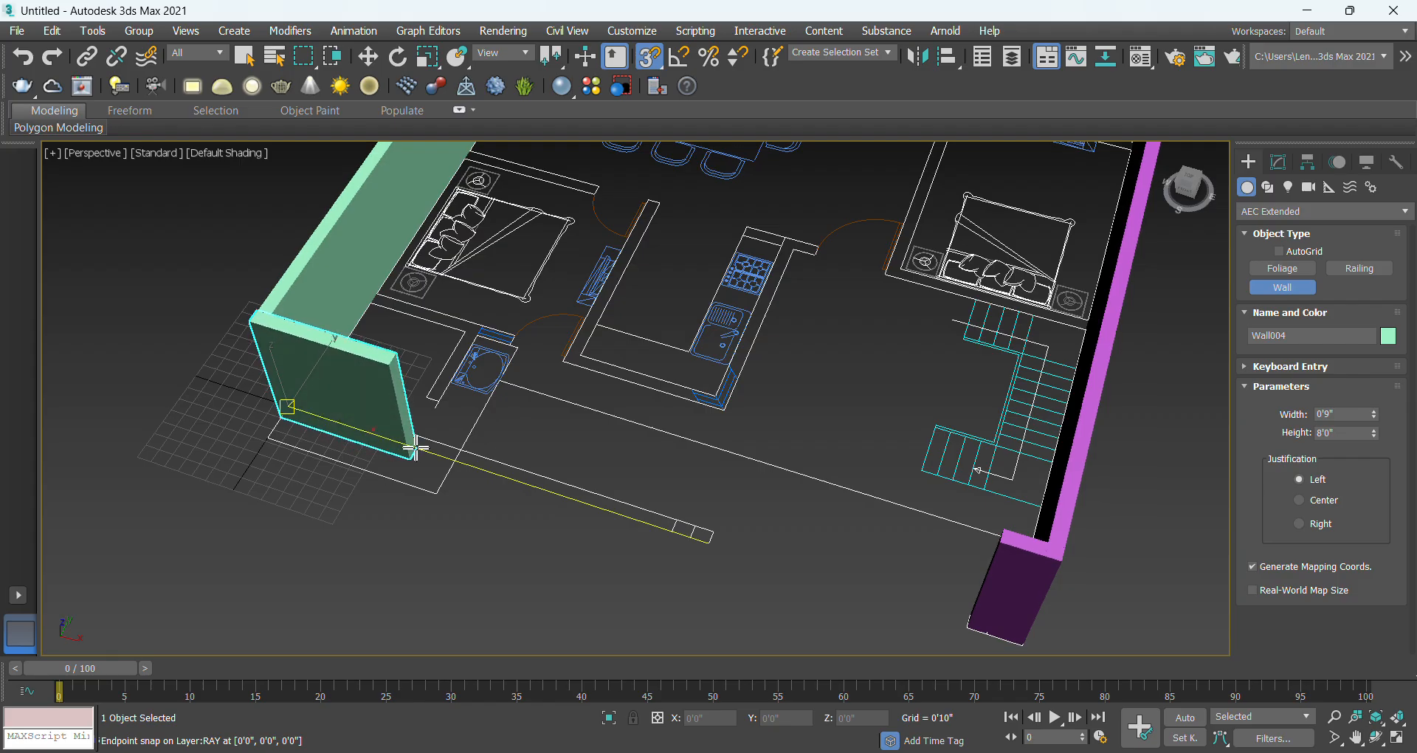
pyautogui.rightClick(395, 458)
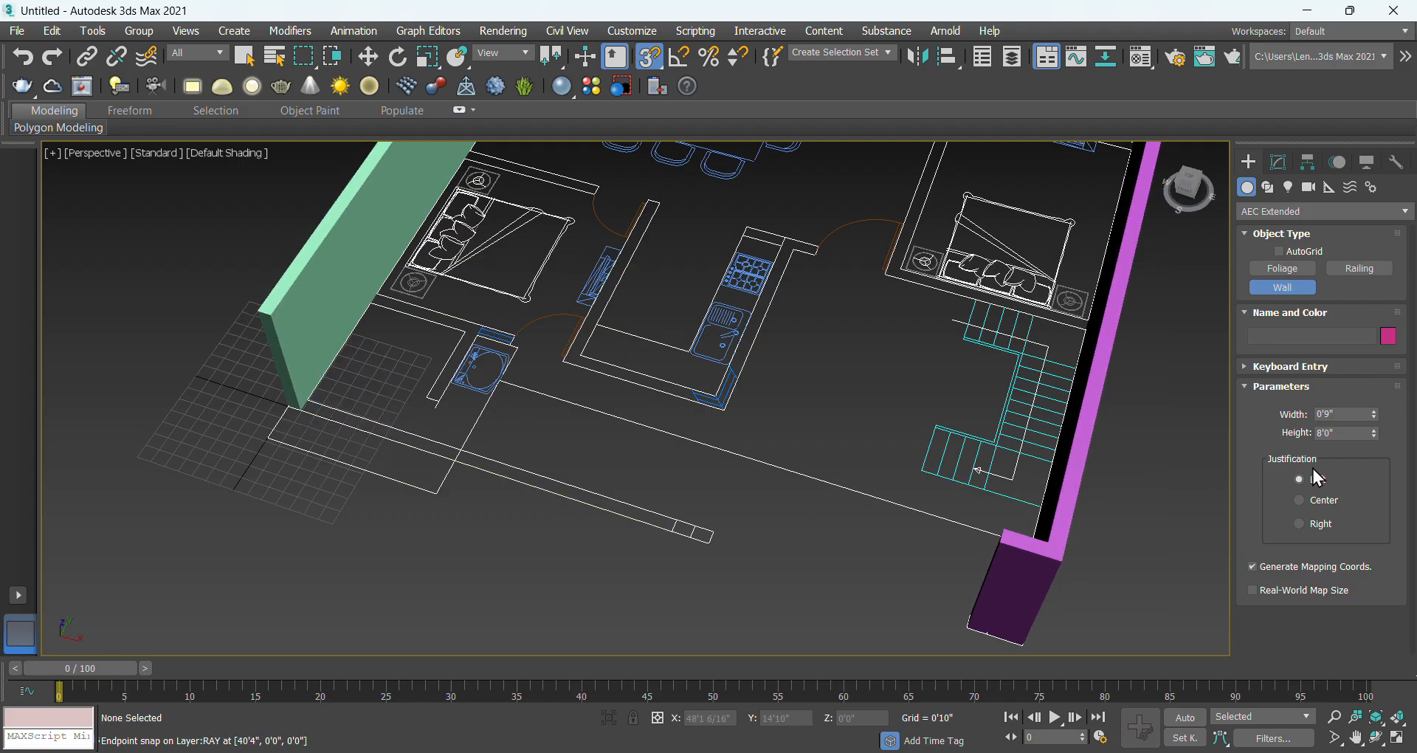
# Draw a right-justified wall, 0'9" wide and 8'0" high, along the plan's open front edge from the outer corner to the outline's end.
pyautogui.click(1309, 524)
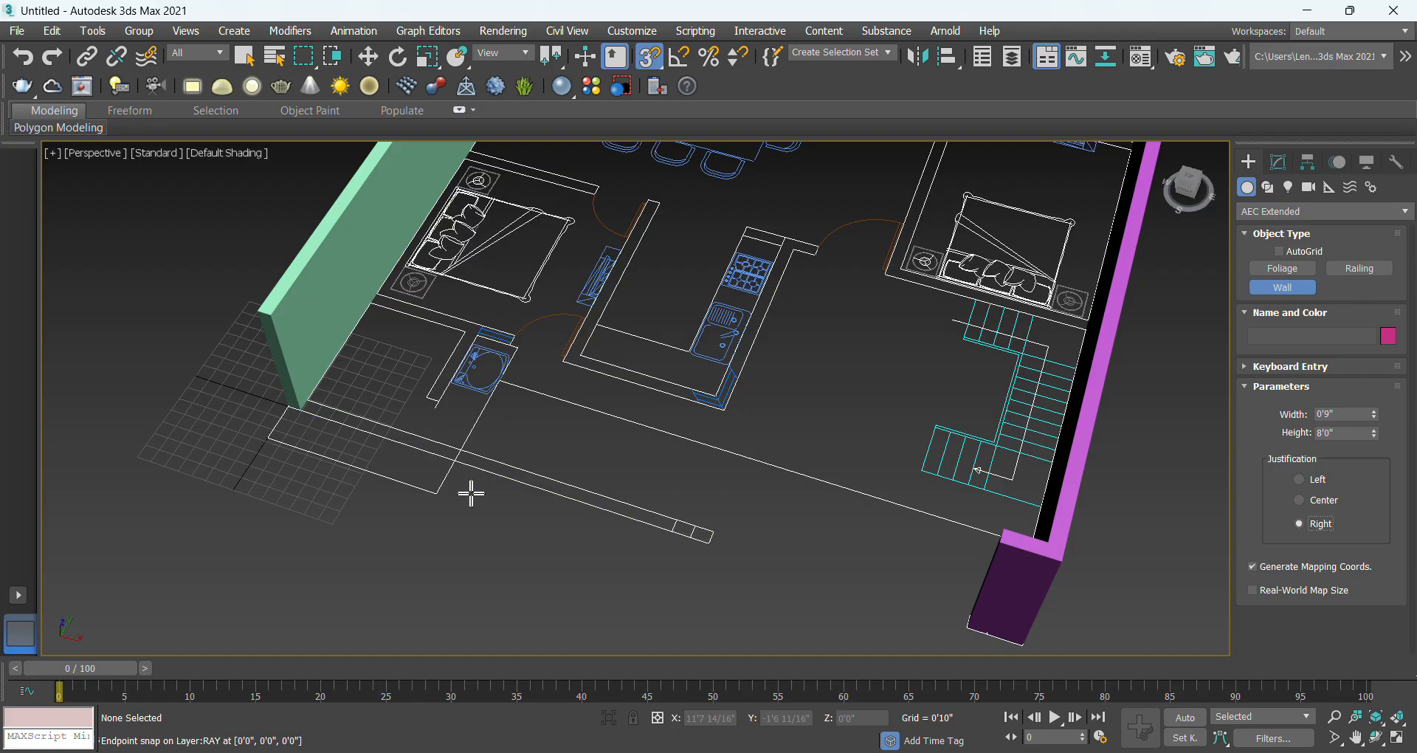
pyautogui.click(288, 406)
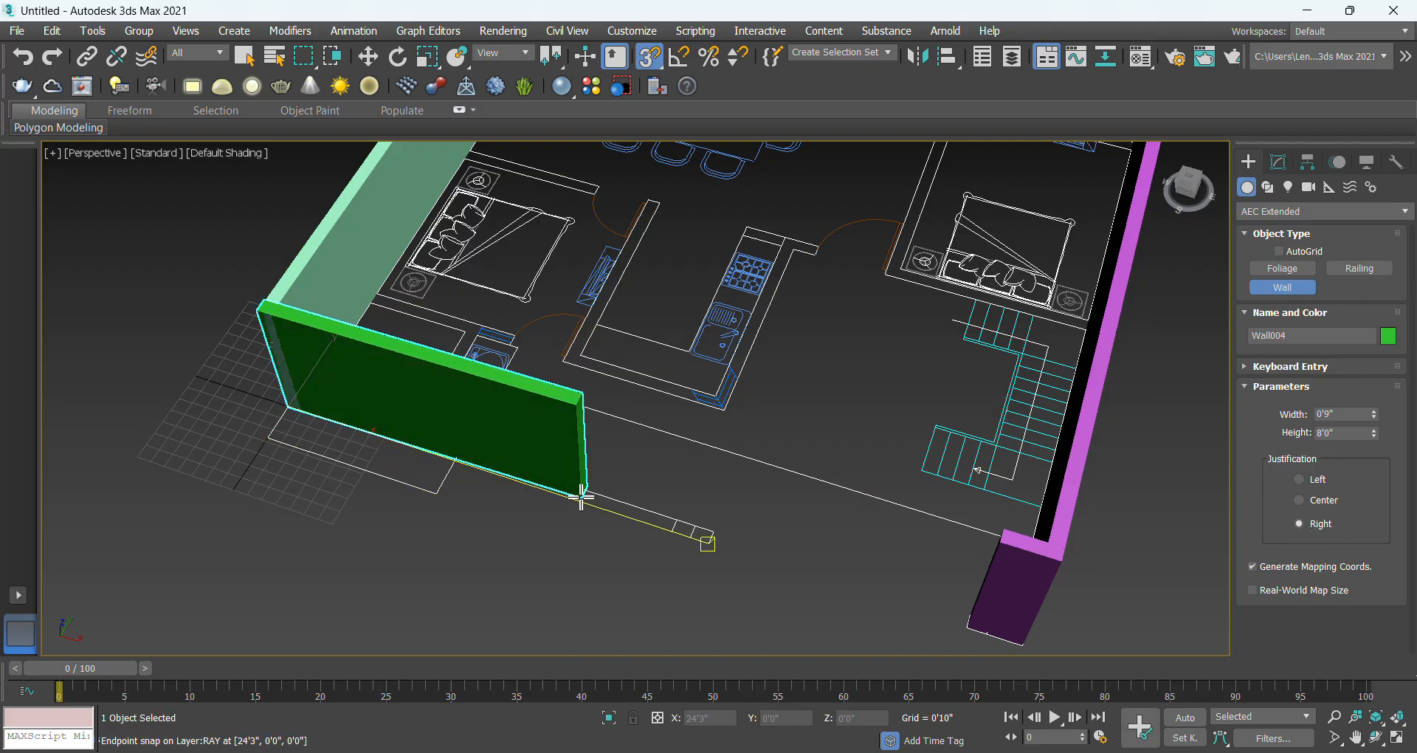
pyautogui.scroll(4, 679, 530)
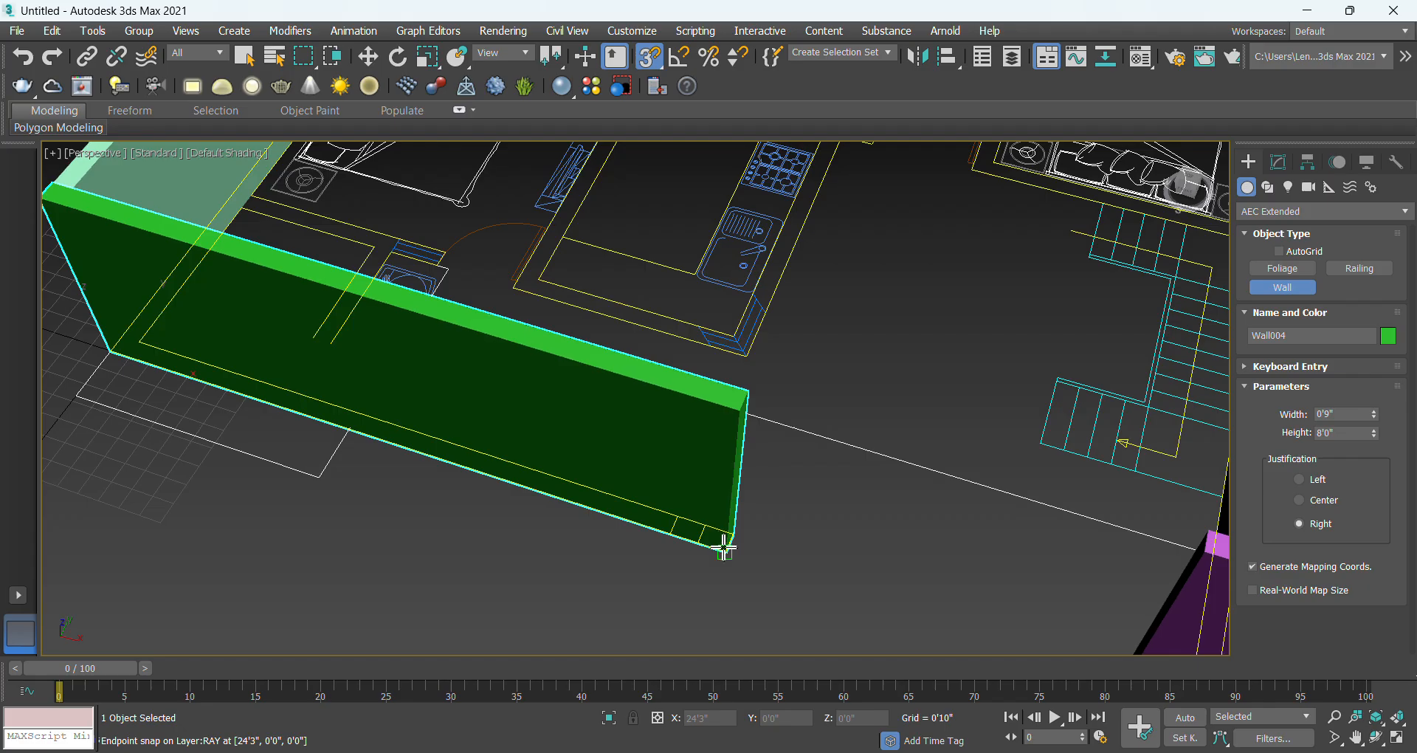
pyautogui.click(724, 543)
pyautogui.rightClick(633, 569)
pyautogui.scroll(-5, 851, 547)
pyautogui.scroll(3, 811, 509)
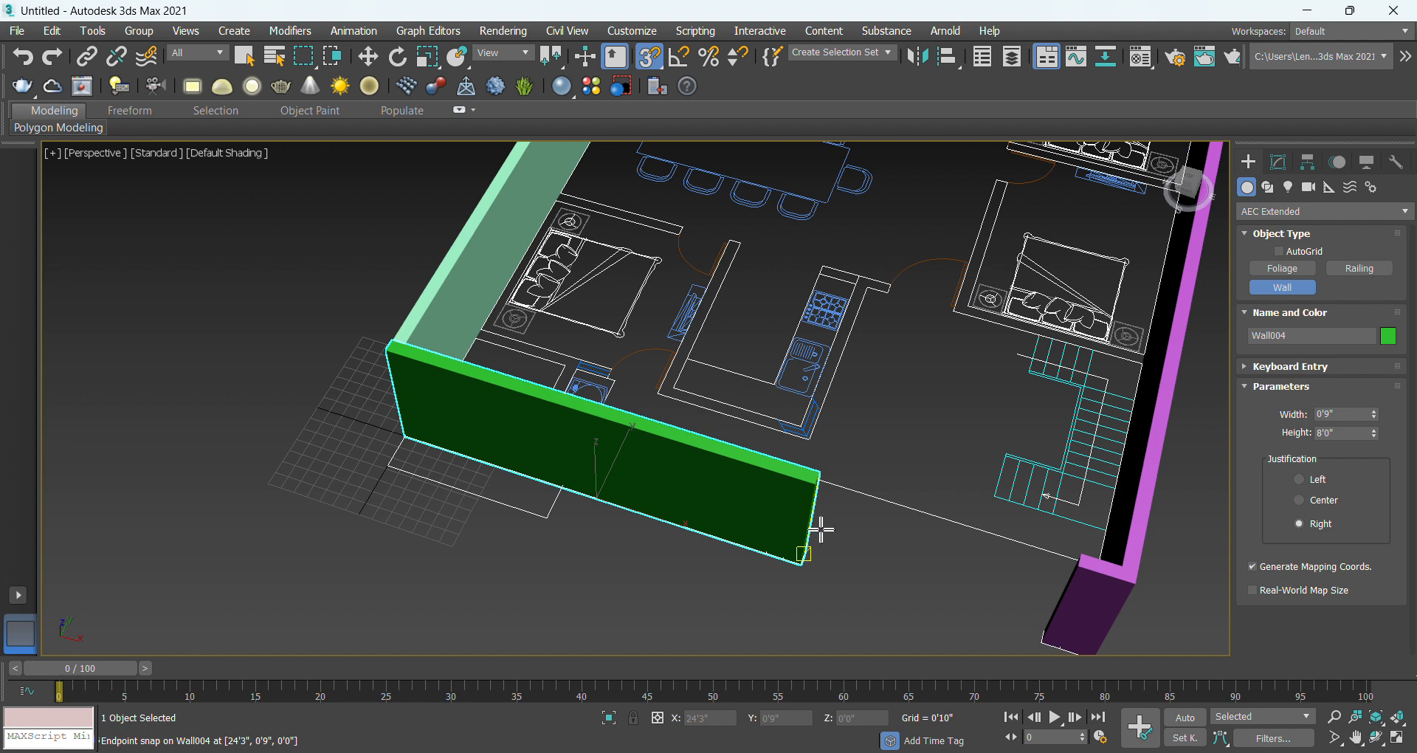
# Turn snapping off and break the new front wall's segment where the washroom's side line meets its base.
pyautogui.press('s')
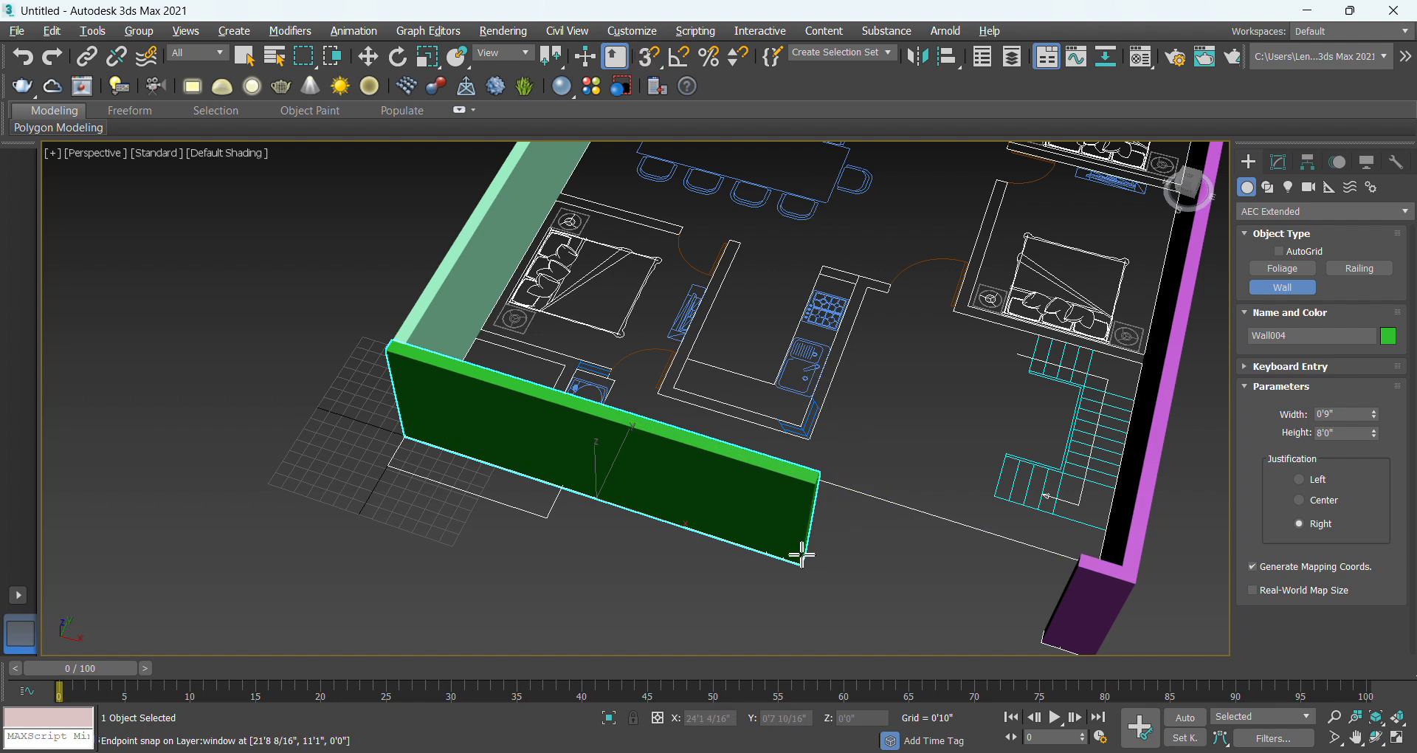
pyautogui.keyDown('alt'); pyautogui.moveTo(803, 554); pyautogui.dragTo(617, 545, button='middle'); pyautogui.keyUp('alt')
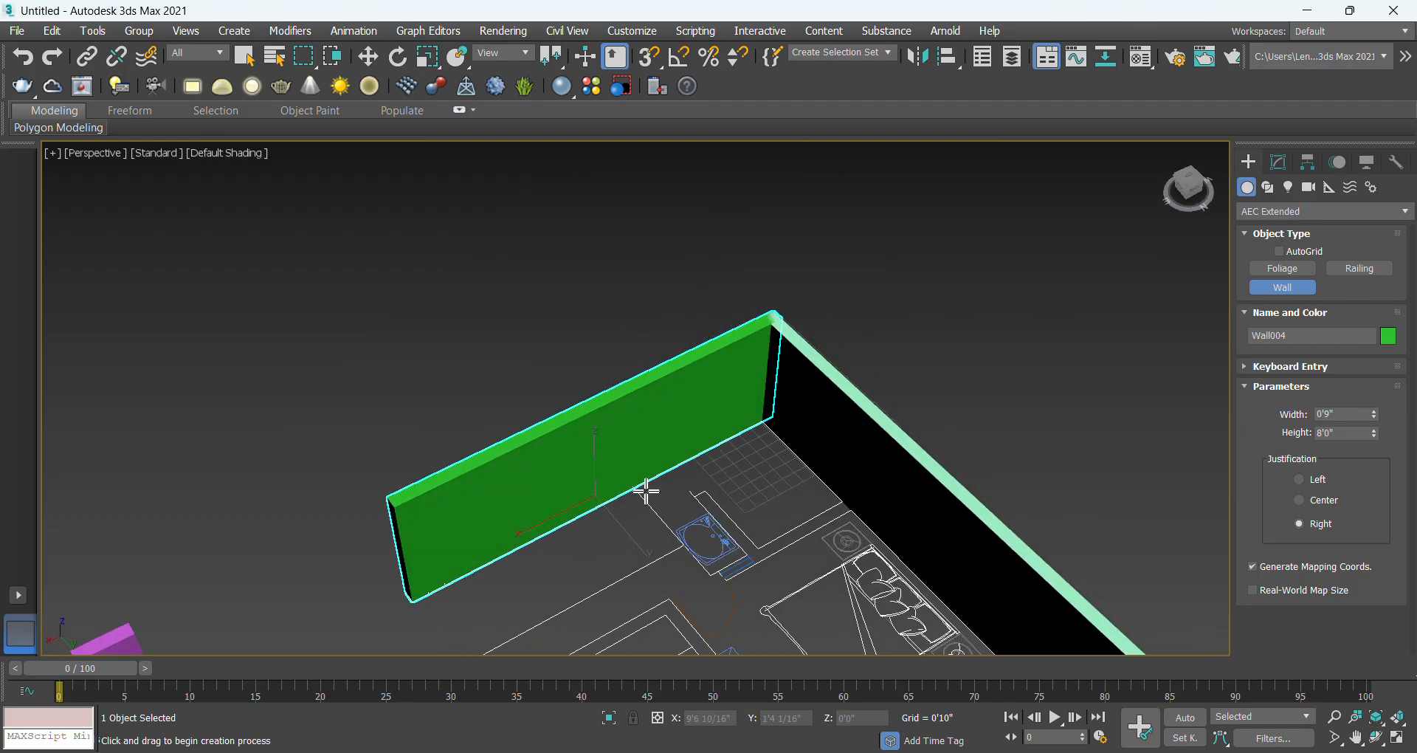
pyautogui.scroll(2, 632, 494)
pyautogui.moveTo(624, 491); pyautogui.dragTo(773, 430, button='middle')
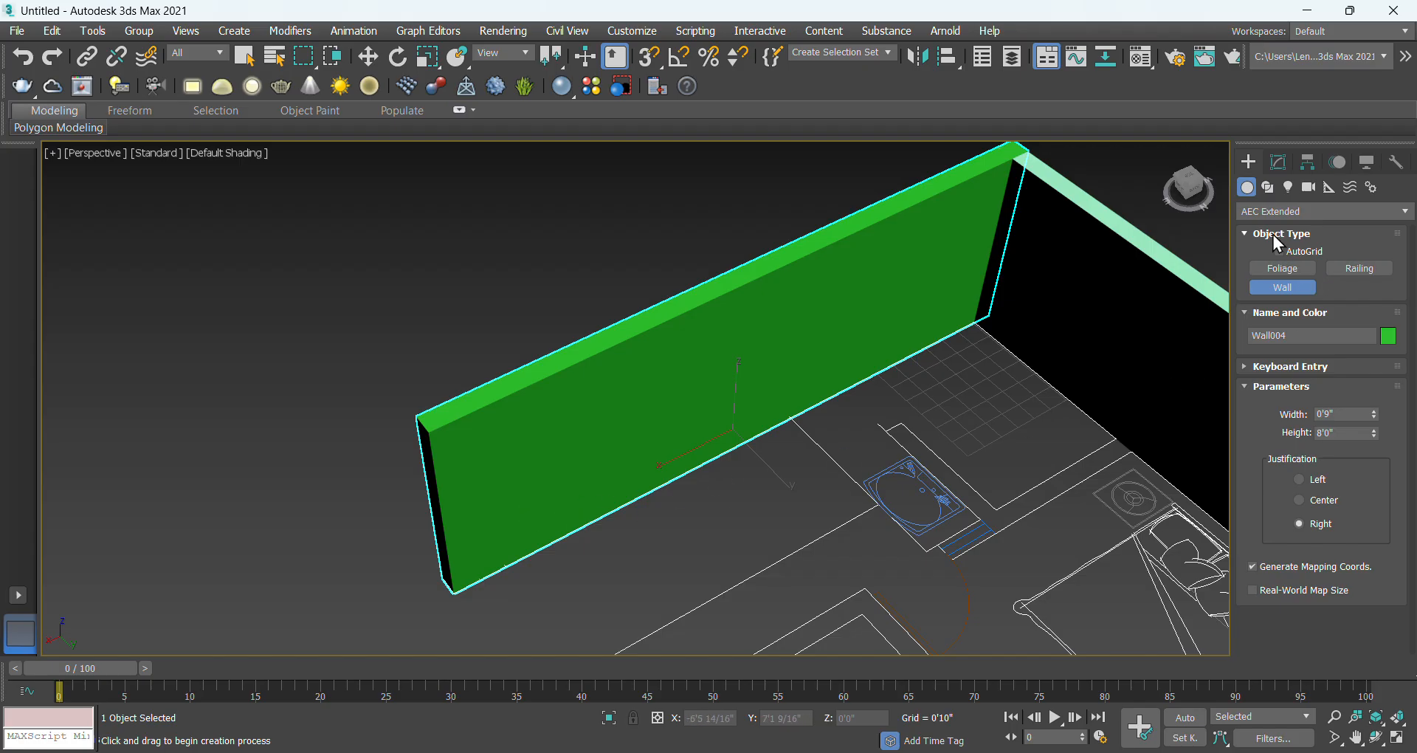
pyautogui.click(1278, 161)
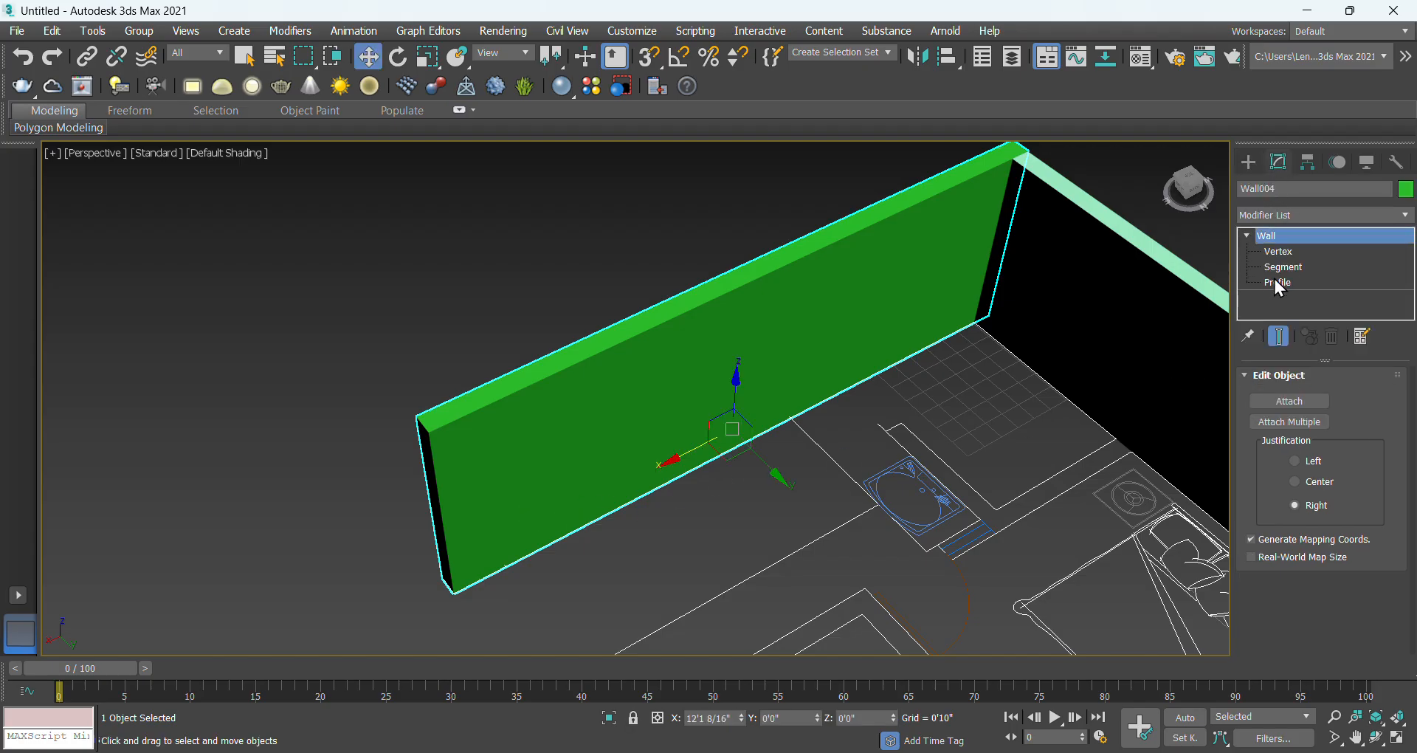
pyautogui.click(1282, 267)
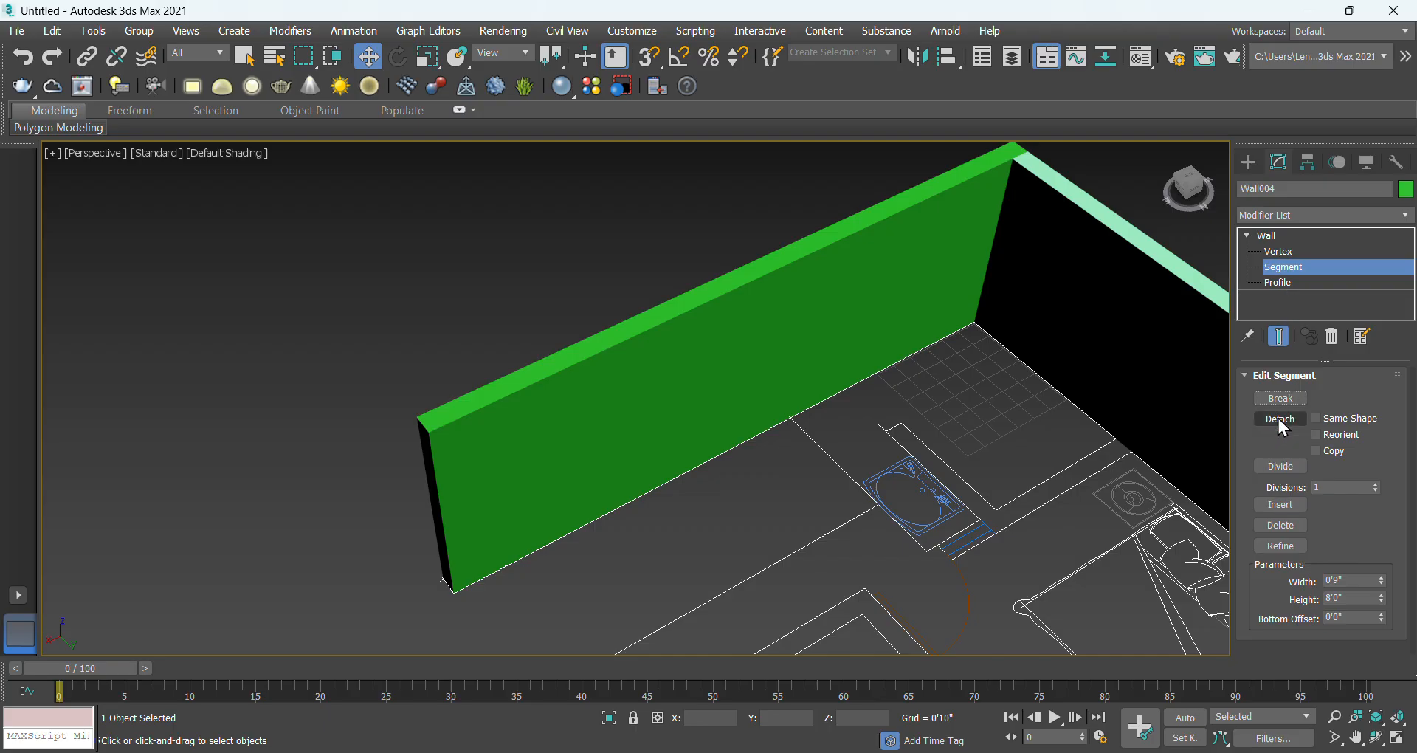
pyautogui.click(1284, 399)
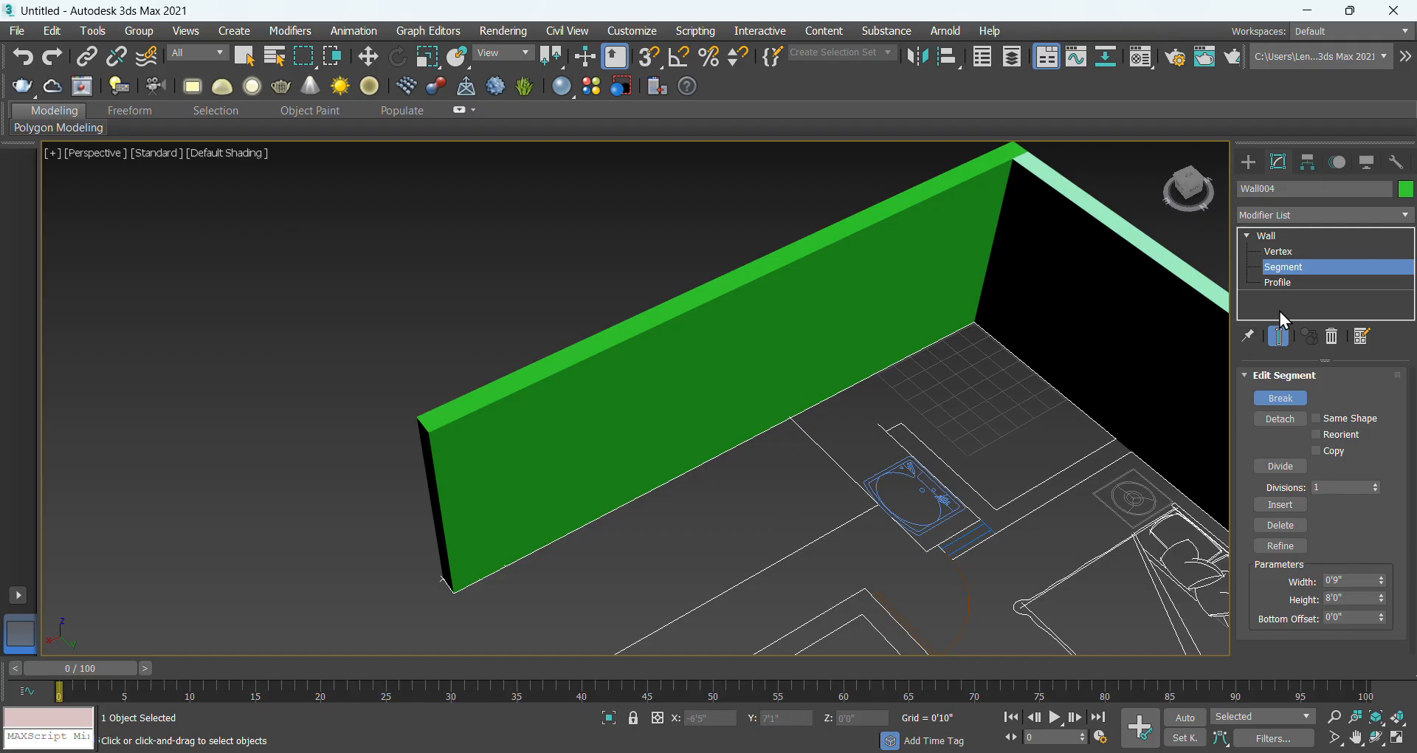
pyautogui.click(1280, 400)
pyautogui.click(1281, 265)
pyautogui.click(1287, 268)
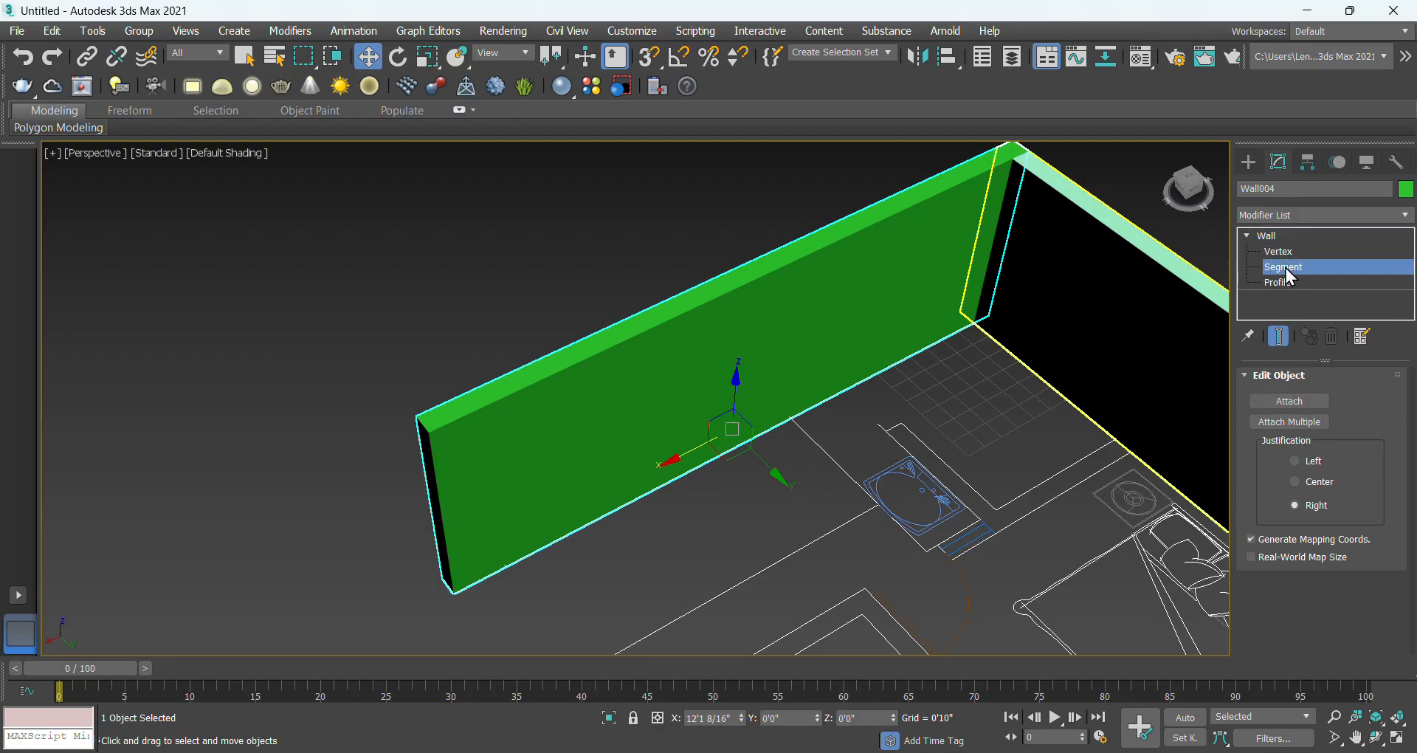
# Set the height of the front wall's longer segment, running from the break to its free end, to 5'0".
pyautogui.click(689, 468)
pyautogui.scroll(-3, 697, 472)
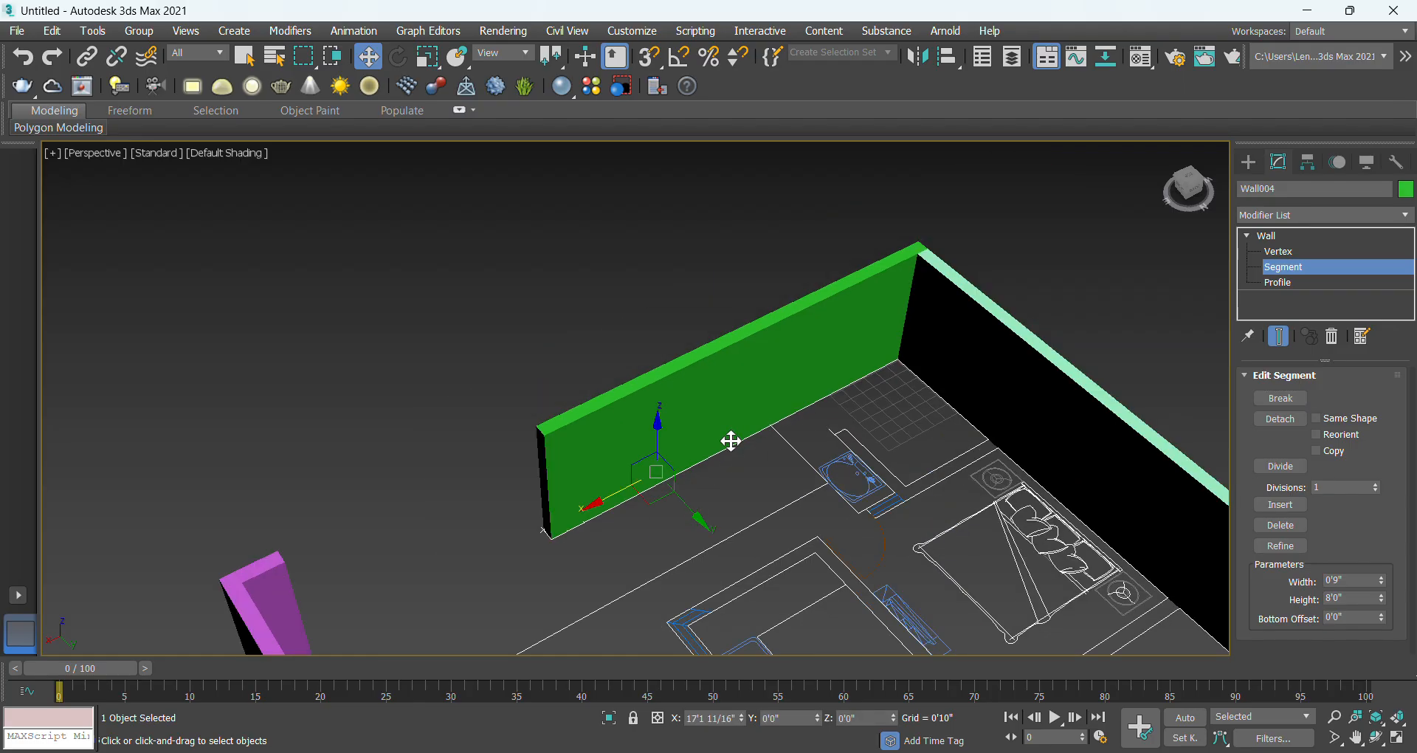
pyautogui.moveTo(729, 495); pyautogui.dragTo(657, 427, button='middle')
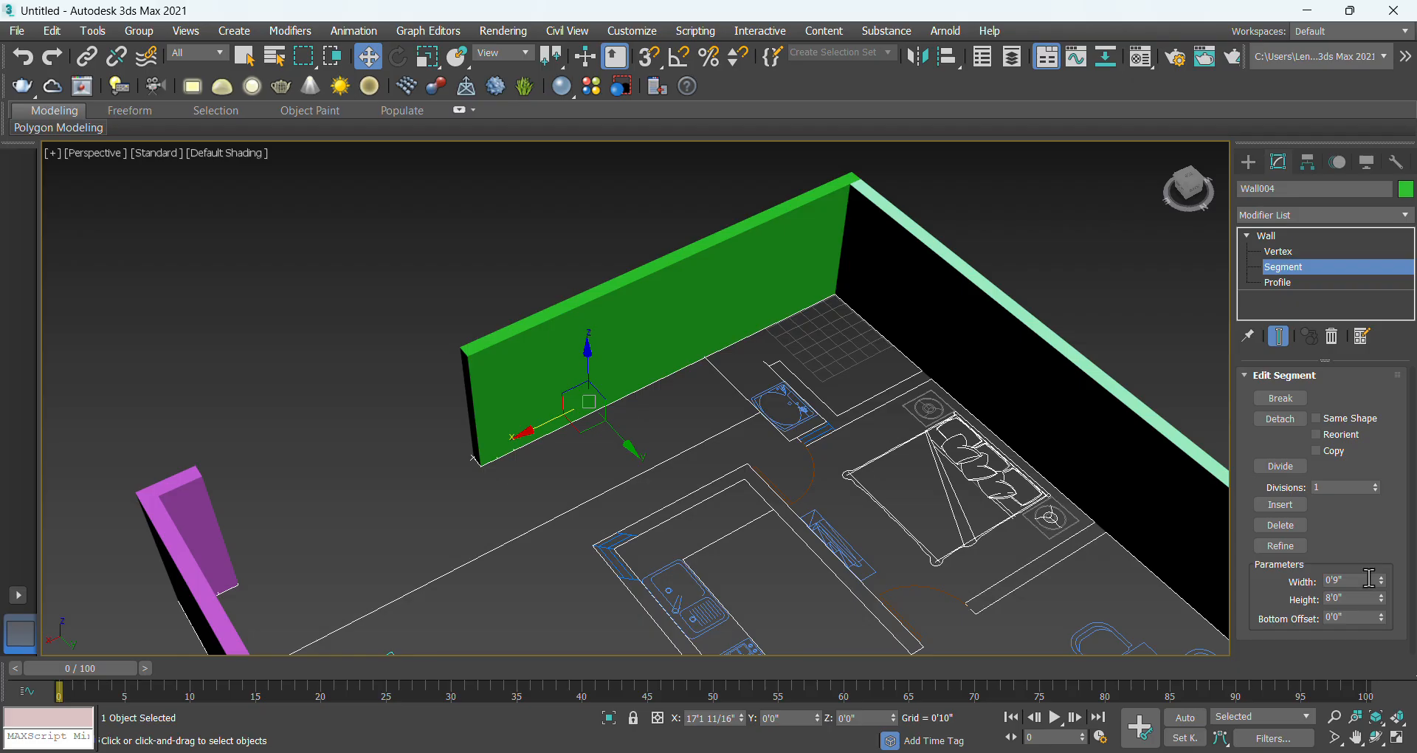
pyautogui.click(1342, 597)
pyautogui.write('5')
pyautogui.press('Return')
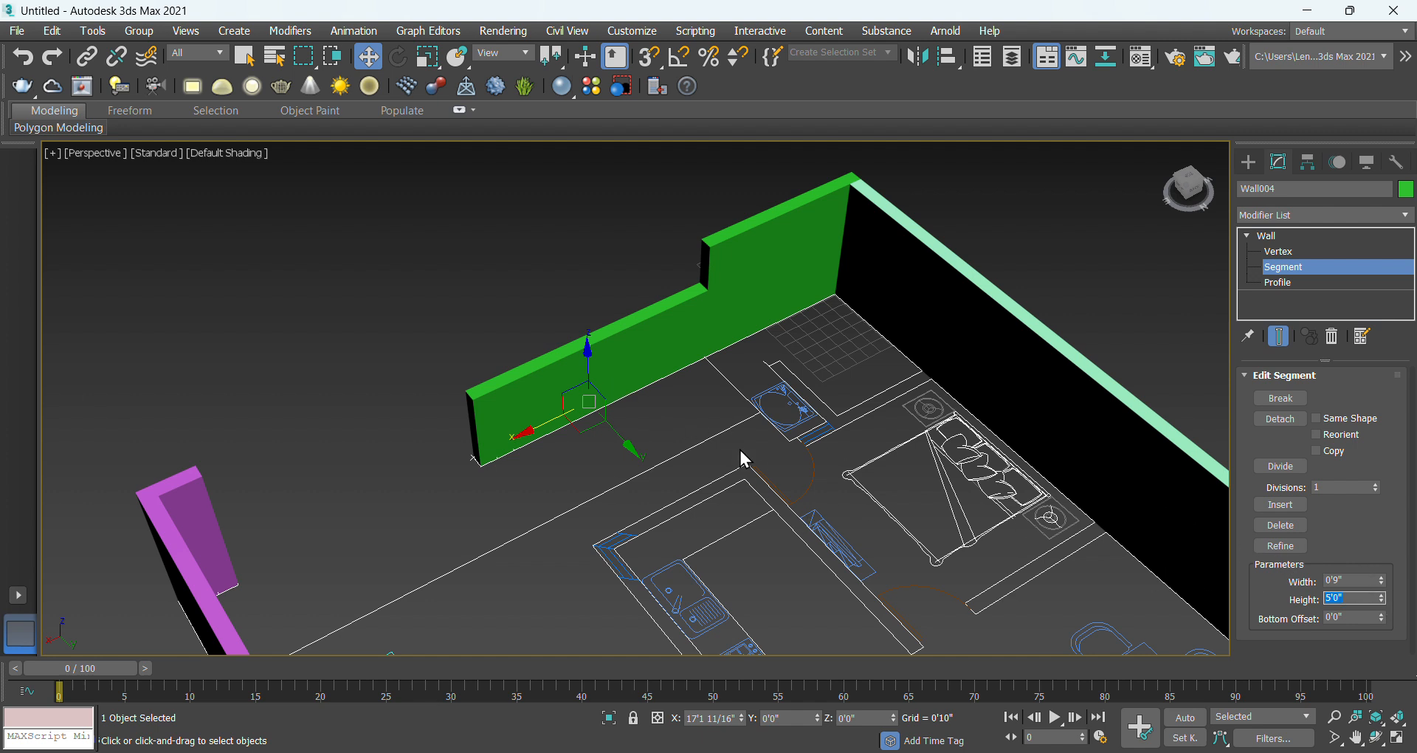
pyautogui.moveTo(723, 376); pyautogui.dragTo(608, 448, button='middle')
pyautogui.scroll(3, 630, 409)
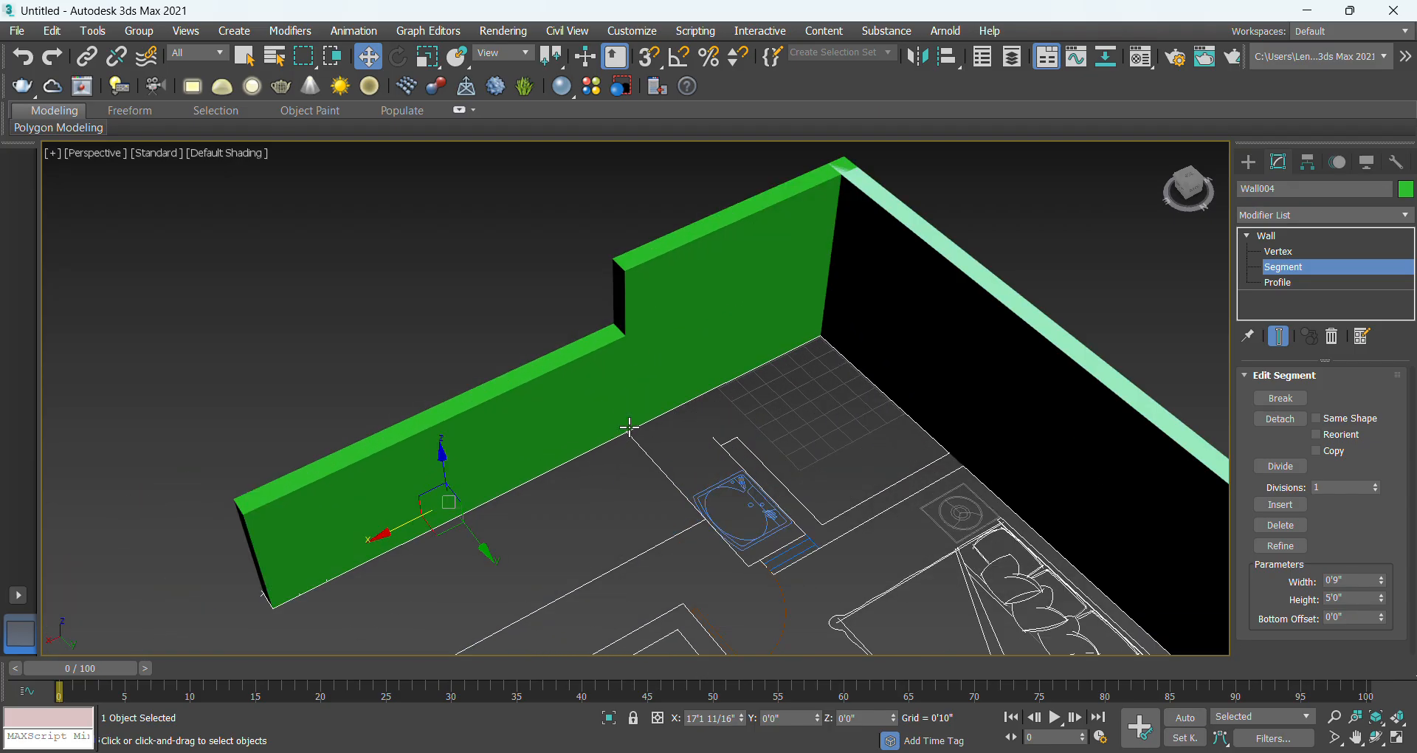
# Adjust the front wall's break vertex at the porch outline corner, keeping its points unwelded.
pyautogui.click(1278, 252)
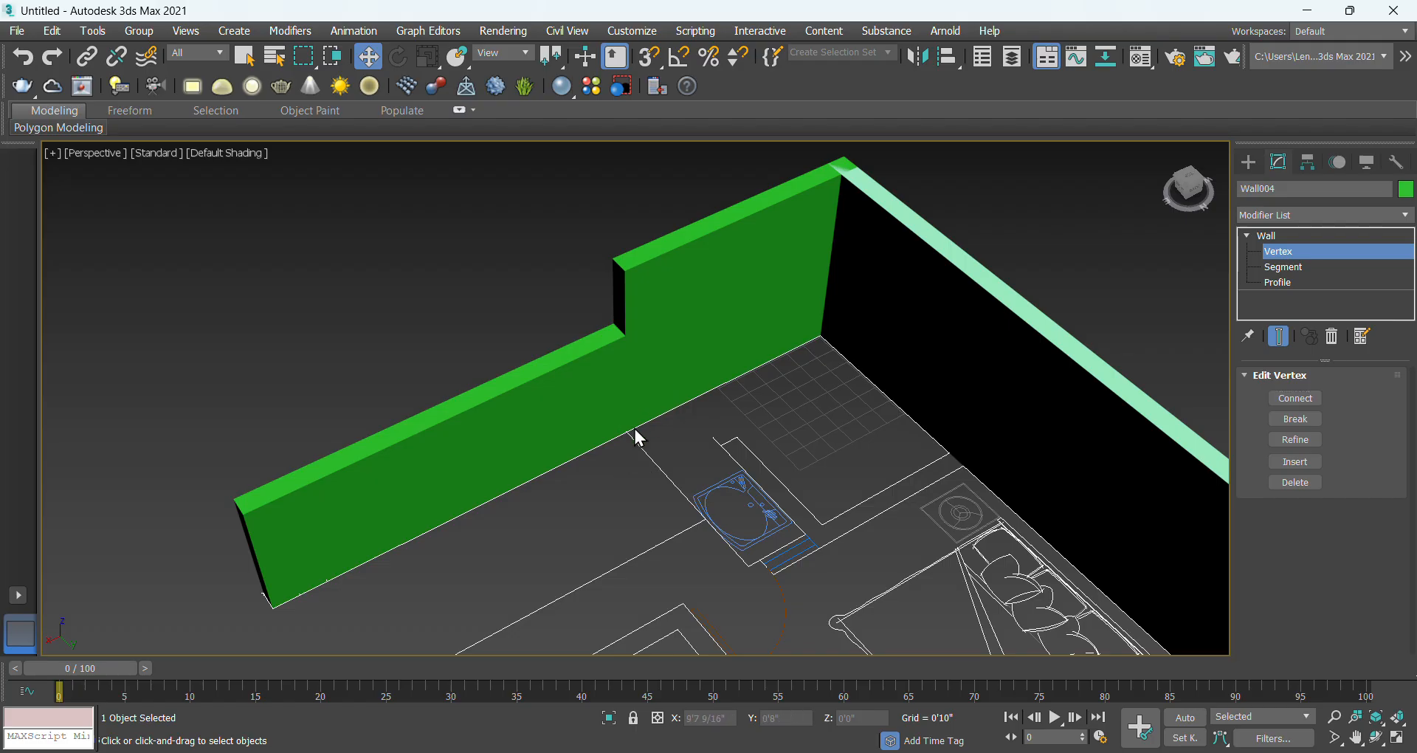
pyautogui.scroll(-3, 613, 455)
pyautogui.keyDown('alt'); pyautogui.moveTo(600, 474); pyautogui.dragTo(581, 507, button='middle'); pyautogui.keyUp('alt')
pyautogui.scroll(5, 581, 508)
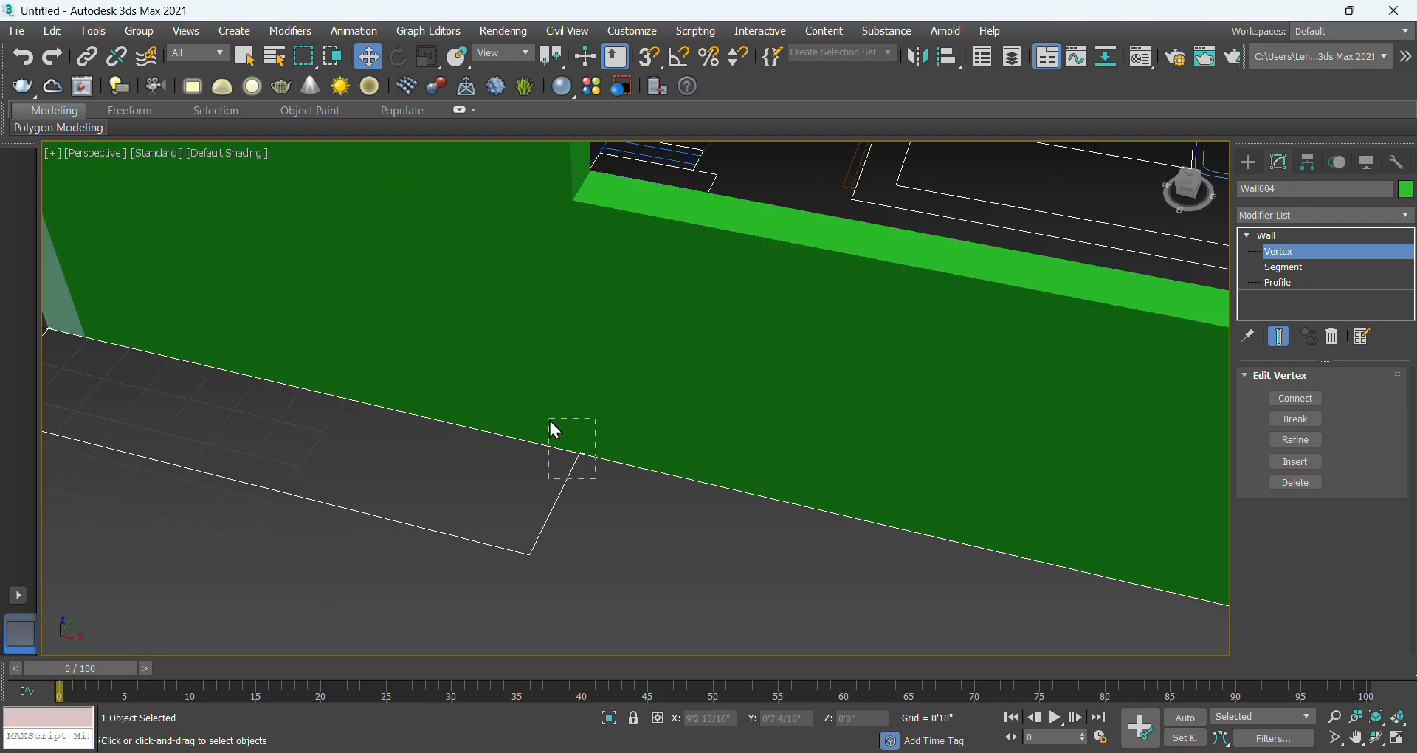
pyautogui.moveTo(637, 465)
pyautogui.mouseDown()
pyautogui.moveTo(591, 443)
pyautogui.moveTo(636, 472)
pyautogui.mouseUp()
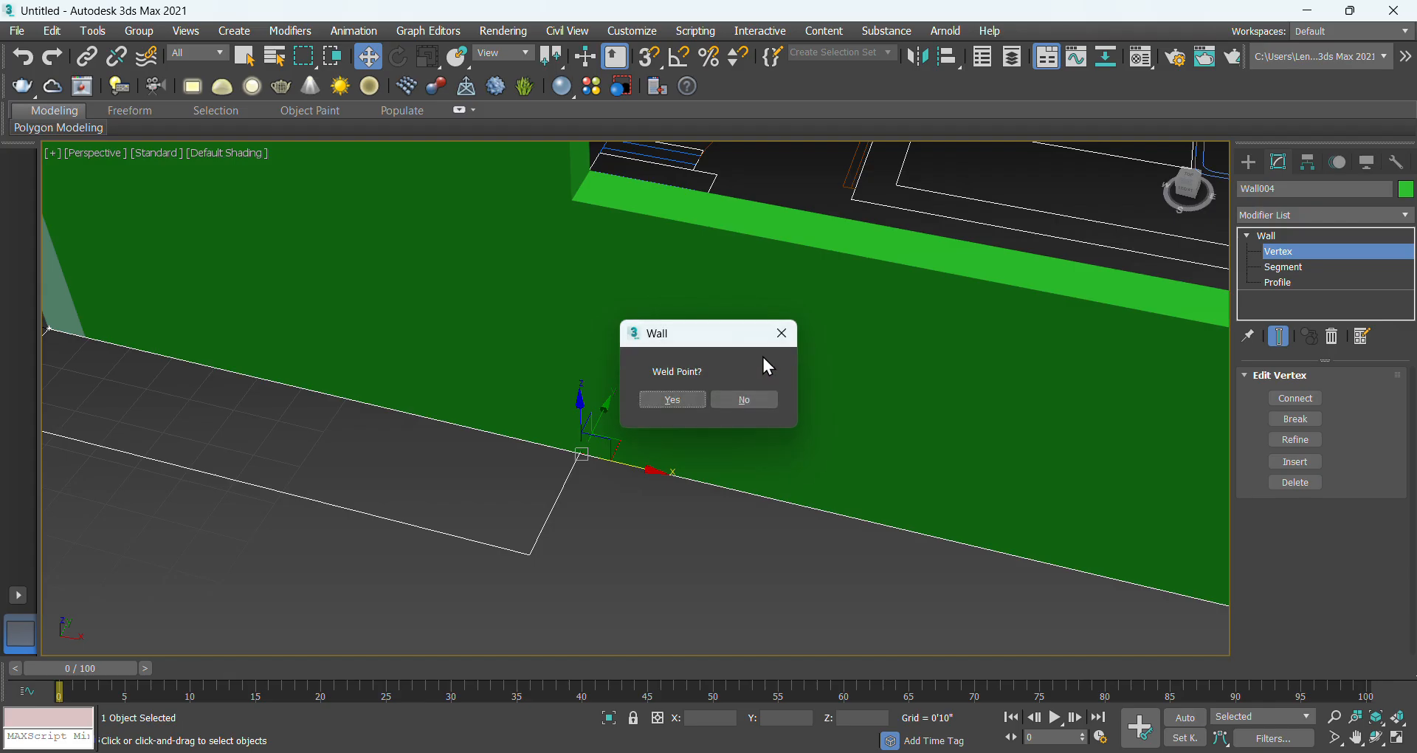
pyautogui.click(752, 400)
pyautogui.scroll(-5, 737, 484)
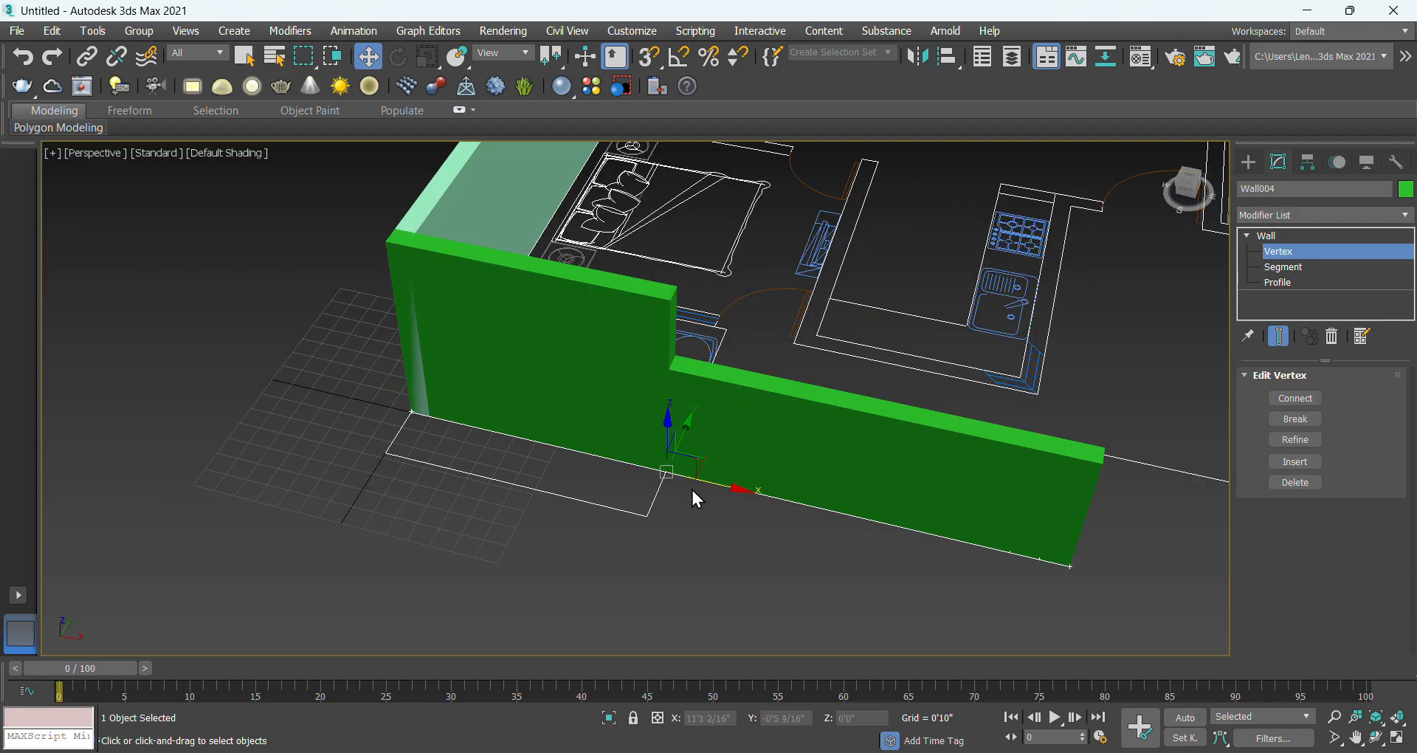
# Move the break vertex along X onto the adjoining point, accept welding, and finish editing the front wall.
pyautogui.moveTo(716, 480); pyautogui.dragTo(677, 475)
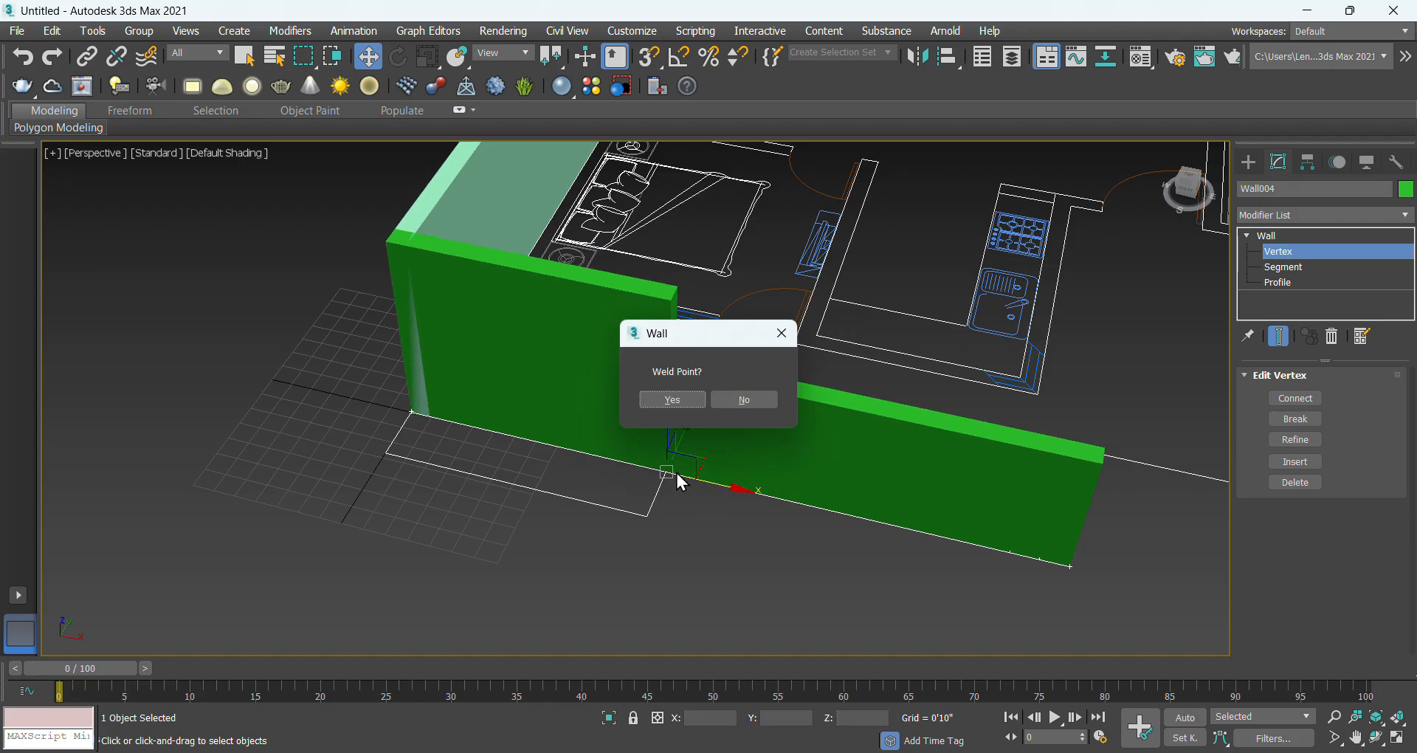
pyautogui.click(699, 403)
pyautogui.keyDown('alt'); pyautogui.moveTo(702, 538); pyautogui.dragTo(701, 443, button='middle'); pyautogui.keyUp('alt')
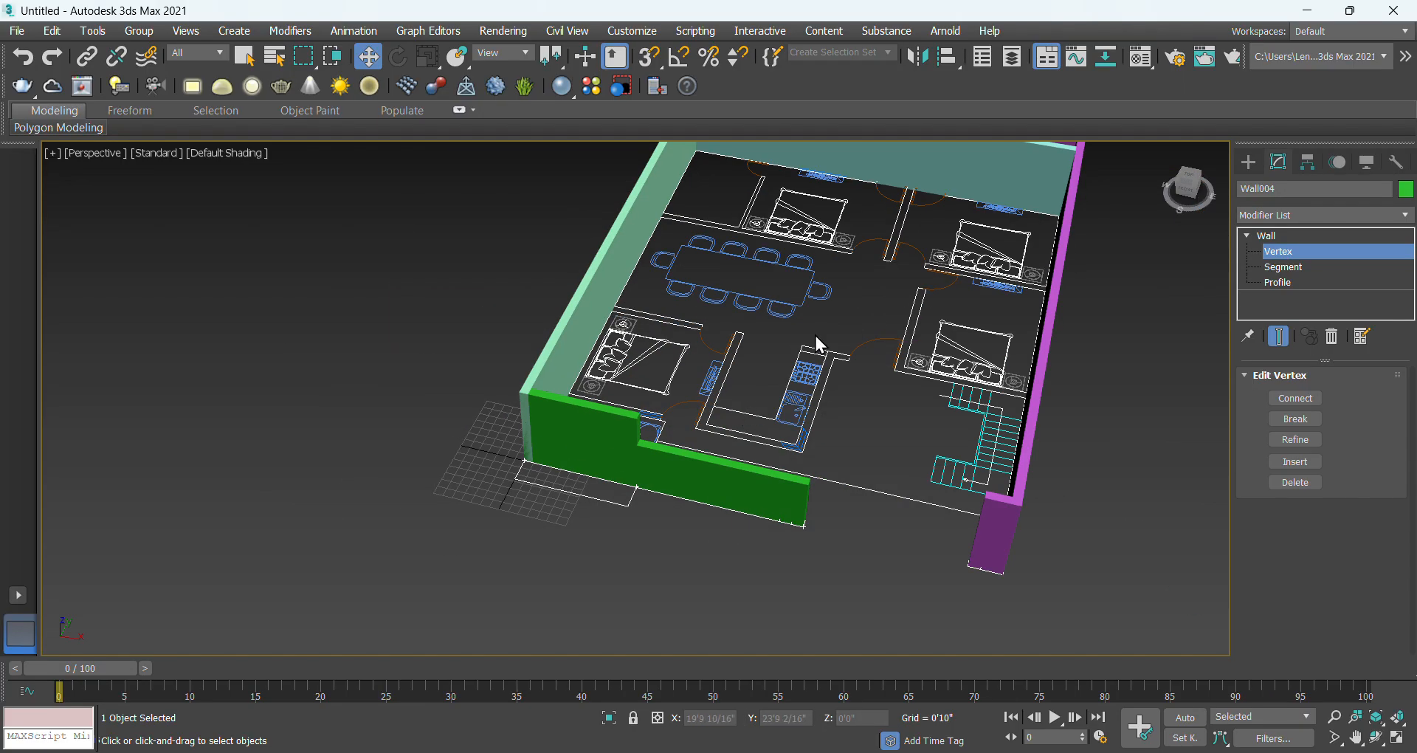
pyautogui.keyDown('alt'); pyautogui.moveTo(818, 338); pyautogui.dragTo(752, 424, button='middle'); pyautogui.keyUp('alt')
pyautogui.moveTo(858, 315); pyautogui.dragTo(748, 338, button='middle')
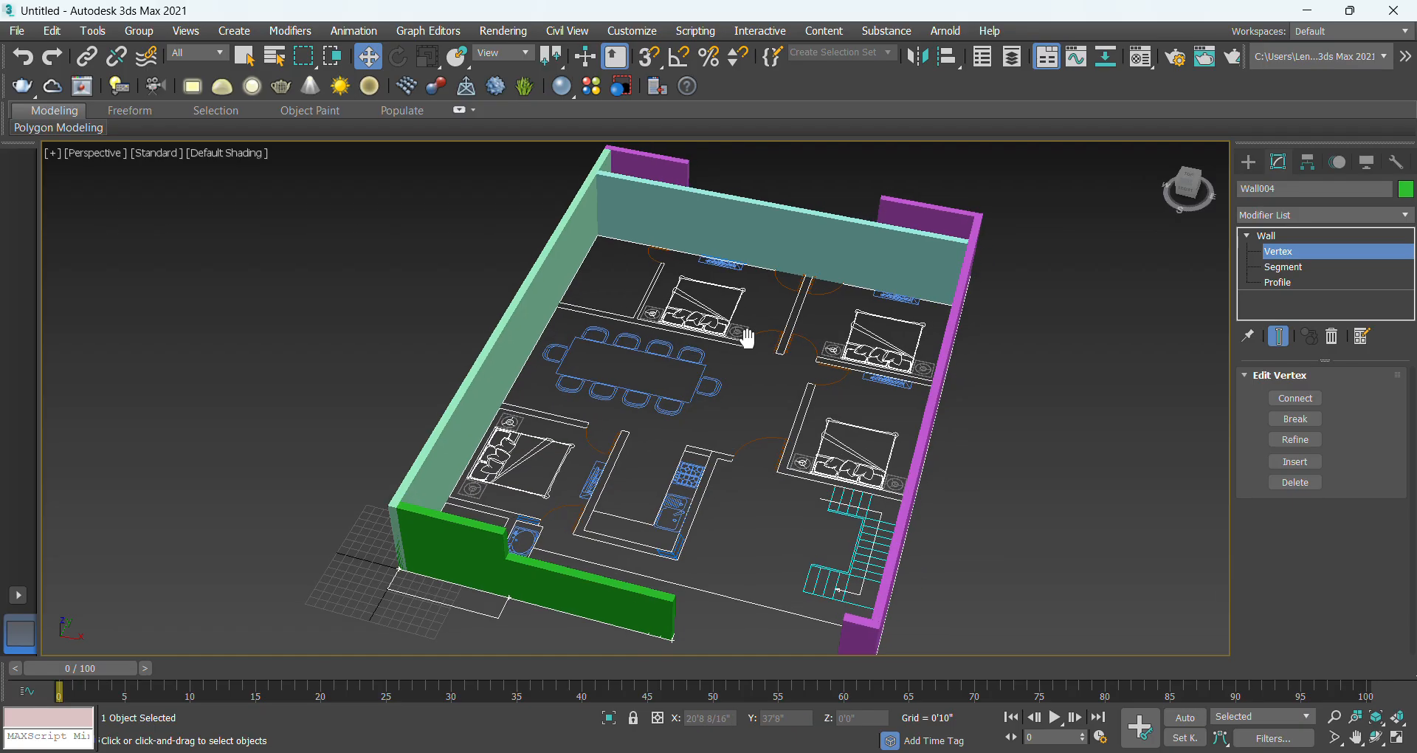
pyautogui.click(1266, 235)
pyautogui.click(1031, 317)
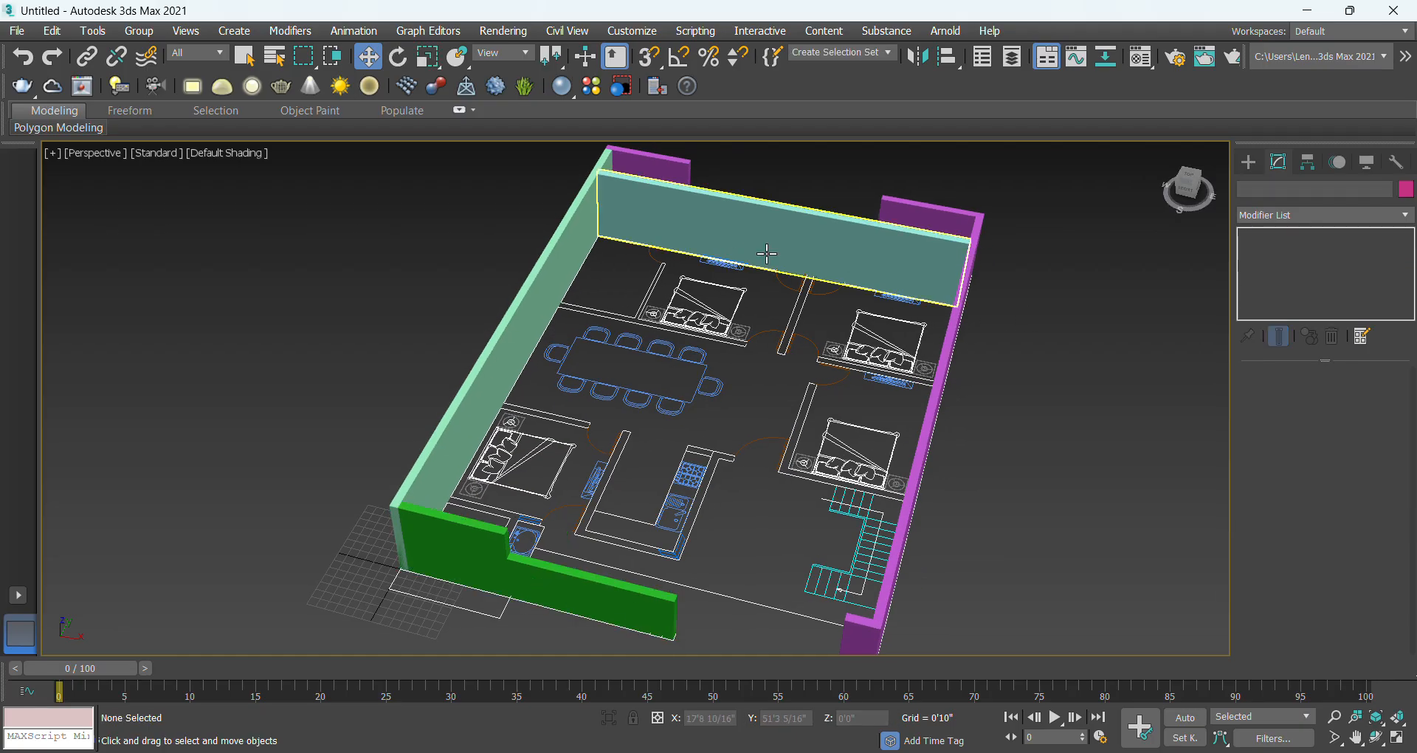
# Show the four-viewport layout and frame the whole floor plan in the Top view.
pyautogui.click(1397, 738)
pyautogui.moveTo(812, 404); pyautogui.dragTo(780, 477, button='middle')
pyautogui.scroll(-5, 856, 294)
pyautogui.scroll(1, 945, 285)
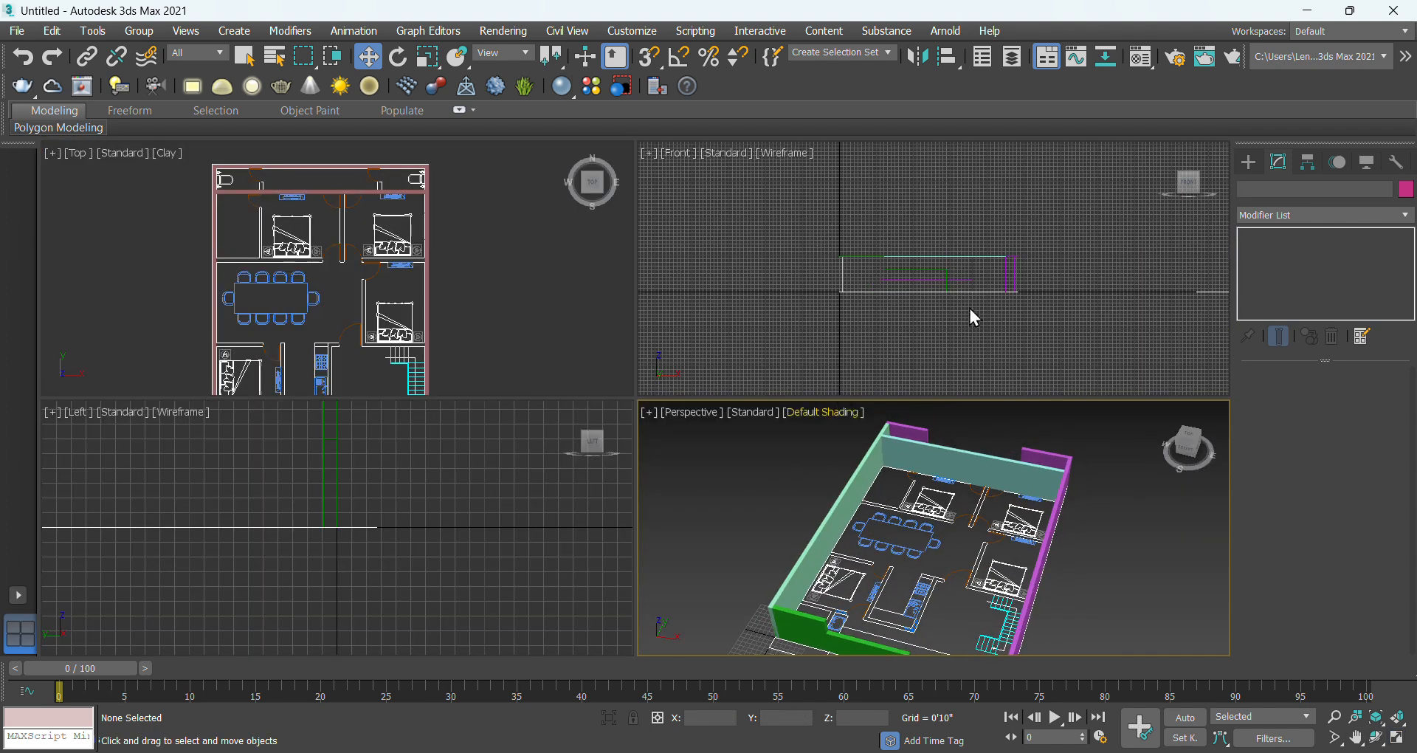
pyautogui.moveTo(974, 317); pyautogui.dragTo(945, 323, button='middle')
pyautogui.moveTo(437, 331); pyautogui.dragTo(454, 306, button='middle')
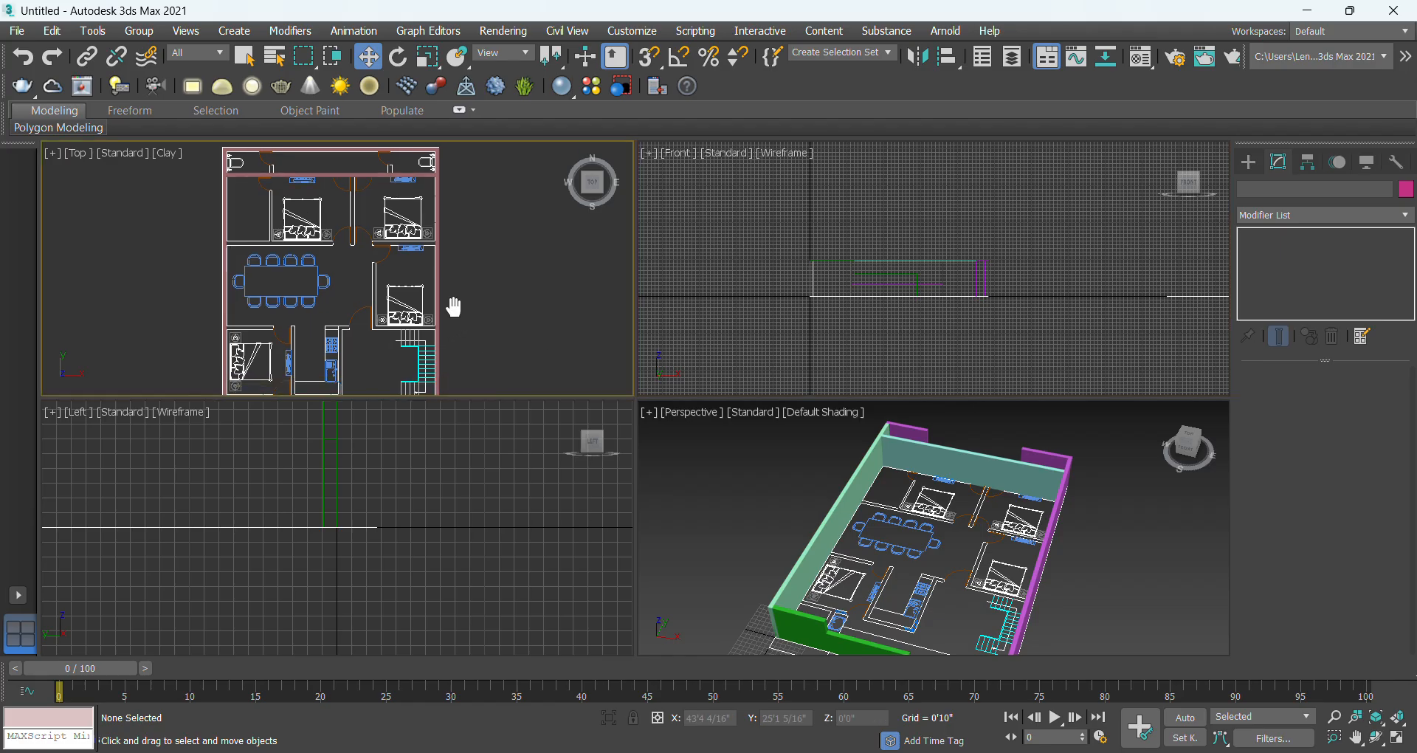
pyautogui.scroll(-2, 454, 307)
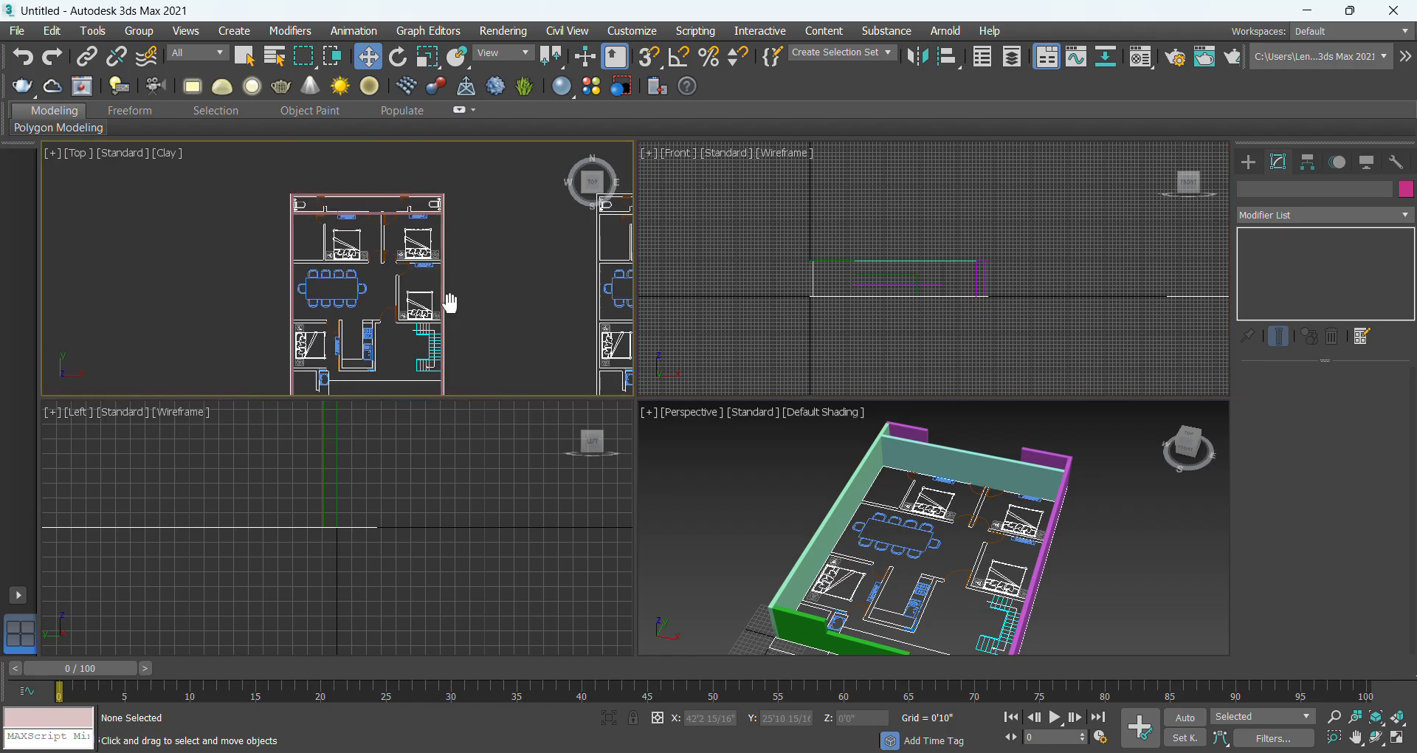
pyautogui.scroll(1, 524, 286)
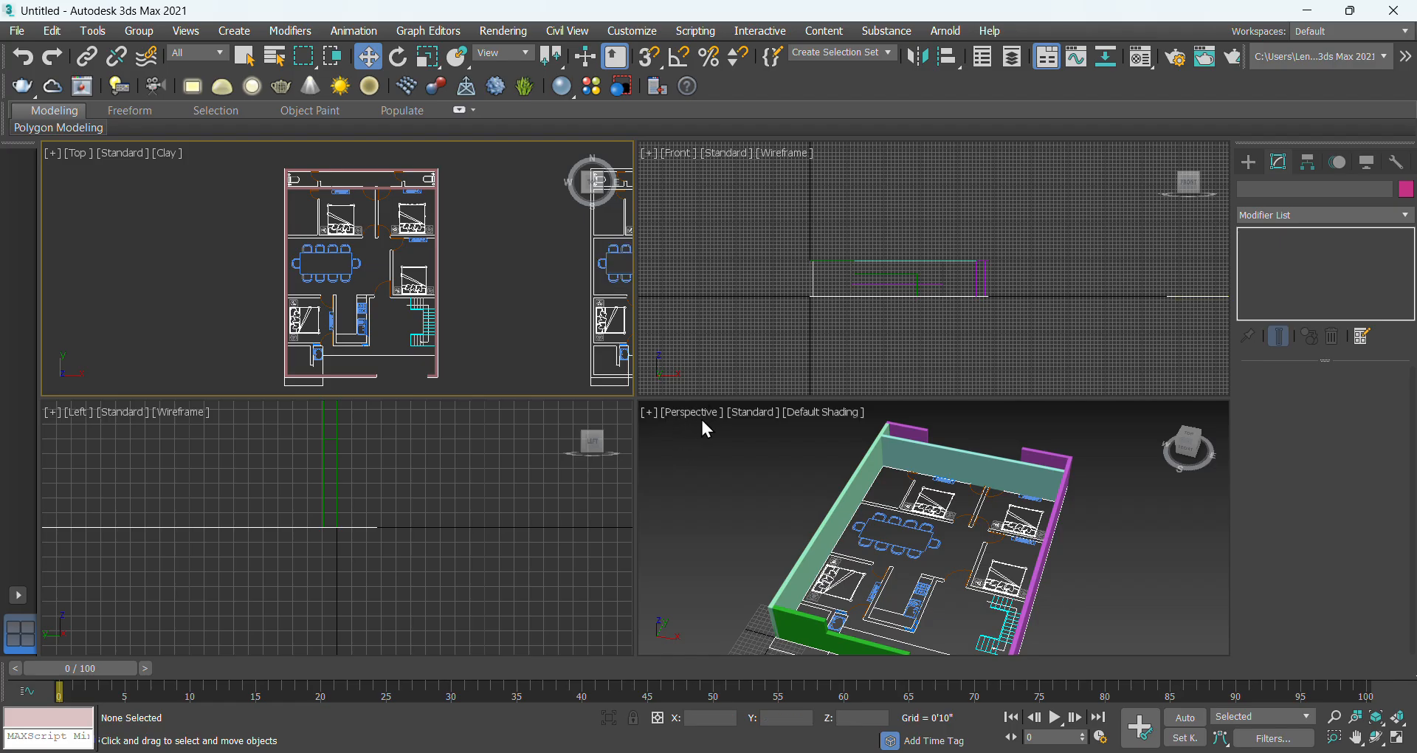
# Activate the viewports in turn and frame the walls' side elevation in the Left view.
pyautogui.click(728, 494)
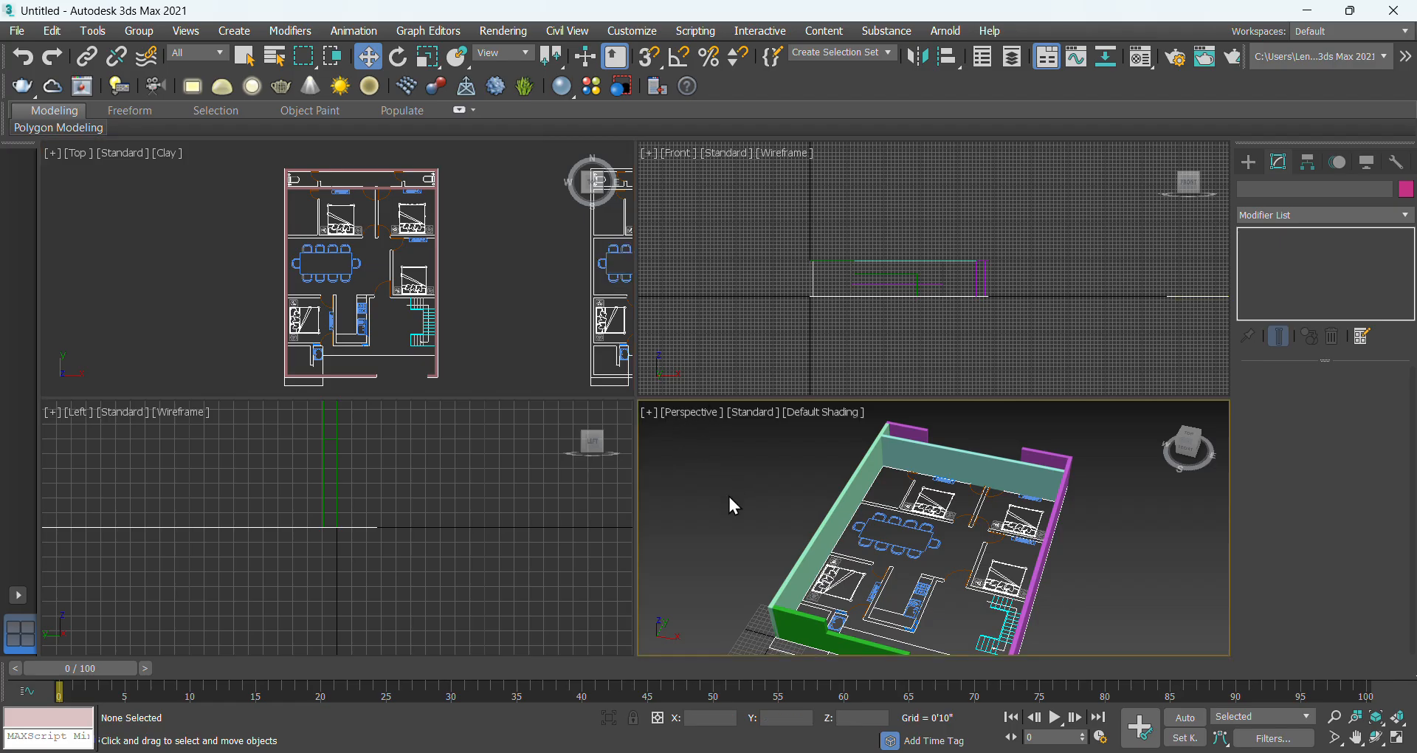
pyautogui.click(701, 231)
pyautogui.click(145, 260)
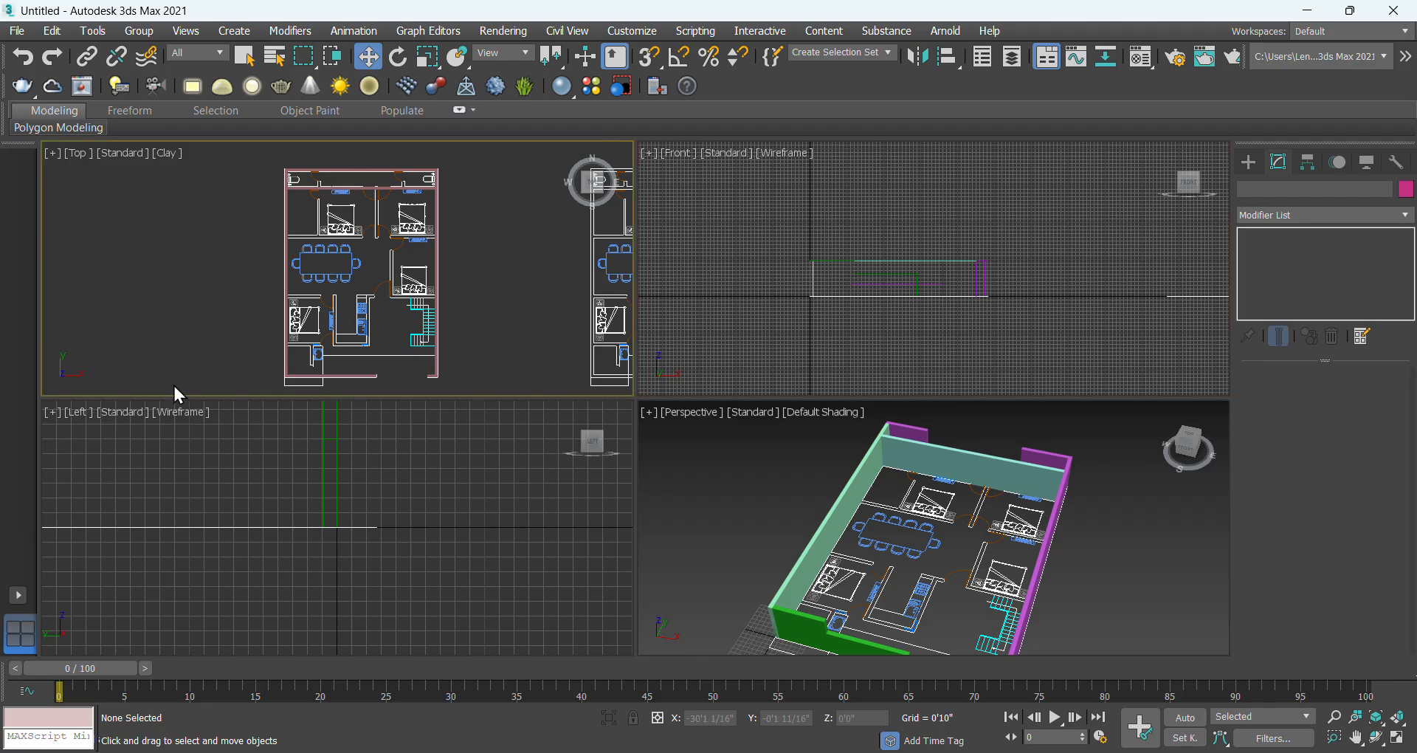
pyautogui.click(222, 479)
pyautogui.scroll(-10, 264, 547)
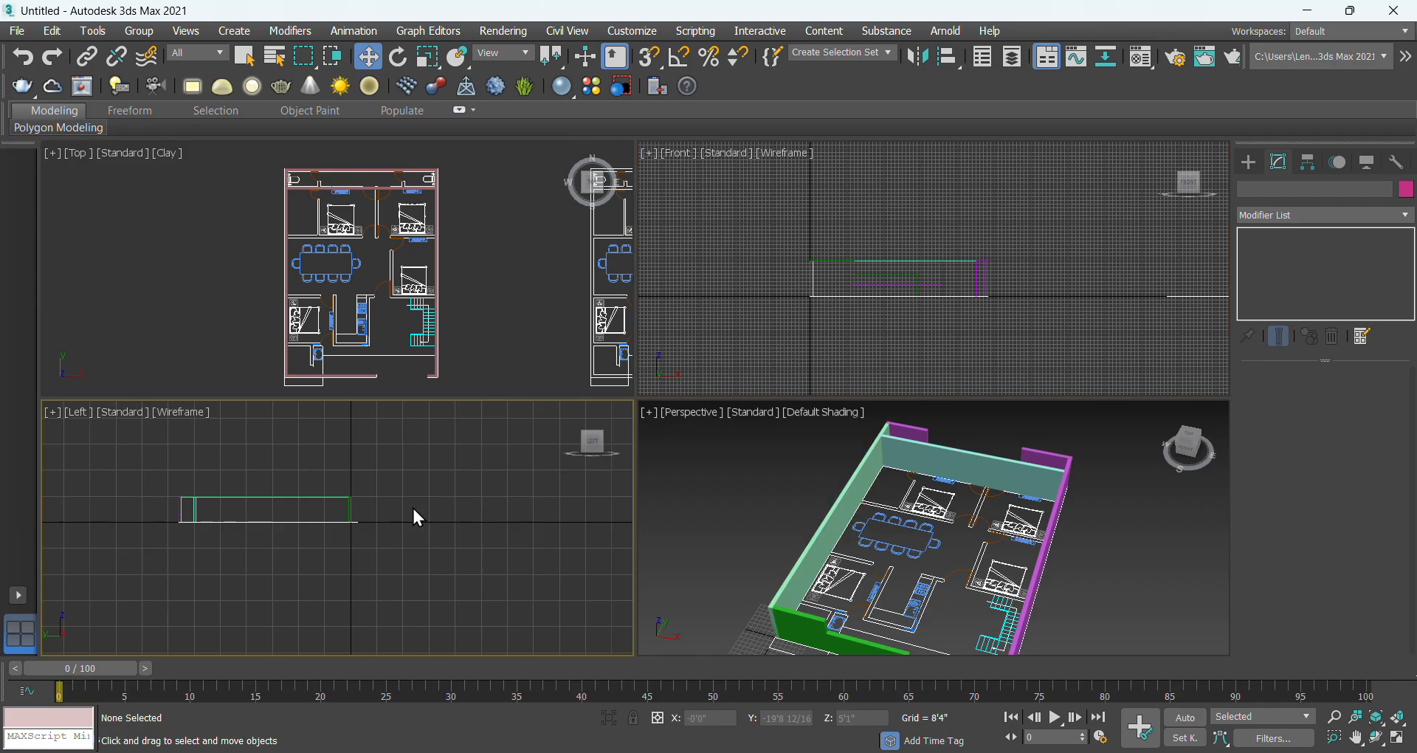
pyautogui.moveTo(338, 535); pyautogui.dragTo(382, 532, button='middle')
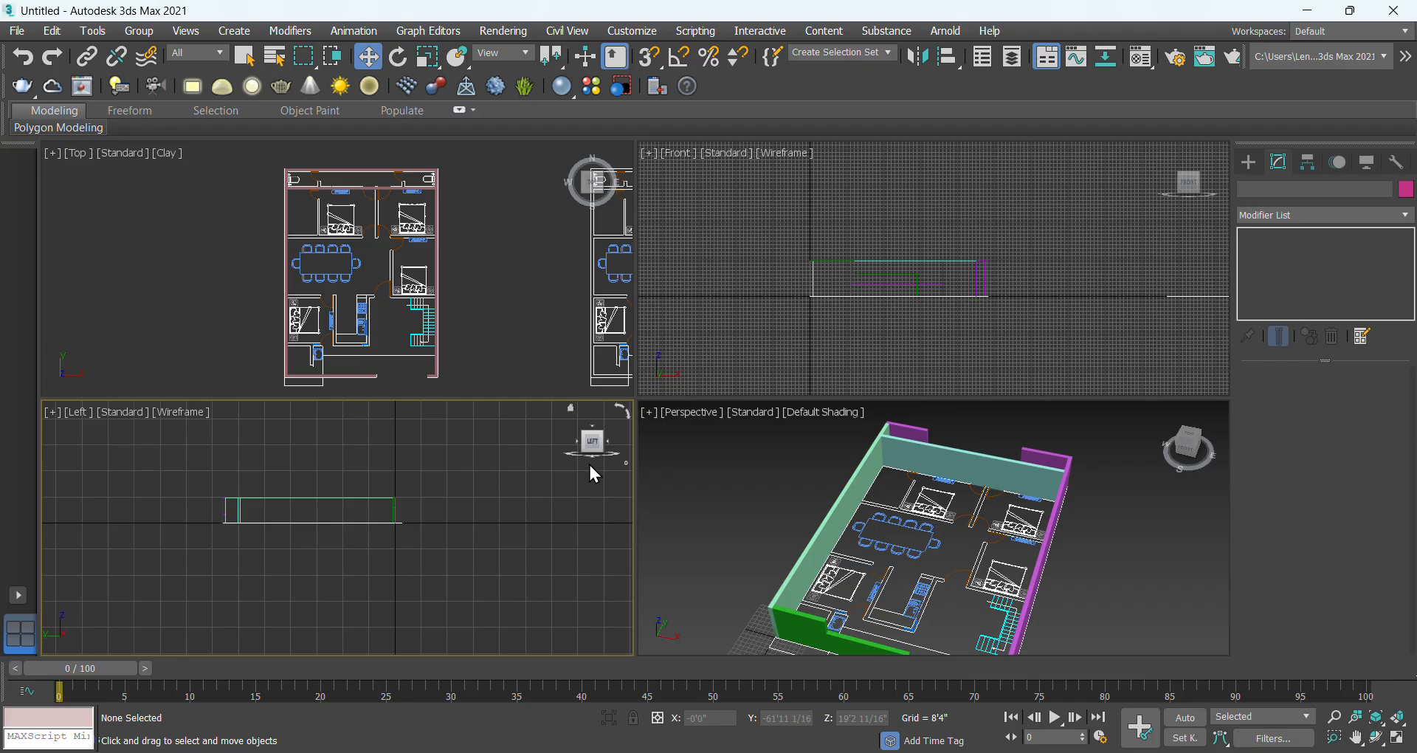
# Examine the walls in the Front, Top and Perspective views, changing the Perspective view's angle.
pyautogui.moveTo(692, 479); pyautogui.dragTo(736, 475, button='middle')
pyautogui.moveTo(834, 313)
pyautogui.mouseDown(button='middle')
pyautogui.moveTo(883, 308)
pyautogui.moveTo(860, 311)
pyautogui.mouseUp(button='middle')
pyautogui.scroll(4, 887, 302)
pyautogui.moveTo(997, 526); pyautogui.dragTo(951, 537, button='middle')
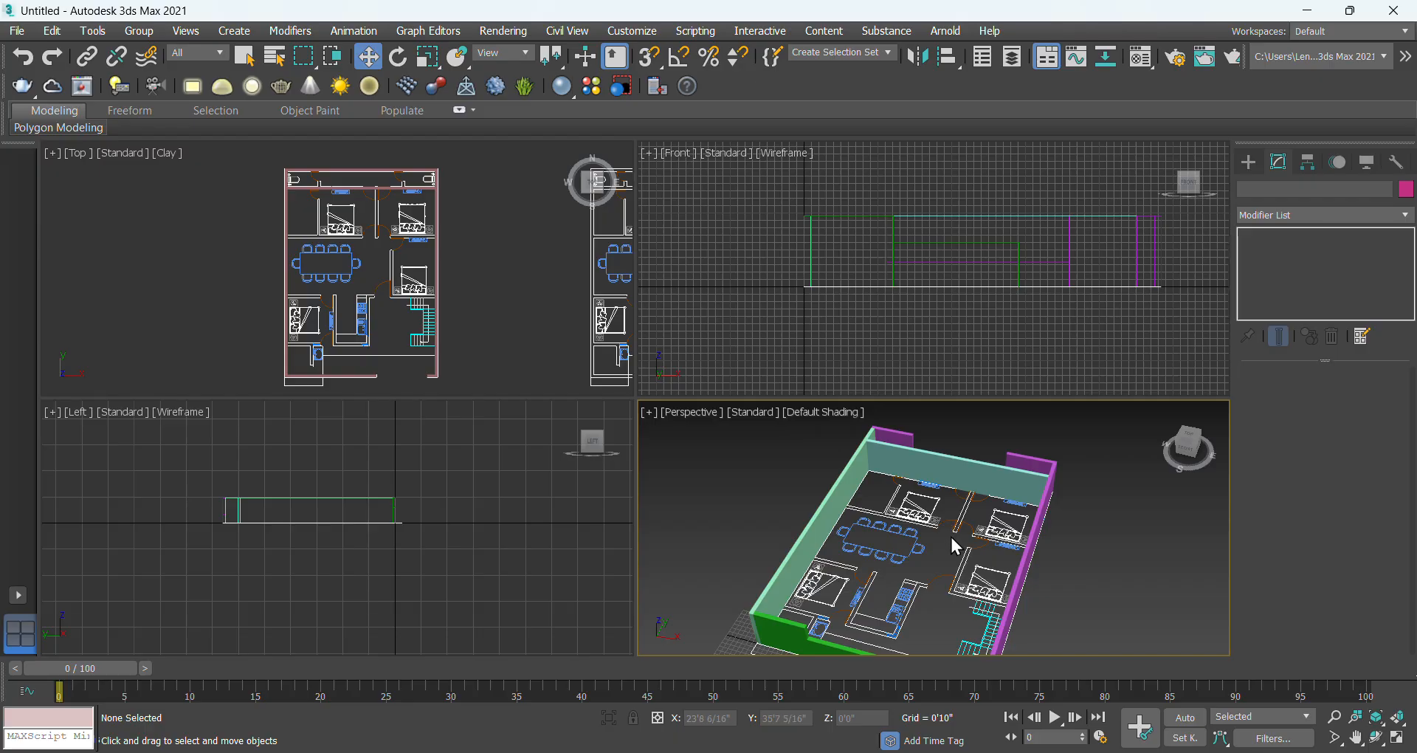
pyautogui.scroll(6, 349, 185)
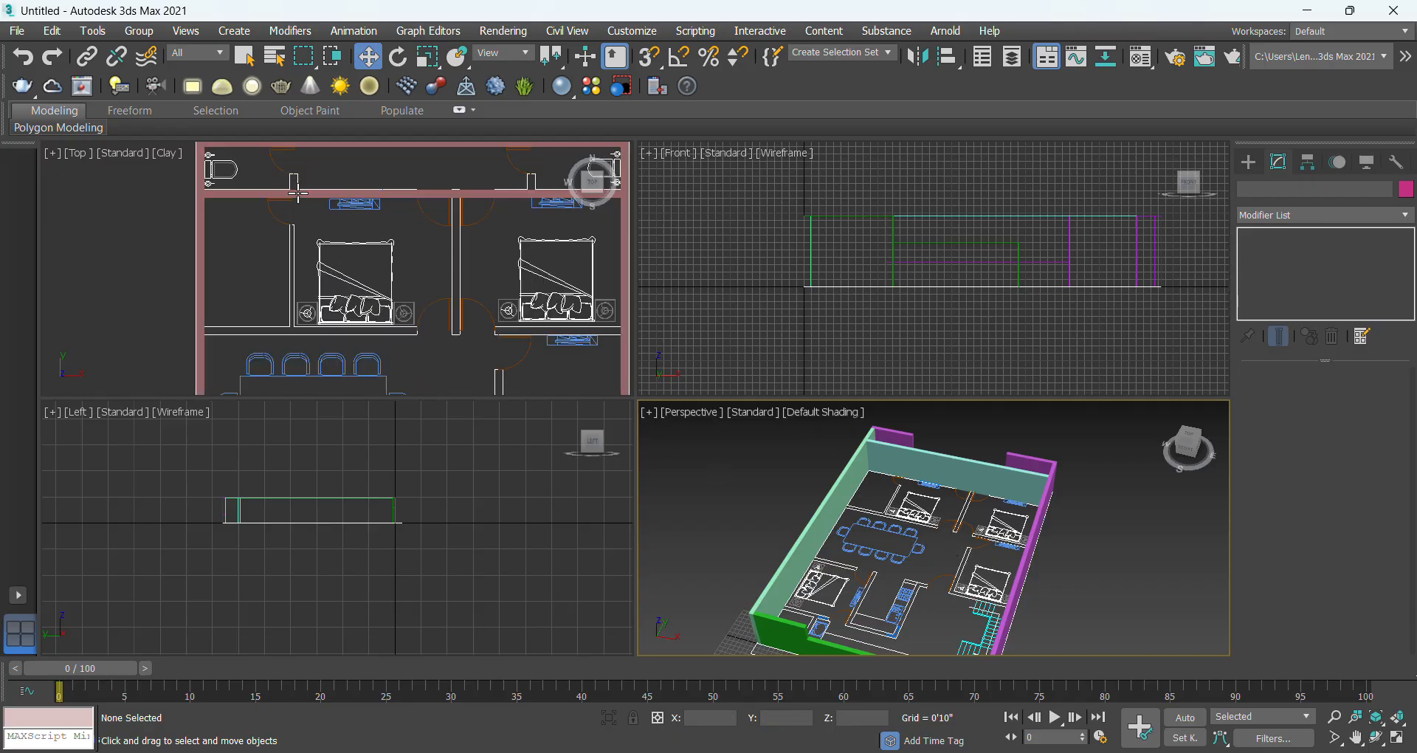
pyautogui.moveTo(926, 478); pyautogui.dragTo(893, 488, button='middle')
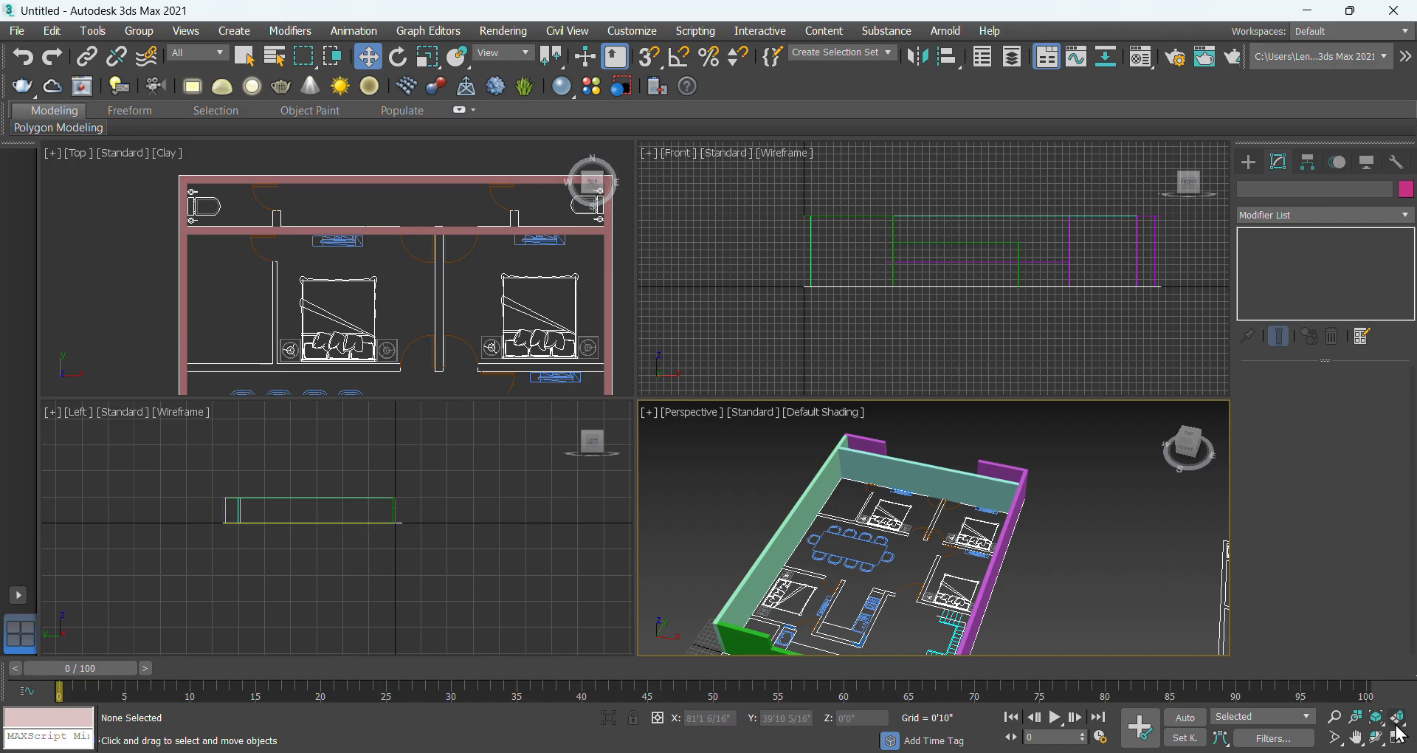
pyautogui.click(1190, 446)
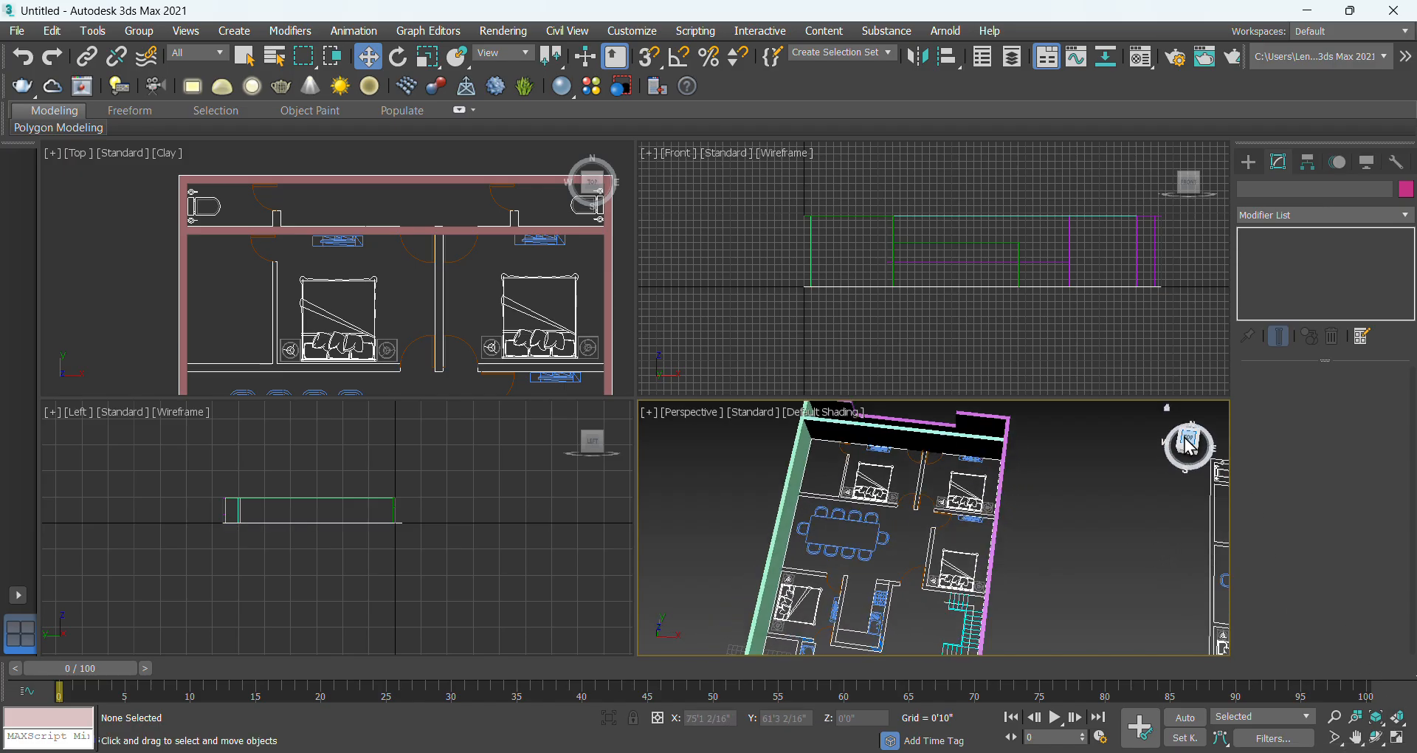
# Maximize the Perspective viewport and examine the back rooms' inner wall from above.
pyautogui.click(1400, 740)
pyautogui.scroll(5, 573, 401)
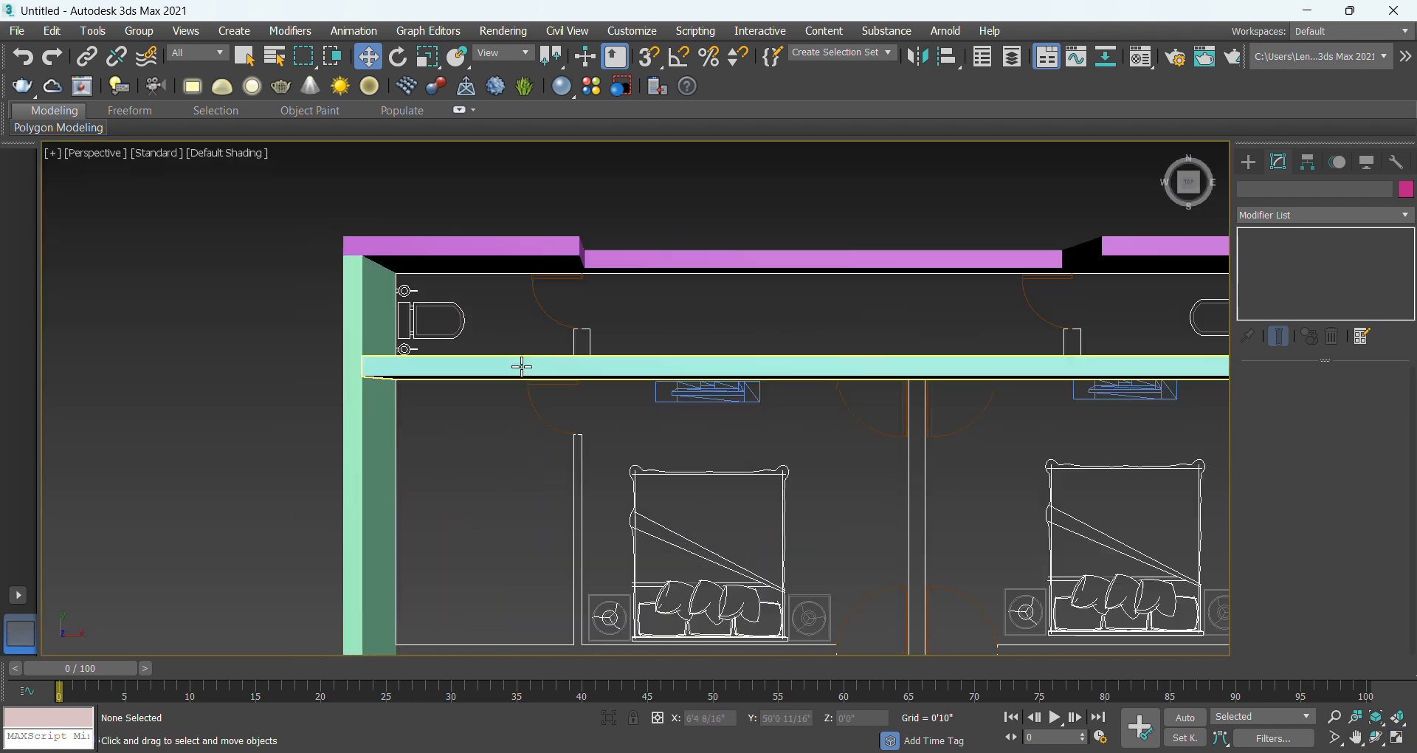
pyautogui.moveTo(729, 404); pyautogui.dragTo(509, 405, button='middle')
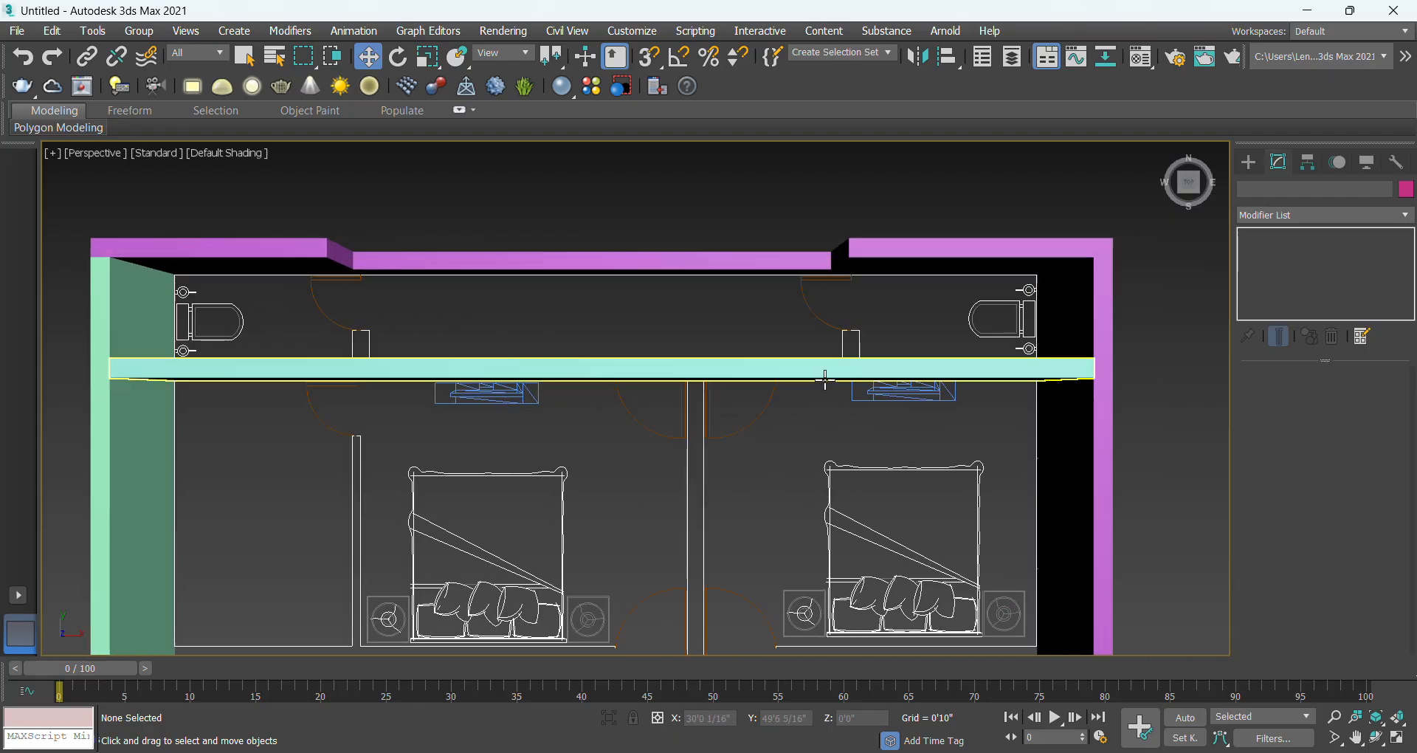
pyautogui.moveTo(633, 391); pyautogui.dragTo(743, 322, button='middle')
pyautogui.moveTo(575, 343); pyautogui.dragTo(541, 370, button='middle')
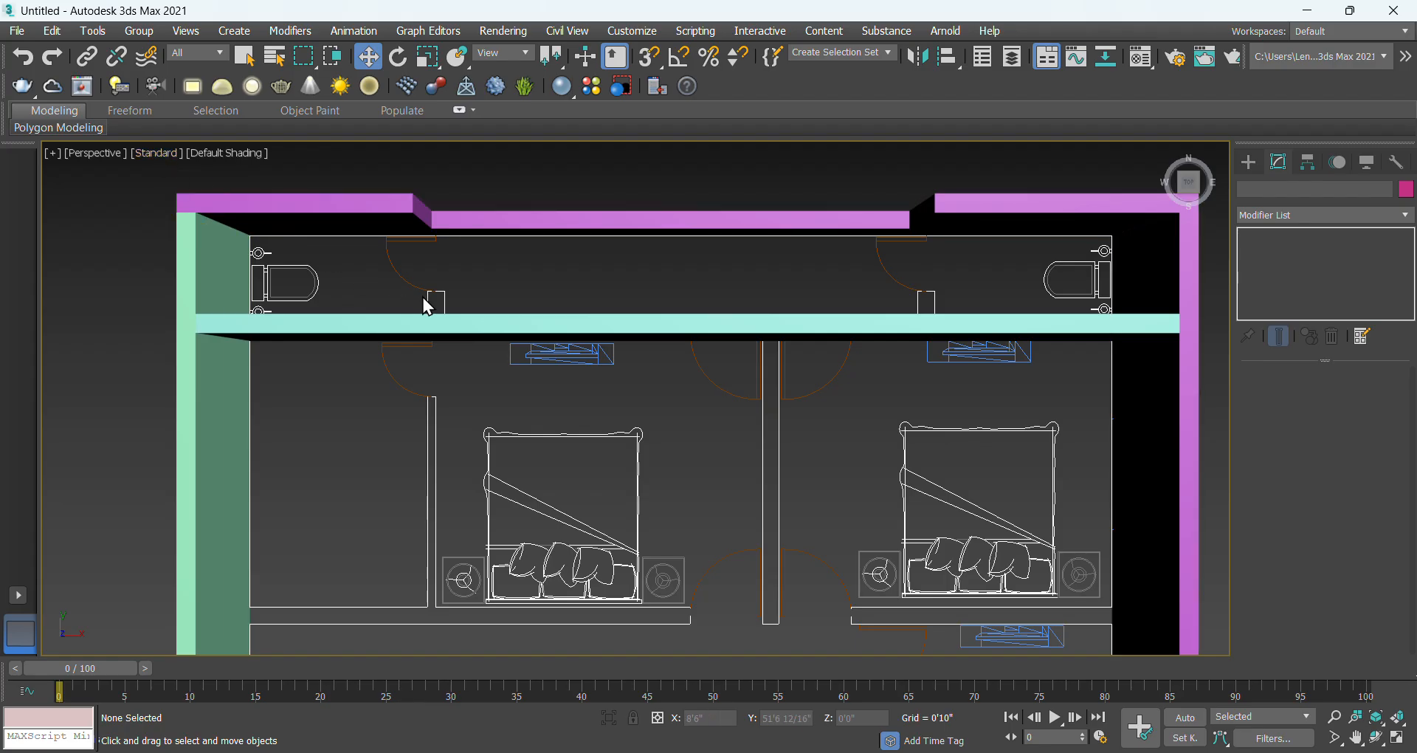
pyautogui.moveTo(428, 306); pyautogui.dragTo(575, 377, button='middle')
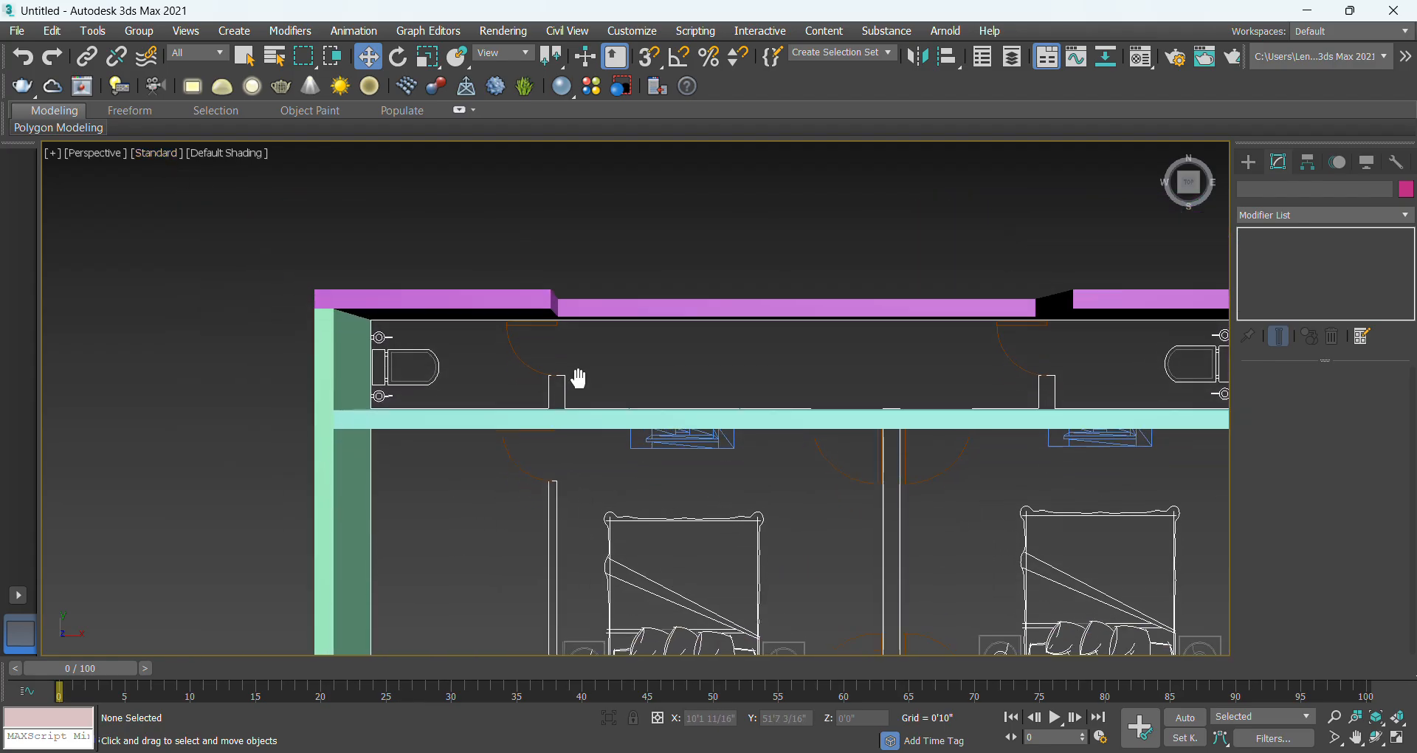
pyautogui.click(156, 153)
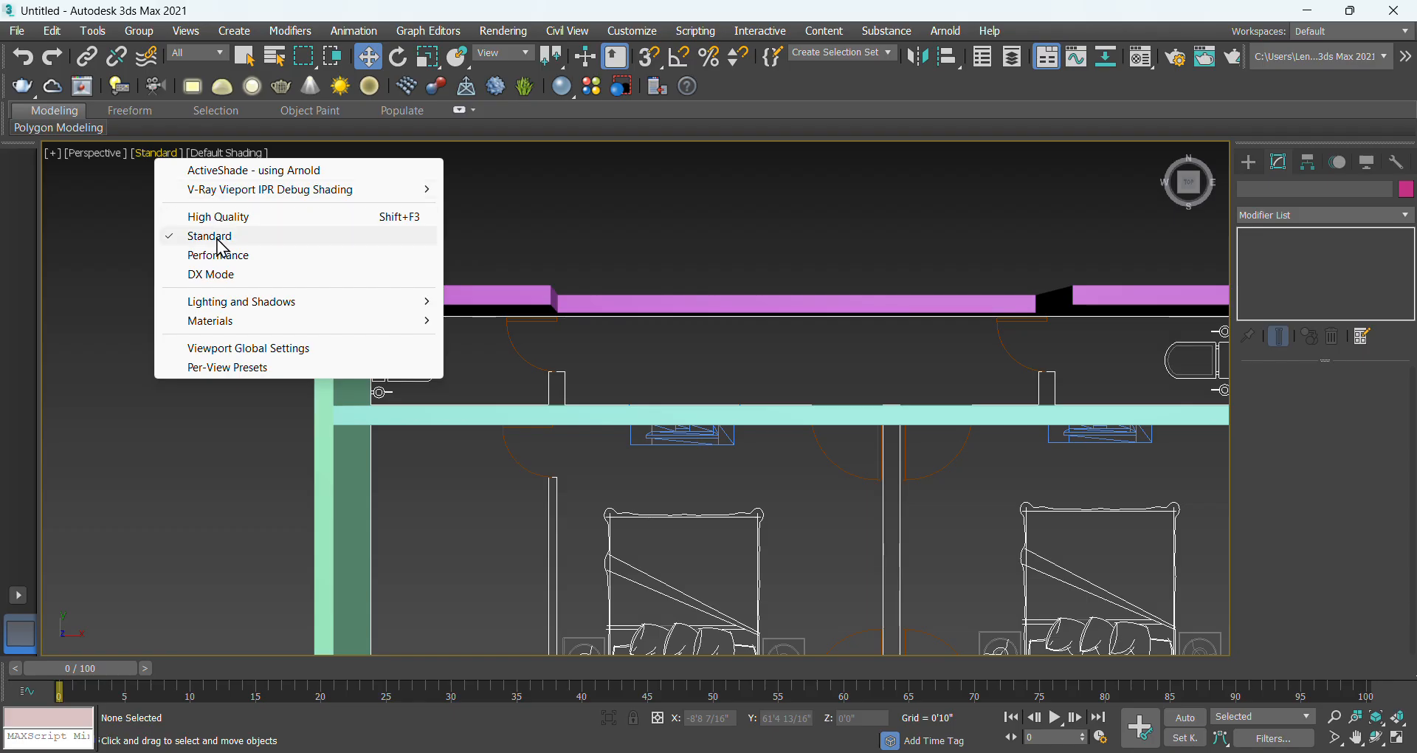
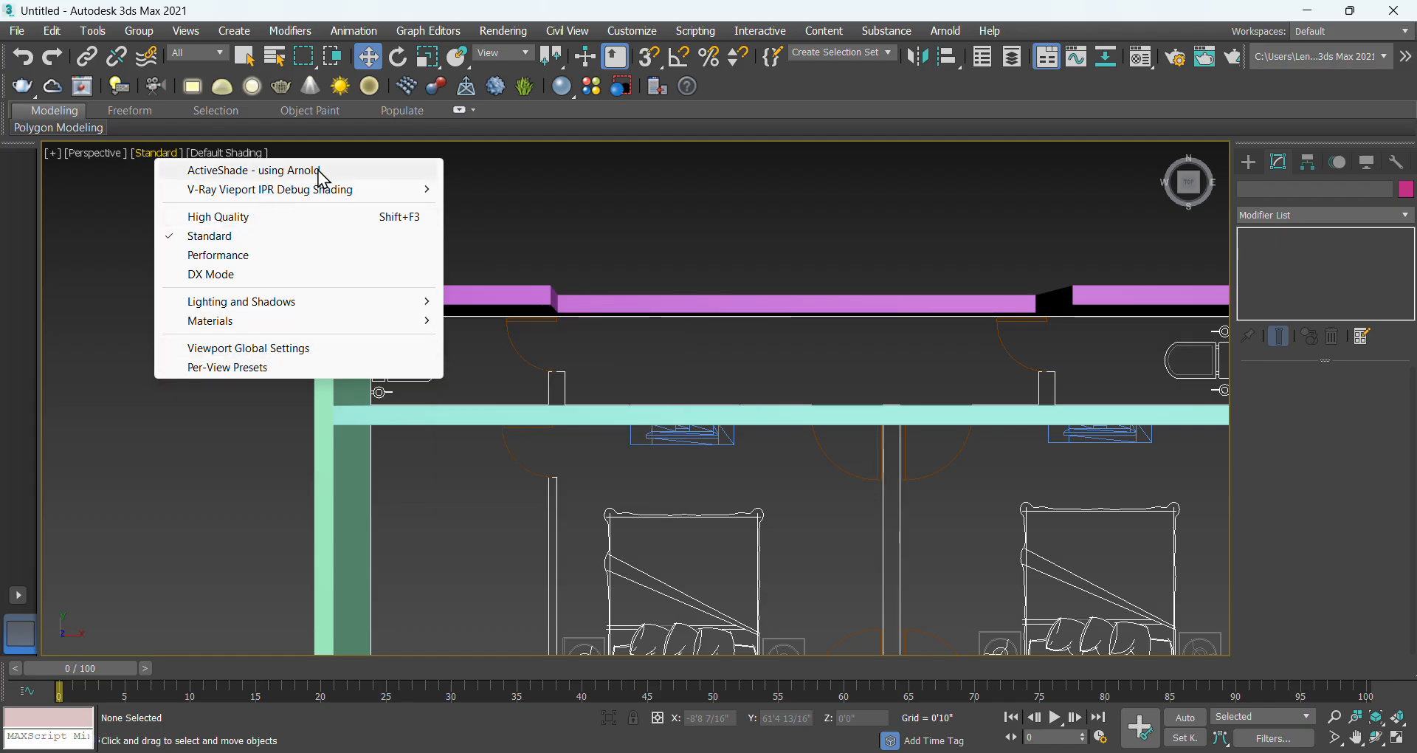
pyautogui.click(93, 284)
# Examine the door openings along the inner wall in Wireframe Override display, and restore Default Shading.
pyautogui.click(214, 152)
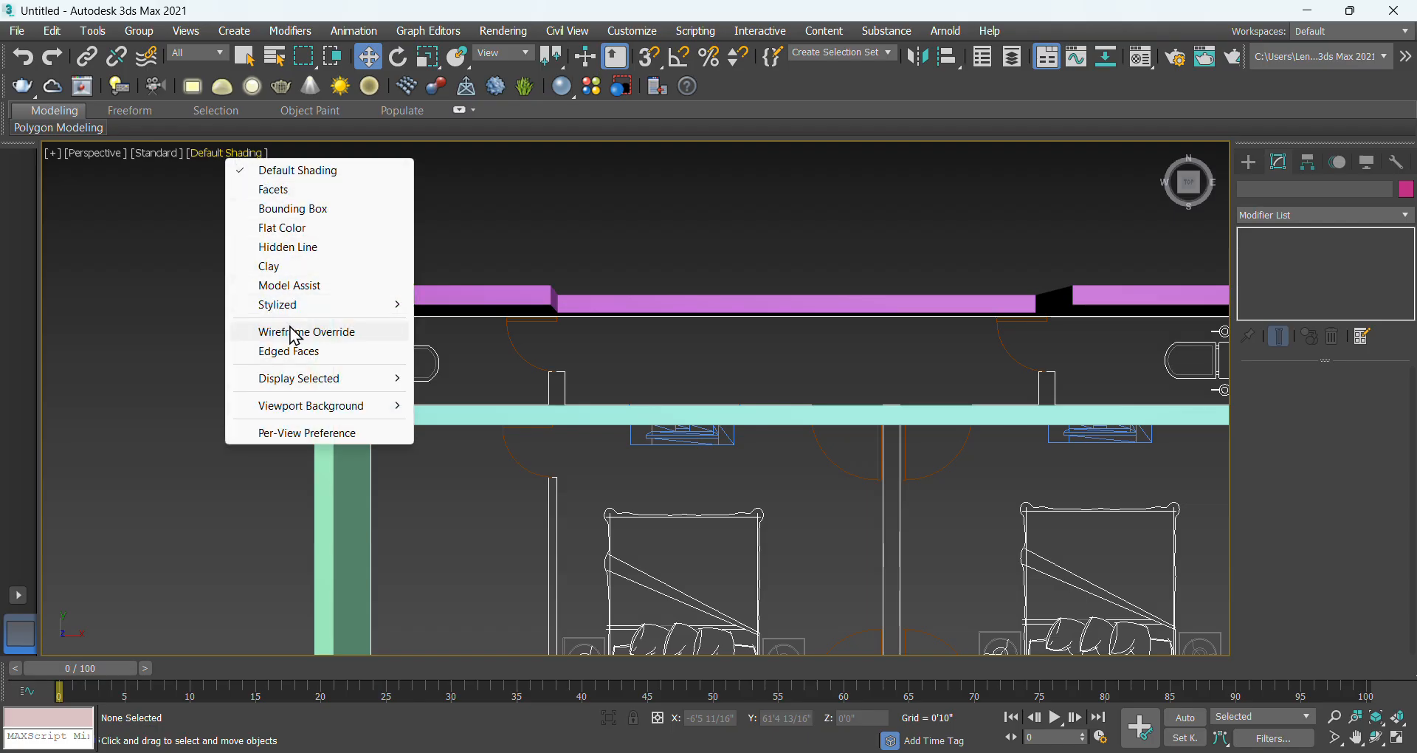
pyautogui.click(314, 334)
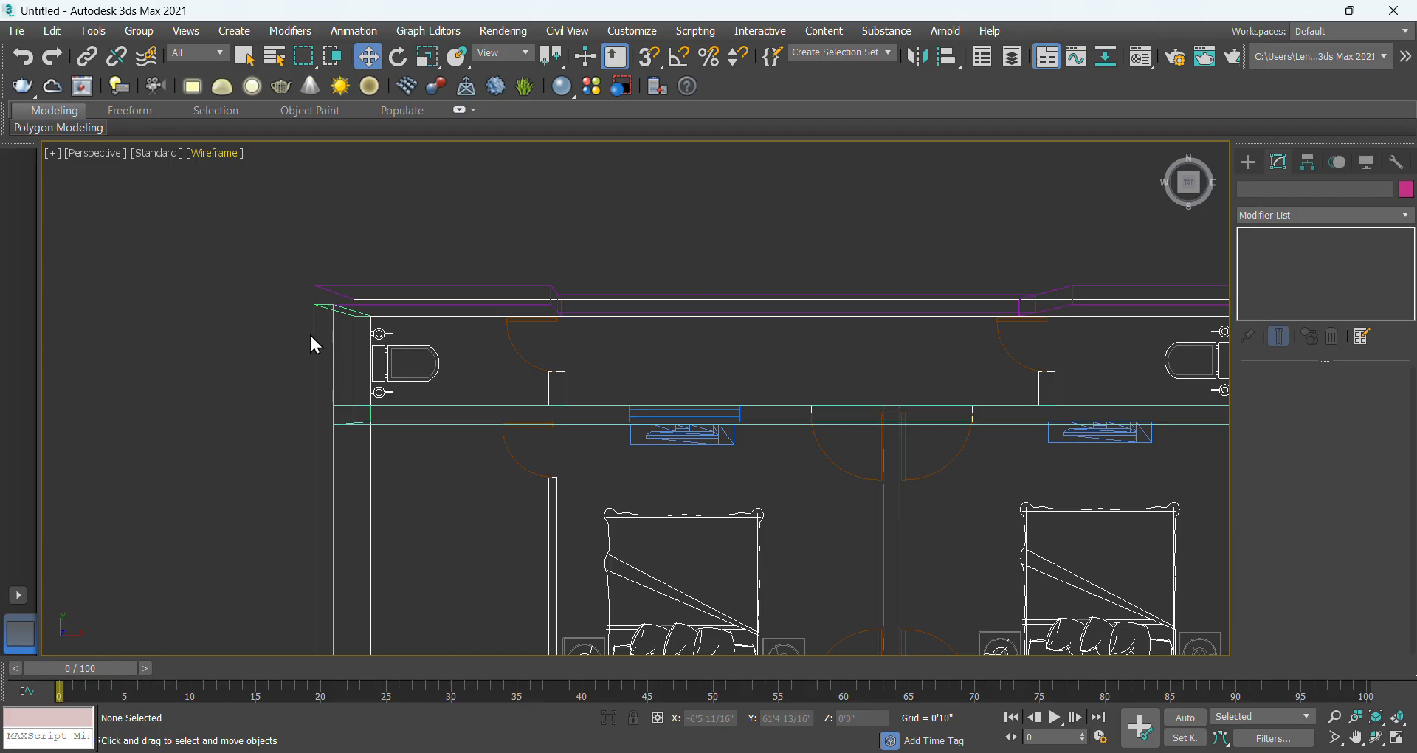
pyautogui.moveTo(648, 405); pyautogui.dragTo(346, 333, button='middle')
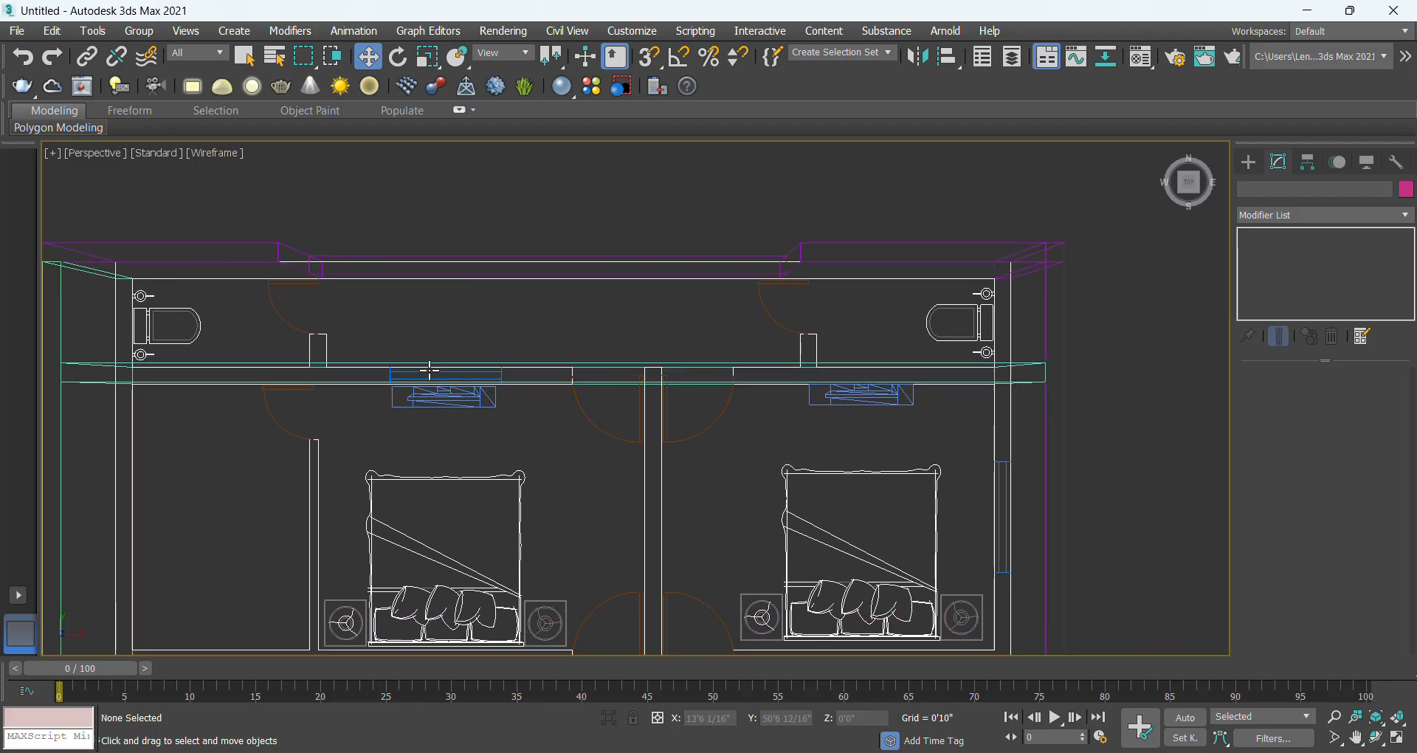
pyautogui.scroll(5, 601, 401)
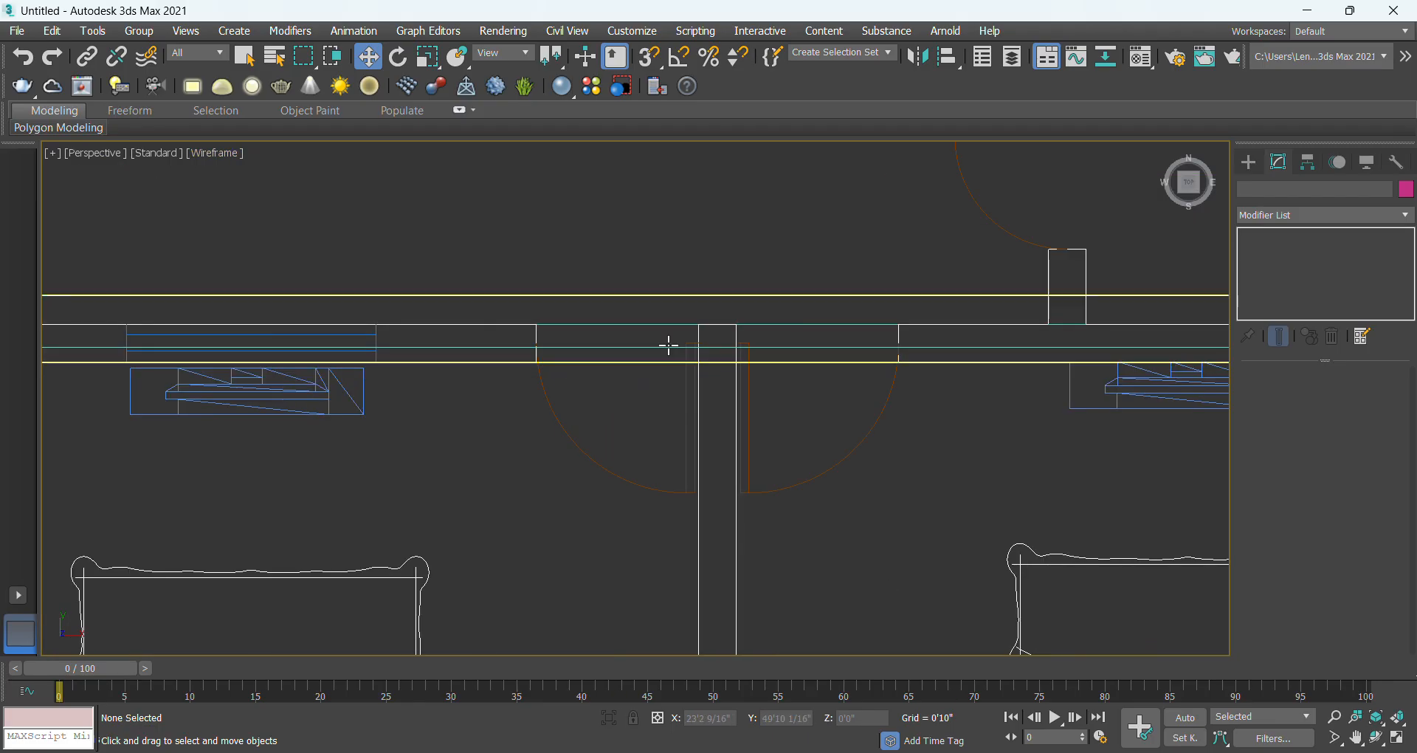
pyautogui.click(197, 154)
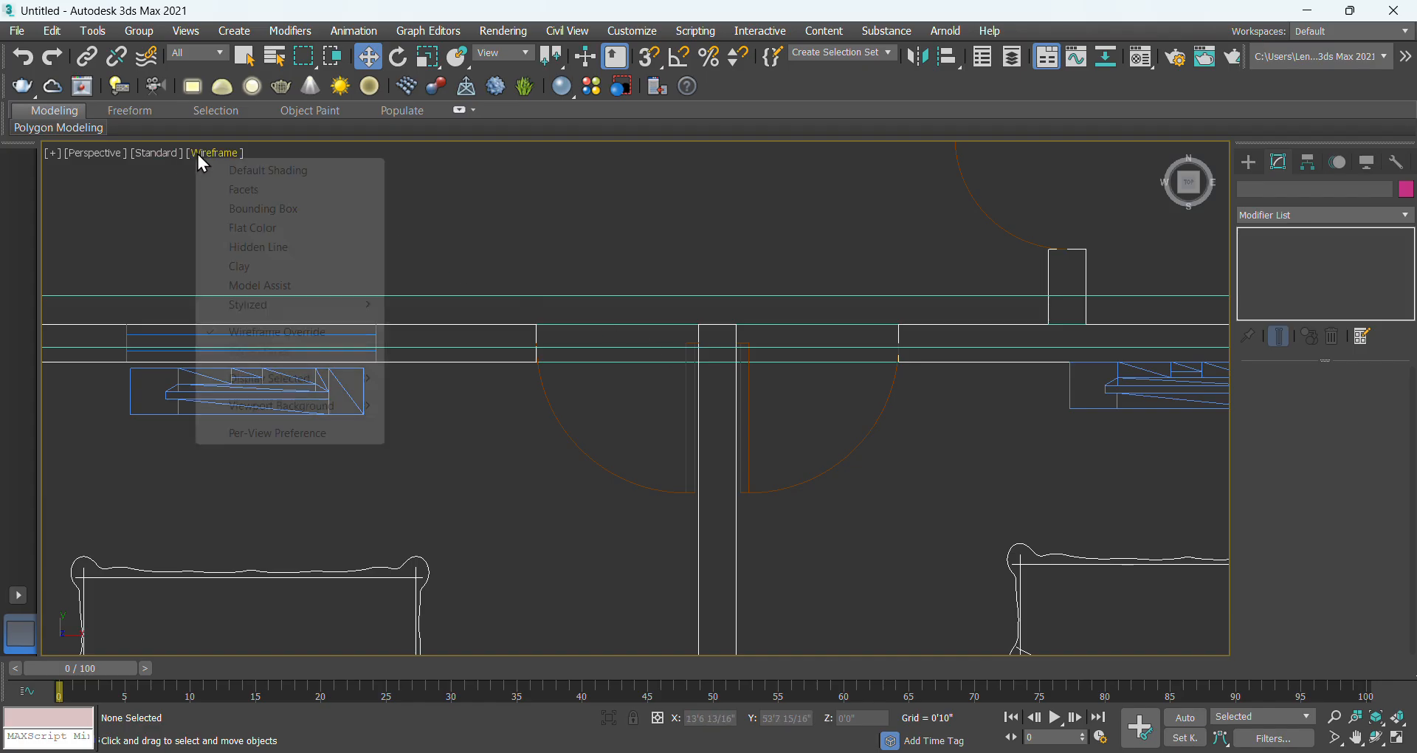
pyautogui.click(254, 171)
# Choose the Pivot door type from the Doors geometry category.
pyautogui.moveTo(736, 248); pyautogui.dragTo(741, 319, button='middle')
pyautogui.click(1251, 164)
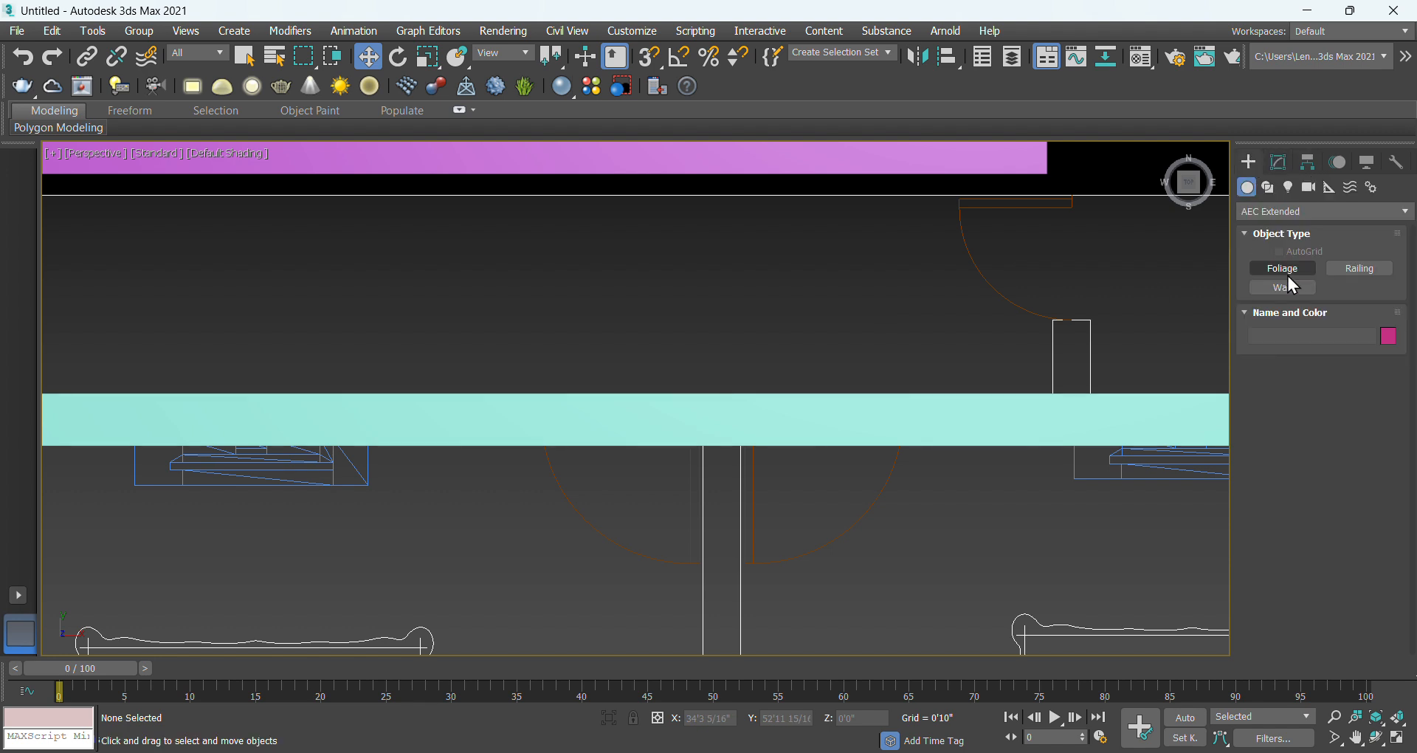
pyautogui.click(1270, 212)
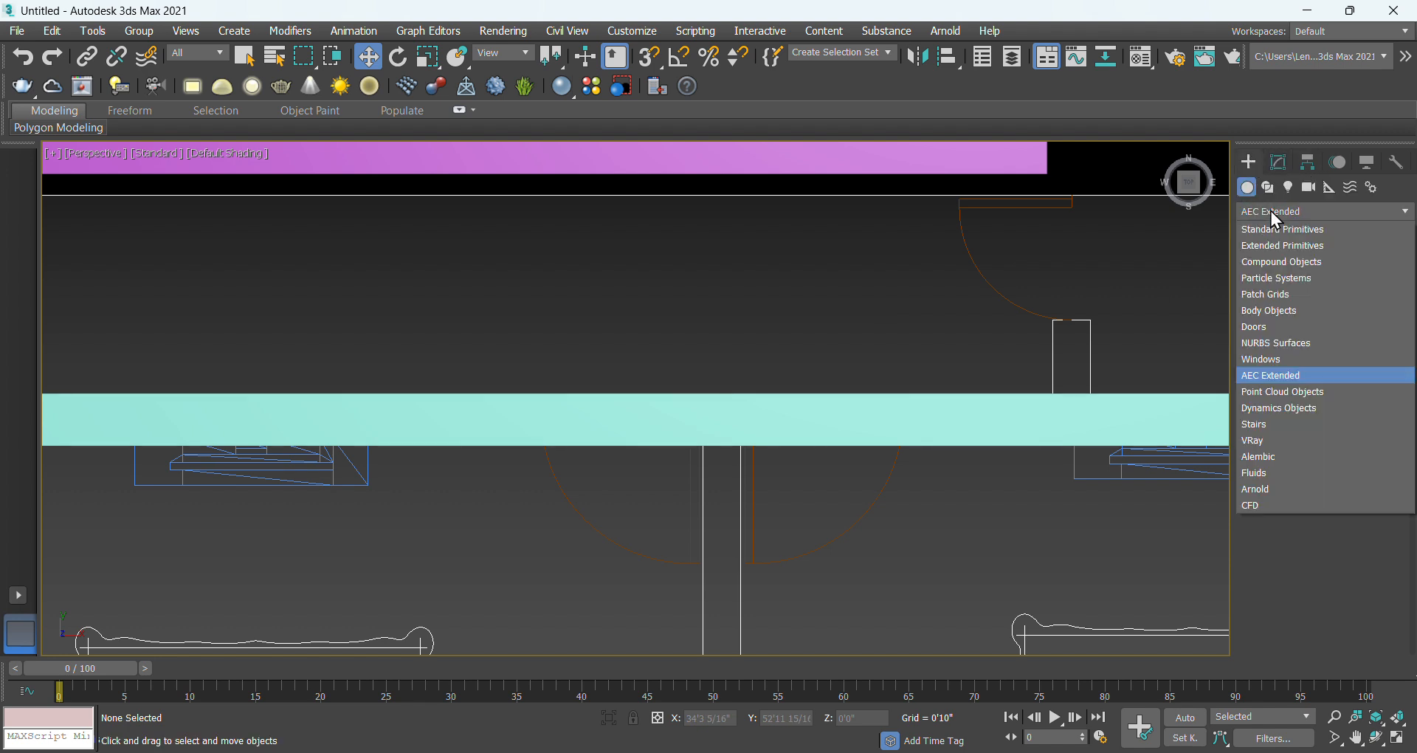
pyautogui.click(1263, 327)
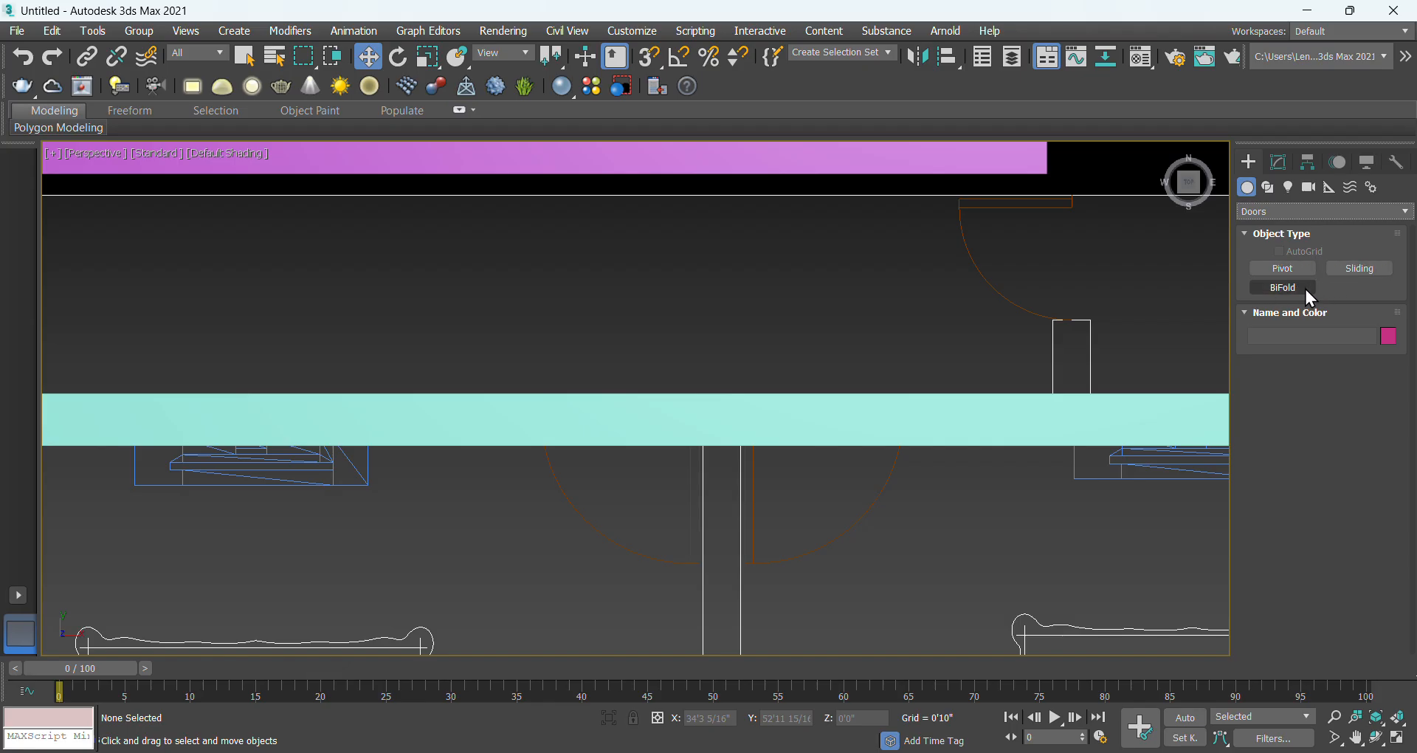
pyautogui.click(1285, 271)
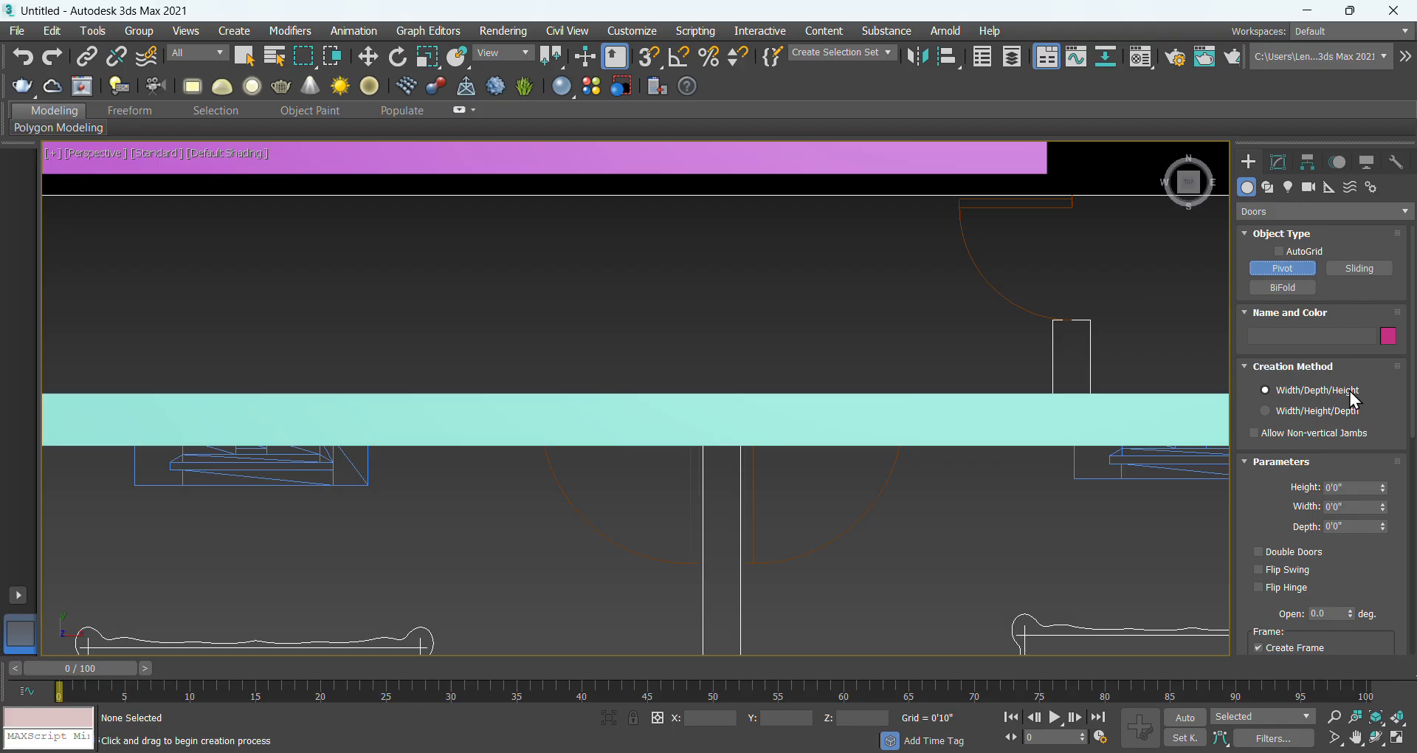
pyautogui.moveTo(419, 302); pyautogui.dragTo(789, 301)
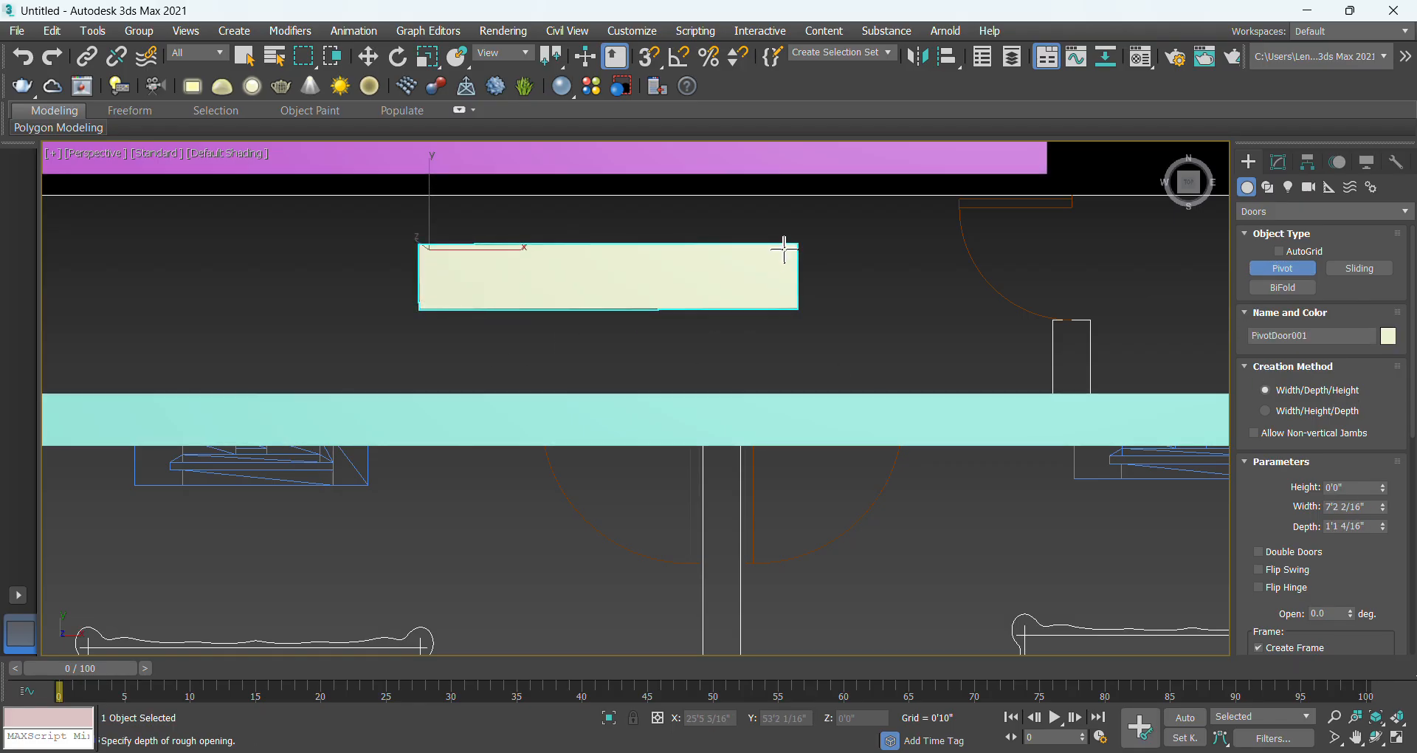
pyautogui.click(785, 249)
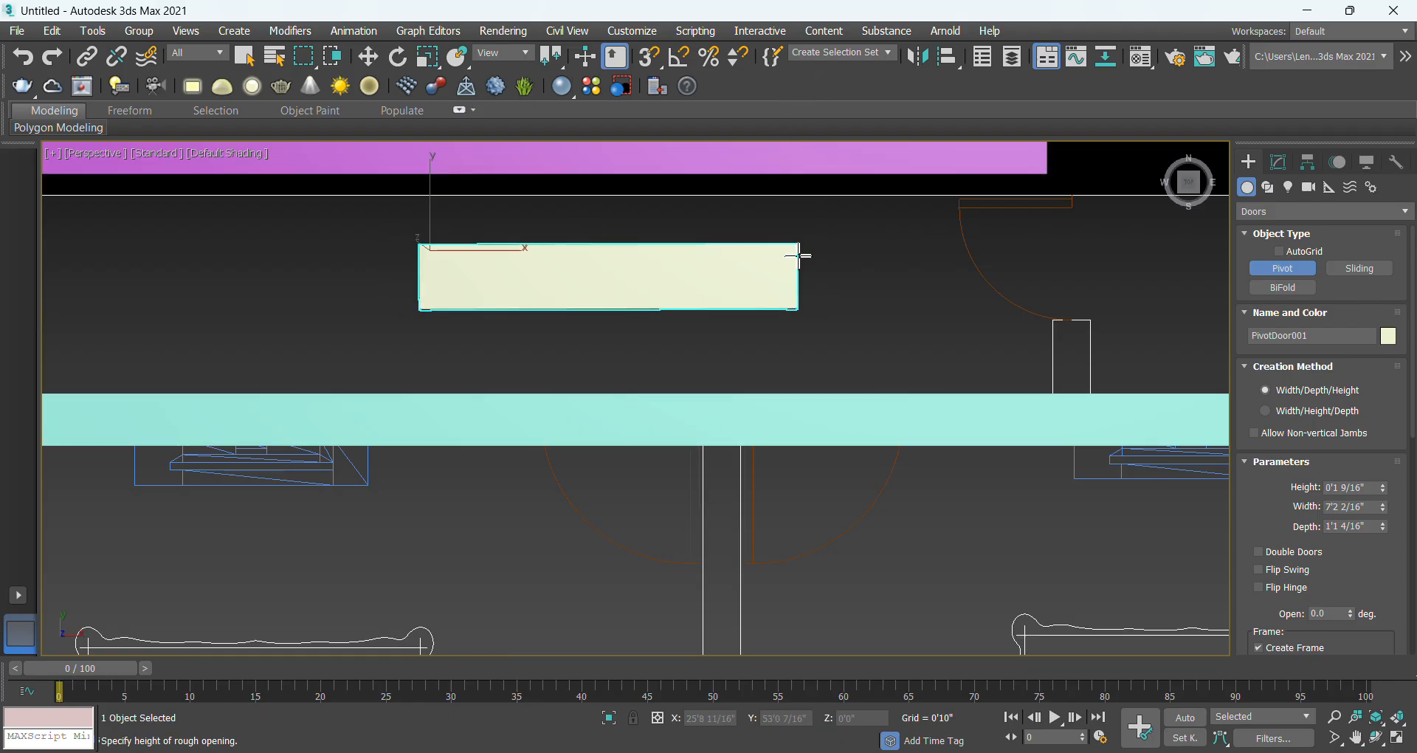
pyautogui.rightClick(799, 255)
pyautogui.moveTo(359, 340); pyautogui.dragTo(711, 344)
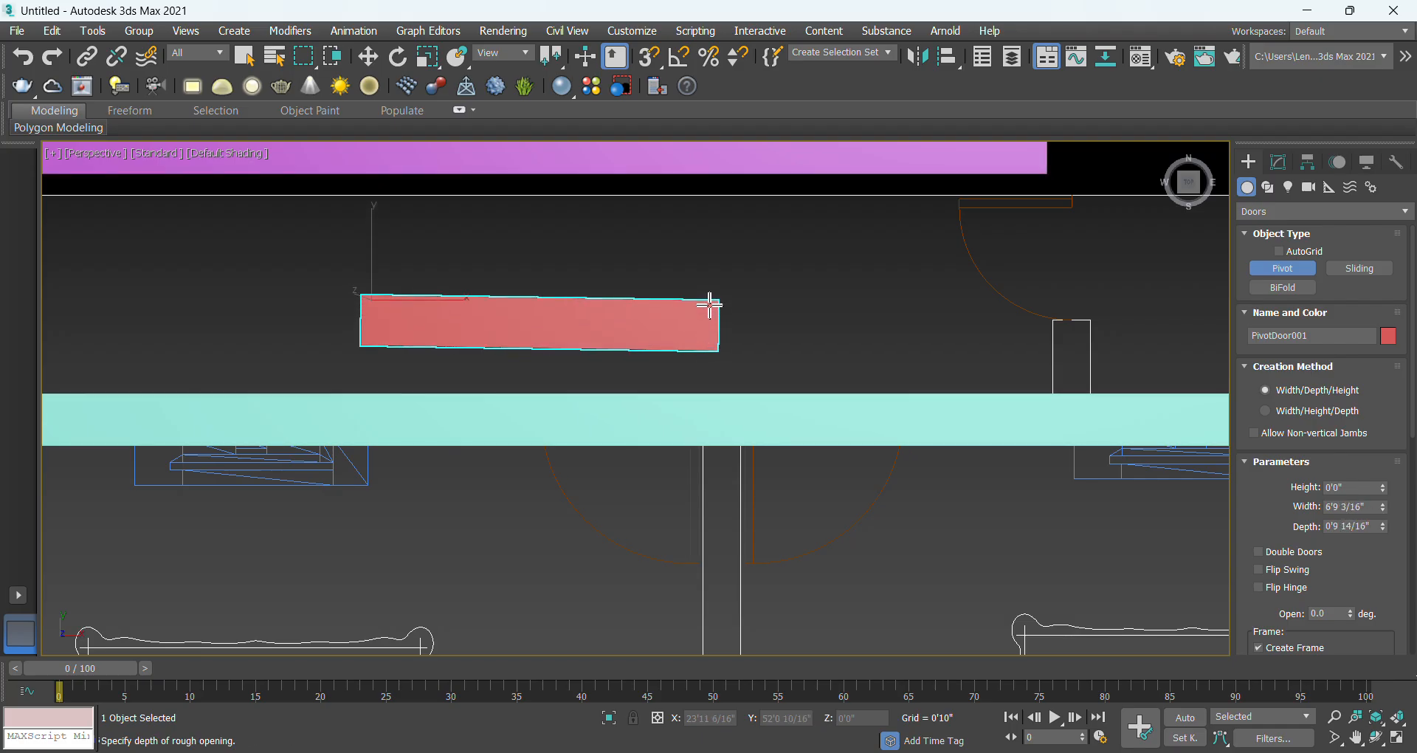
pyautogui.click(710, 304)
pyautogui.rightClick(723, 255)
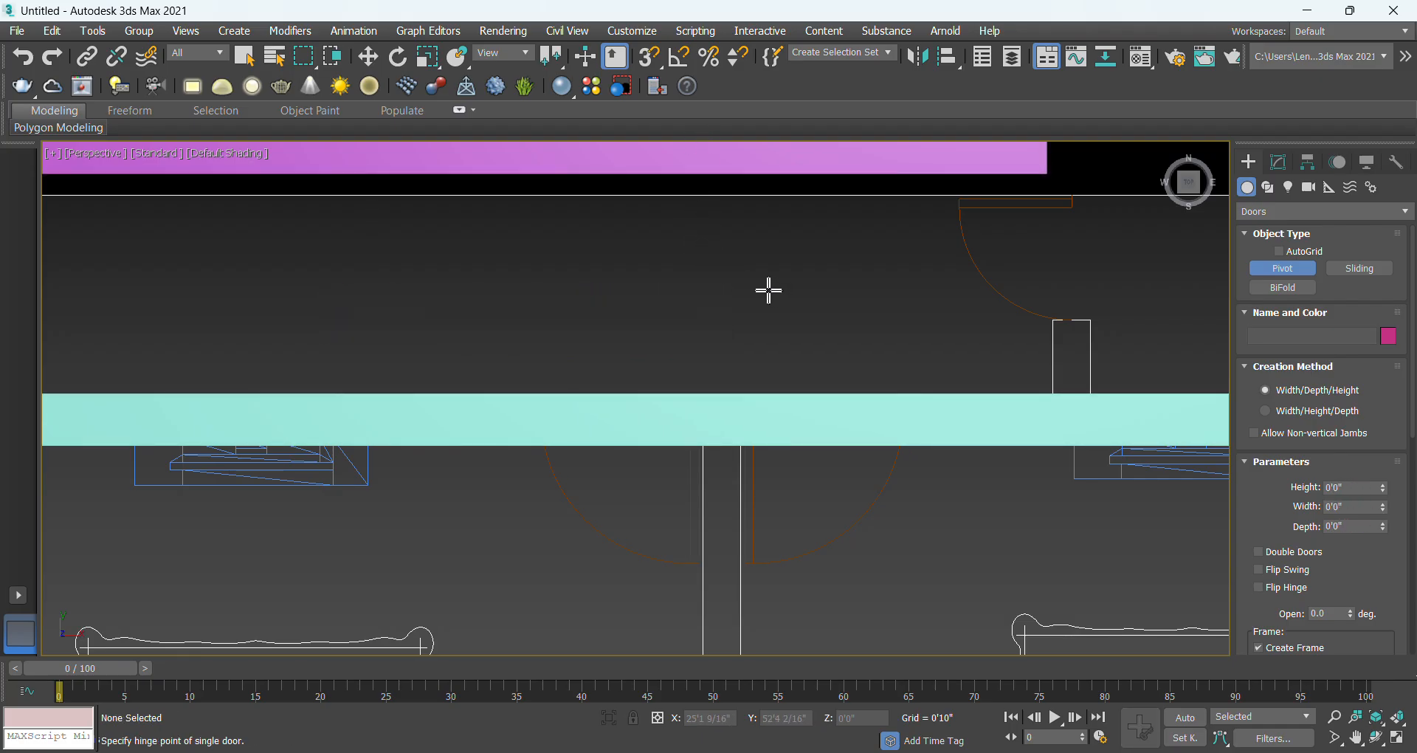
# Create a pivot door in the inner wall at the left bedroom's door swing, about 3'3" wide, 0'4" deep and 1'9" high.
pyautogui.scroll(1, 696, 392)
pyautogui.scroll(2, 693, 404)
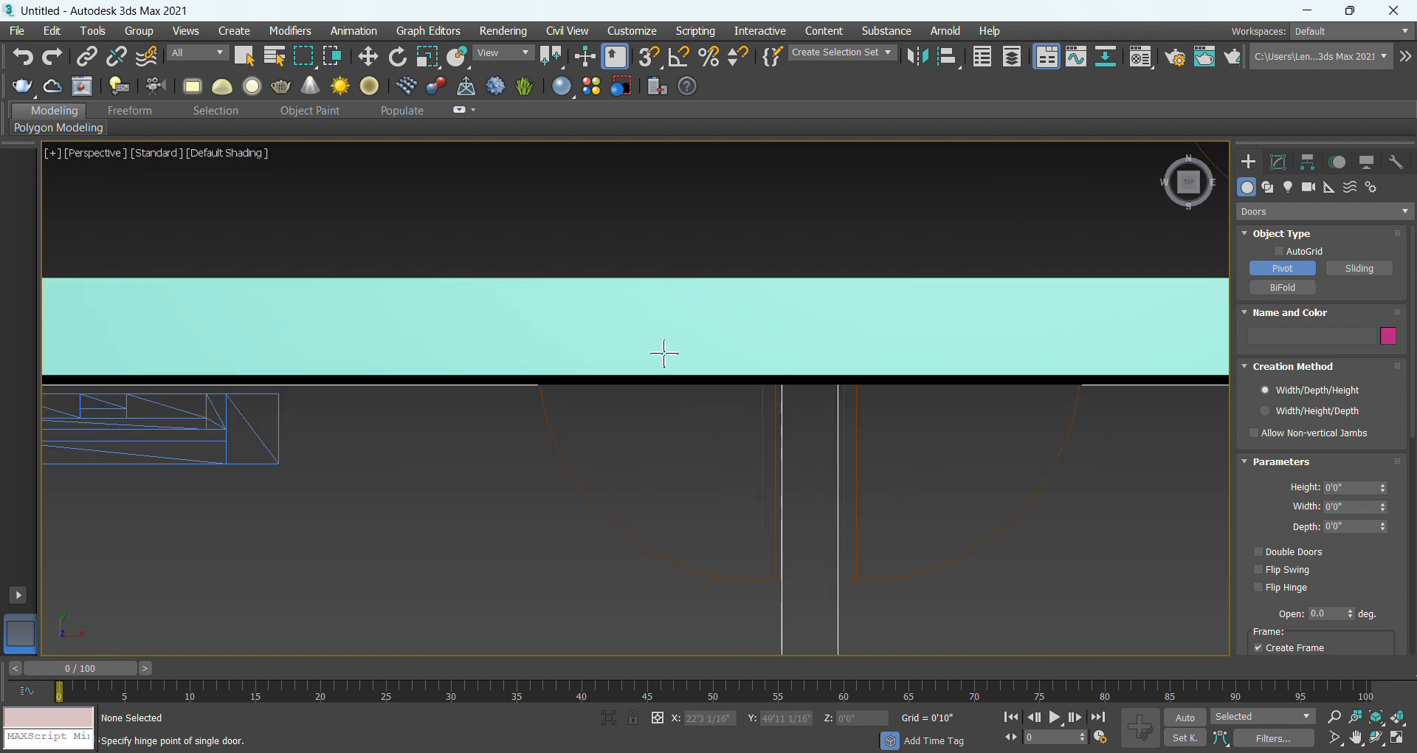
pyautogui.moveTo(519, 337); pyautogui.dragTo(763, 336)
pyautogui.click(759, 310)
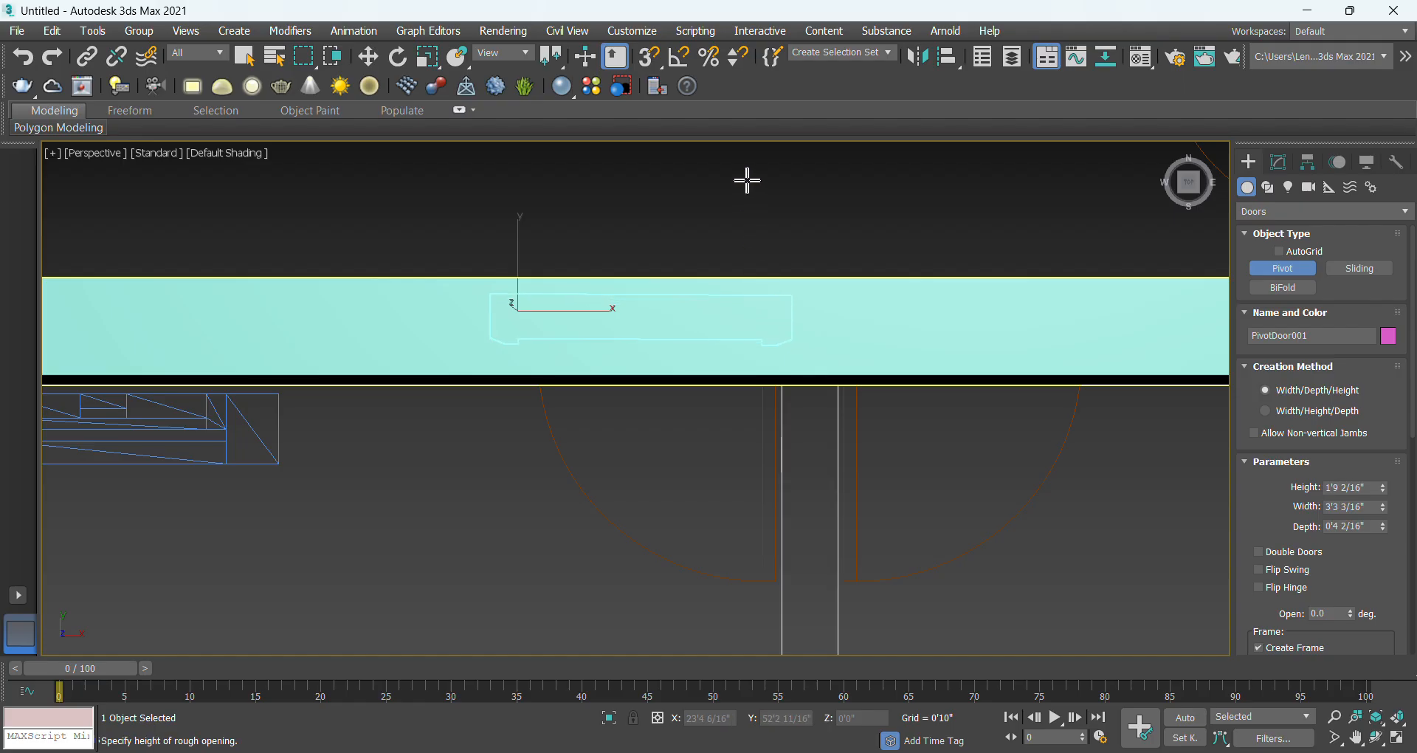
pyautogui.click(754, 210)
pyautogui.press('w')
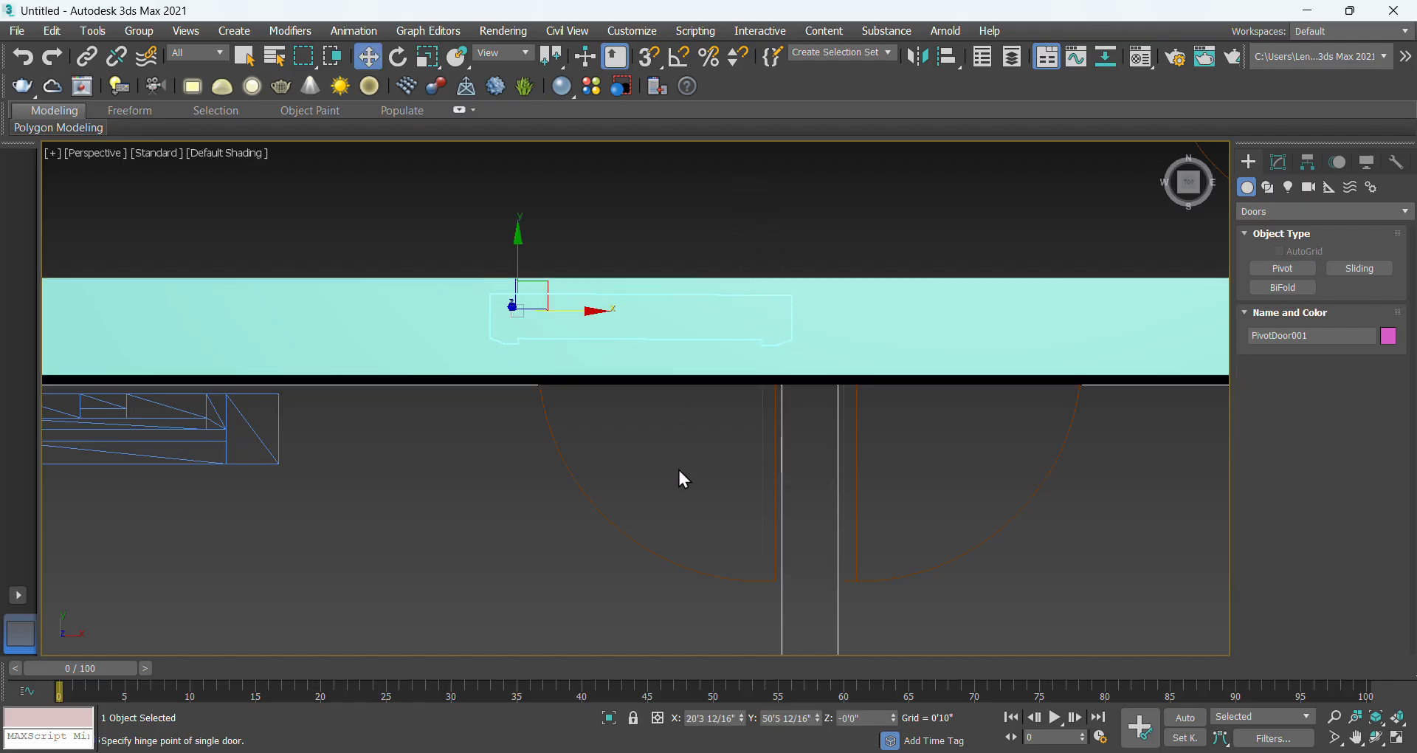
# Move the pivot door along Y into the inner wall, to about Y 50'2", and check its fit from the bedroom side.
pyautogui.moveTo(679, 469); pyautogui.dragTo(840, 382, button='middle')
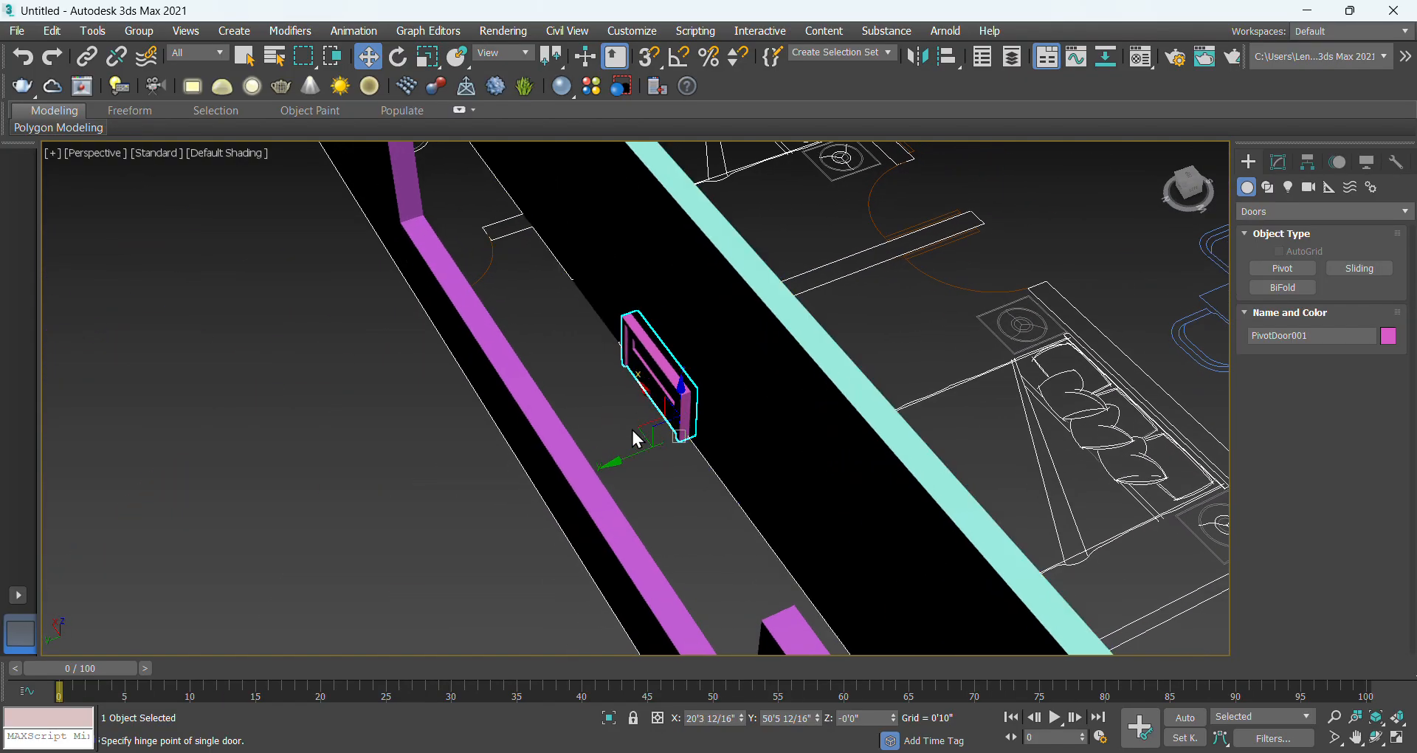
pyautogui.moveTo(627, 455); pyautogui.dragTo(641, 455)
pyautogui.keyDown('alt'); pyautogui.moveTo(709, 433); pyautogui.dragTo(704, 481, button='middle'); pyautogui.keyUp('alt')
pyautogui.scroll(2, 658, 456)
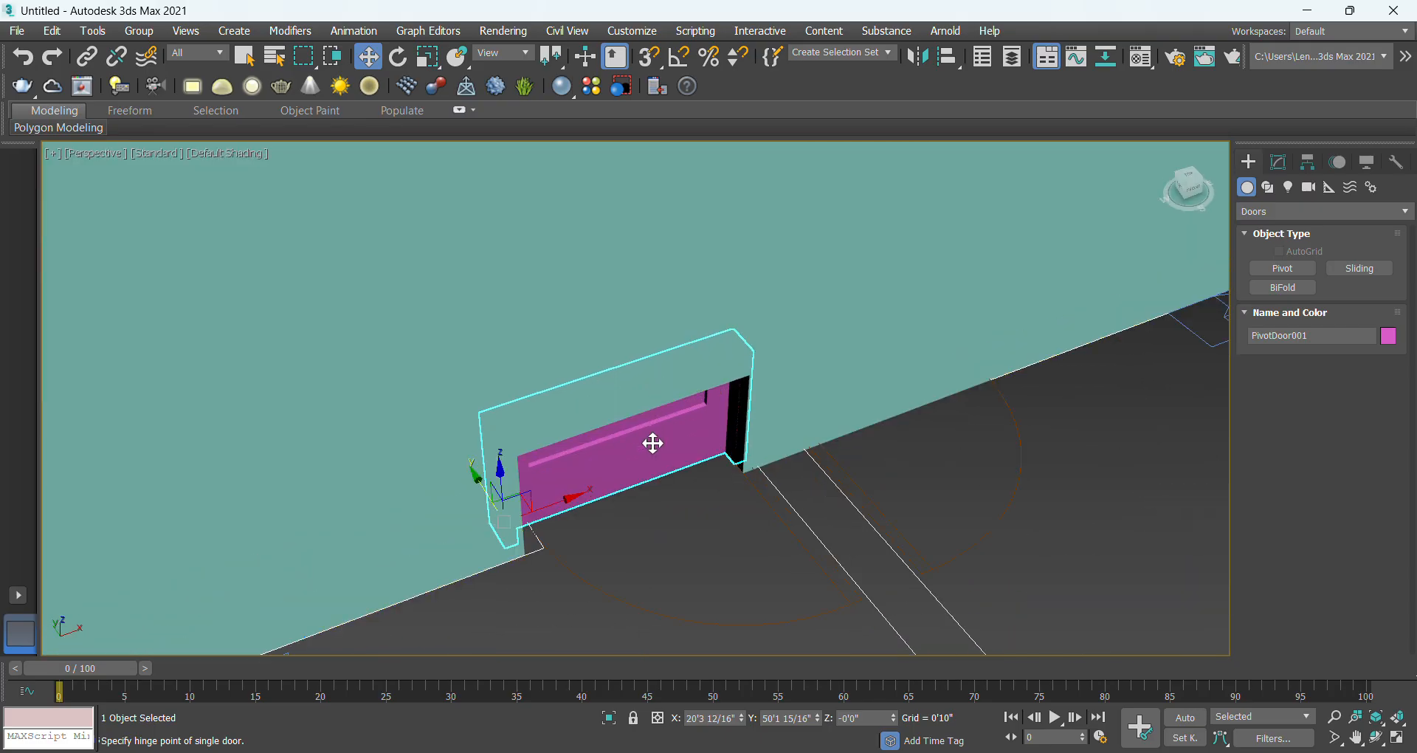
pyautogui.moveTo(652, 443); pyautogui.dragTo(623, 475, button='middle')
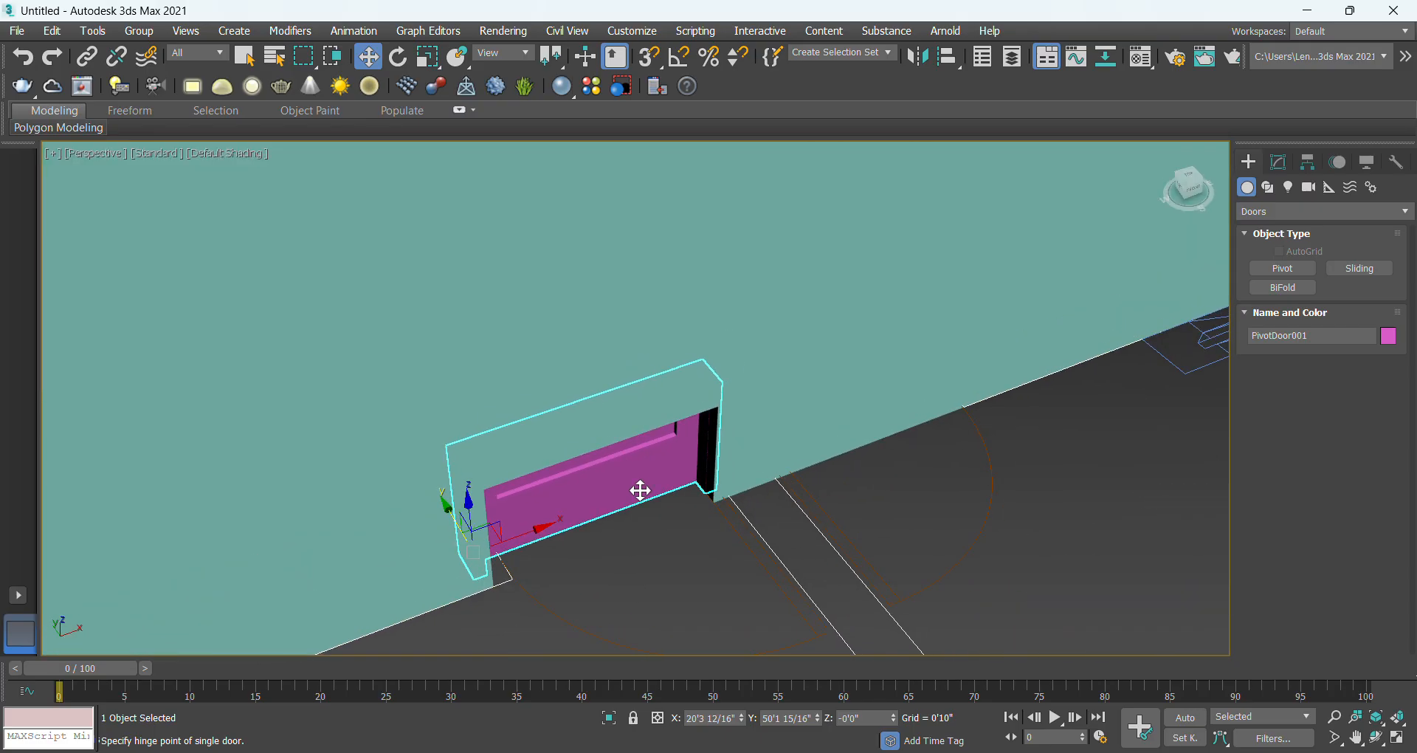
# Set the pivot door's height to 6'0", width to 3'3" and depth to 0'4", and deselect it.
pyautogui.click(1278, 163)
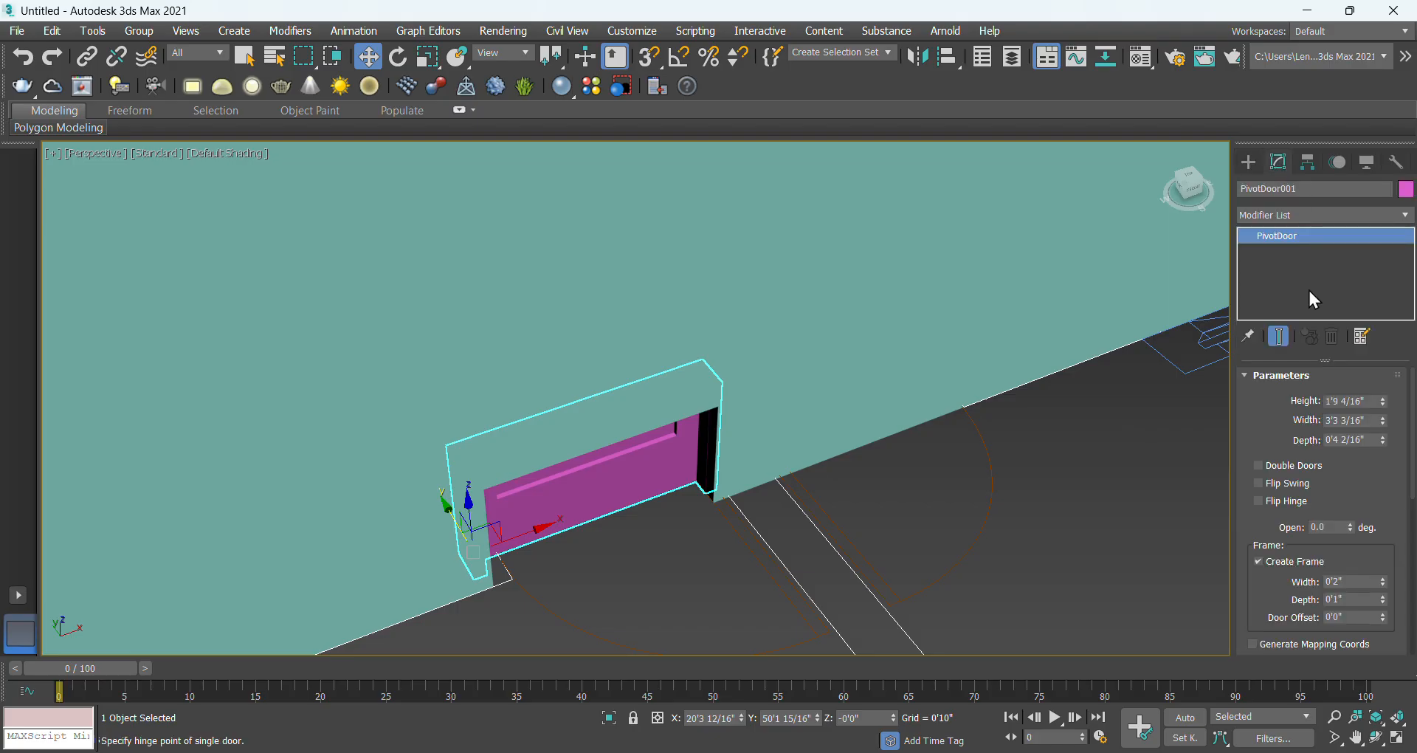
pyautogui.moveTo(1374, 402); pyautogui.dragTo(1325, 401)
pyautogui.write('6\'0"')
pyautogui.press('Return')
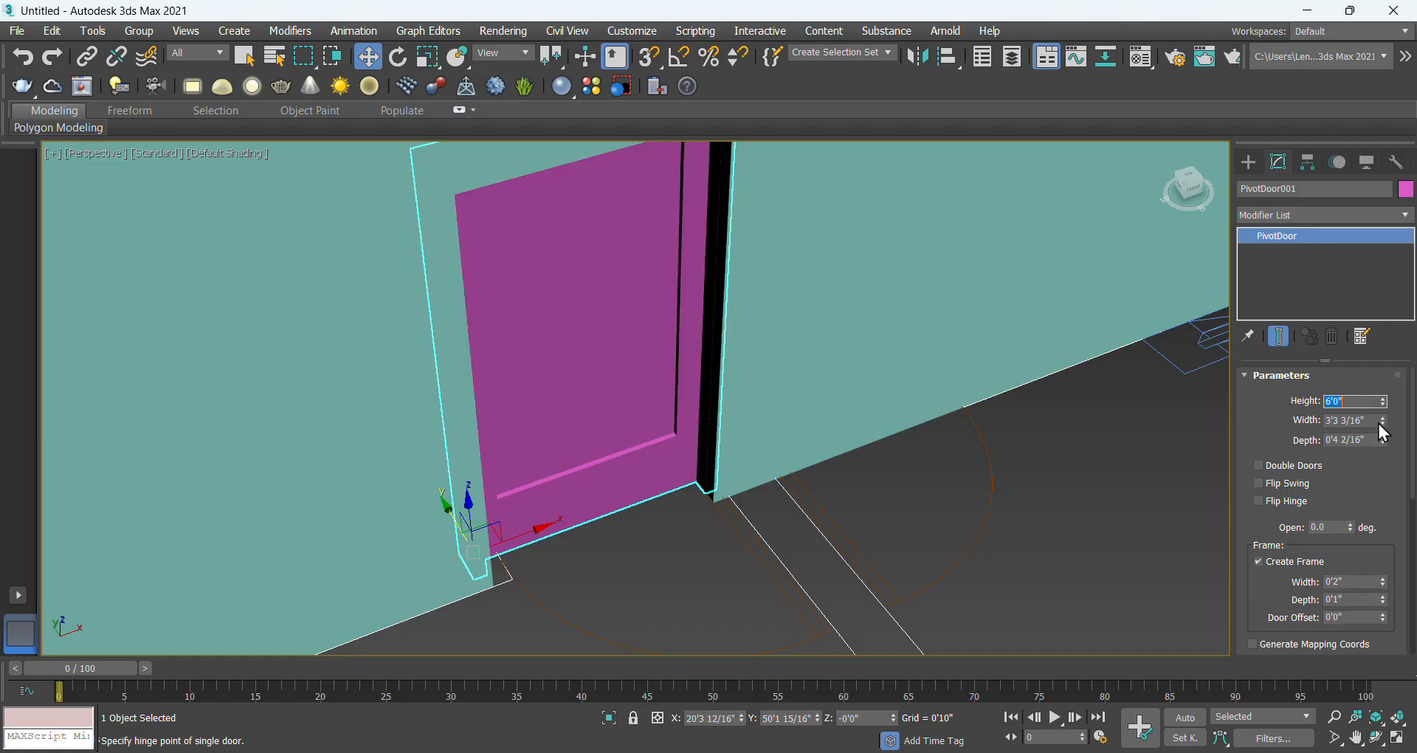
pyautogui.moveTo(1375, 422); pyautogui.dragTo(1306, 418)
pyautogui.write('3\'3"')
pyautogui.press('Return')
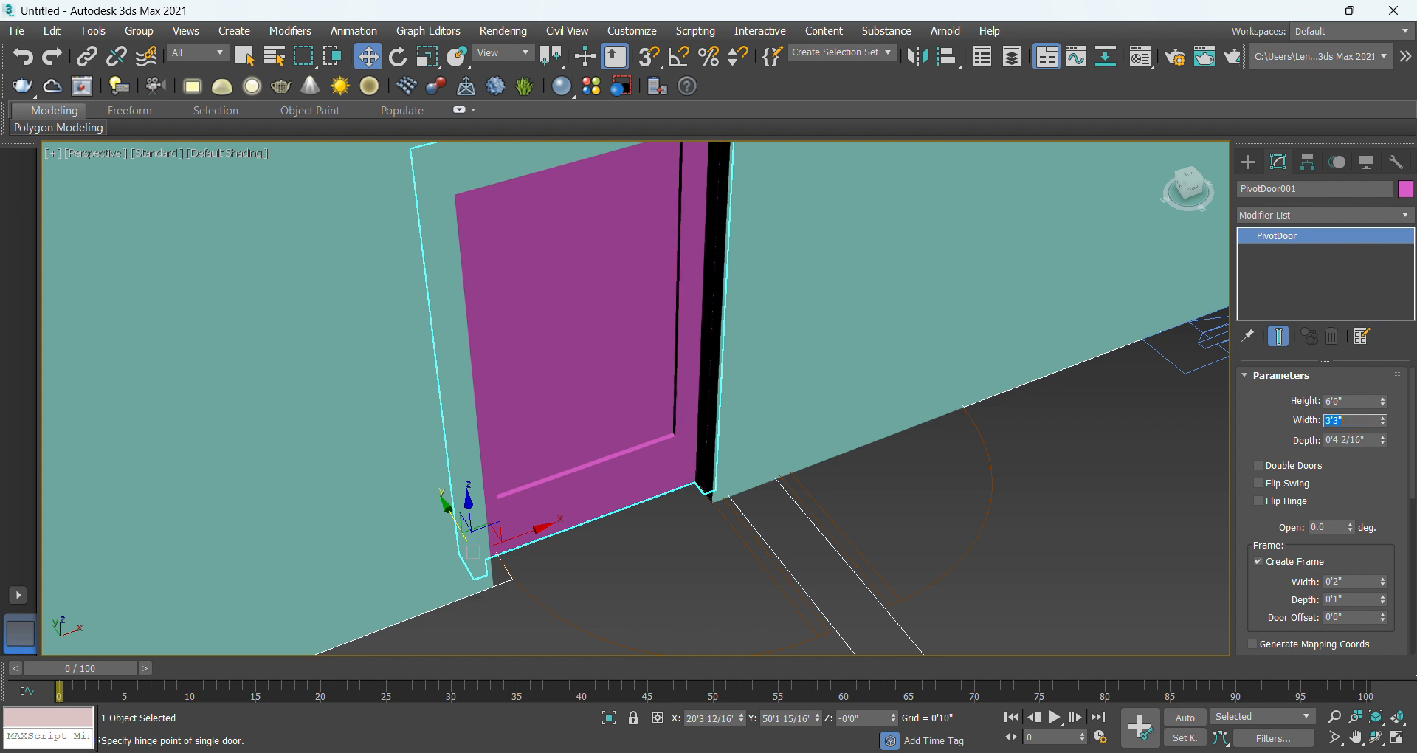
pyautogui.click(1365, 439)
pyautogui.write('4')
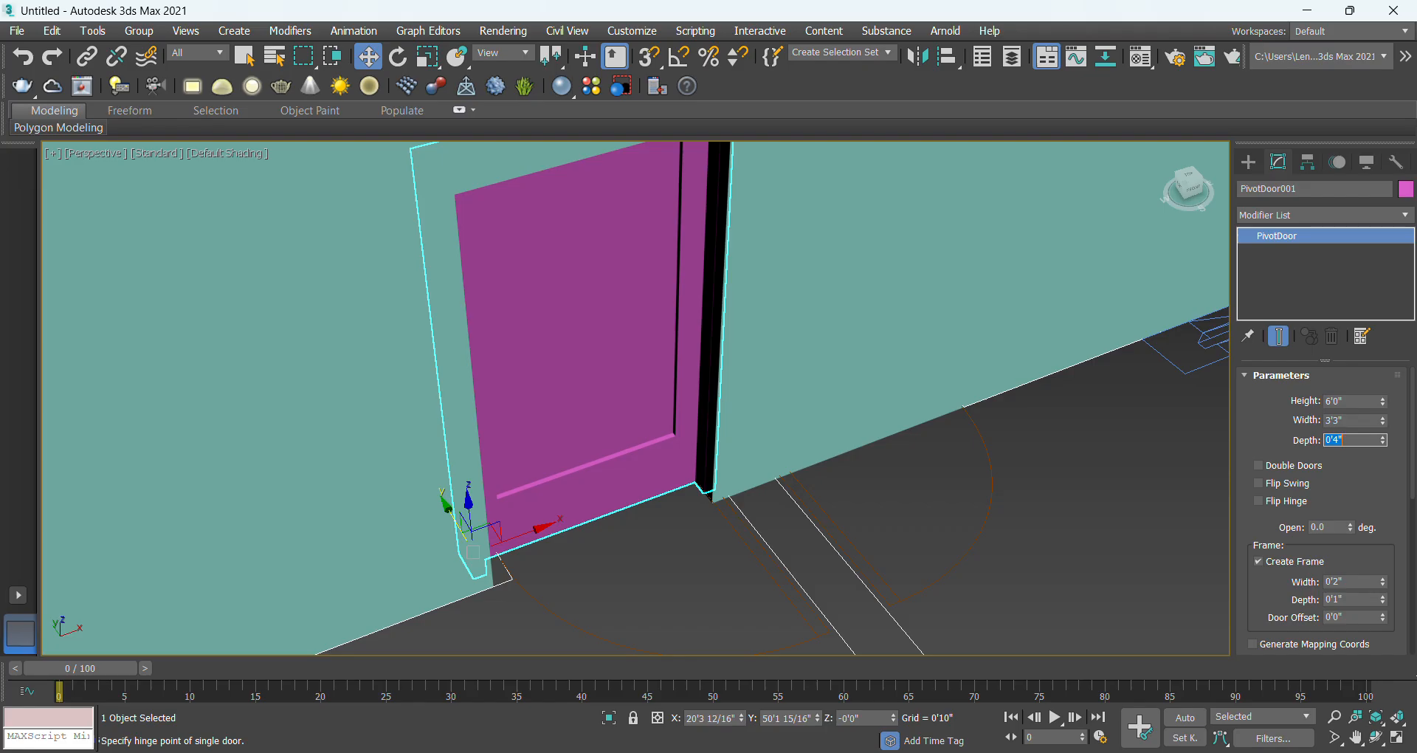
pyautogui.scroll(-4, 1025, 464)
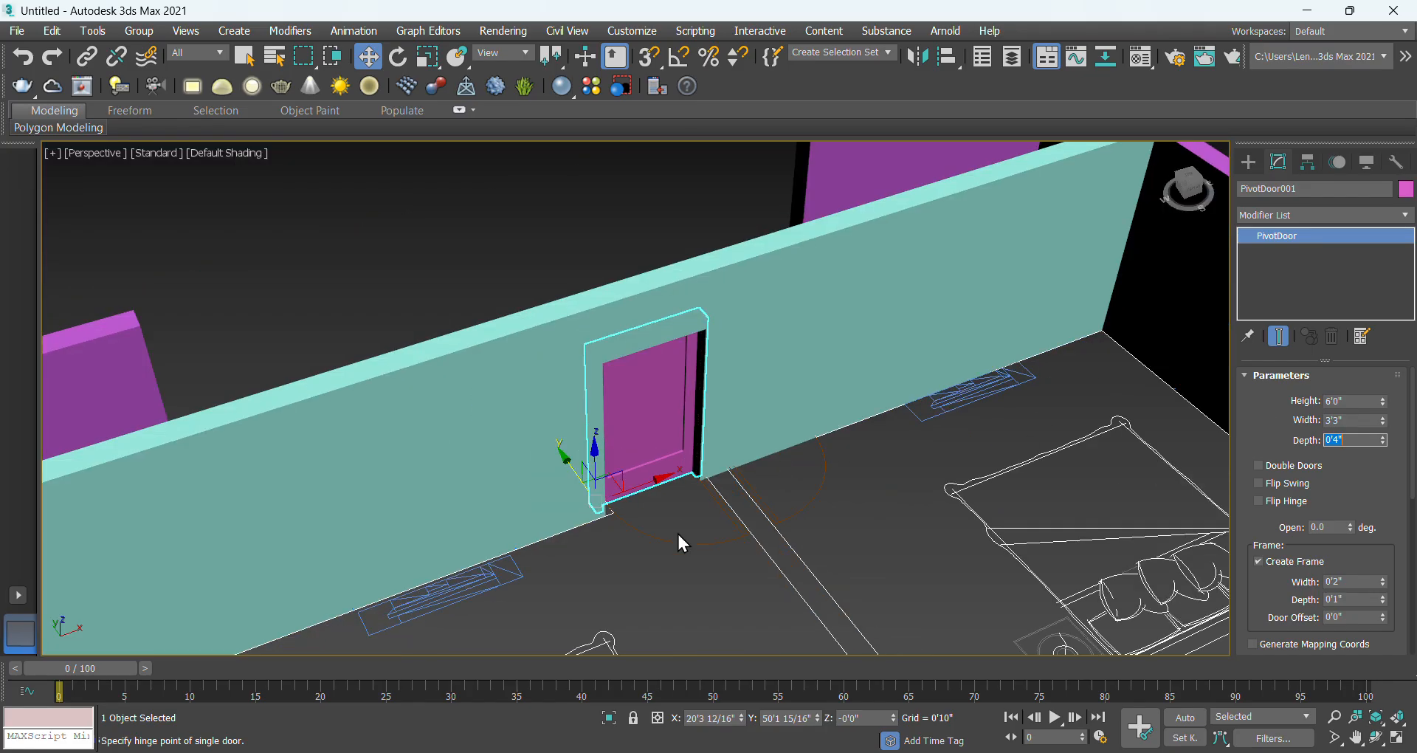
pyautogui.click(670, 576)
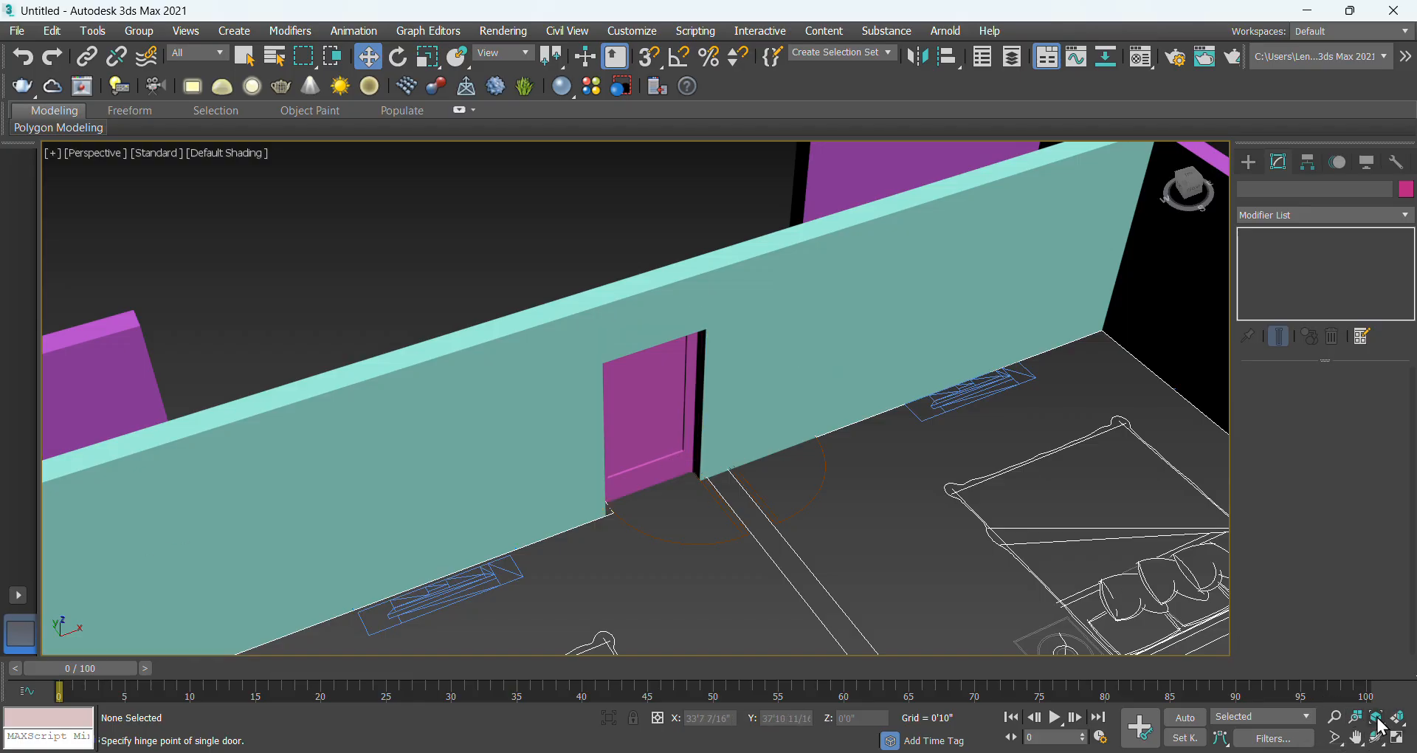
# Restore the four-viewport layout and set the Top view to Wireframe Override display.
pyautogui.click(1398, 737)
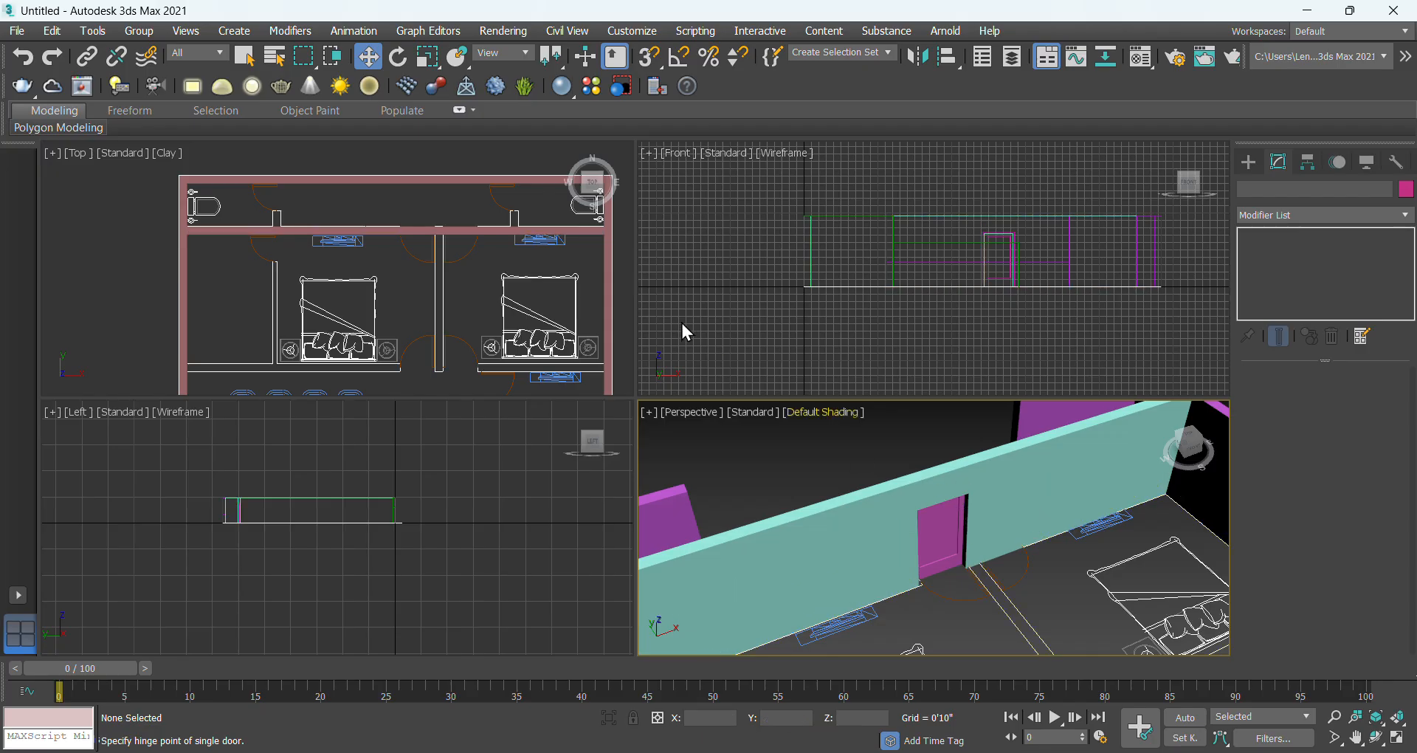
pyautogui.moveTo(343, 264); pyautogui.dragTo(243, 263, button='middle')
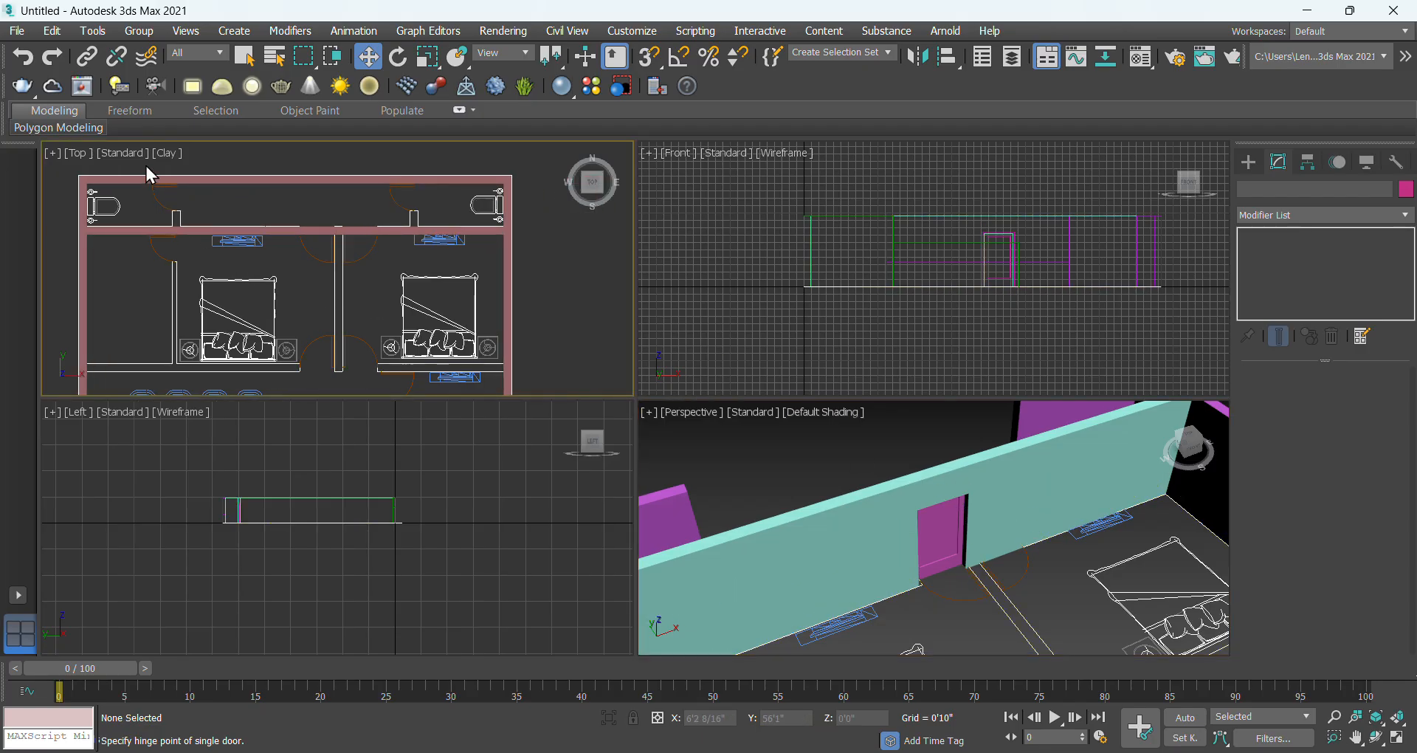
pyautogui.click(169, 154)
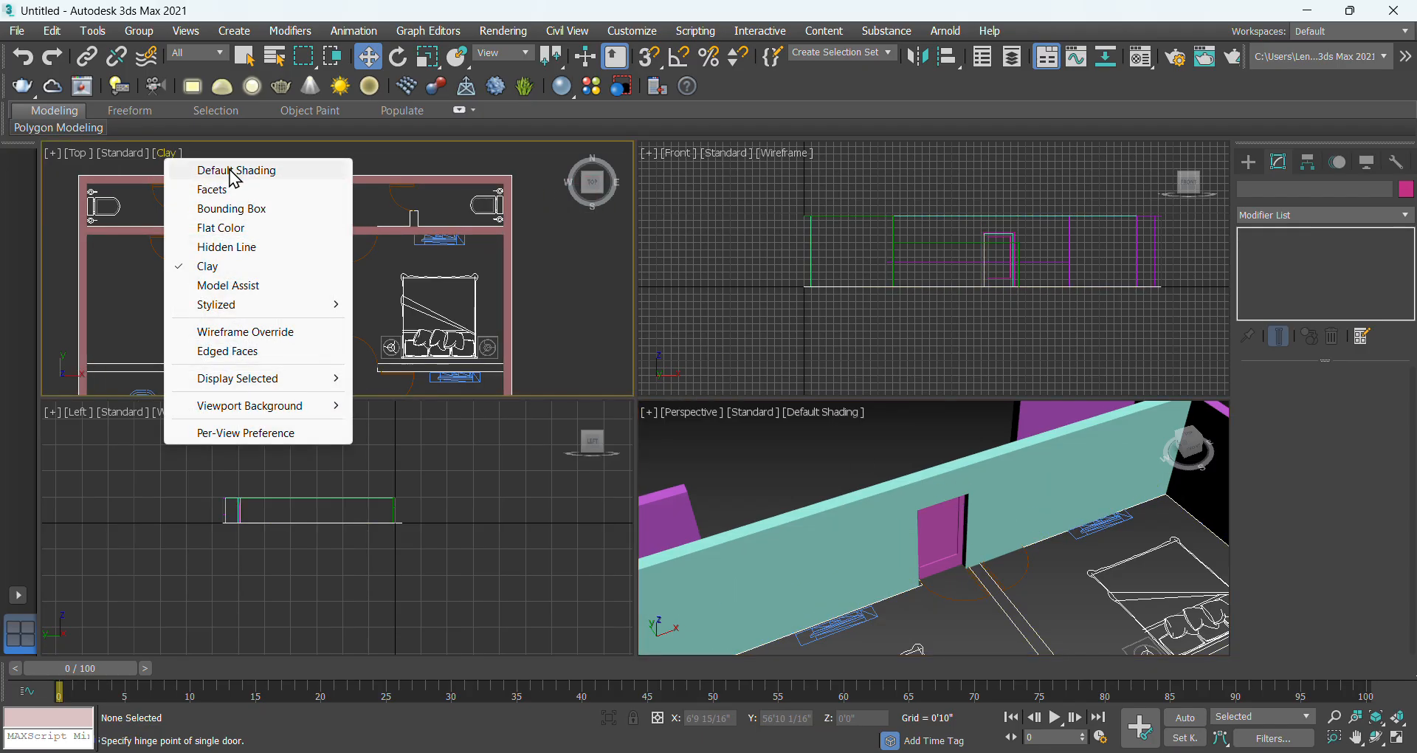
pyautogui.click(292, 331)
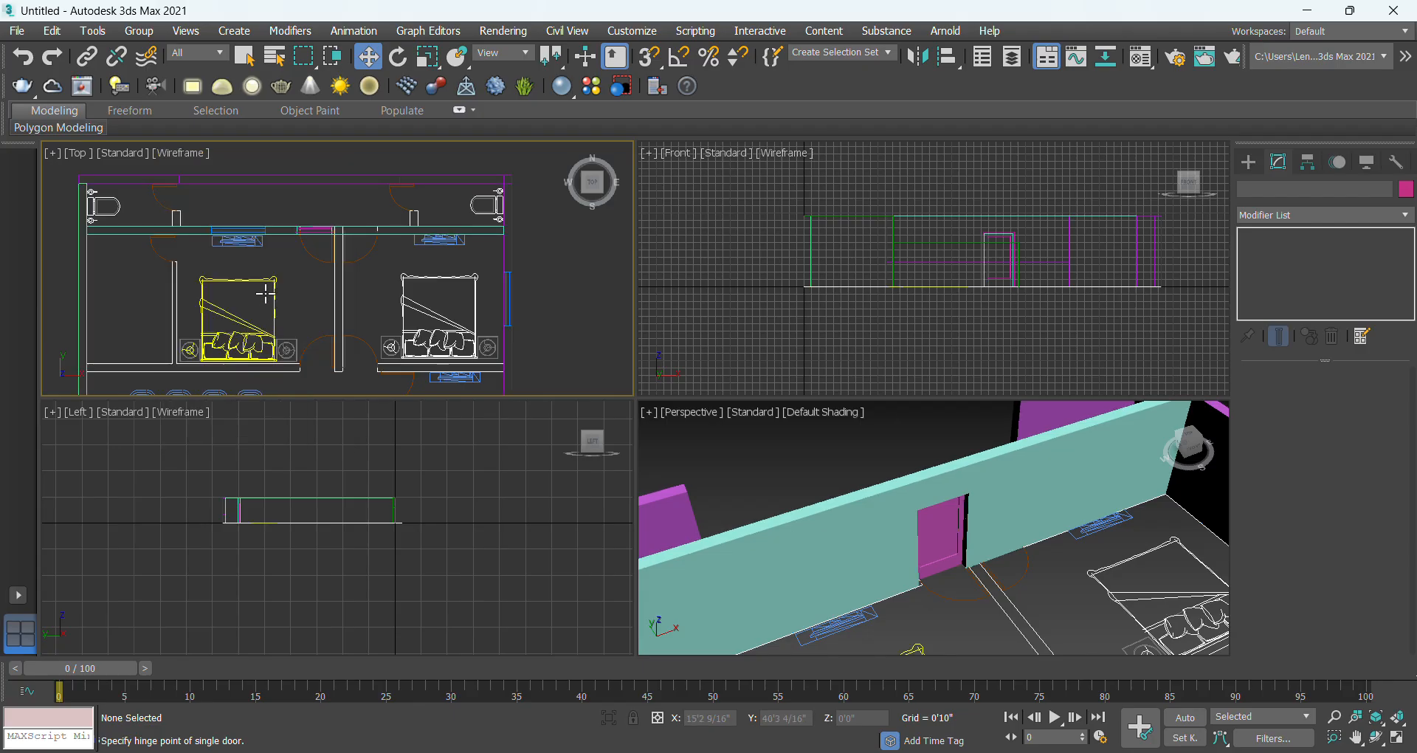
# Move the pivot door along Y within the inner wall's thickness, to about Y 50'0 13/16".
pyautogui.scroll(7, 314, 229)
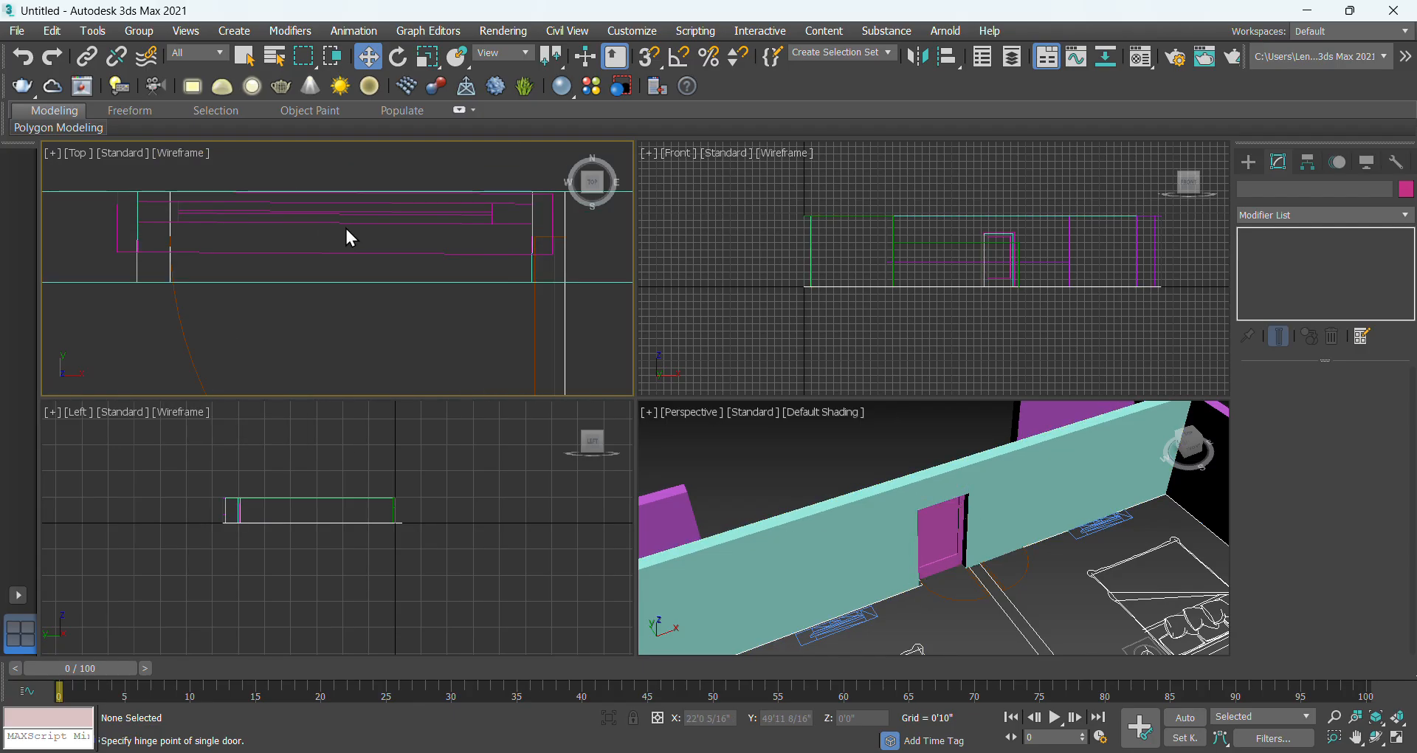
pyautogui.moveTo(344, 228); pyautogui.dragTo(343, 249, button='middle')
pyautogui.click(342, 242)
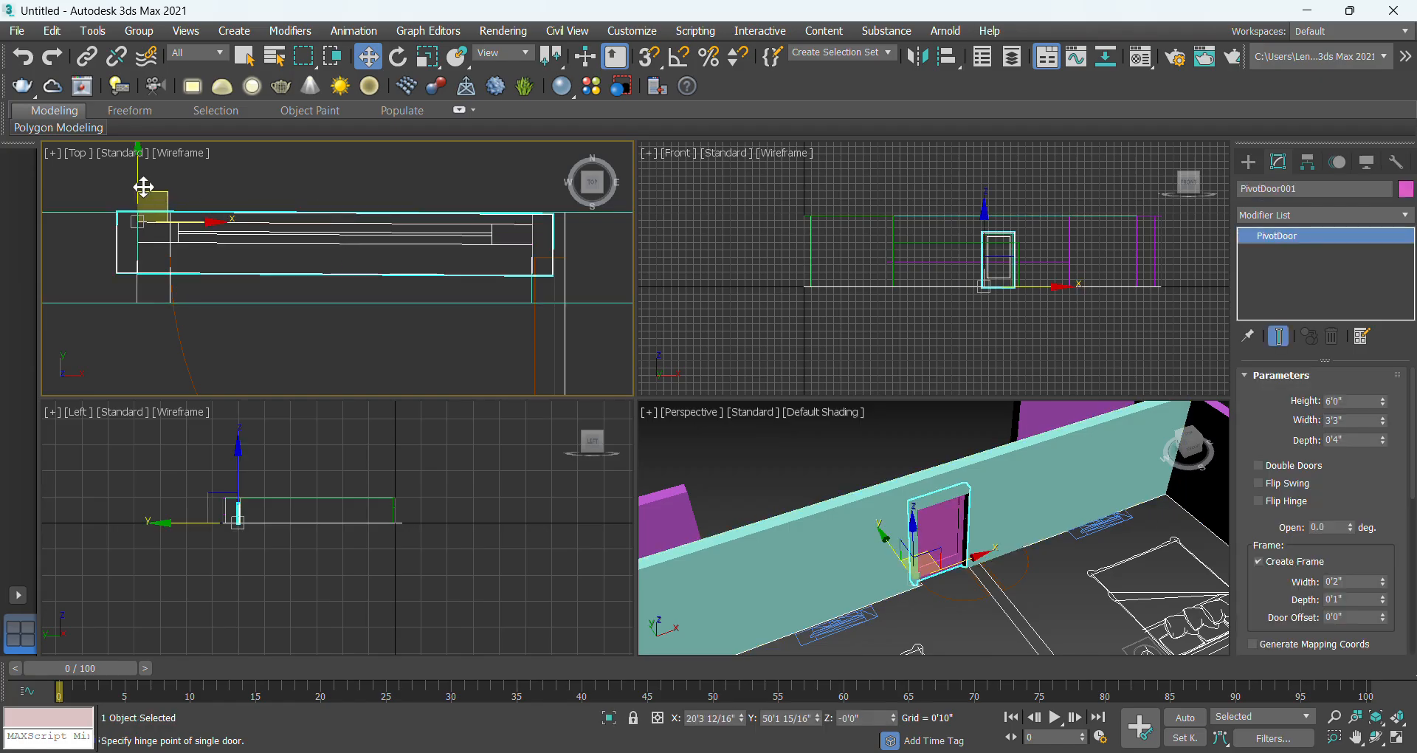
pyautogui.moveTo(138, 187); pyautogui.dragTo(137, 192, button='middle')
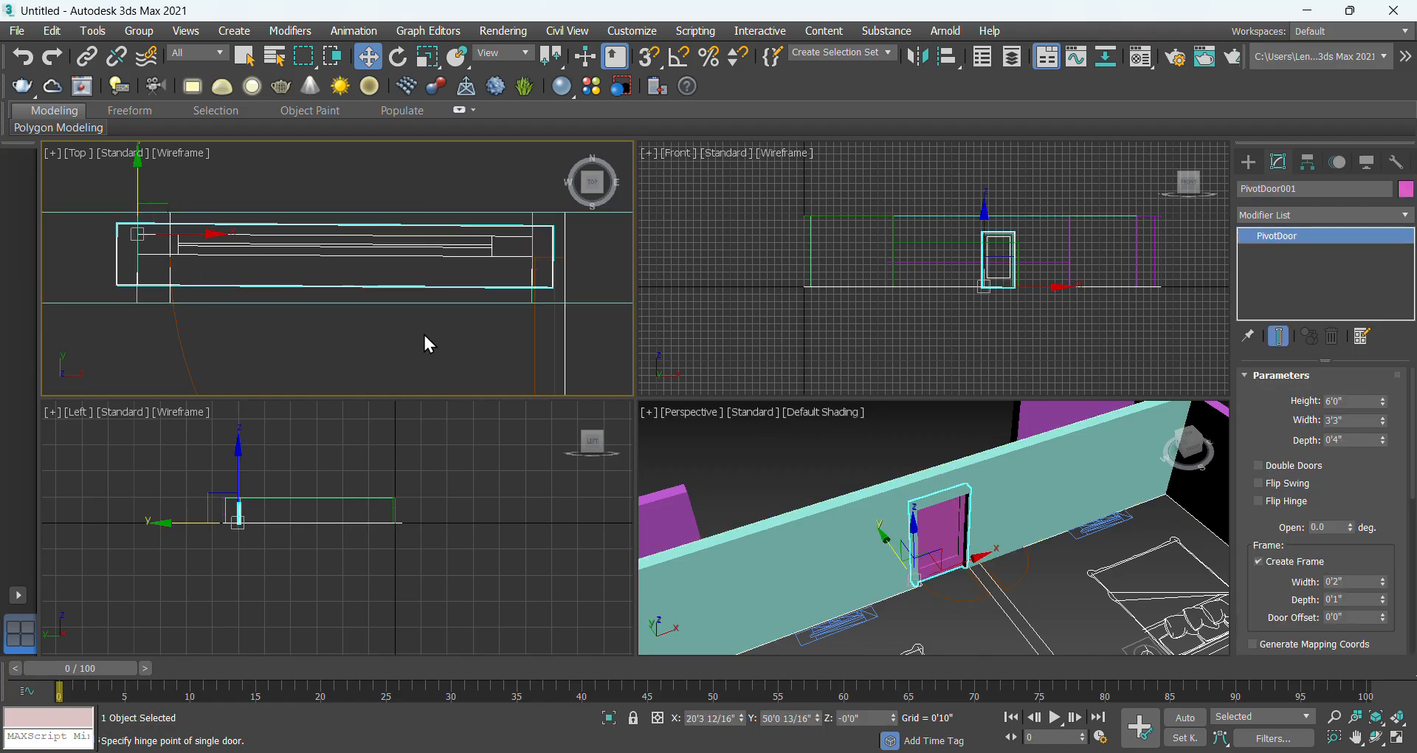
# Straighten the pivot door to run parallel to the wall by setting its Z rotation to 0.
pyautogui.click(1397, 737)
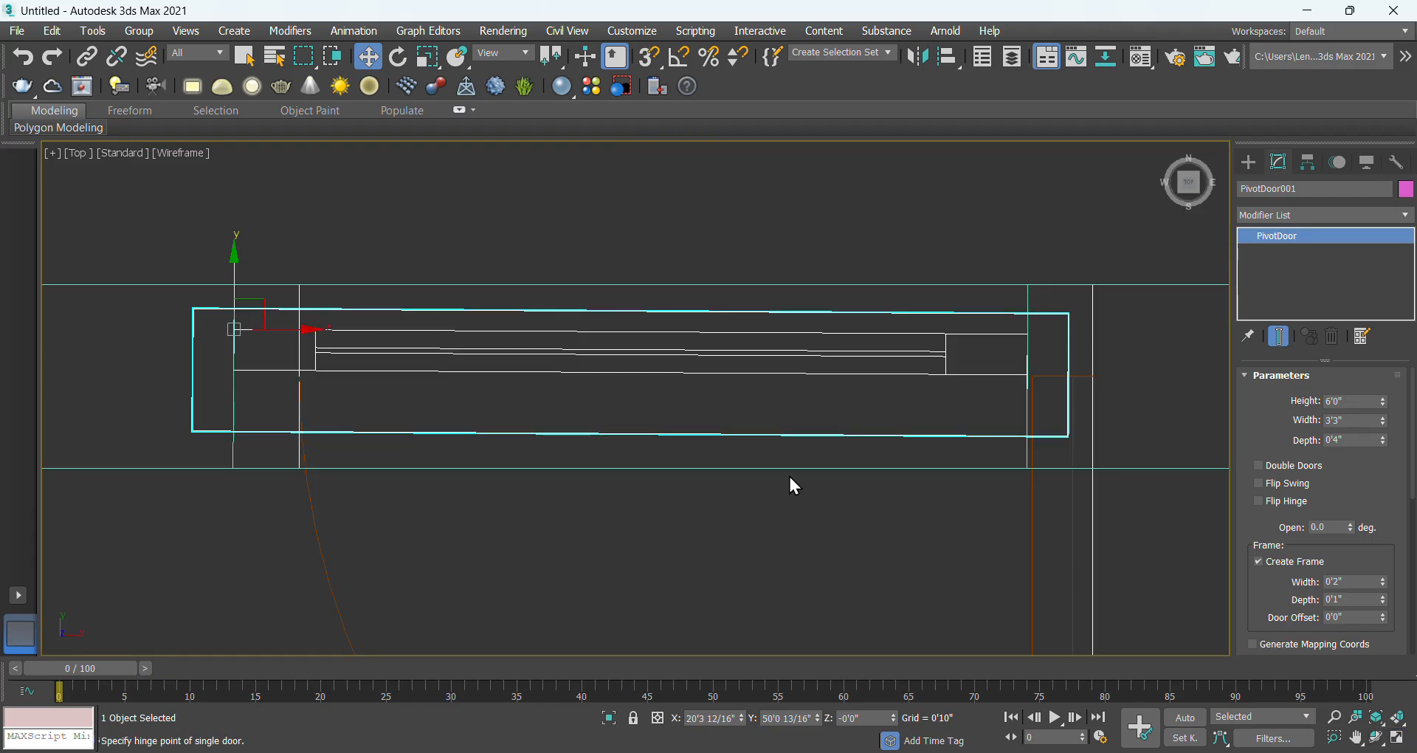
pyautogui.moveTo(868, 379); pyautogui.dragTo(880, 347, button='middle')
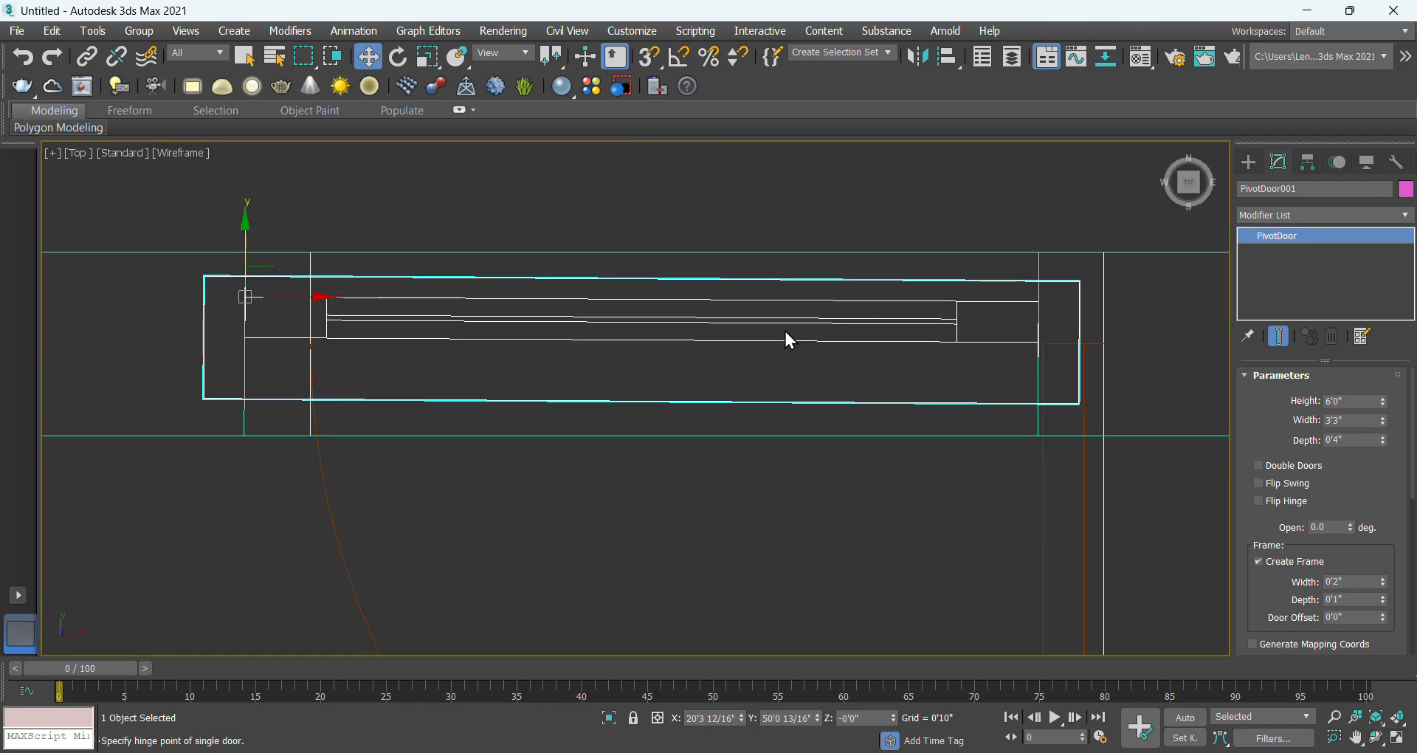
pyautogui.click(398, 56)
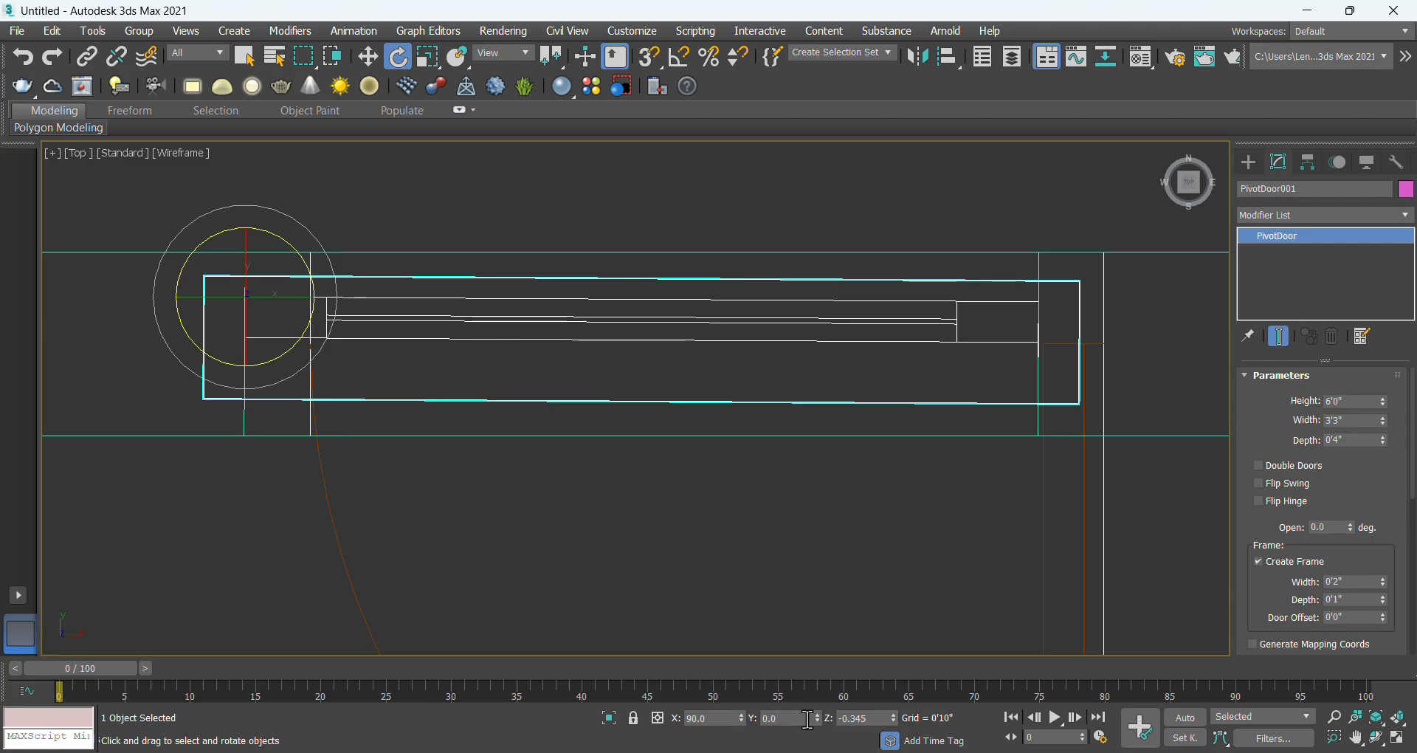
pyautogui.doubleClick(878, 718)
pyautogui.write('-0')
pyautogui.press('Return')
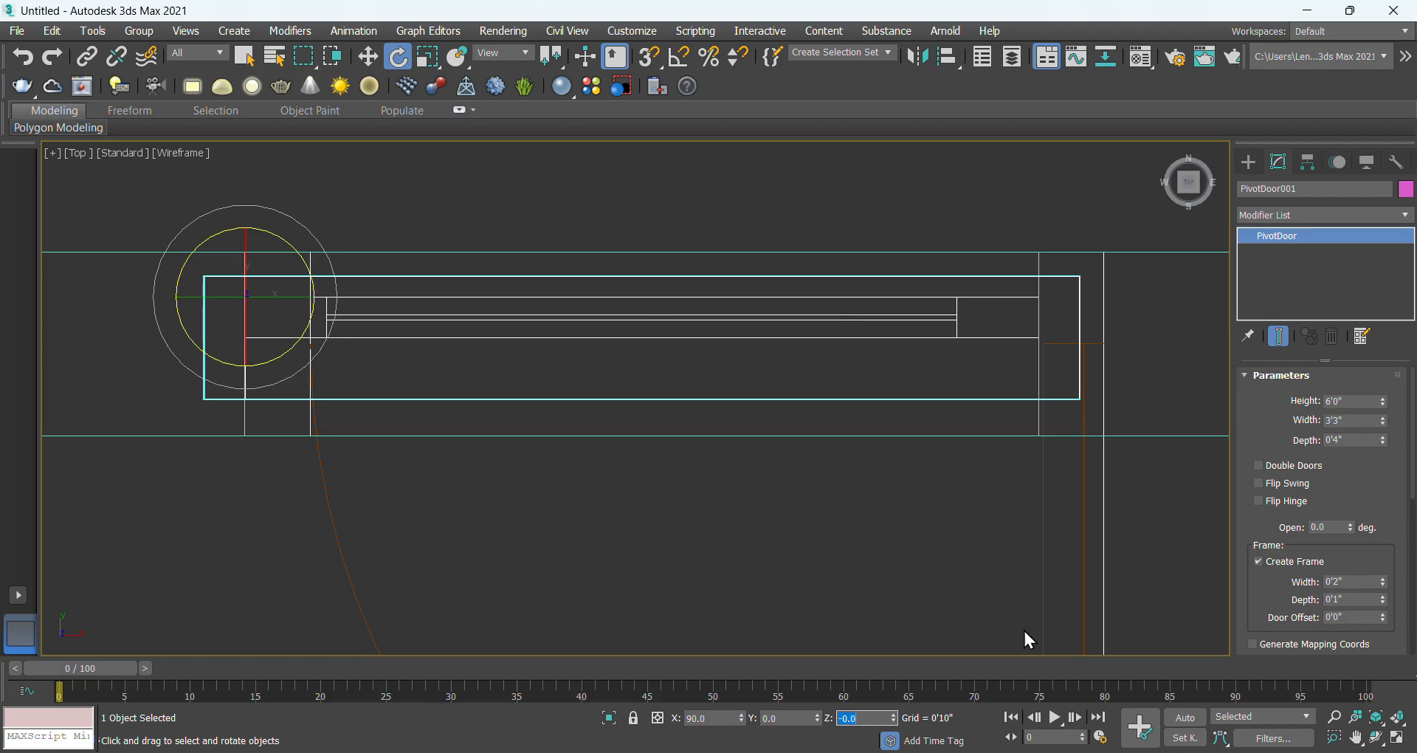
# Check the pivot door from the bedroom side in the Perspective view and set its opening angle to 57 degrees.
pyautogui.click(1397, 737)
pyautogui.click(1066, 583)
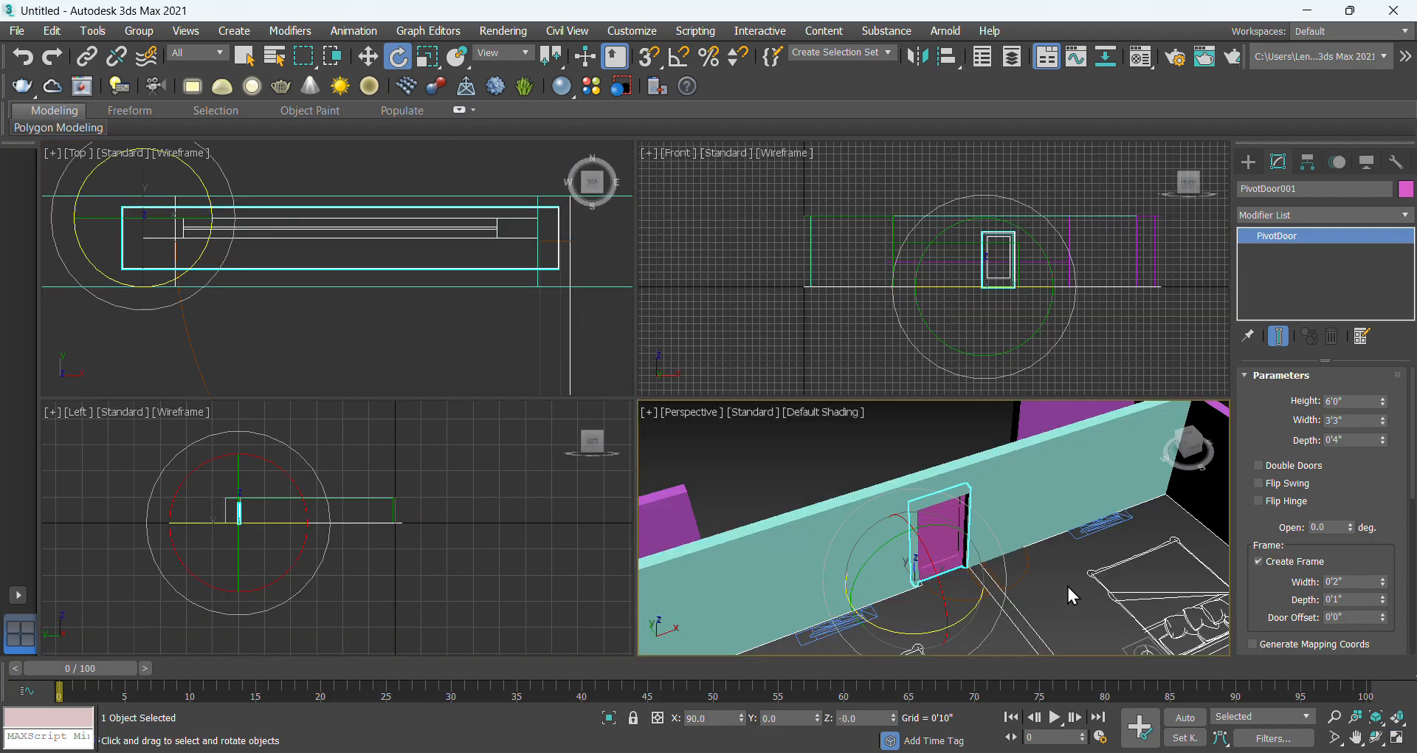
pyautogui.click(1397, 738)
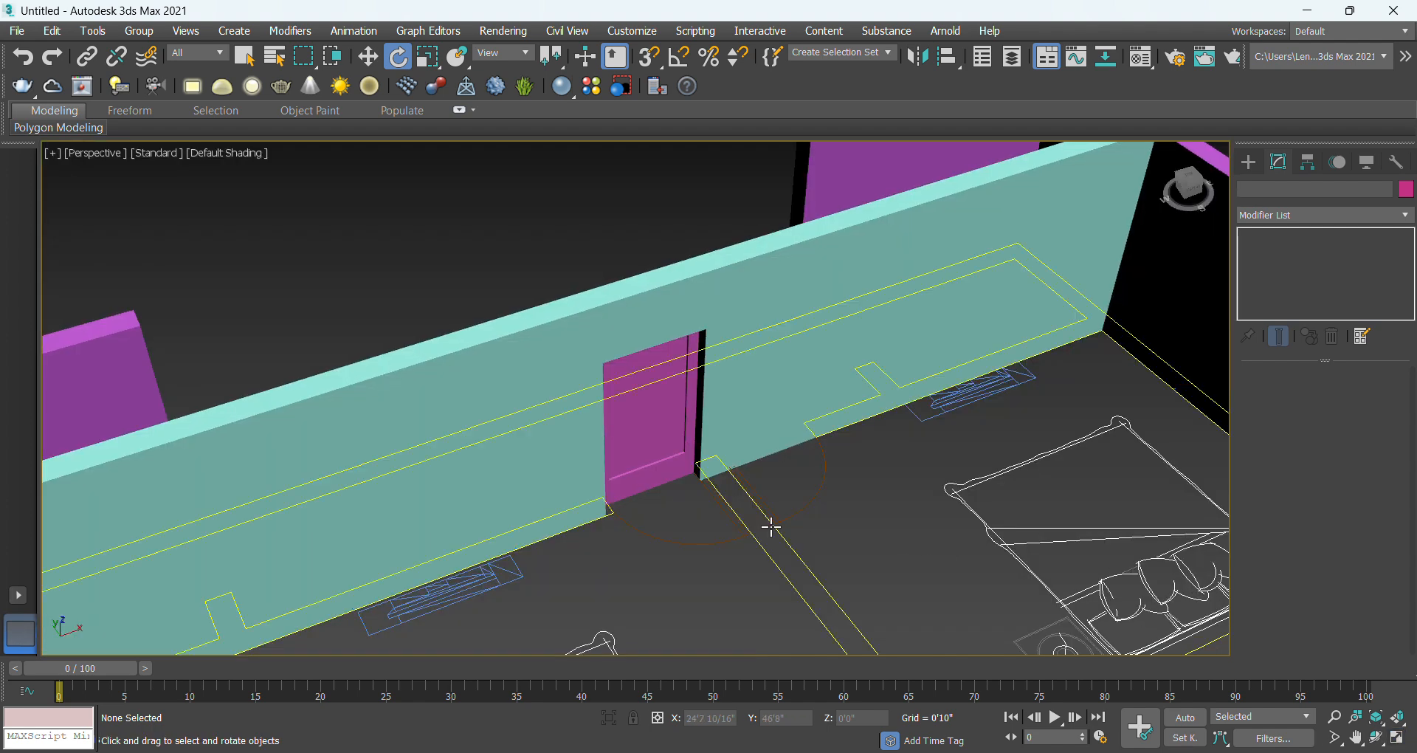
pyautogui.moveTo(656, 530); pyautogui.dragTo(670, 517, button='middle')
pyautogui.moveTo(533, 439); pyautogui.dragTo(648, 598, button='middle')
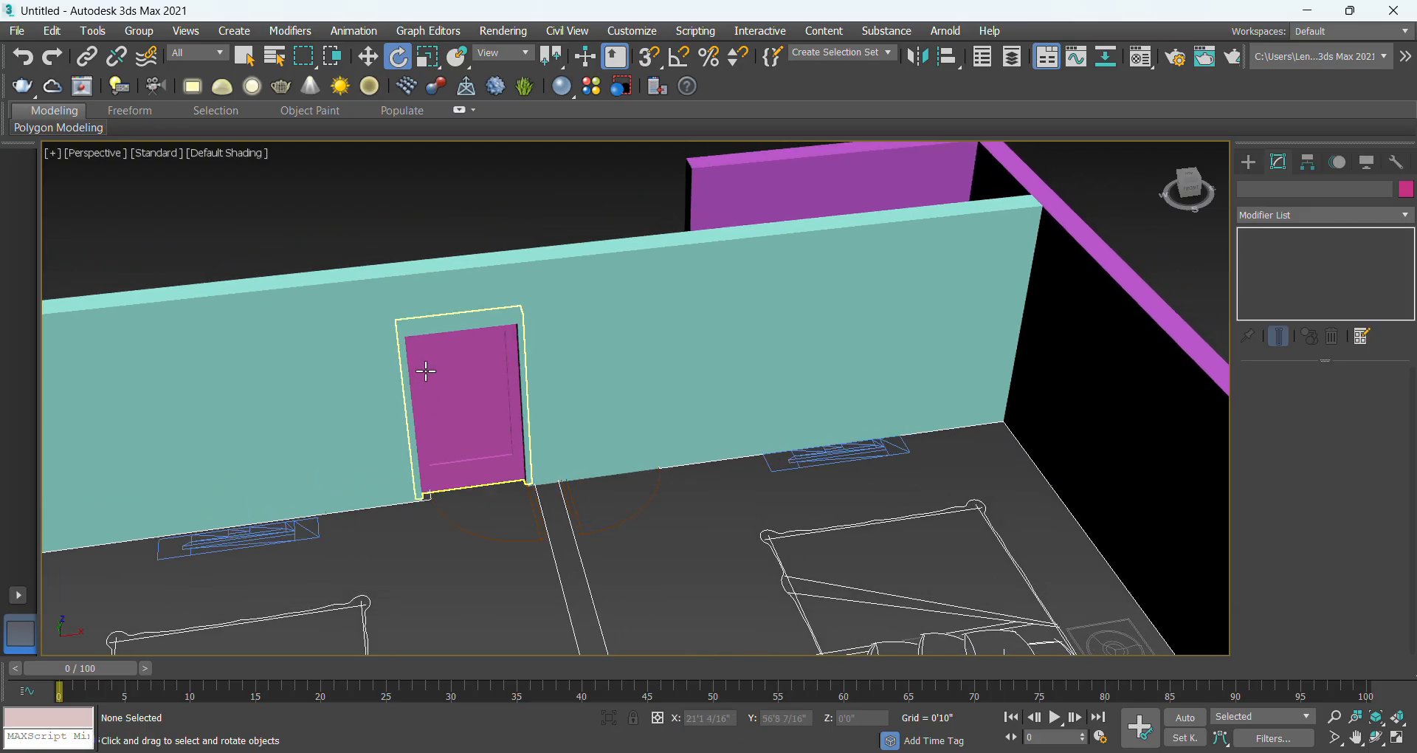
pyautogui.scroll(3, 484, 379)
pyautogui.click(484, 379)
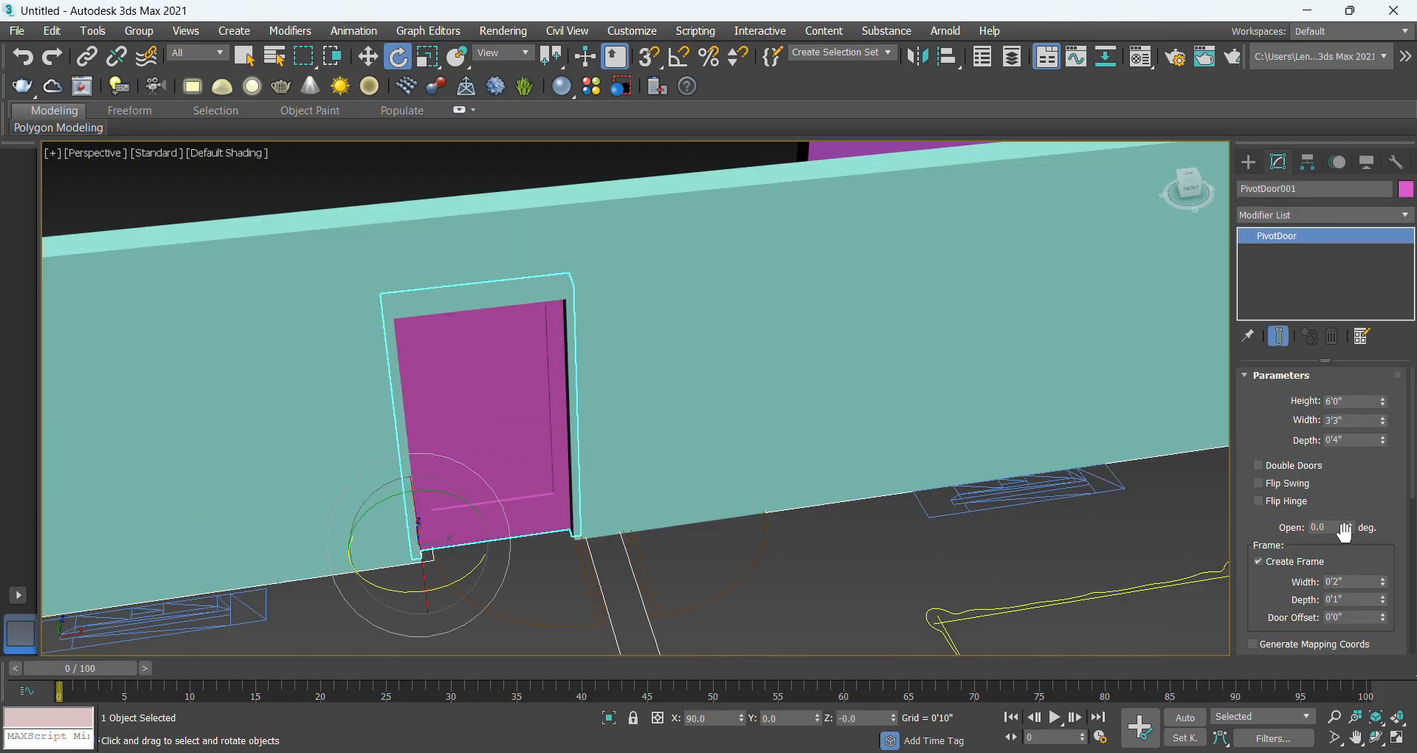
pyautogui.moveTo(1352, 525); pyautogui.dragTo(1355, 446)
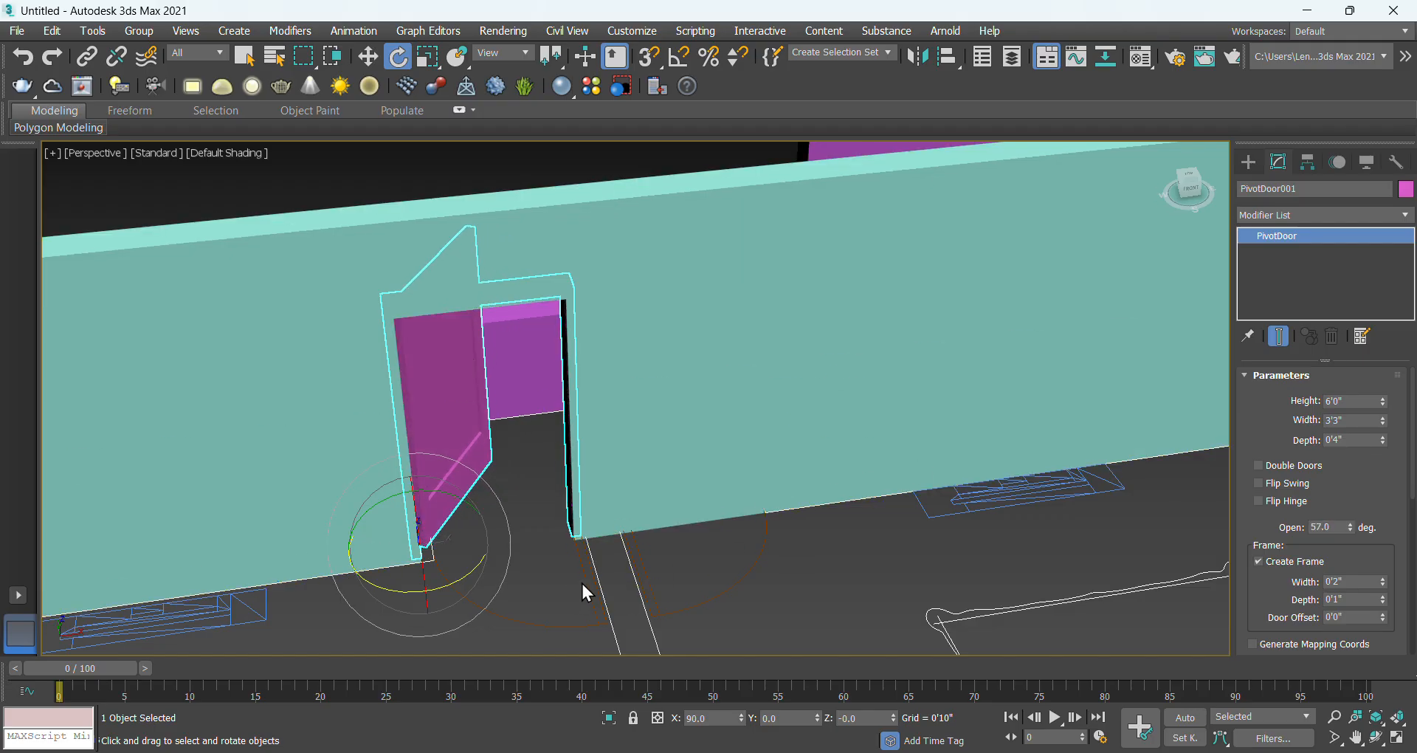
# Flip the pivot door's hinge and swing so it opens into the bedroom, and set its opening angle to 26 degrees.
pyautogui.click(1258, 501)
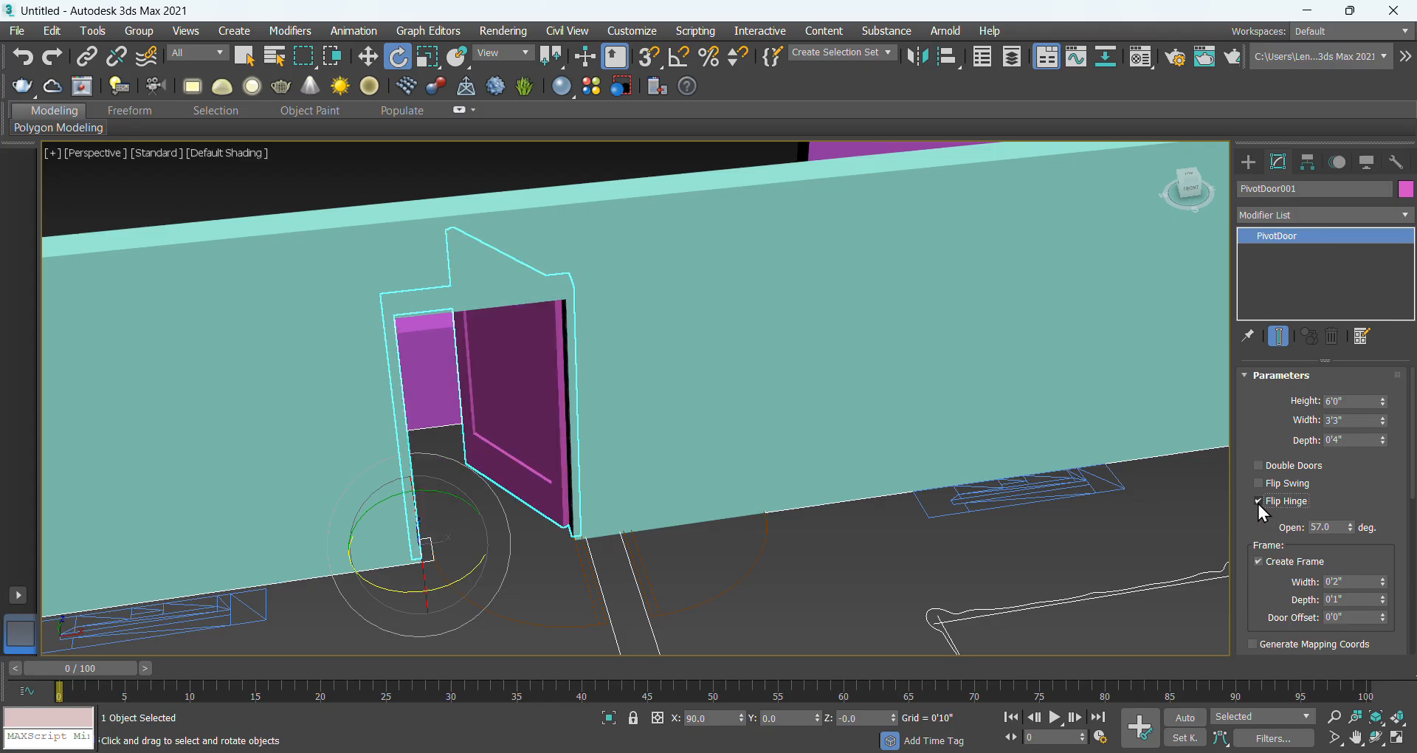
pyautogui.moveTo(1348, 532)
pyautogui.mouseDown()
pyautogui.moveTo(1355, 476)
pyautogui.moveTo(1360, 543)
pyautogui.mouseUp()
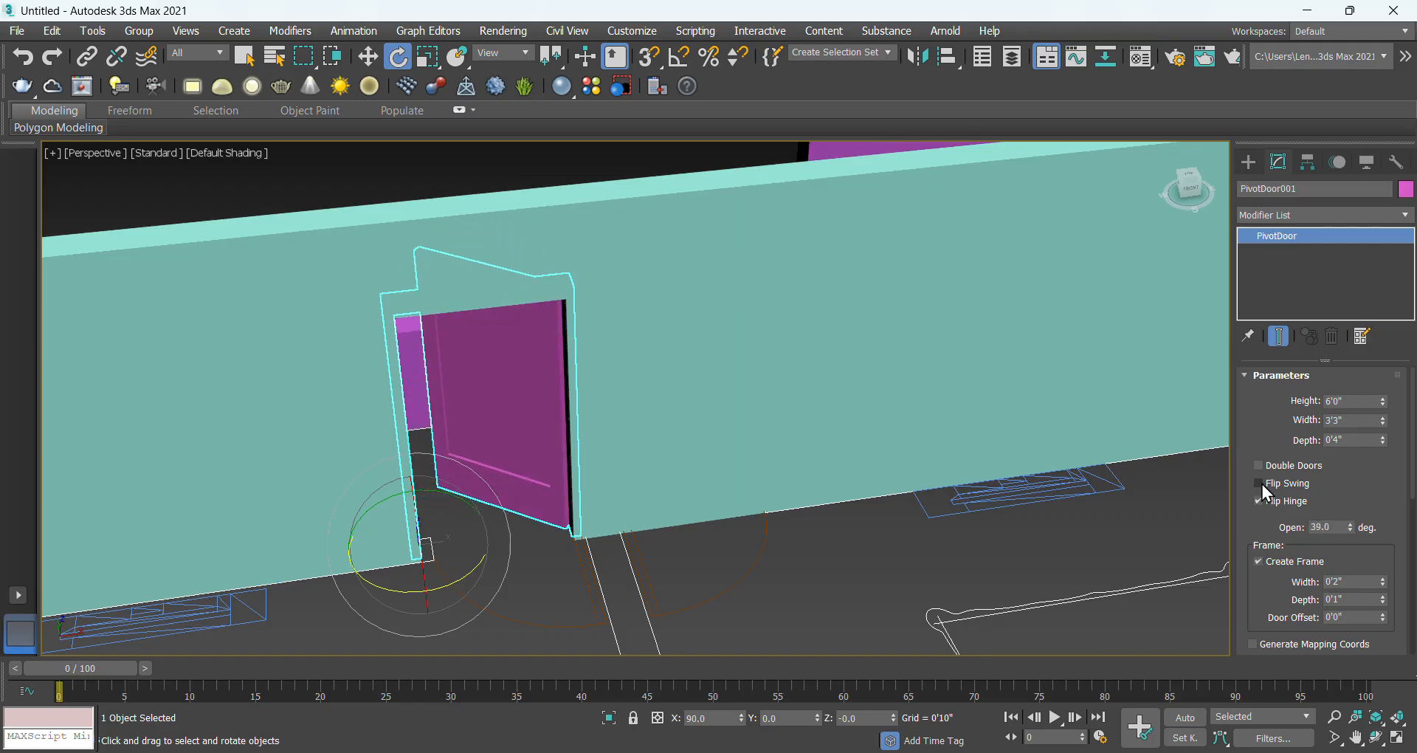
pyautogui.click(1259, 484)
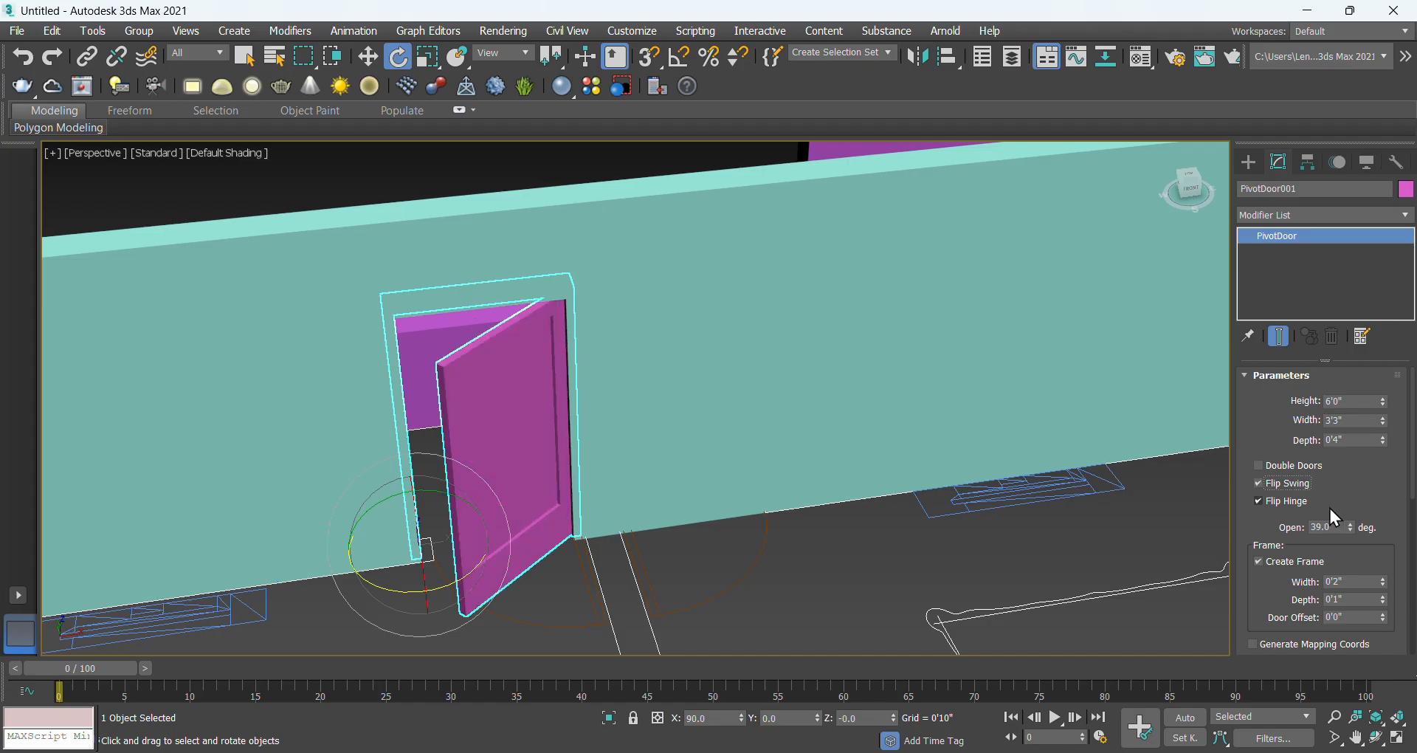
pyautogui.moveTo(1349, 527); pyautogui.dragTo(1281, 542)
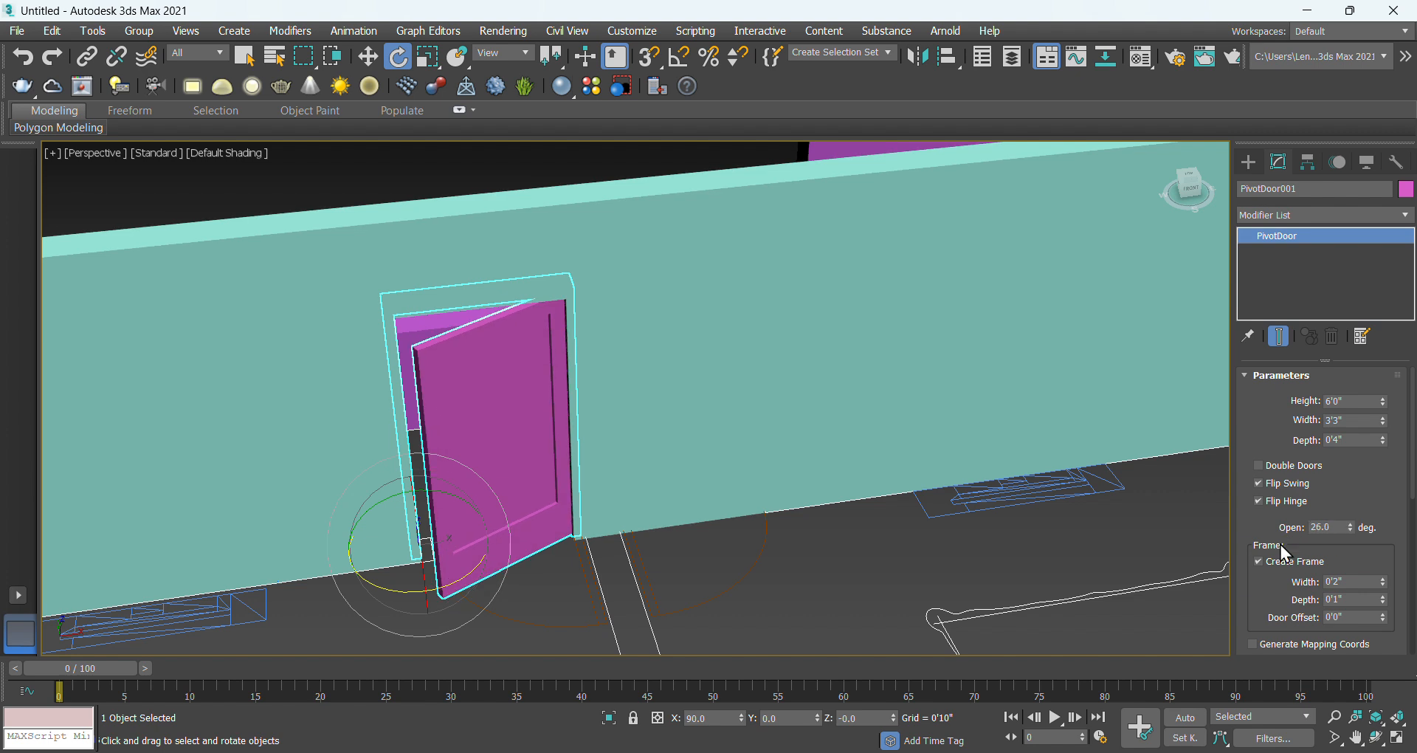
# Try the Double Doors option, set the opening angle to 32 degrees, and return to a single leaf.
pyautogui.click(1259, 466)
pyautogui.moveTo(1351, 526); pyautogui.dragTo(1328, 509)
pyautogui.click(1268, 468)
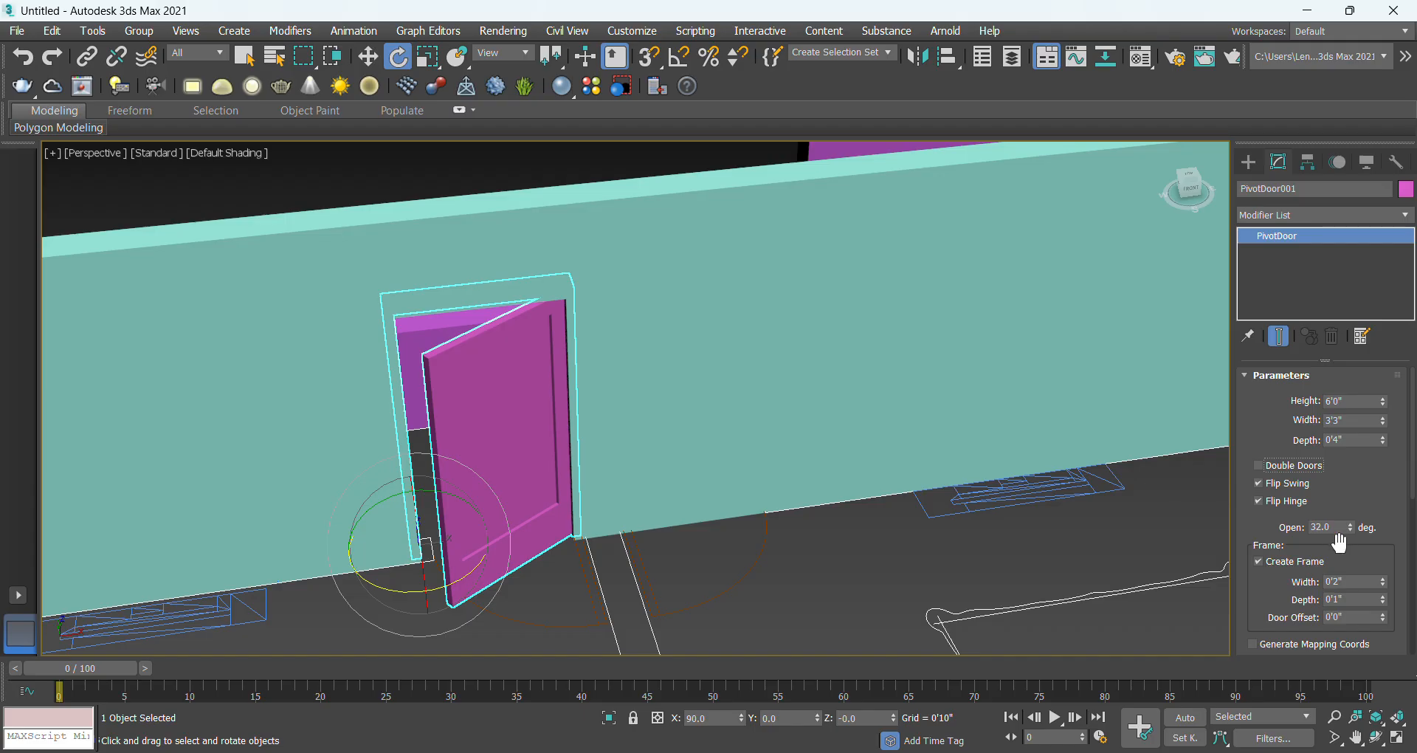
# Set the door frame's width to about 0'2 5/16" and its depth to about 0'2 13/16".
pyautogui.scroll(4, 498, 295)
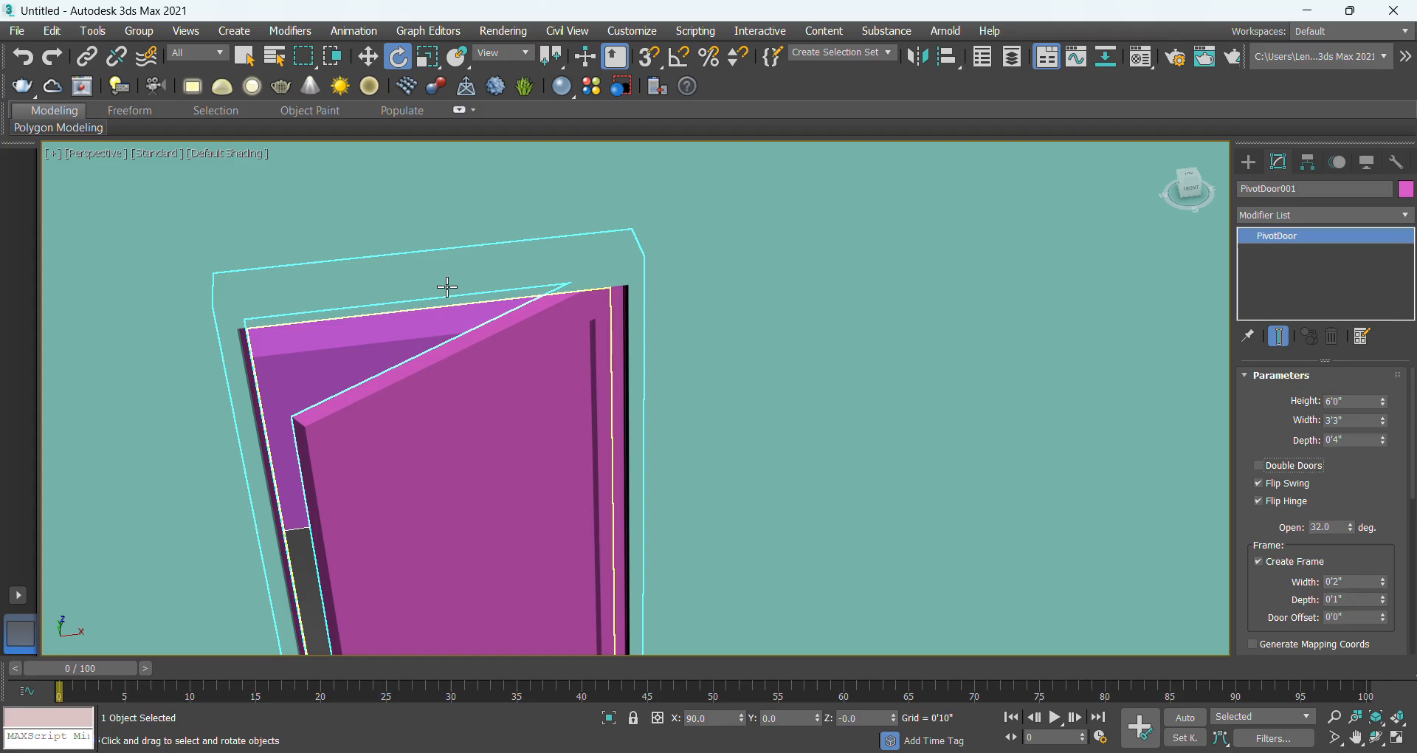
pyautogui.scroll(-5, 443, 290)
pyautogui.scroll(6, 373, 550)
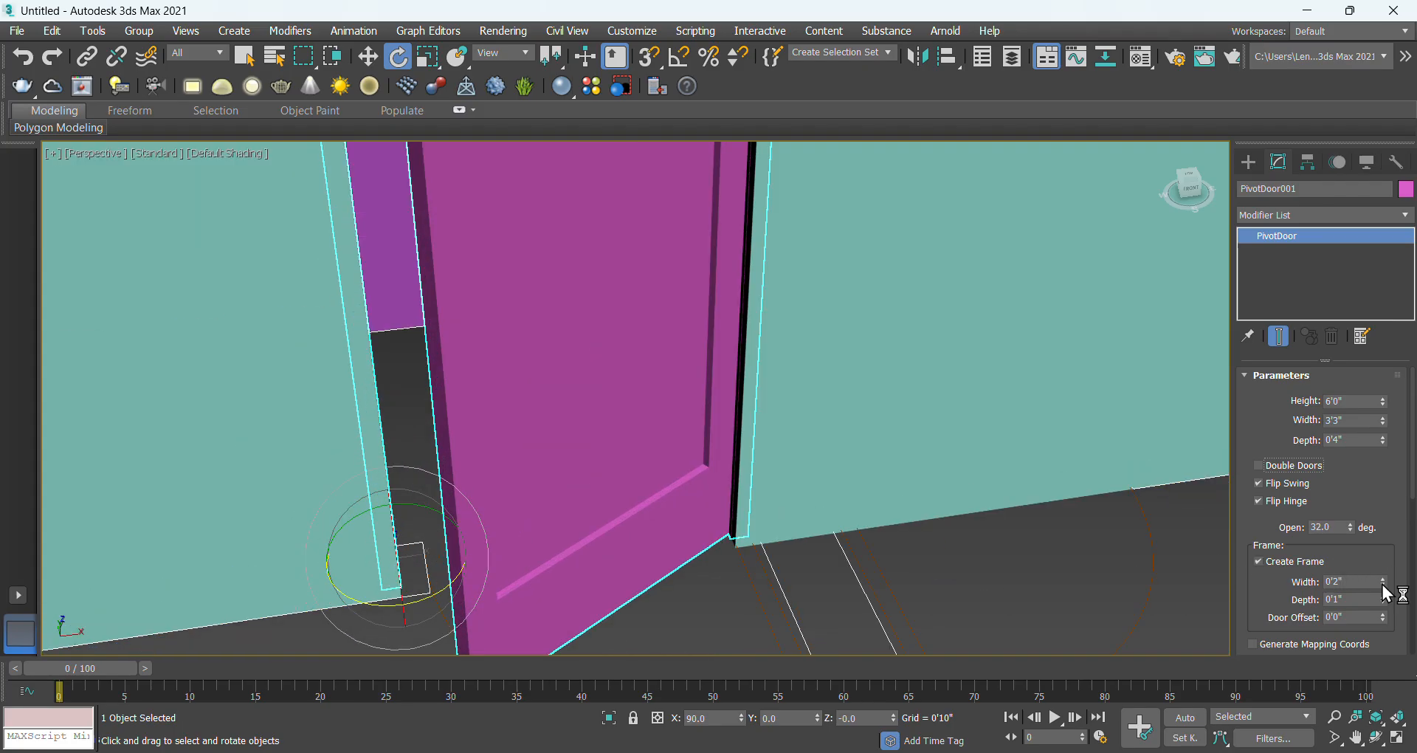
pyautogui.moveTo(1383, 583); pyautogui.dragTo(1365, 463)
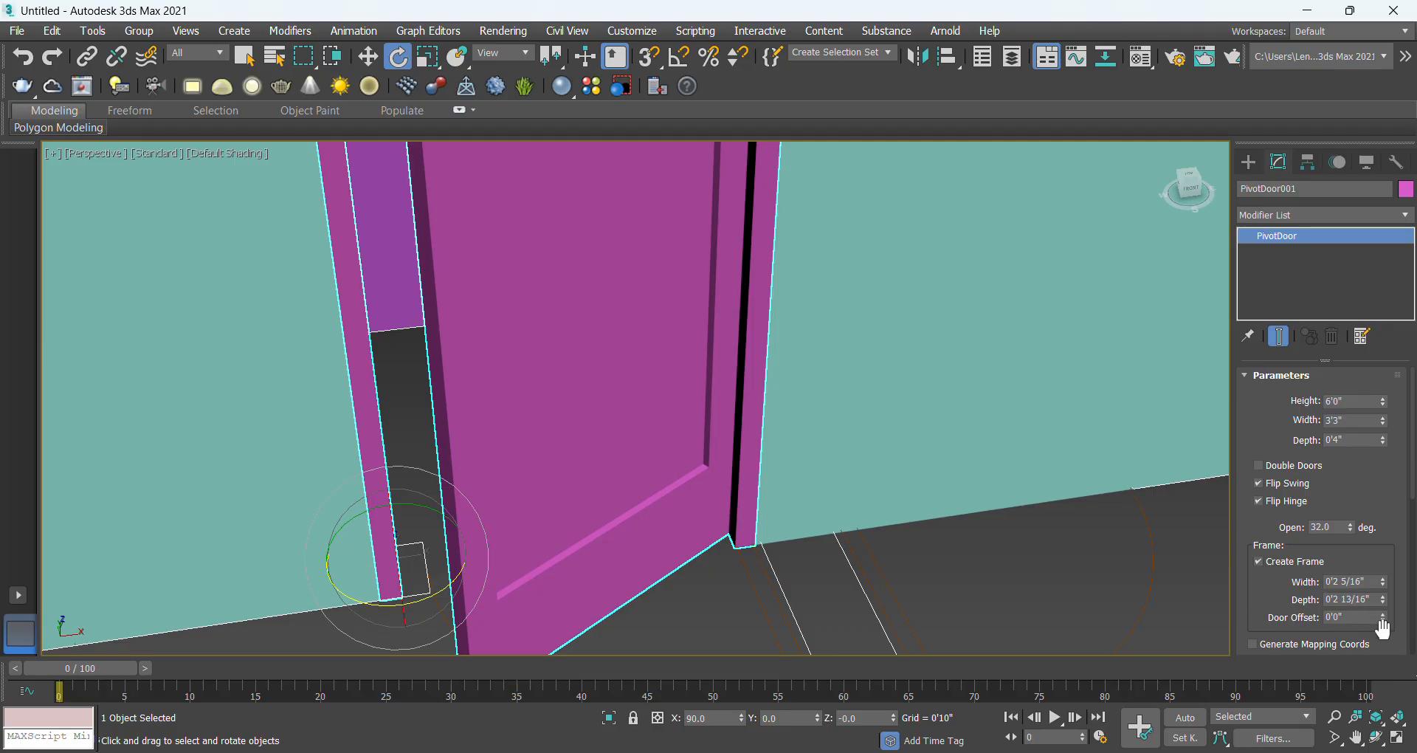
# Set the frame's door offset to 0'2" while checking the leaf position in the Top view, and deselect the door.
pyautogui.moveTo(1382, 616)
pyautogui.mouseDown()
pyautogui.moveTo(1382, 595)
pyautogui.moveTo(1381, 618)
pyautogui.mouseUp()
pyautogui.click(1396, 737)
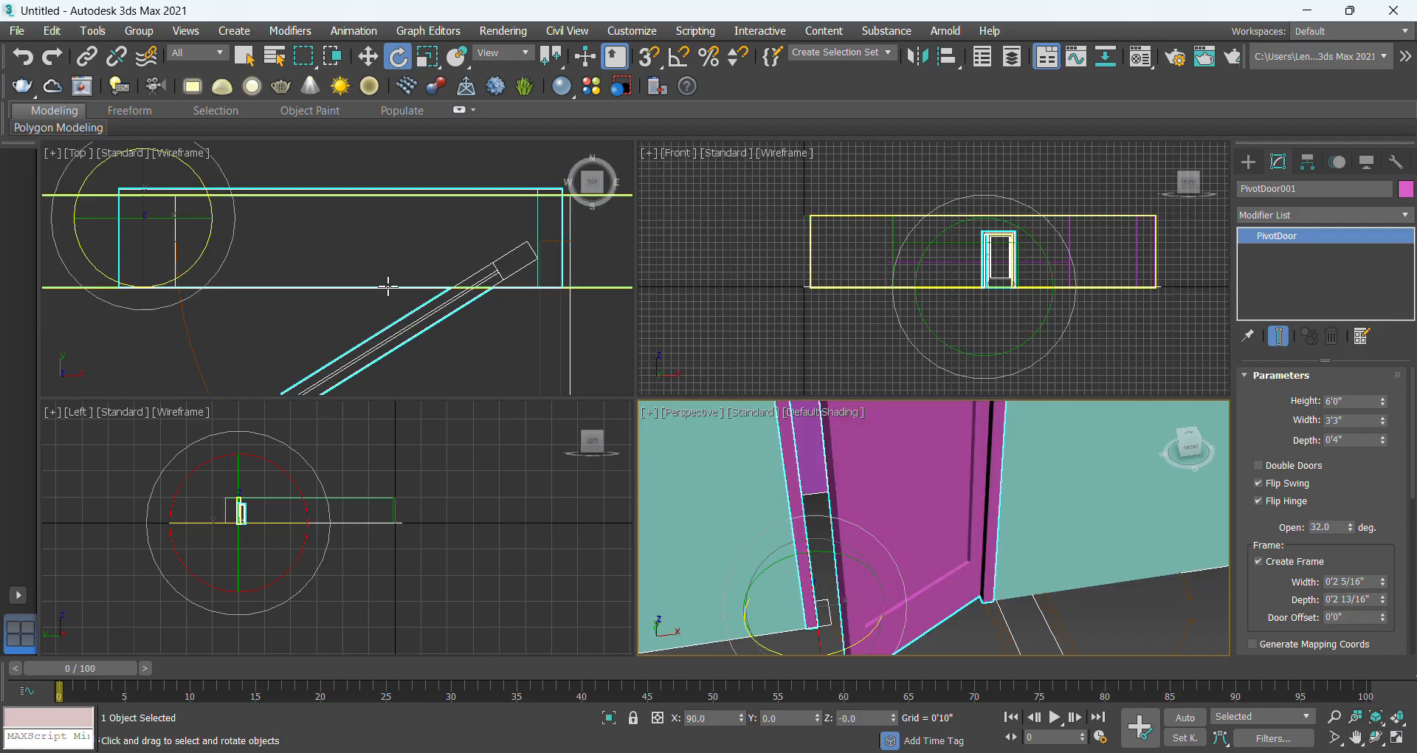
pyautogui.moveTo(421, 277); pyautogui.dragTo(408, 262, button='middle')
pyautogui.scroll(-2, 409, 263)
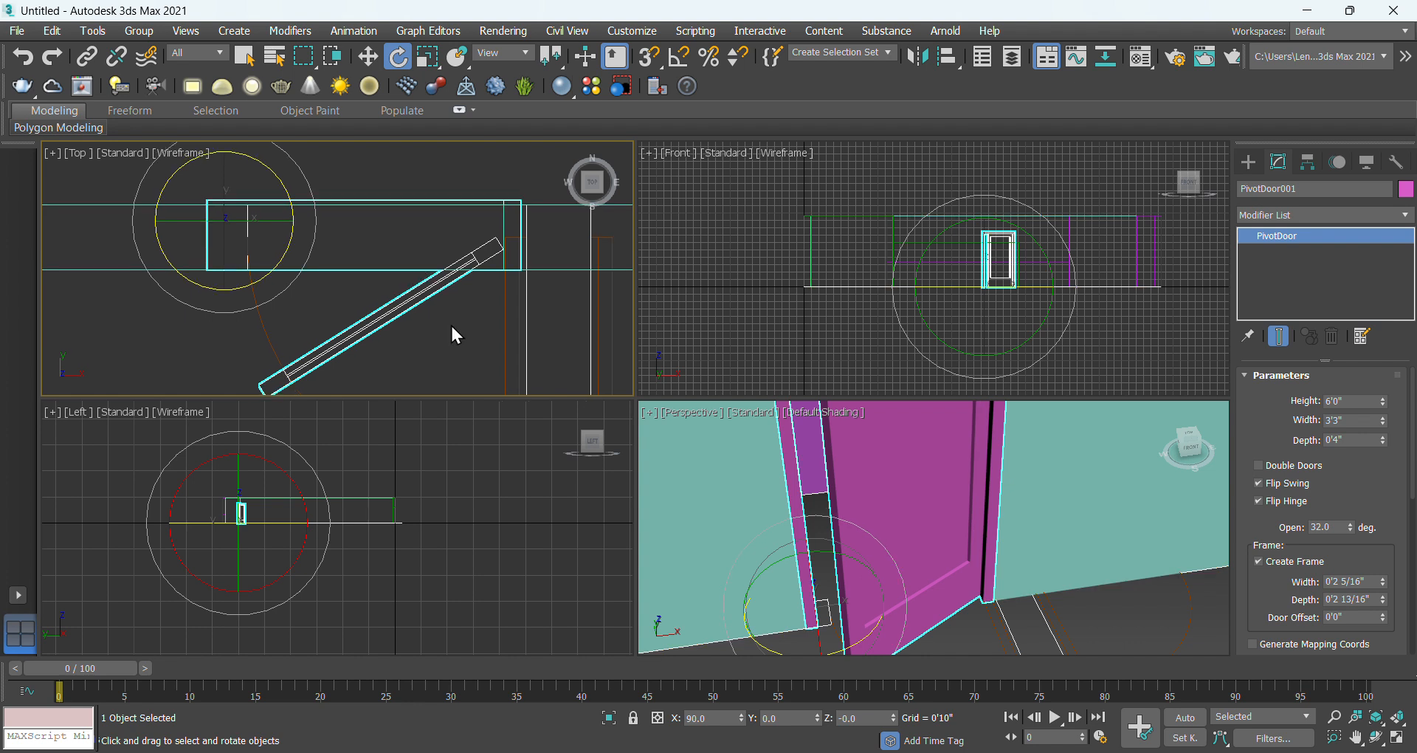
pyautogui.click(1397, 738)
pyautogui.moveTo(898, 511); pyautogui.dragTo(874, 476, button='middle')
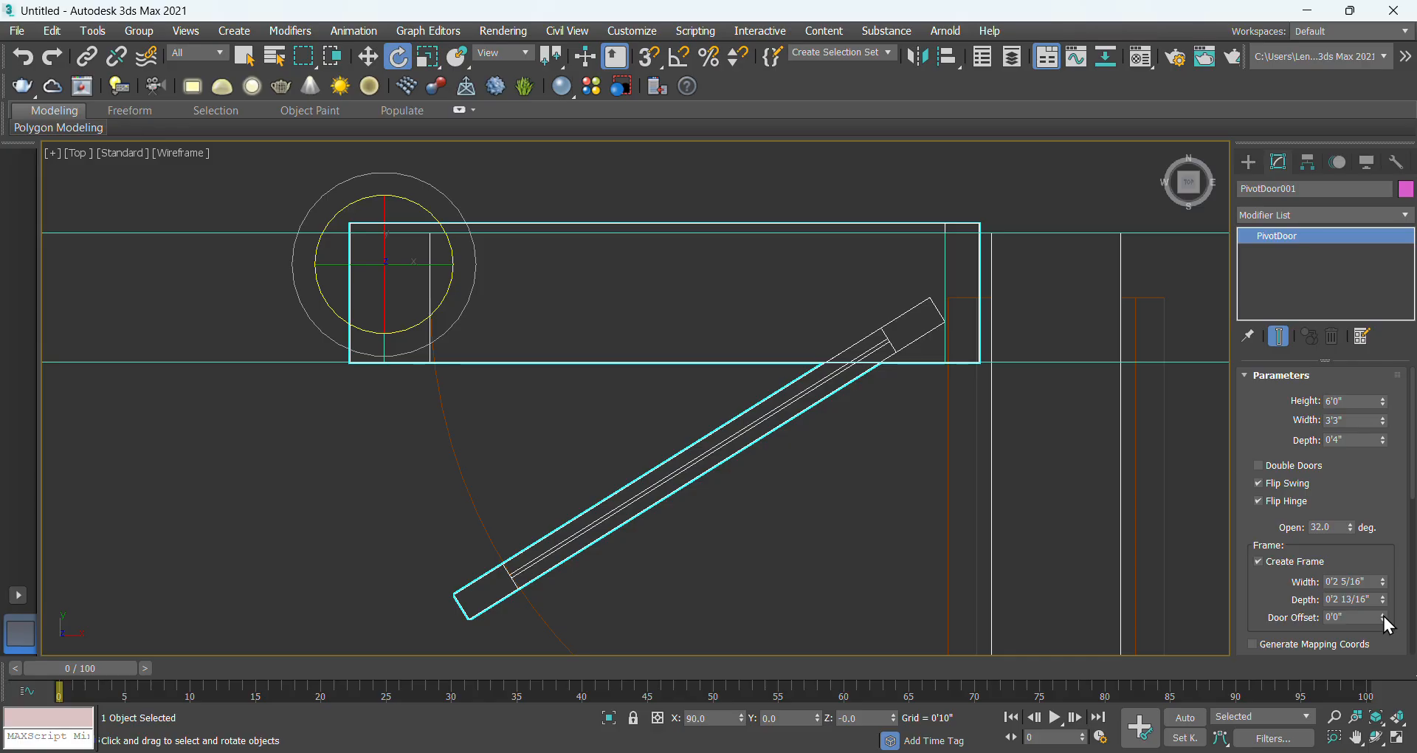
pyautogui.moveTo(1384, 618); pyautogui.dragTo(33, 408)
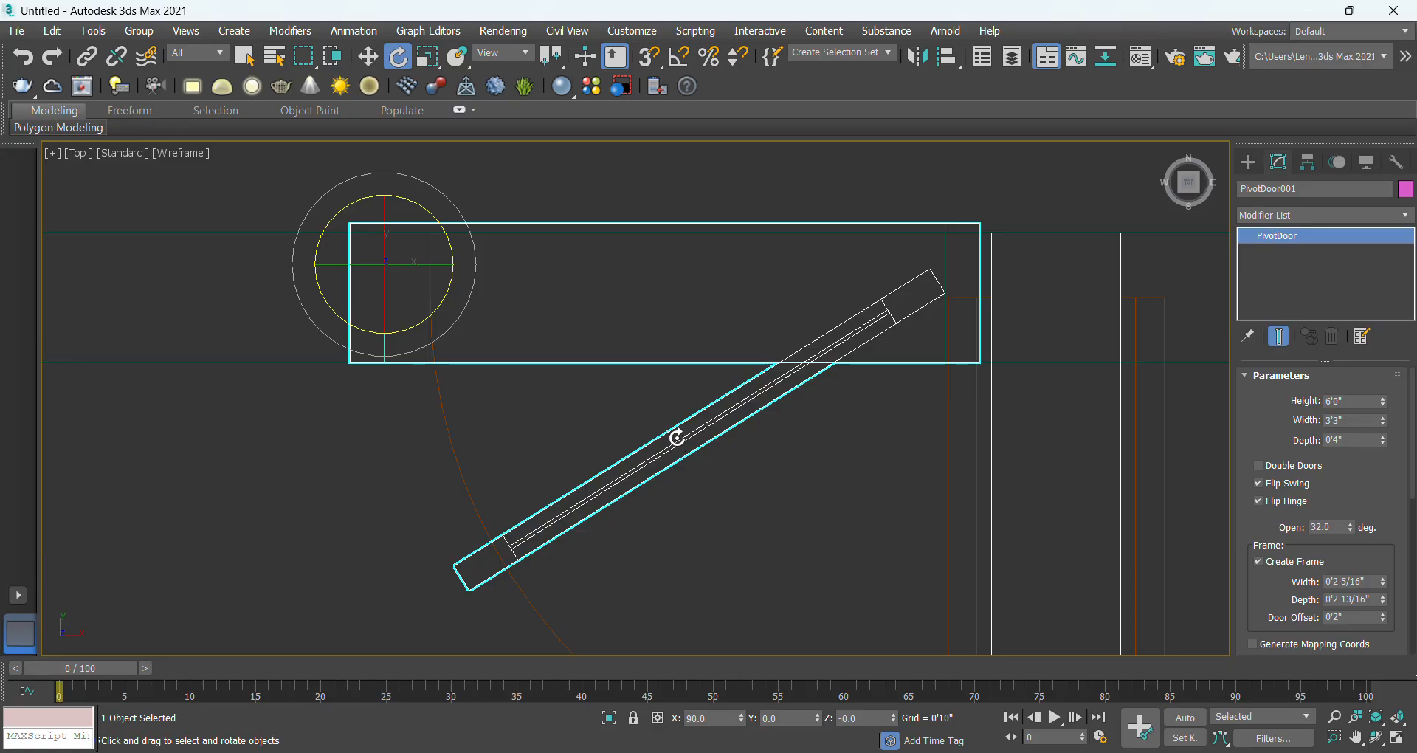
pyautogui.click(1398, 737)
pyautogui.click(951, 575)
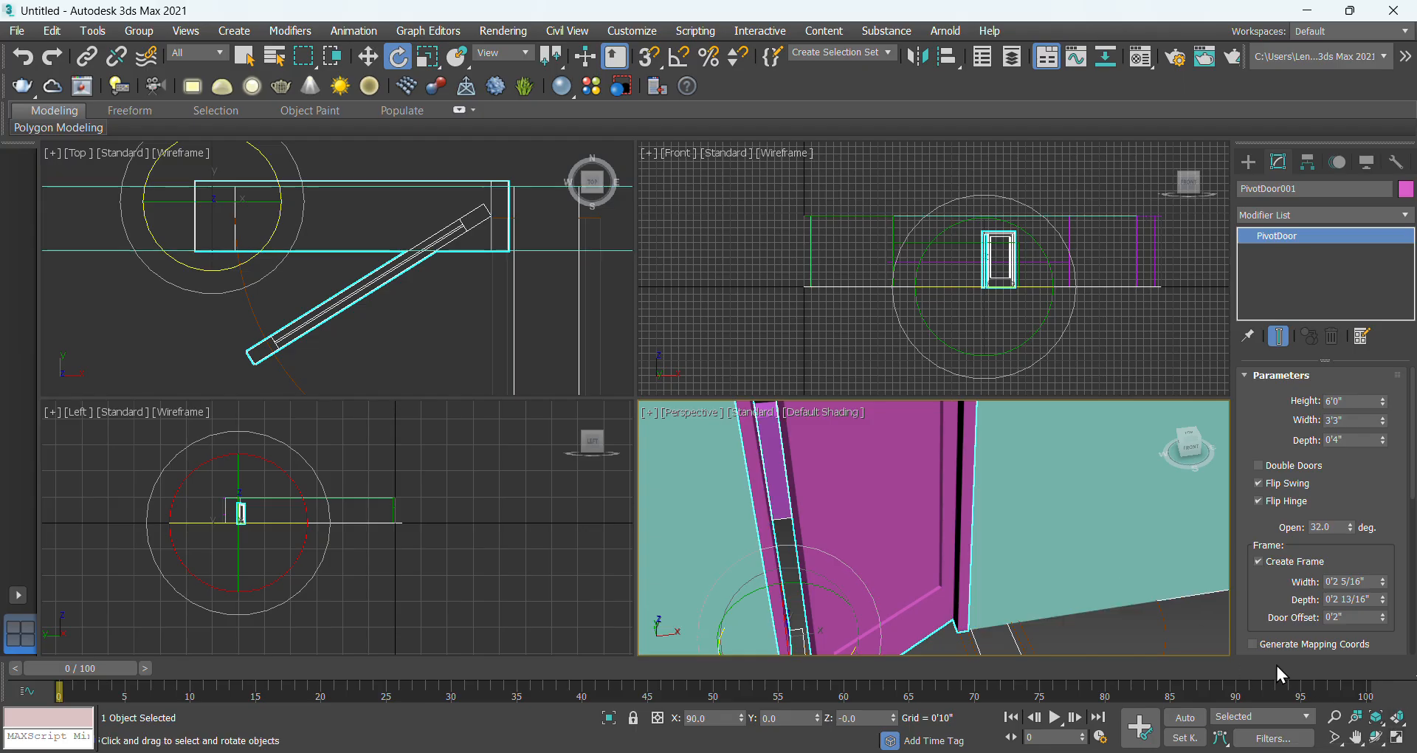
pyautogui.click(1158, 620)
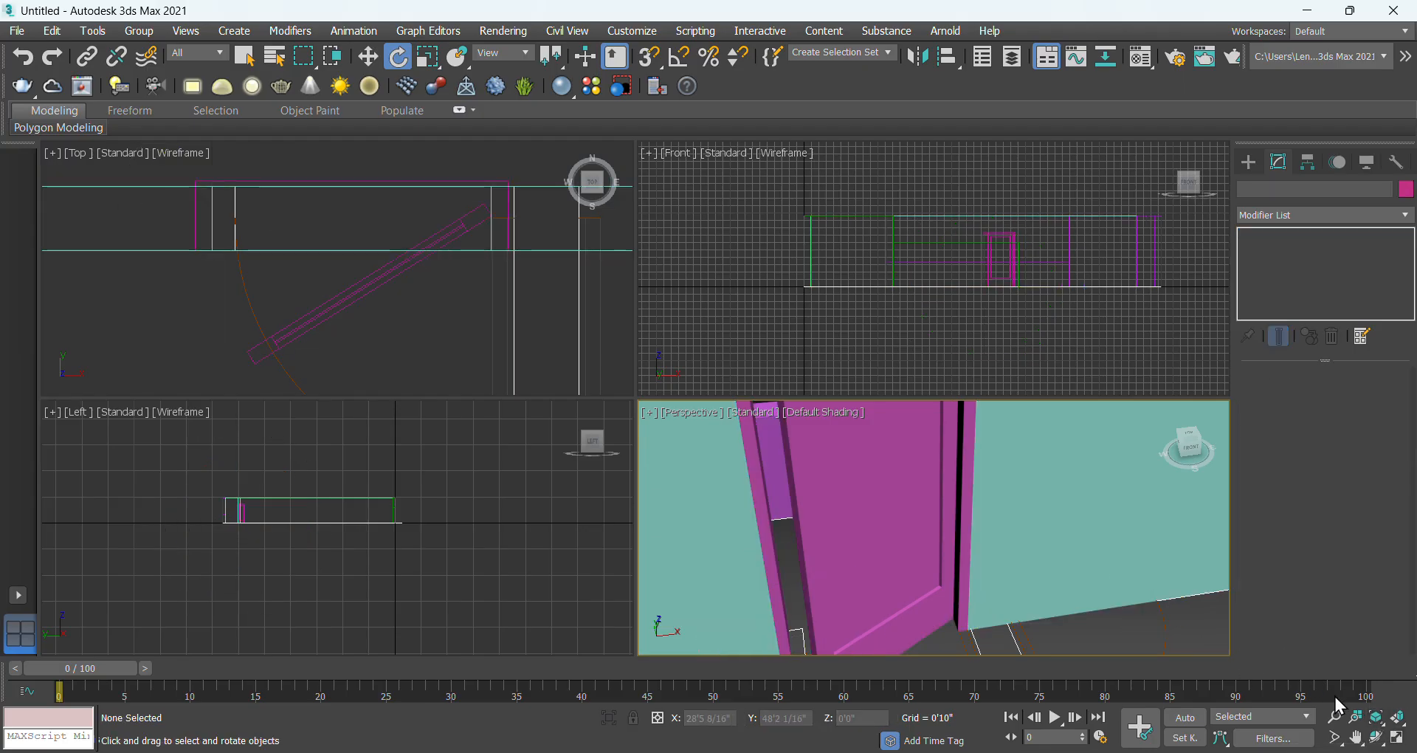
# Divide the pivot door's leaf into 3 horizontal and 4 vertical panels.
pyautogui.click(1397, 738)
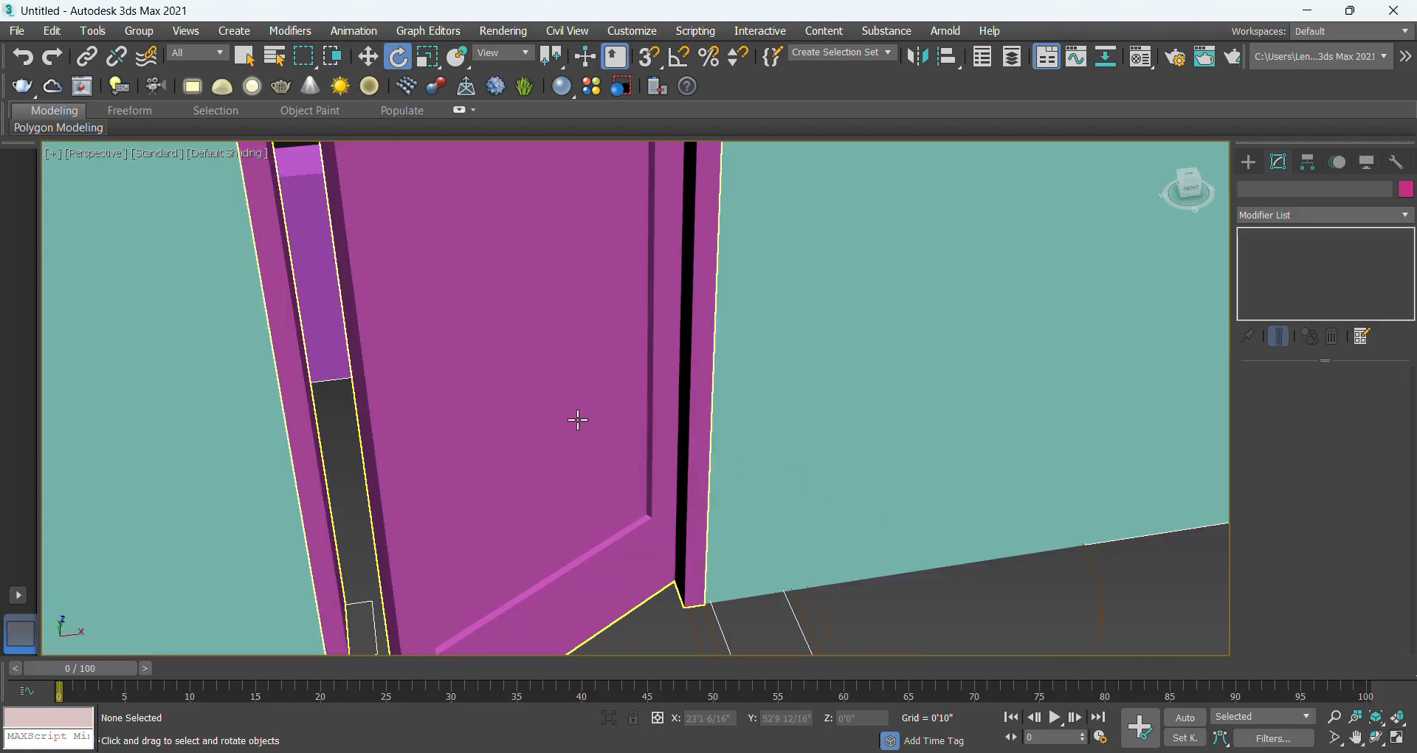
pyautogui.scroll(-5, 574, 422)
pyautogui.moveTo(573, 422); pyautogui.dragTo(539, 480, button='middle')
pyautogui.click(547, 465)
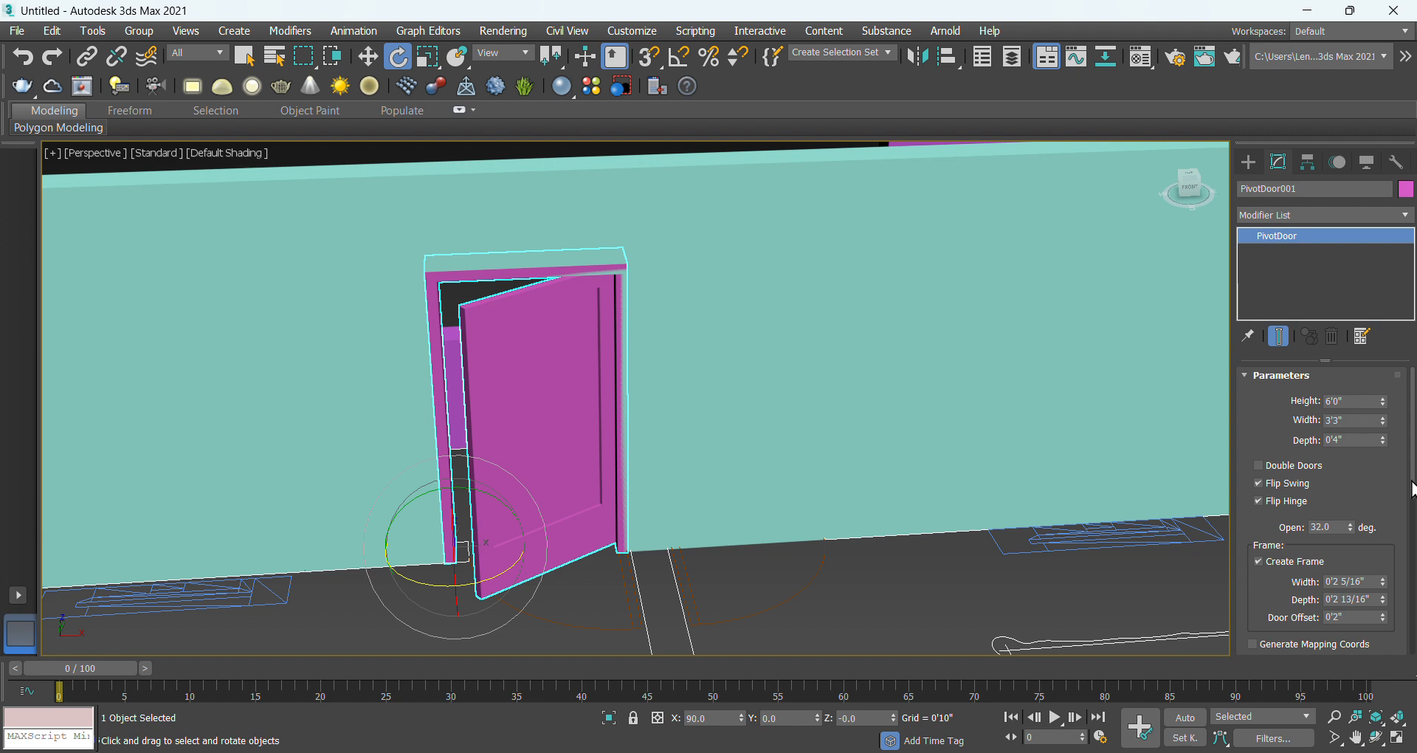
pyautogui.scroll(-5, 1321, 497)
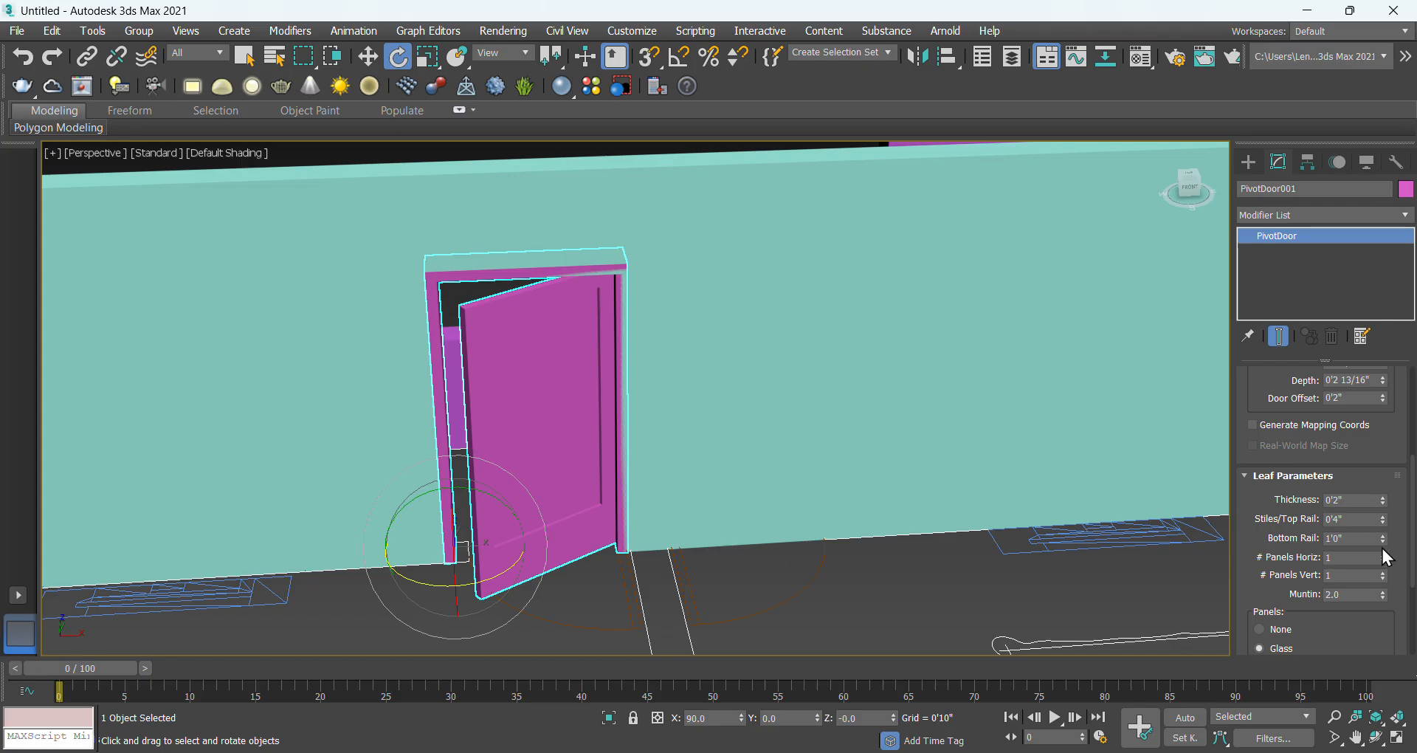
pyautogui.scroll(2, 574, 445)
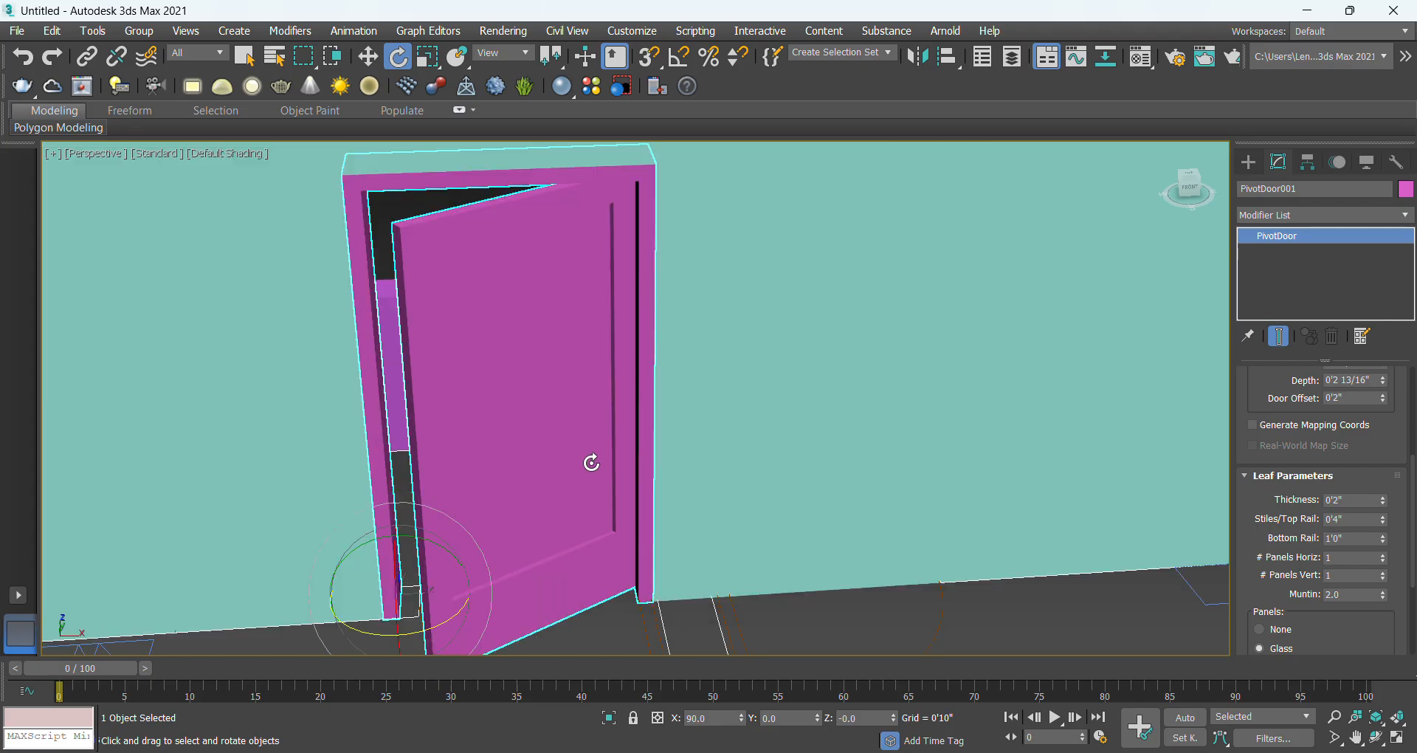
pyautogui.click(1384, 555)
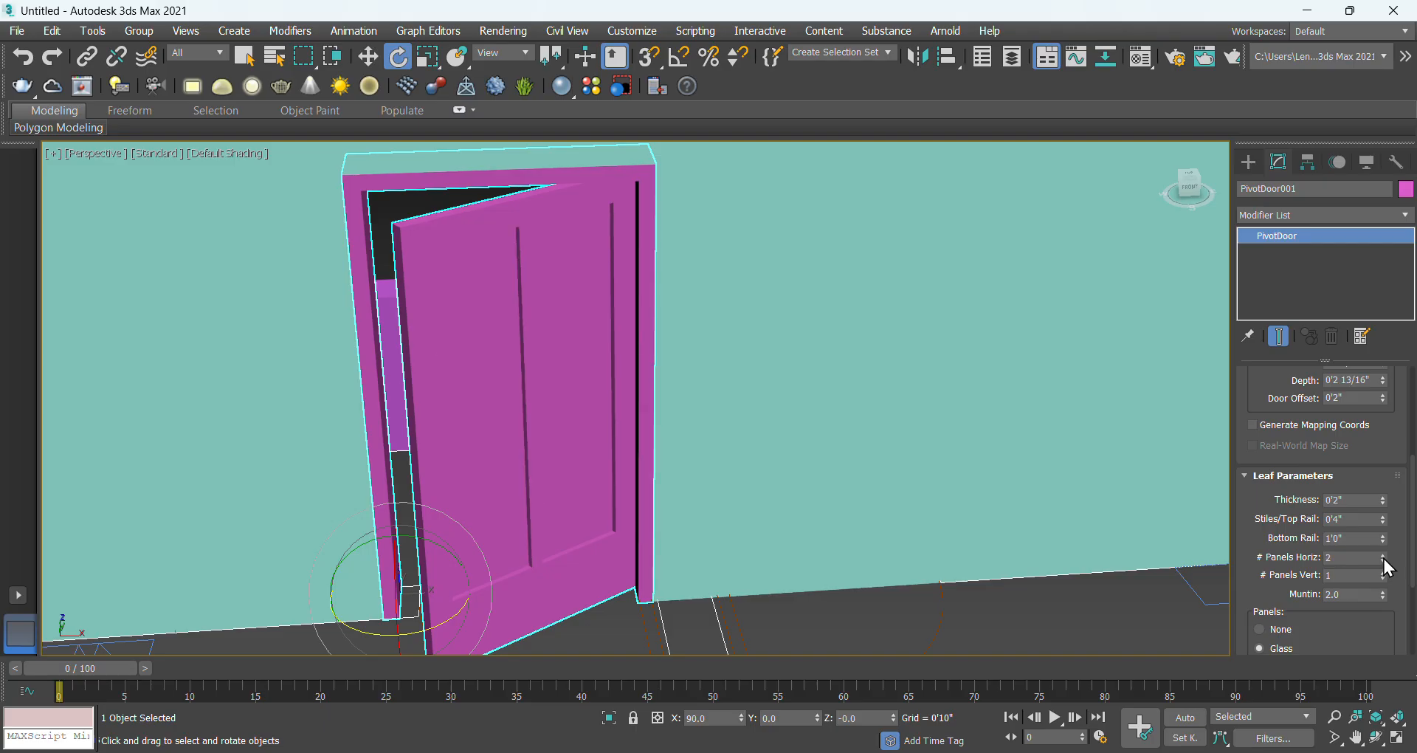
pyautogui.click(1384, 555)
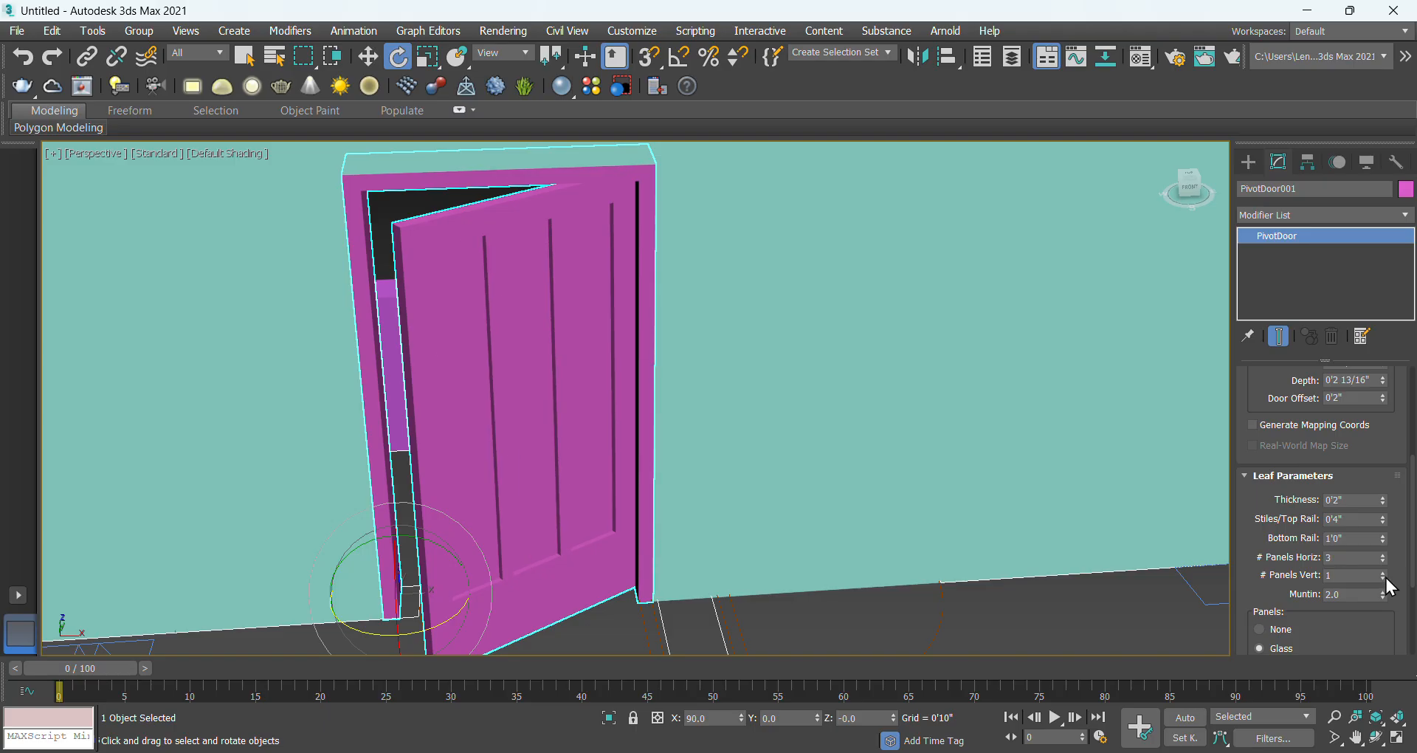
pyautogui.click(1385, 574)
pyautogui.click(1385, 573)
pyautogui.click(1384, 573)
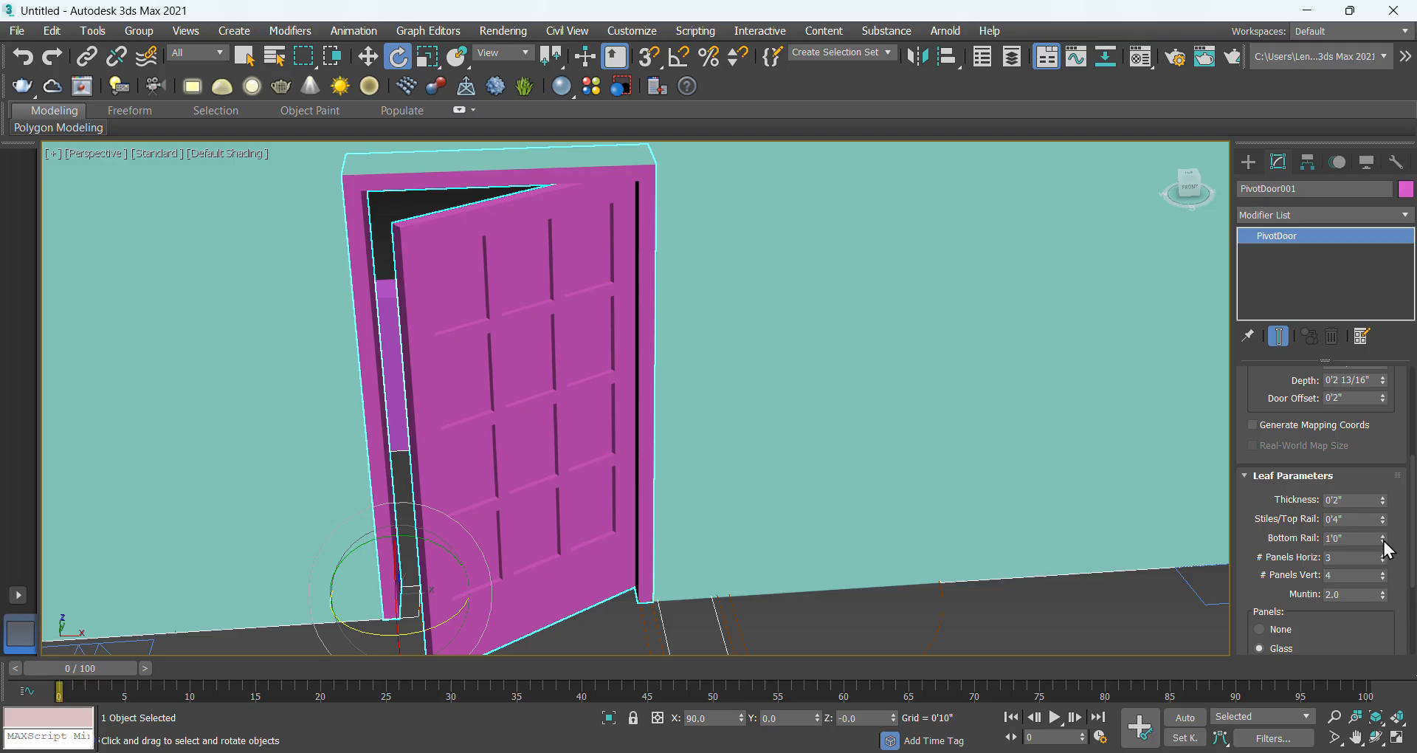
# Set the door leaf's bottom rail to about 1'11 6/16" and its stiles and top rail to about 0'4 7/16".
pyautogui.moveTo(1383, 541); pyautogui.dragTo(17, 473)
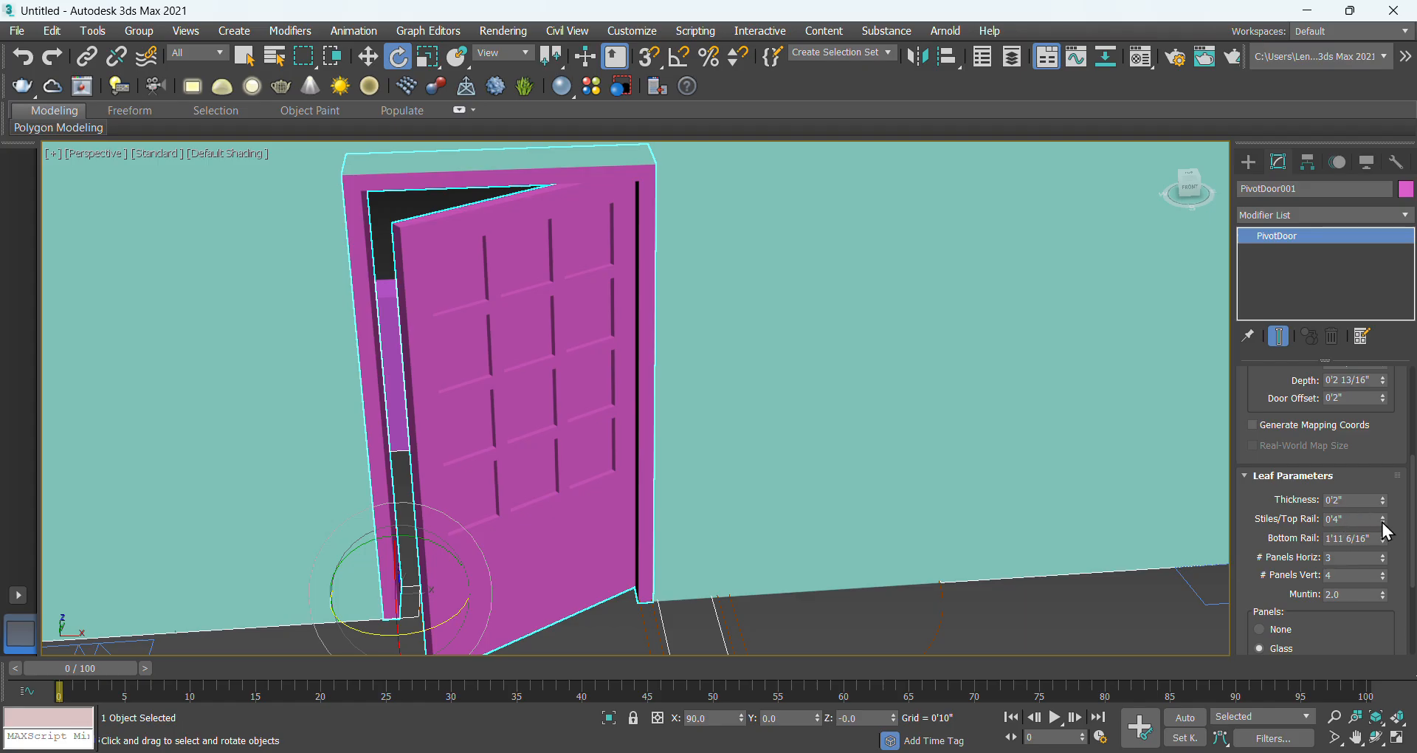
pyautogui.moveTo(1383, 520); pyautogui.dragTo(392, 423)
pyautogui.moveTo(543, 481); pyautogui.dragTo(542, 494, button='middle')
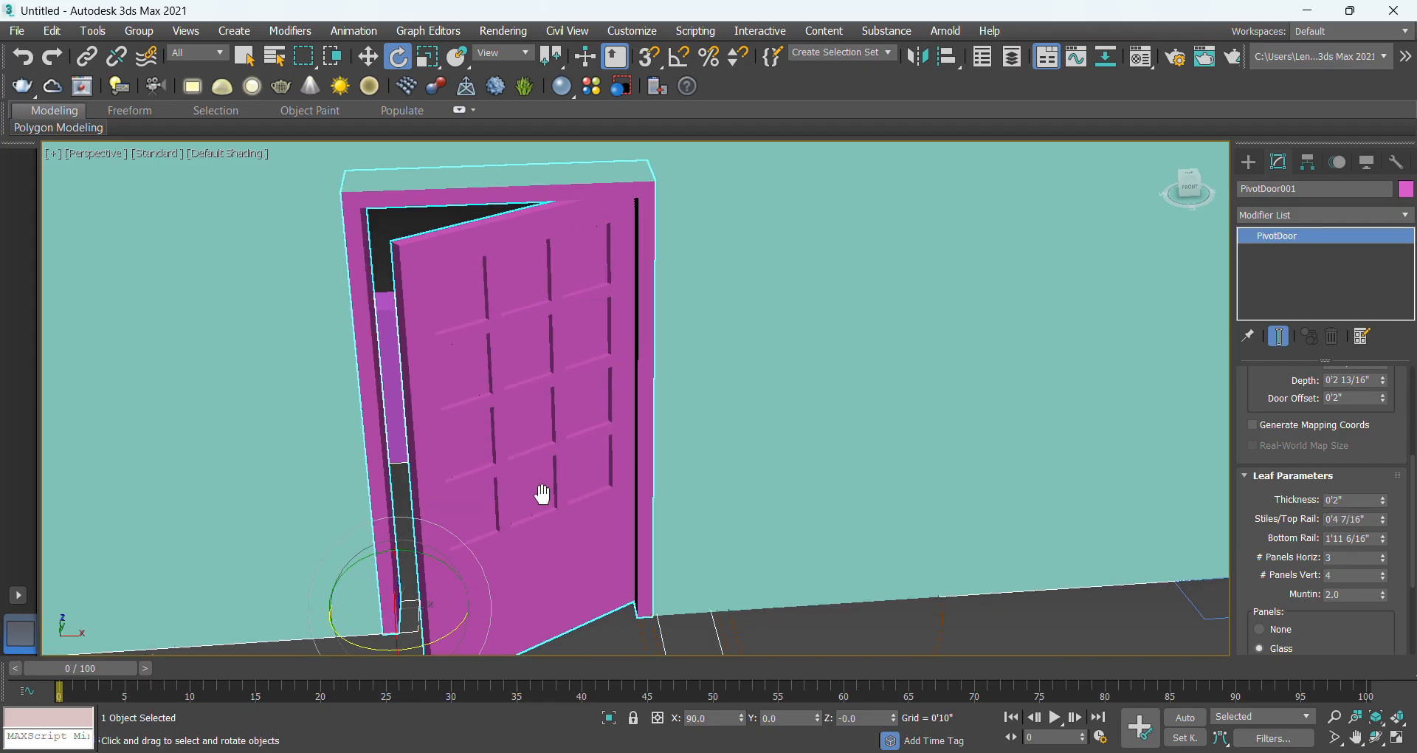
# Set the muntin width between the door leaf's panels to 1.24.
pyautogui.scroll(7, 533, 453)
pyautogui.scroll(2, 601, 406)
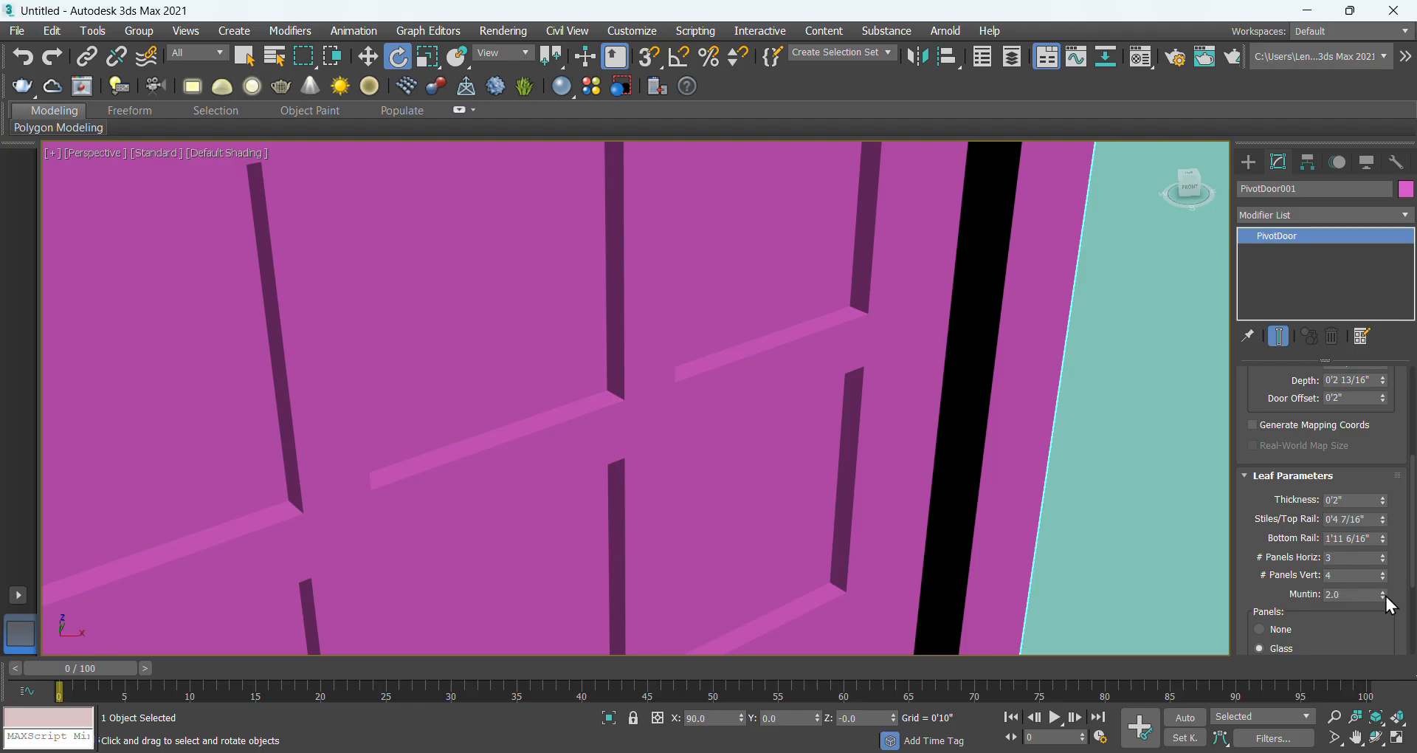
pyautogui.moveTo(1383, 596); pyautogui.dragTo(19, 622)
pyautogui.scroll(-6, 405, 496)
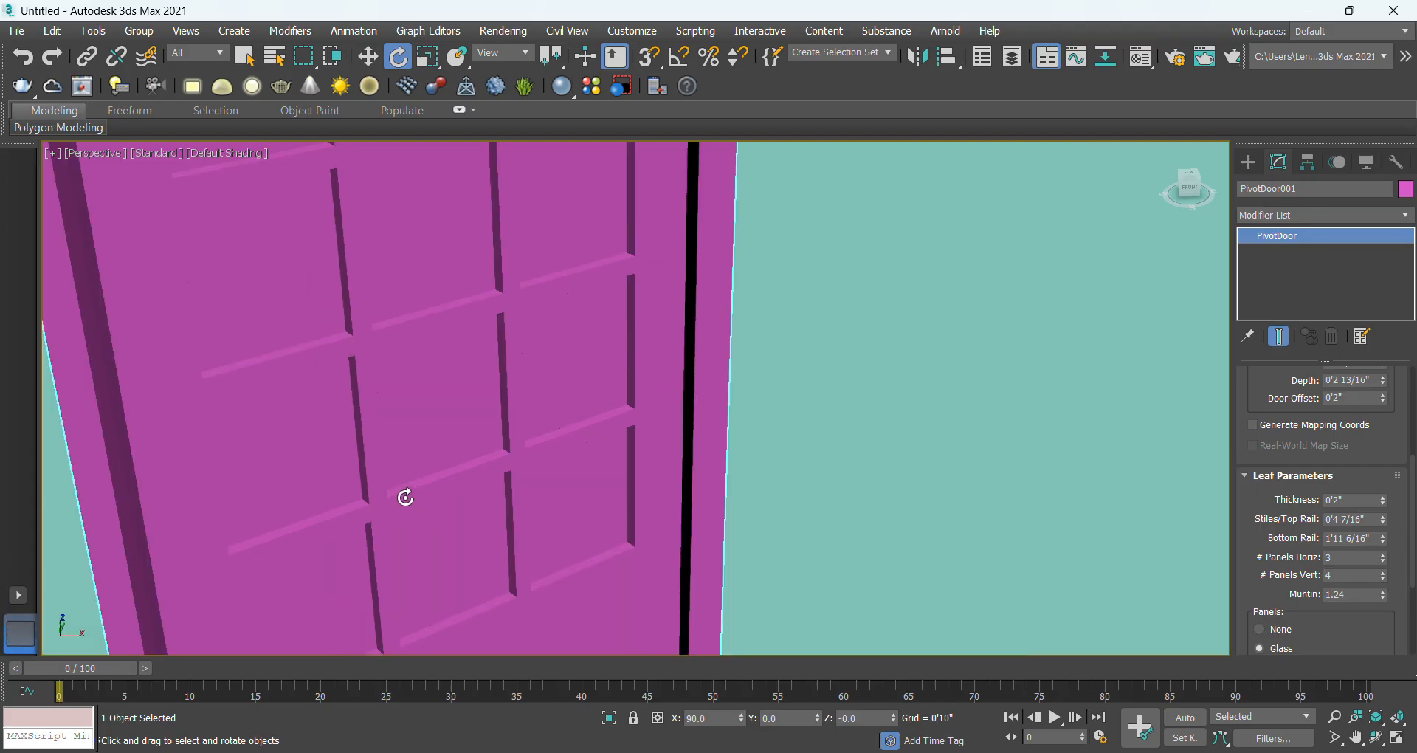
pyautogui.moveTo(417, 499); pyautogui.dragTo(533, 493, button='middle')
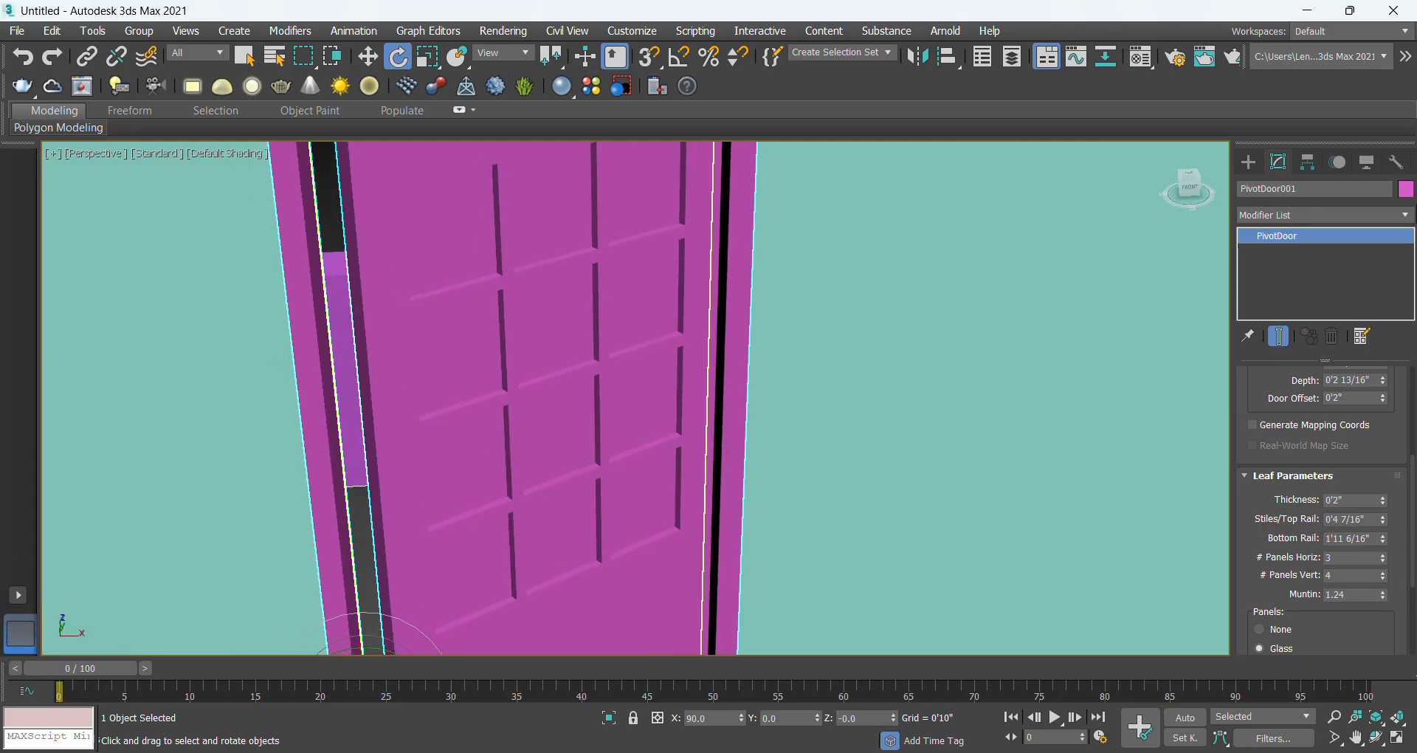
# Change the pivot door's object color to the dark orange-brown of the 3ds Max palette and deselect the door.
pyautogui.click(1406, 191)
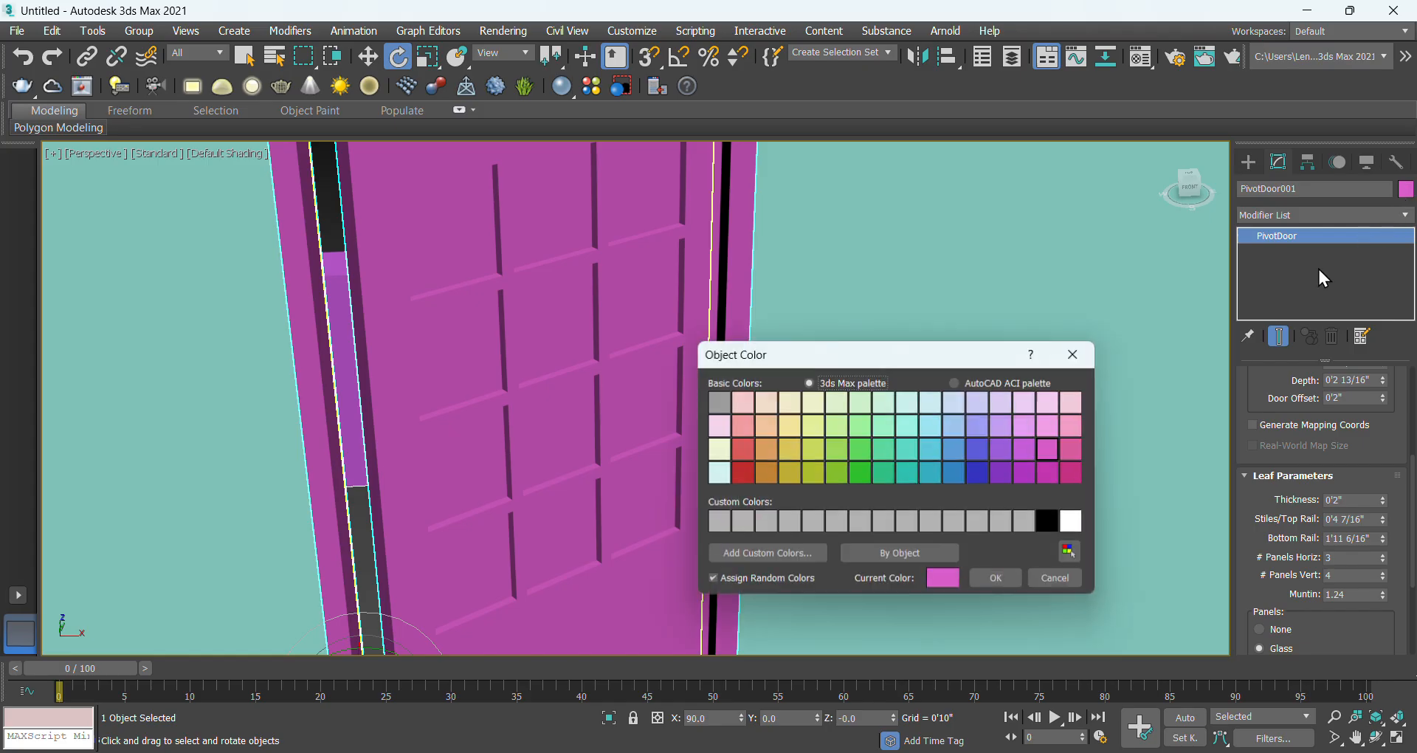
pyautogui.click(768, 468)
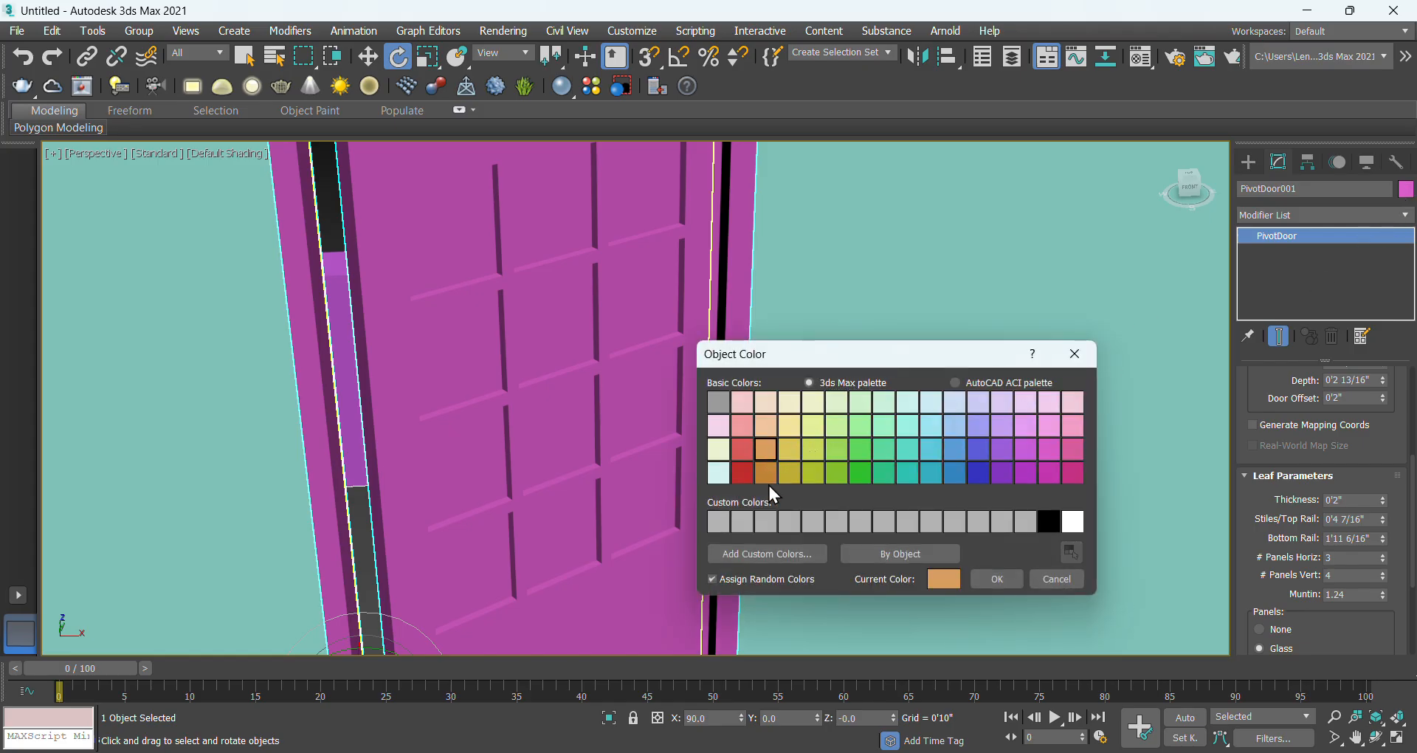
pyautogui.click(996, 579)
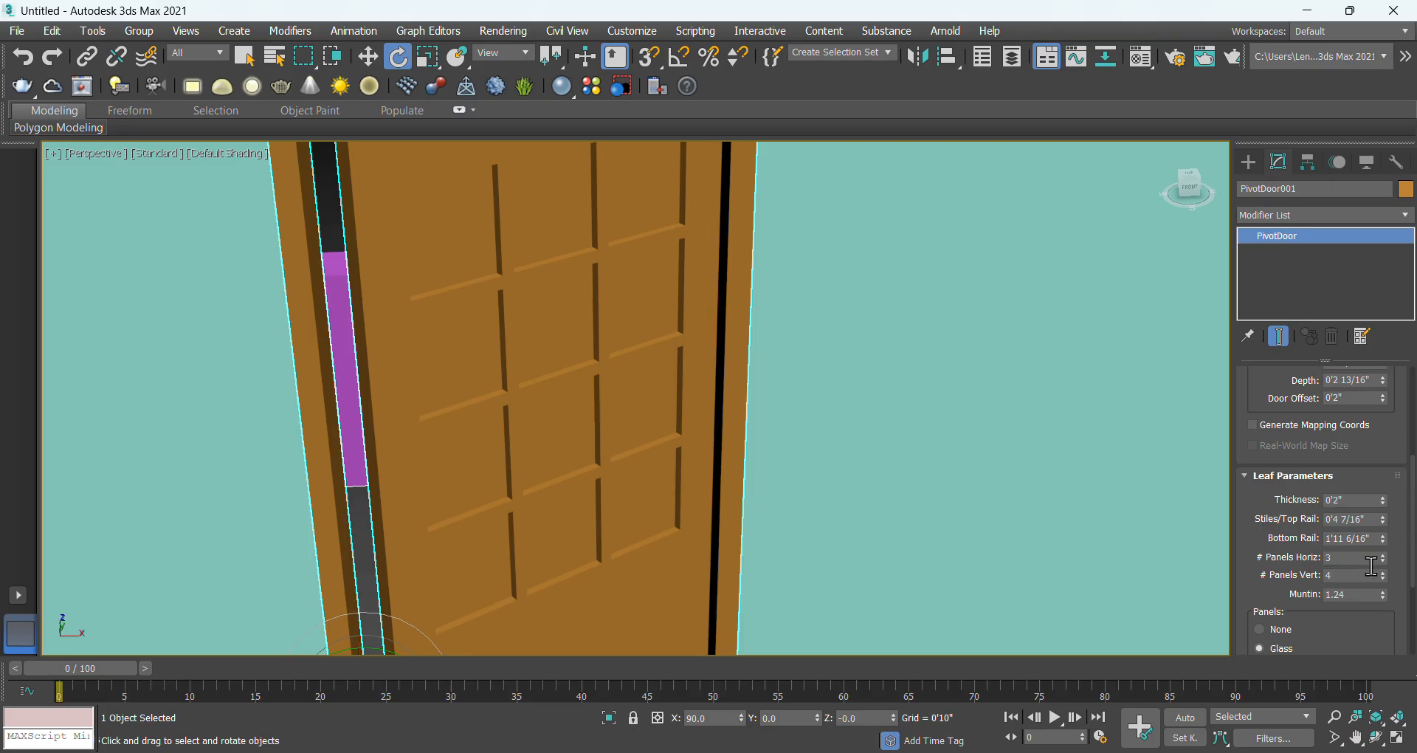
pyautogui.scroll(-10, 762, 405)
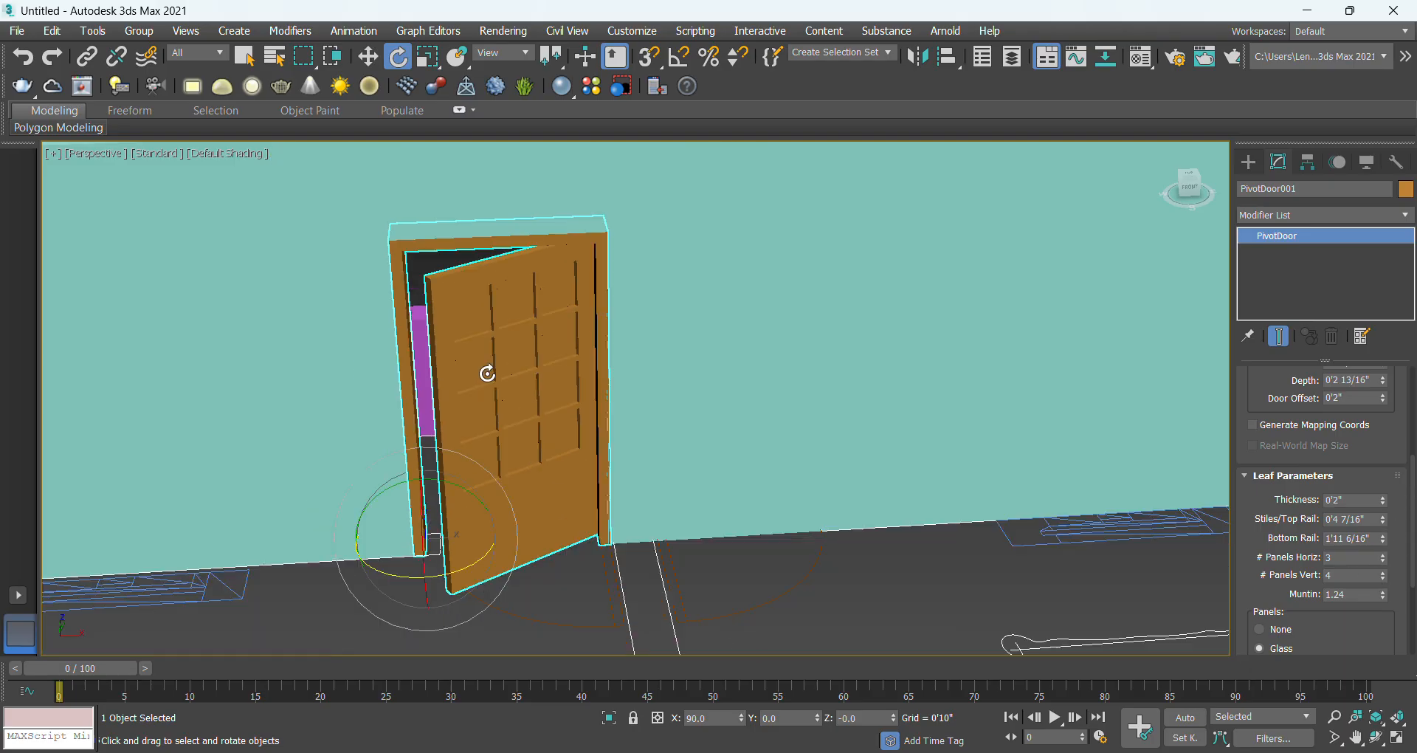
pyautogui.click(389, 192)
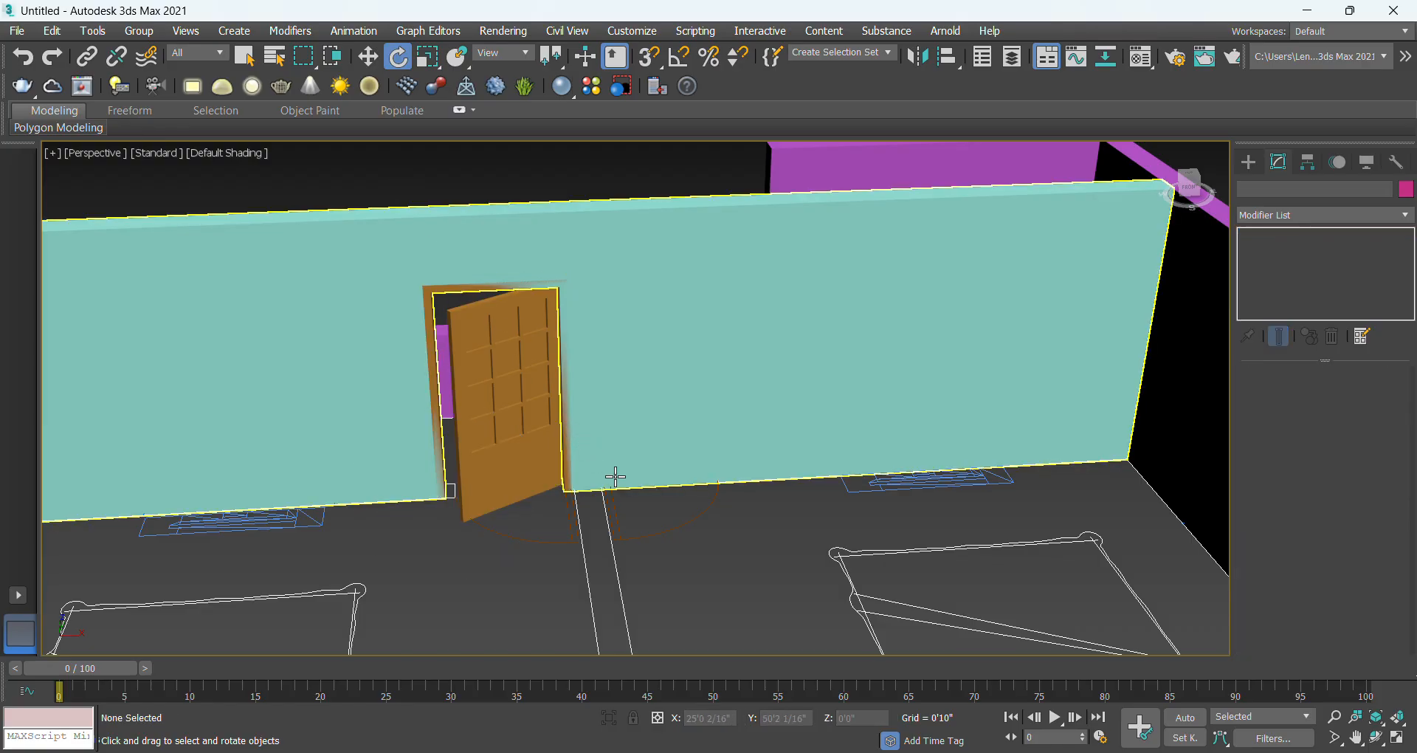
# Clone the brown pivot door as one independent copy named PivotDoor002, placed along the X axis beside the original in the wall.
pyautogui.click(466, 443)
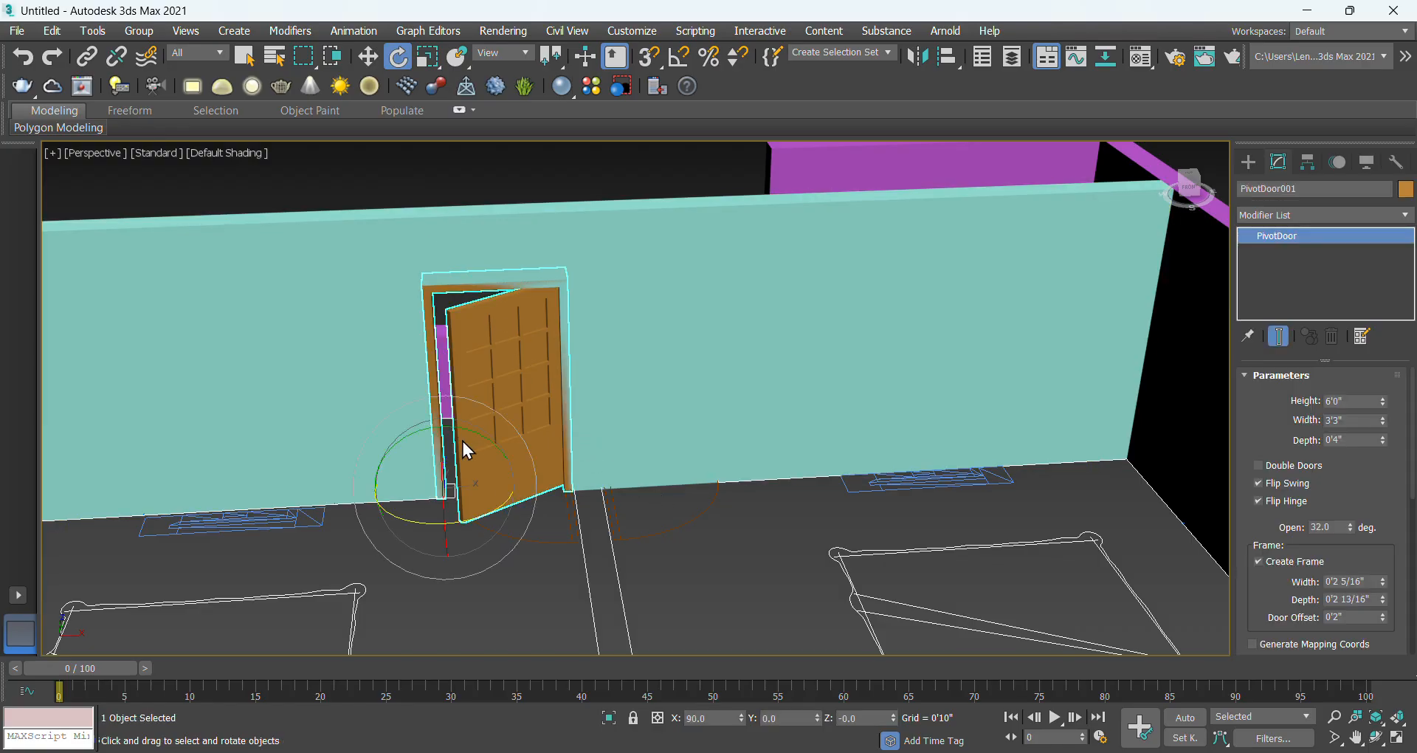
pyautogui.click(368, 57)
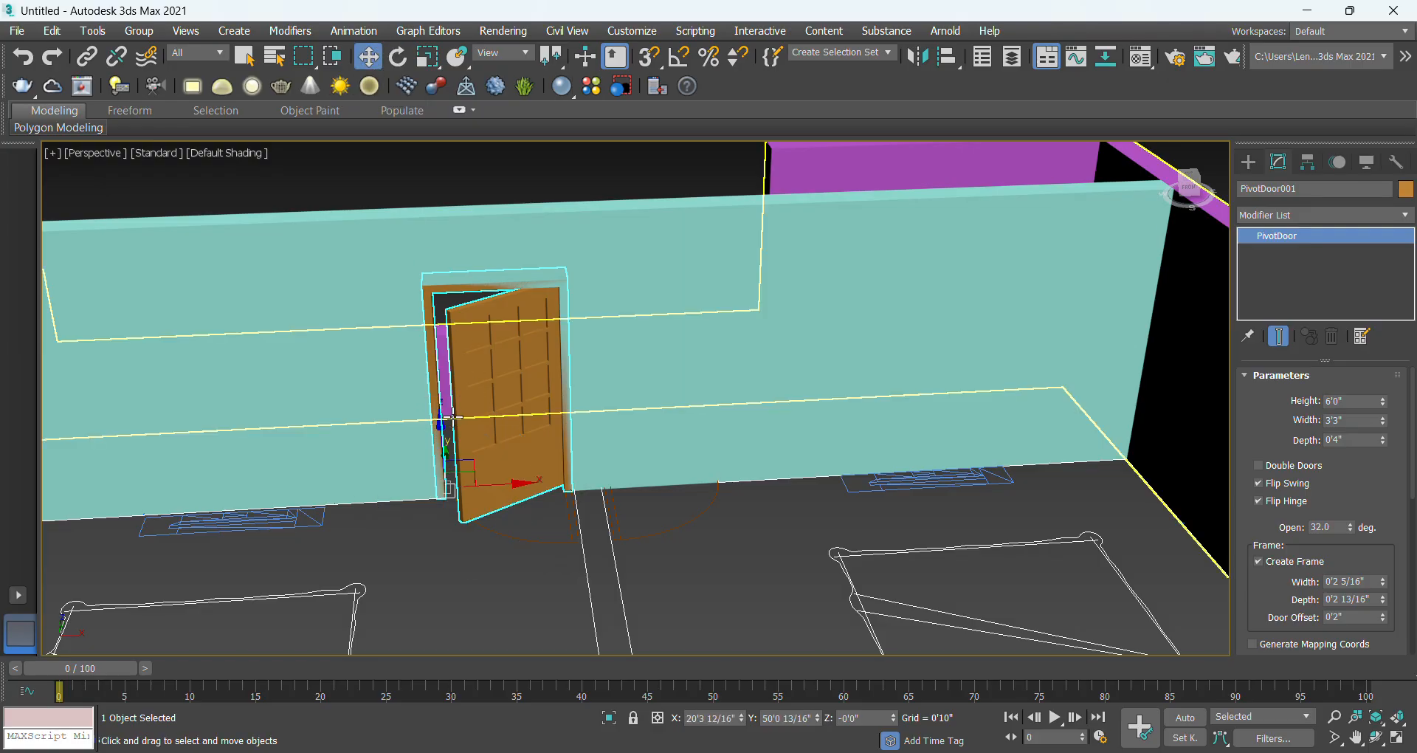
pyautogui.keyDown('shift'); pyautogui.moveTo(506, 486); pyautogui.dragTo(655, 475); pyautogui.keyUp('shift')
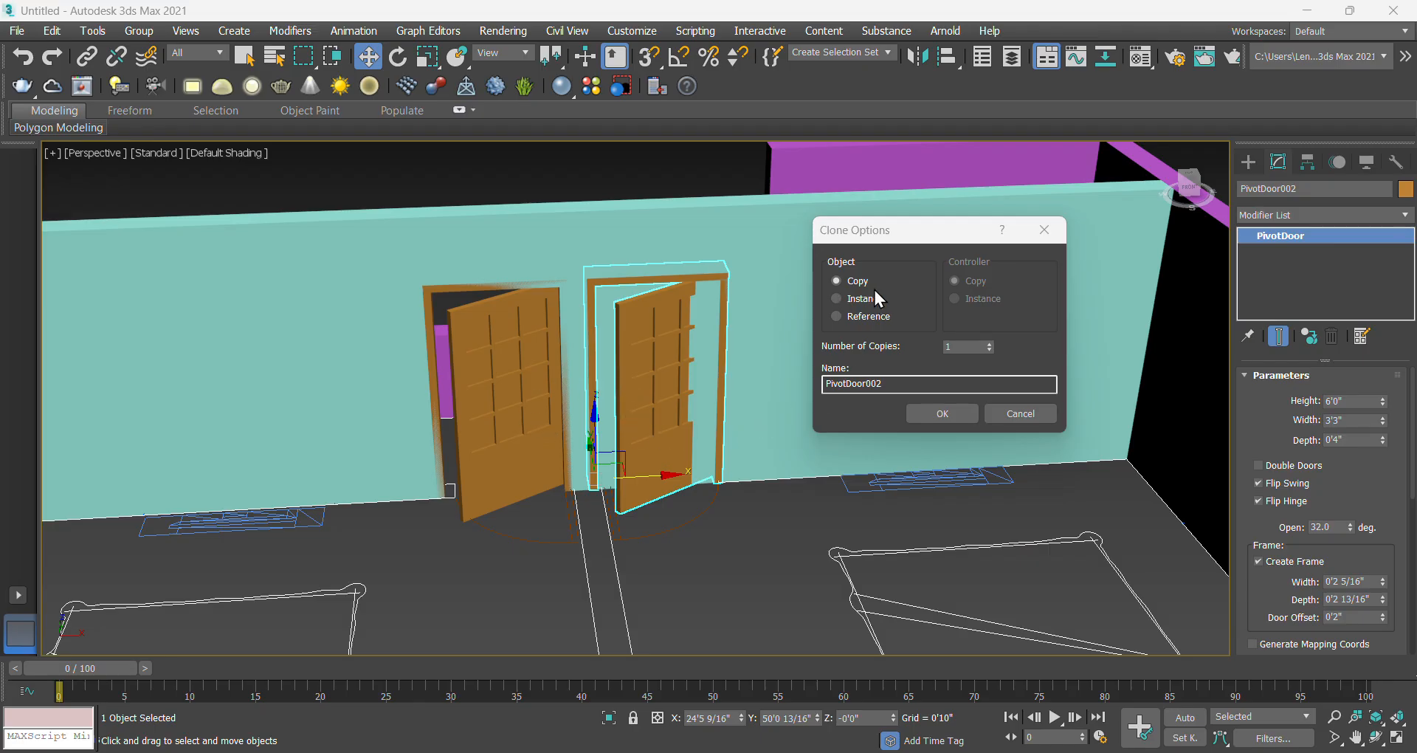
pyautogui.click(943, 413)
pyautogui.scroll(4, 676, 482)
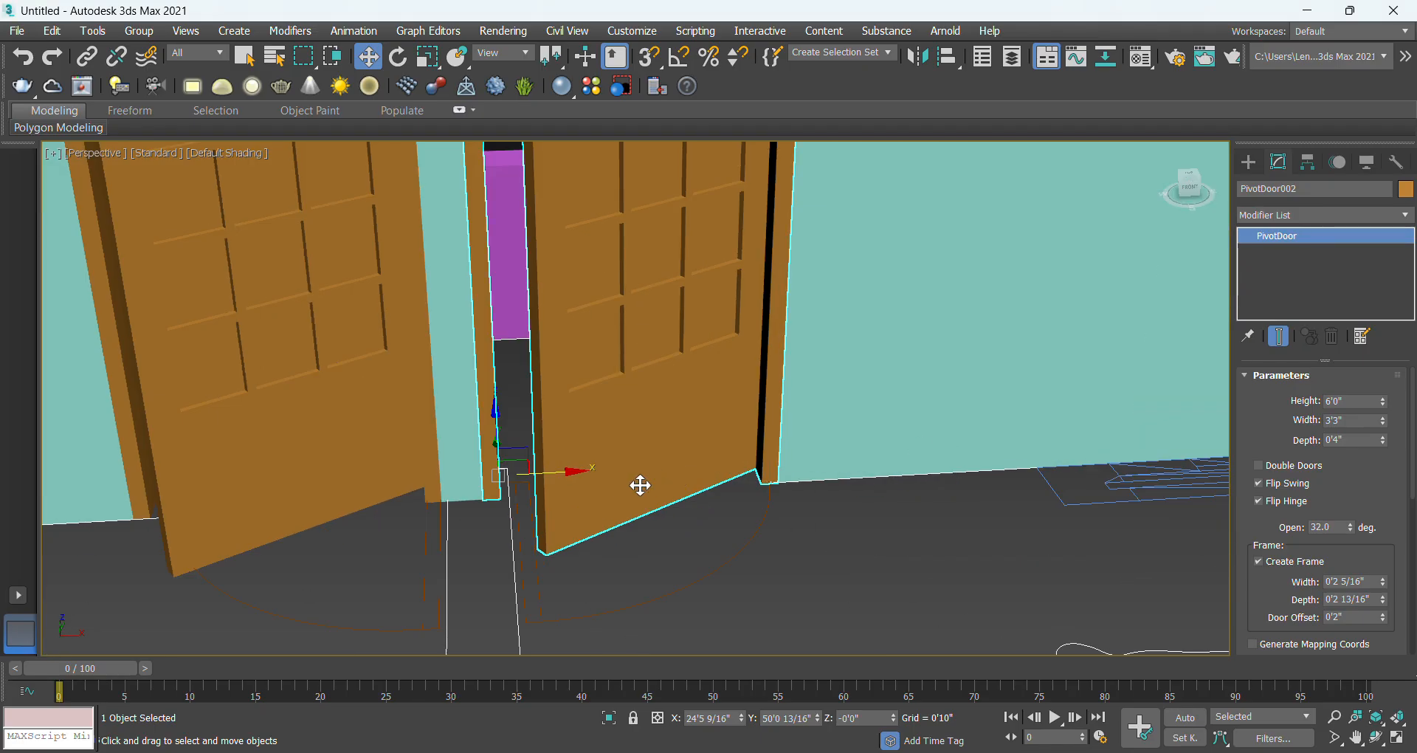
pyautogui.scroll(-2, 698, 515)
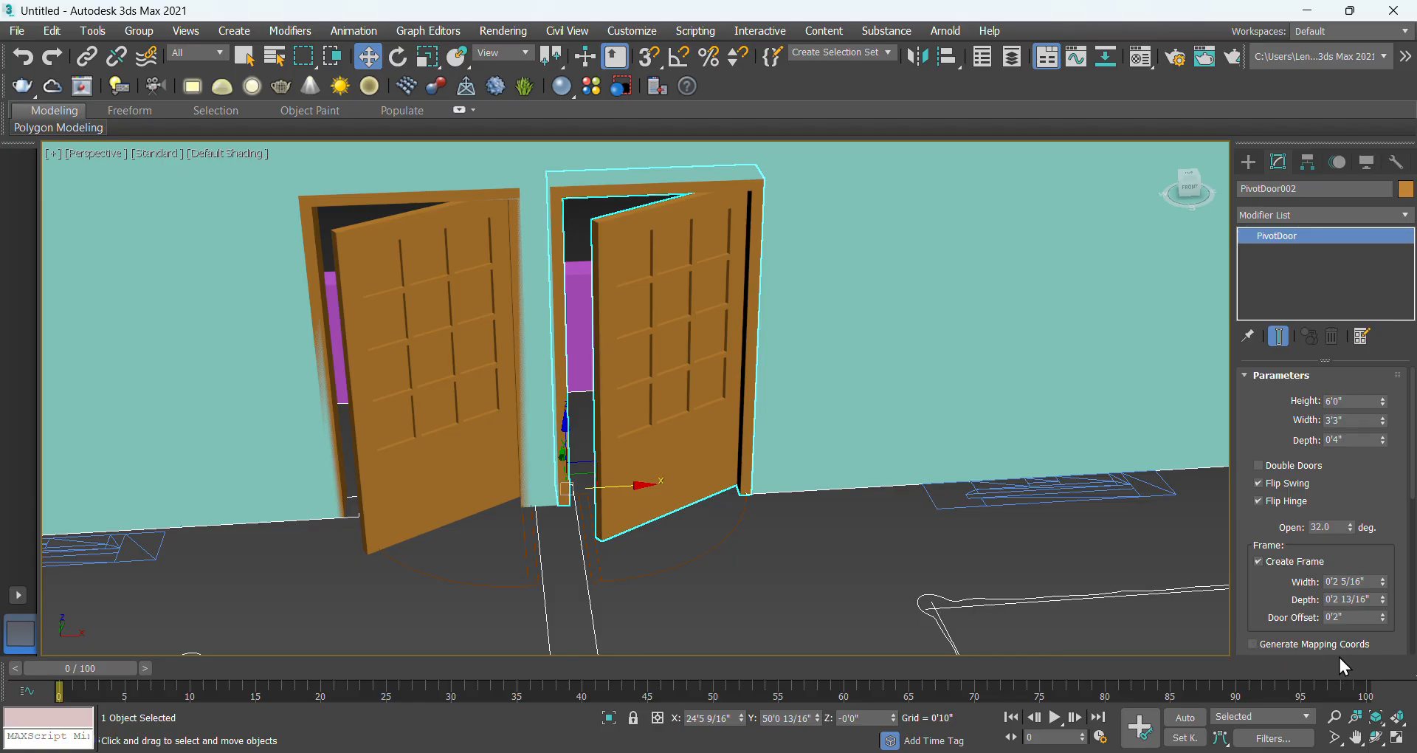
# In the four-viewport layout, move the copied door along X to about 24'10 1/16", beside the partition line in the Top view.
pyautogui.click(1398, 736)
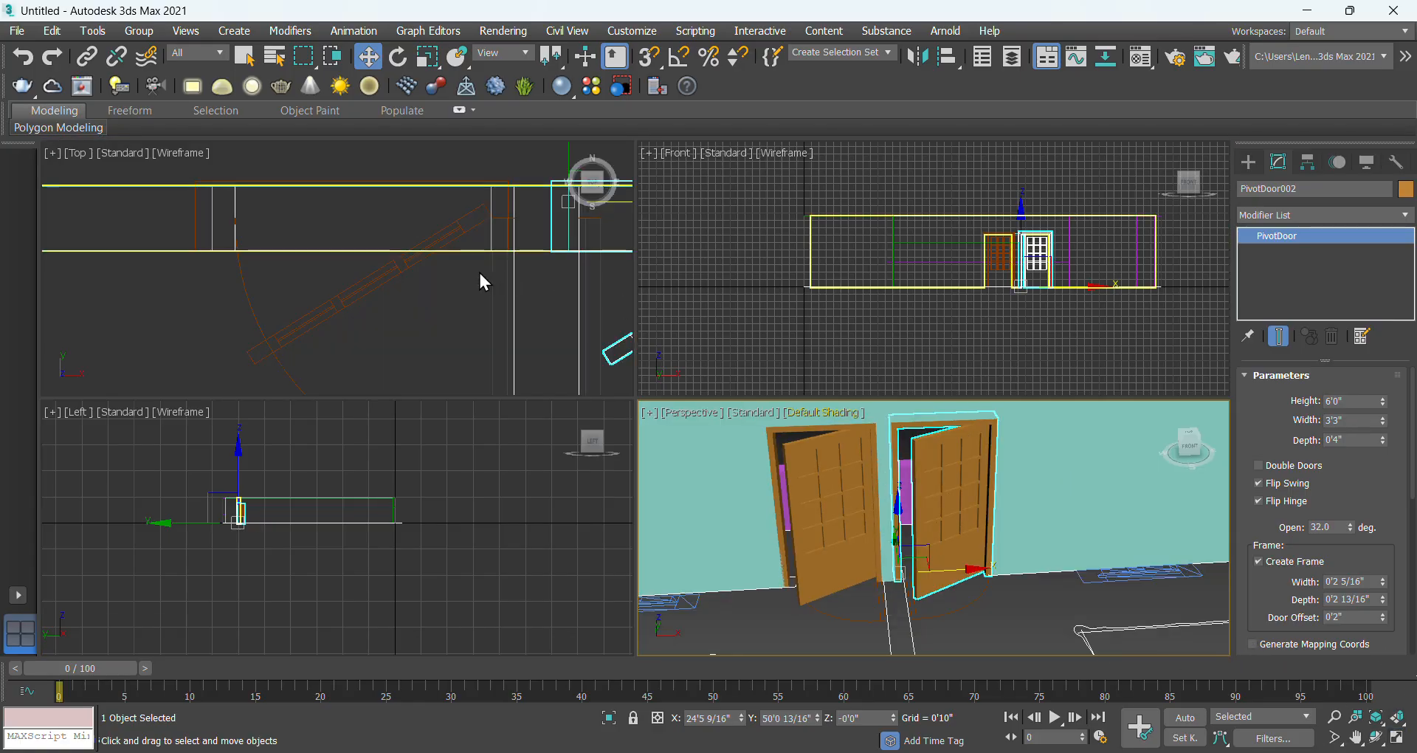
pyautogui.scroll(-3, 259, 258)
pyautogui.moveTo(438, 279); pyautogui.dragTo(373, 301, button='middle')
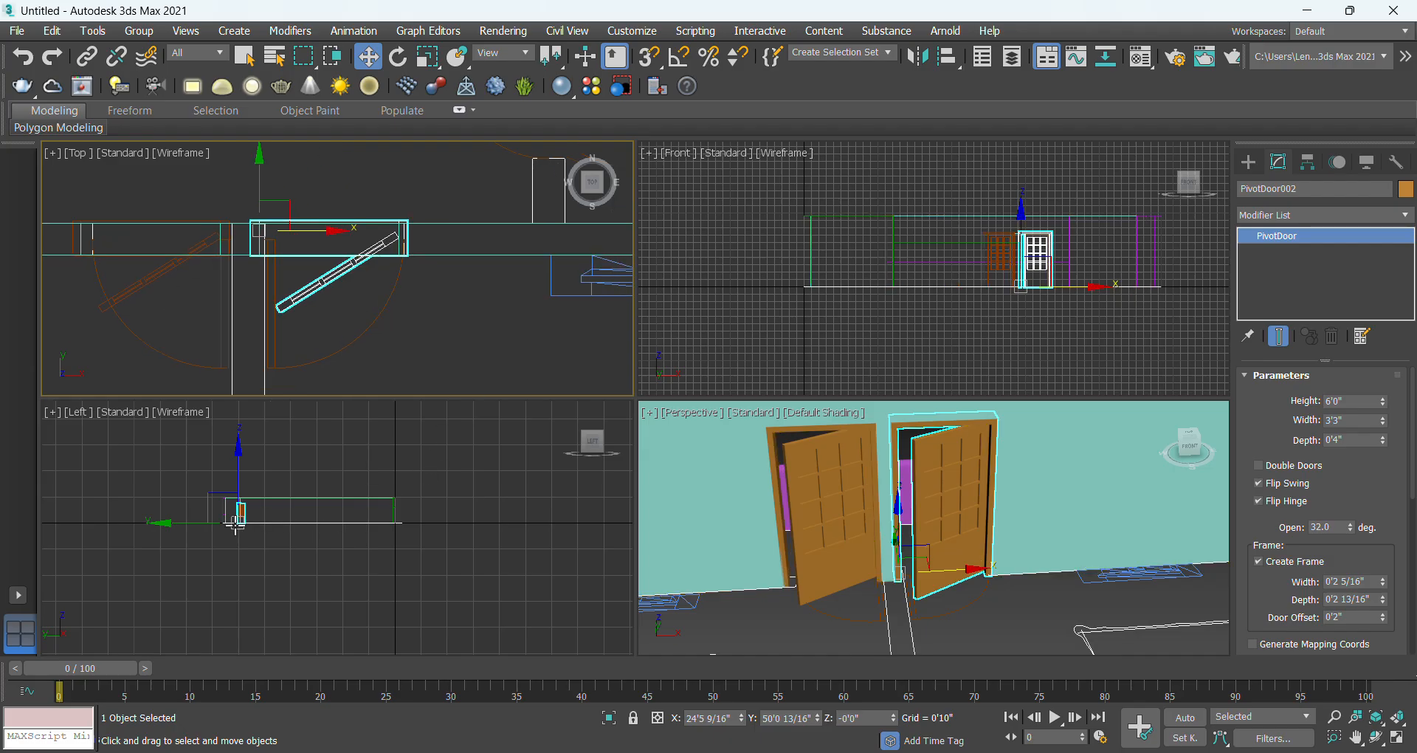
pyautogui.scroll(5, 234, 521)
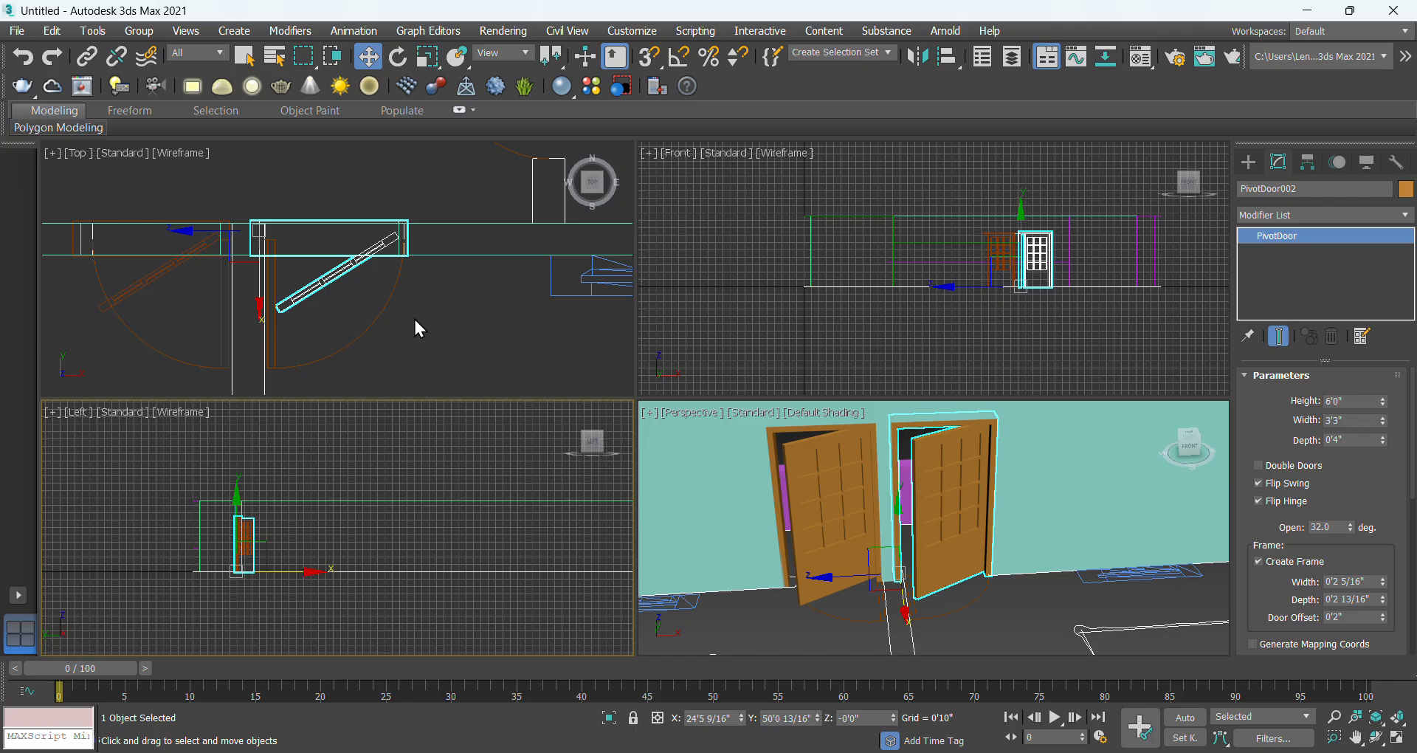
pyautogui.click(314, 224)
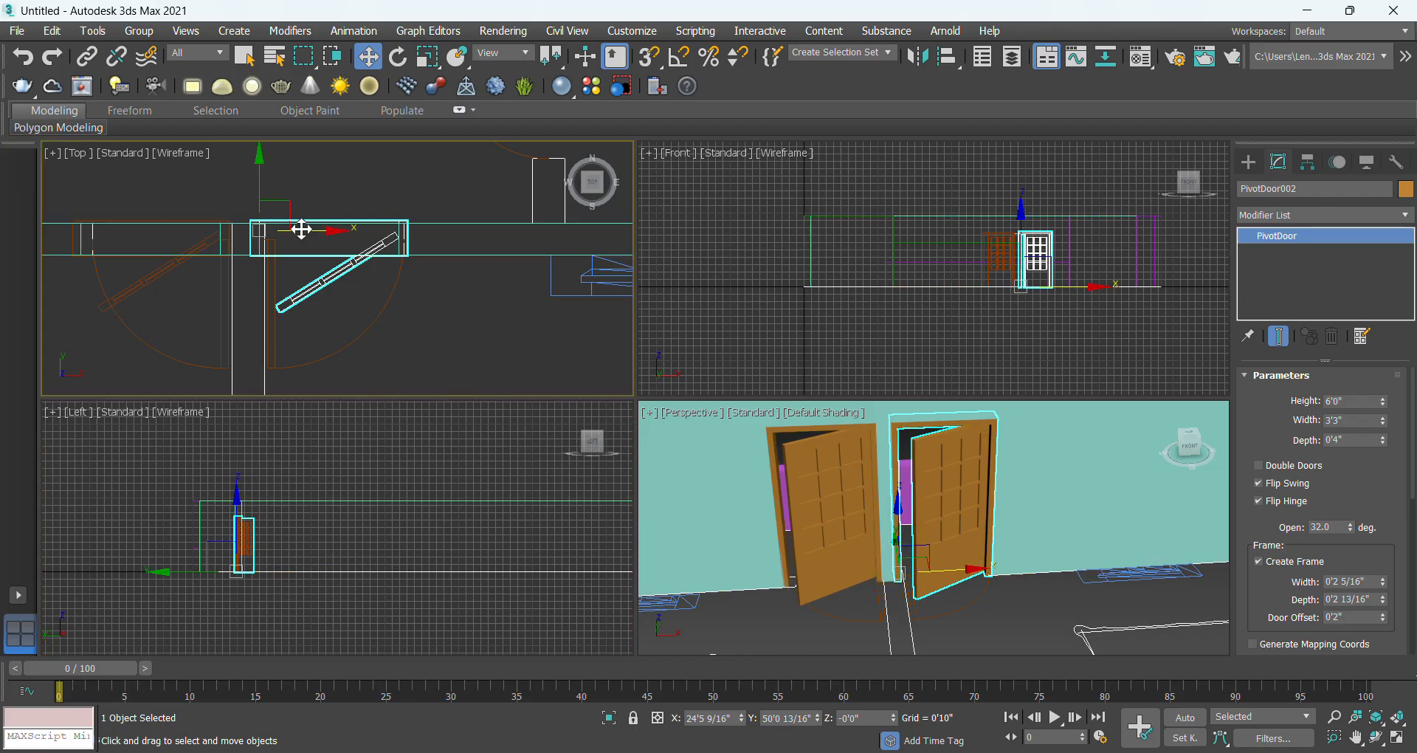
pyautogui.moveTo(302, 230); pyautogui.dragTo(319, 227)
pyautogui.scroll(4, 354, 277)
pyautogui.moveTo(390, 321); pyautogui.dragTo(384, 356, button='middle')
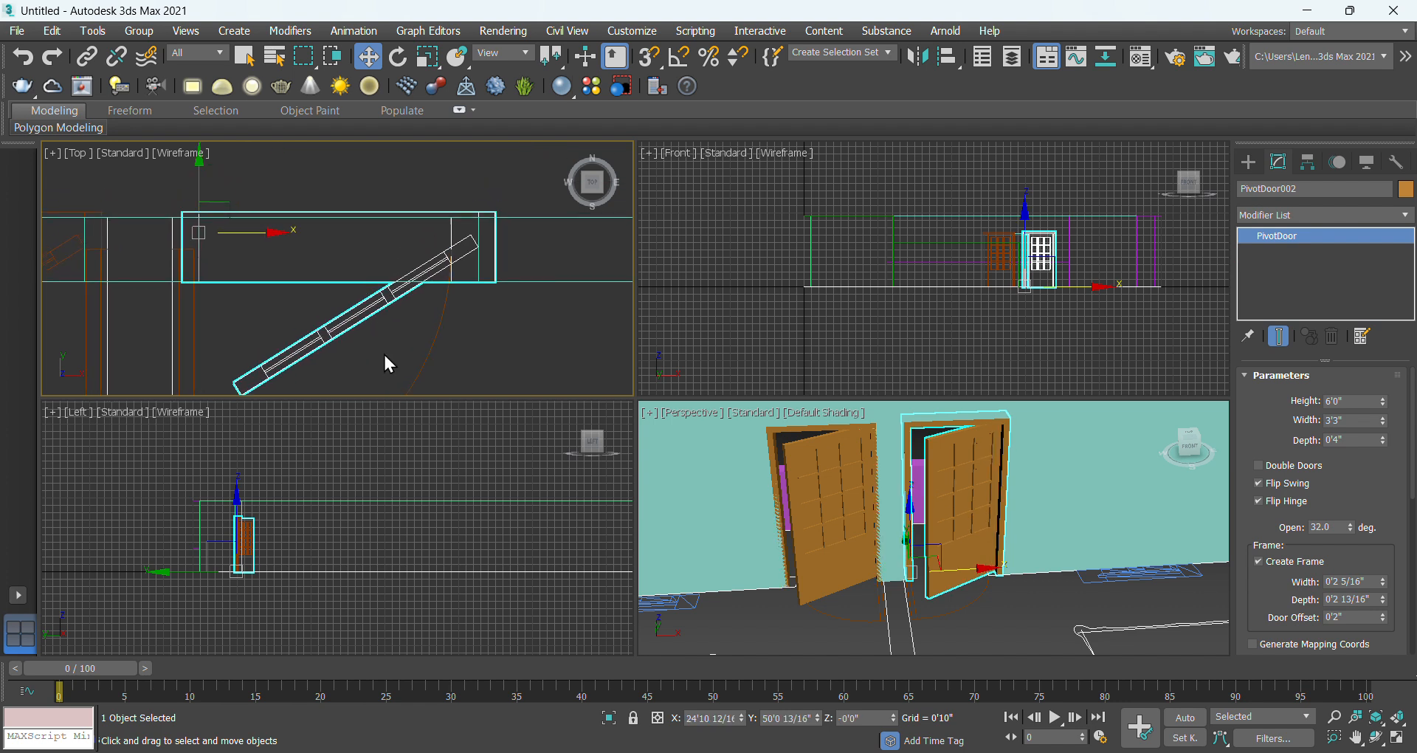
pyautogui.moveTo(264, 234); pyautogui.dragTo(262, 231)
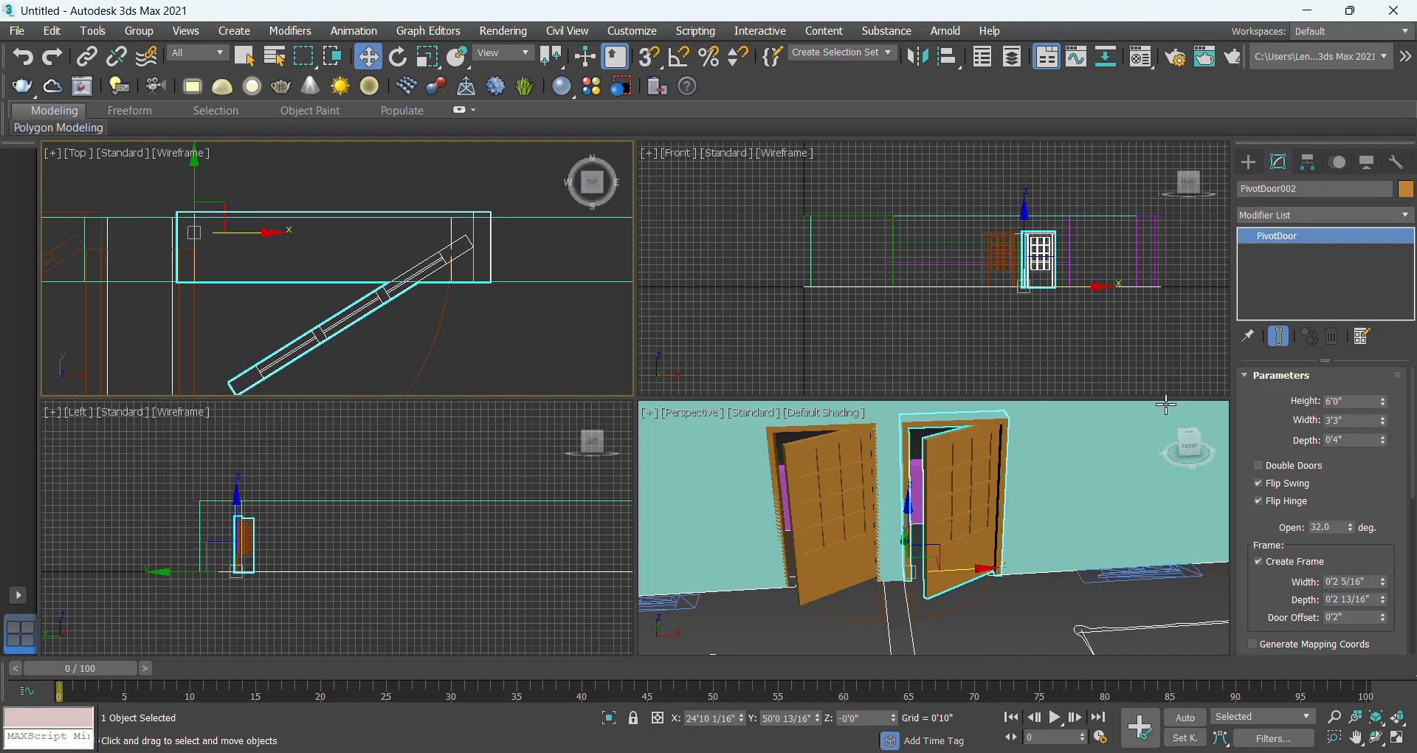
# Set the copied door's width to 3'0".
pyautogui.doubleClick(1347, 420)
pyautogui.write('3')
pyautogui.press('Return')
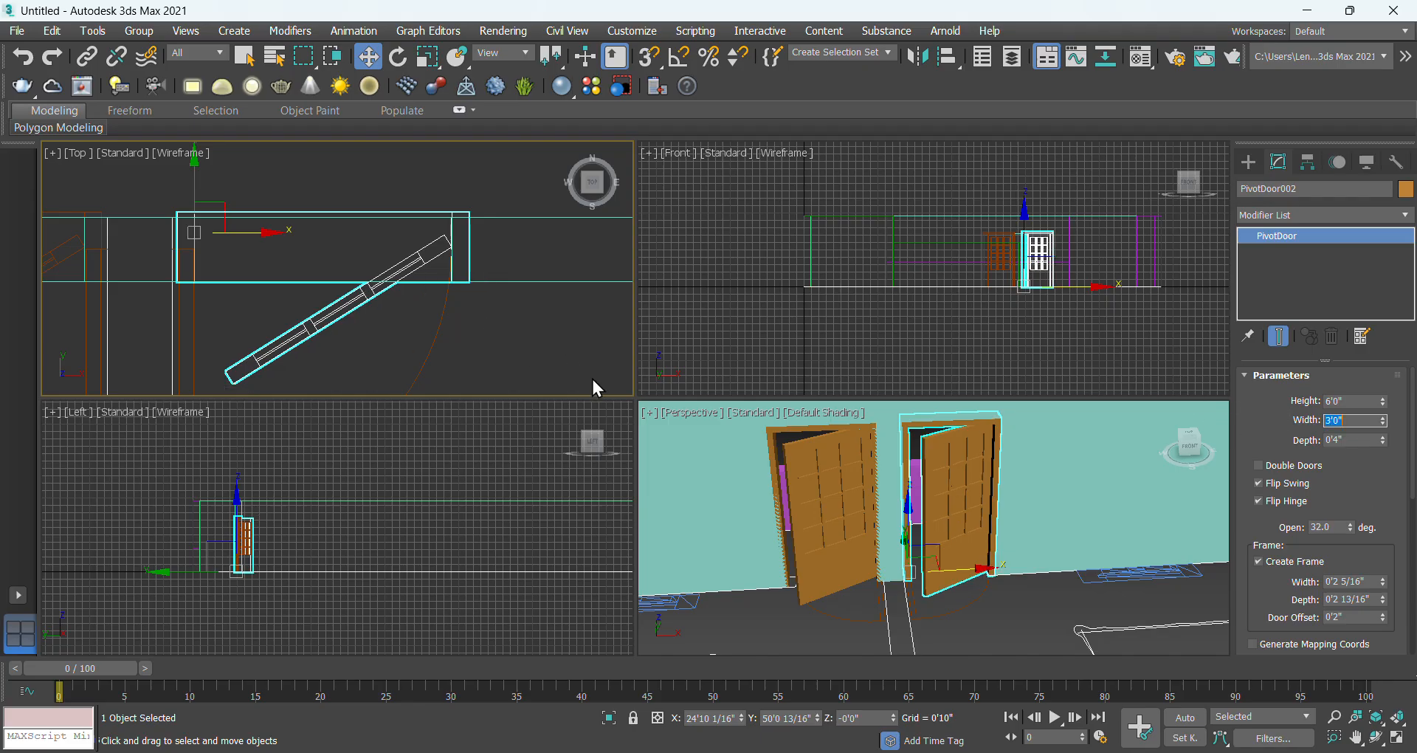
# Open the copied door to about 59.5 degrees and turn off Flip Hinge so it hinges at the partition side.
pyautogui.scroll(-4, 313, 331)
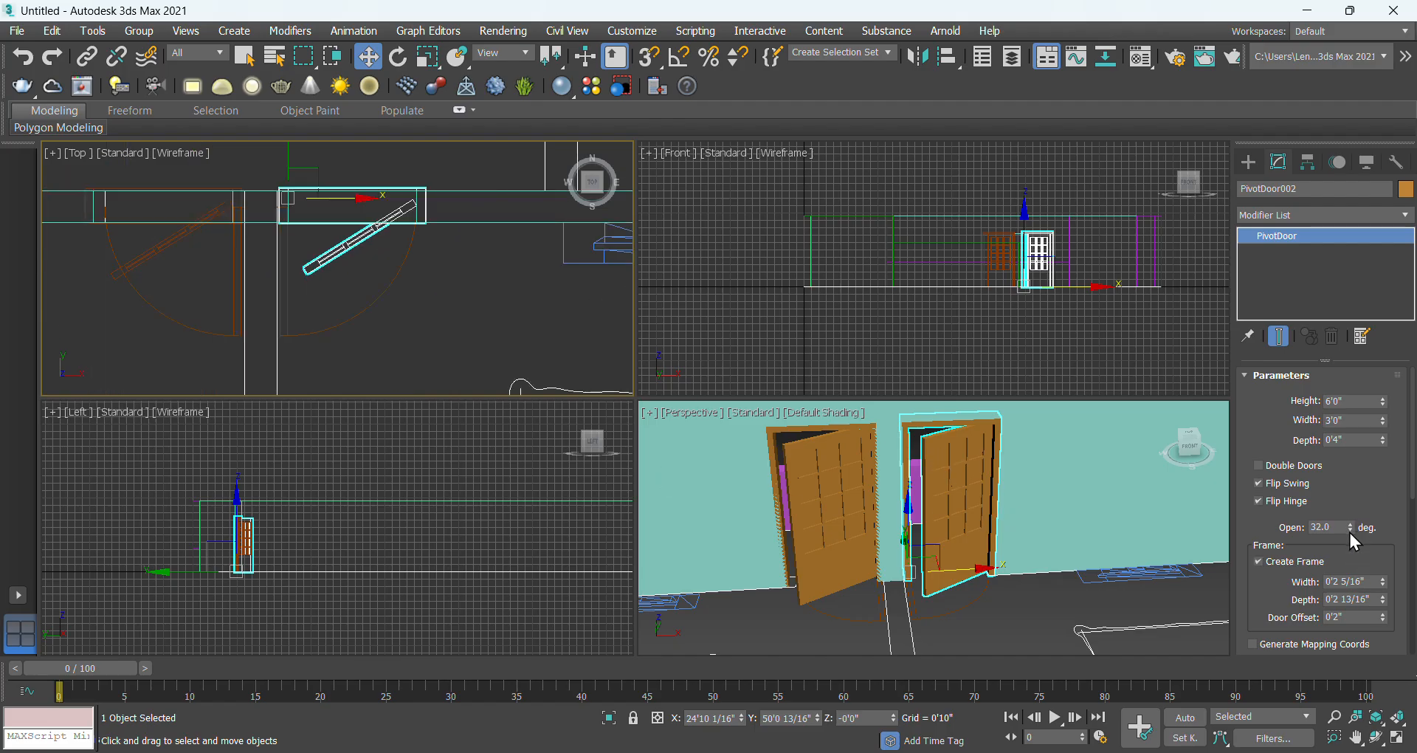
pyautogui.moveTo(1350, 527)
pyautogui.mouseDown()
pyautogui.moveTo(1330, 468)
pyautogui.moveTo(1330, 486)
pyautogui.moveTo(1343, 476)
pyautogui.moveTo(1348, 592)
pyautogui.moveTo(1352, 516)
pyautogui.mouseUp()
pyautogui.click(1259, 501)
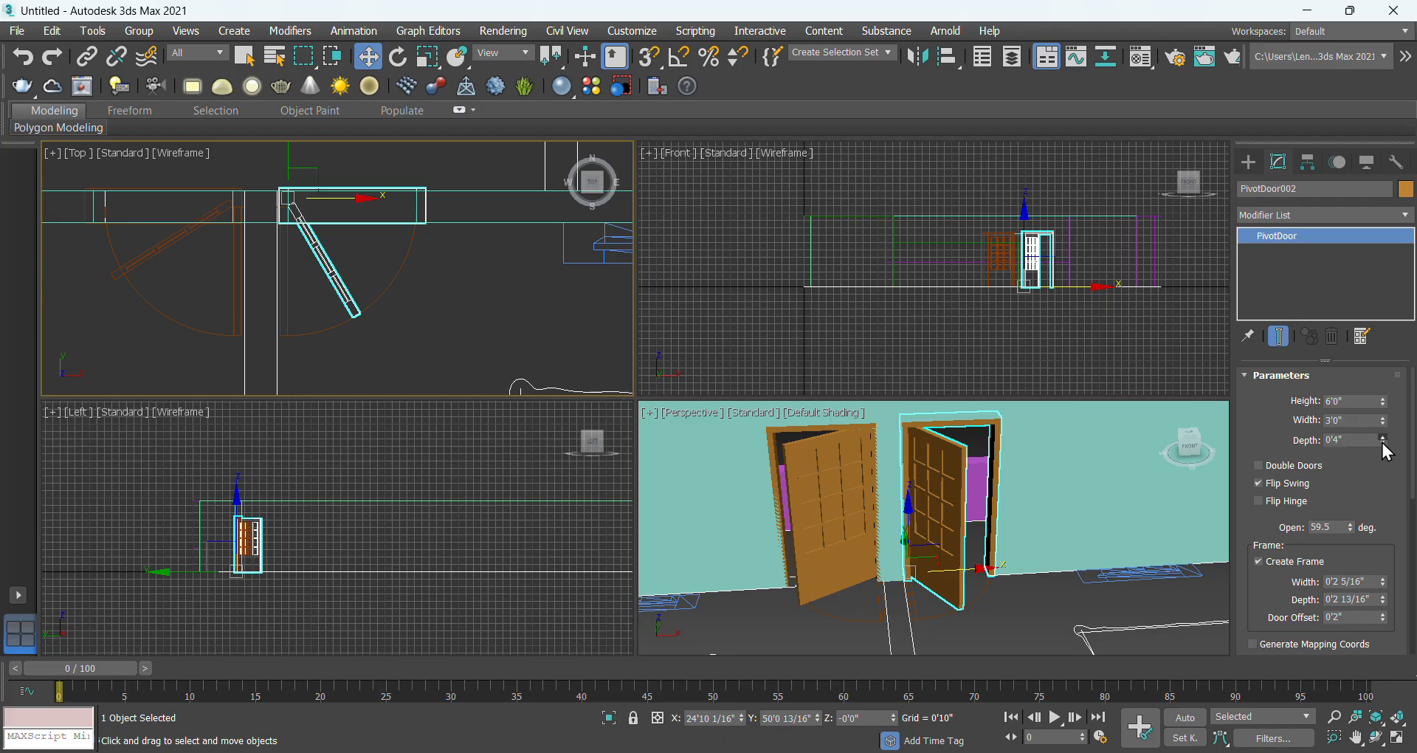
# Set the copied door's depth to about 0'1 12/16" and move it along Y to about 49'11 5/16", centered in the wall thickness.
pyautogui.moveTo(1383, 444); pyautogui.dragTo(1382, 483)
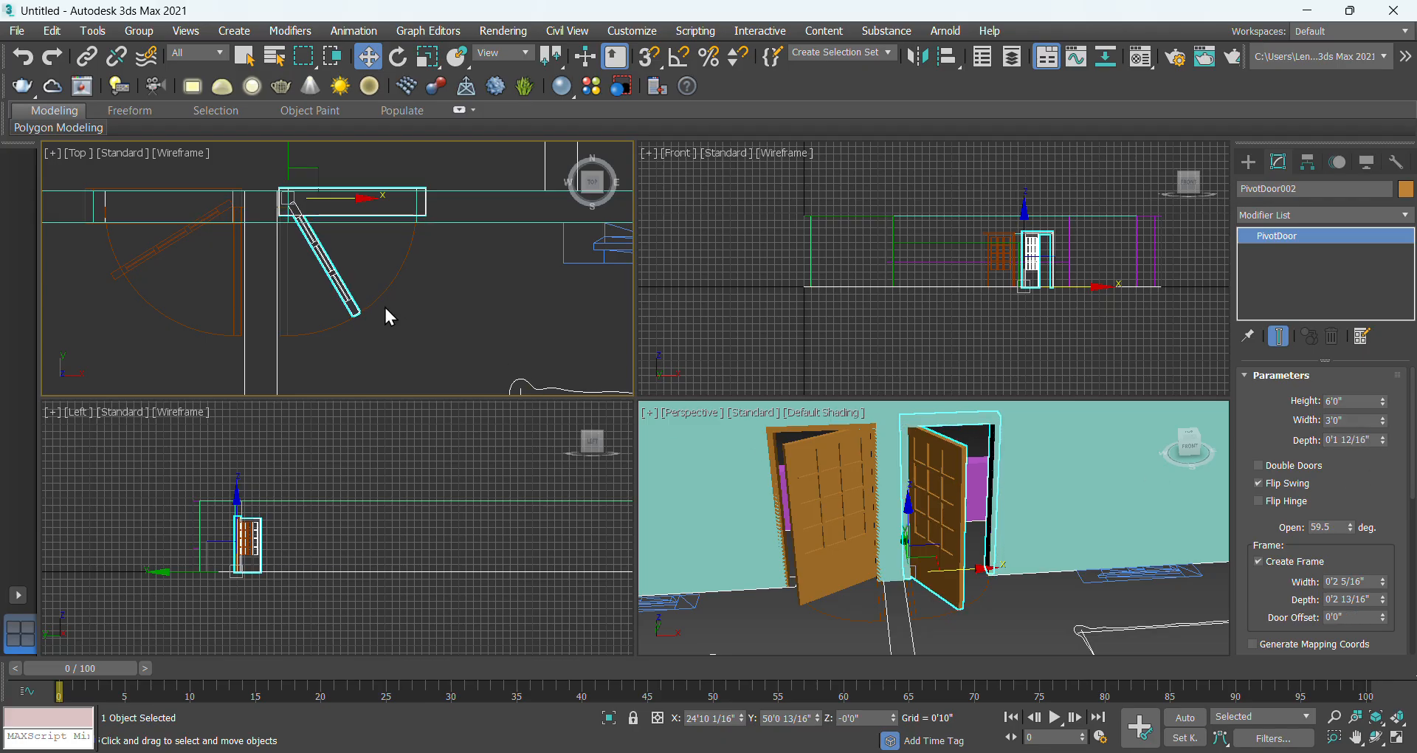
pyautogui.click(409, 275)
pyautogui.click(325, 212)
pyautogui.moveTo(293, 165); pyautogui.dragTo(290, 168)
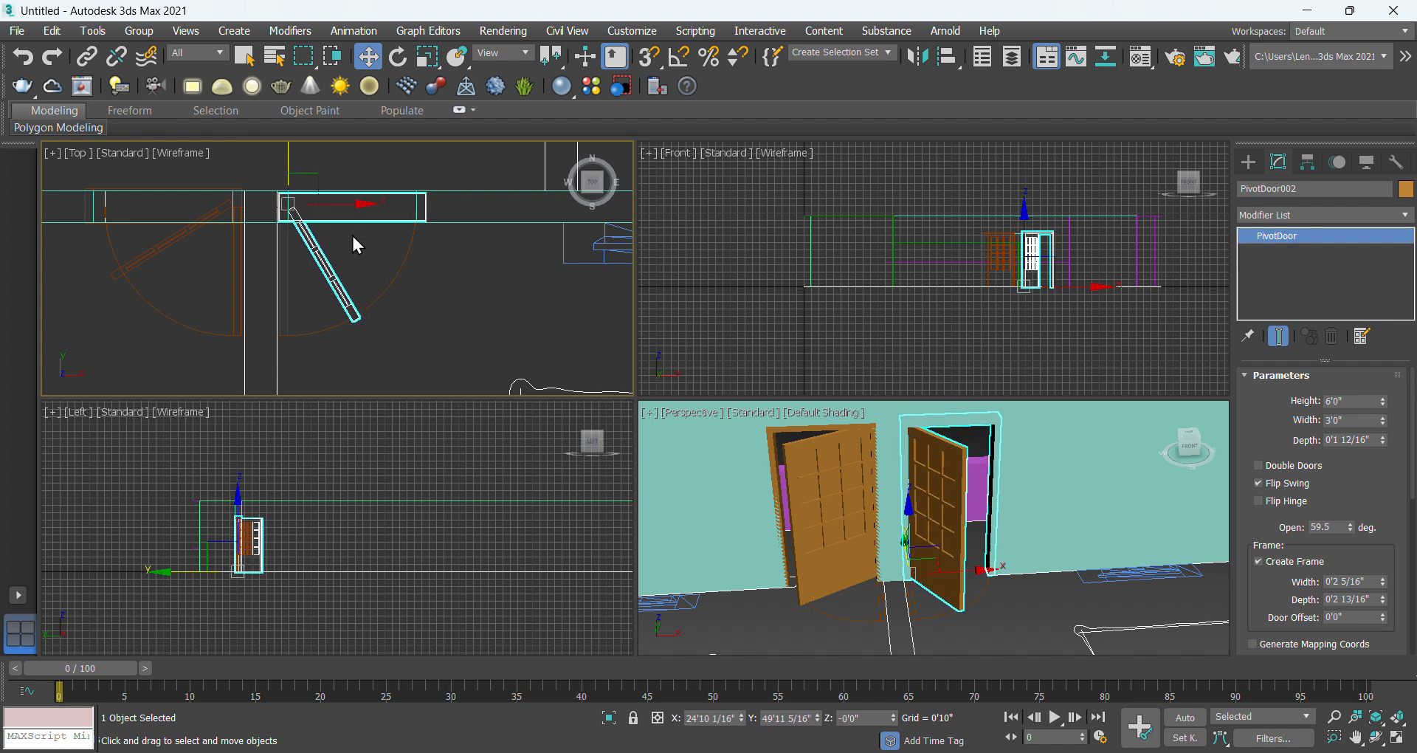
pyautogui.scroll(5, 351, 233)
pyautogui.scroll(-3, 354, 231)
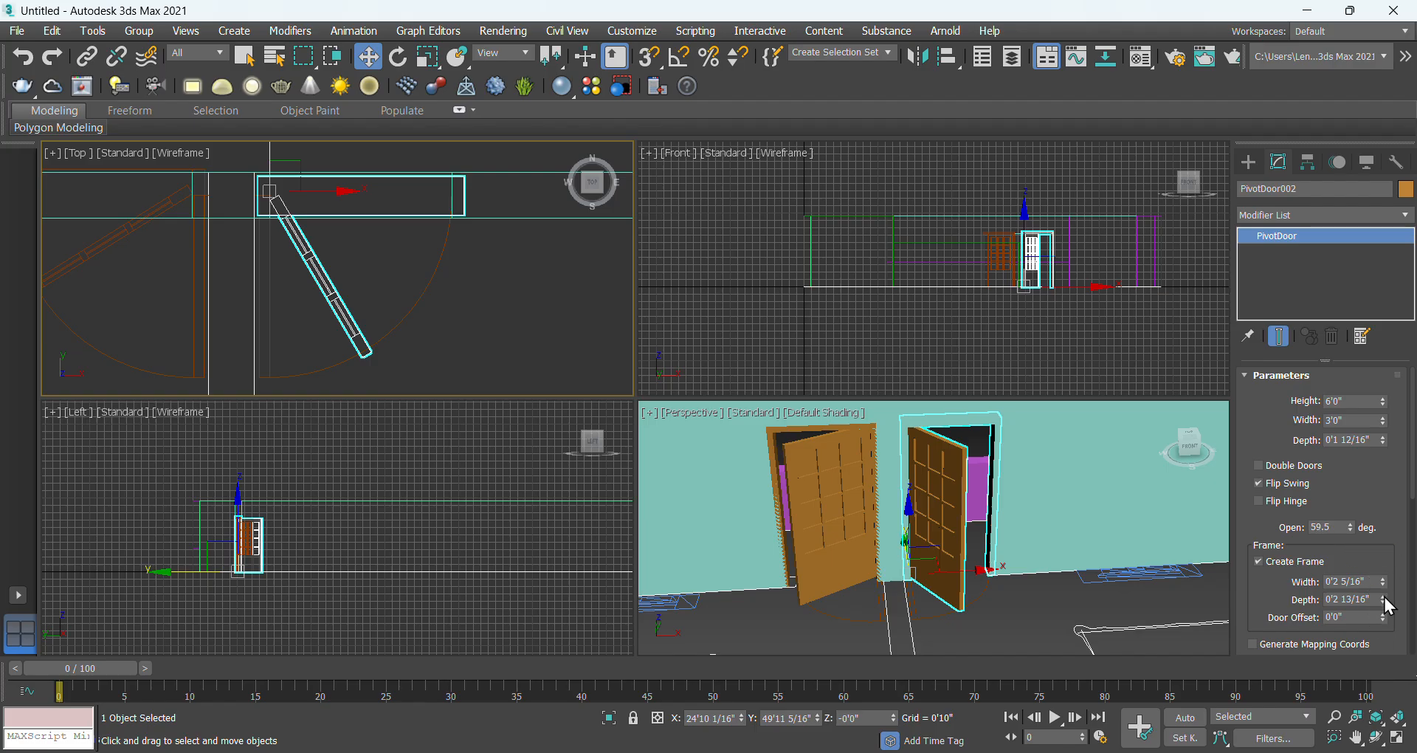
# Set the copied door's frame depth to about 0'4 7/16", reduce its opening angle, and deselect it.
pyautogui.moveTo(1385, 599); pyautogui.dragTo(1385, 562)
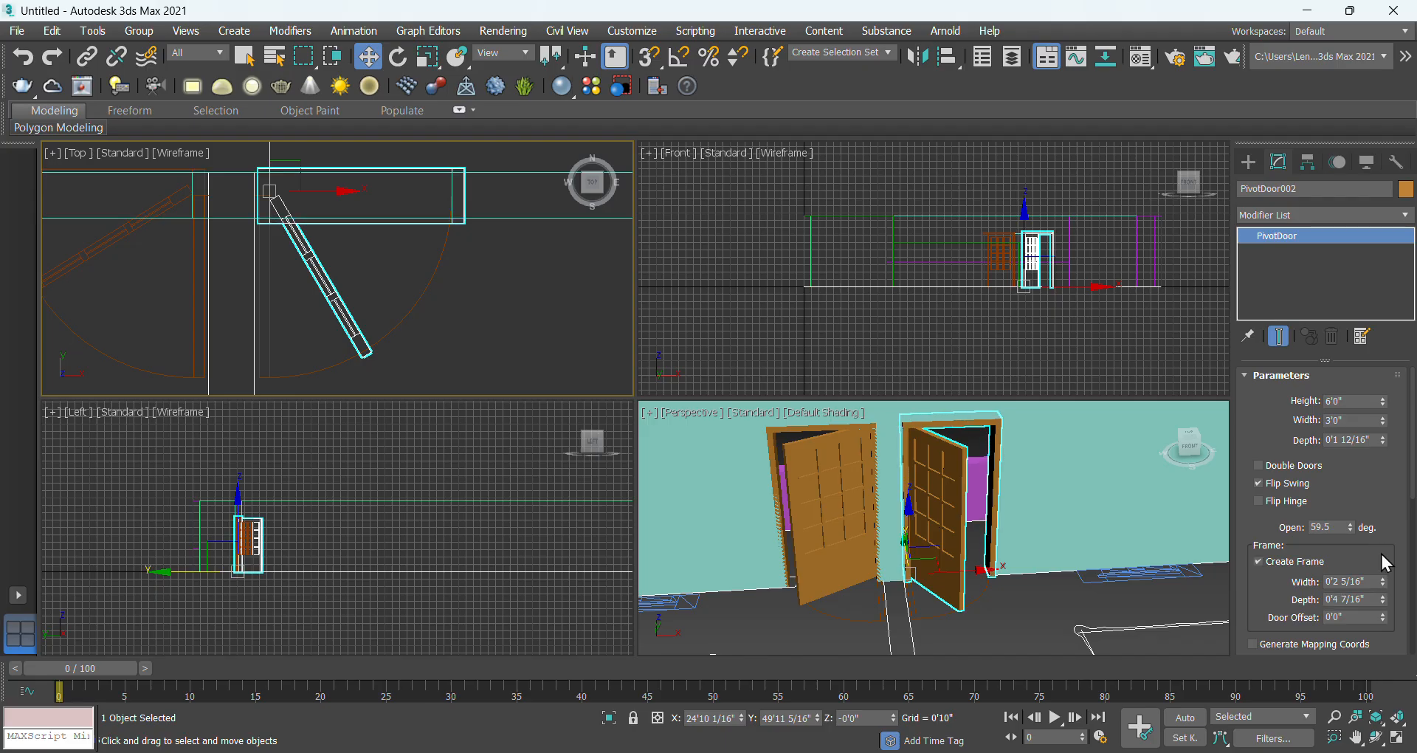
pyautogui.click(1007, 597)
pyautogui.click(950, 562)
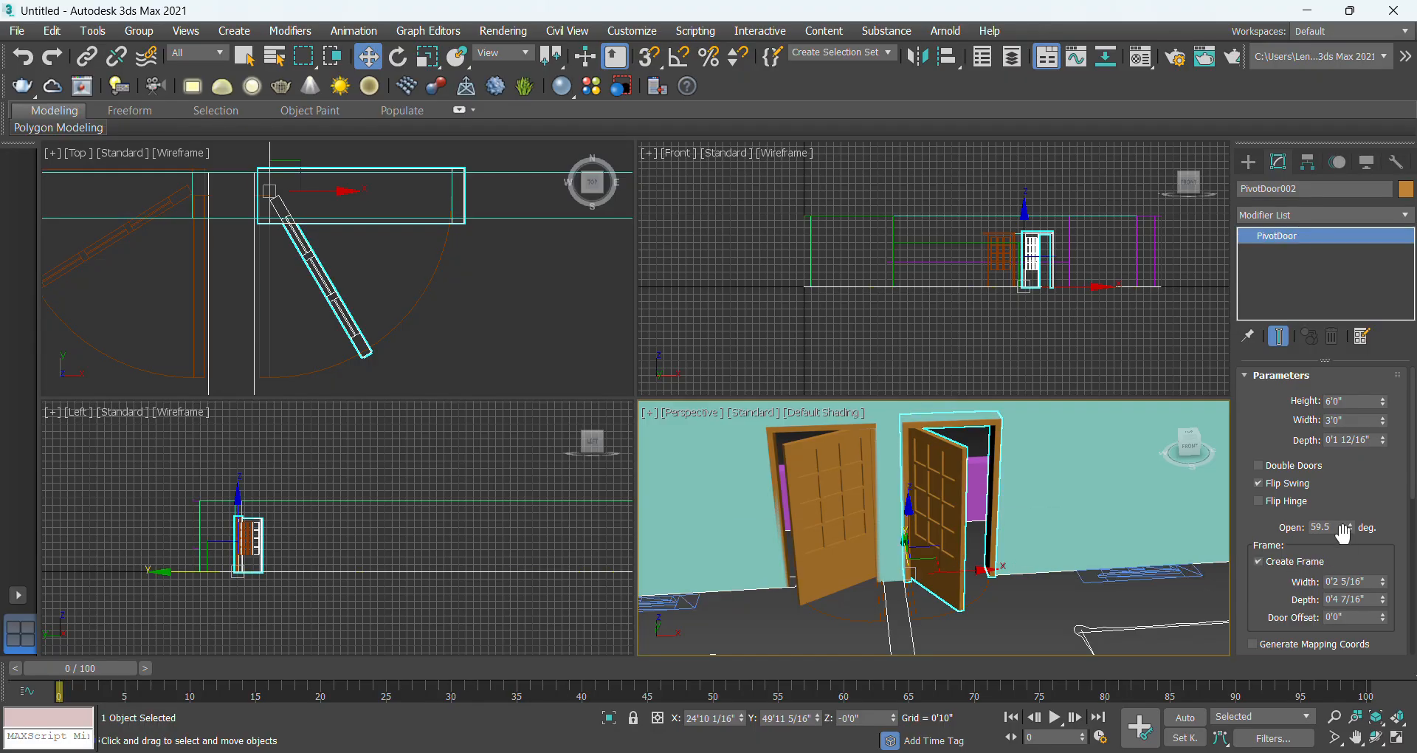
pyautogui.moveTo(1352, 528); pyautogui.dragTo(1352, 568)
pyautogui.click(473, 338)
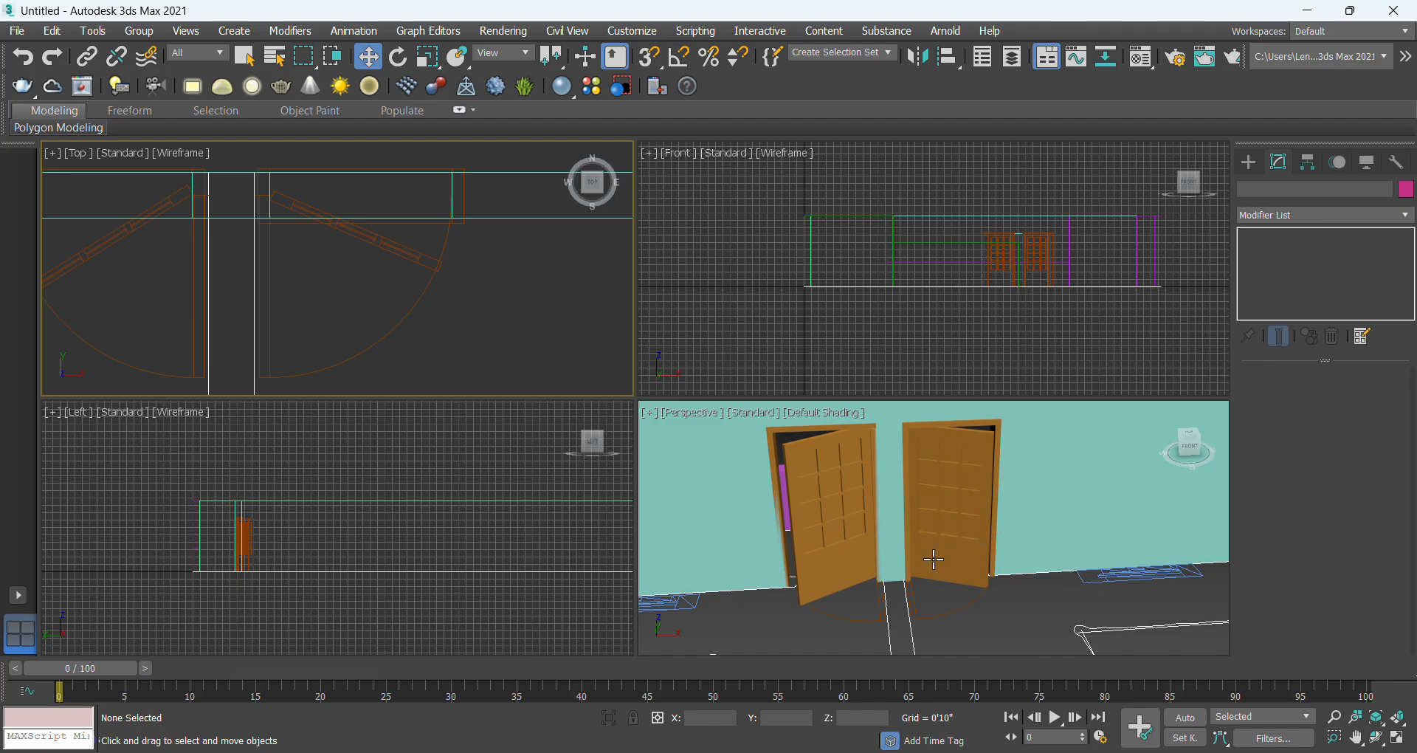
# Maximize the Perspective viewport with both doors and the surrounding bedroom walls in view.
pyautogui.scroll(-5, 934, 560)
pyautogui.moveTo(969, 596); pyautogui.dragTo(912, 576, button='middle')
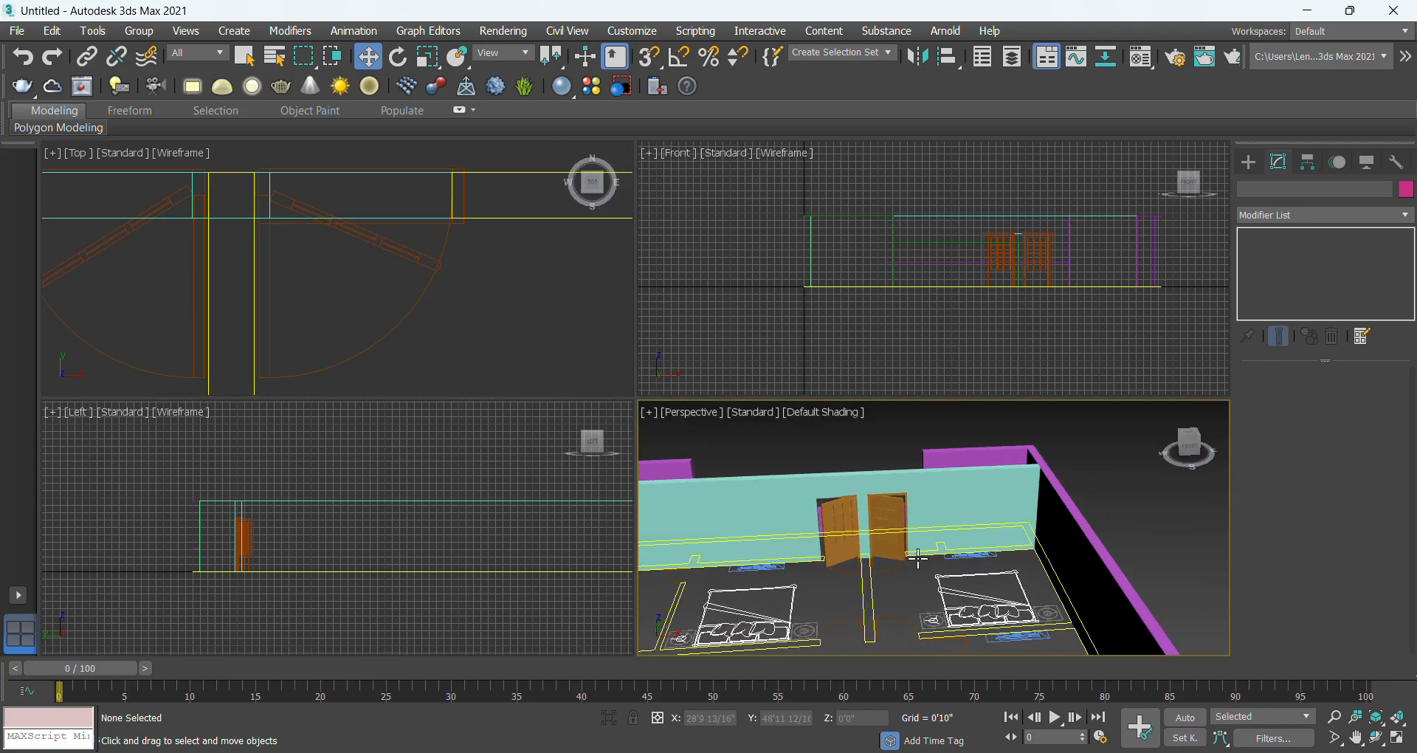
pyautogui.click(1398, 738)
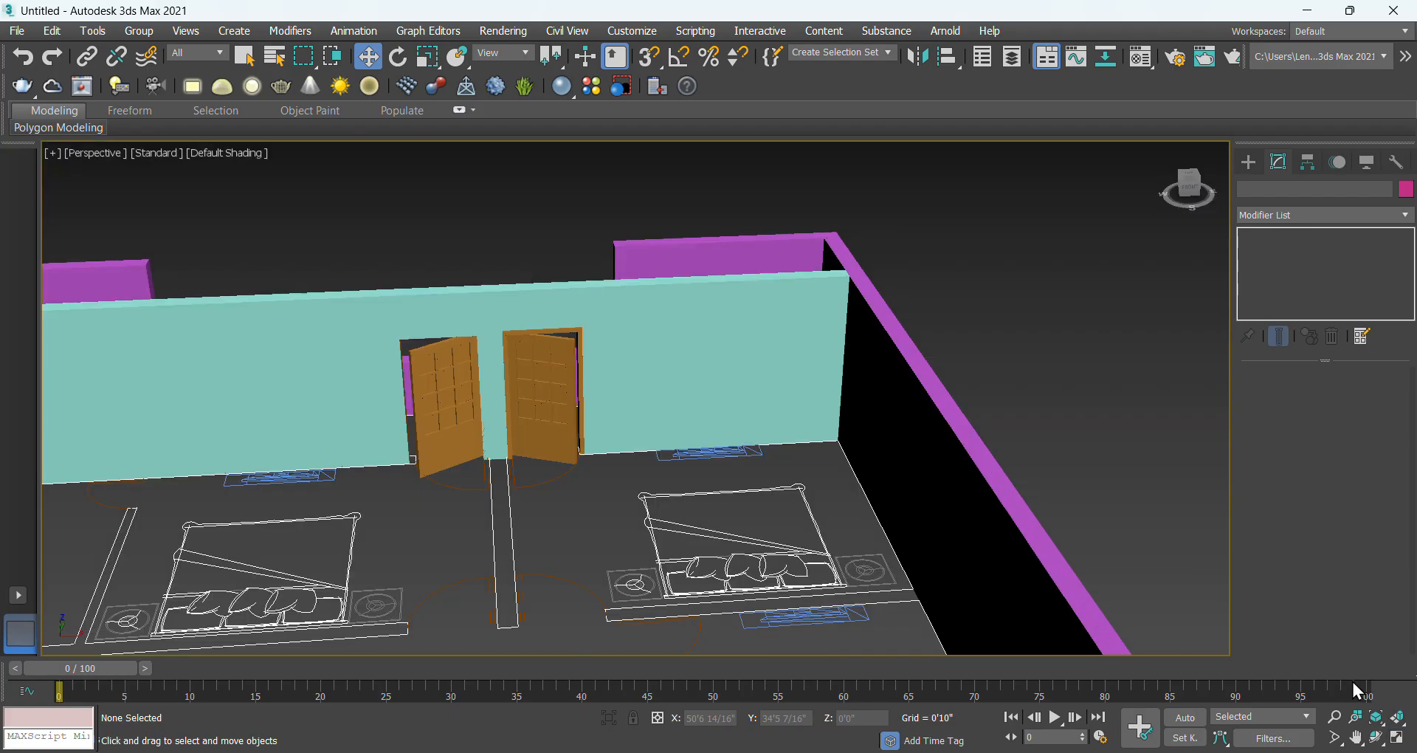
# Examine the window symbol on the right bedroom's outer wall from above in wireframe, and restore default shading.
pyautogui.click(1191, 179)
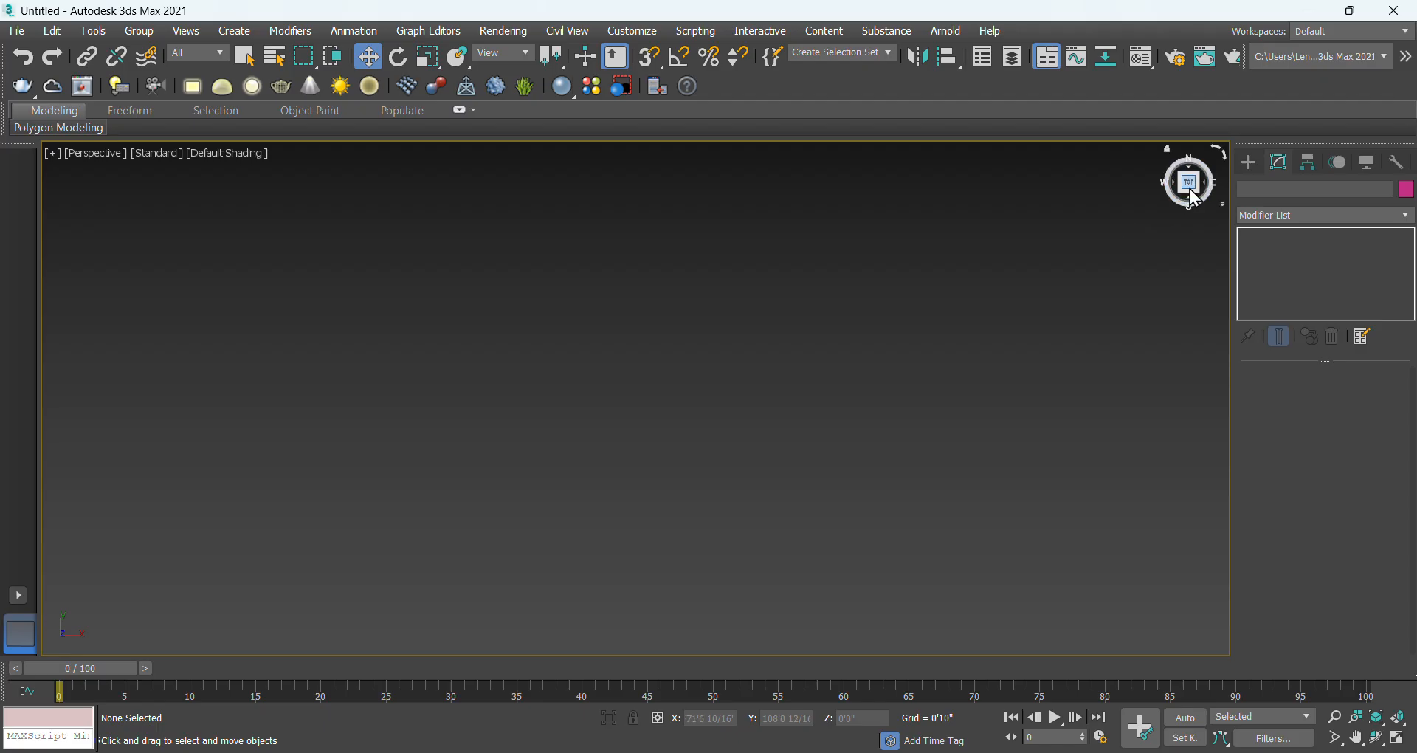
pyautogui.scroll(-10, 787, 306)
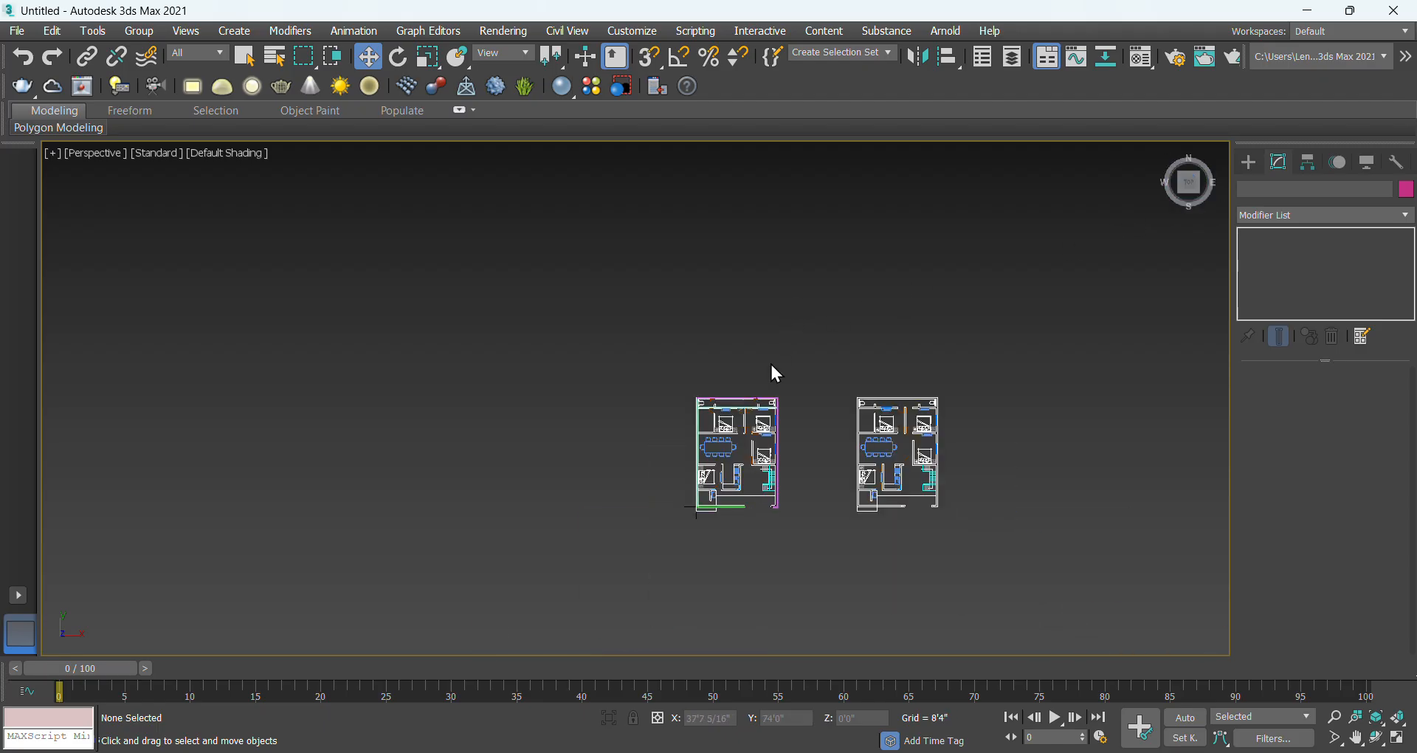
pyautogui.scroll(10, 776, 374)
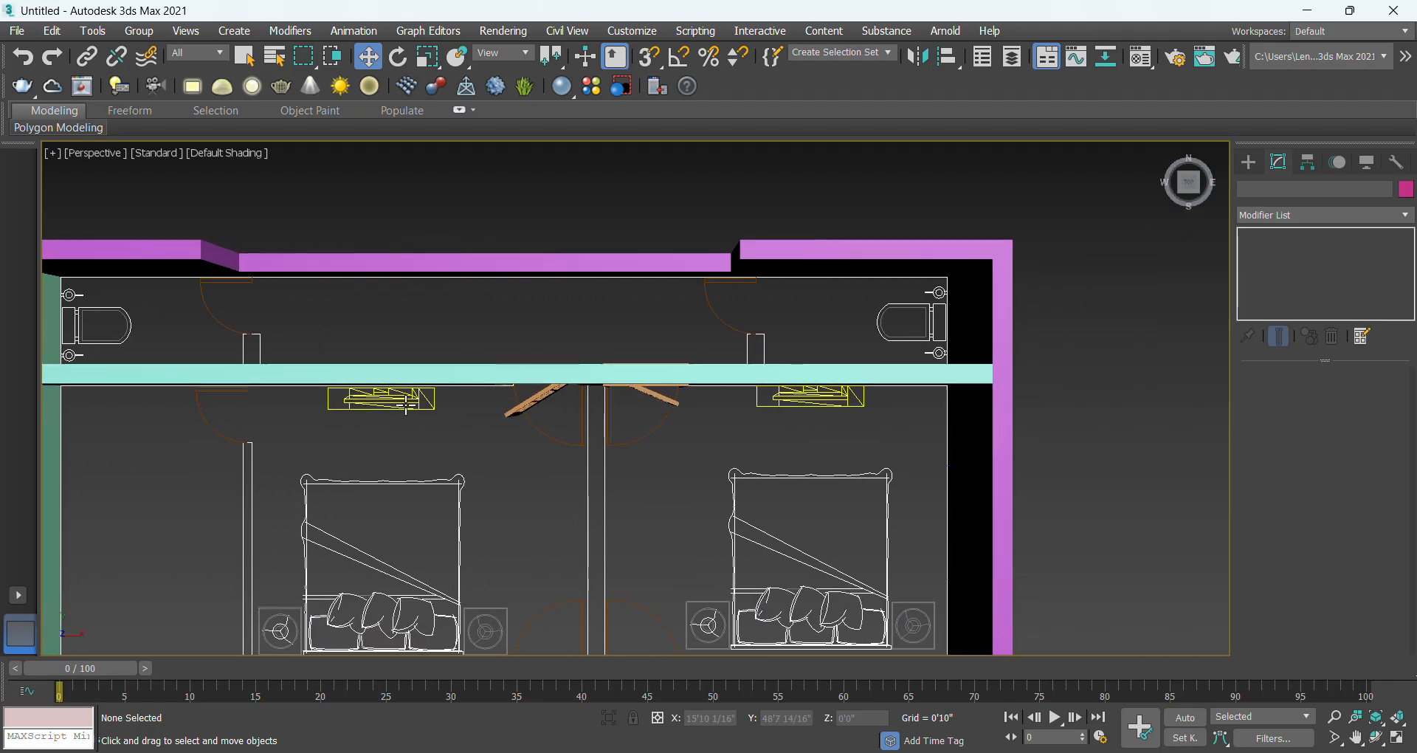
pyautogui.scroll(-3, 811, 431)
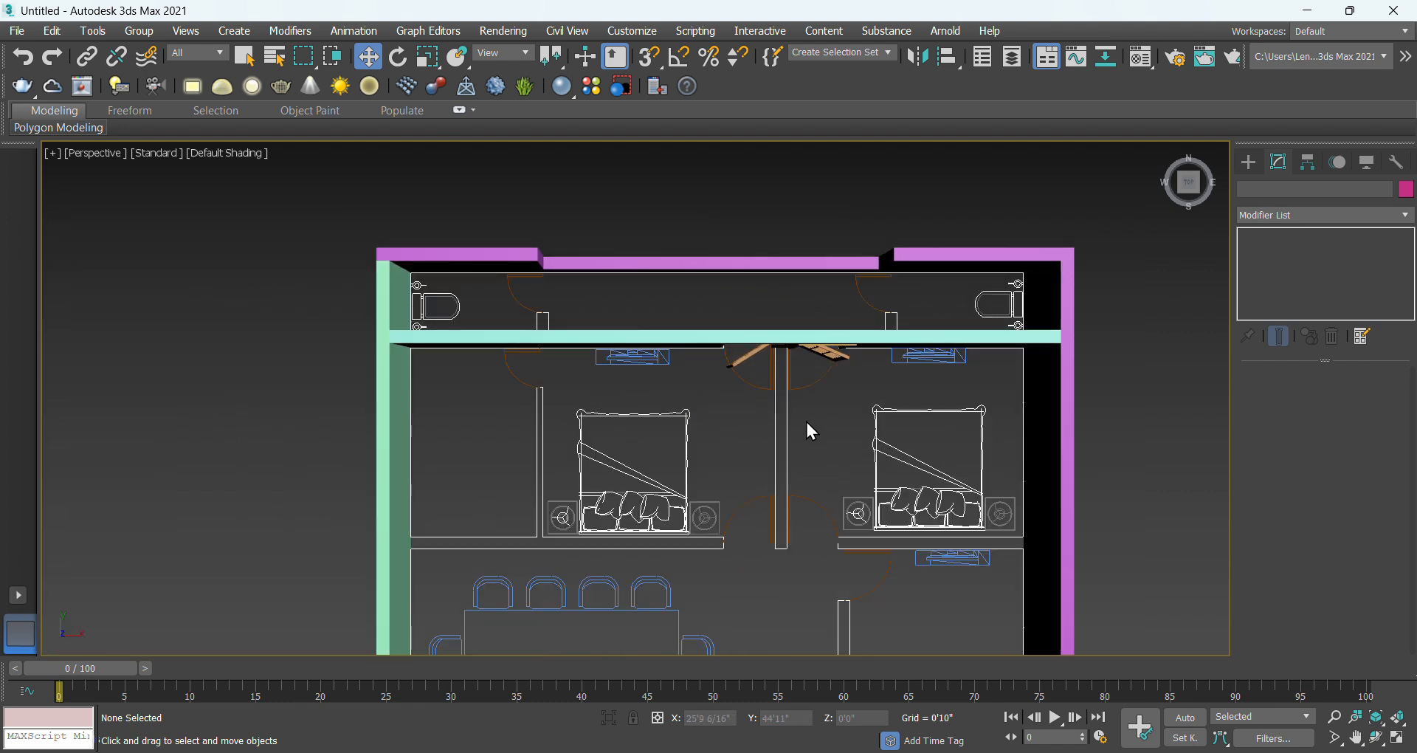
pyautogui.moveTo(812, 431); pyautogui.dragTo(798, 408, button='middle')
pyautogui.click(217, 155)
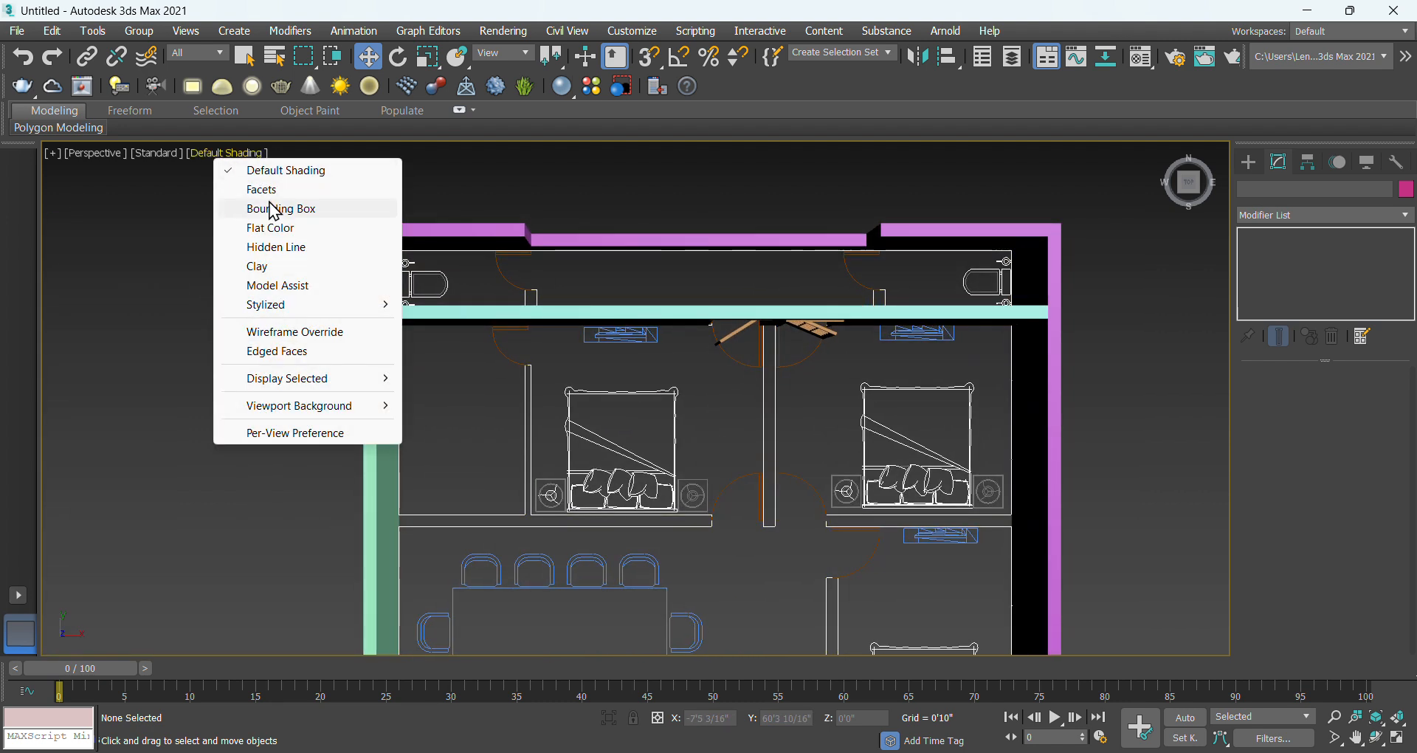
pyautogui.click(281, 331)
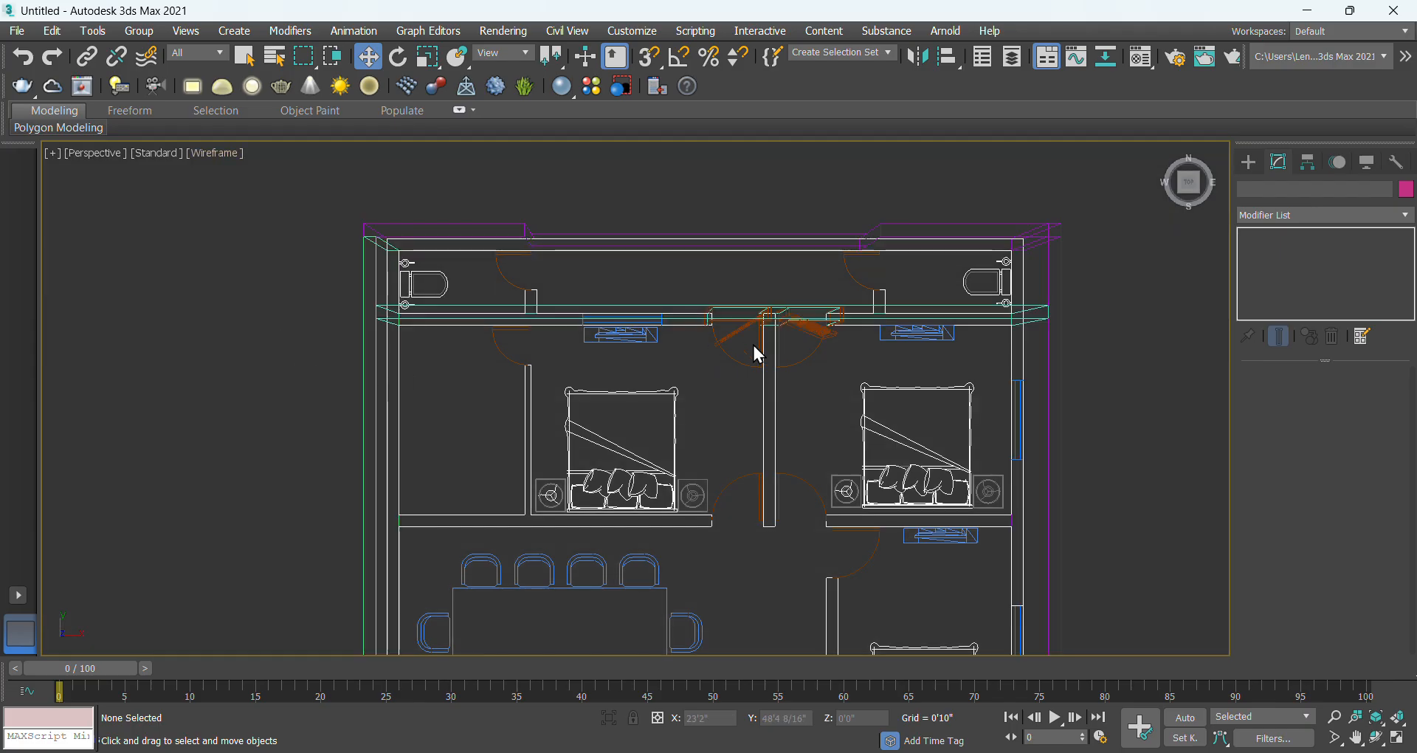
pyautogui.scroll(2, 758, 355)
pyautogui.moveTo(711, 344); pyautogui.dragTo(475, 385, button='middle')
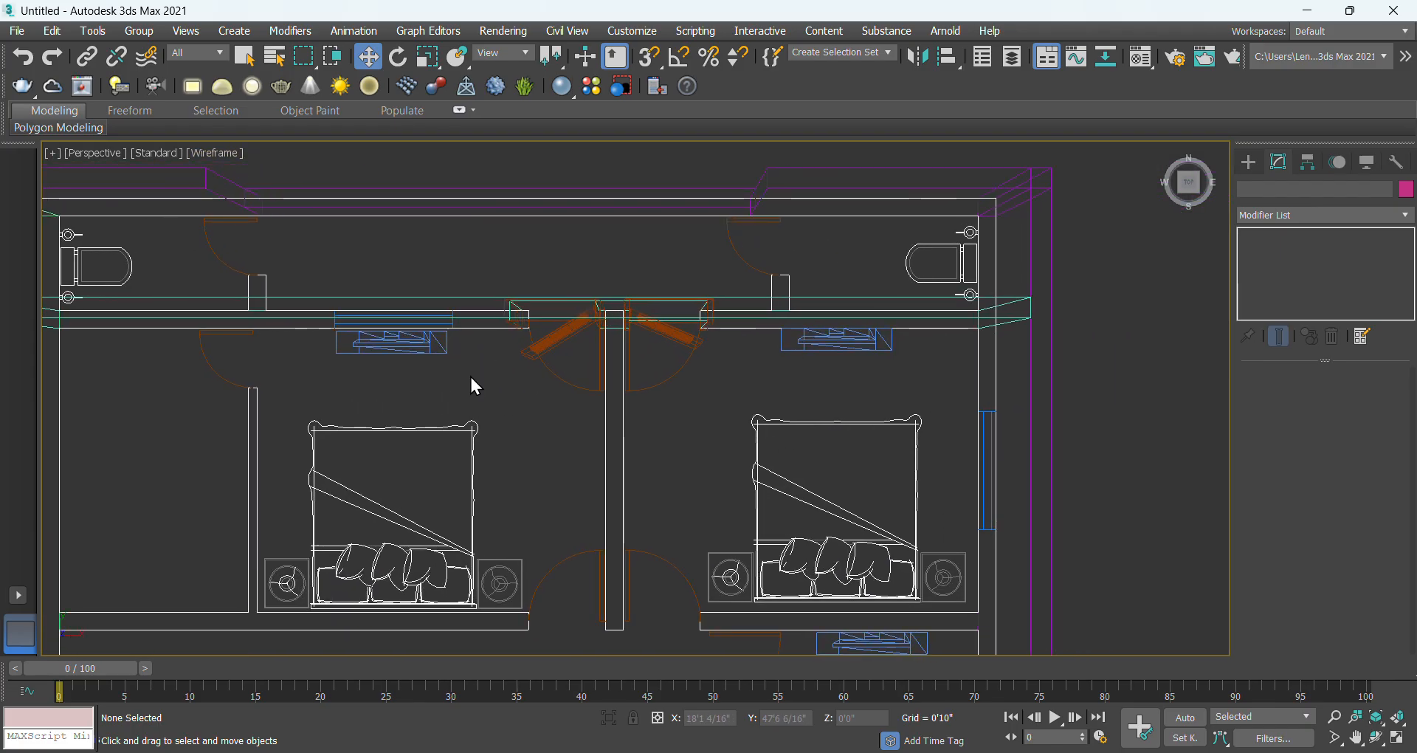
pyautogui.moveTo(854, 401); pyautogui.dragTo(544, 361, button='middle')
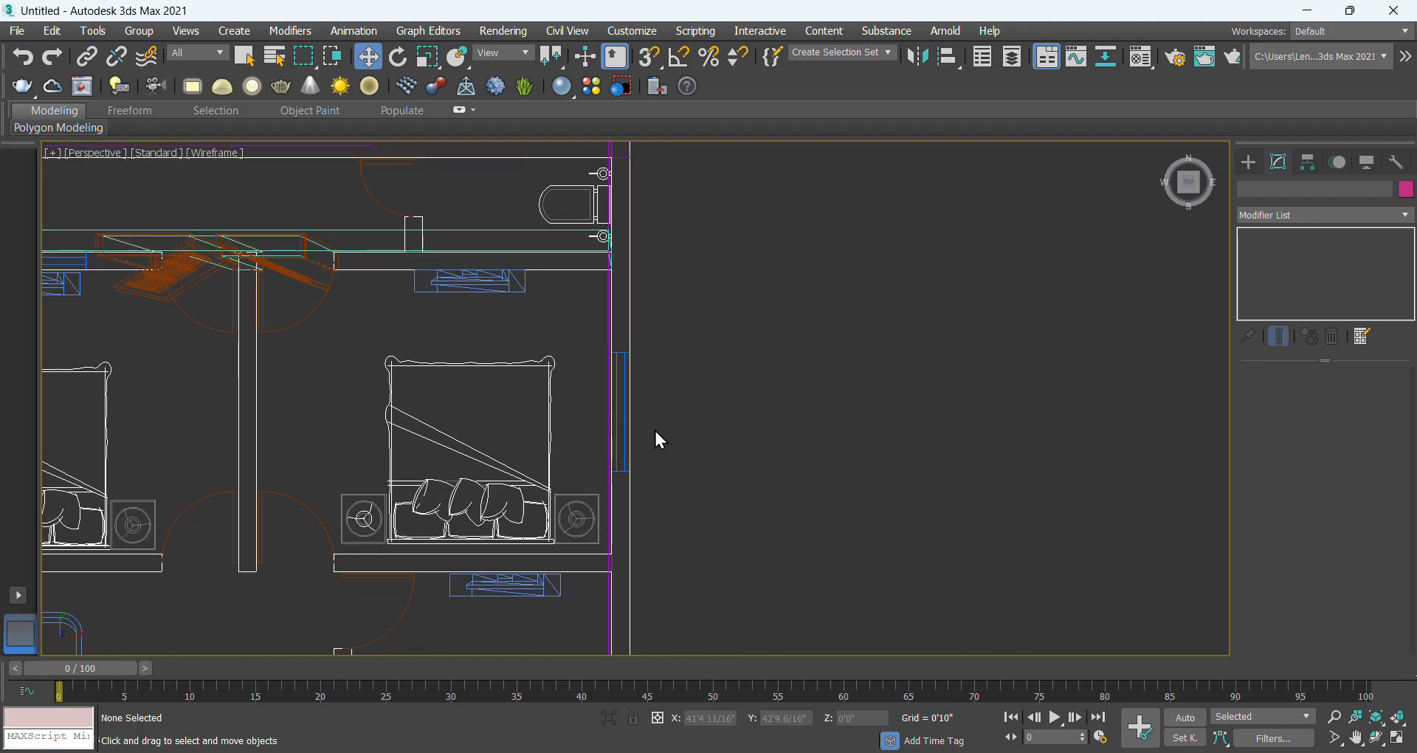
pyautogui.scroll(3, 632, 435)
pyautogui.scroll(-3, 712, 369)
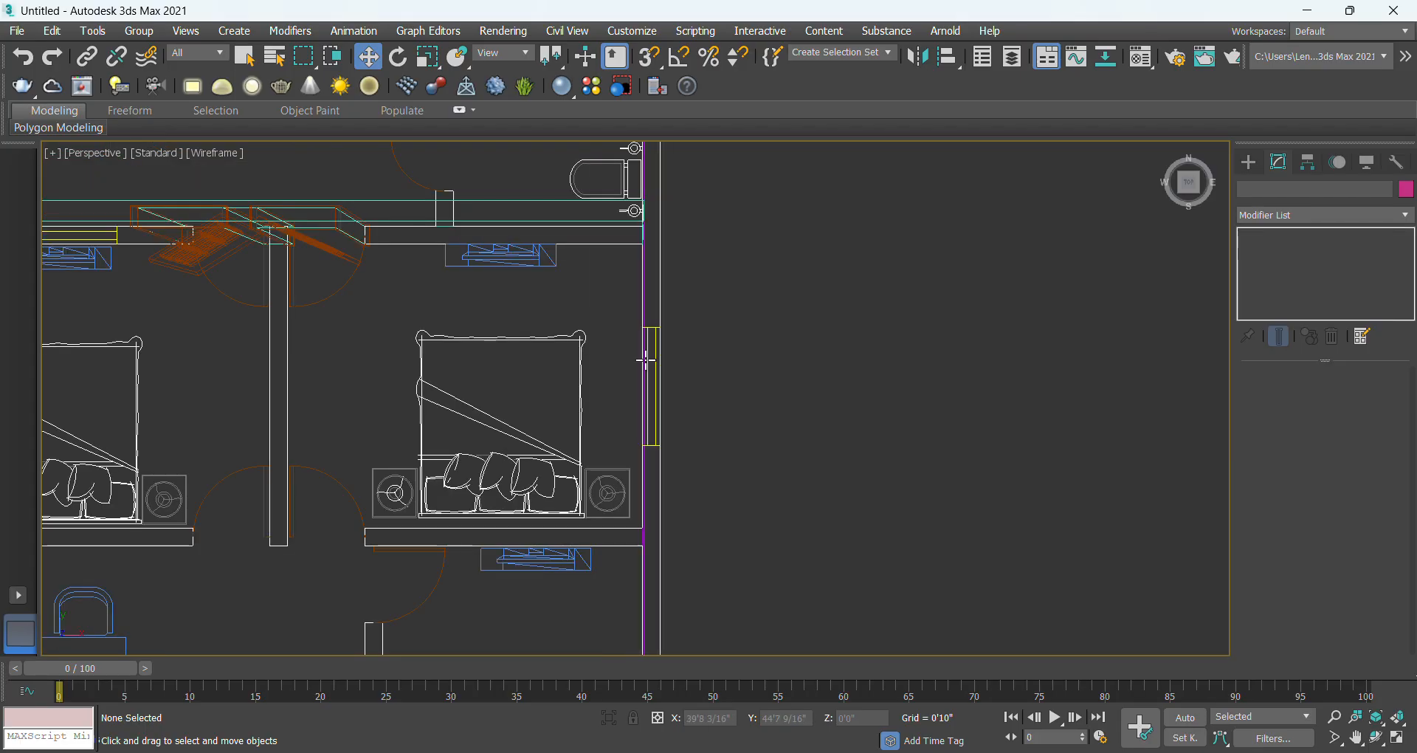
pyautogui.click(215, 152)
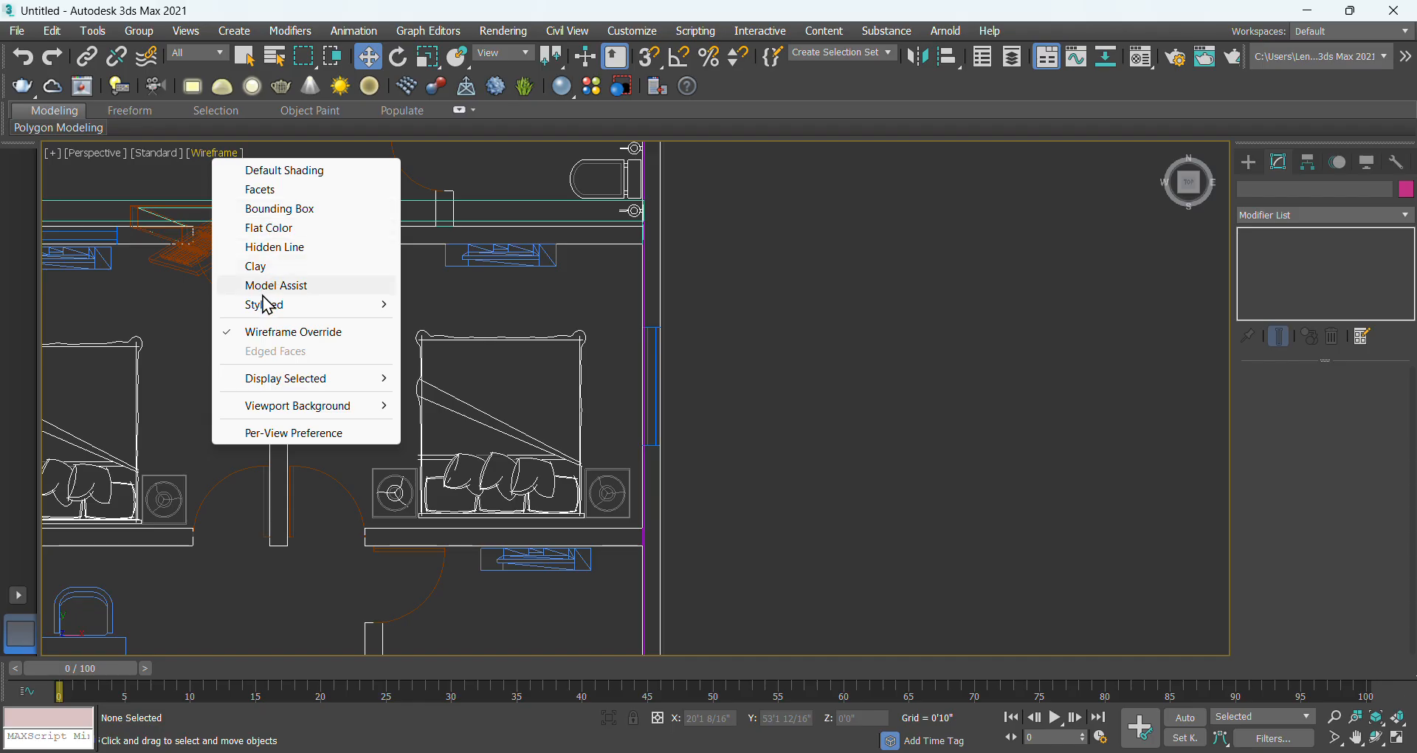
pyautogui.click(288, 171)
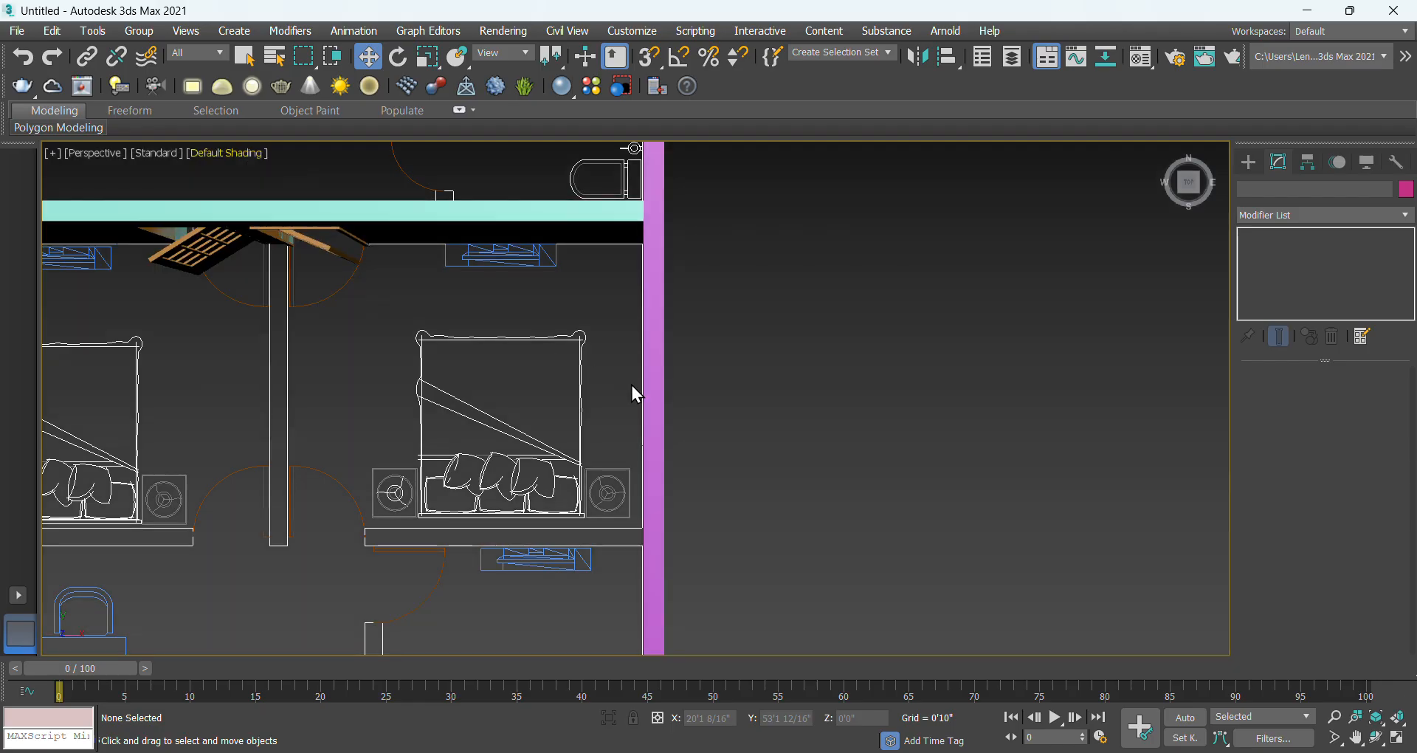
# Switch the object creation category from Doors to Windows and activate the Awning window tool.
pyautogui.click(1250, 164)
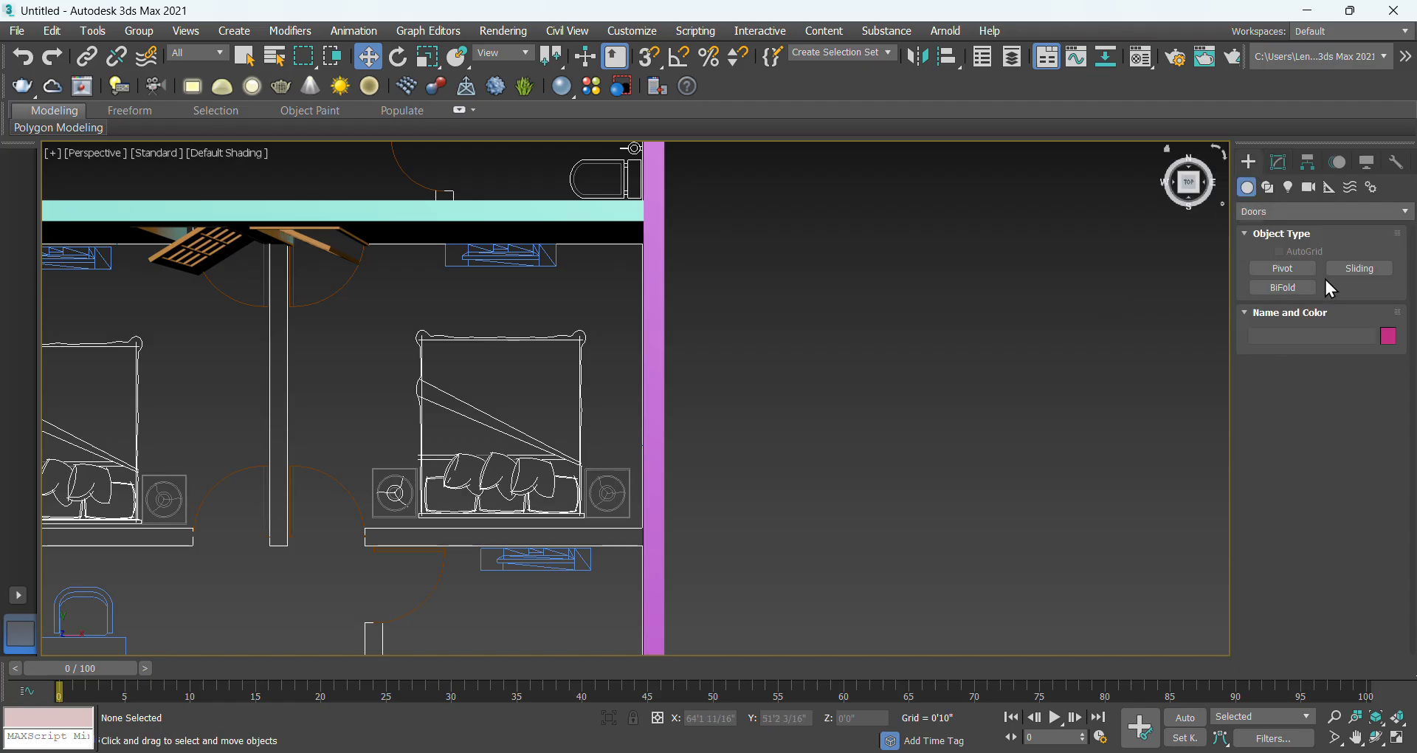
pyautogui.click(1272, 213)
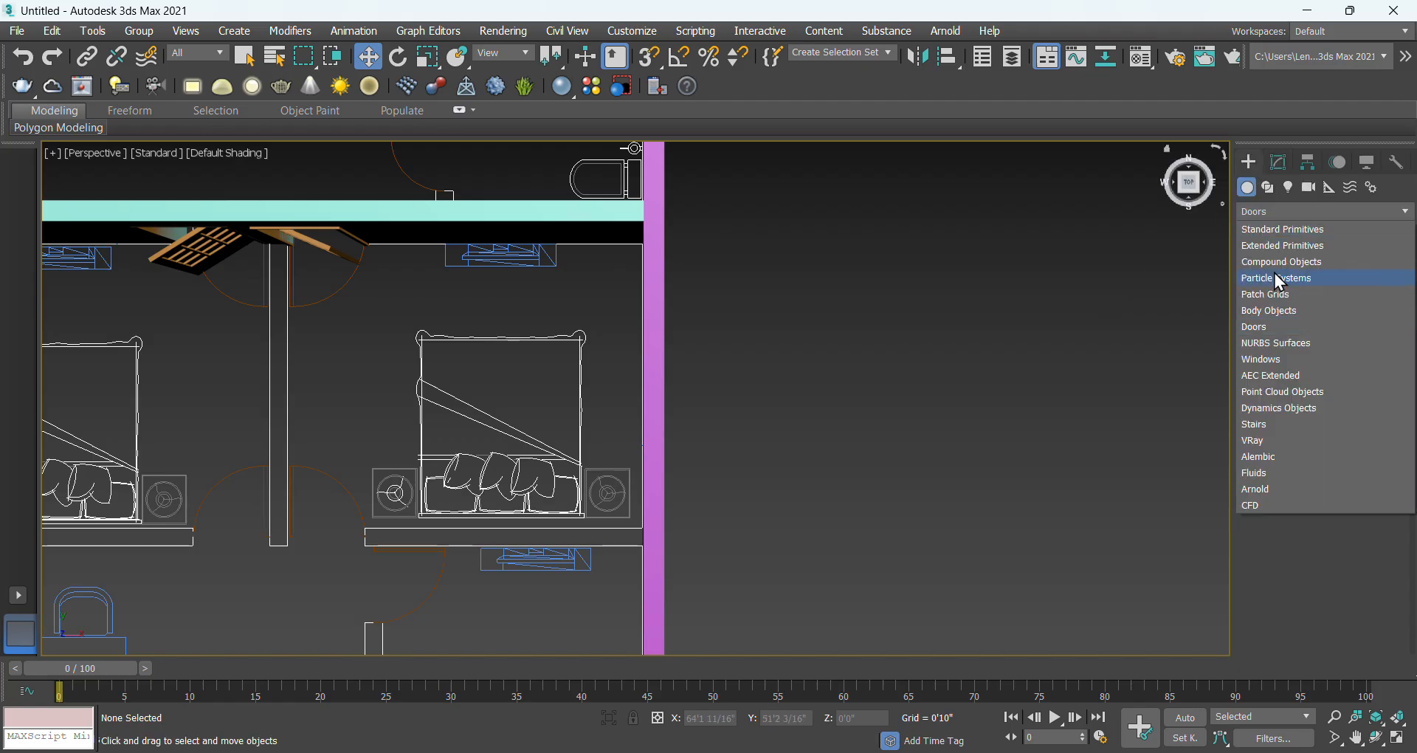
pyautogui.click(1267, 360)
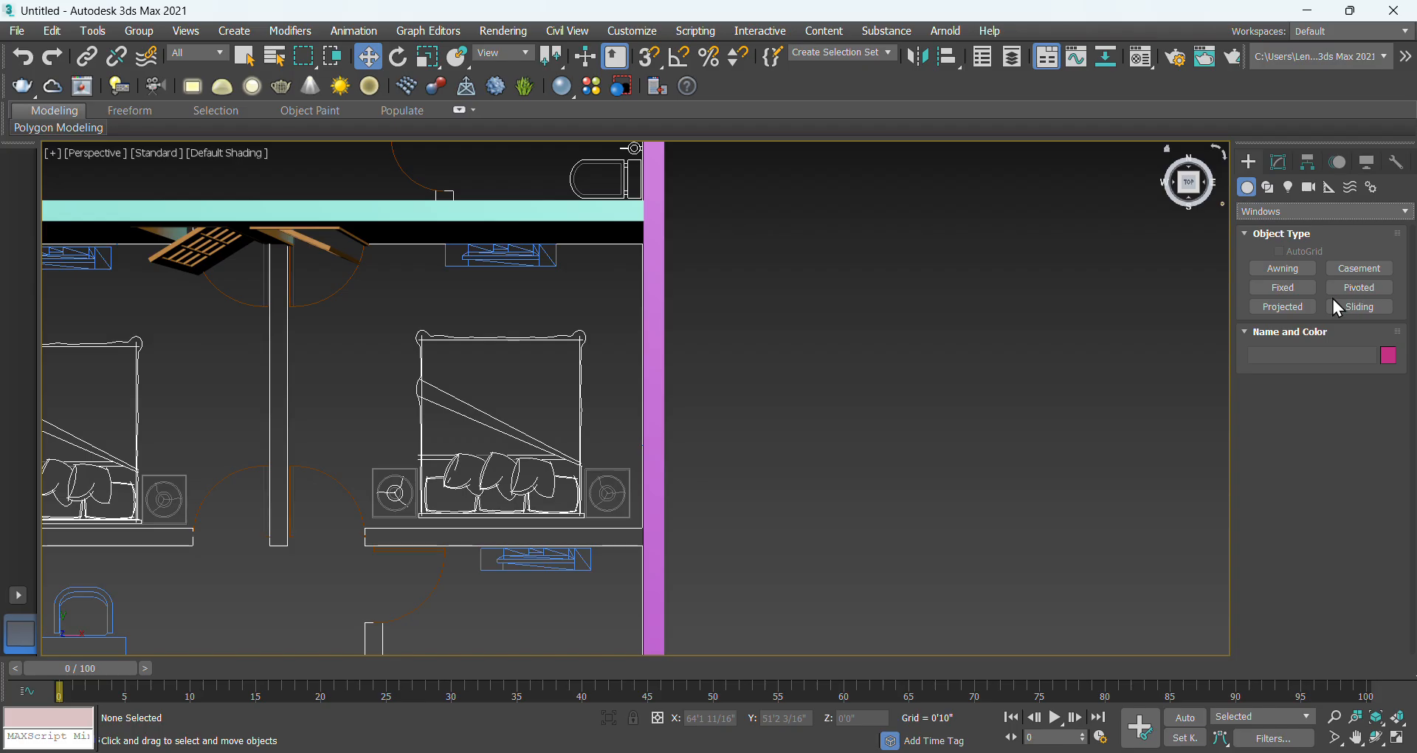
pyautogui.click(1287, 274)
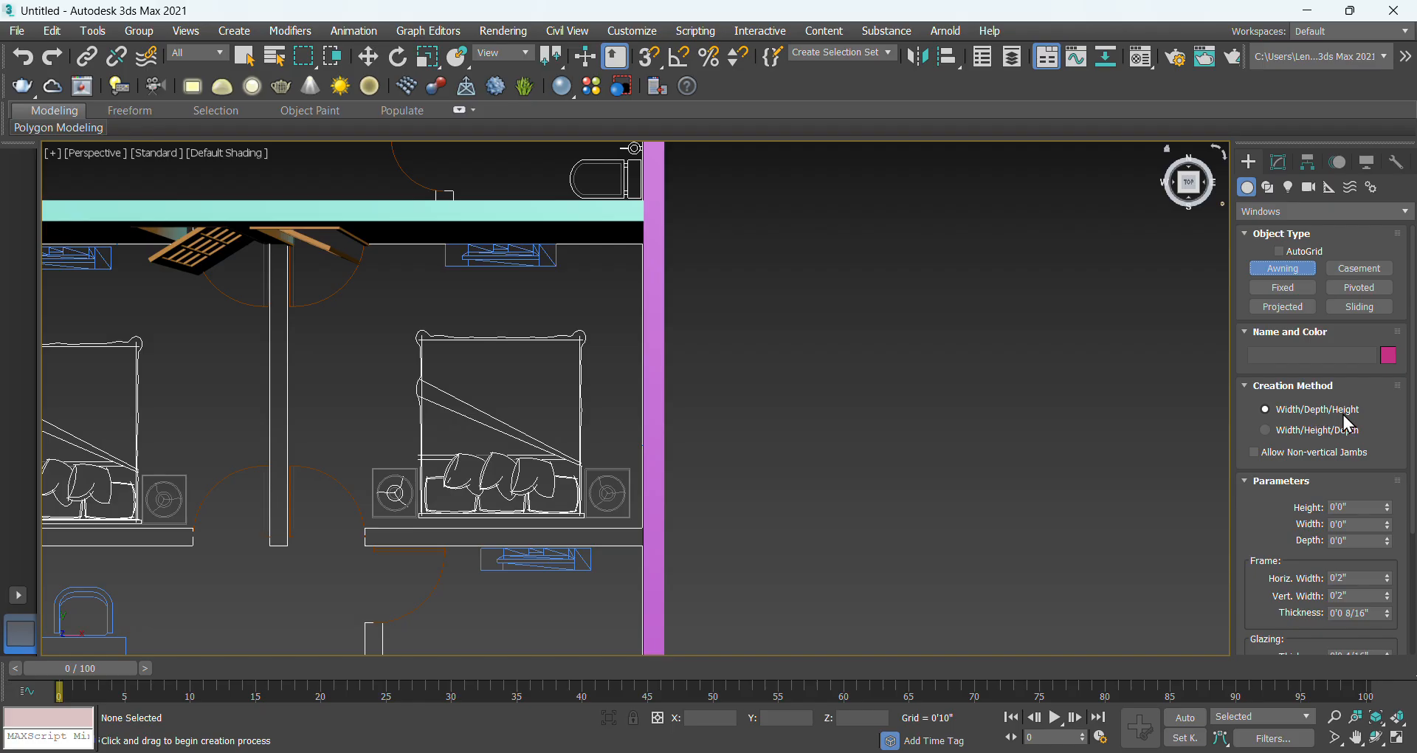
pyautogui.moveTo(829, 294); pyautogui.dragTo(831, 493)
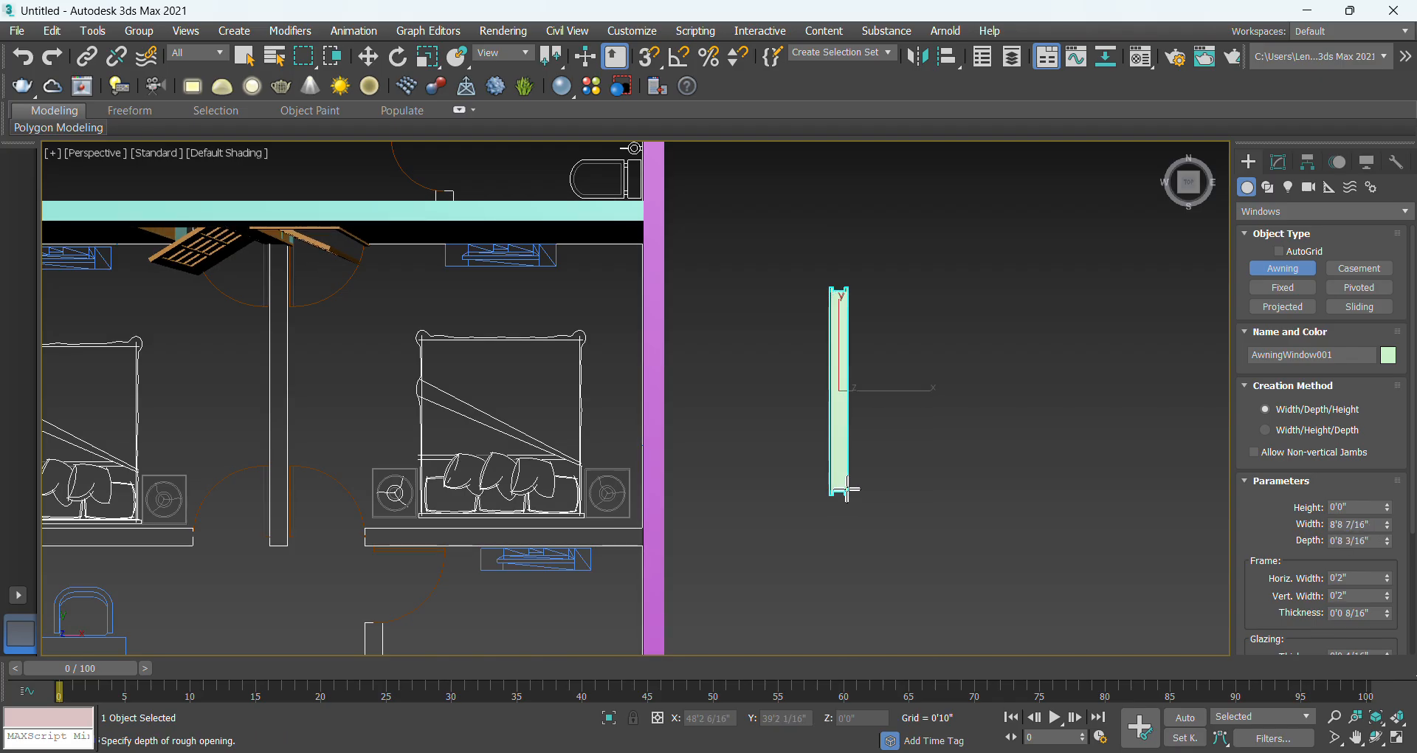
pyautogui.click(851, 489)
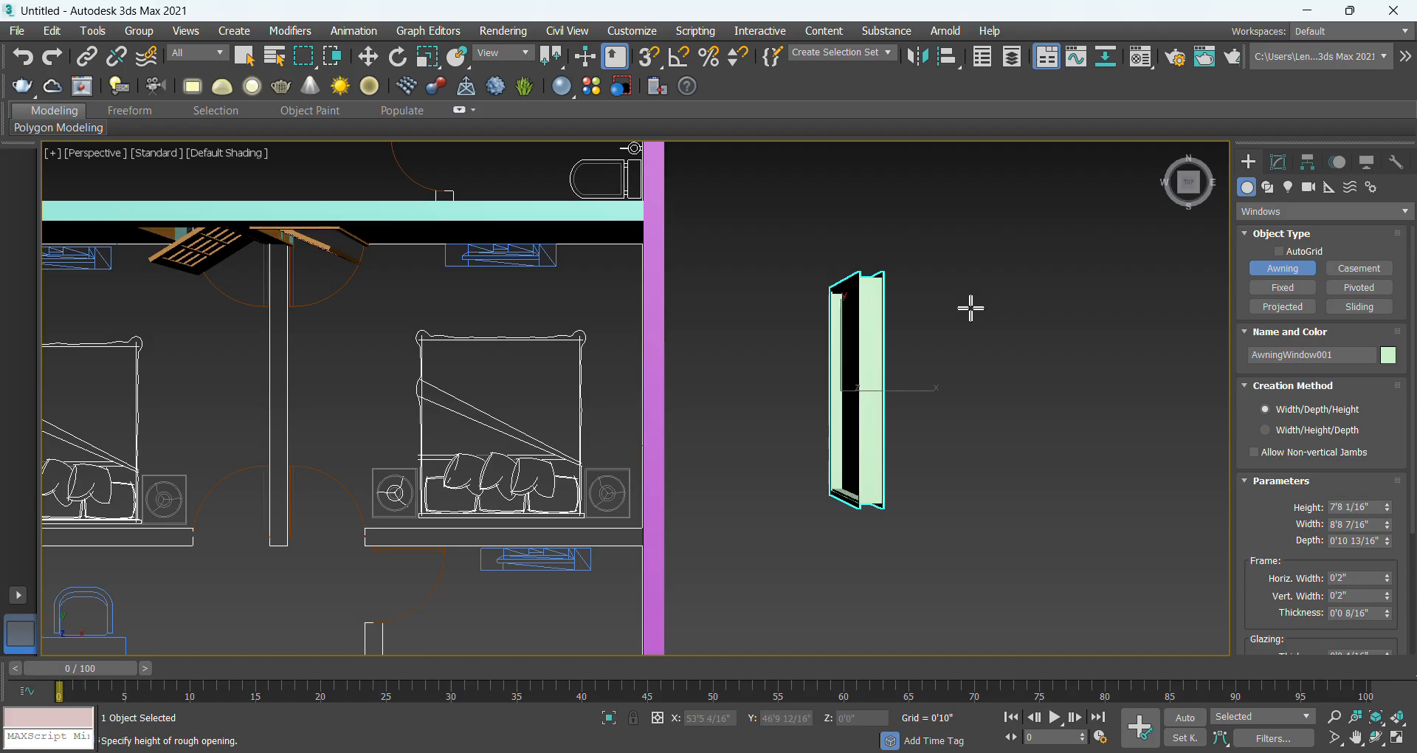
pyautogui.rightClick(970, 307)
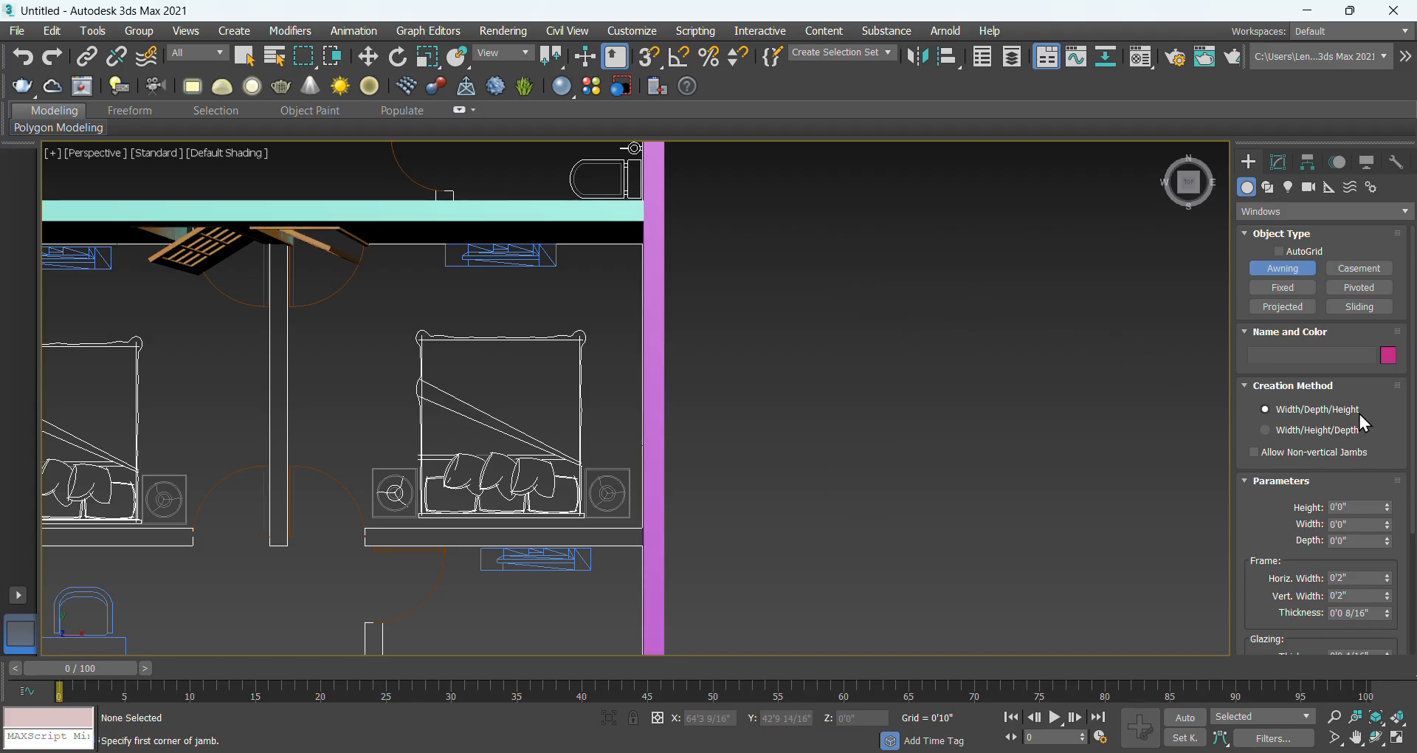
pyautogui.moveTo(833, 295); pyautogui.dragTo(890, 420)
pyautogui.rightClick(862, 321)
pyautogui.moveTo(893, 259); pyautogui.dragTo(890, 498)
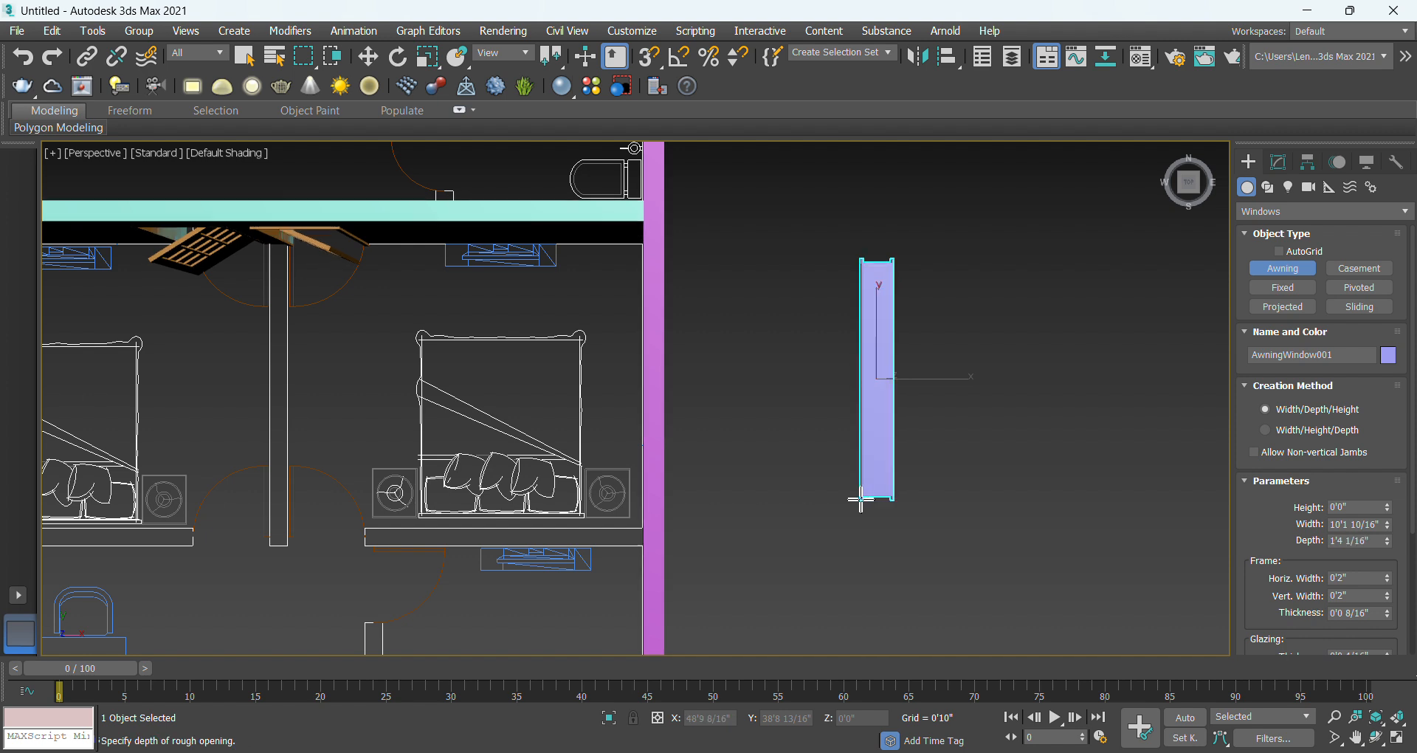
pyautogui.click(860, 498)
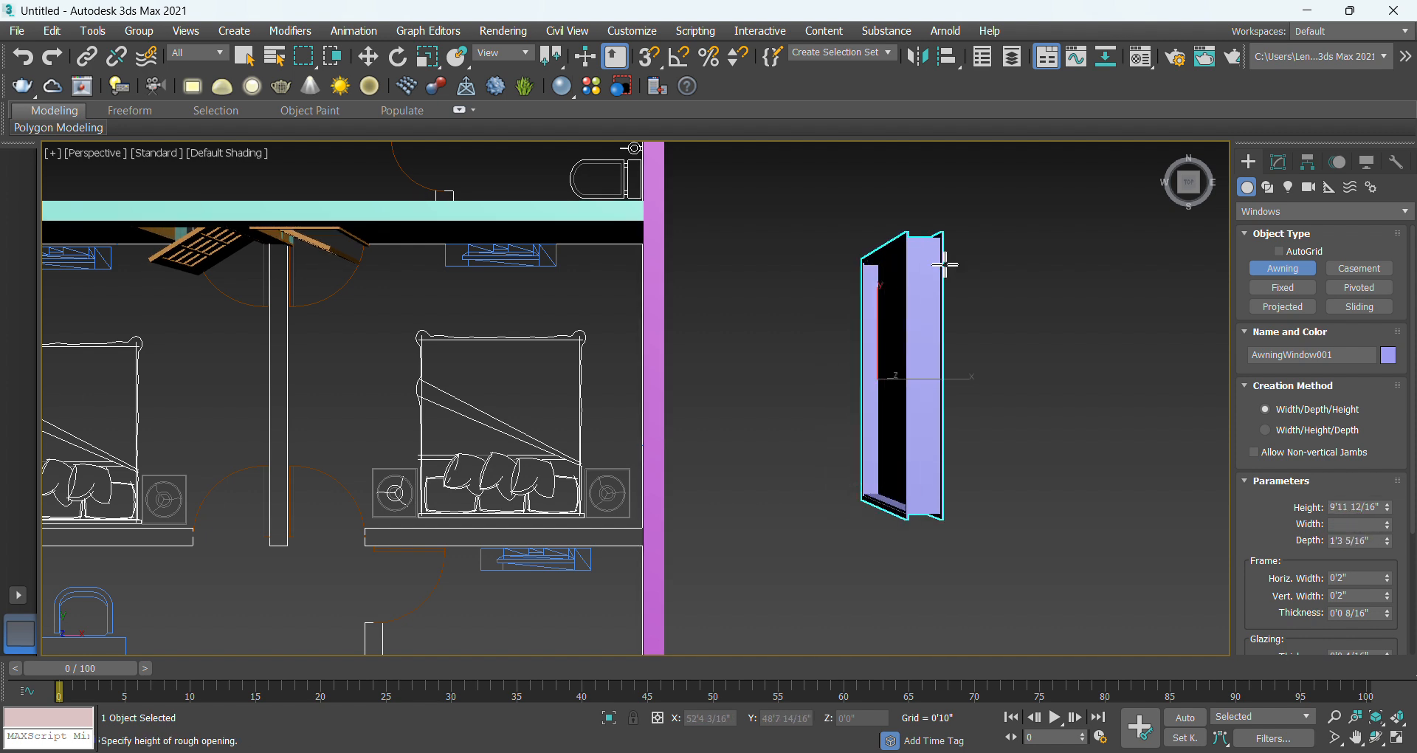
pyautogui.rightClick(960, 334)
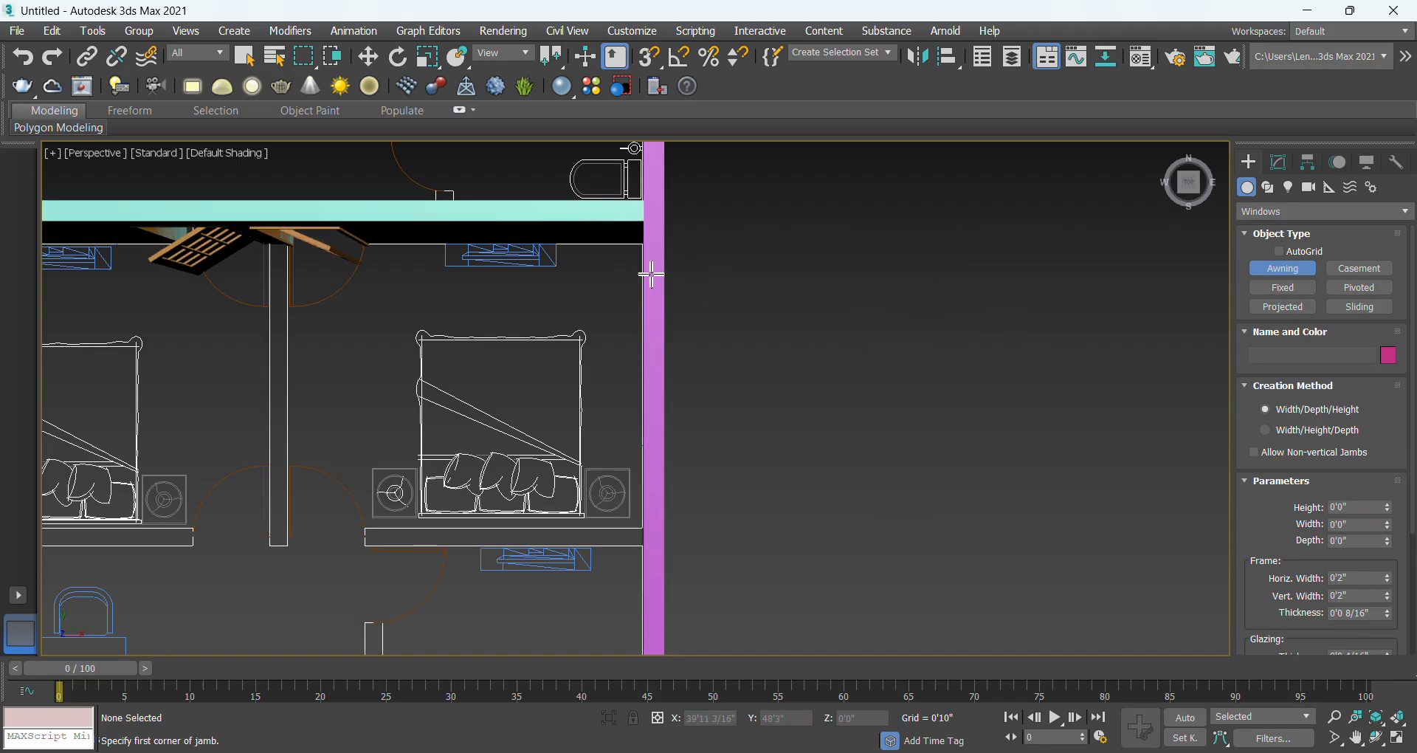
# Create an awning window in the right bedroom's outer wall, about 8'1 11/16" wide, 0'2 15/16" deep and 9'6 14/16" high.
pyautogui.moveTo(652, 269); pyautogui.dragTo(649, 465)
pyautogui.click(659, 464)
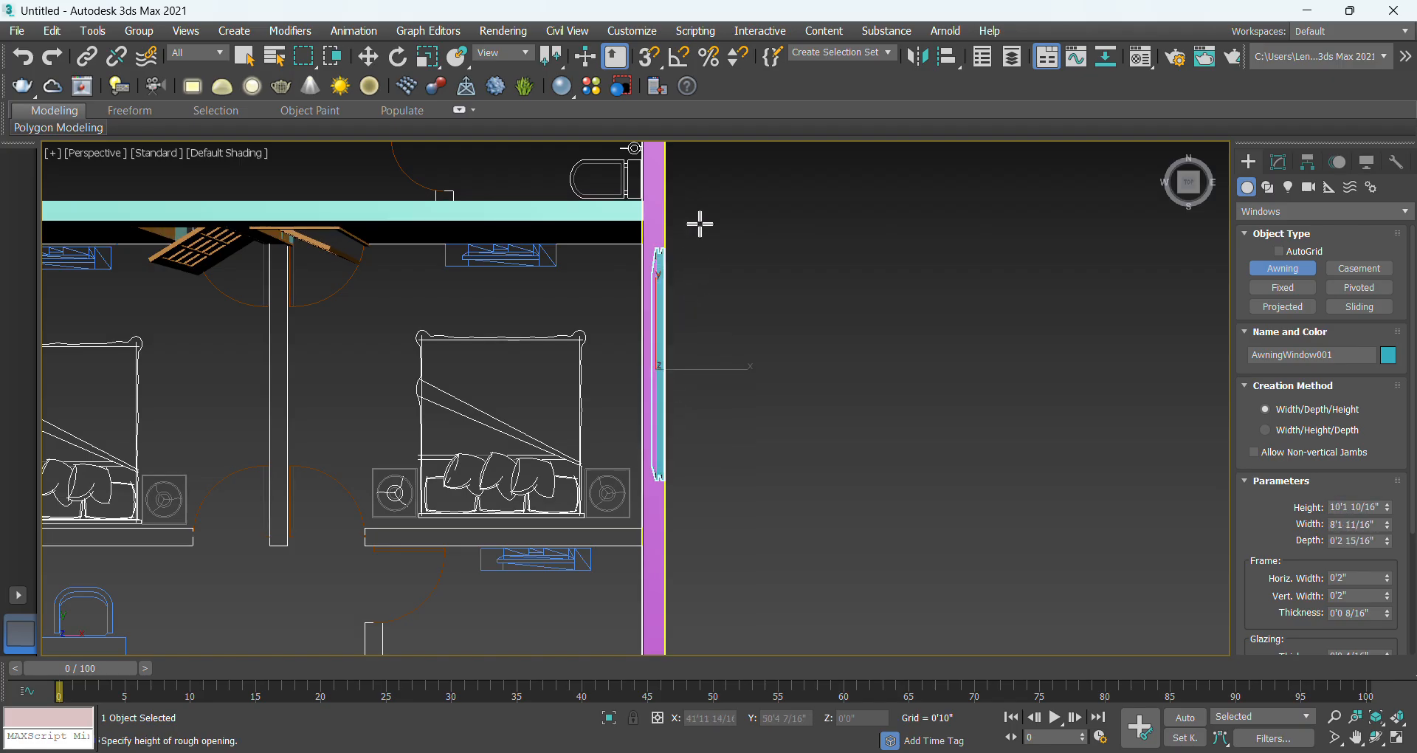
pyautogui.click(728, 268)
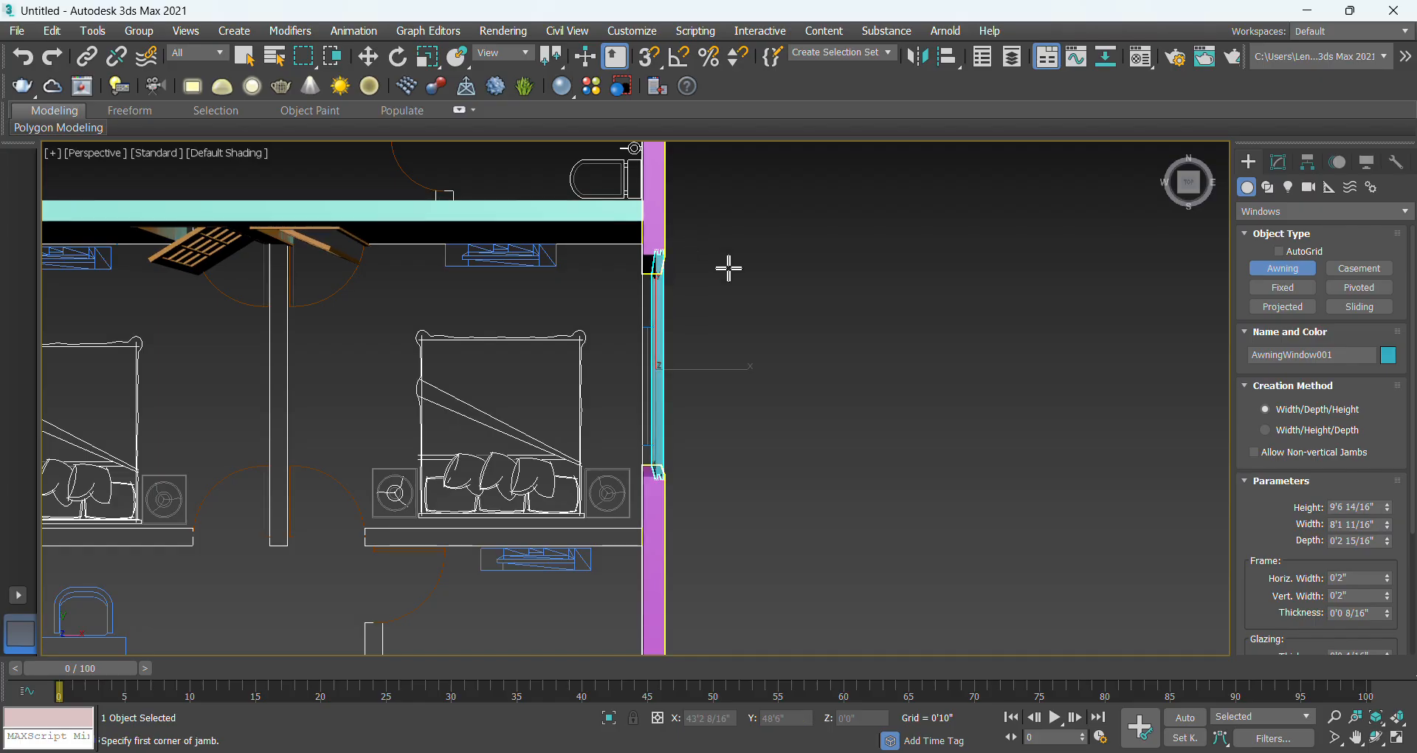
pyautogui.rightClick(728, 268)
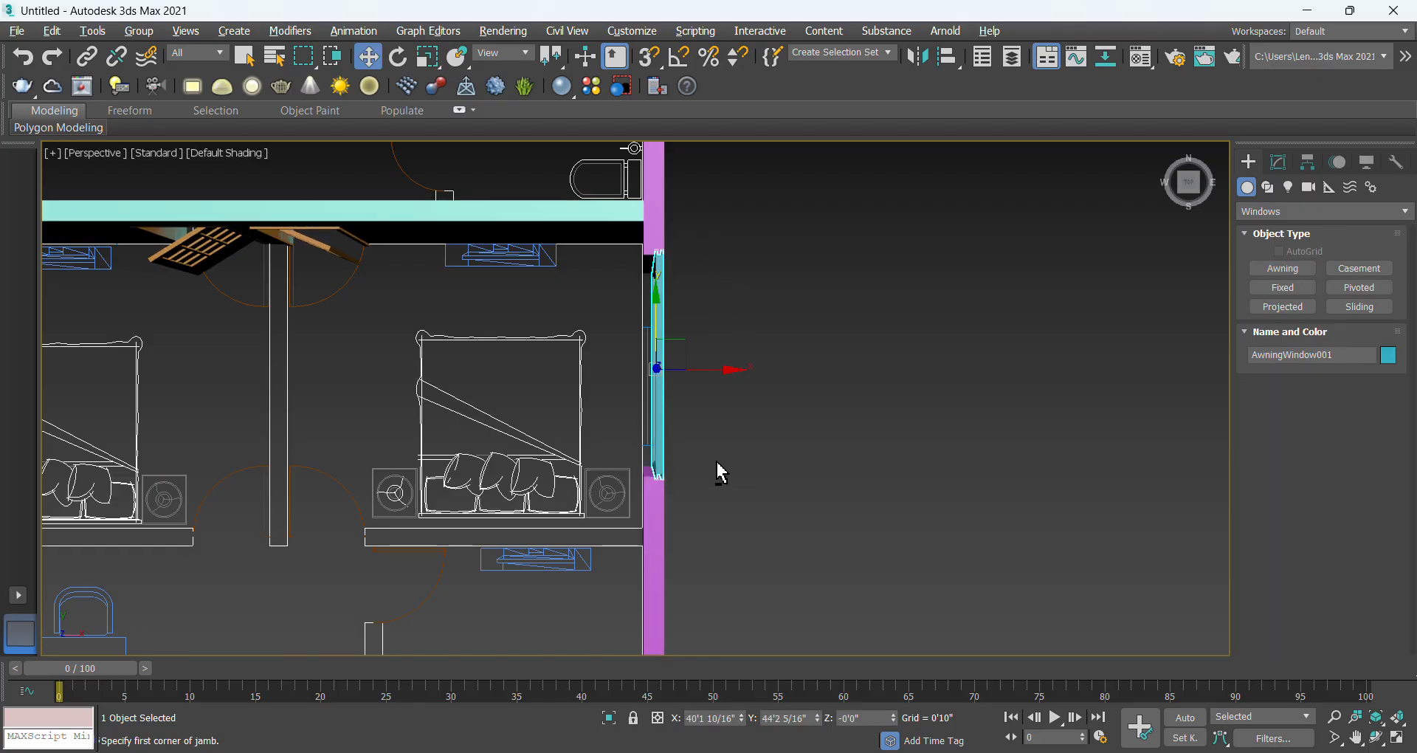
pyautogui.keyDown('alt'); pyautogui.moveTo(718, 468); pyautogui.dragTo(678, 389, button='middle'); pyautogui.keyUp('alt')
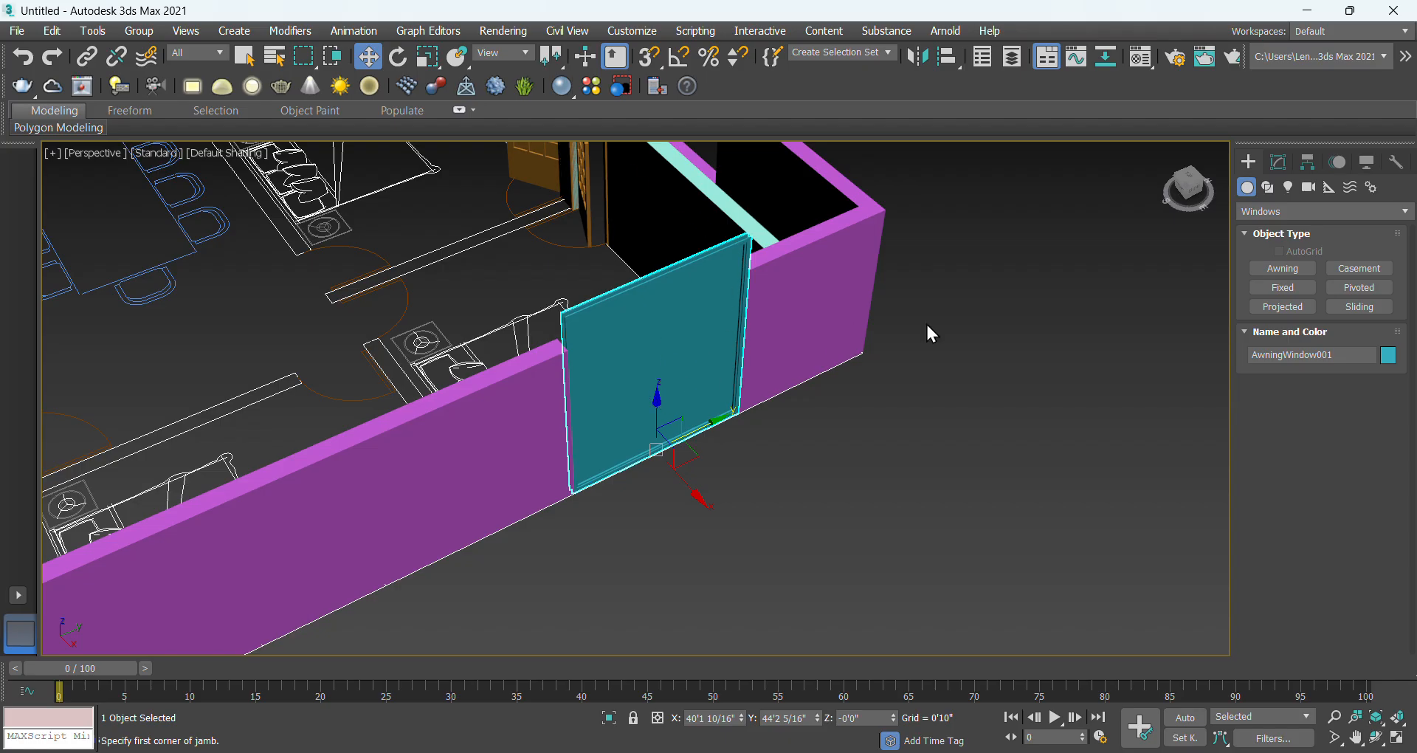
# Reduce the awning window to about 4'11 12/16" high and 6'2 4/16" wide, and raise it along Z to about 1'6 7/16".
pyautogui.click(1278, 162)
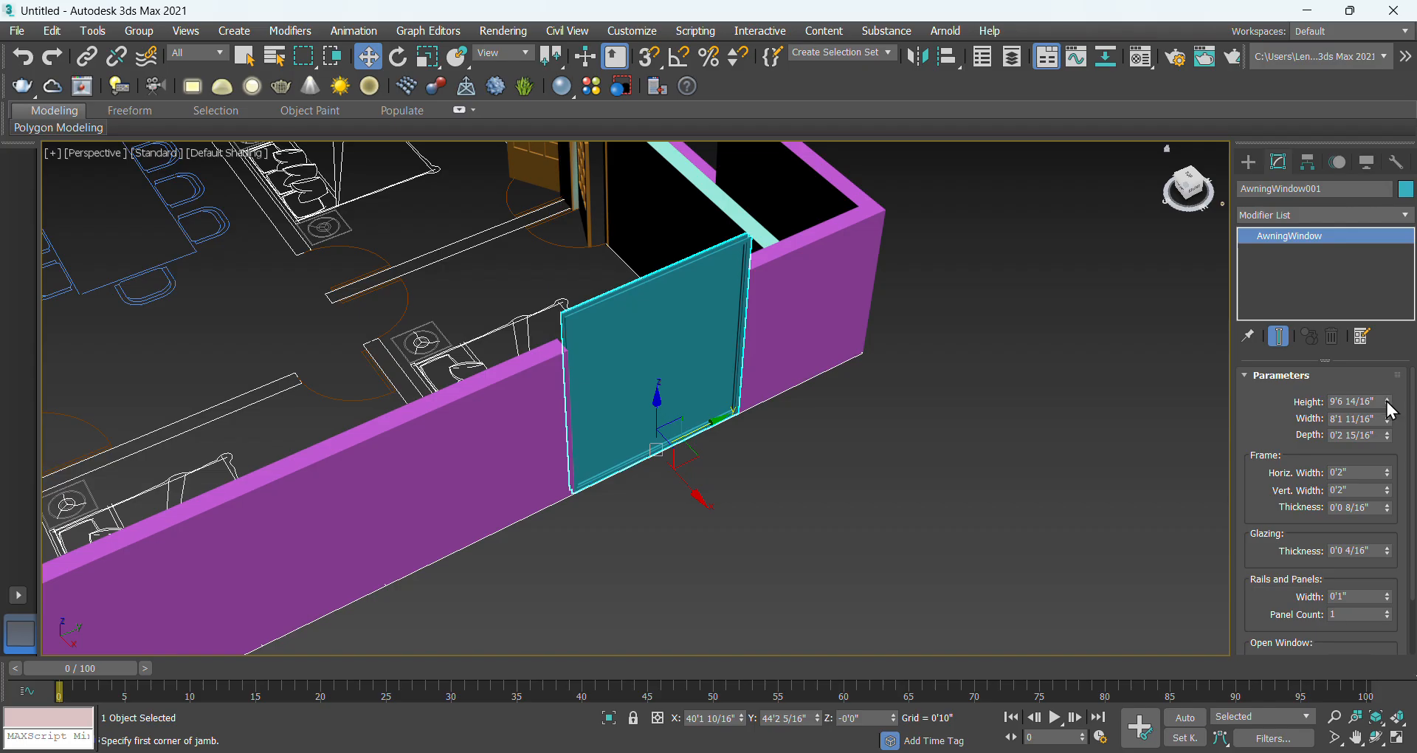
pyautogui.moveTo(1388, 405); pyautogui.dragTo(1387, 445)
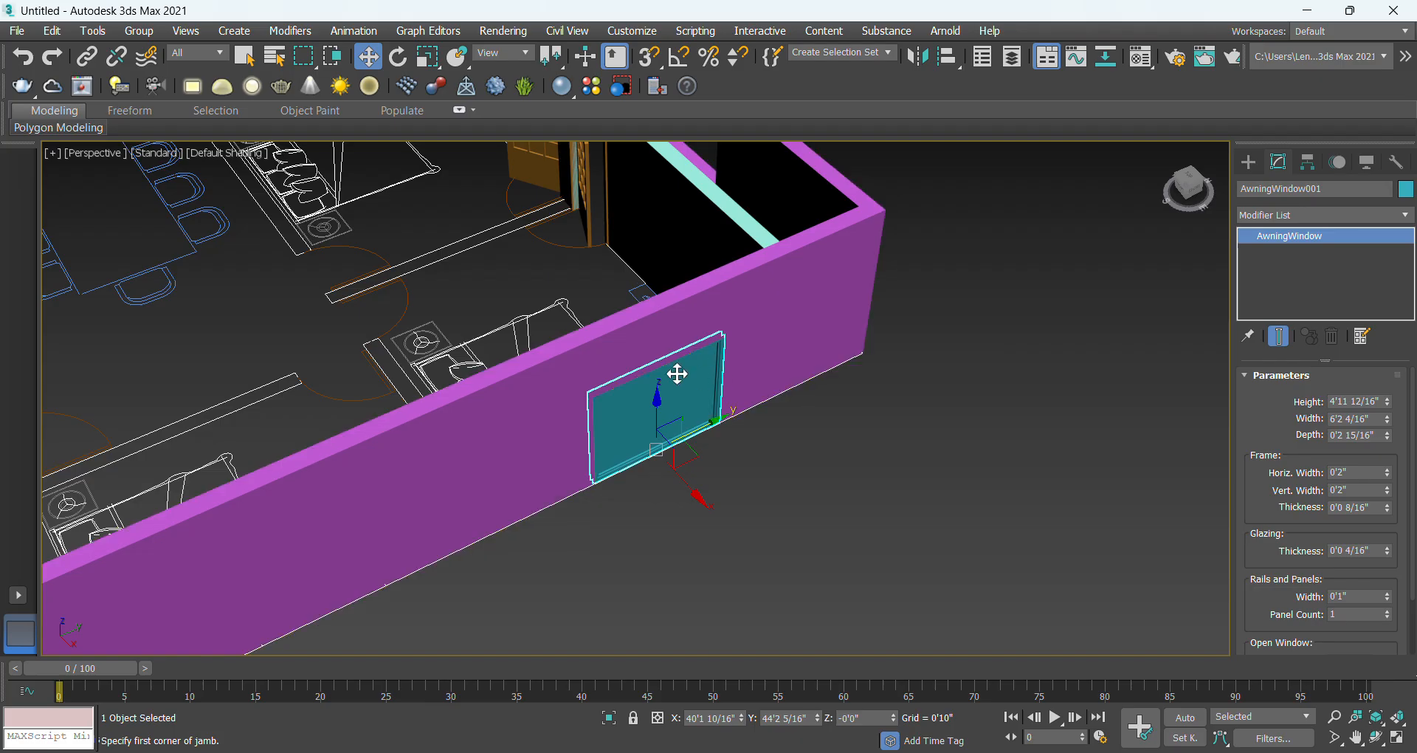
pyautogui.moveTo(660, 403); pyautogui.dragTo(658, 377)
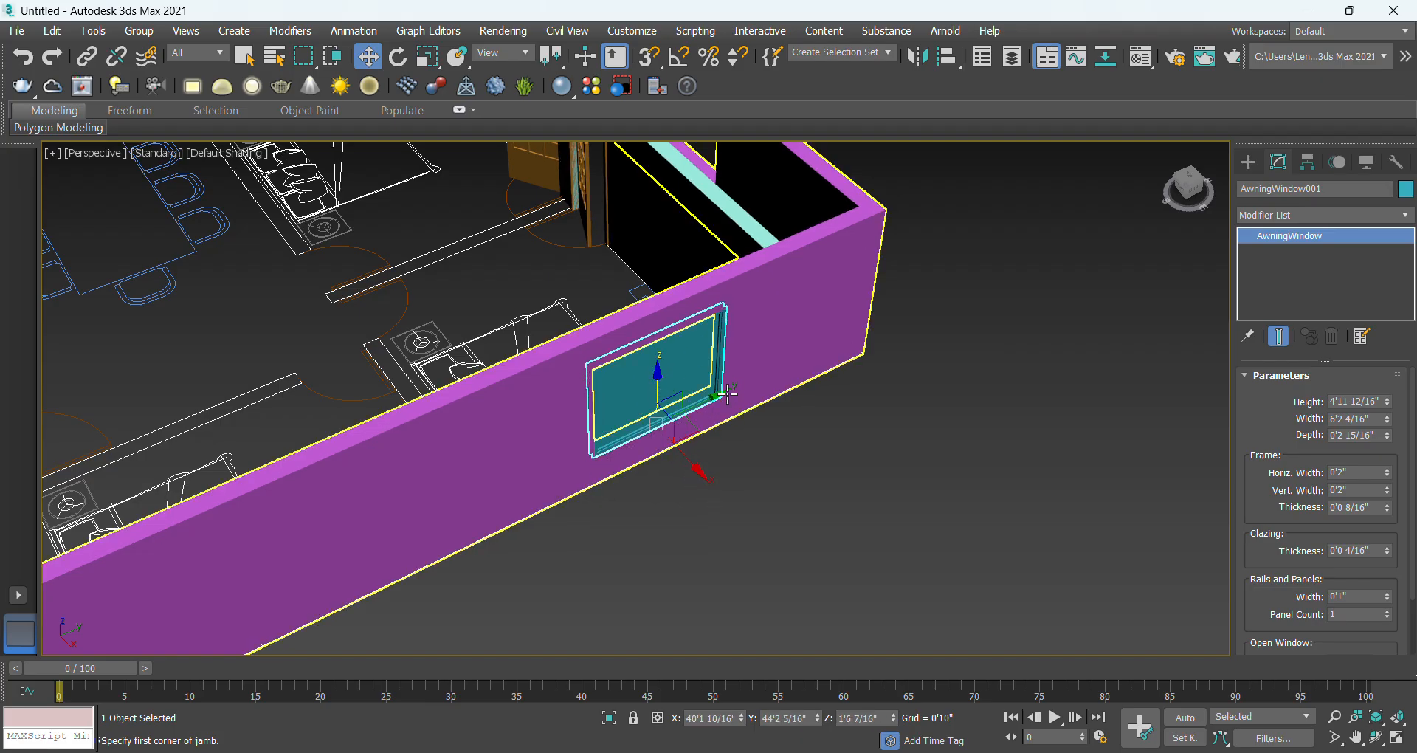
pyautogui.click(727, 443)
pyautogui.click(653, 428)
# In the maximized Top viewport, move the awning window along X to about 40'0 2/16", centered in the wall thickness.
pyautogui.click(1395, 740)
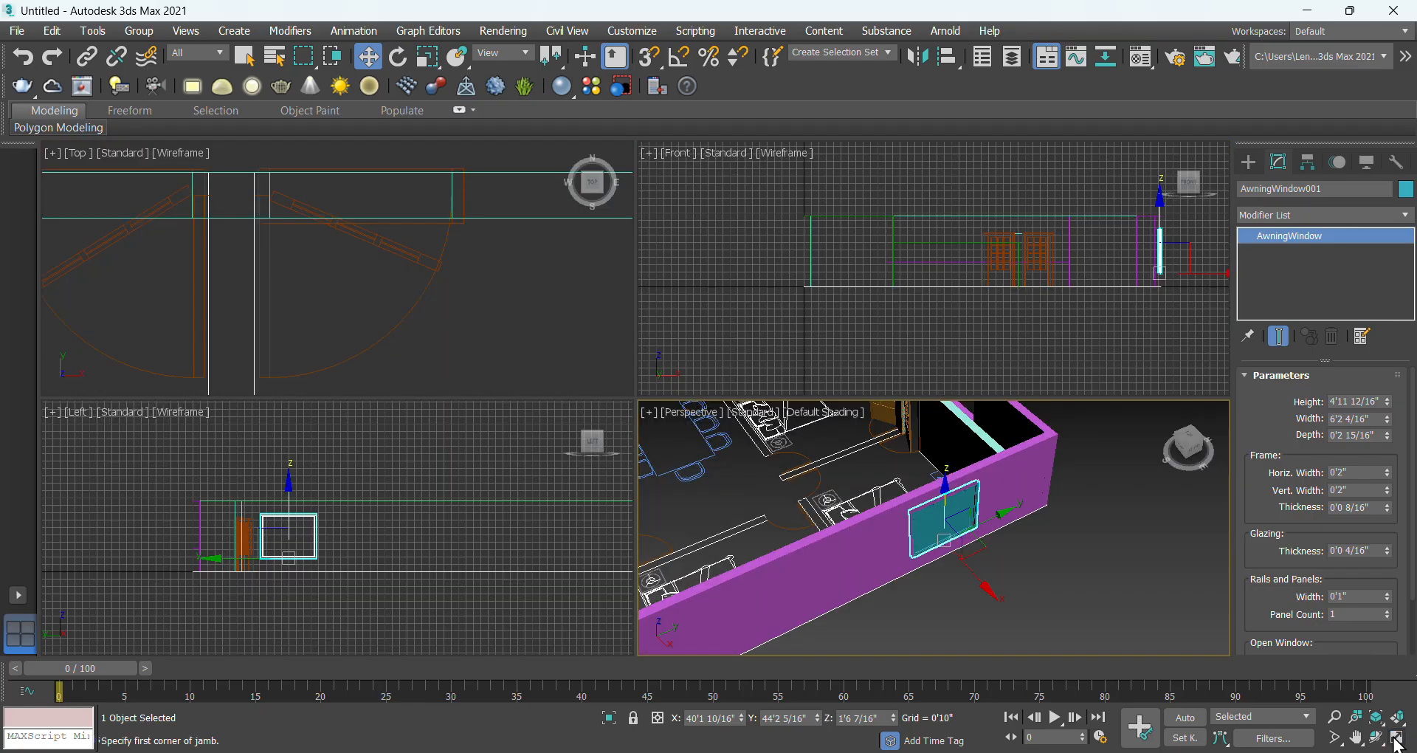
pyautogui.moveTo(414, 279); pyautogui.dragTo(294, 285, button='middle')
pyautogui.scroll(-8, 294, 283)
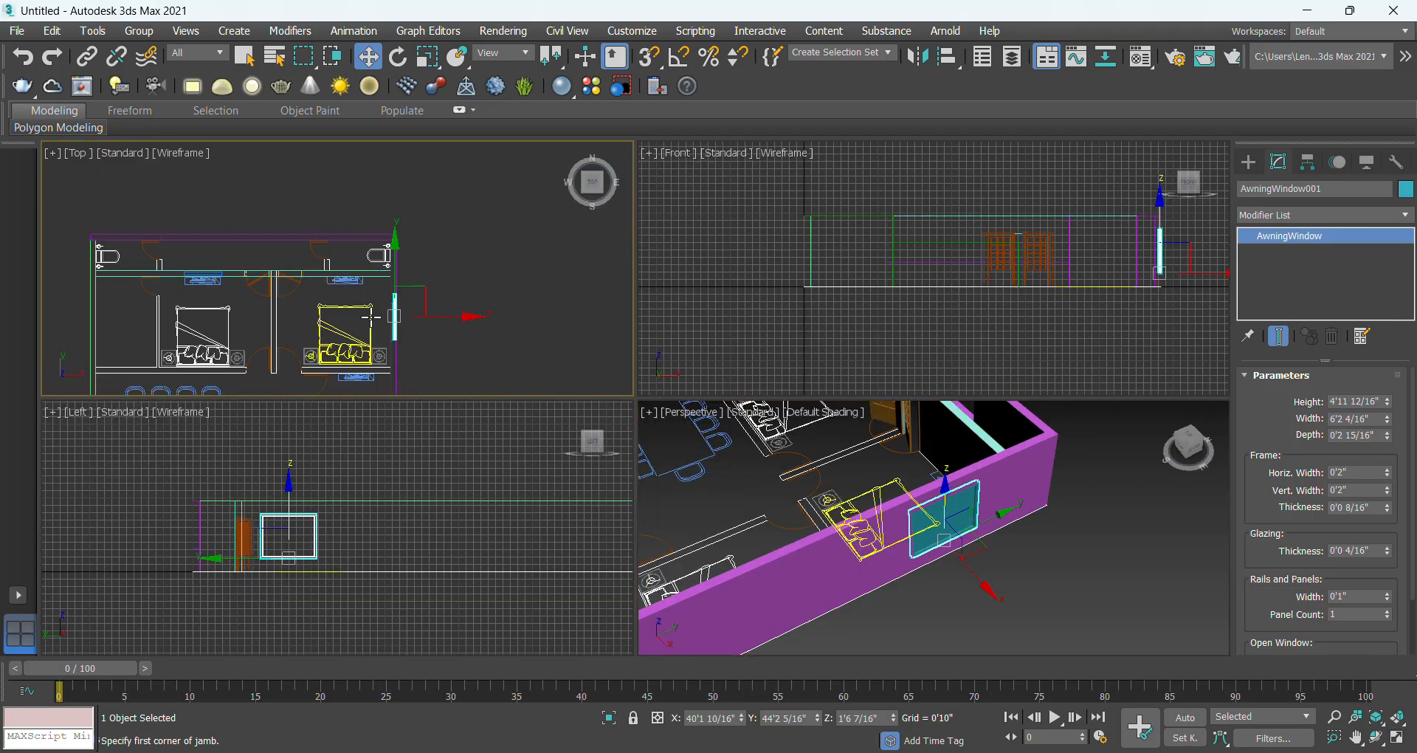
pyautogui.scroll(6, 409, 327)
pyautogui.moveTo(401, 313); pyautogui.dragTo(498, 310, button='middle')
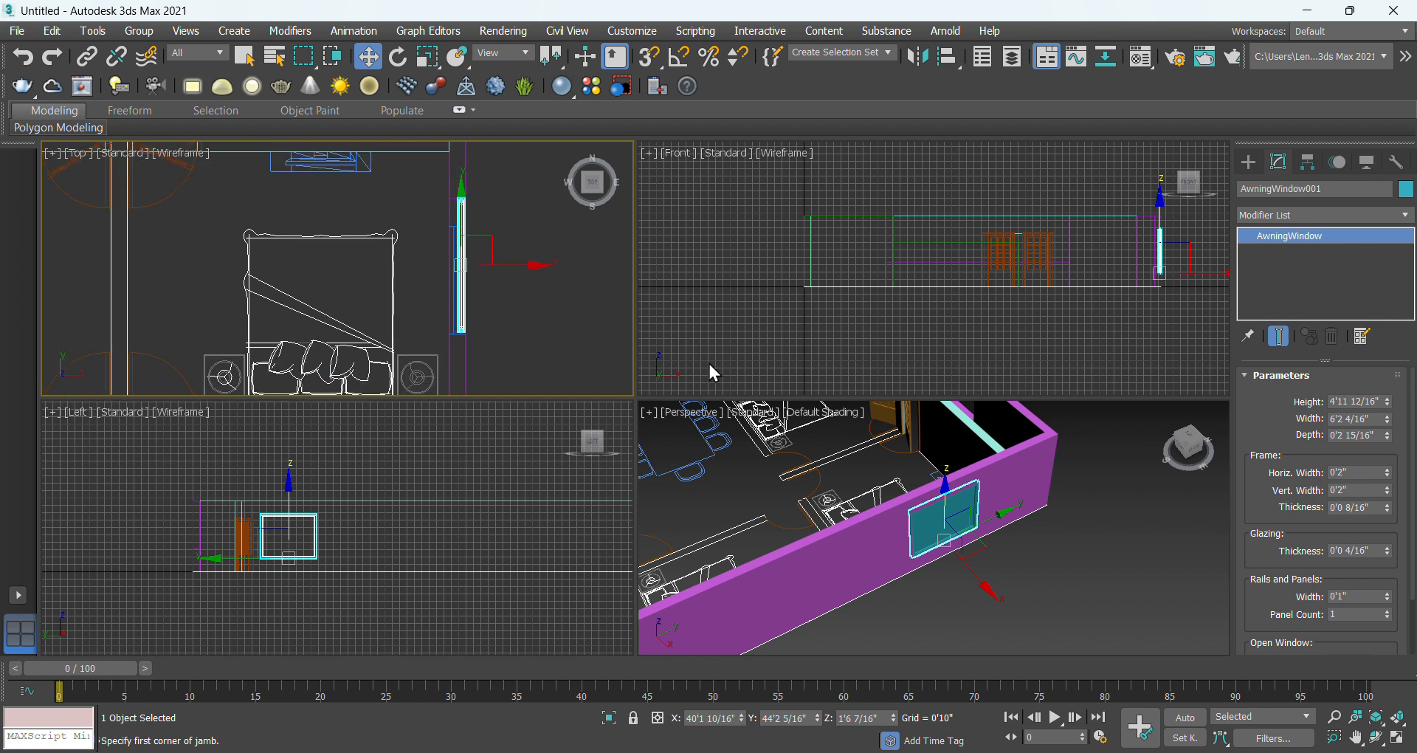
pyautogui.click(1397, 741)
pyautogui.moveTo(653, 352); pyautogui.dragTo(601, 317, button='middle')
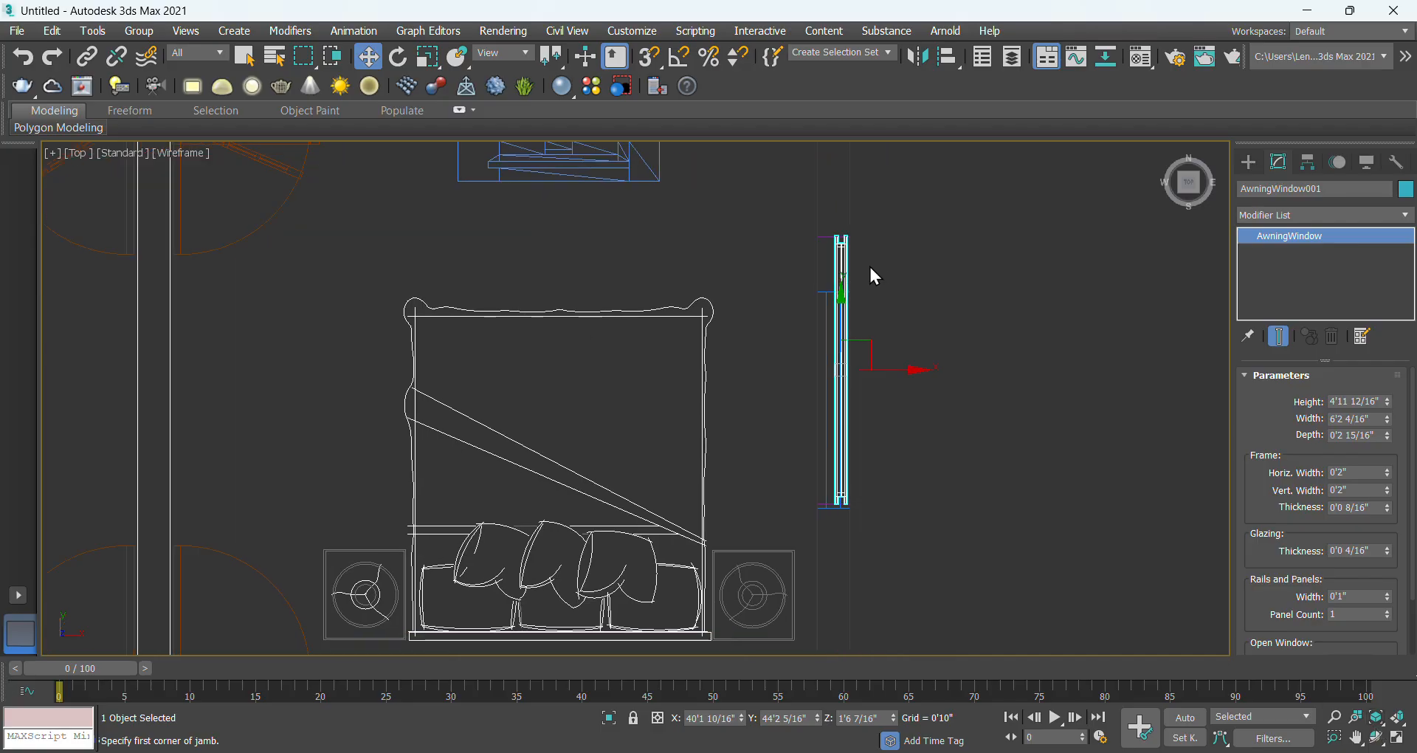
pyautogui.moveTo(876, 369)
pyautogui.mouseDown()
pyautogui.moveTo(983, 364)
pyautogui.moveTo(871, 364)
pyautogui.mouseUp()
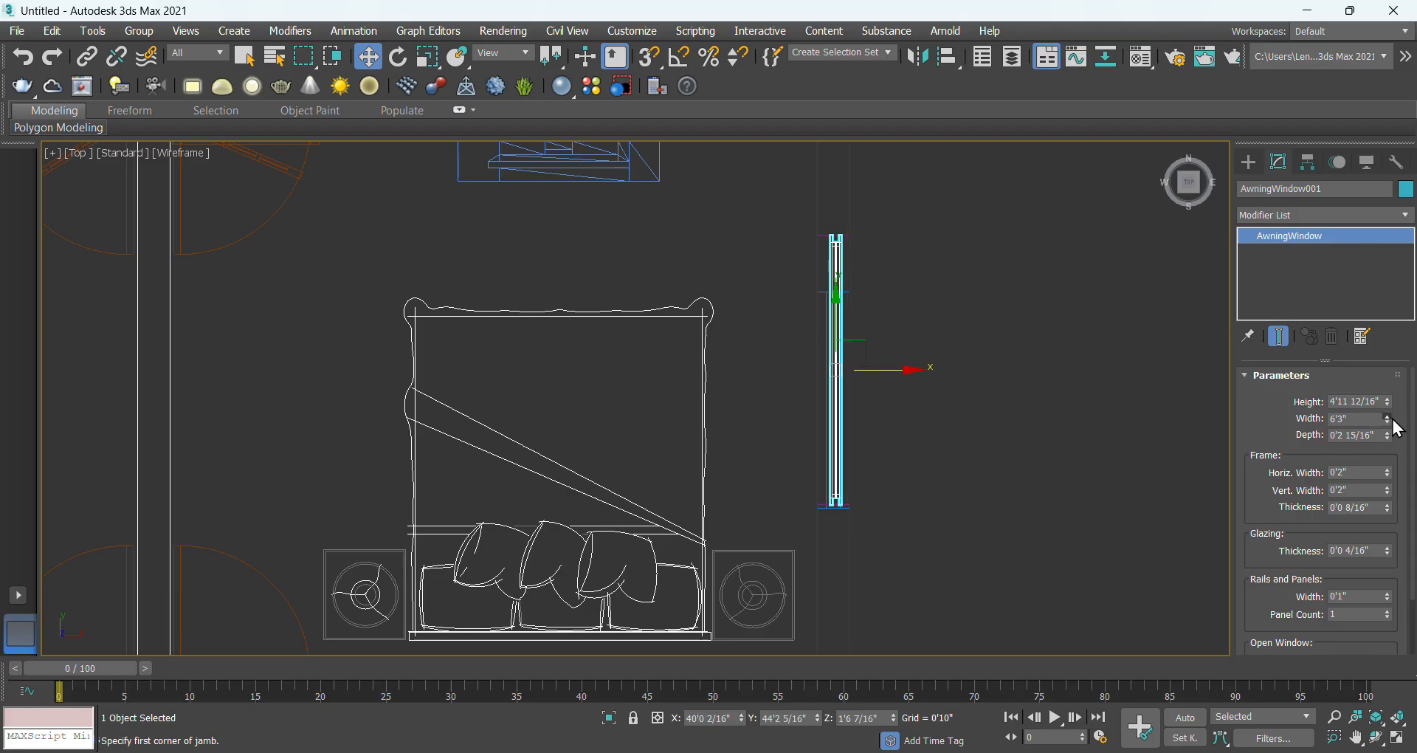
# Set the window's width to about 4'6 3/16" and move it along Y to about 43'8 6/16", aligning its upper end with the plan symbol.
pyautogui.moveTo(1392, 420); pyautogui.dragTo(1394, 433)
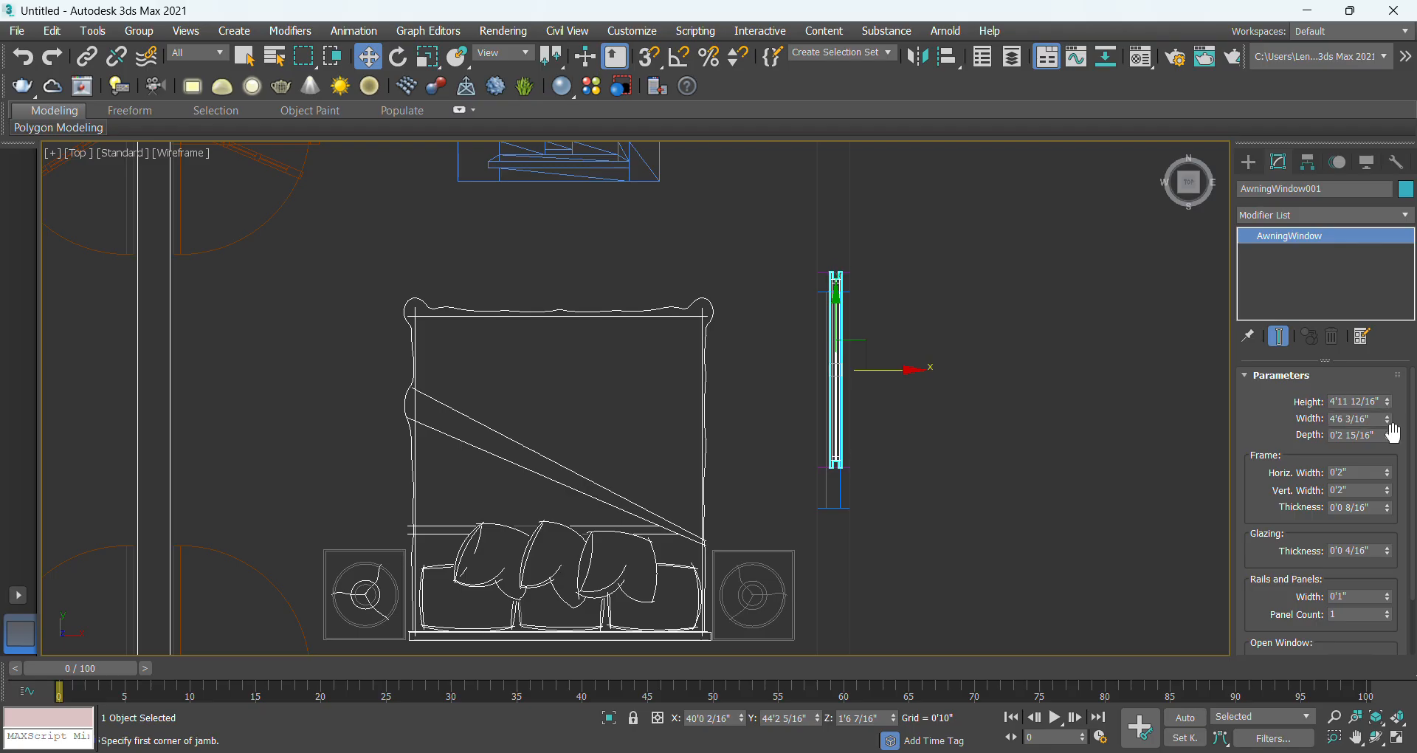
pyautogui.moveTo(835, 316); pyautogui.dragTo(836, 338)
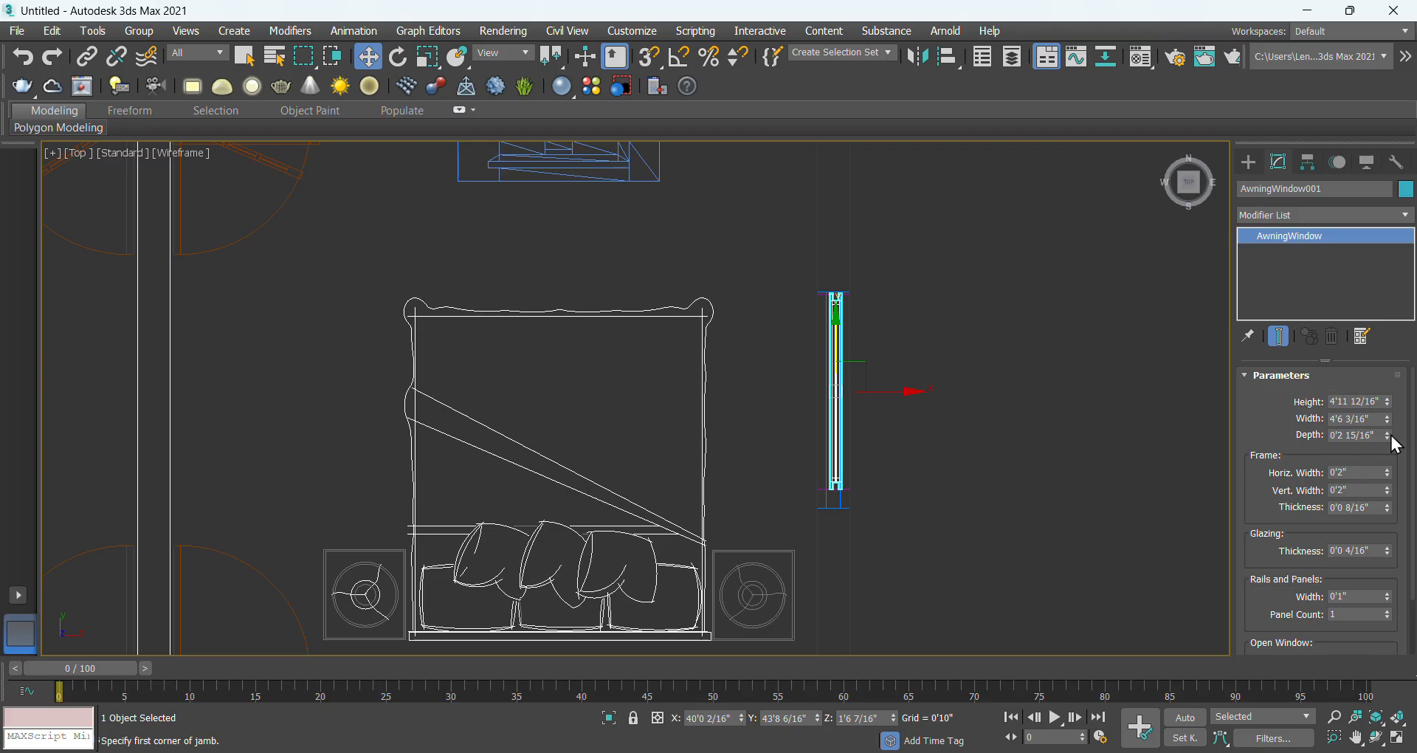
# Widen the awning window to 4'10" and move it to about Y 43'6 5/16" and X 39'11 5/16", matching the plan symbol.
pyautogui.moveTo(1386, 415); pyautogui.dragTo(1388, 403)
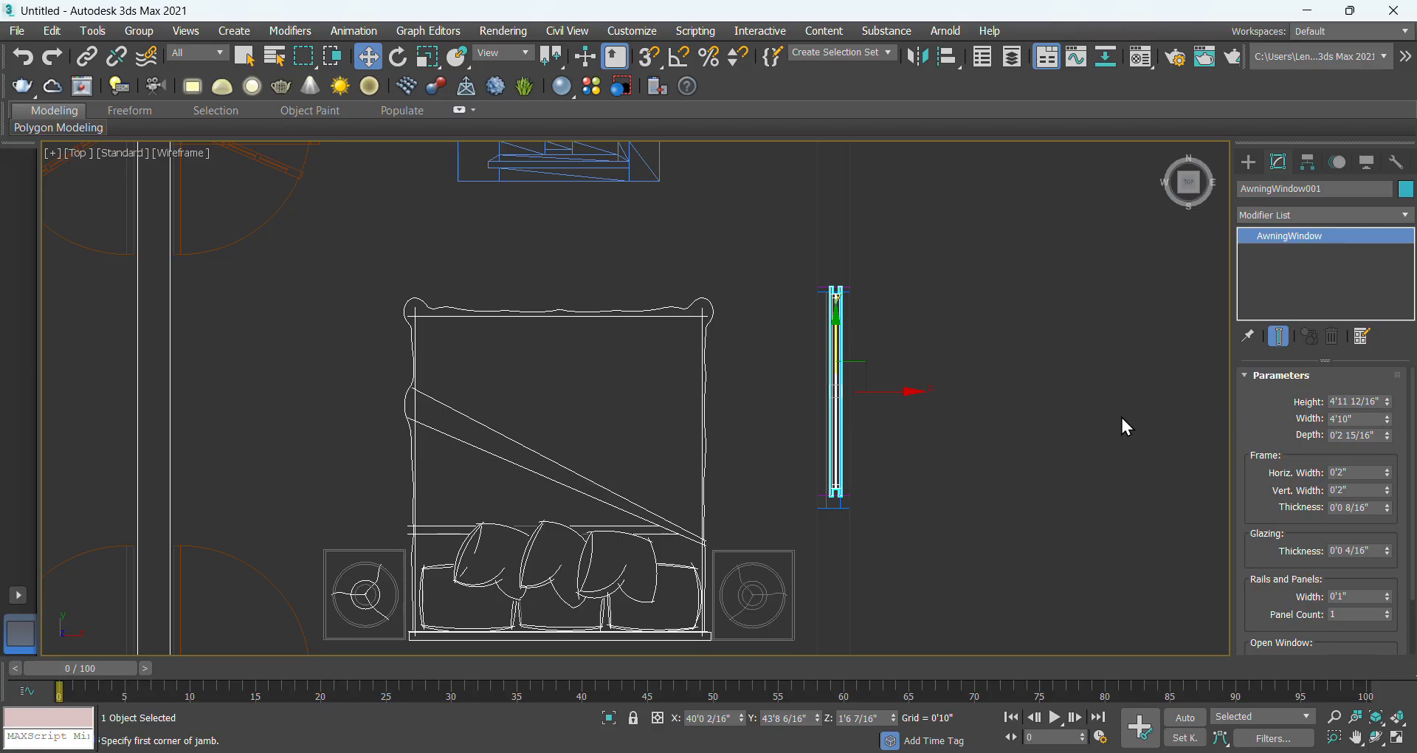
pyautogui.moveTo(838, 326); pyautogui.dragTo(838, 334)
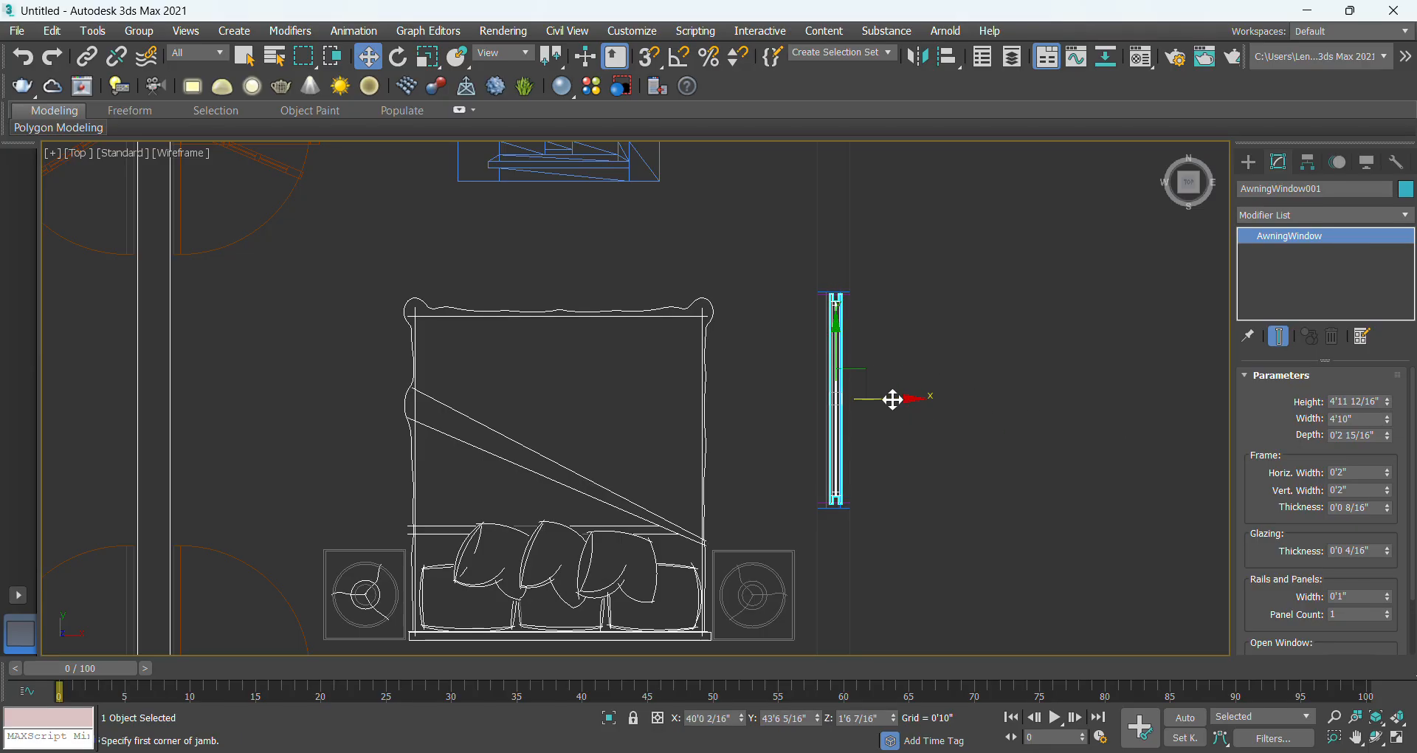
pyautogui.moveTo(896, 398); pyautogui.dragTo(889, 398)
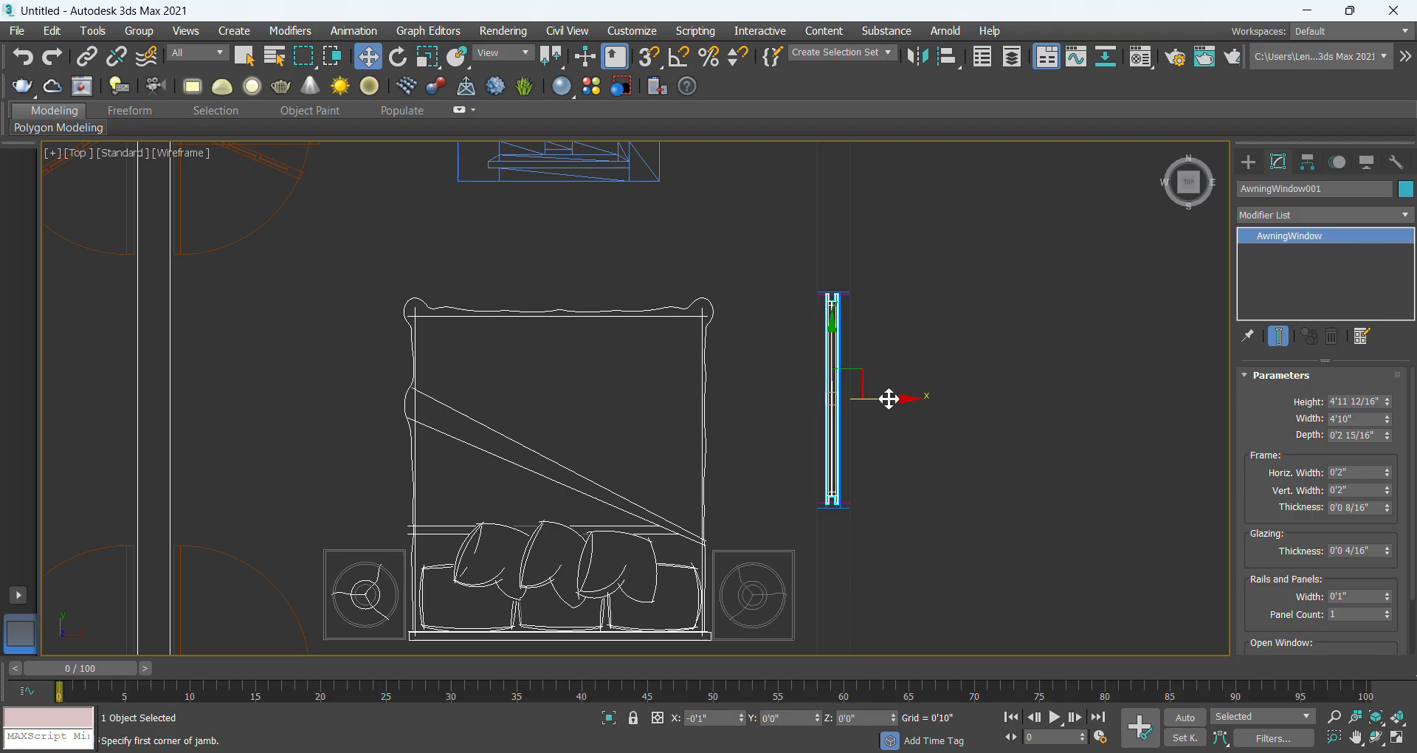
pyautogui.click(928, 449)
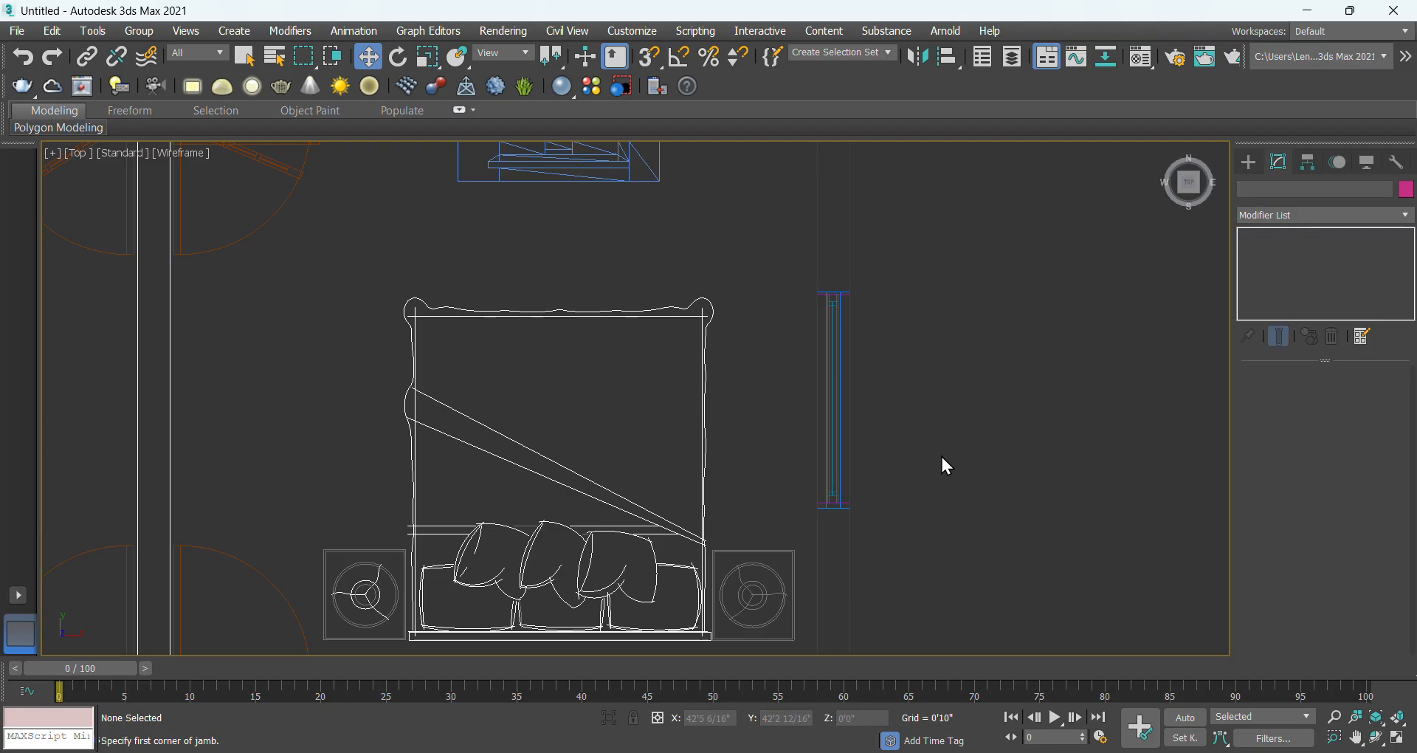
# In the maximized Perspective viewport, set the awning window's depth to about 0'4 7/16" and its opening to 30%.
pyautogui.click(1398, 738)
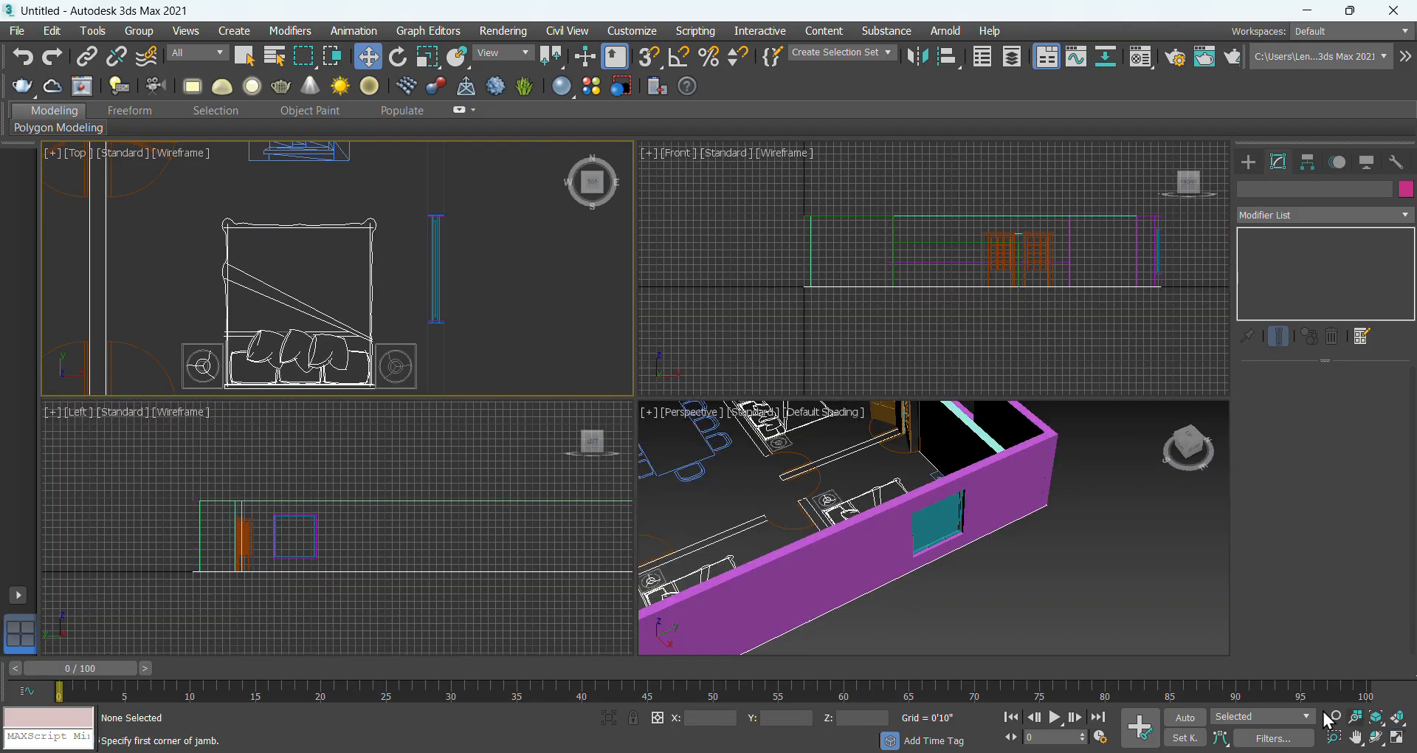
pyautogui.keyDown('alt'); pyautogui.moveTo(1019, 558); pyautogui.dragTo(1048, 574, button='middle'); pyautogui.keyUp('alt')
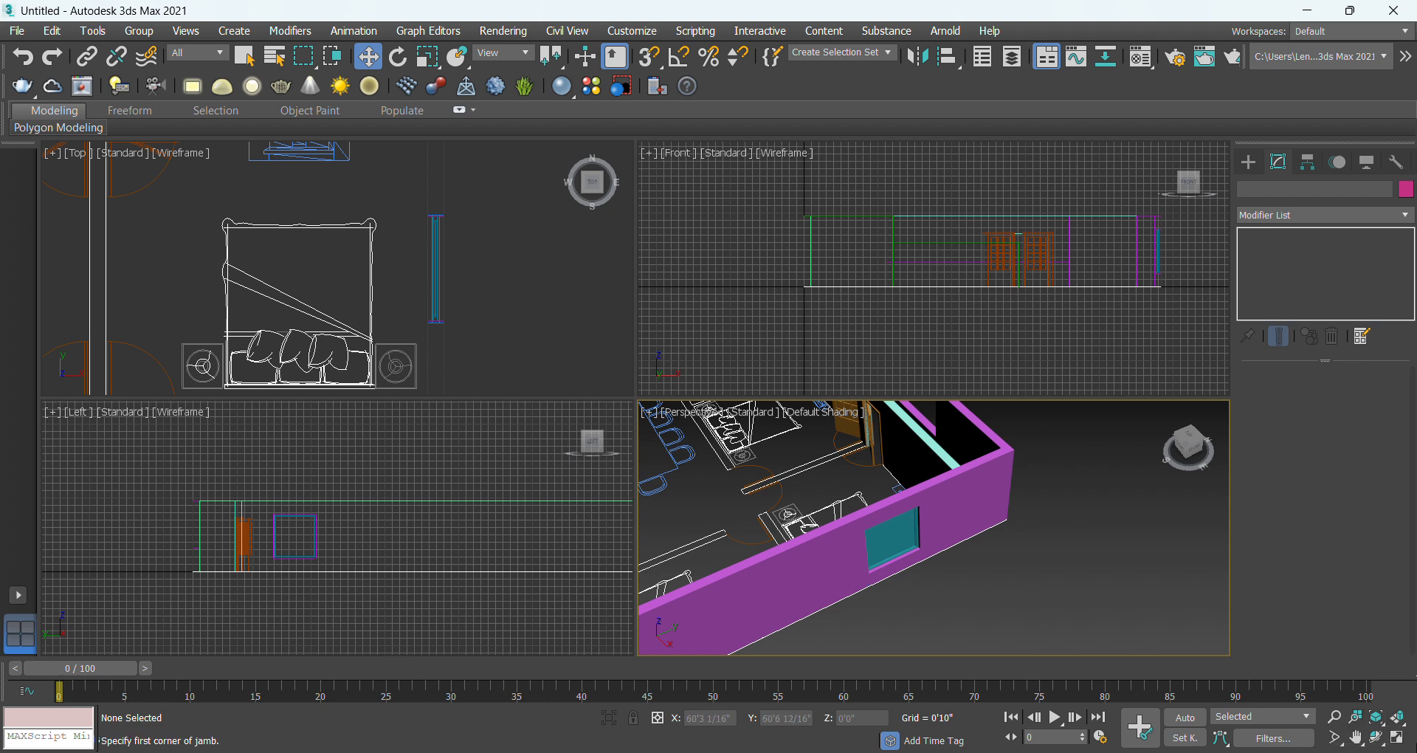
pyautogui.click(1398, 739)
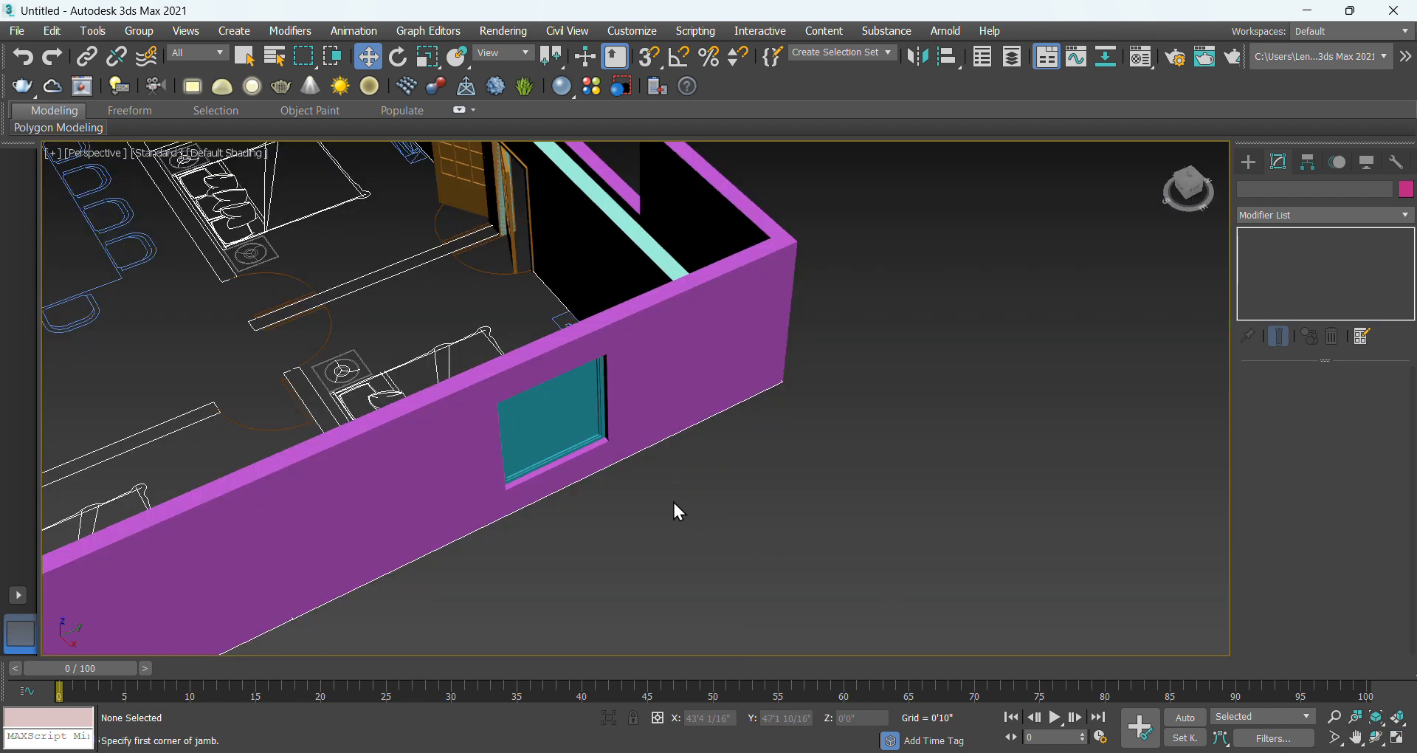
pyautogui.keyDown('alt'); pyautogui.moveTo(675, 508); pyautogui.dragTo(569, 440, button='middle'); pyautogui.keyUp('alt')
pyautogui.scroll(5, 580, 437)
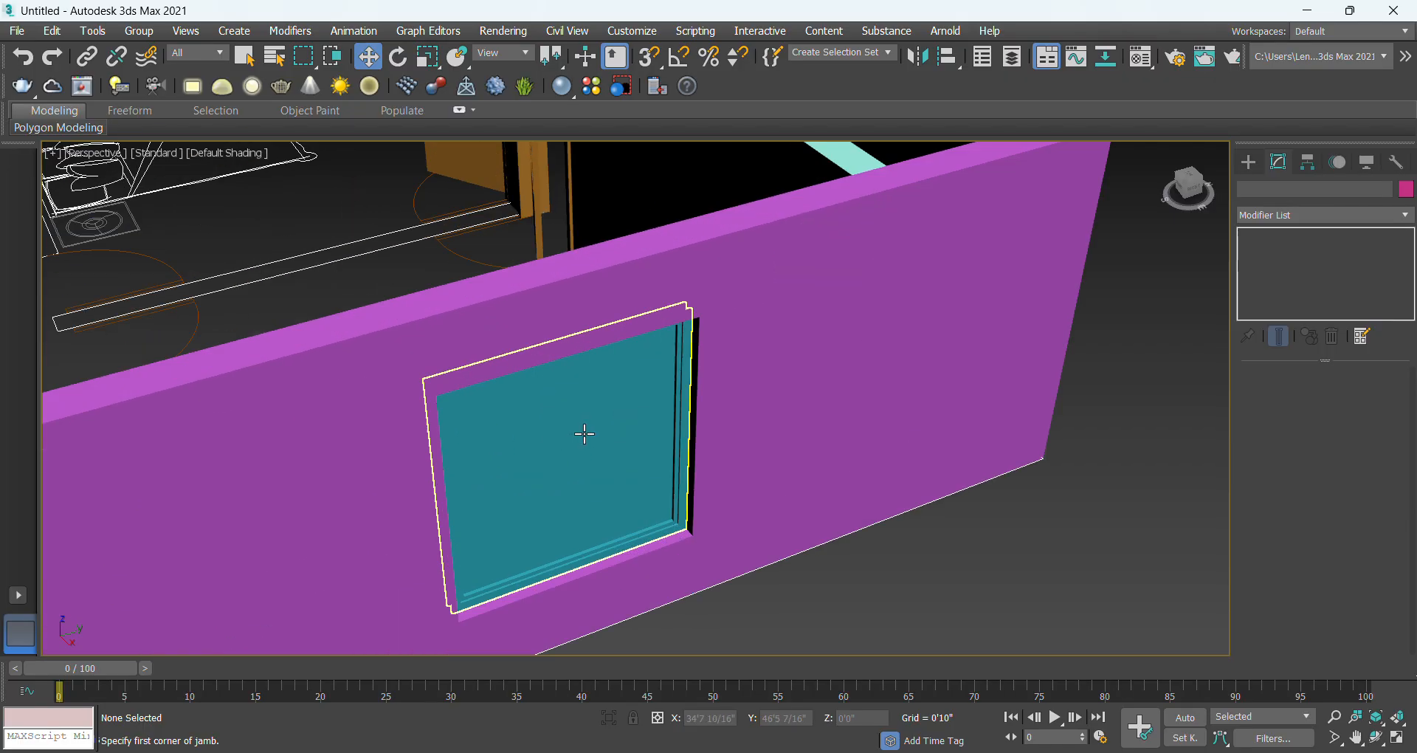
pyautogui.click(584, 434)
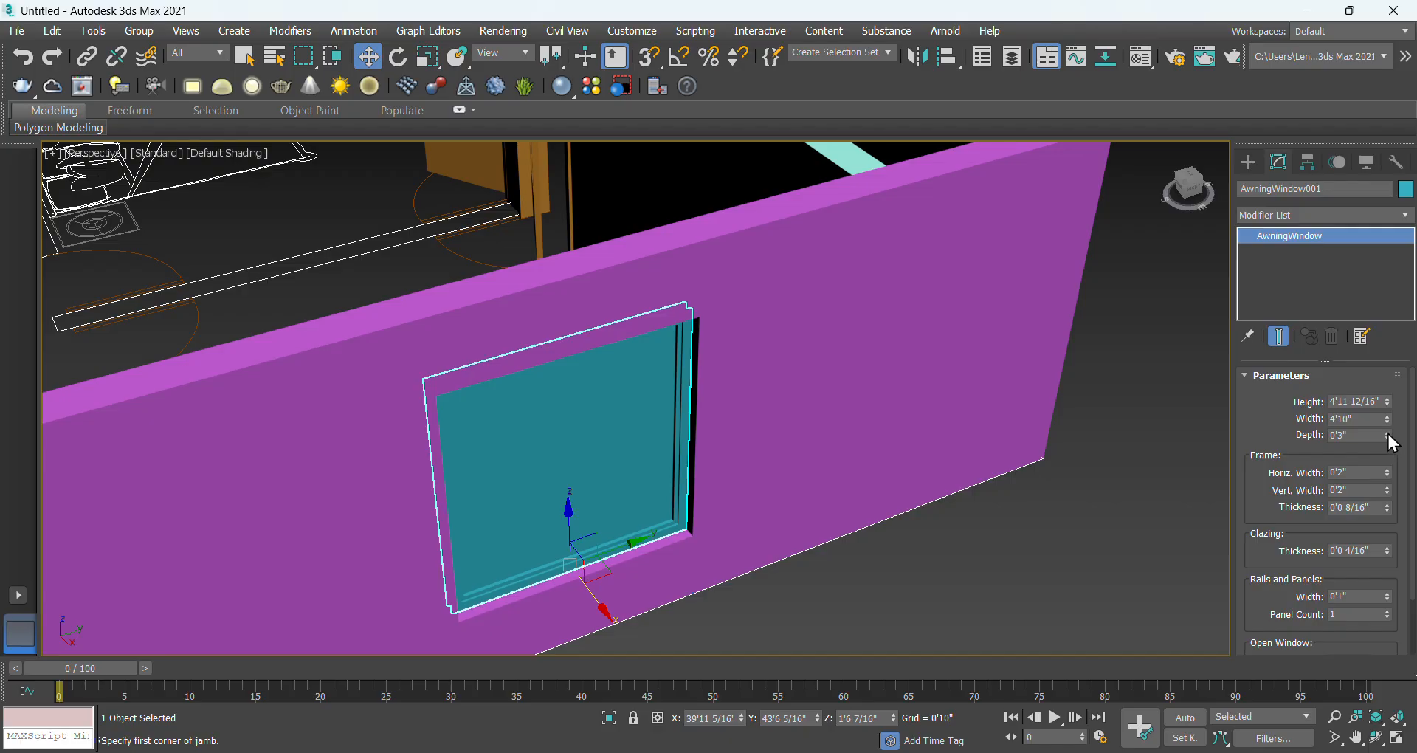
pyautogui.moveTo(1389, 436); pyautogui.dragTo(1378, 396)
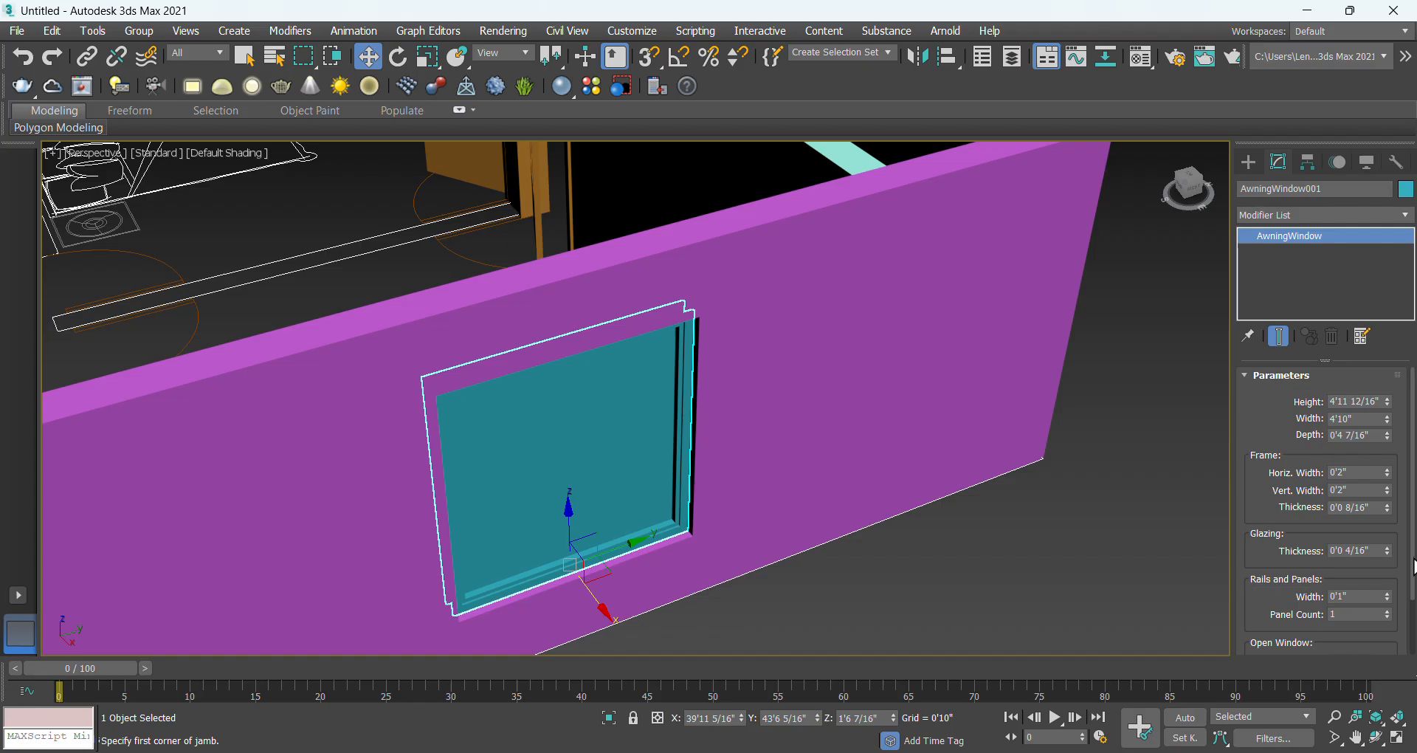
pyautogui.scroll(-2, 1362, 613)
pyautogui.moveTo(1367, 612); pyautogui.dragTo(1396, 589)
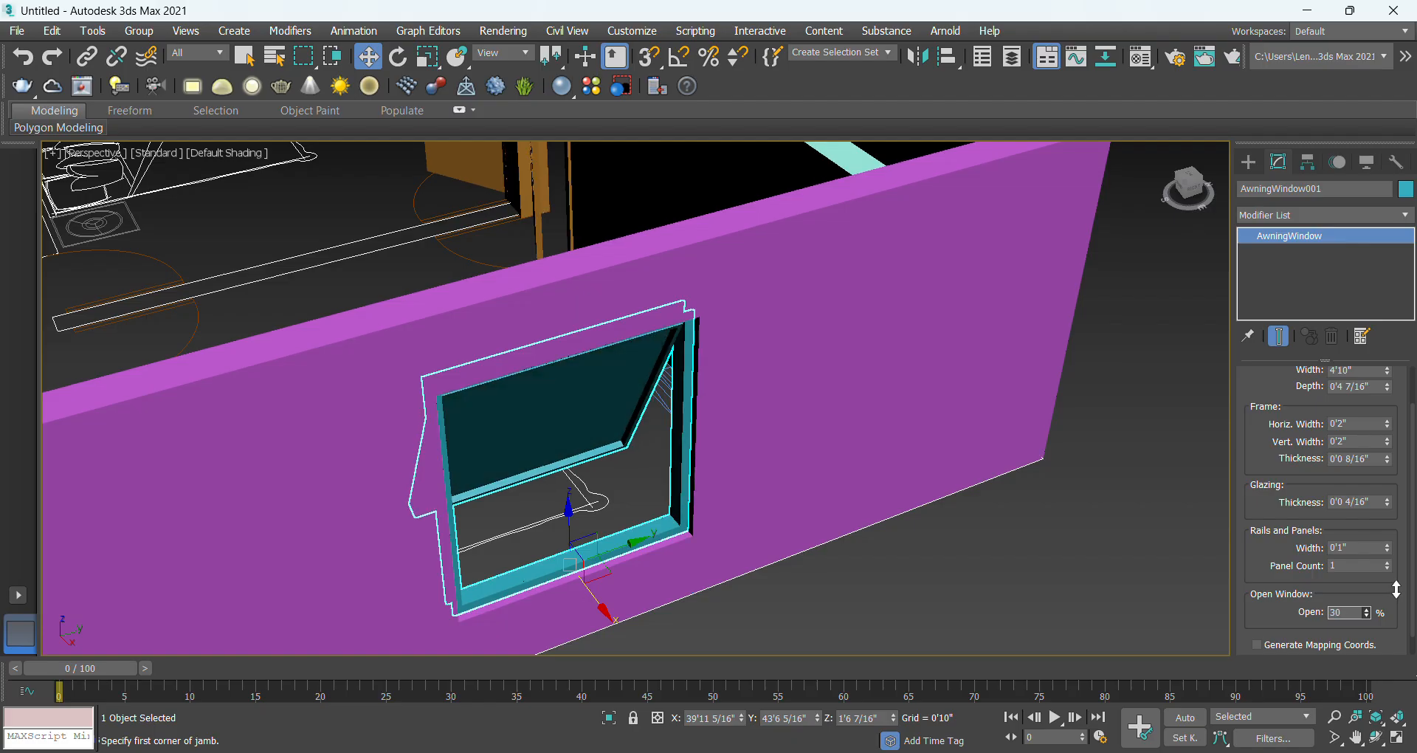
# Increase the awning window's panel count to 10.
pyautogui.click(1387, 564)
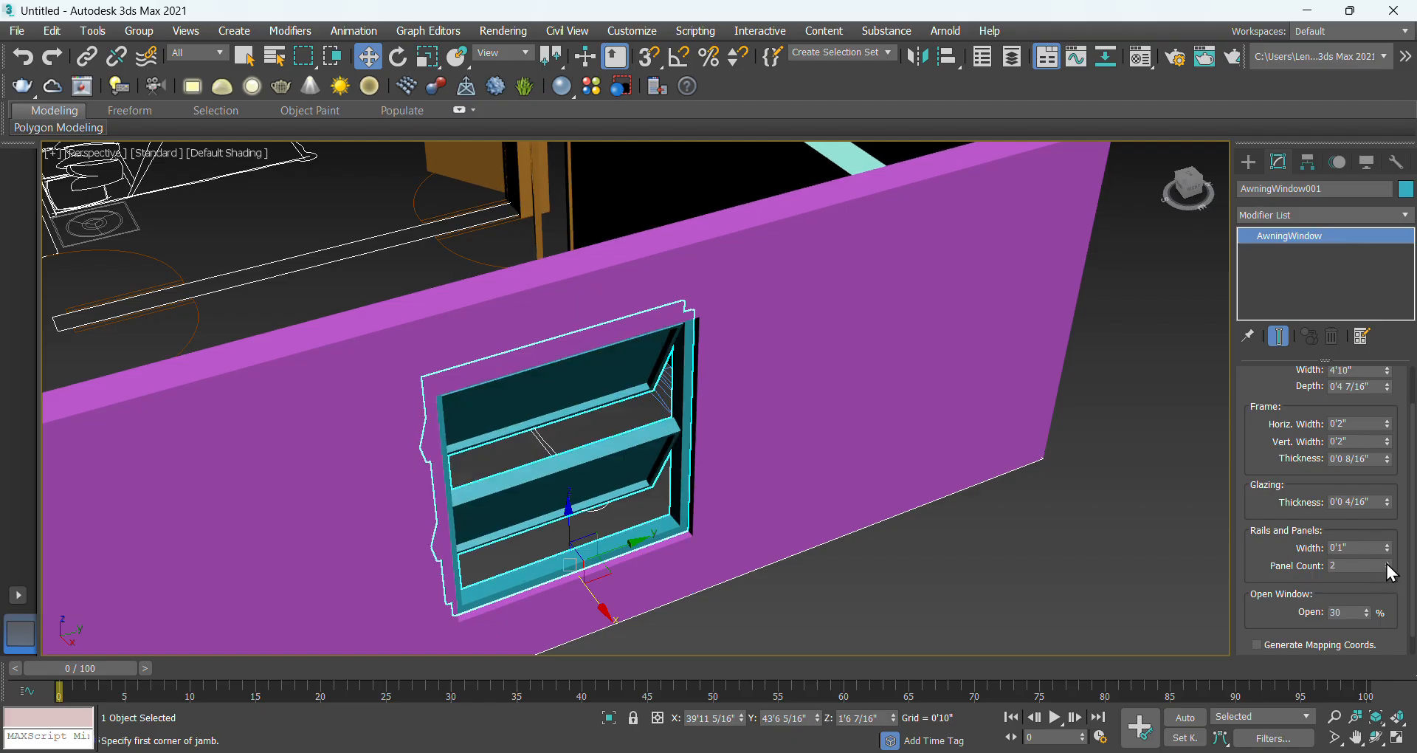
pyautogui.click(1388, 563)
pyautogui.click(1388, 563)
pyautogui.click(1388, 563)
pyautogui.click(1388, 564)
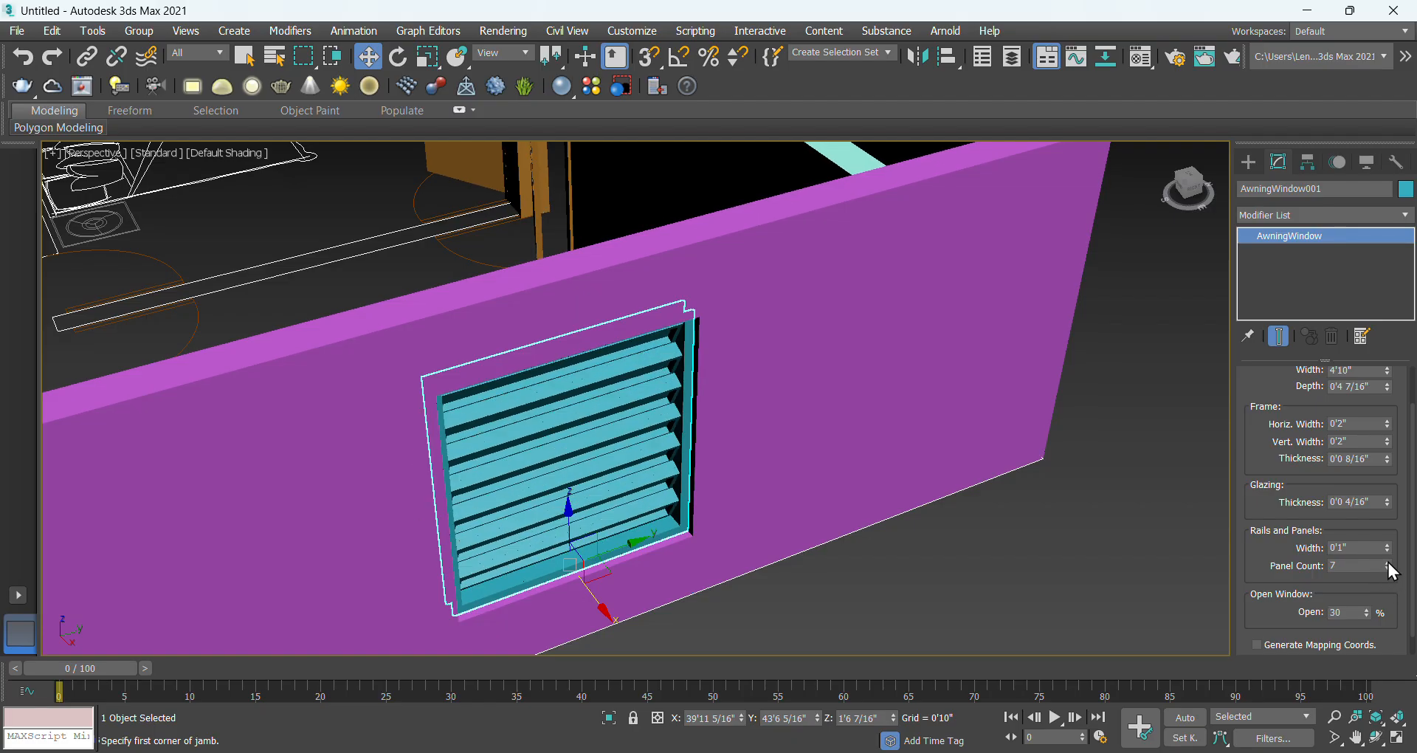
pyautogui.click(1388, 563)
pyautogui.click(1388, 563)
pyautogui.click(1389, 563)
pyautogui.click(1389, 563)
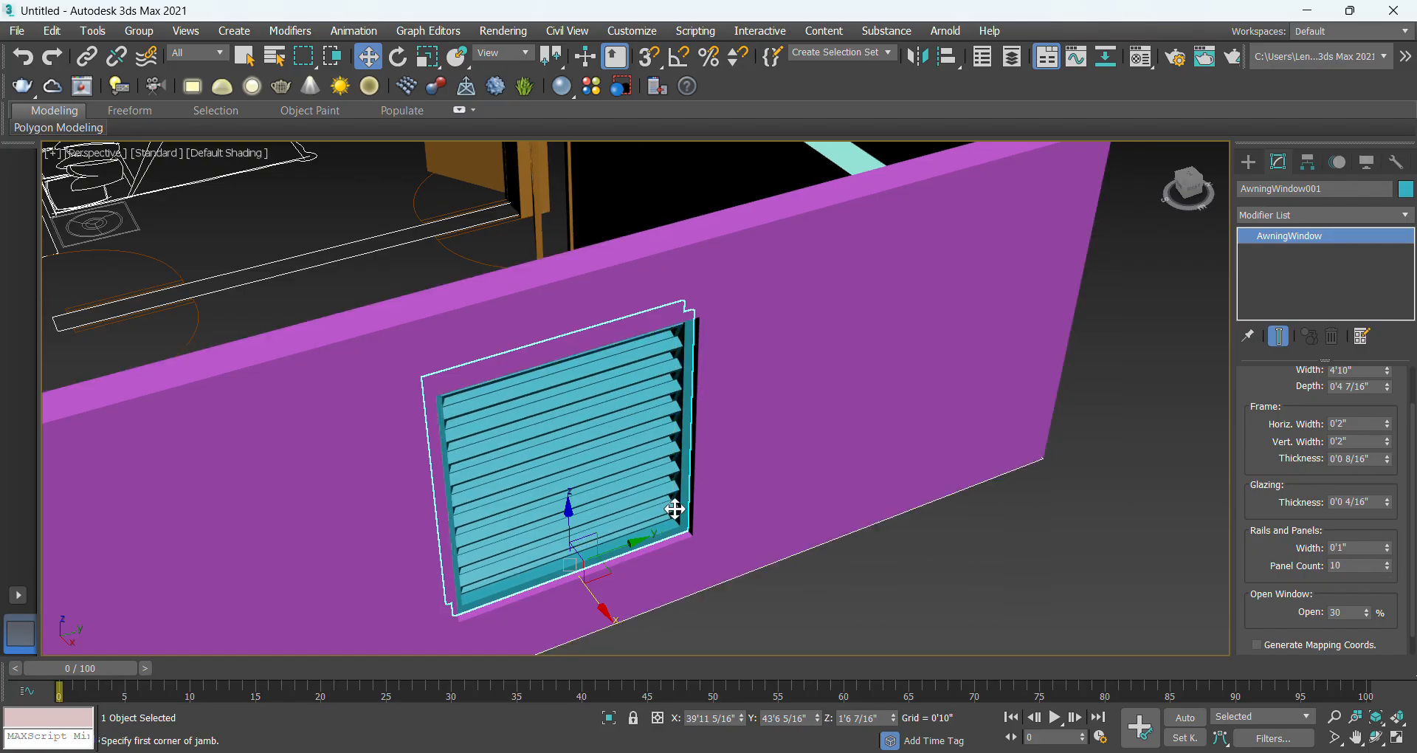
# Set the window's glazing thickness to 0'2 9/16", its frame thickness to 0'0 3/16" and its depth to 0'2".
pyautogui.scroll(5, 676, 509)
pyautogui.moveTo(678, 521)
pyautogui.keyDown('alt'); pyautogui.mouseDown(button='middle')
pyautogui.moveTo(689, 491)
pyautogui.moveTo(699, 523)
pyautogui.moveTo(674, 504)
pyautogui.moveTo(675, 525)
pyautogui.mouseUp(button='middle'); pyautogui.keyUp('alt')
pyautogui.scroll(2, 662, 533)
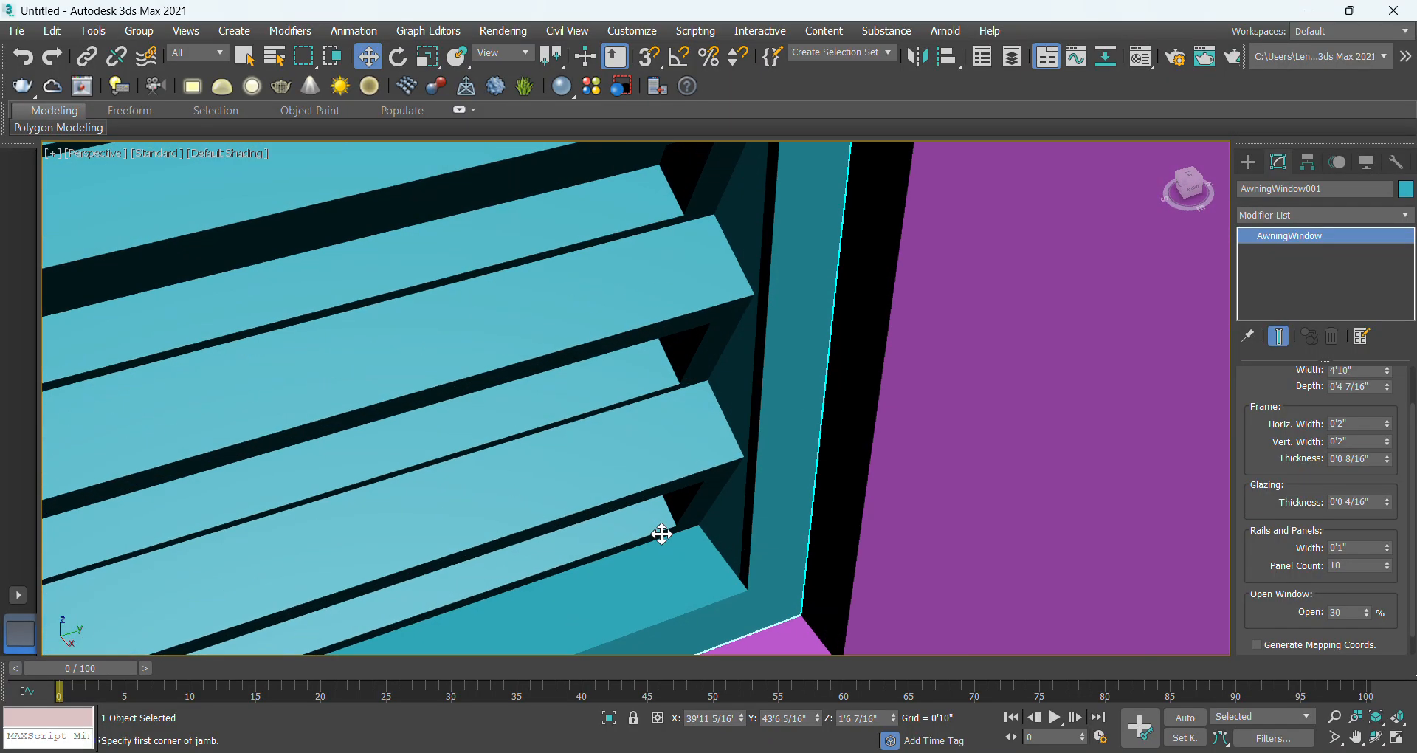
pyautogui.keyDown('alt'); pyautogui.moveTo(708, 446); pyautogui.dragTo(708, 411, button='middle'); pyautogui.keyUp('alt')
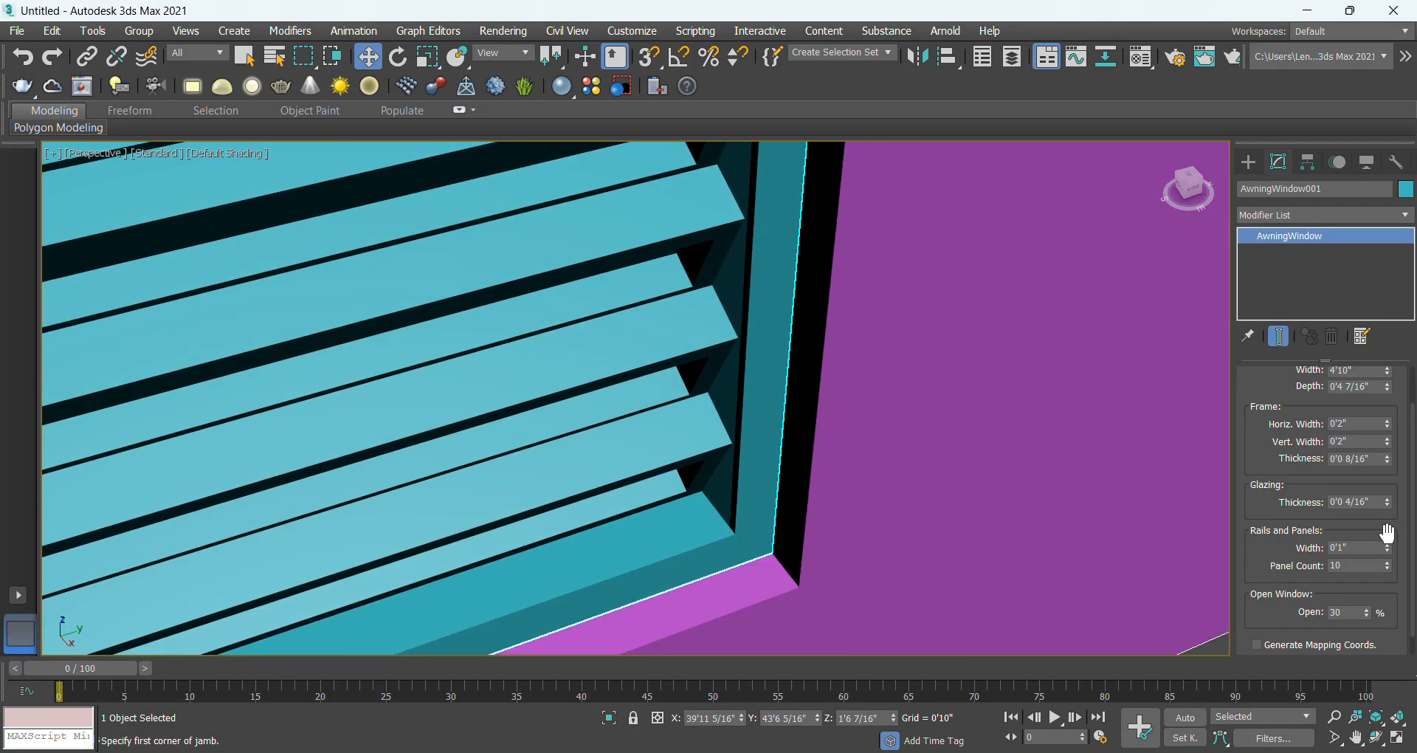
pyautogui.moveTo(1390, 508); pyautogui.dragTo(1391, 318)
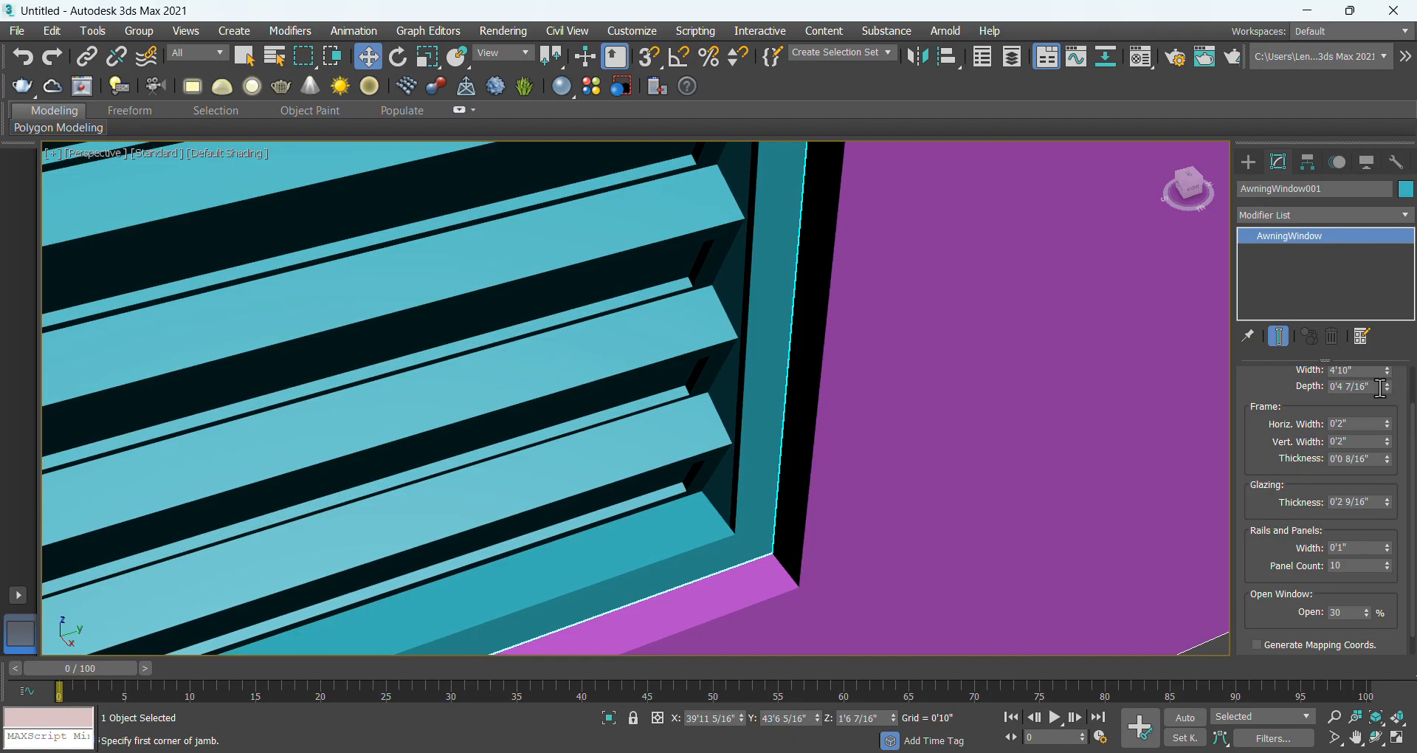
pyautogui.moveTo(1388, 390)
pyautogui.mouseDown()
pyautogui.moveTo(1391, 417)
pyautogui.moveTo(1392, 388)
pyautogui.mouseUp()
pyautogui.scroll(1, 1351, 484)
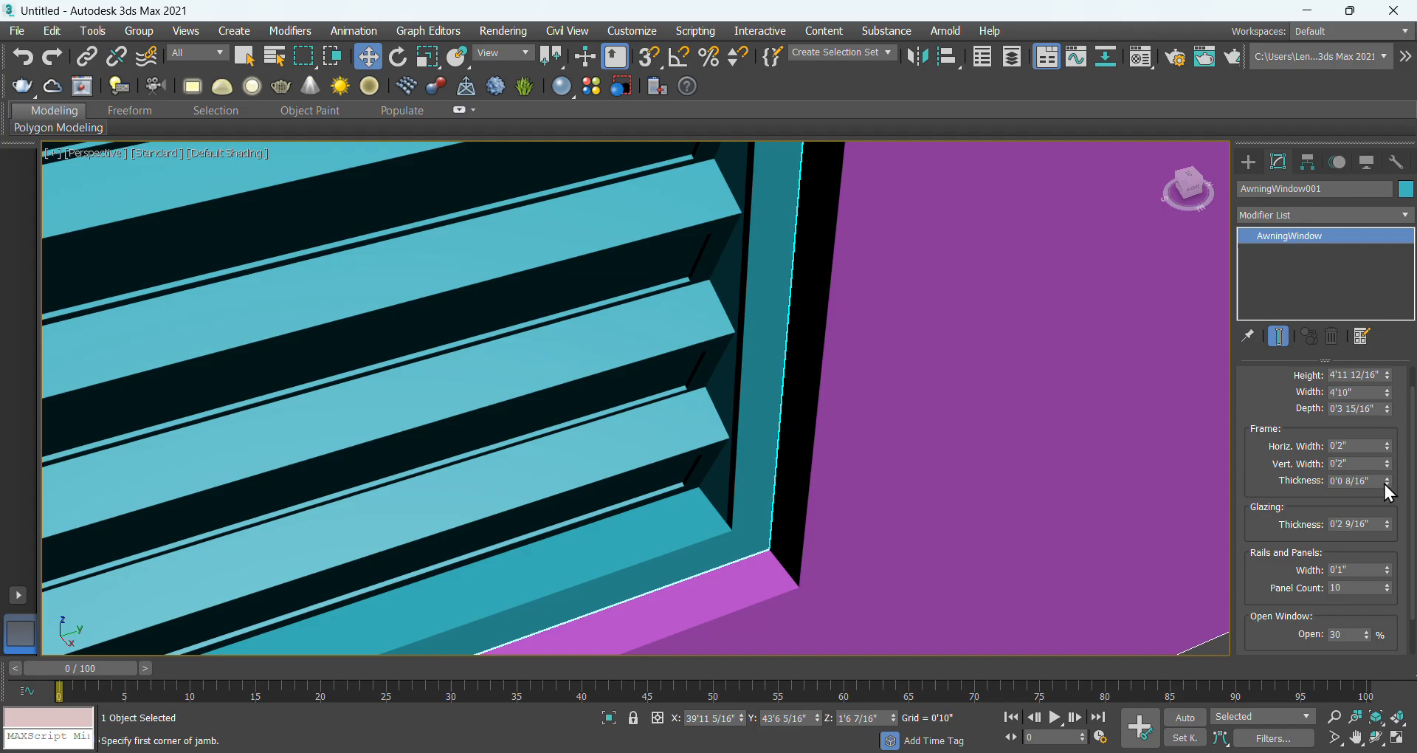
pyautogui.moveTo(1388, 481); pyautogui.dragTo(2, 515)
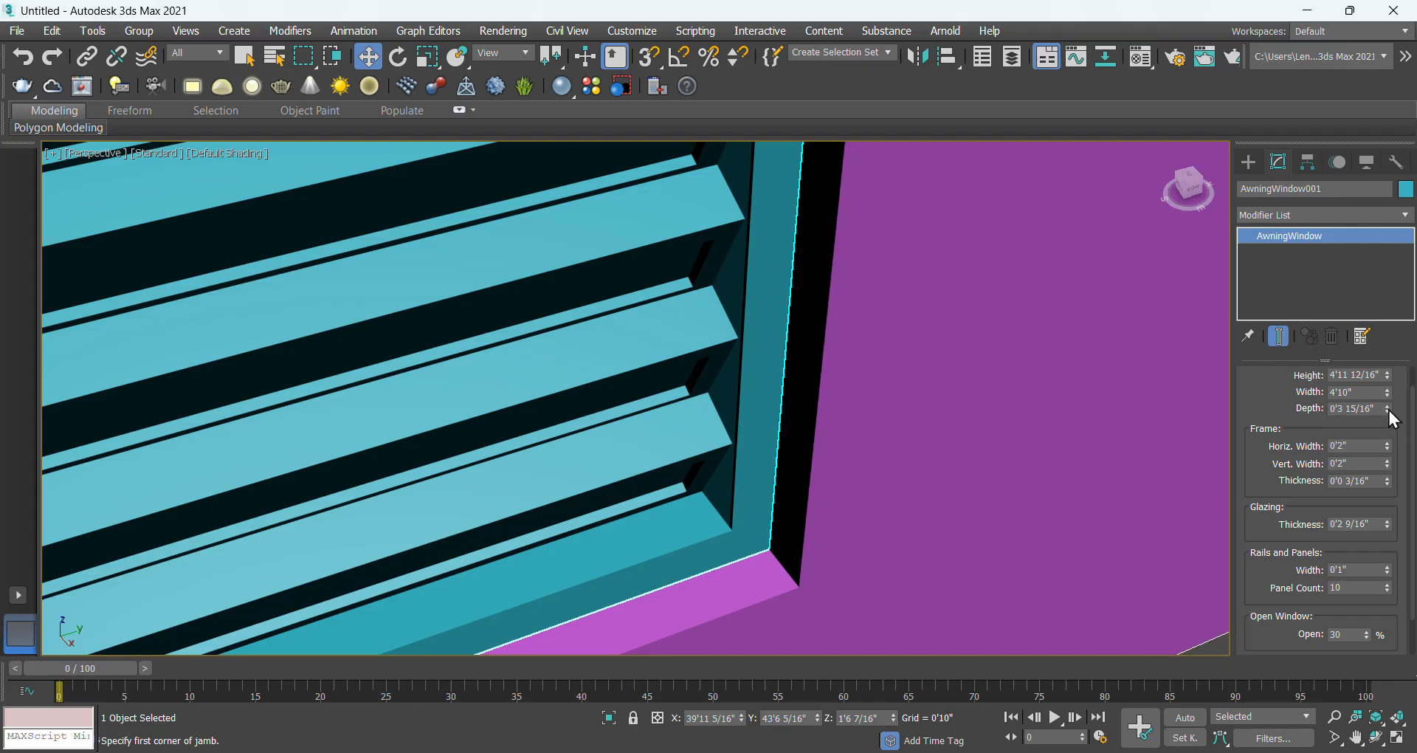
pyautogui.moveTo(1389, 411); pyautogui.dragTo(1394, 442)
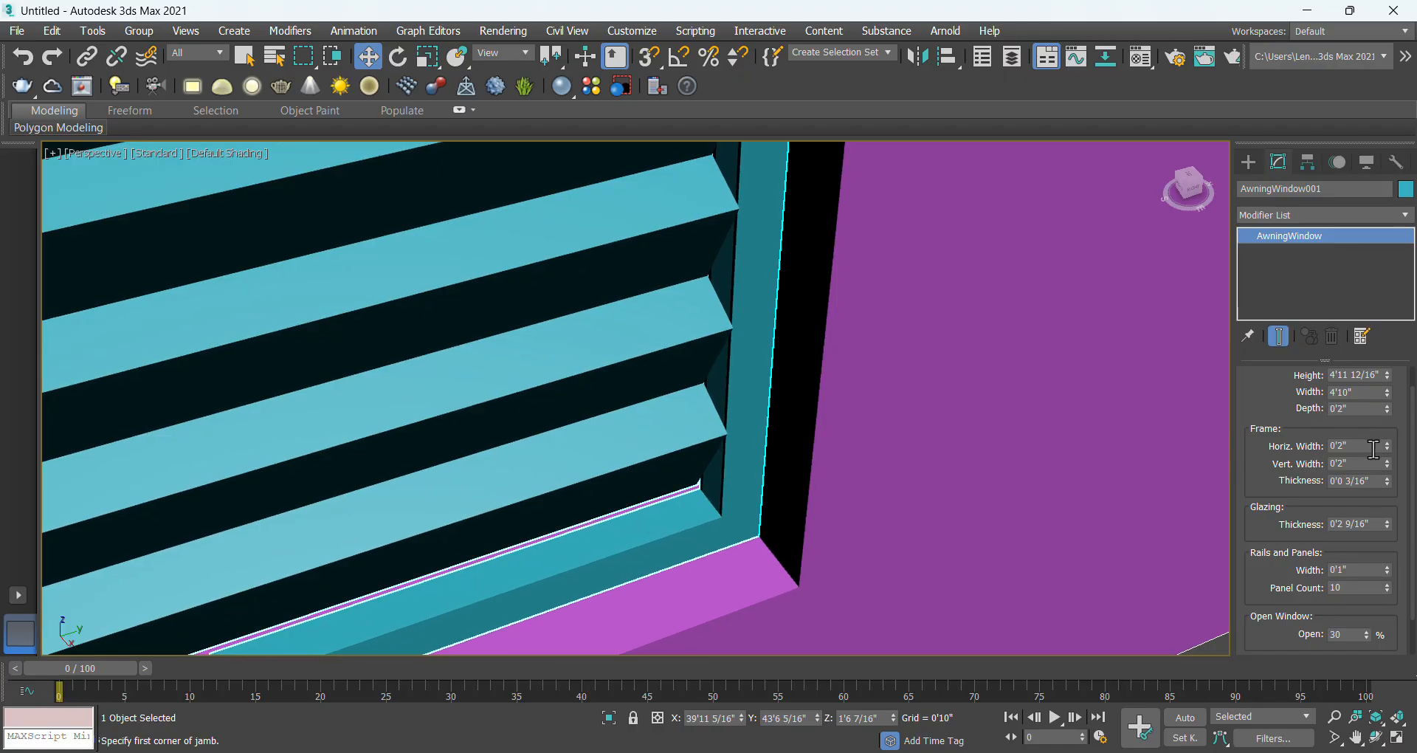
pyautogui.scroll(2, 1365, 473)
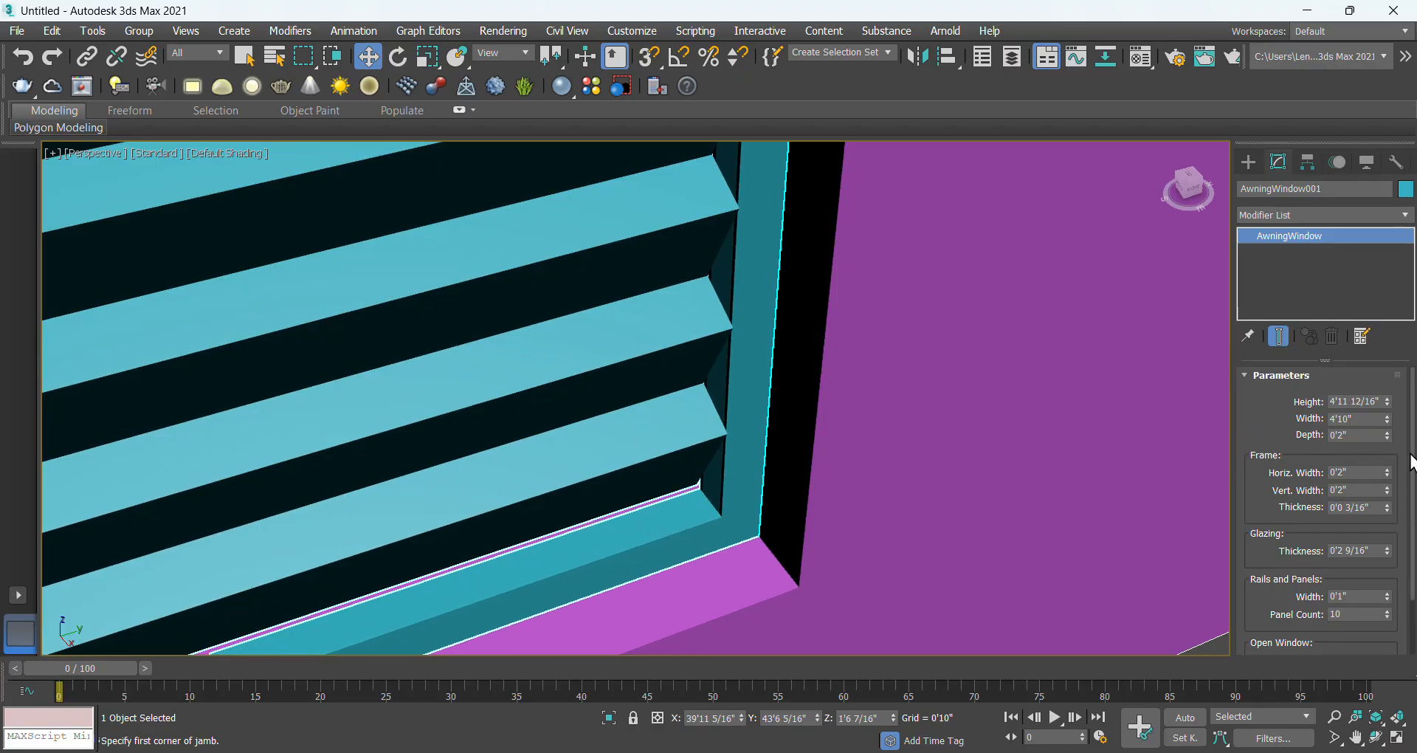
# Isolate the awning window from the rest of the house model.
pyautogui.scroll(-3, 813, 396)
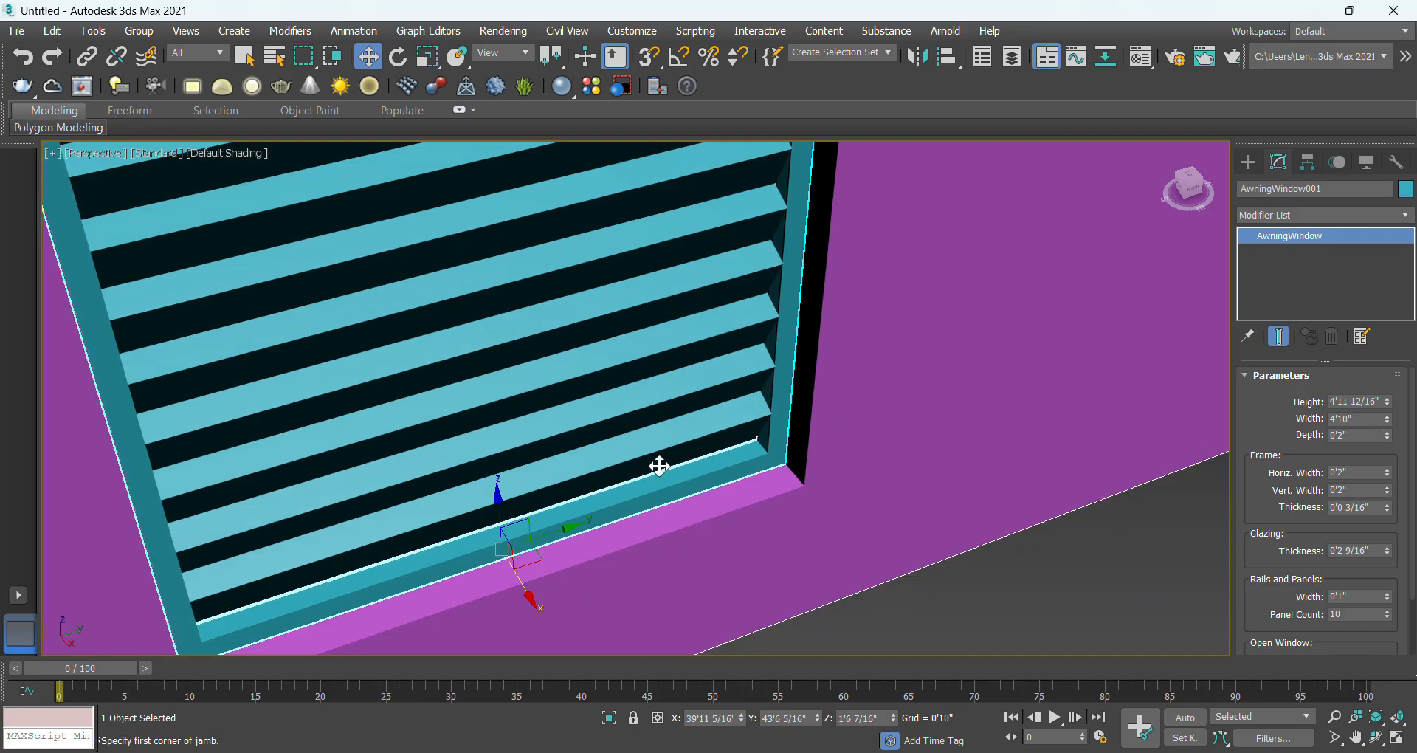
pyautogui.keyDown('alt'); pyautogui.moveTo(422, 454); pyautogui.dragTo(511, 428, button='middle'); pyautogui.keyUp('alt')
pyautogui.scroll(-5, 707, 441)
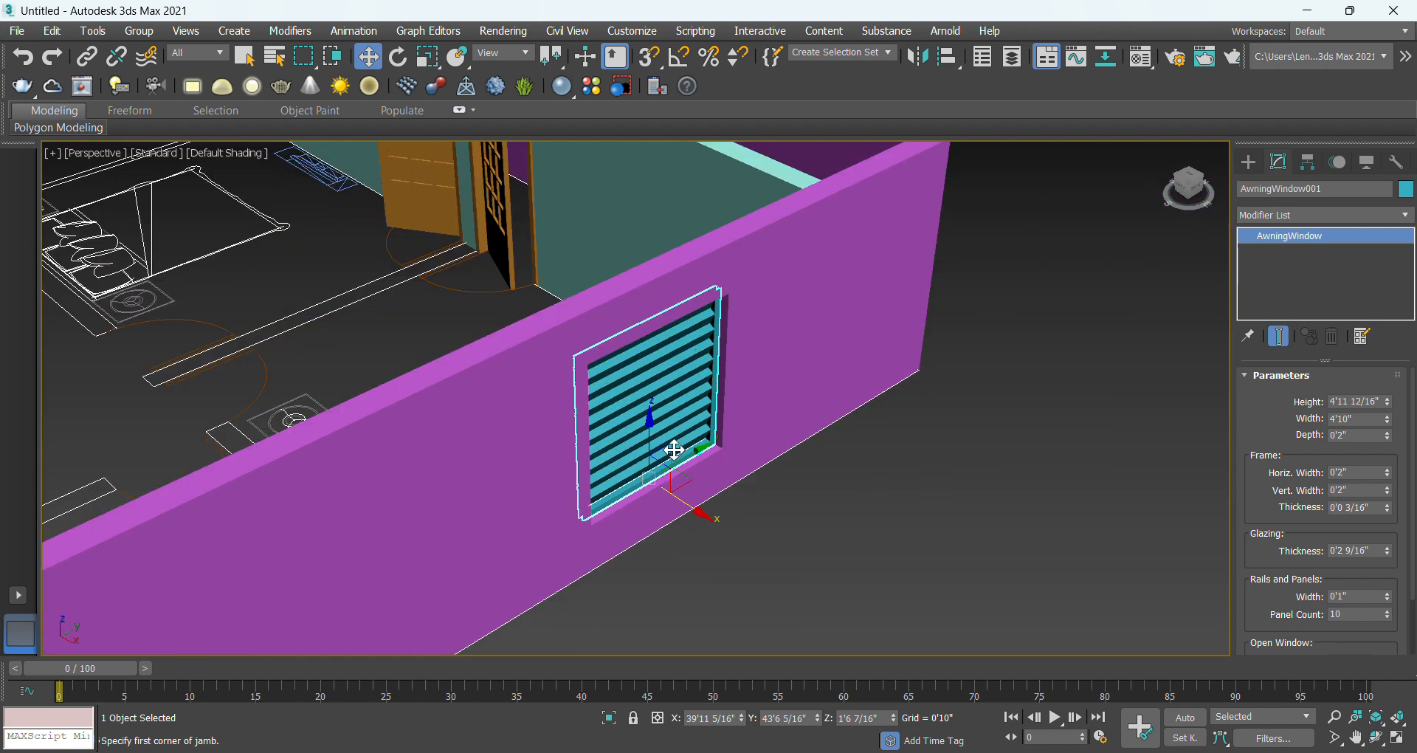
pyautogui.keyDown('alt'); pyautogui.moveTo(673, 449); pyautogui.dragTo(637, 436, button='middle'); pyautogui.keyUp('alt')
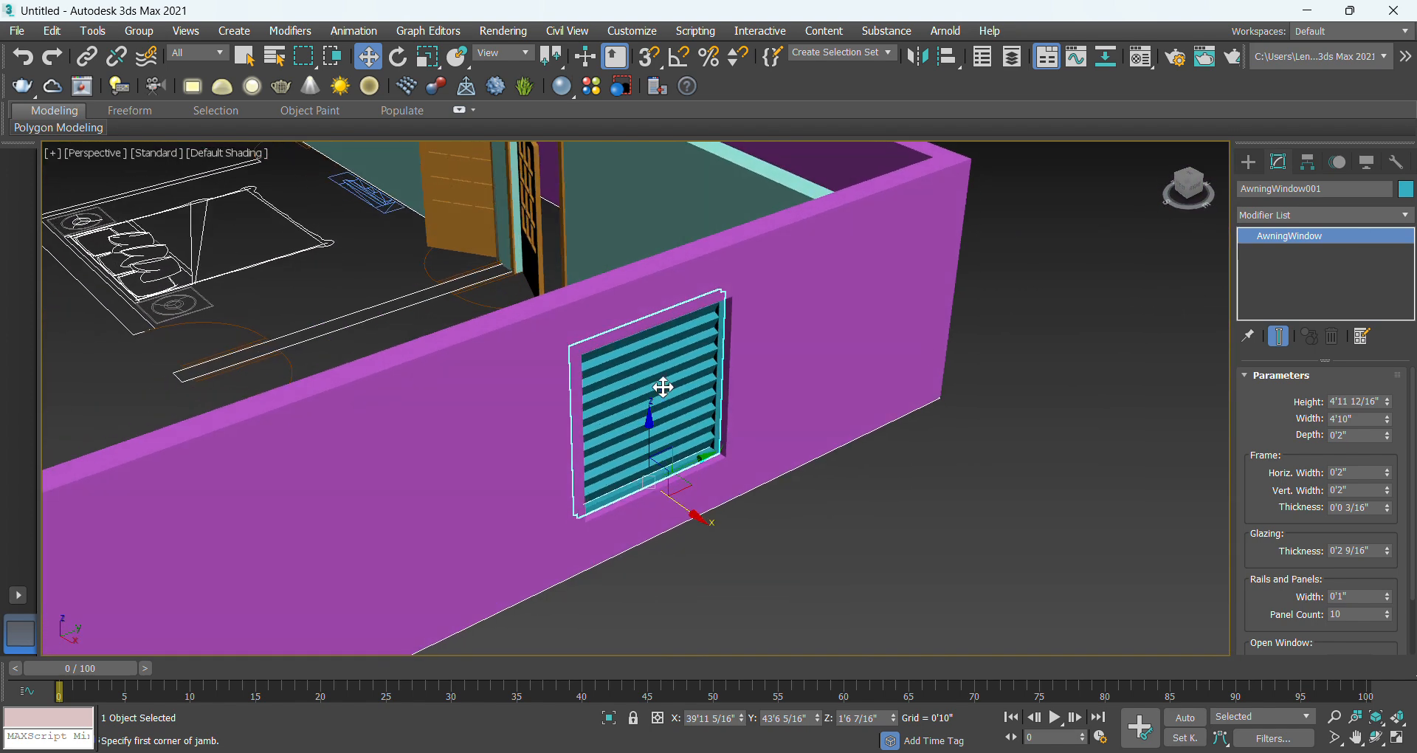
pyautogui.click(609, 721)
# Open the isolated window's panels to 96%, viewing it from the side.
pyautogui.keyDown('alt'); pyautogui.moveTo(651, 451); pyautogui.dragTo(664, 411, button='middle'); pyautogui.keyUp('alt')
pyautogui.click(1399, 737)
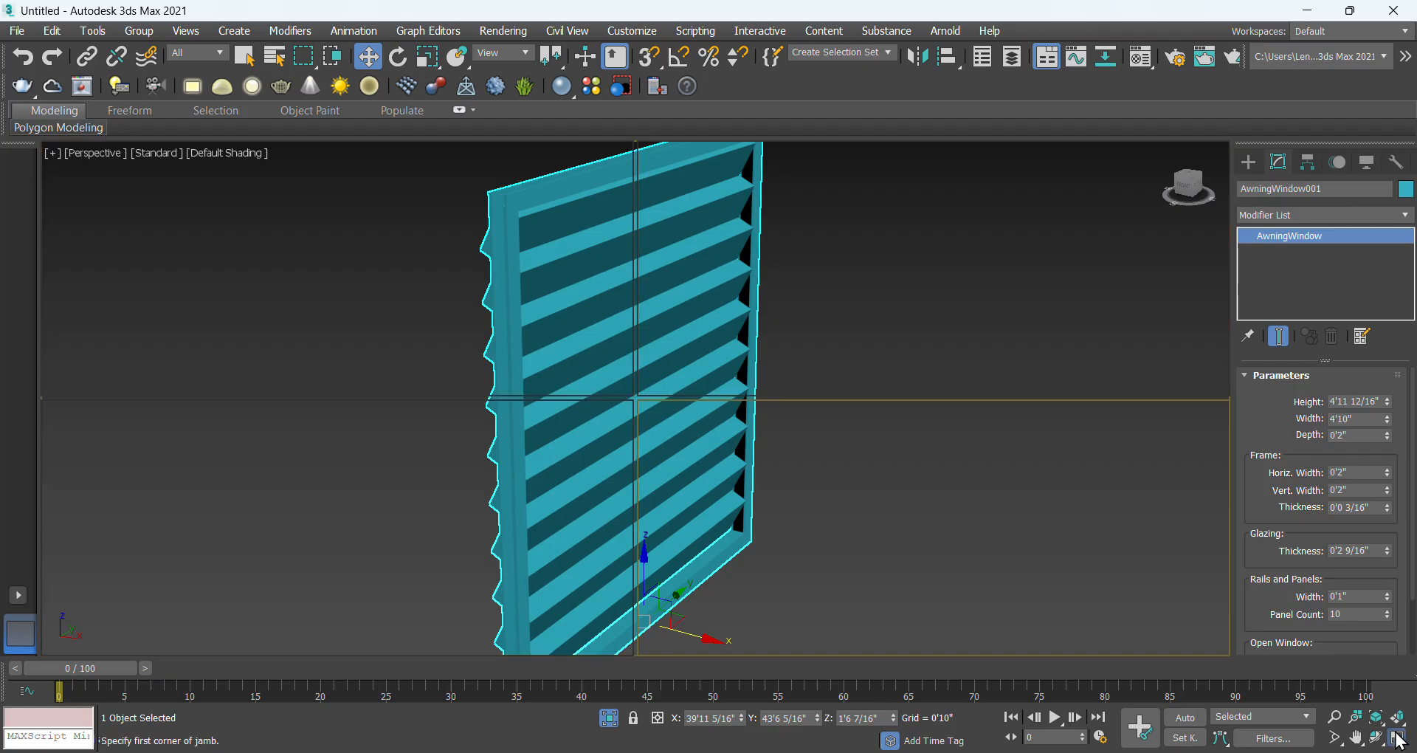
pyautogui.keyDown('alt'); pyautogui.moveTo(895, 580); pyautogui.dragTo(987, 578, button='middle'); pyautogui.keyUp('alt')
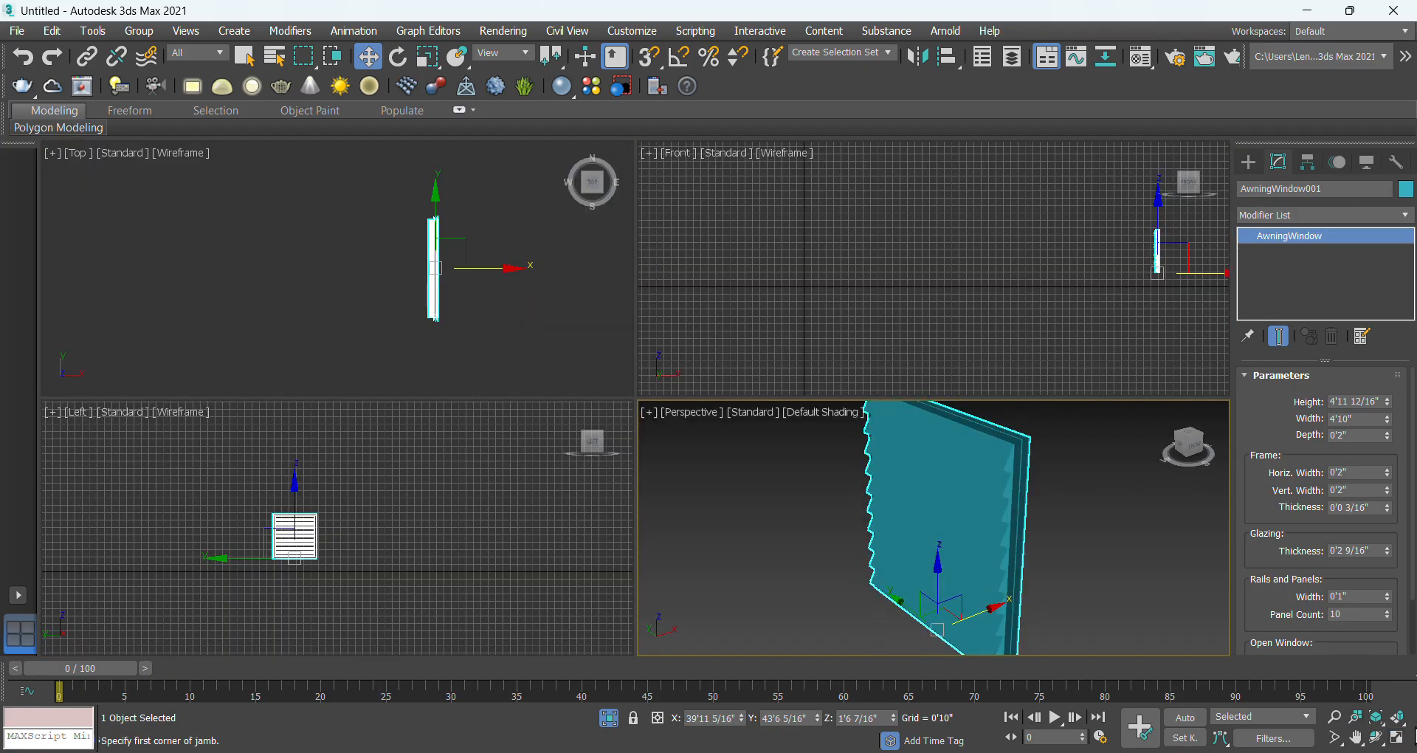
pyautogui.click(1396, 738)
pyautogui.keyDown('alt'); pyautogui.moveTo(895, 550); pyautogui.dragTo(829, 519, button='middle'); pyautogui.keyUp('alt')
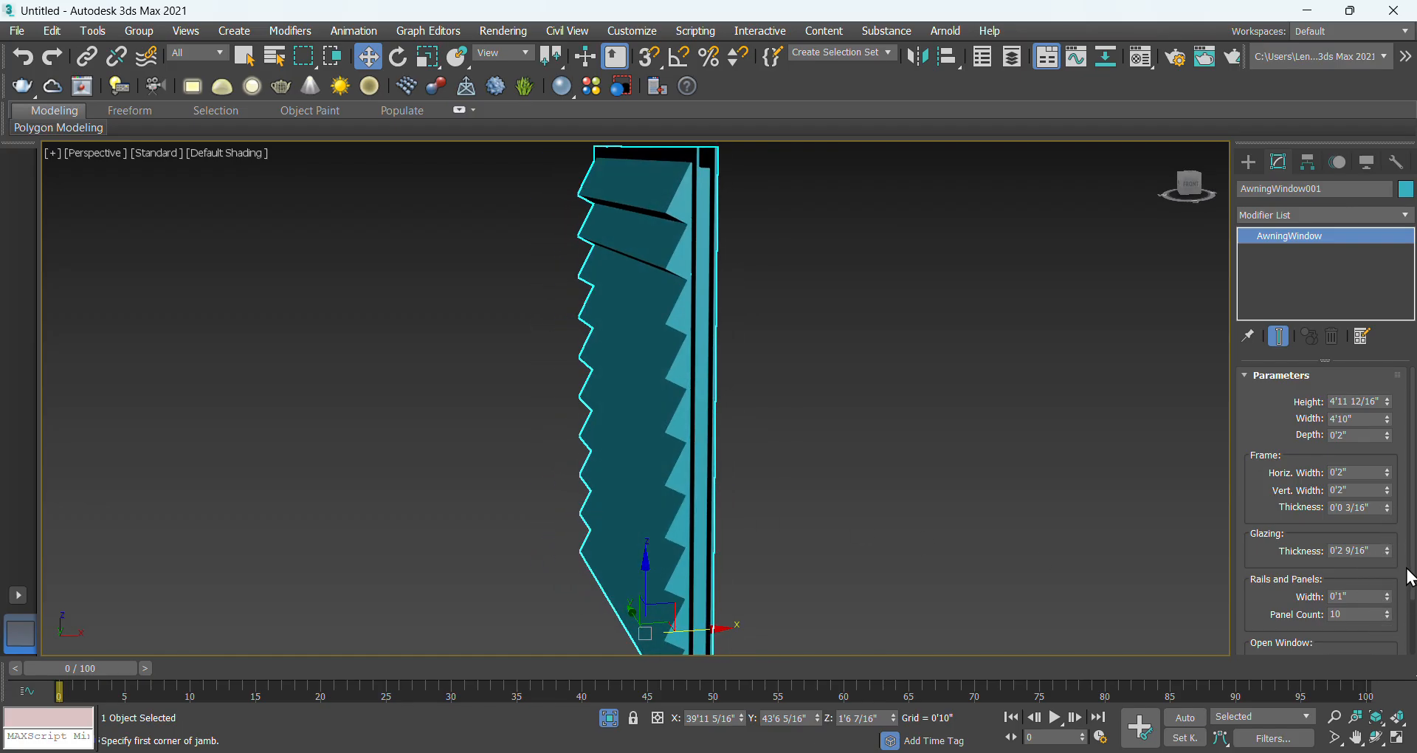
pyautogui.scroll(-2, 1350, 606)
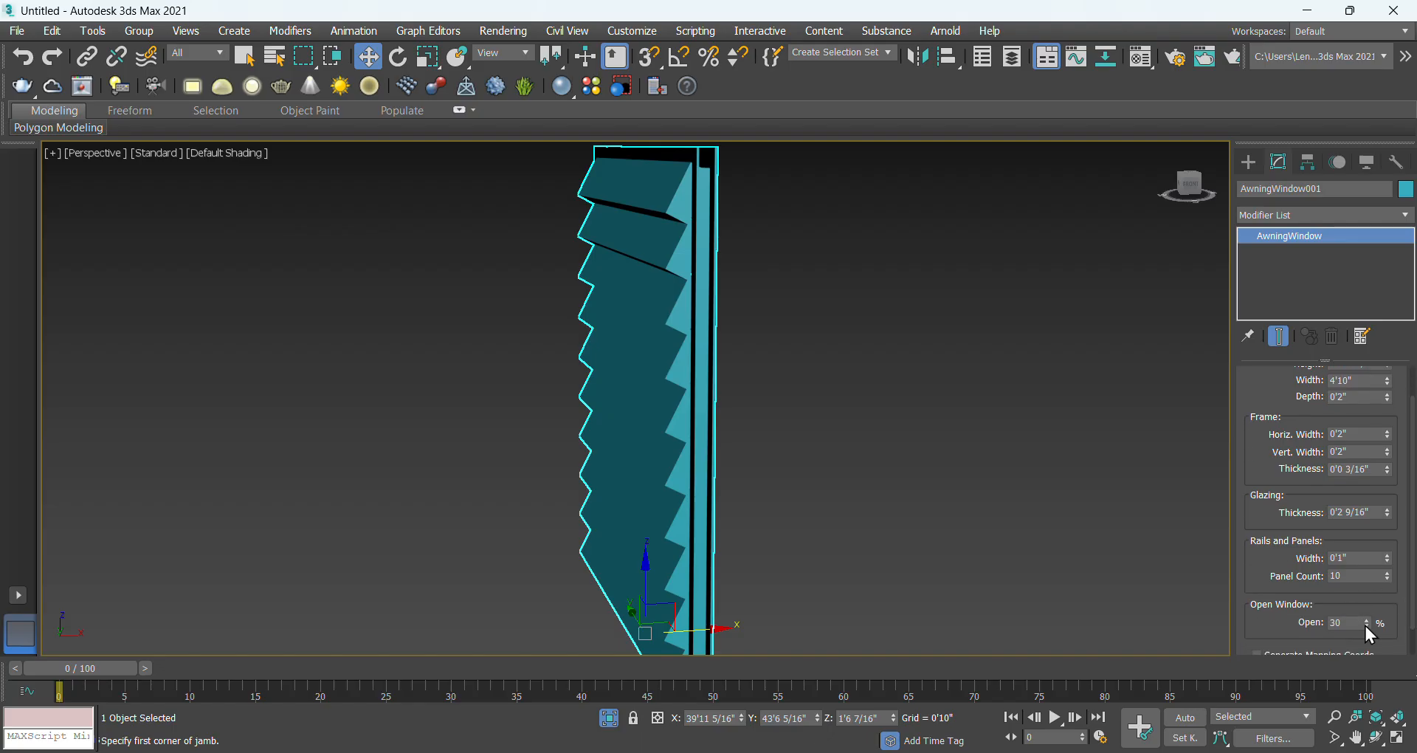
pyautogui.moveTo(1367, 622); pyautogui.dragTo(1363, 575)
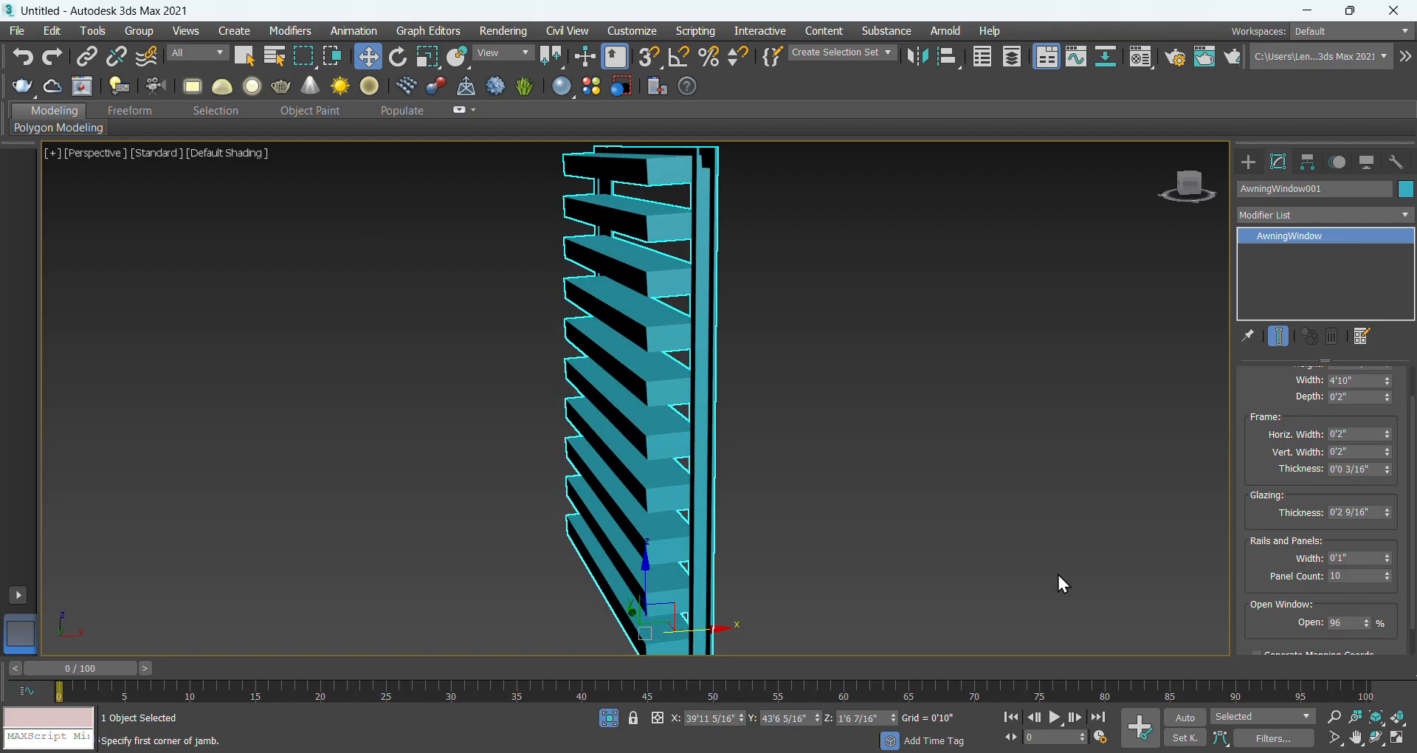
# Set the window's depth to 0'3 6/16", frame thickness to 0'0 6/16", glazing thickness to 0'1 4/16" and rail width to 0'0 6/16", undoing a trial width change.
pyautogui.keyDown('alt'); pyautogui.moveTo(742, 513); pyautogui.dragTo(802, 523, button='middle'); pyautogui.keyUp('alt')
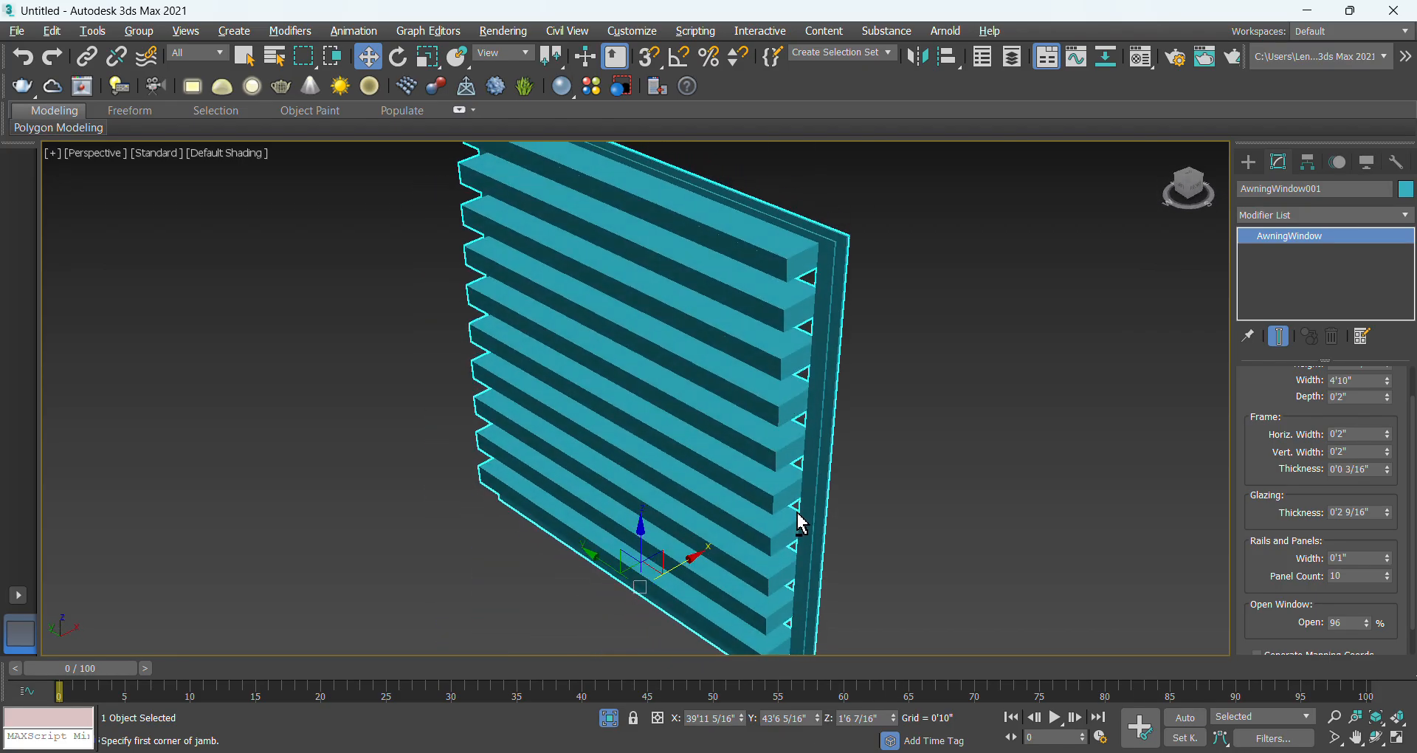
pyautogui.scroll(4, 810, 236)
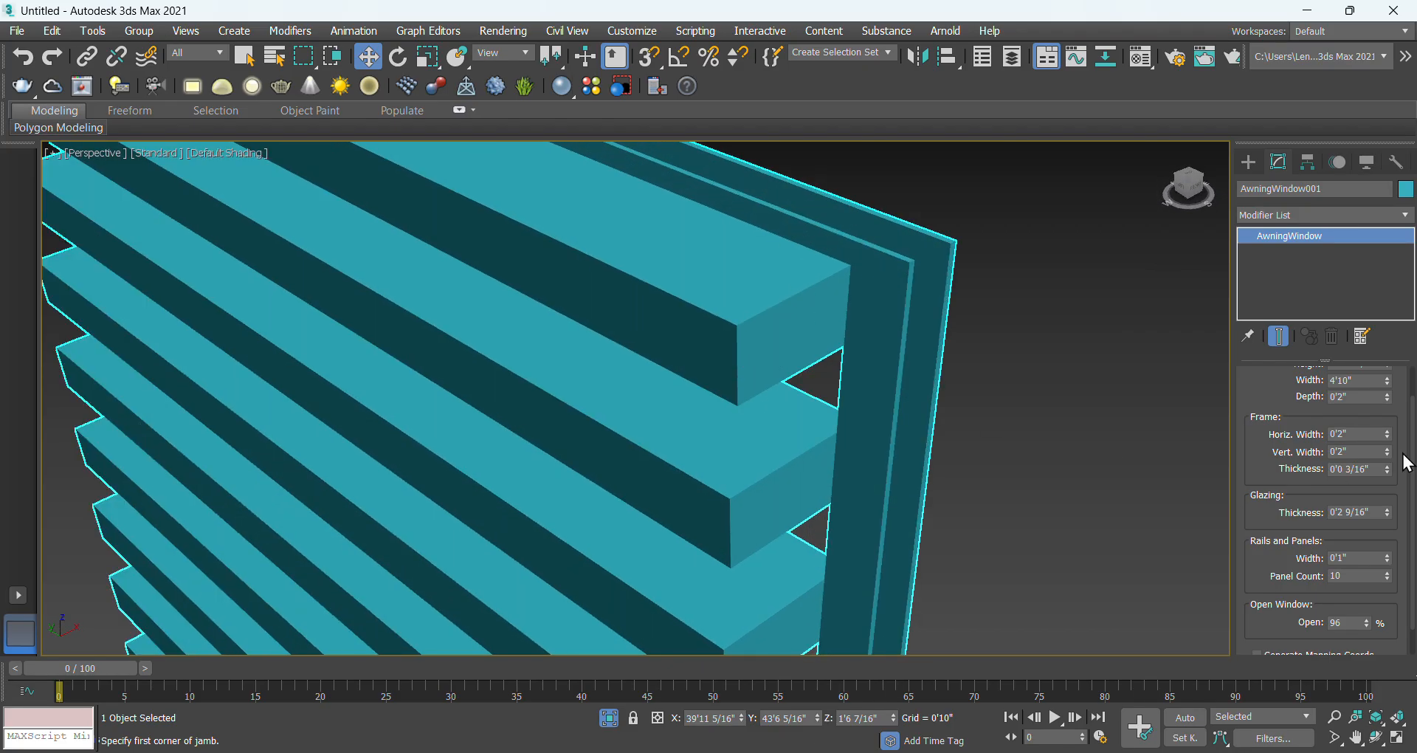
pyautogui.moveTo(1414, 481); pyautogui.dragTo(1386, 384)
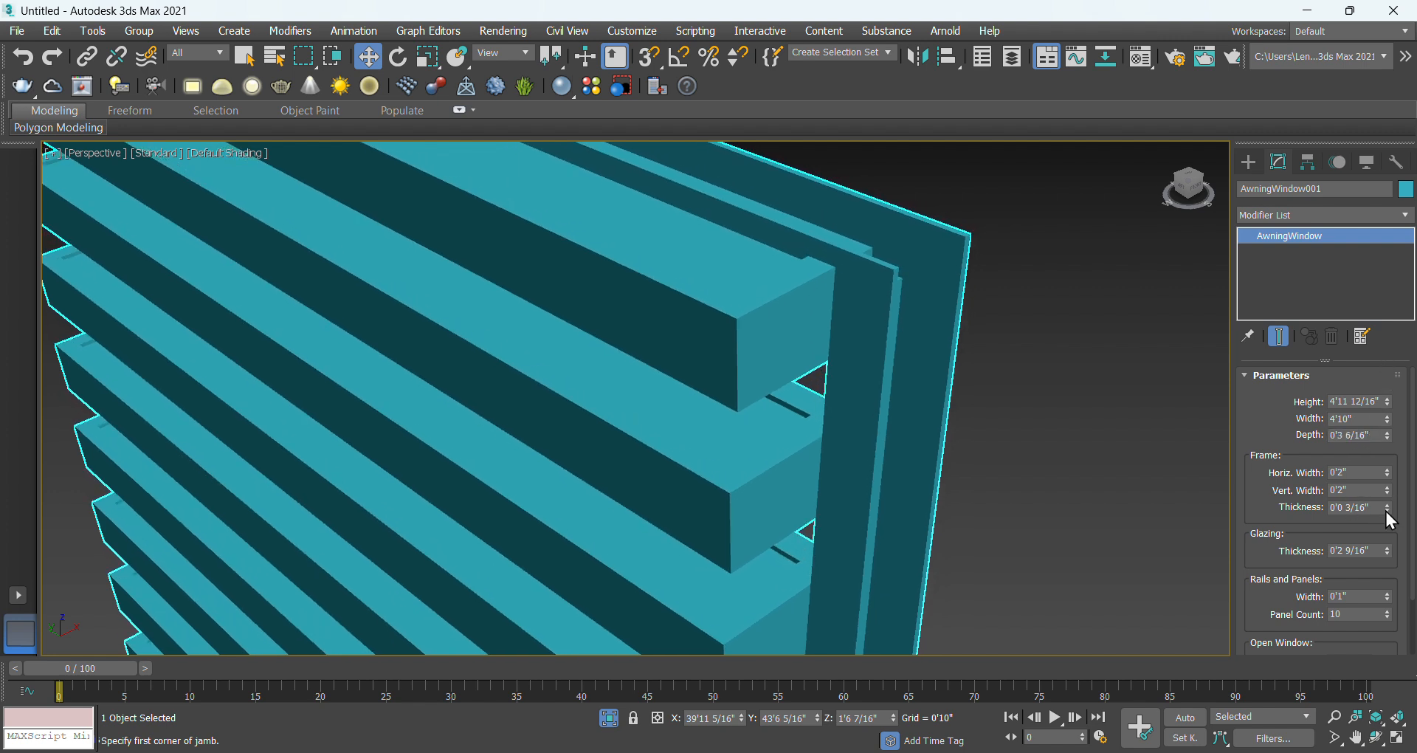
pyautogui.moveTo(1388, 508); pyautogui.dragTo(1371, 490)
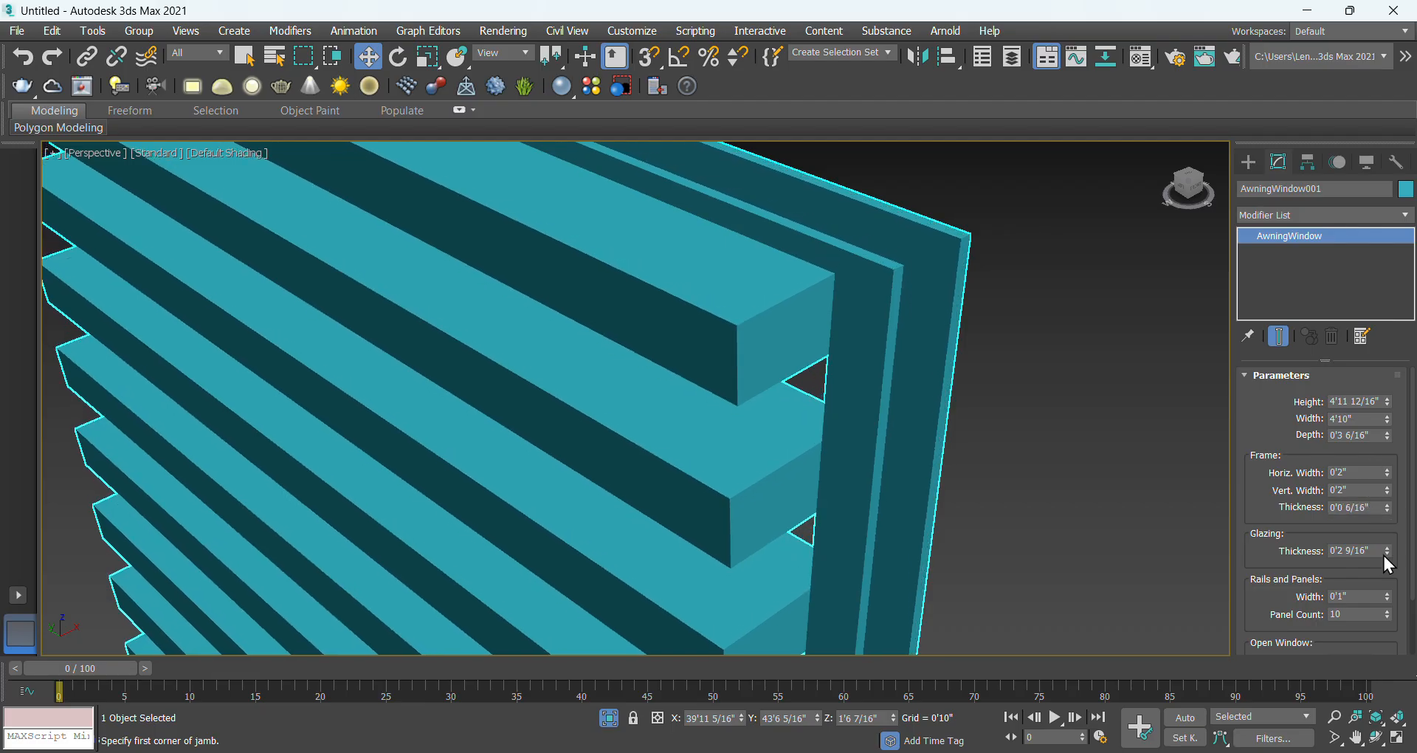
pyautogui.moveTo(1388, 551); pyautogui.dragTo(1397, 639)
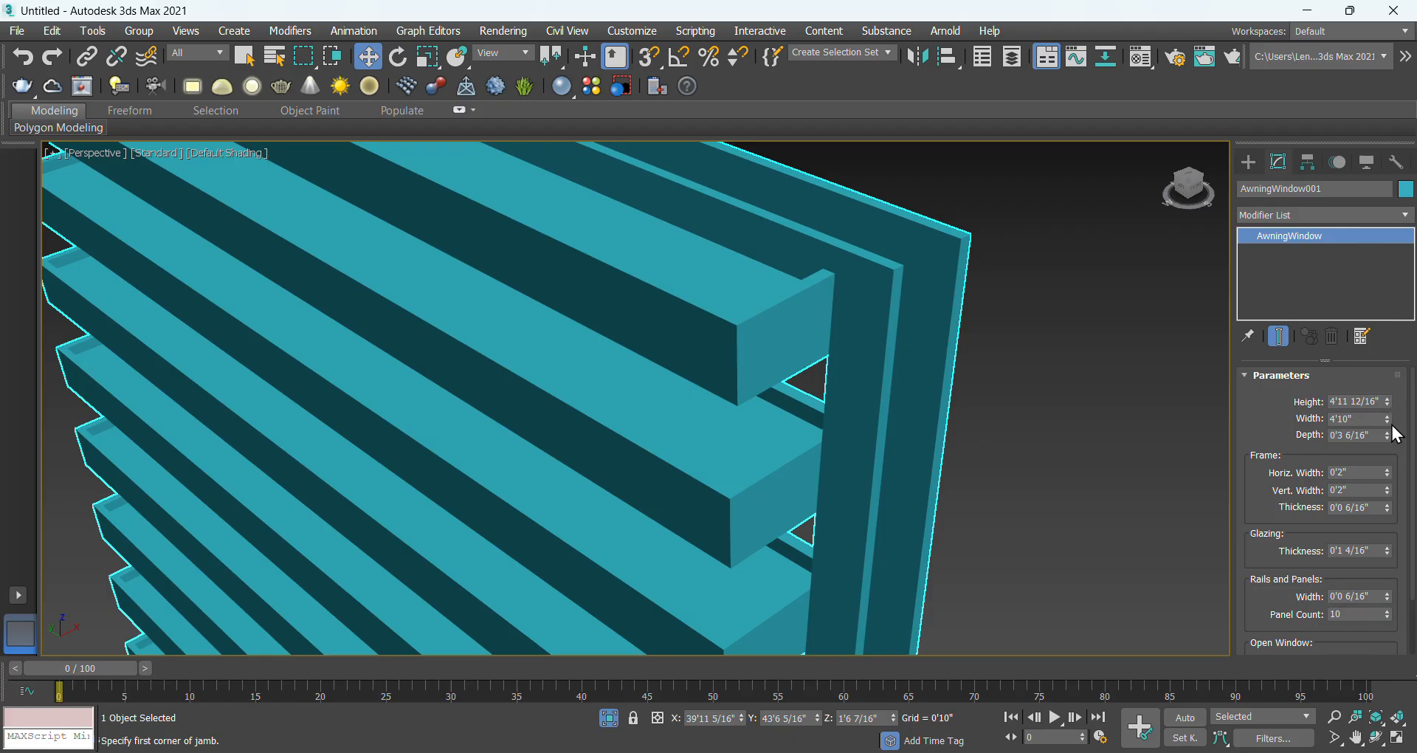
pyautogui.moveTo(1391, 426); pyautogui.dragTo(1391, 434)
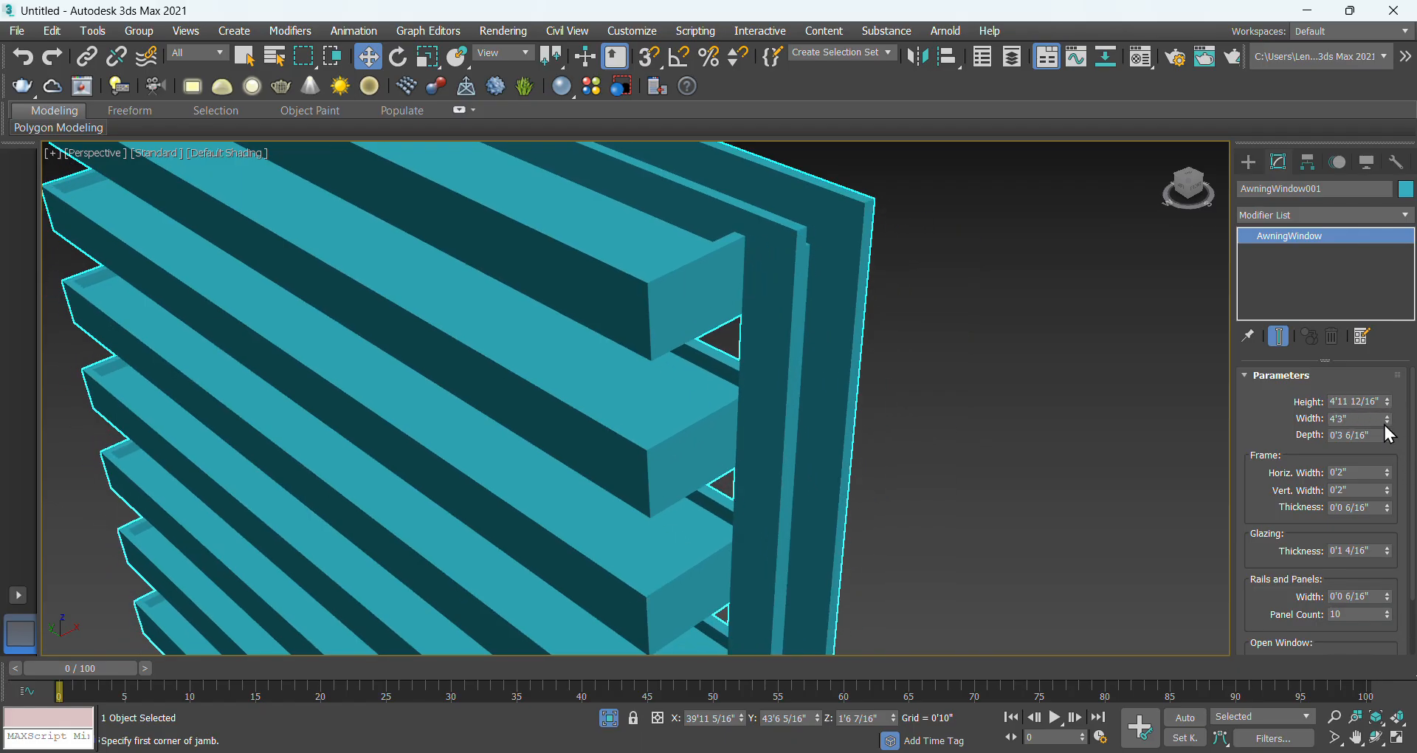
pyautogui.hotkey('ctrl', 'z')
# Deselect the awning window and end its isolation to bring back the whole house model.
pyautogui.scroll(-5, 969, 446)
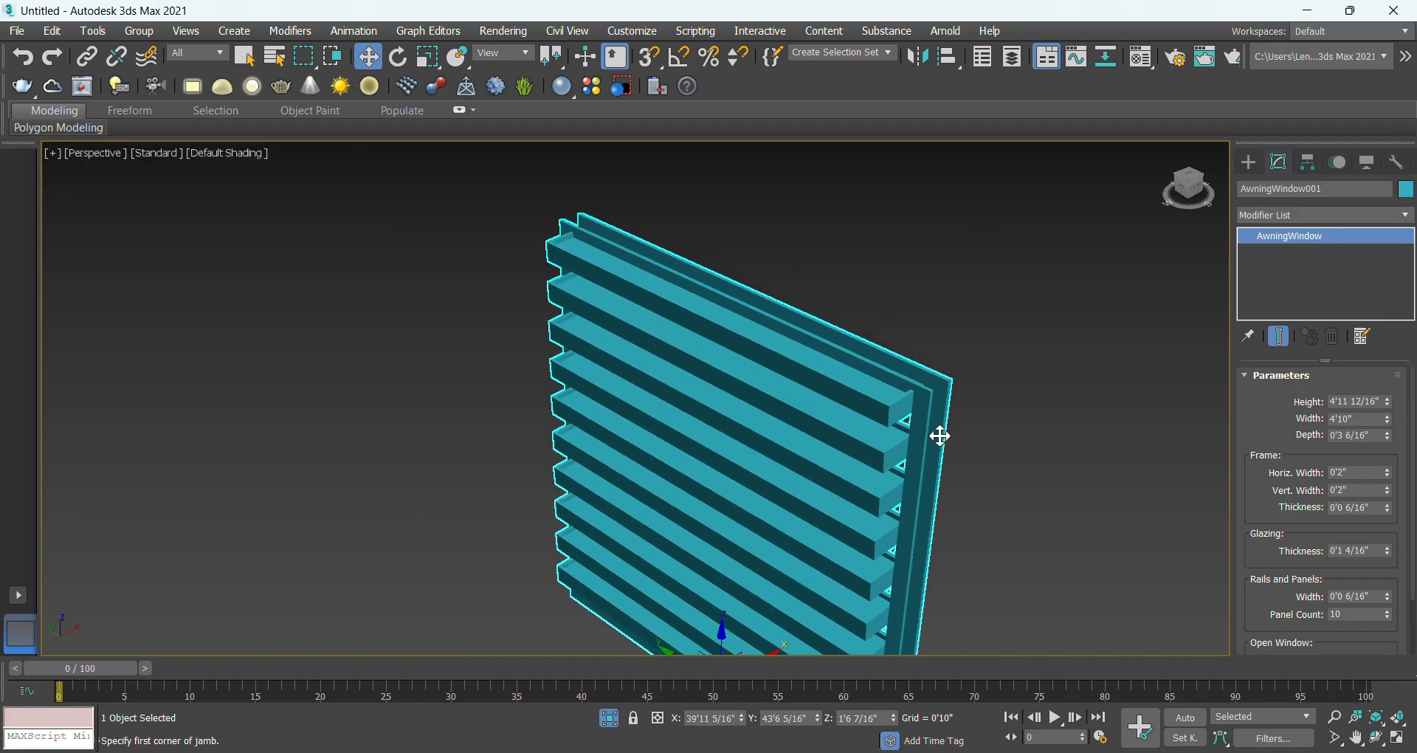
pyautogui.scroll(5, 967, 505)
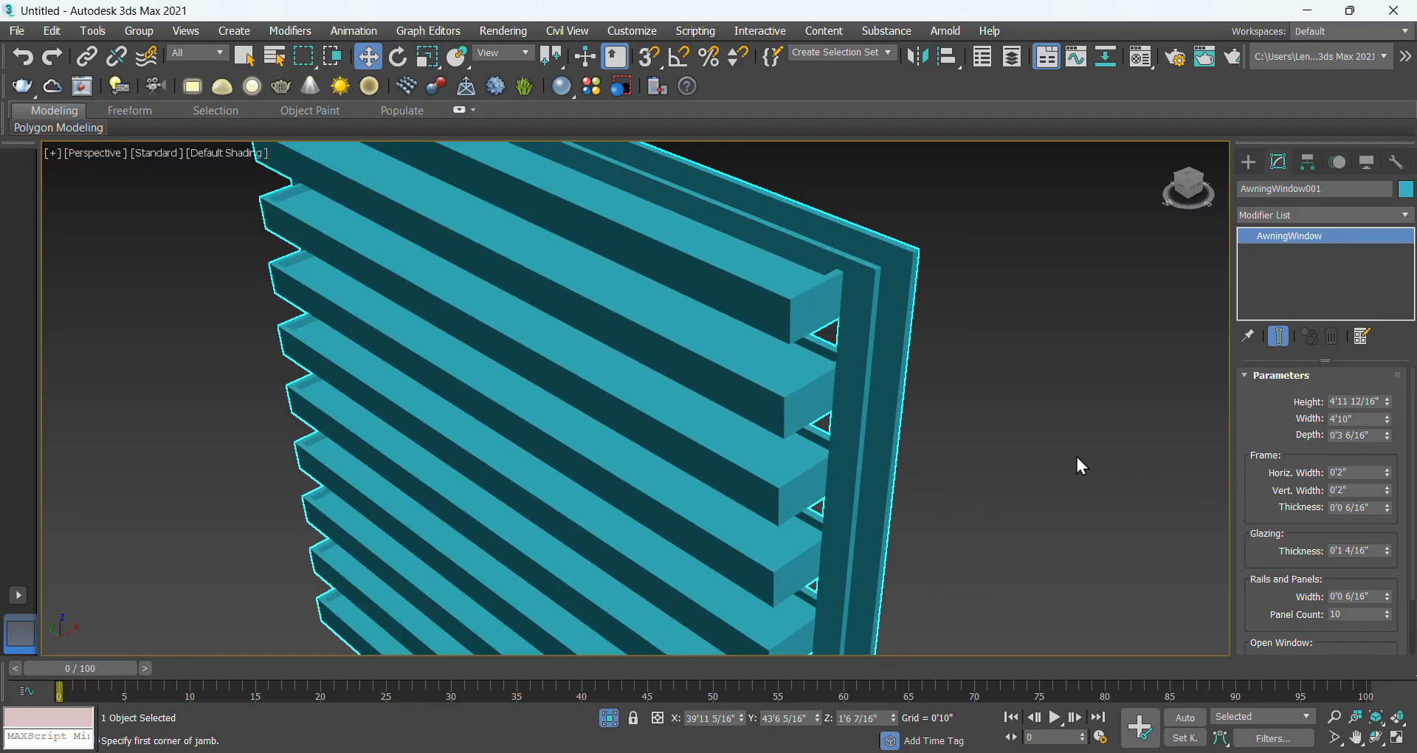
pyautogui.click(1039, 444)
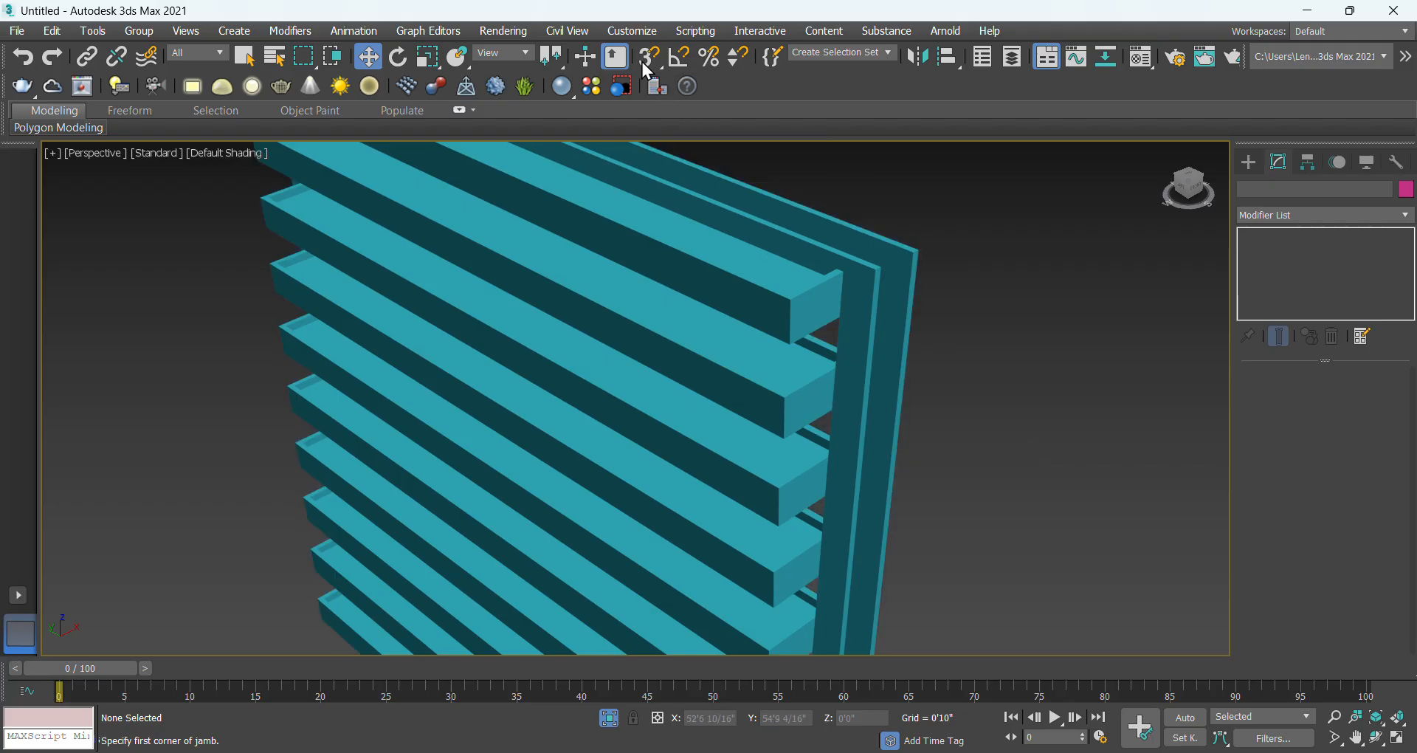
pyautogui.click(609, 717)
pyautogui.scroll(-10, 731, 507)
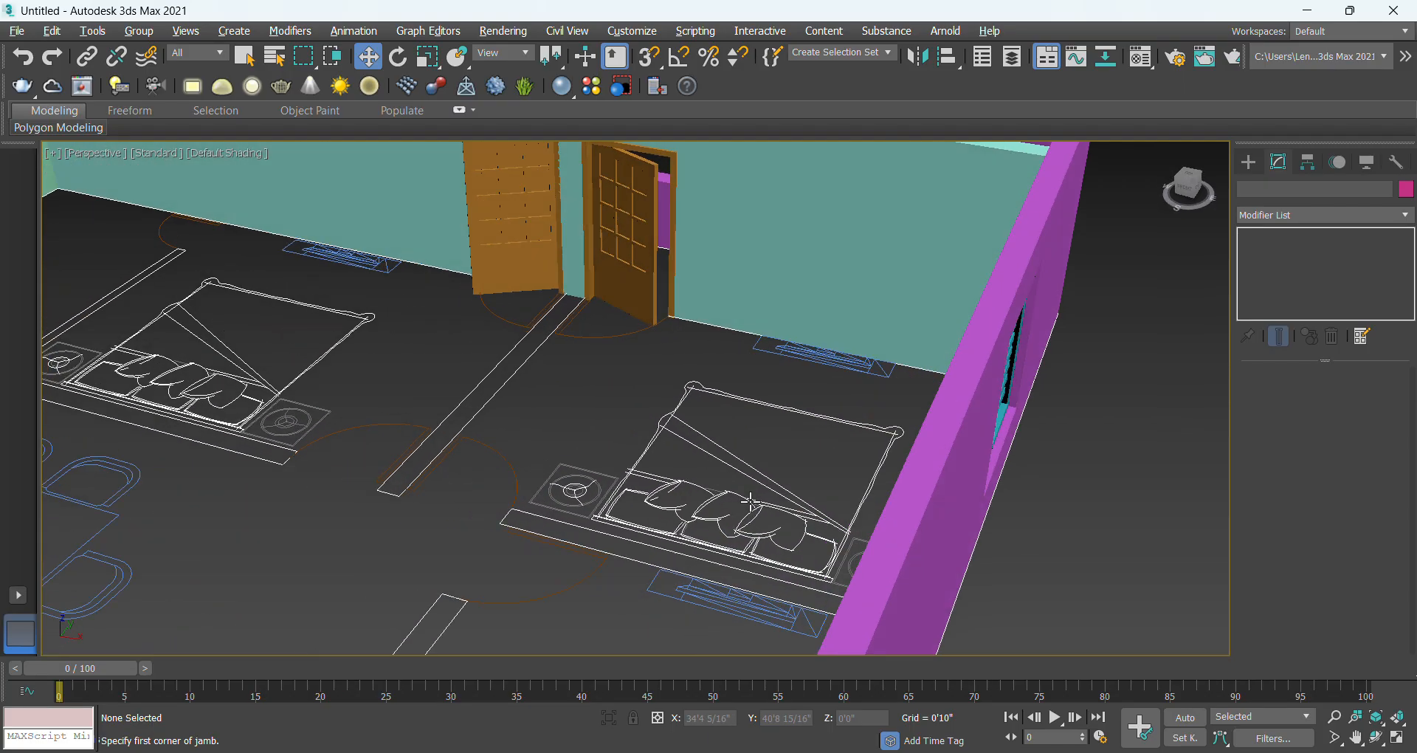